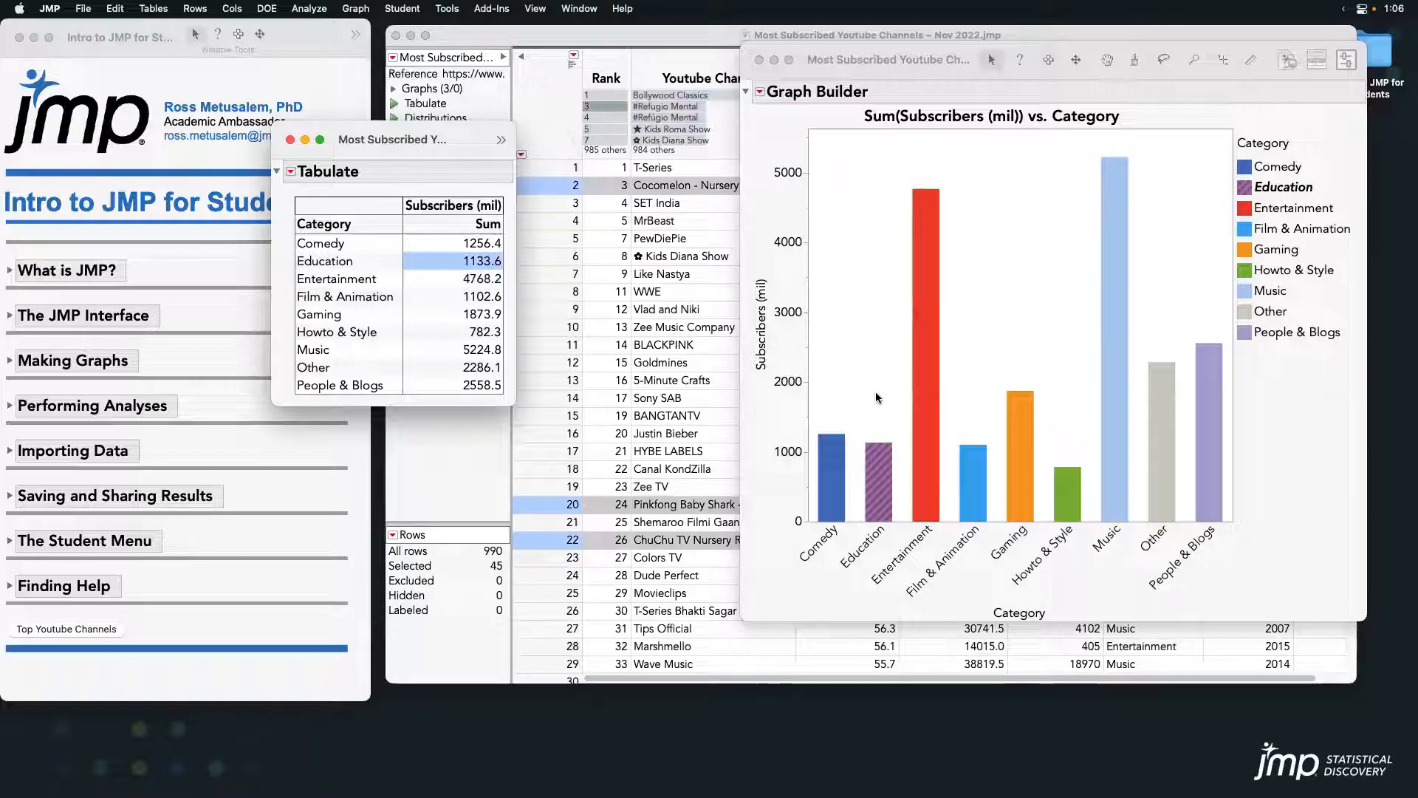
- Examine the selected Education channels in the data table and close the Tabulate report
scroll(700, 319, "down", 5)
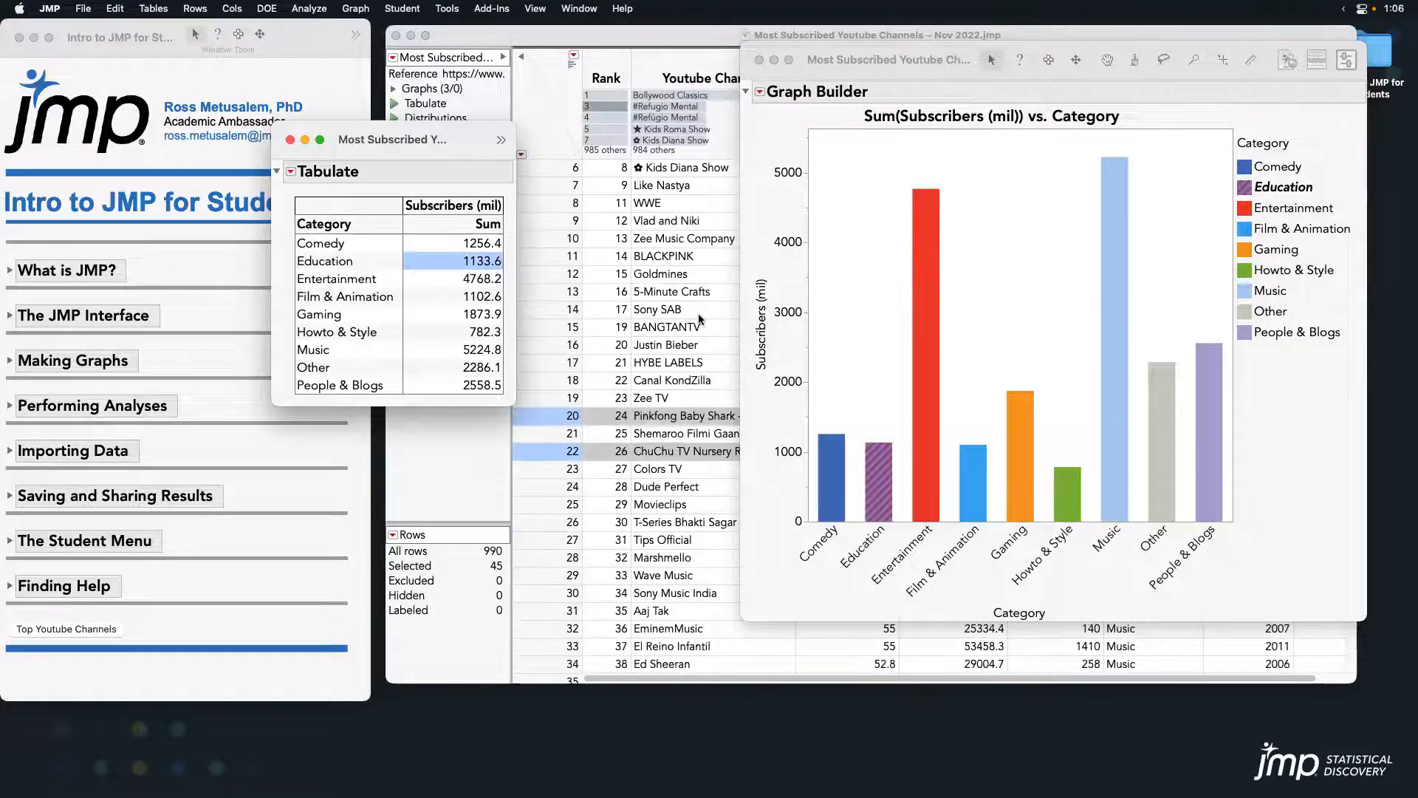
scroll(699, 319, "down", 10)
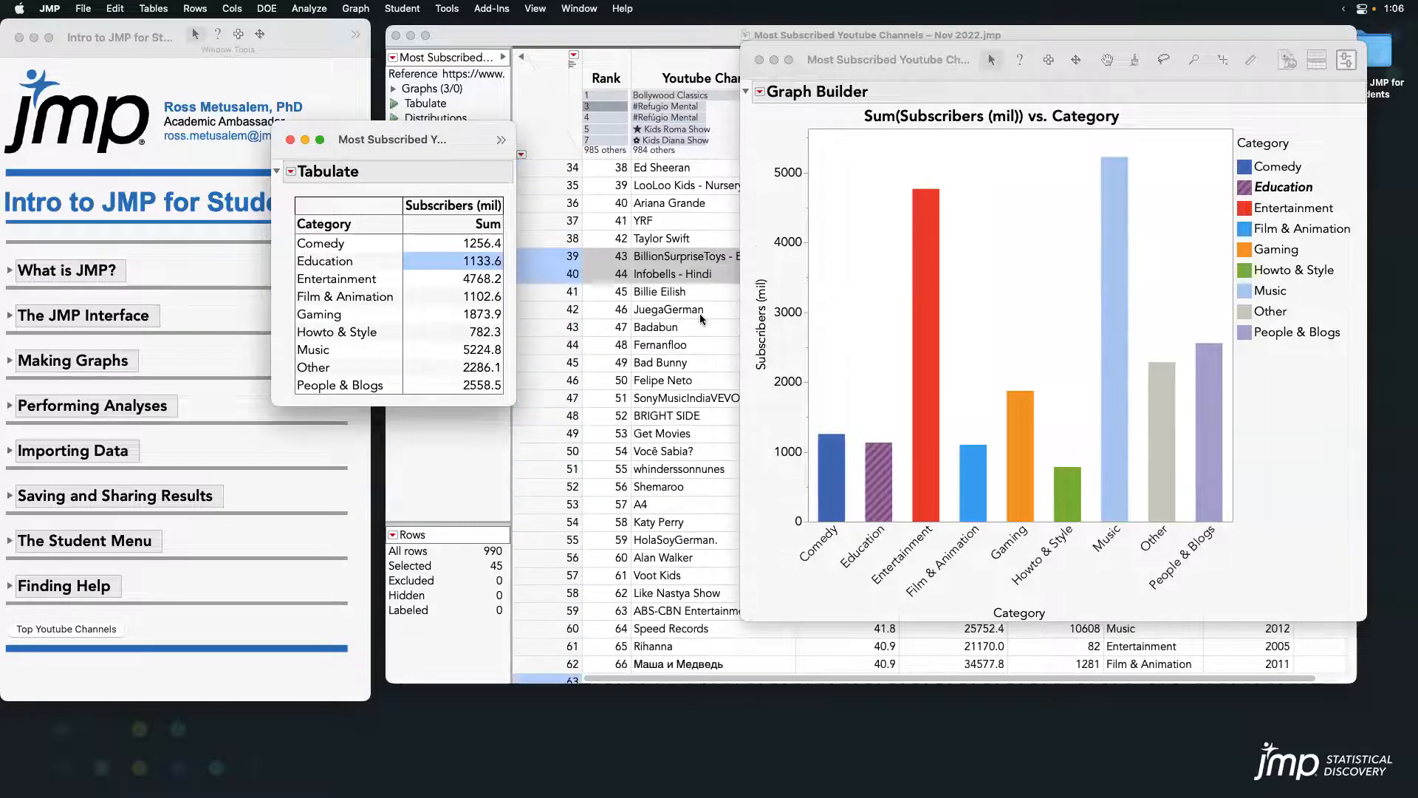
scroll(699, 313, "up", 12)
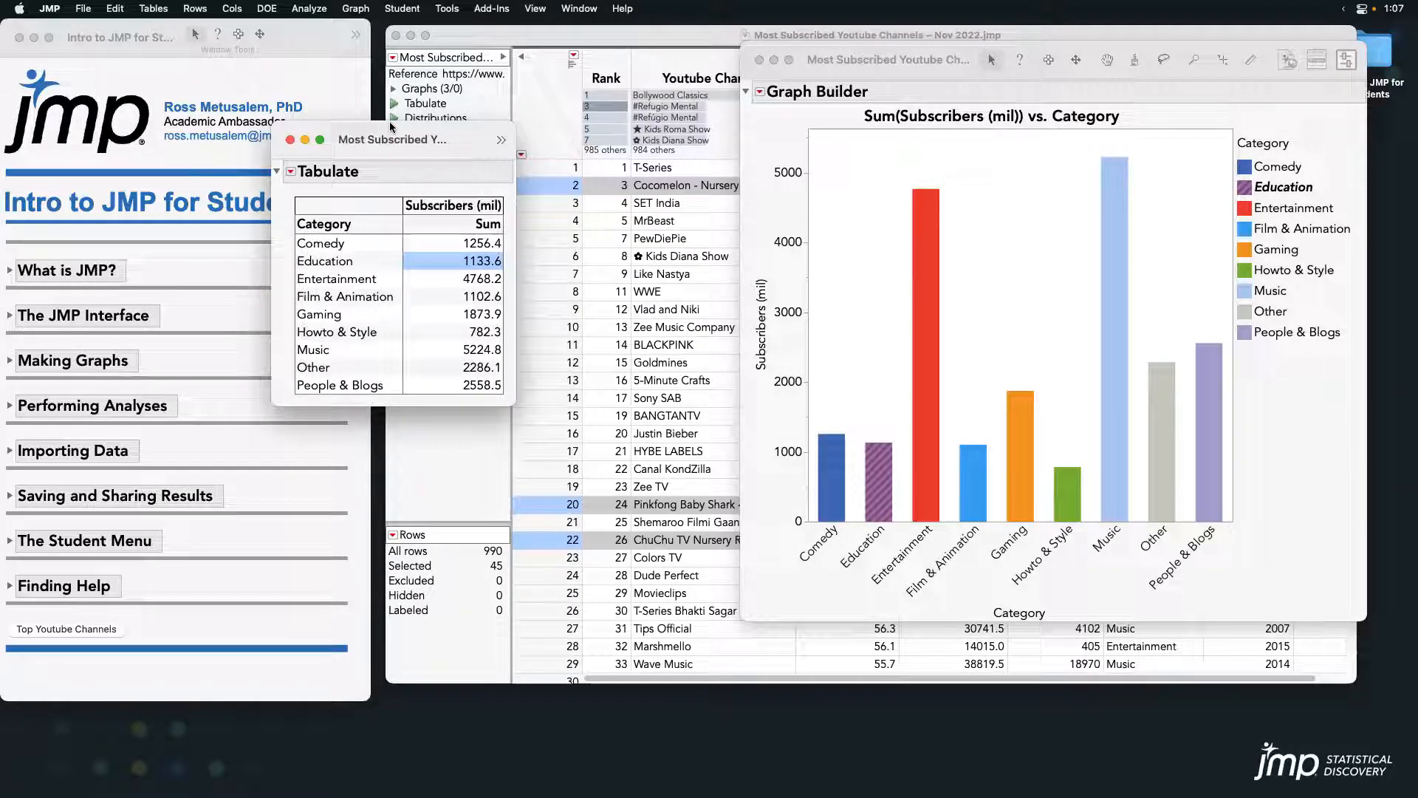
left_click(290, 141)
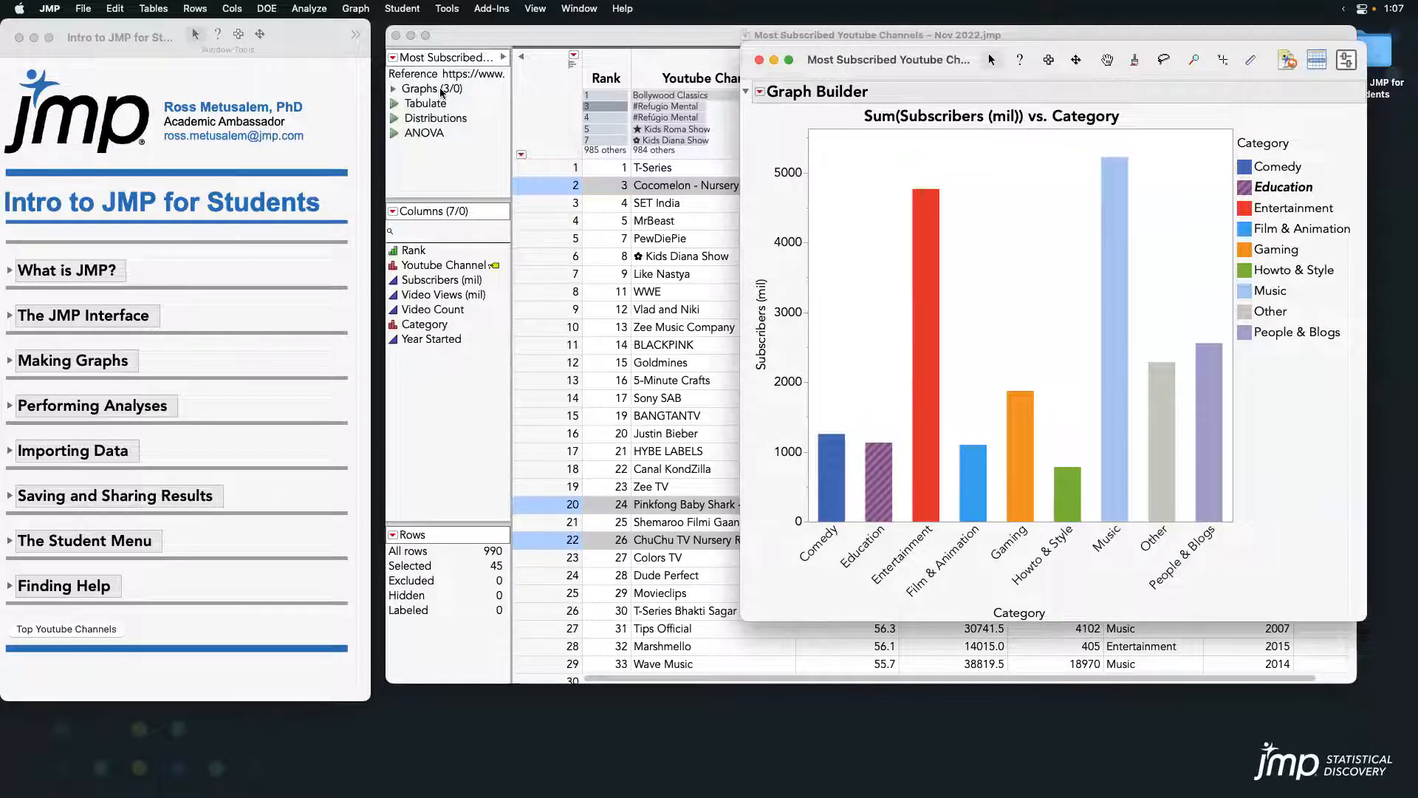
- Run the data table's saved Distributions script and clear the row selection in the resulting report
left_click(394, 120)
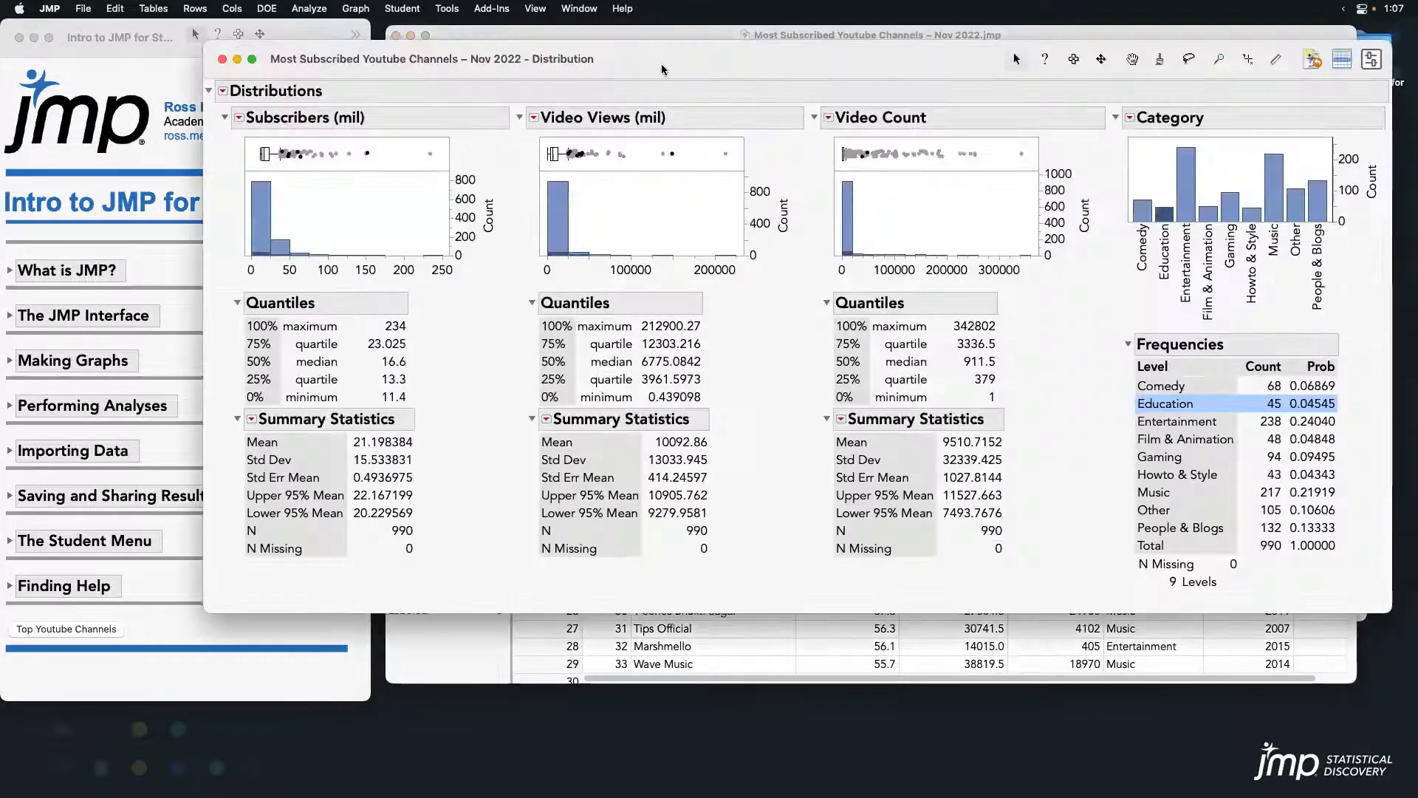
left_click(691, 157)
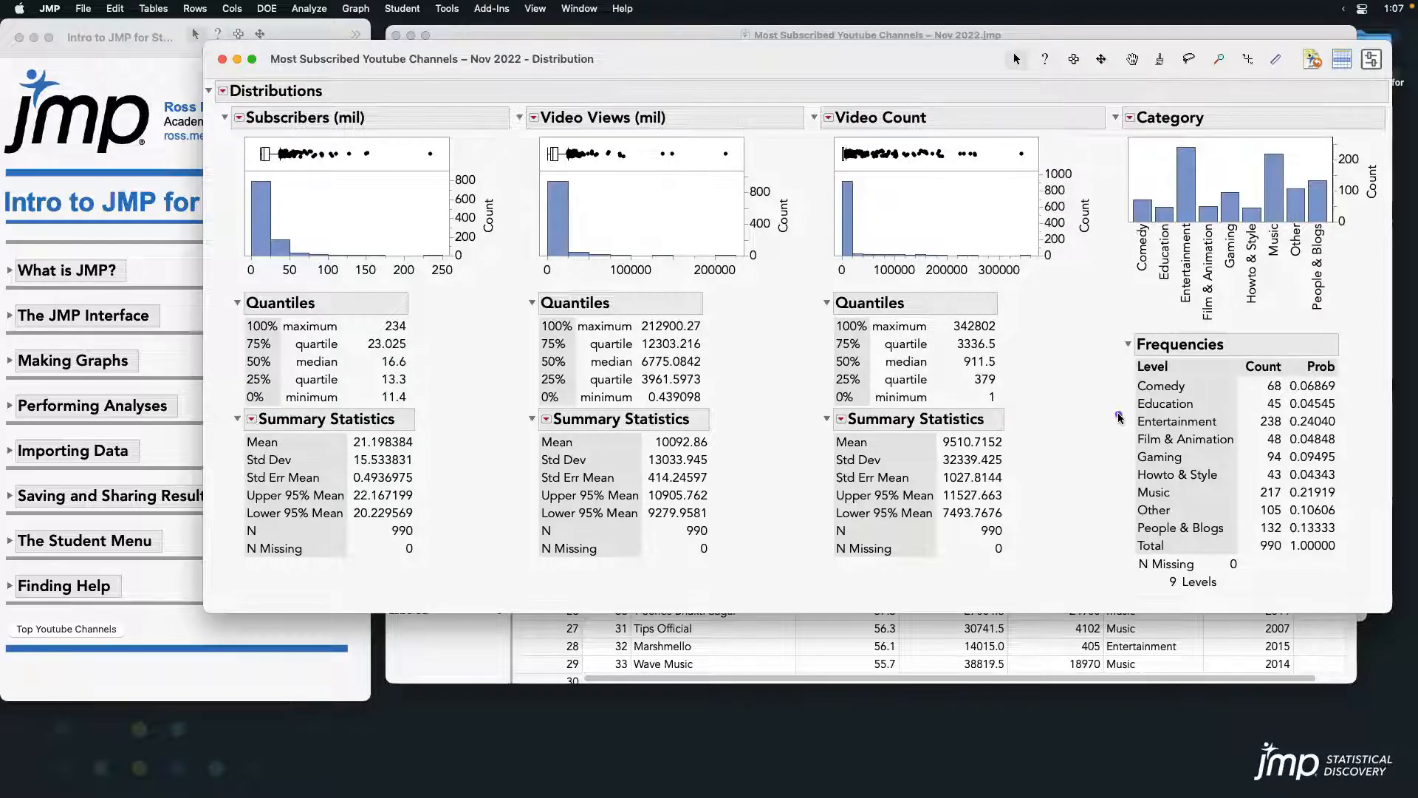
left_click_drag(1123, 411, 1343, 435)
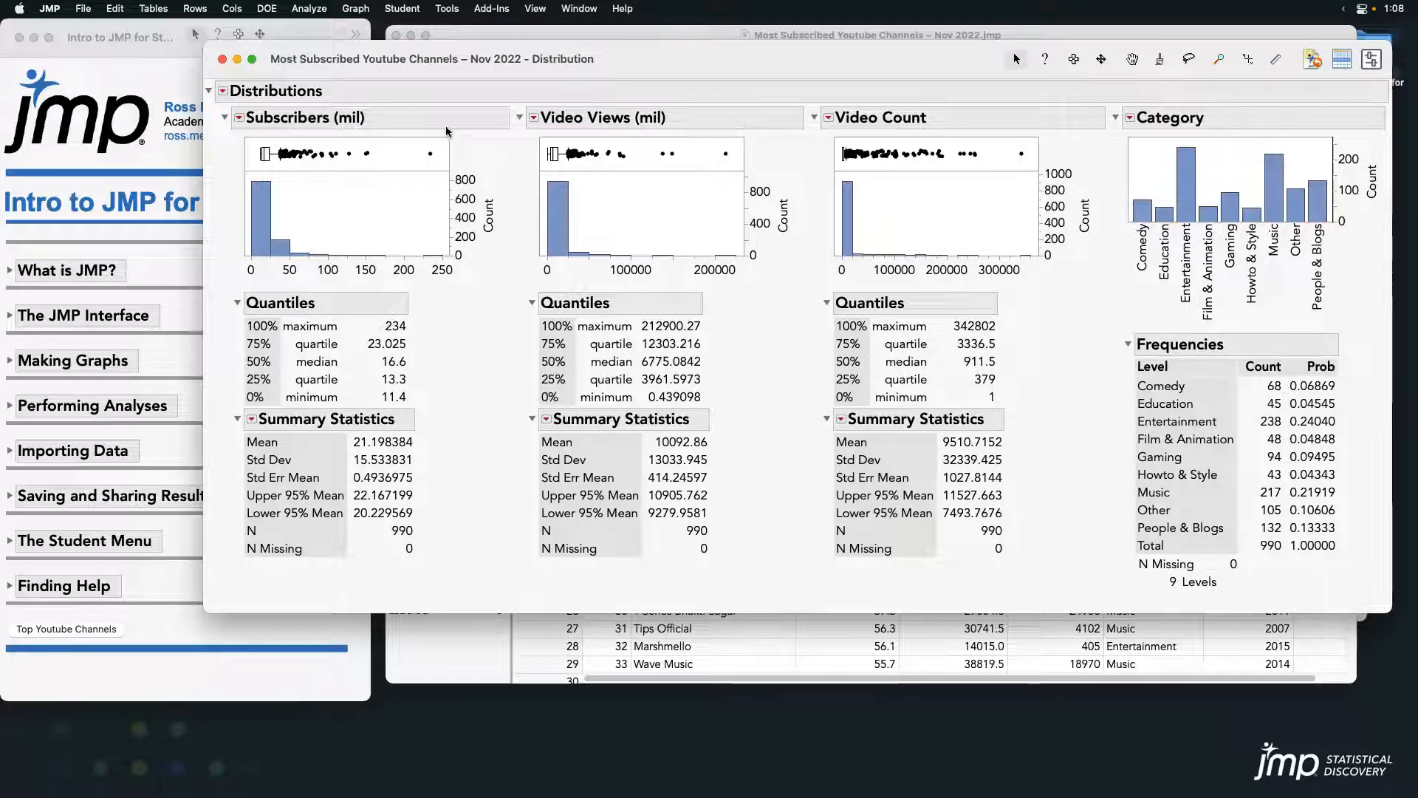
- Inspect the outlier points in the Subscribers (mil) and Video Count box plots, and clear the point selection
mouse_move(429, 156)
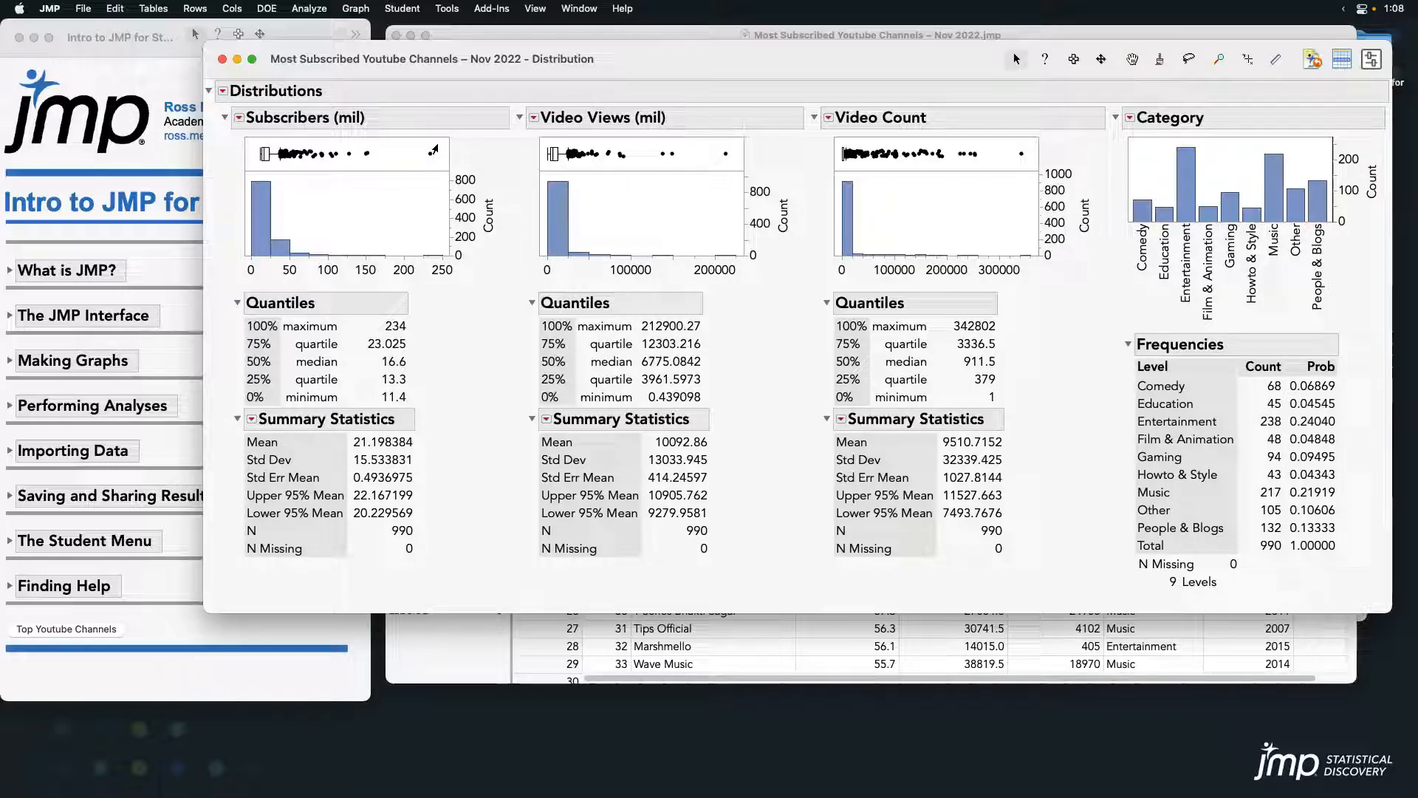
left_click(431, 154)
left_click_drag(441, 142, 280, 169)
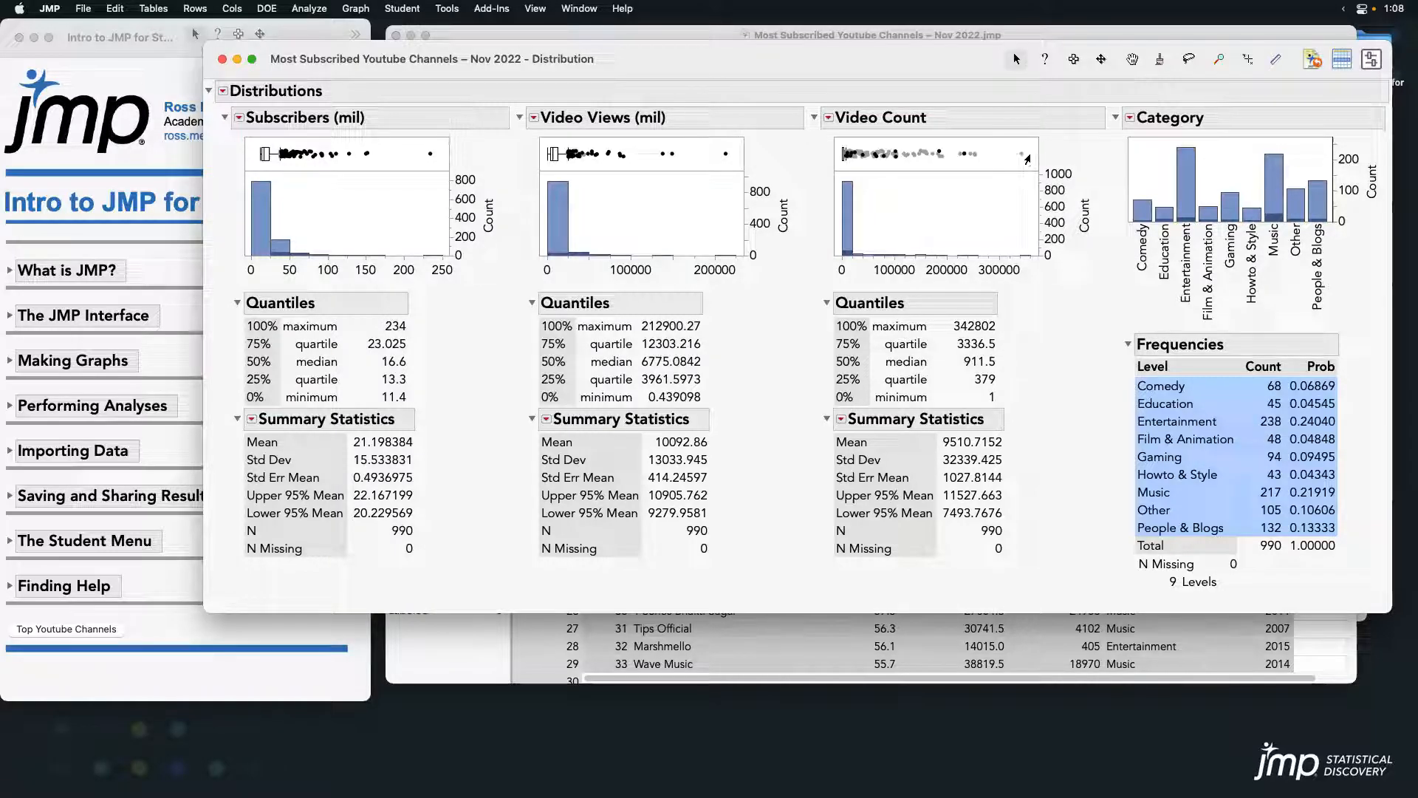
mouse_move(1019, 157)
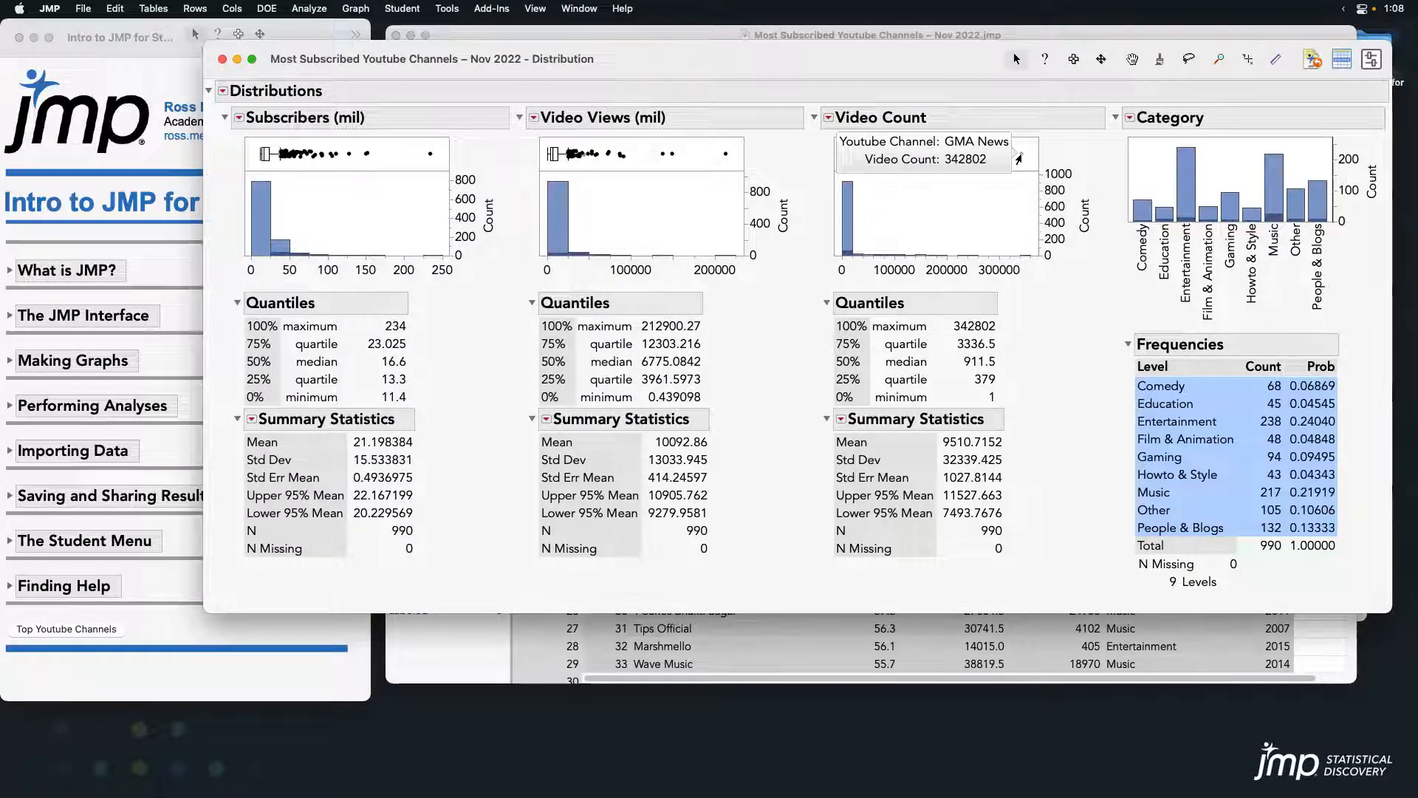
left_click(1149, 161)
left_click(1147, 160)
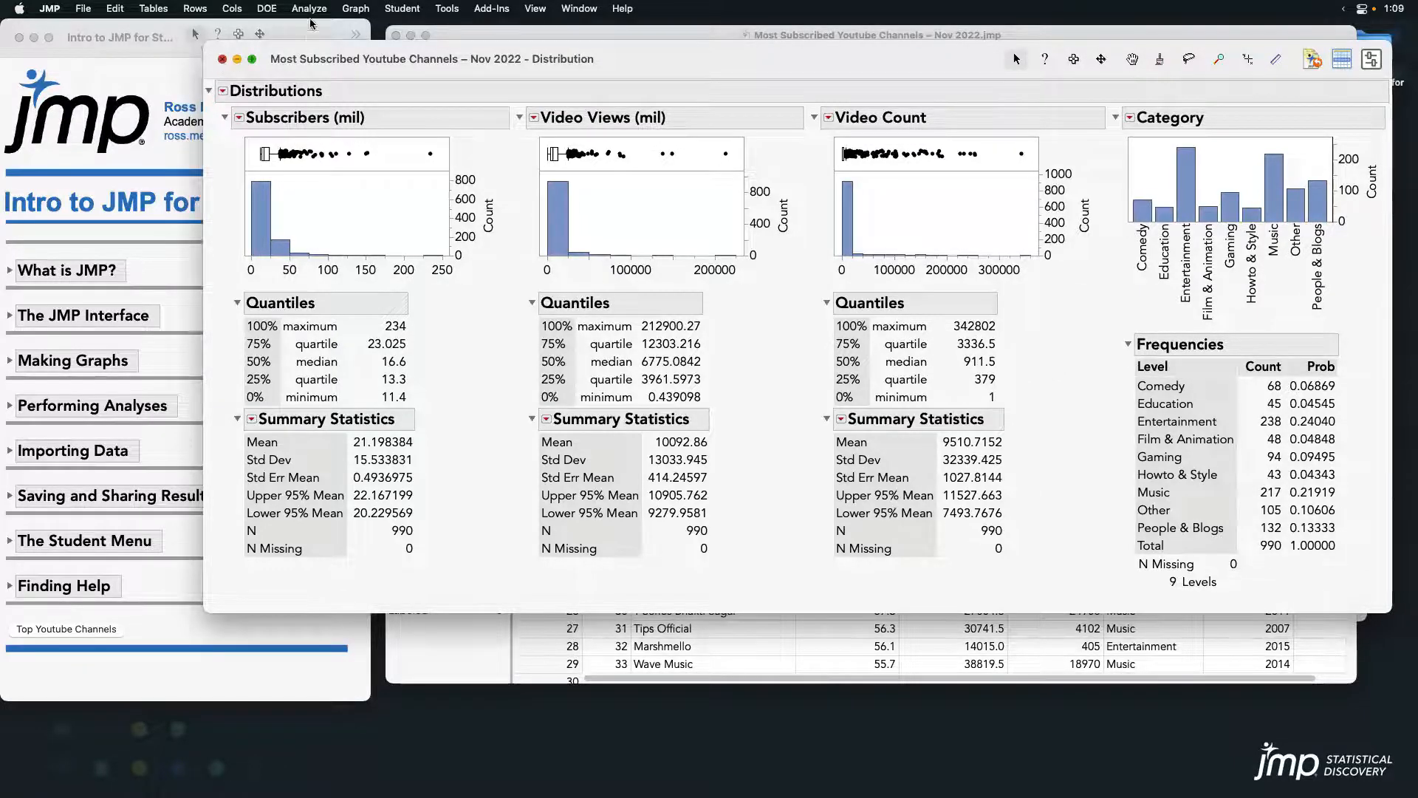
- Close the Distribution report and survey the available commands for analysis, experiment design, graphing, tables and rows
left_click(221, 59)
left_click(309, 9)
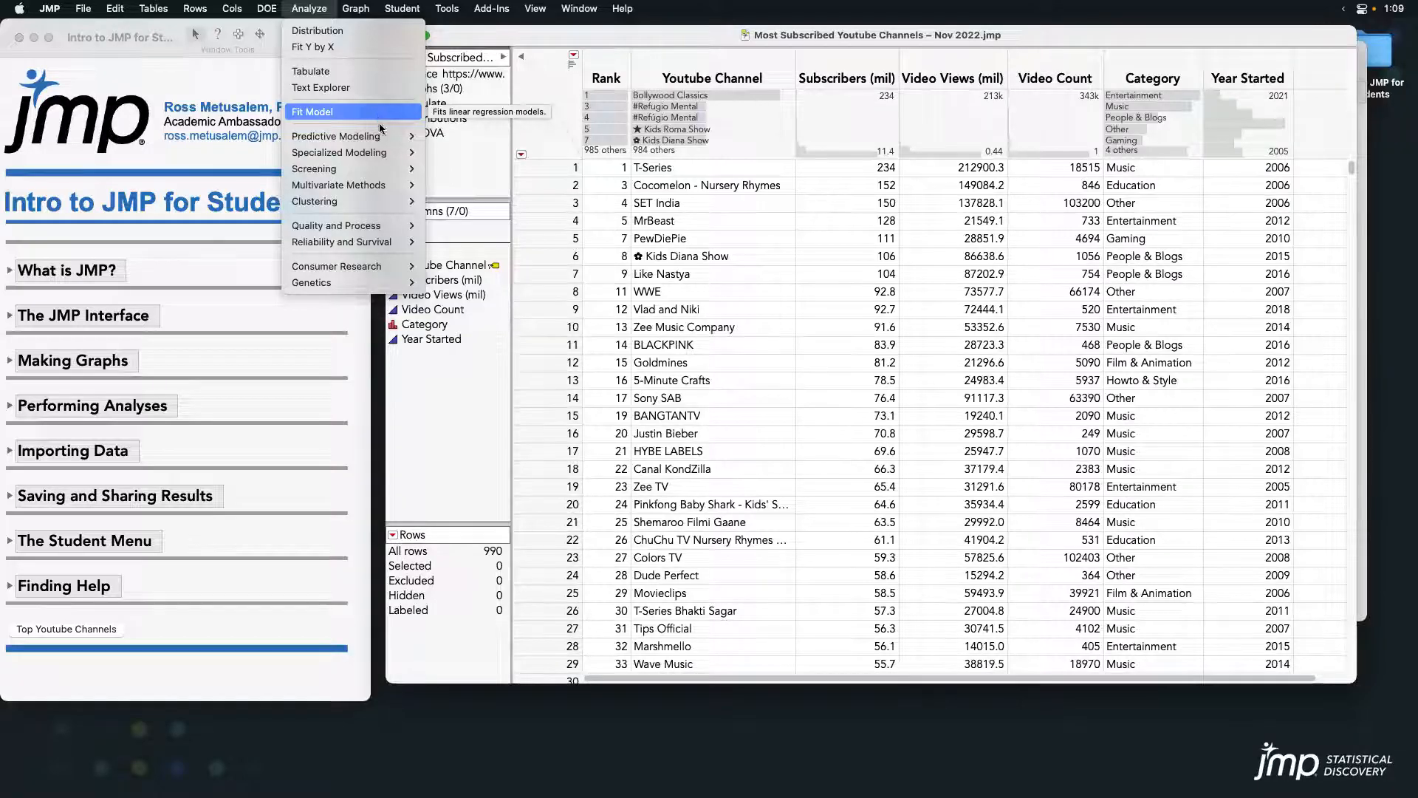
mouse_move(380, 137)
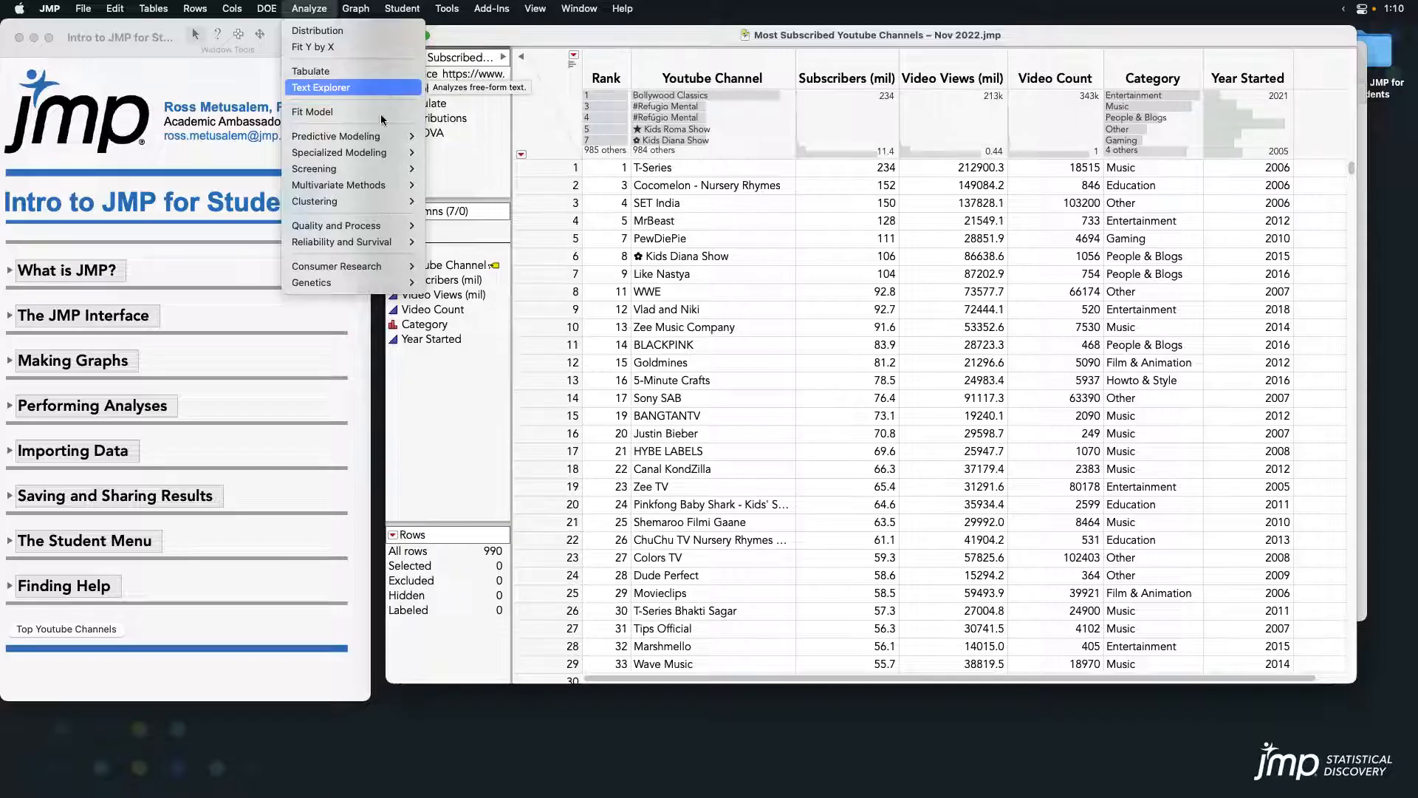
mouse_move(390, 187)
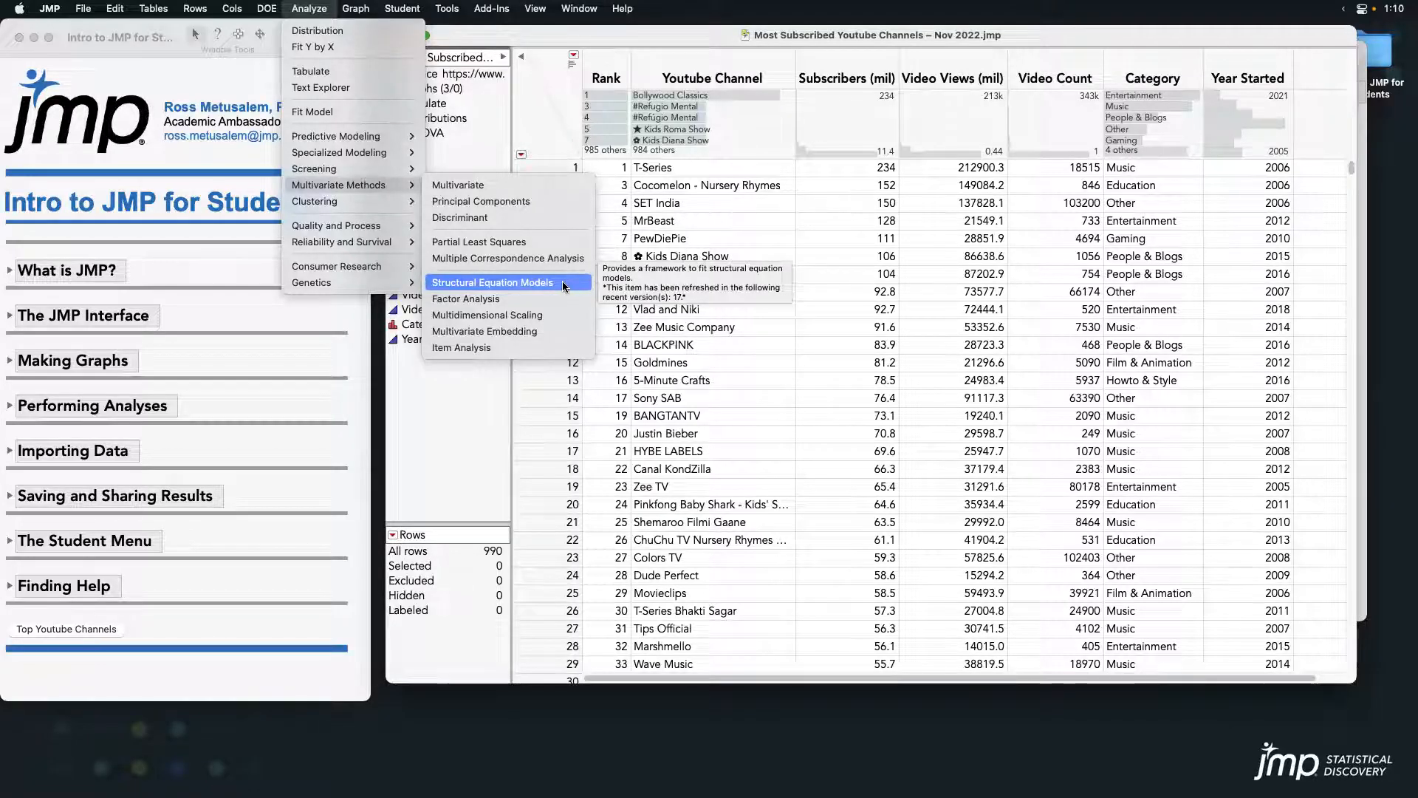
mouse_move(389, 232)
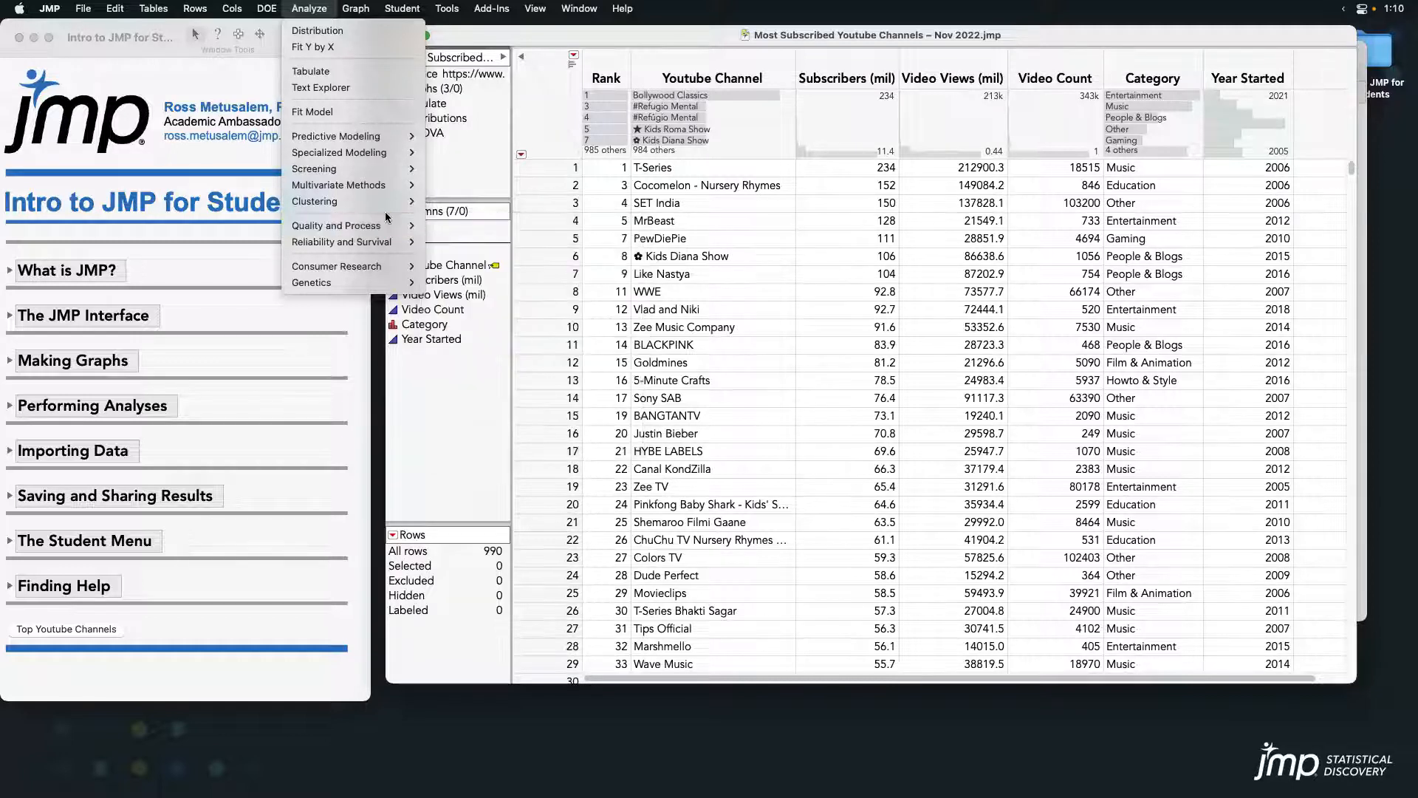
mouse_move(267, 12)
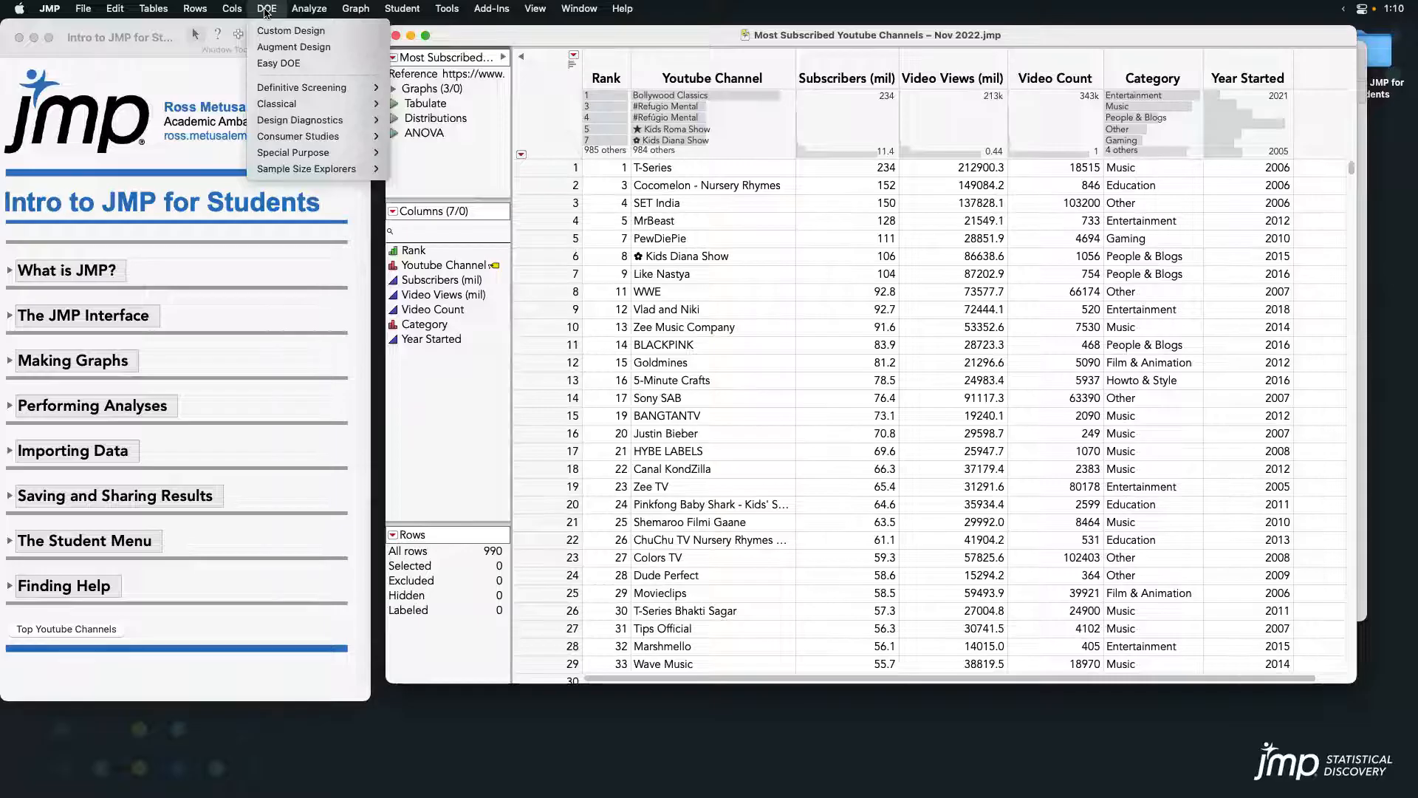
mouse_move(347, 10)
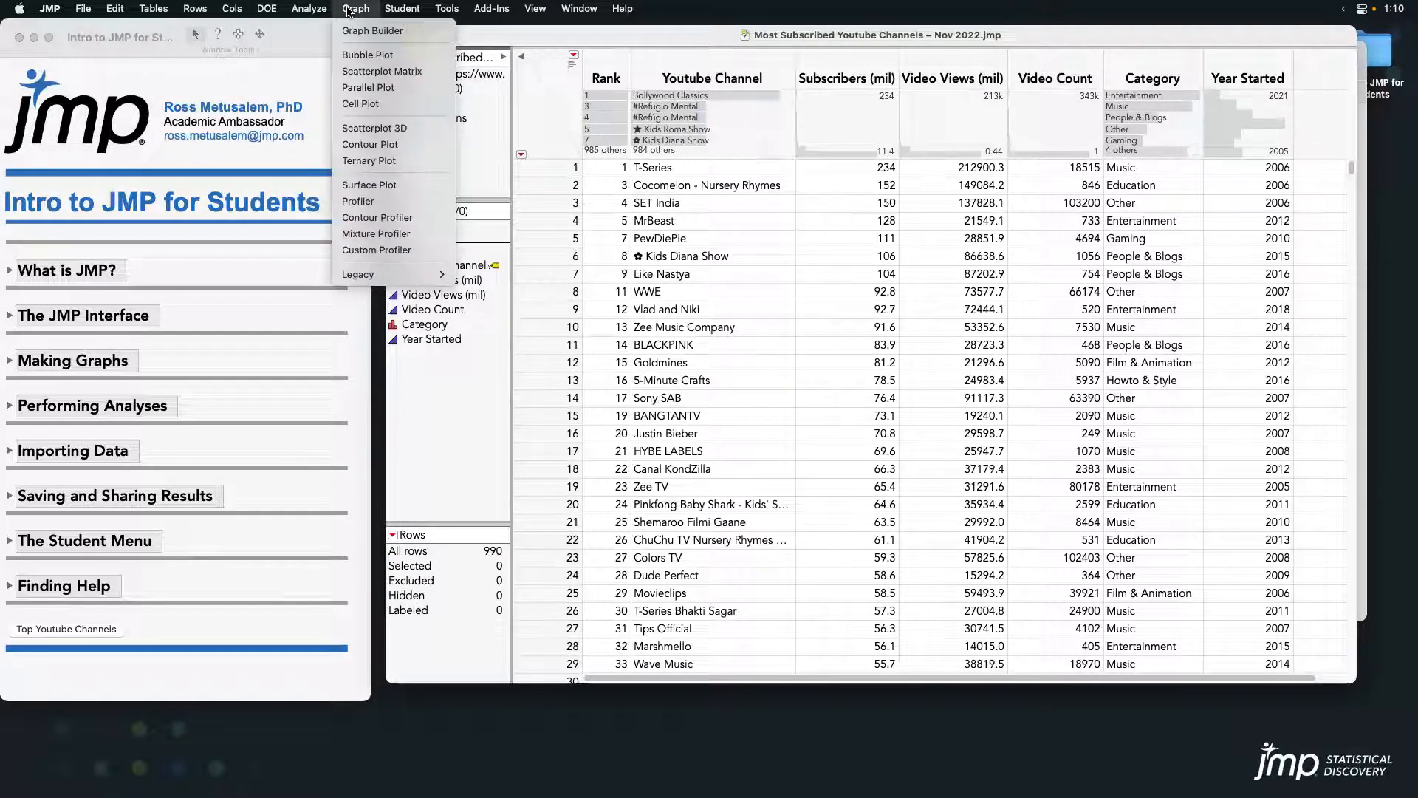
mouse_move(156, 10)
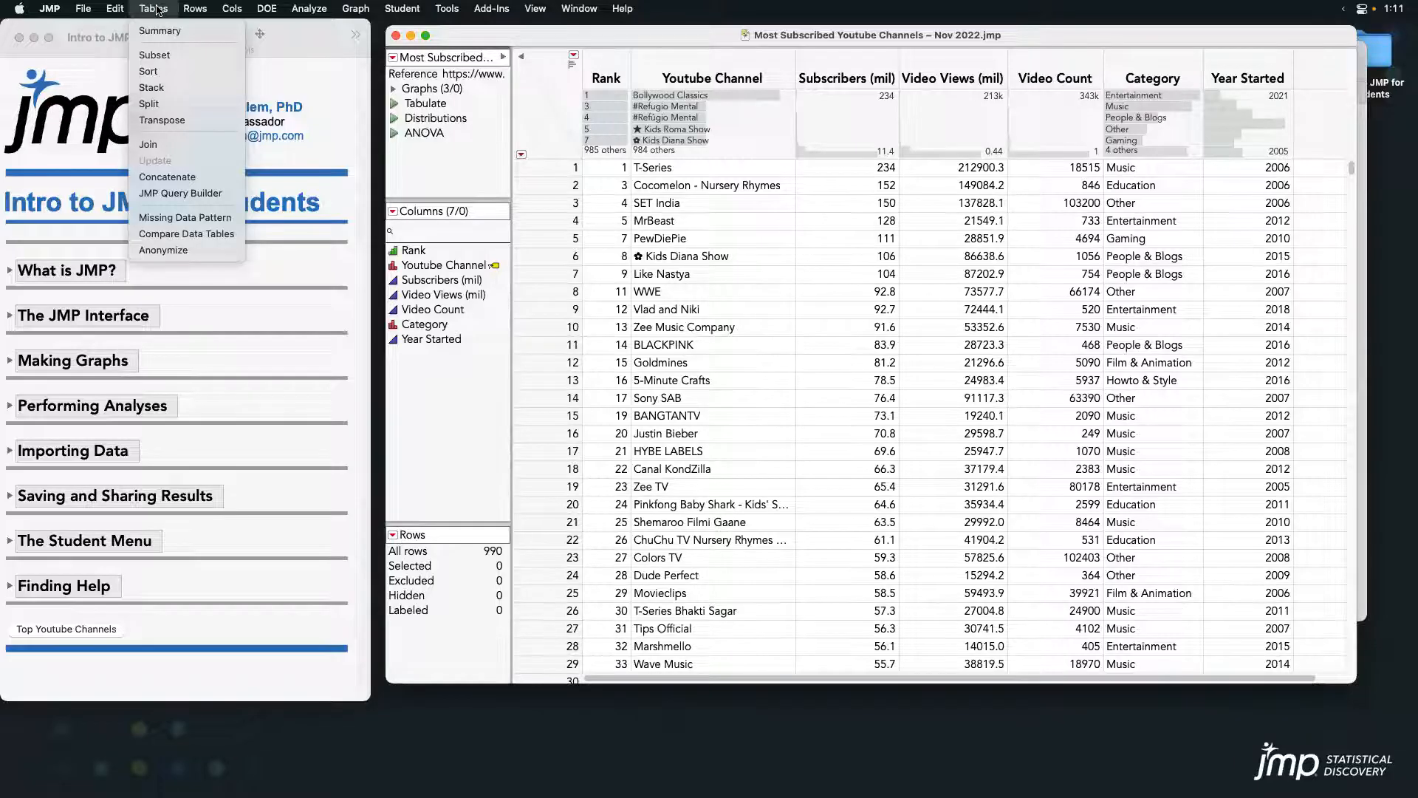
mouse_move(200, 12)
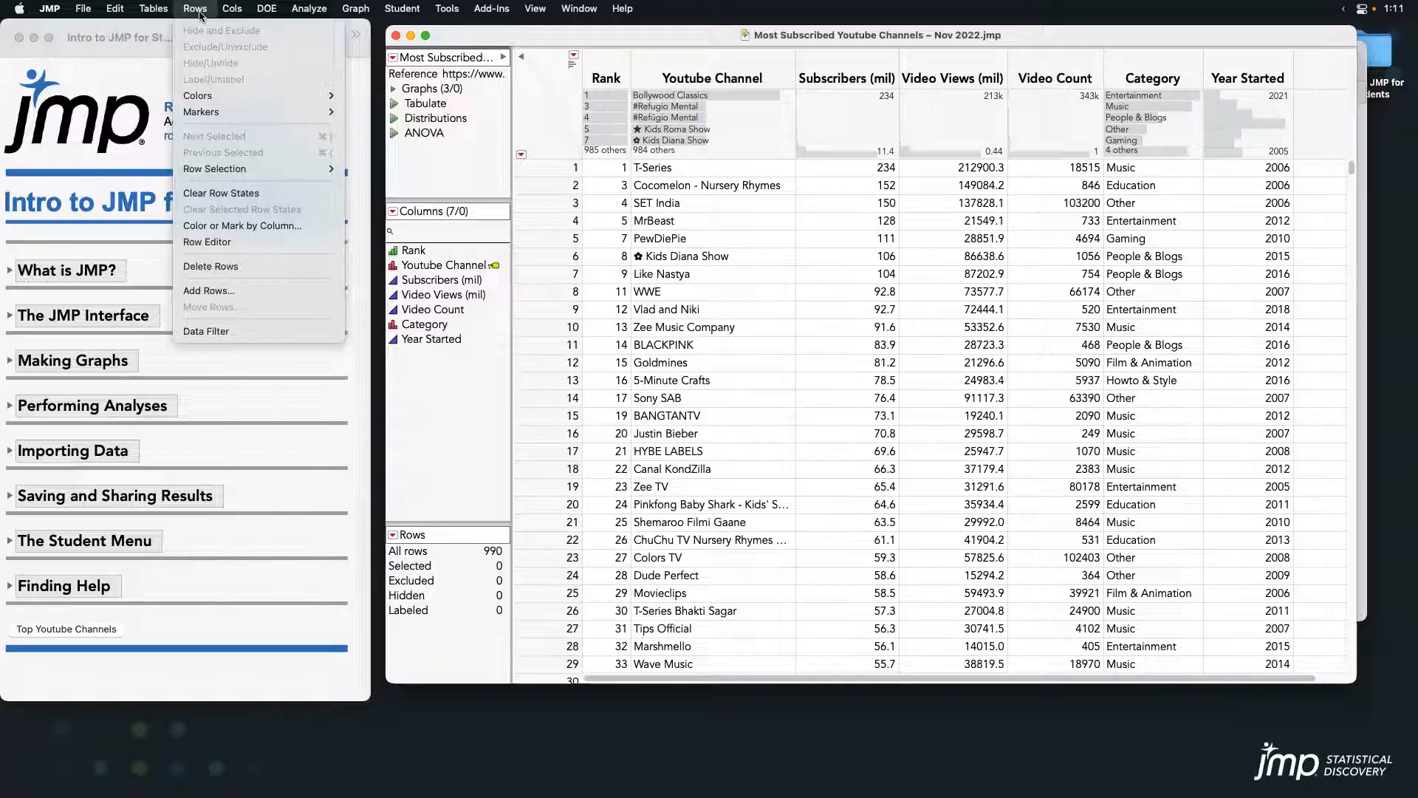
left_click(480, 40)
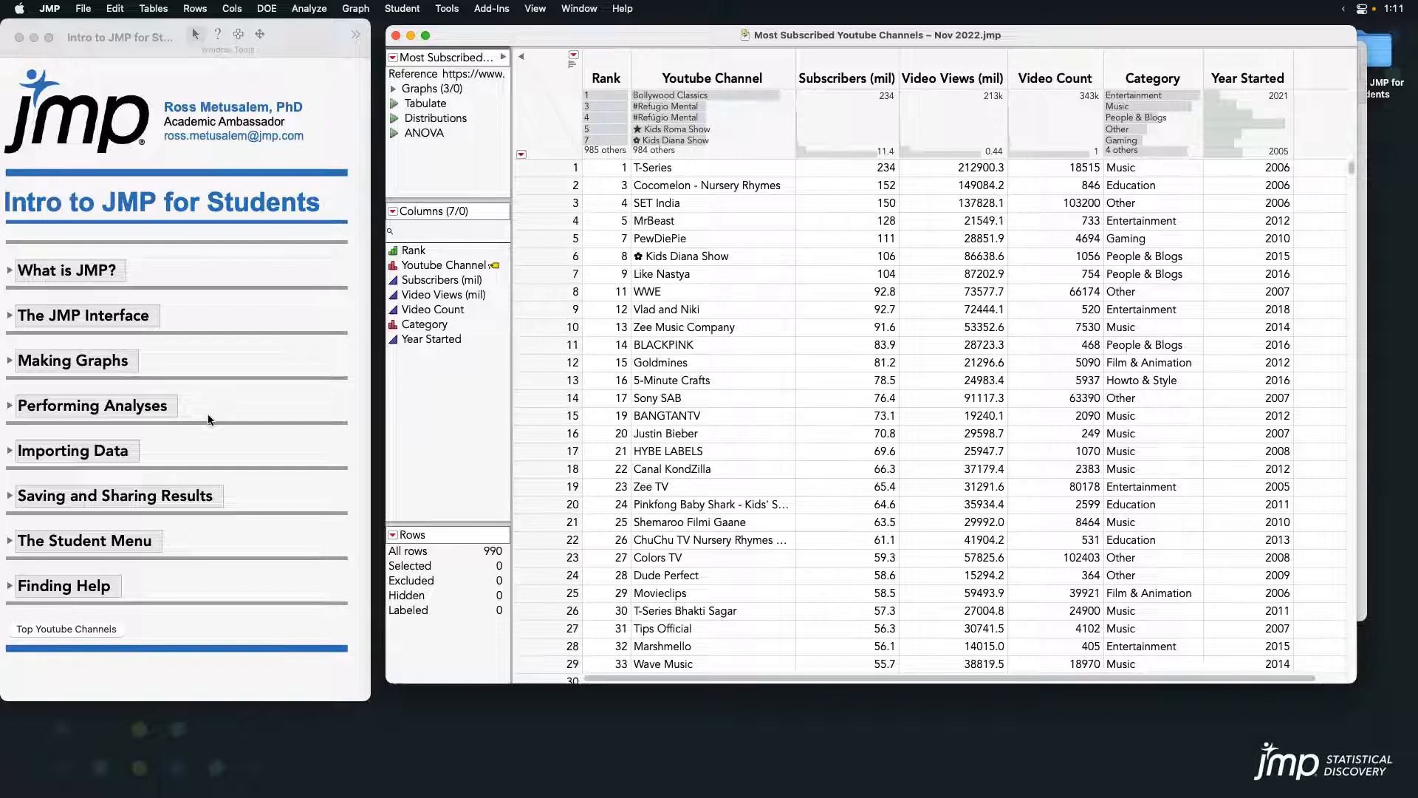
- Expand the "What is JMP?" section and highlight its bullets on desktop software, university licensing and industry use in turn
left_click(9, 271)
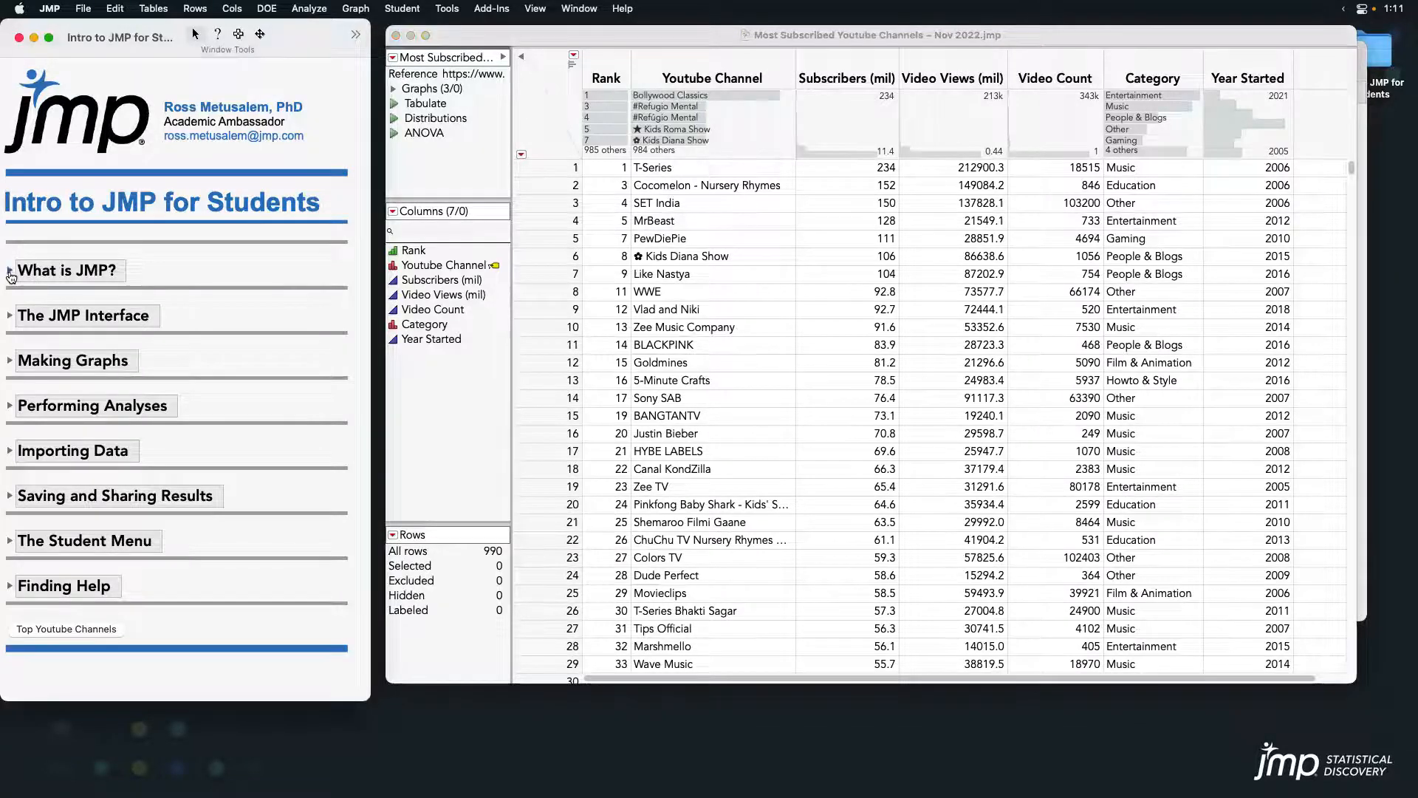
left_click(126, 302)
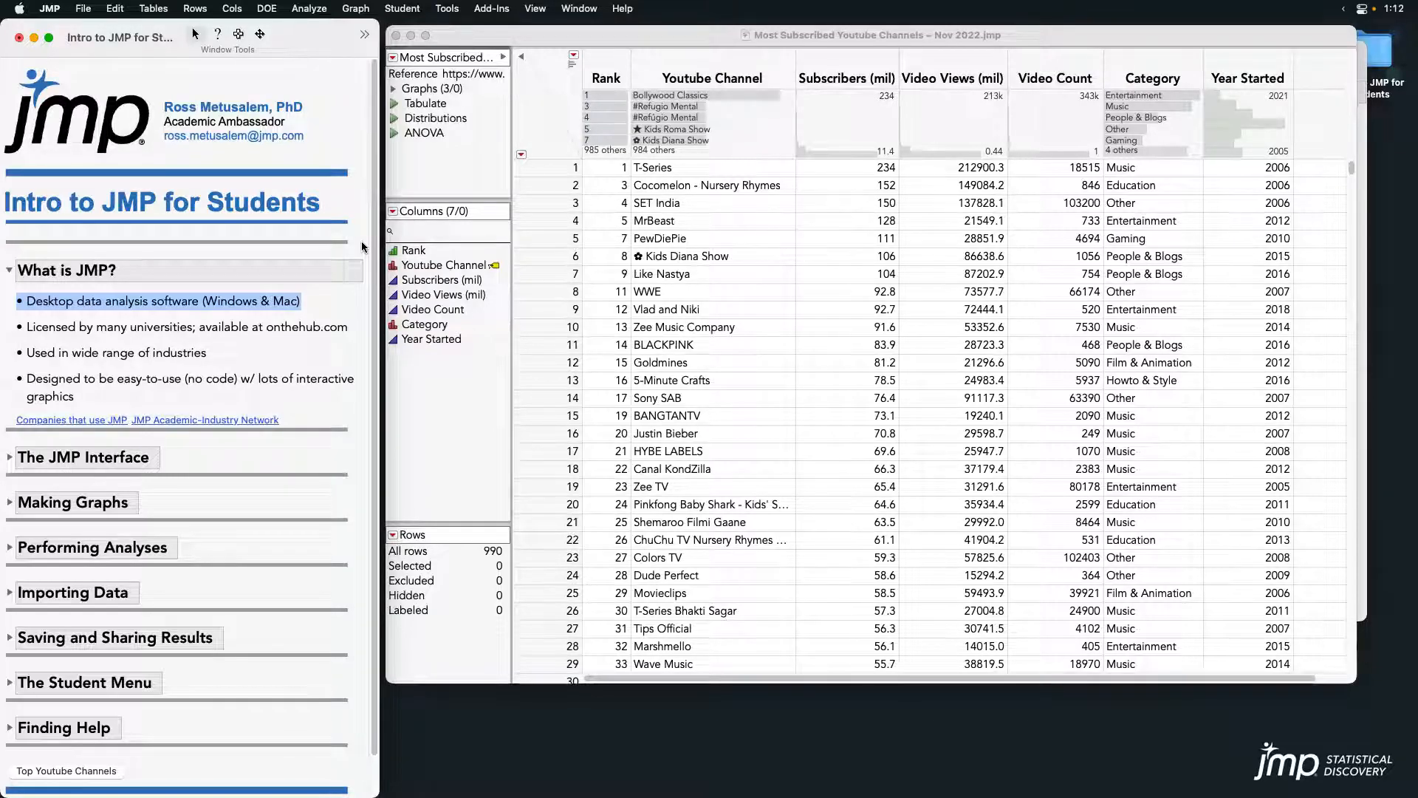
left_click(325, 328)
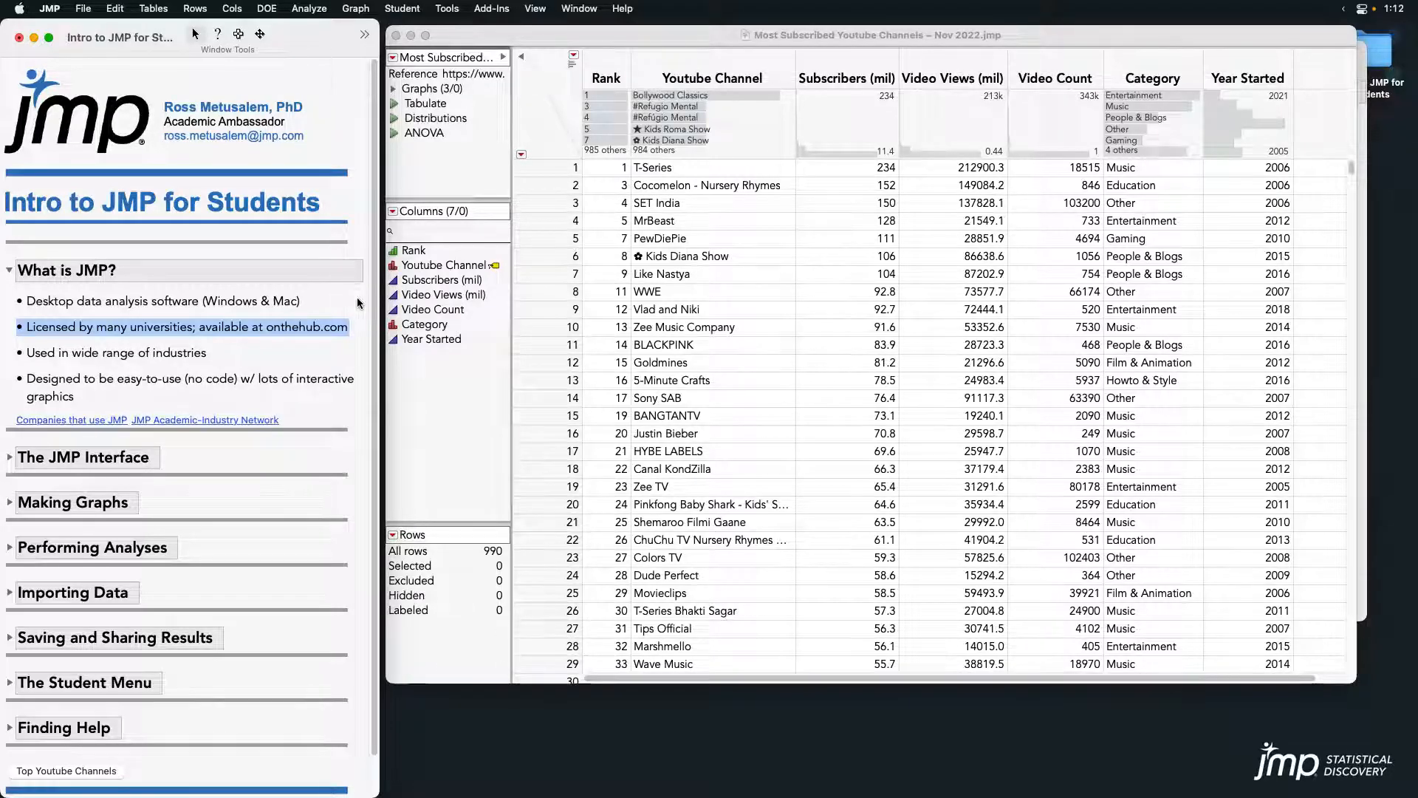
mouse_move(263, 313)
left_mouse_down()
mouse_move(297, 340)
mouse_move(355, 344)
left_mouse_up()
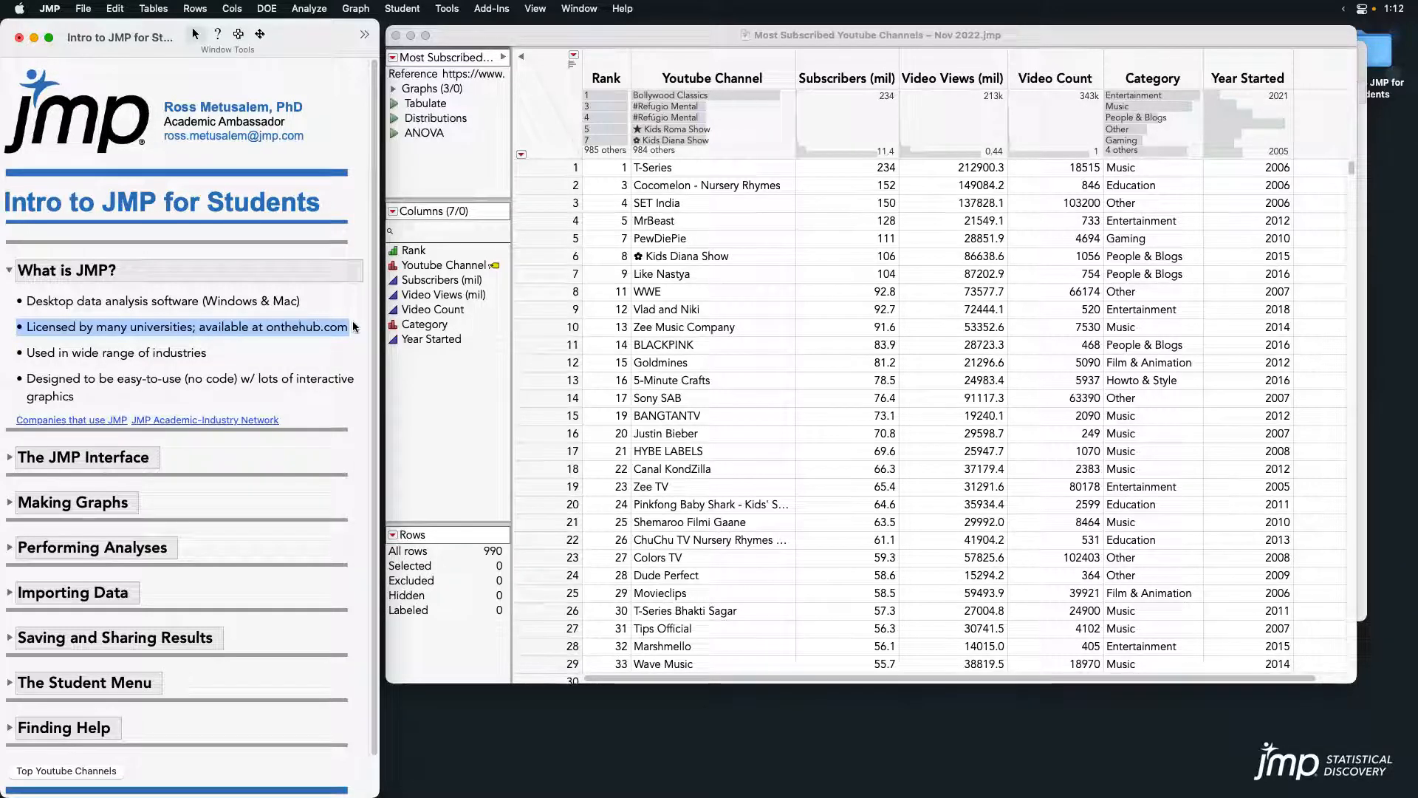
left_click(326, 329)
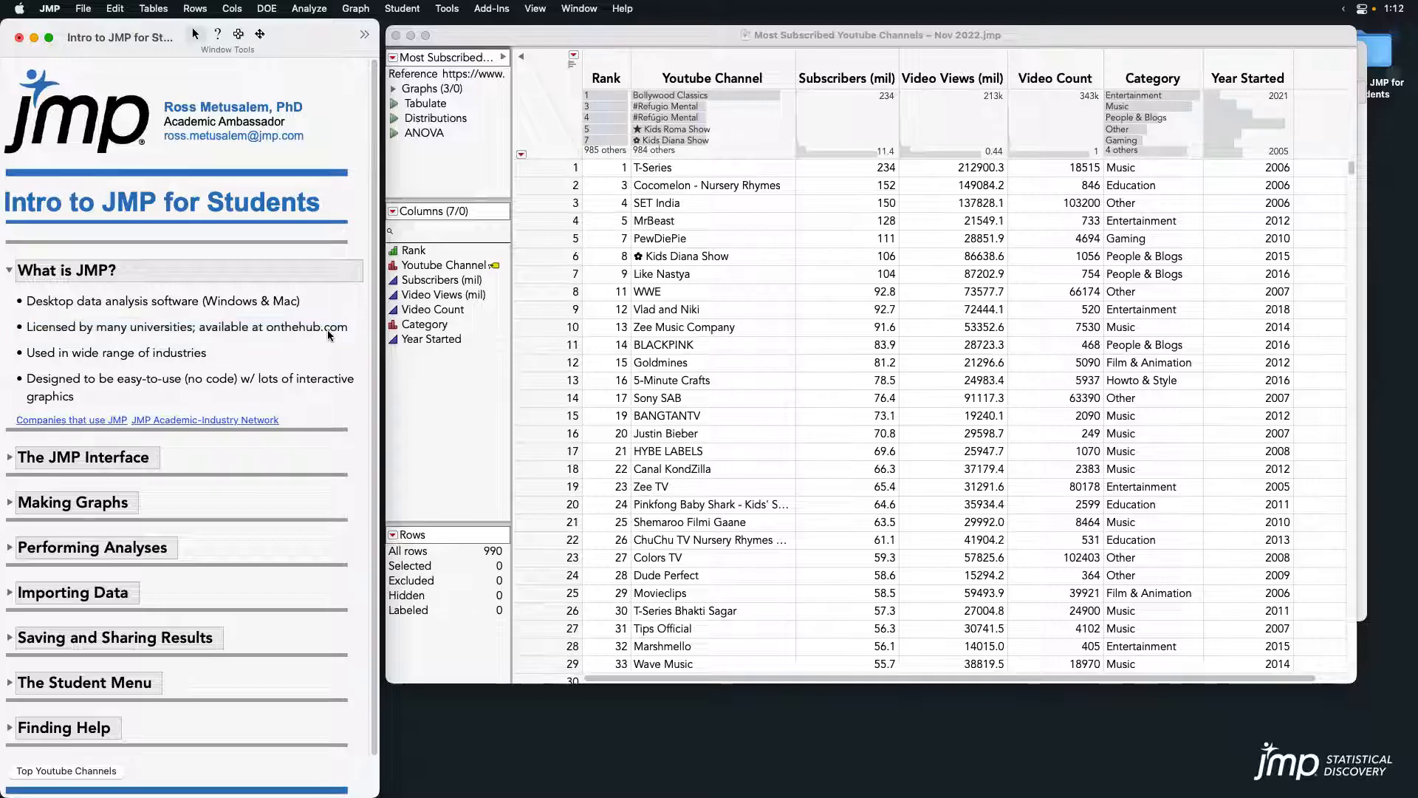
left_click(236, 359)
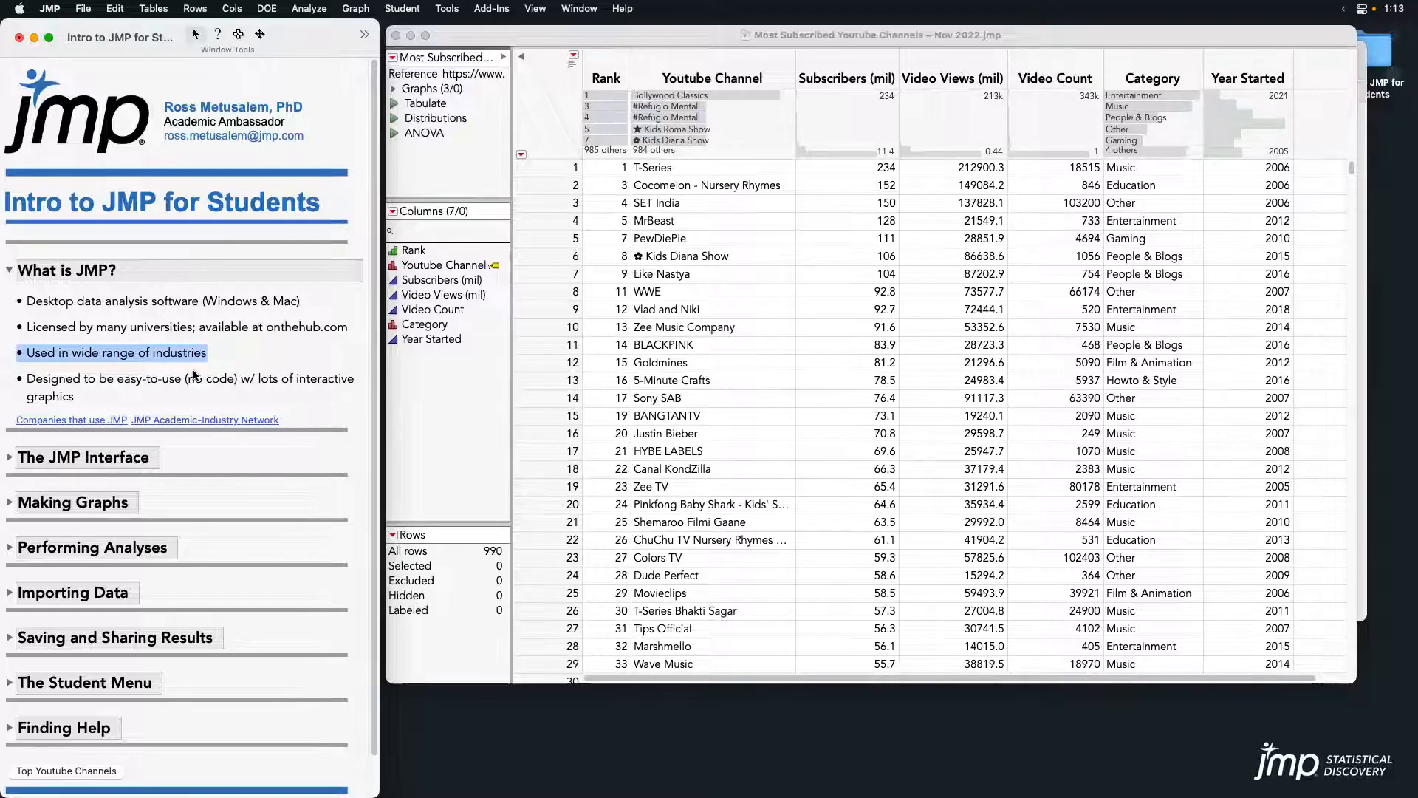
- Open the "Companies that use JMP" link in the browser to show the customer stories page
left_click(98, 423)
left_click_drag(790, 31, 761, 31)
left_click_drag(1310, 264, 1408, 168)
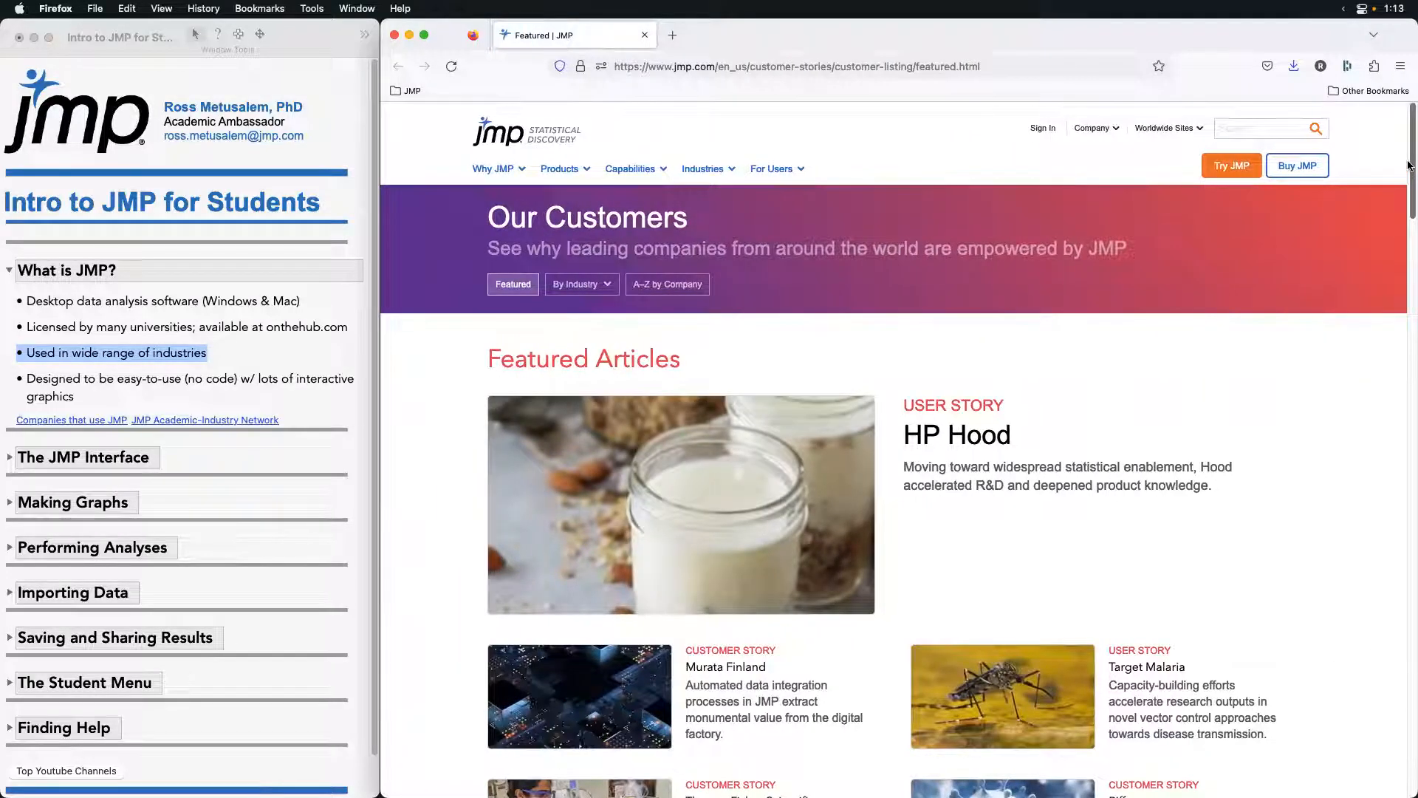
- Examine the Consumer Products and Pharmaceutical customer stories, and close the browser window to return to JMP
left_click_drag(1407, 160, 1409, 434)
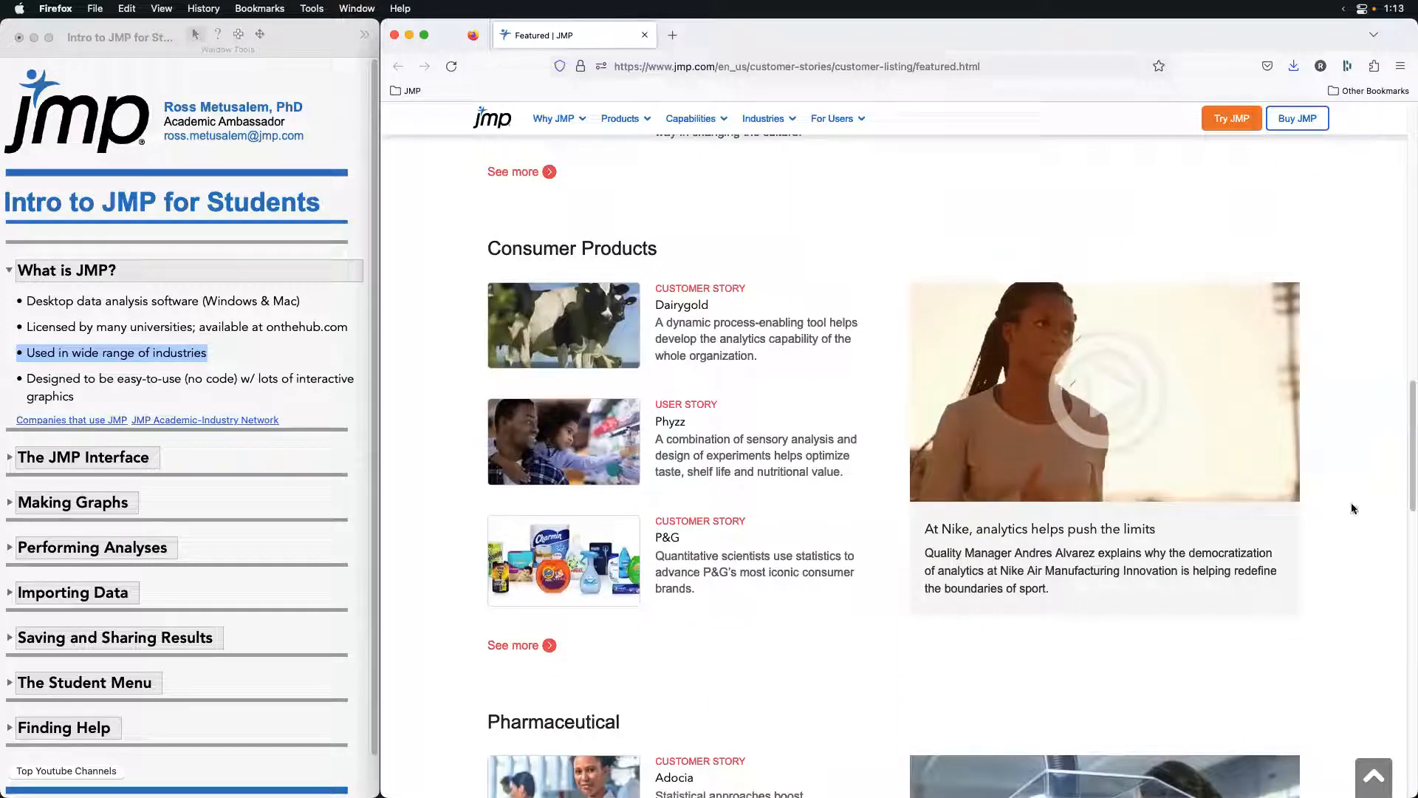
left_click_drag(885, 509, 1311, 619)
mouse_move(462, 495)
left_mouse_down()
mouse_move(623, 558)
mouse_move(889, 624)
left_mouse_up()
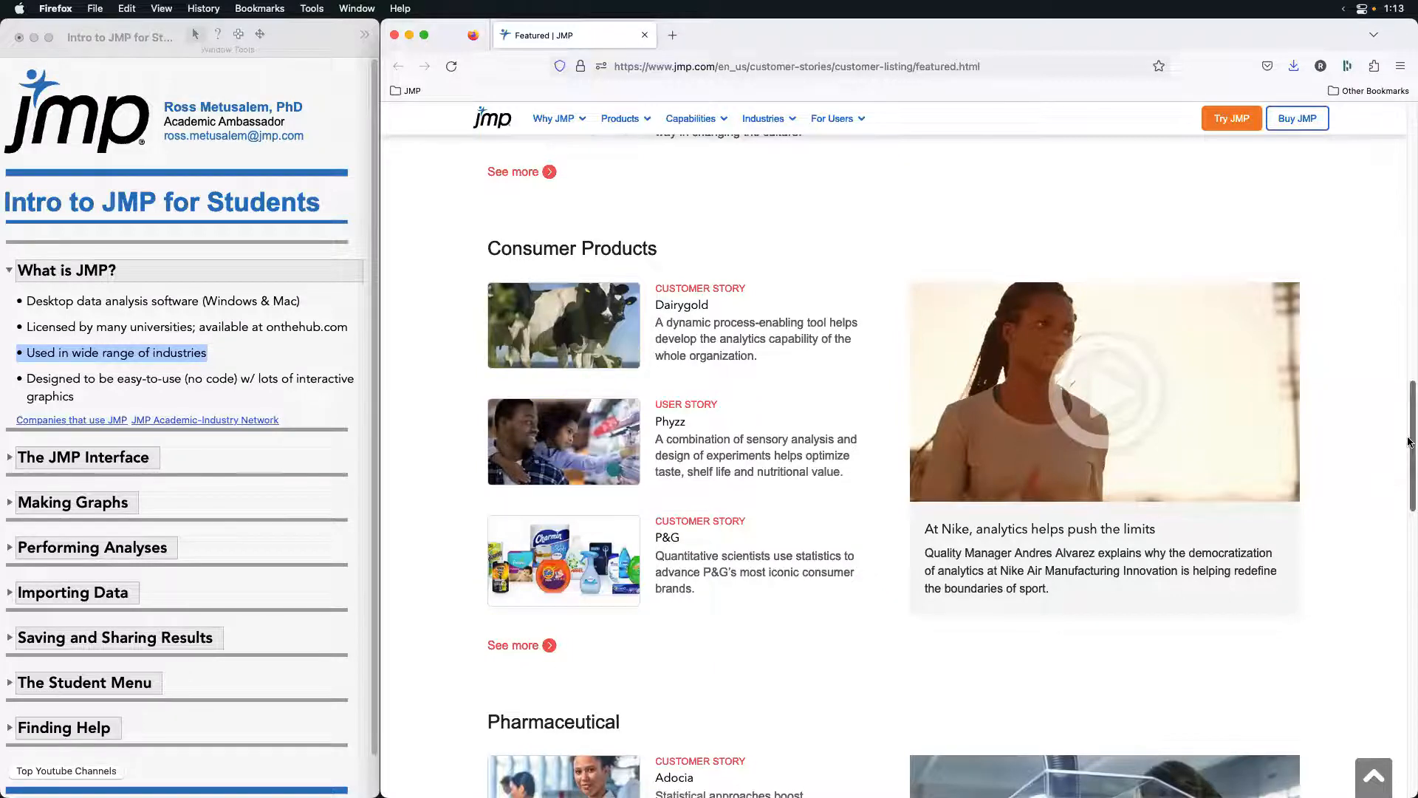
scroll(1409, 474, "down", 2)
scroll(1408, 474, "down", 5)
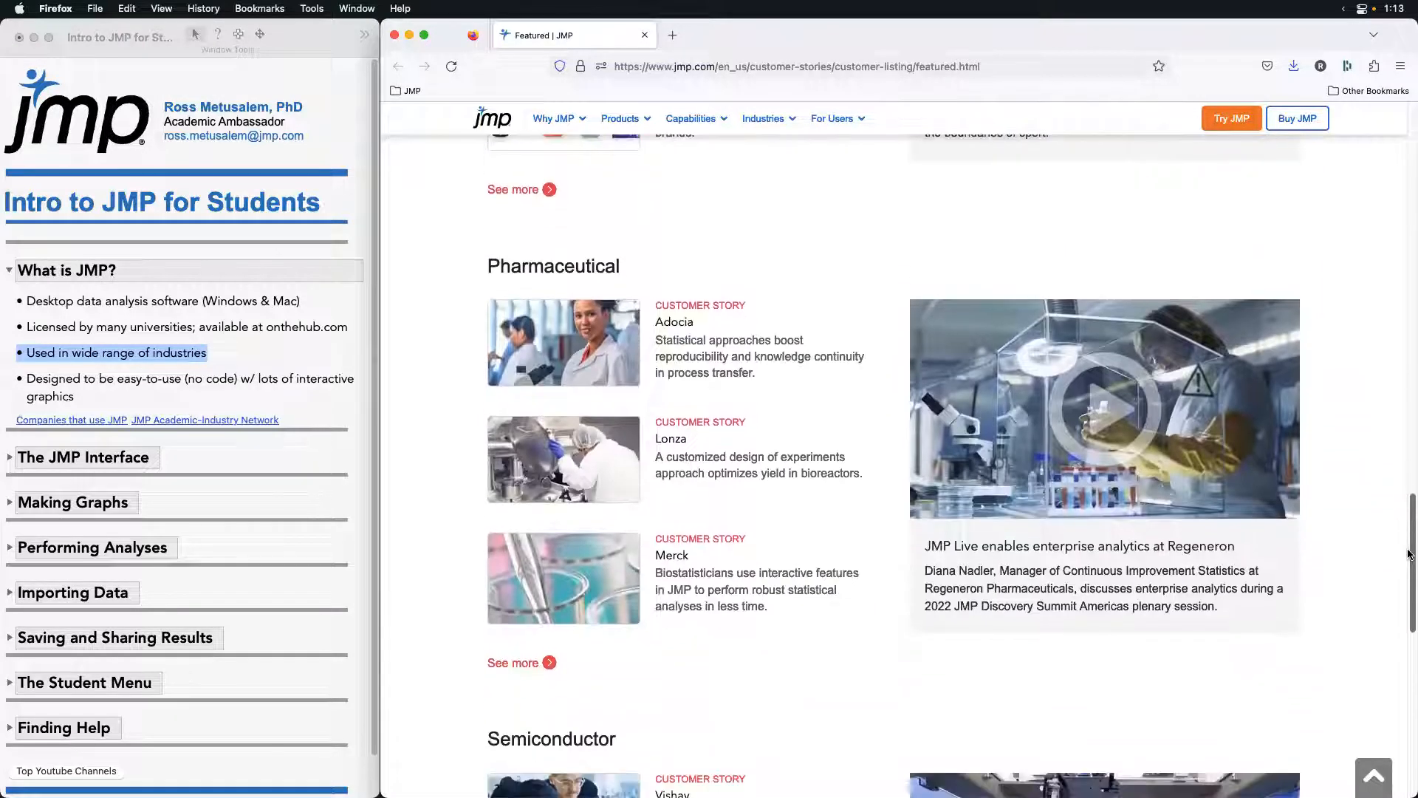
mouse_move(891, 286)
left_mouse_down()
mouse_move(935, 370)
mouse_move(1194, 601)
mouse_move(1320, 650)
left_mouse_up()
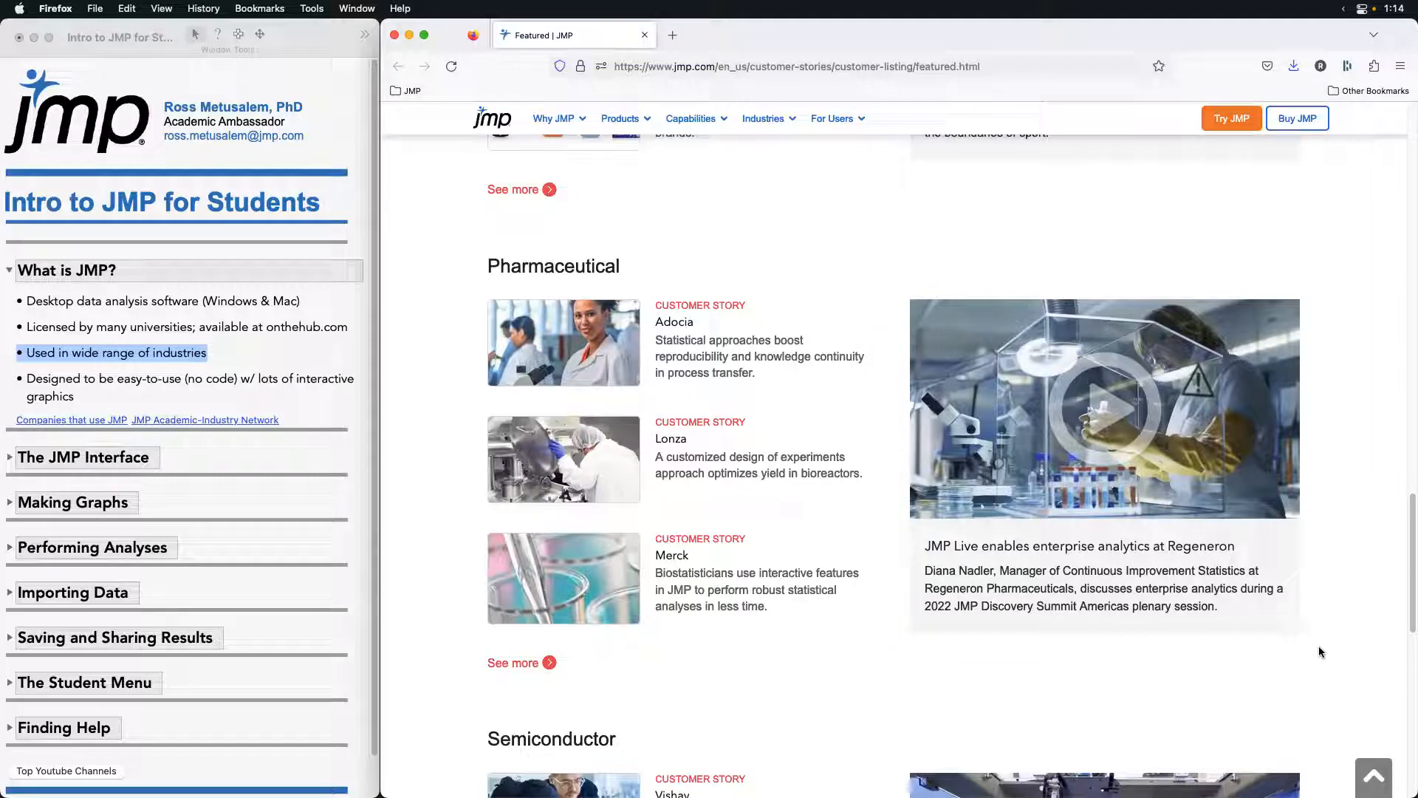
left_click_drag(1406, 574, 1387, 358)
scroll(1382, 384, "up", 20)
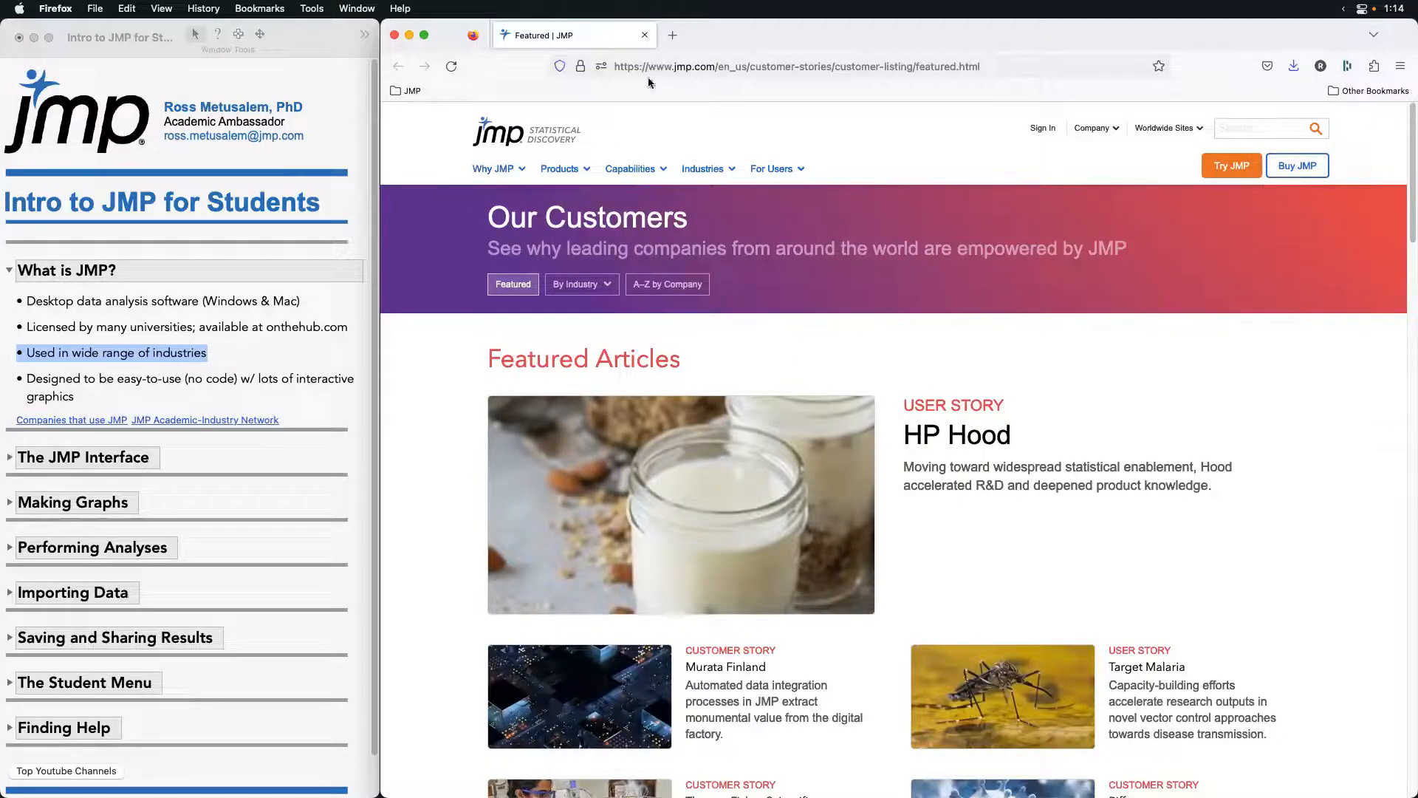
left_click(395, 36)
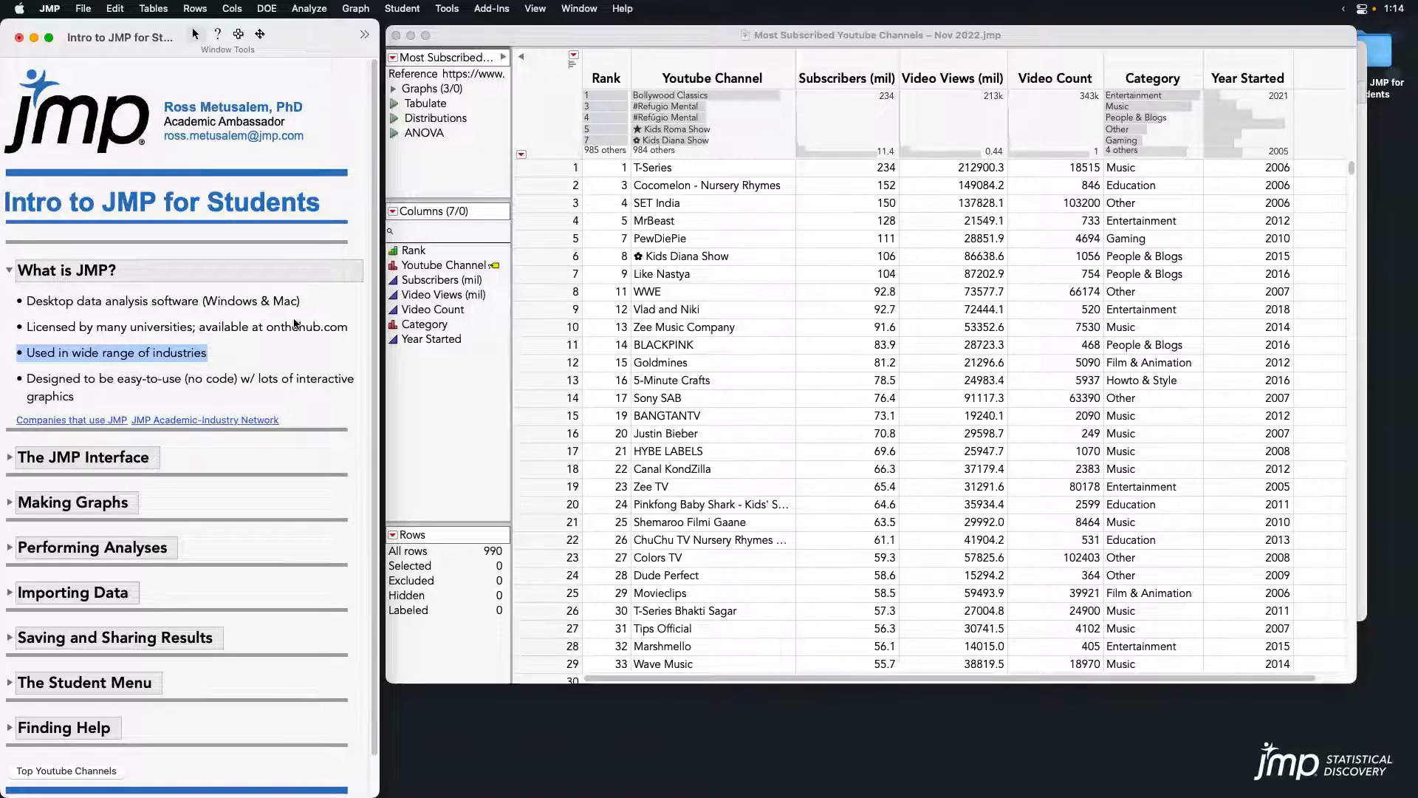
- Highlight the bullet about JMP's easy-to-use, no-code design with interactive graphics, and clear the highlight
left_click(302, 382)
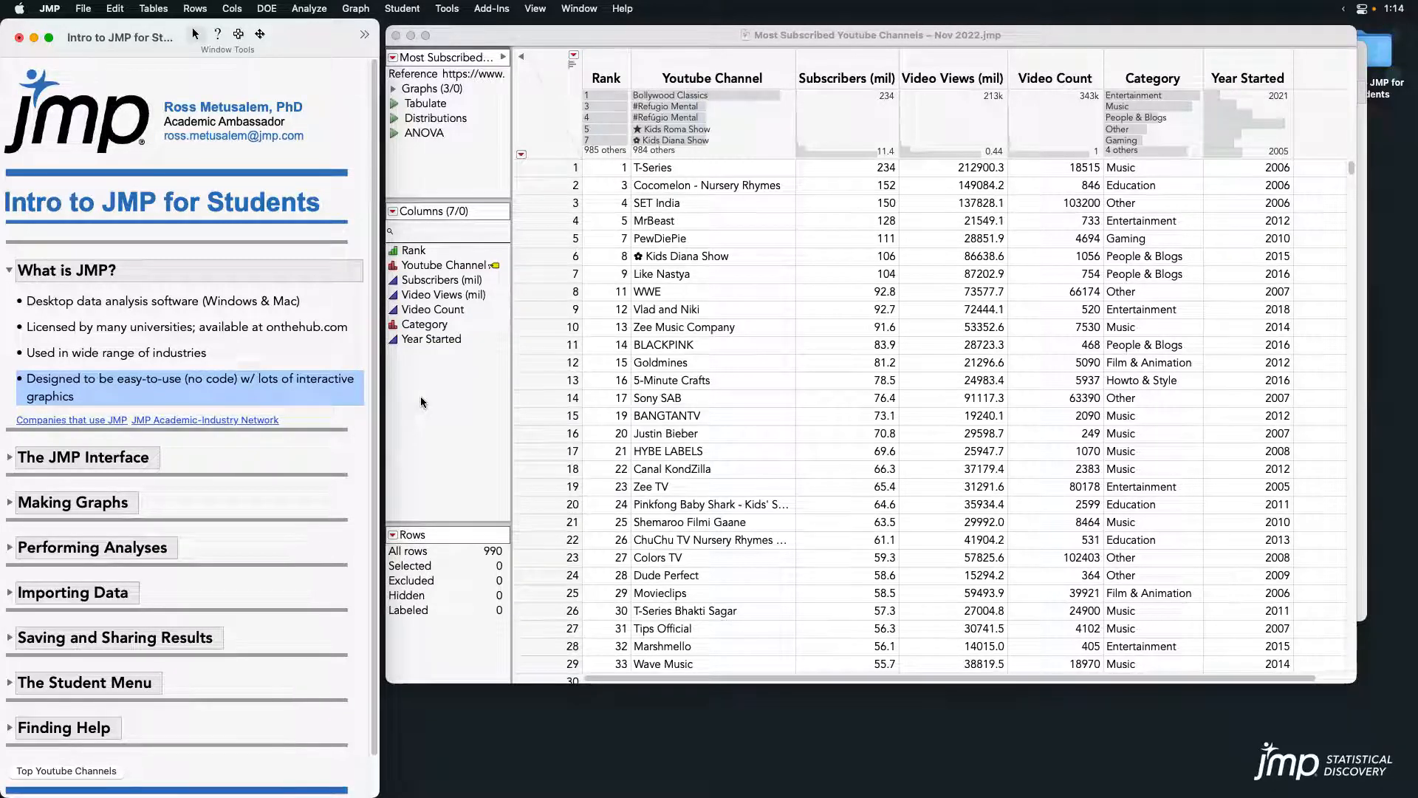
left_click(295, 387)
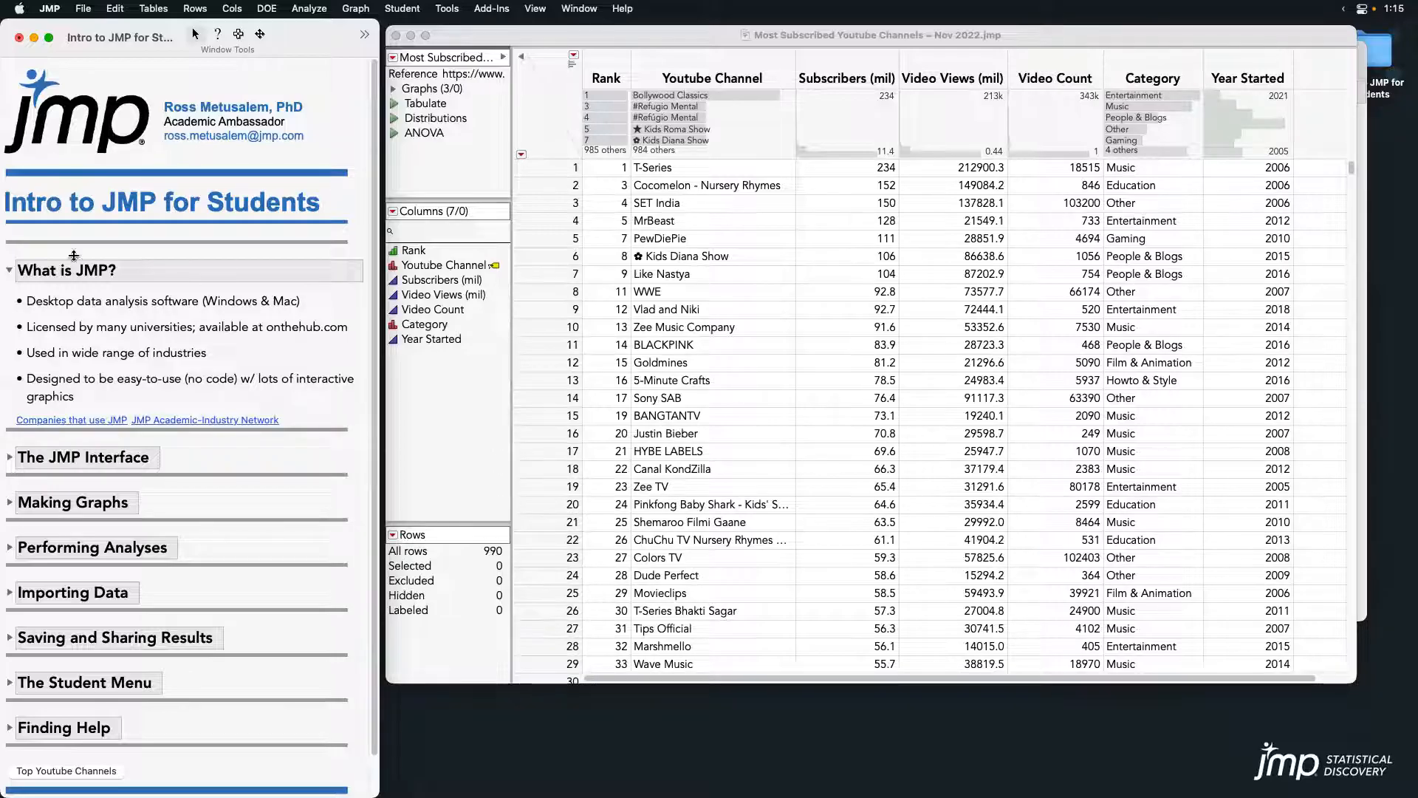
- Collapse "What is JMP?", expand "The JMP Interface", and highlight its Data table bullet with the data table window moved clear
left_click(9, 271)
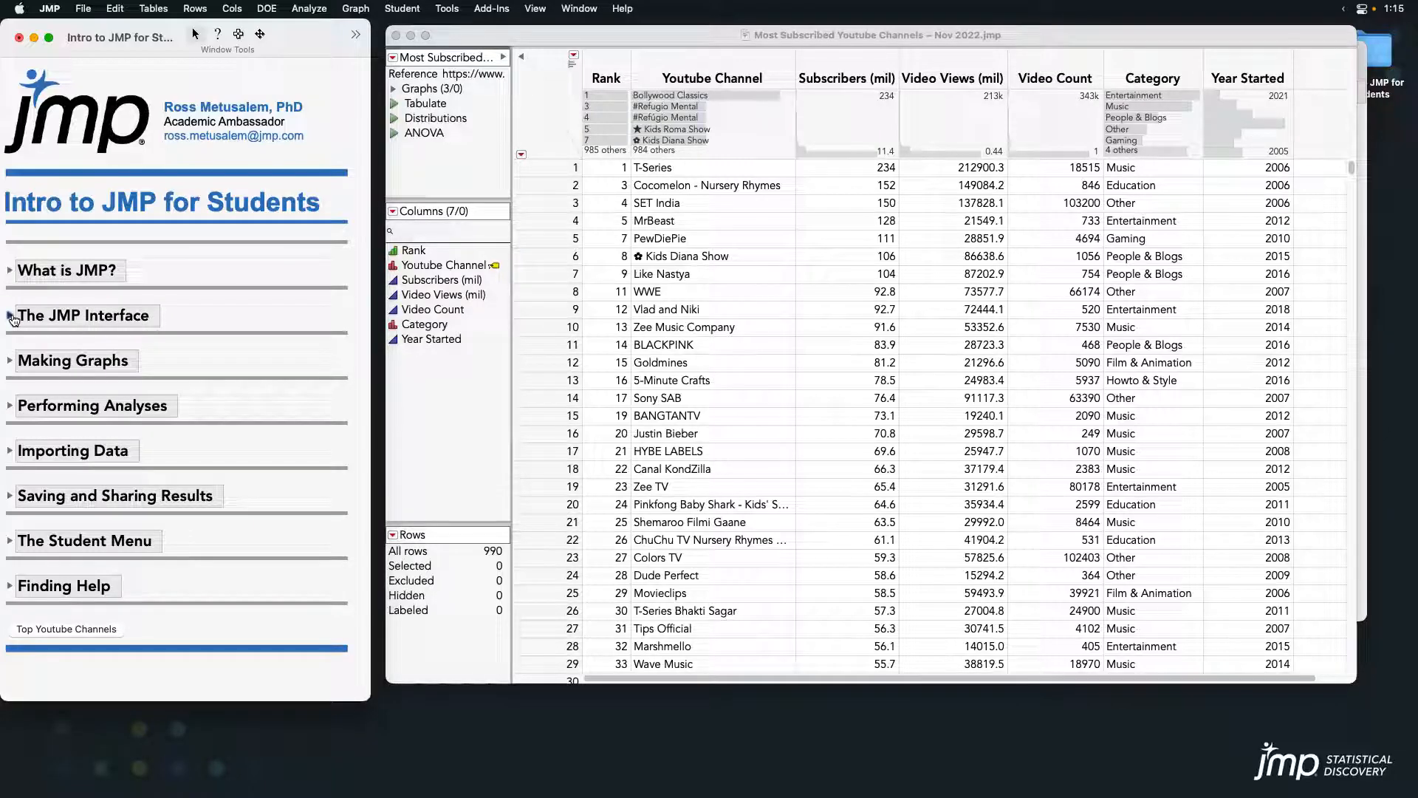
left_click(9, 317)
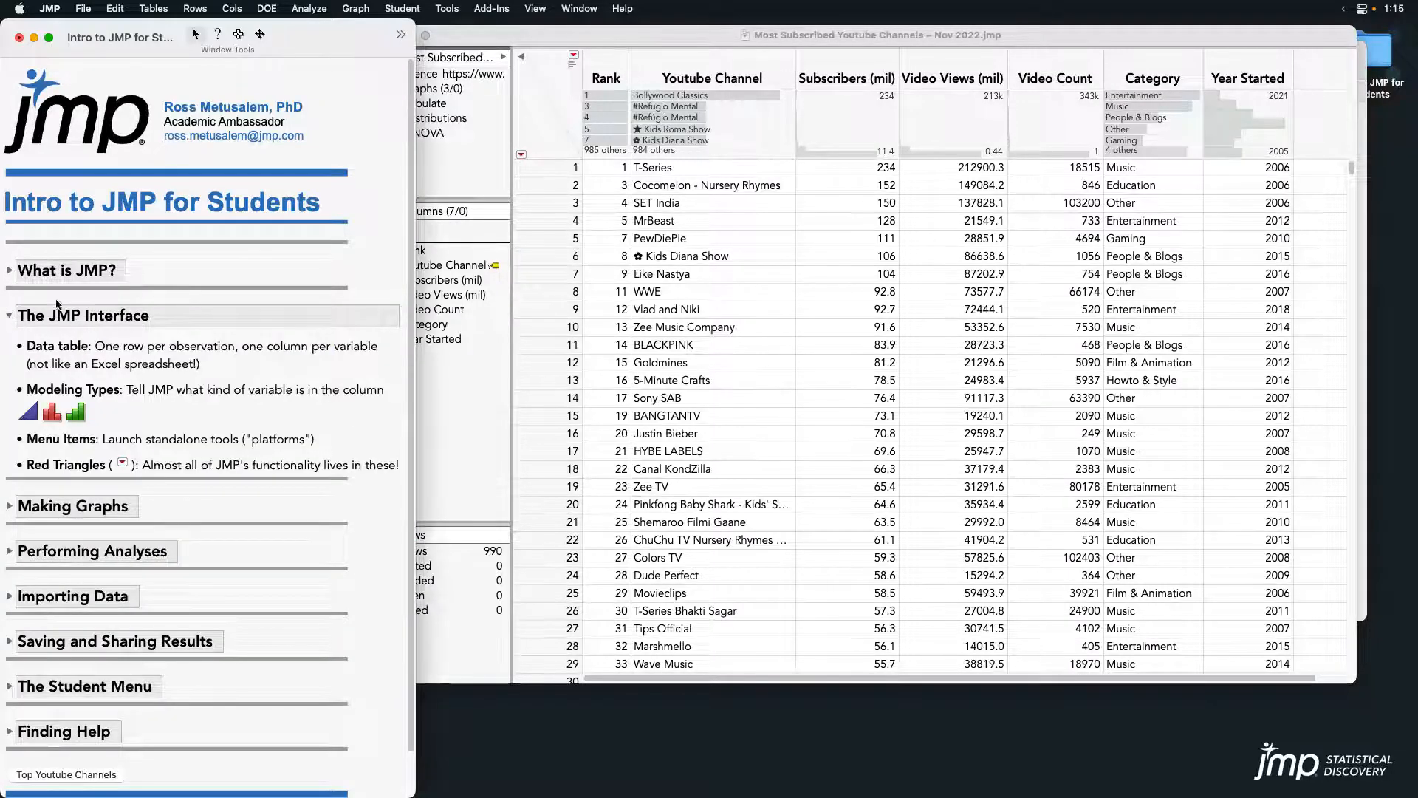
left_click_drag(547, 35, 609, 44)
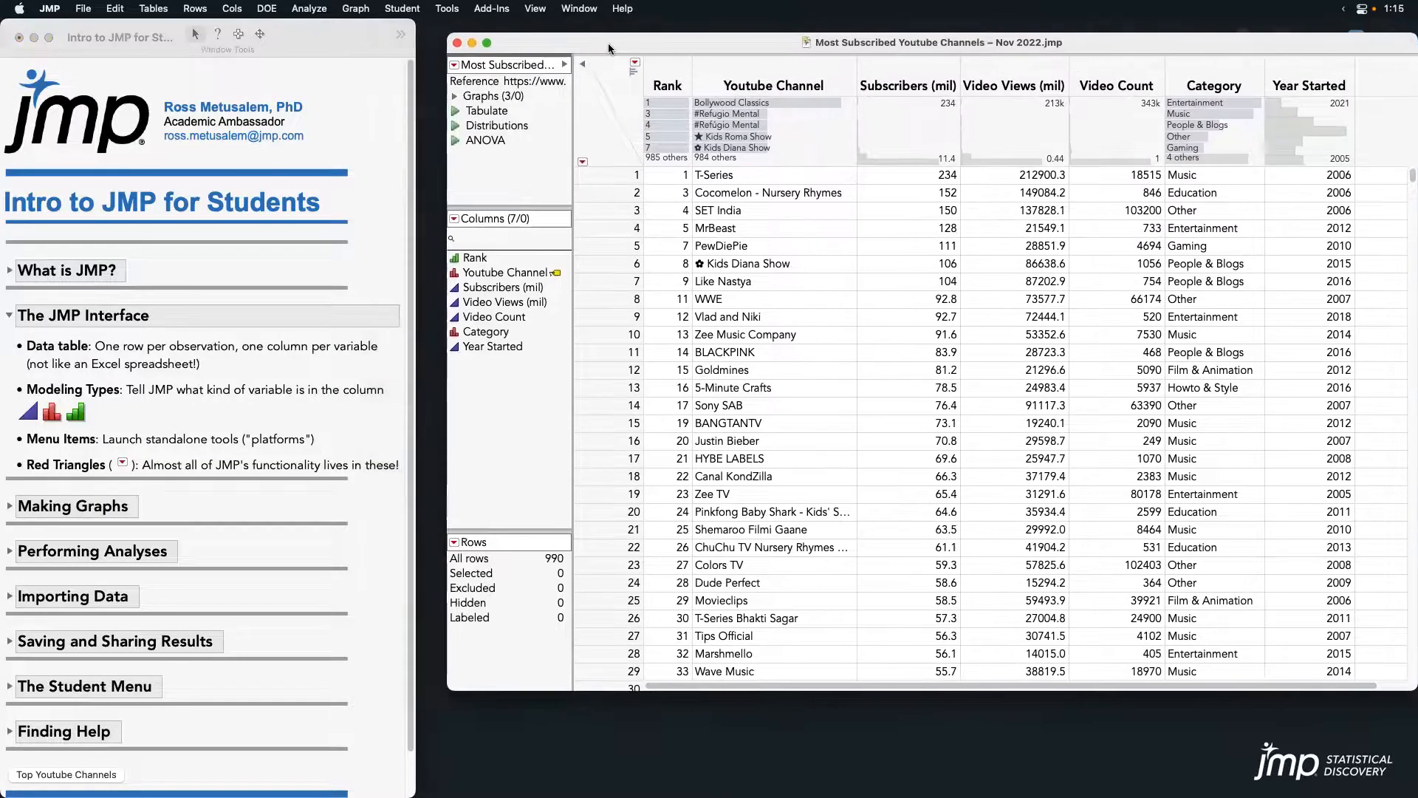
left_click(178, 358)
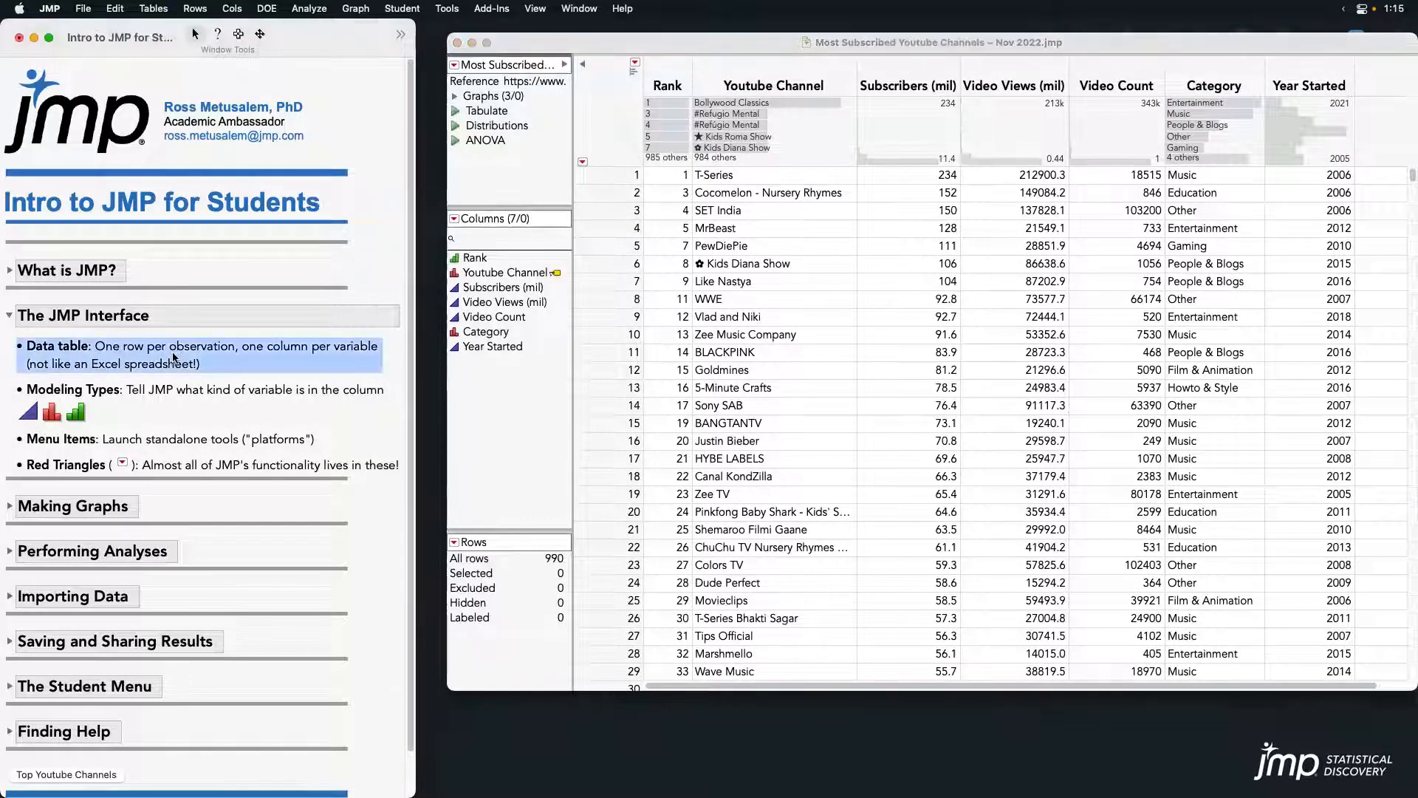
- In the YouTube channels table, point out the T-Series row, and the Youtube Channel and Subscribers (mil) columns, by selecting each in turn
left_click(669, 43)
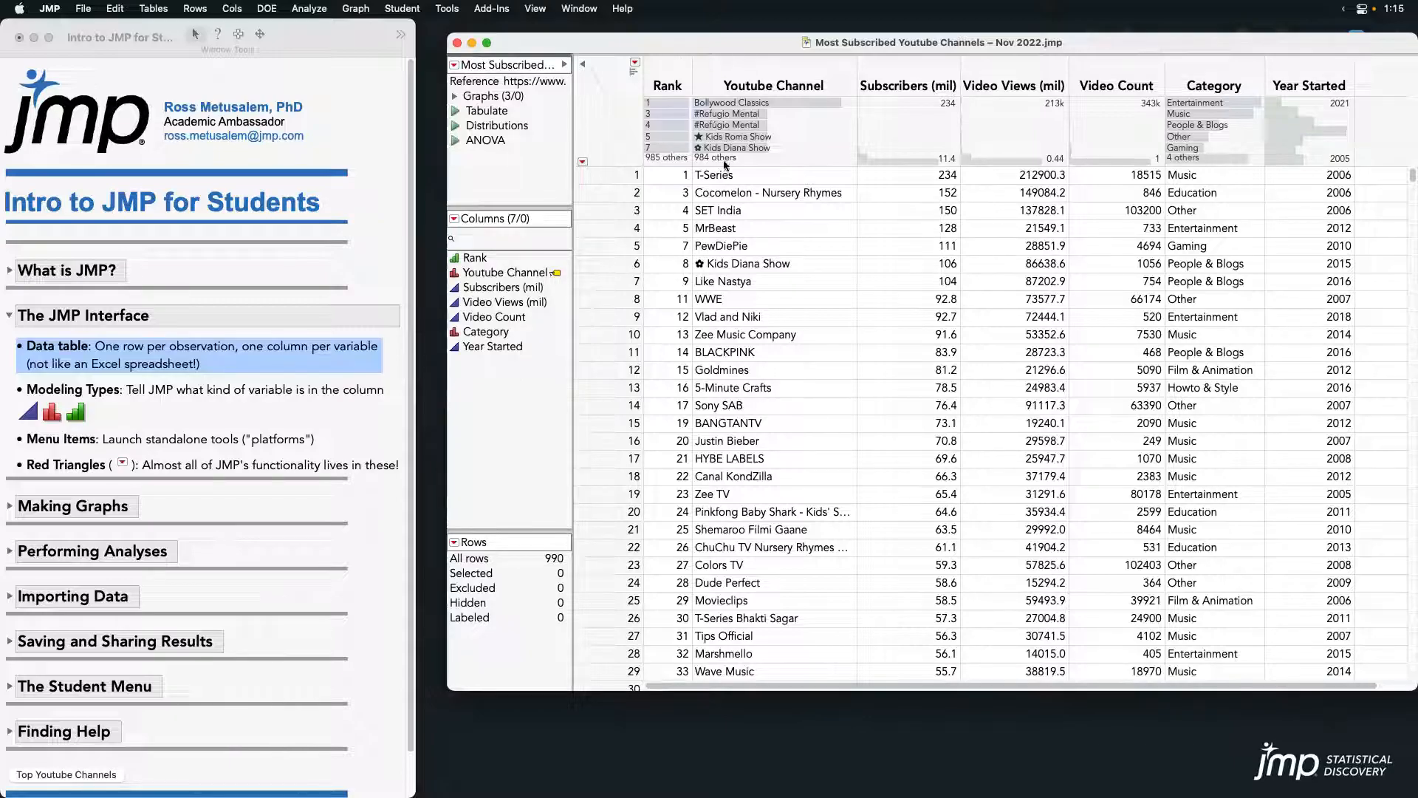
left_click(598, 175)
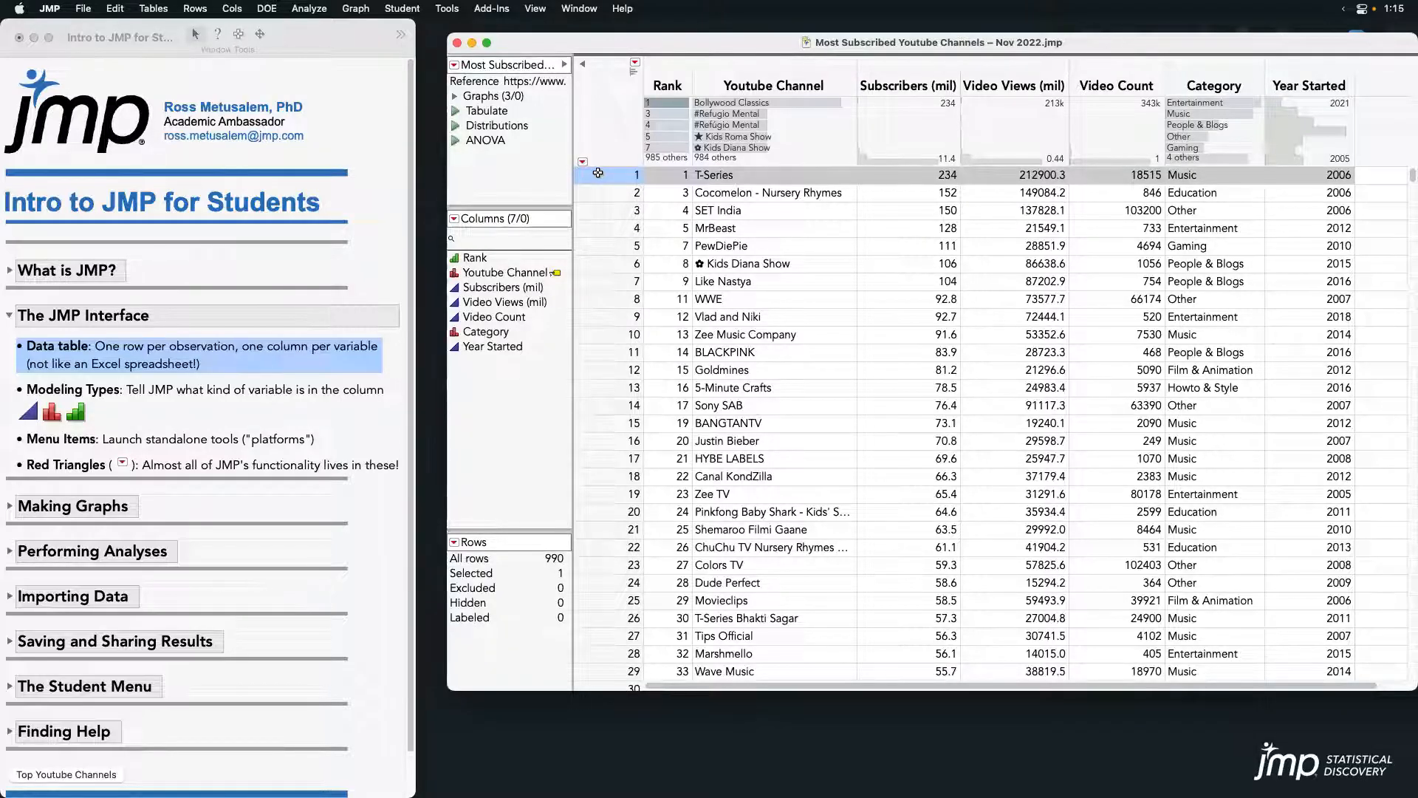
left_click(785, 69)
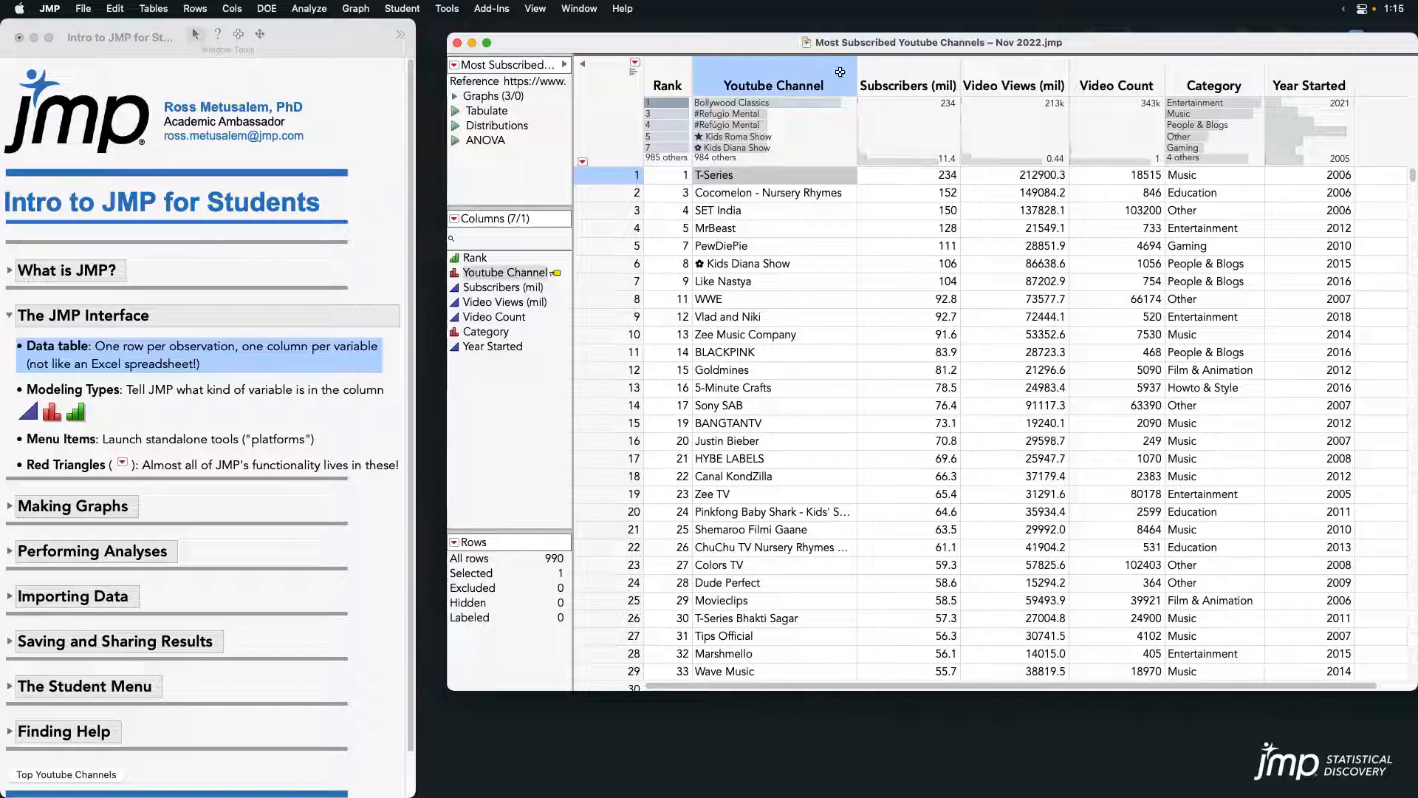
left_click(923, 82)
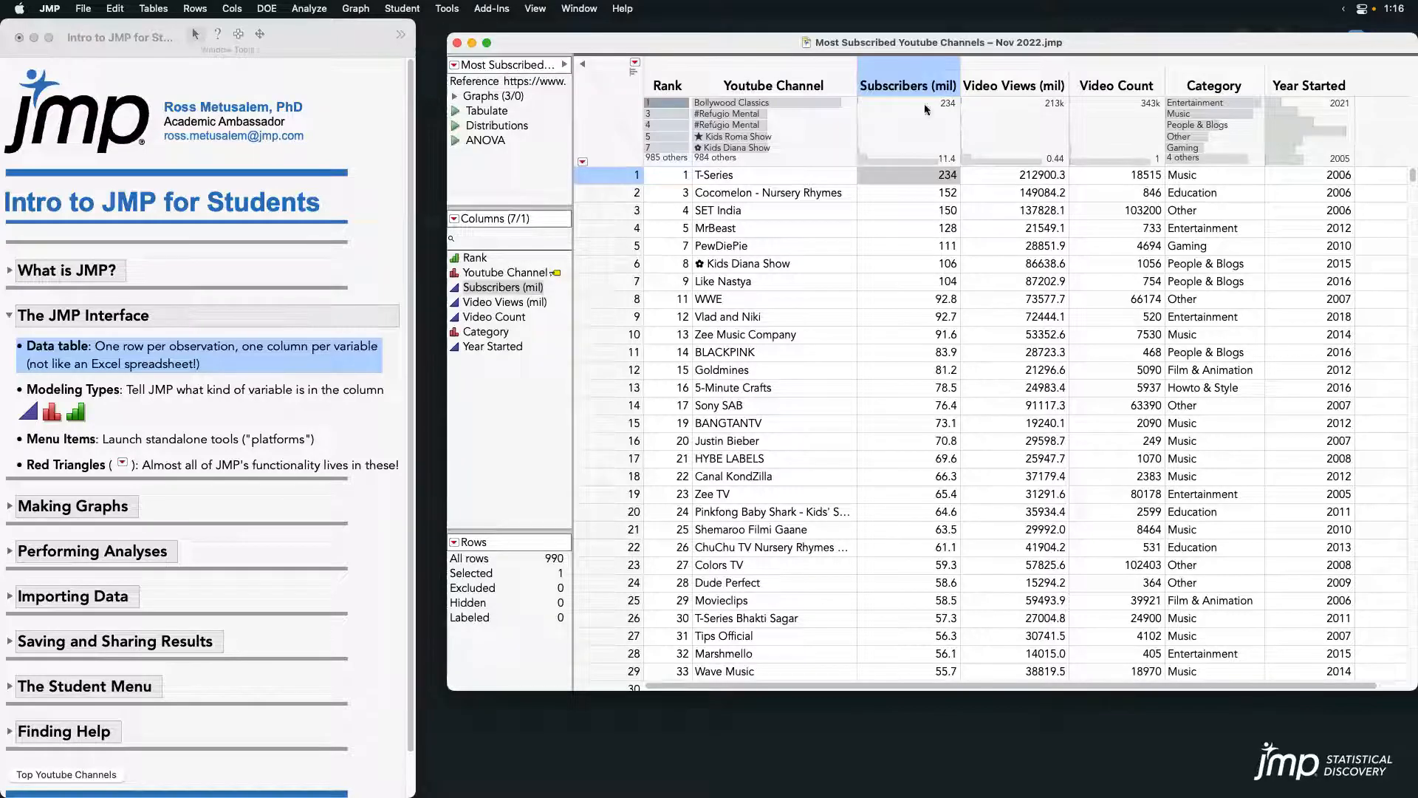
- Try to enter "text" as the Subscribers (mil) value for T-Series, and revert the entry
double_click(936, 178)
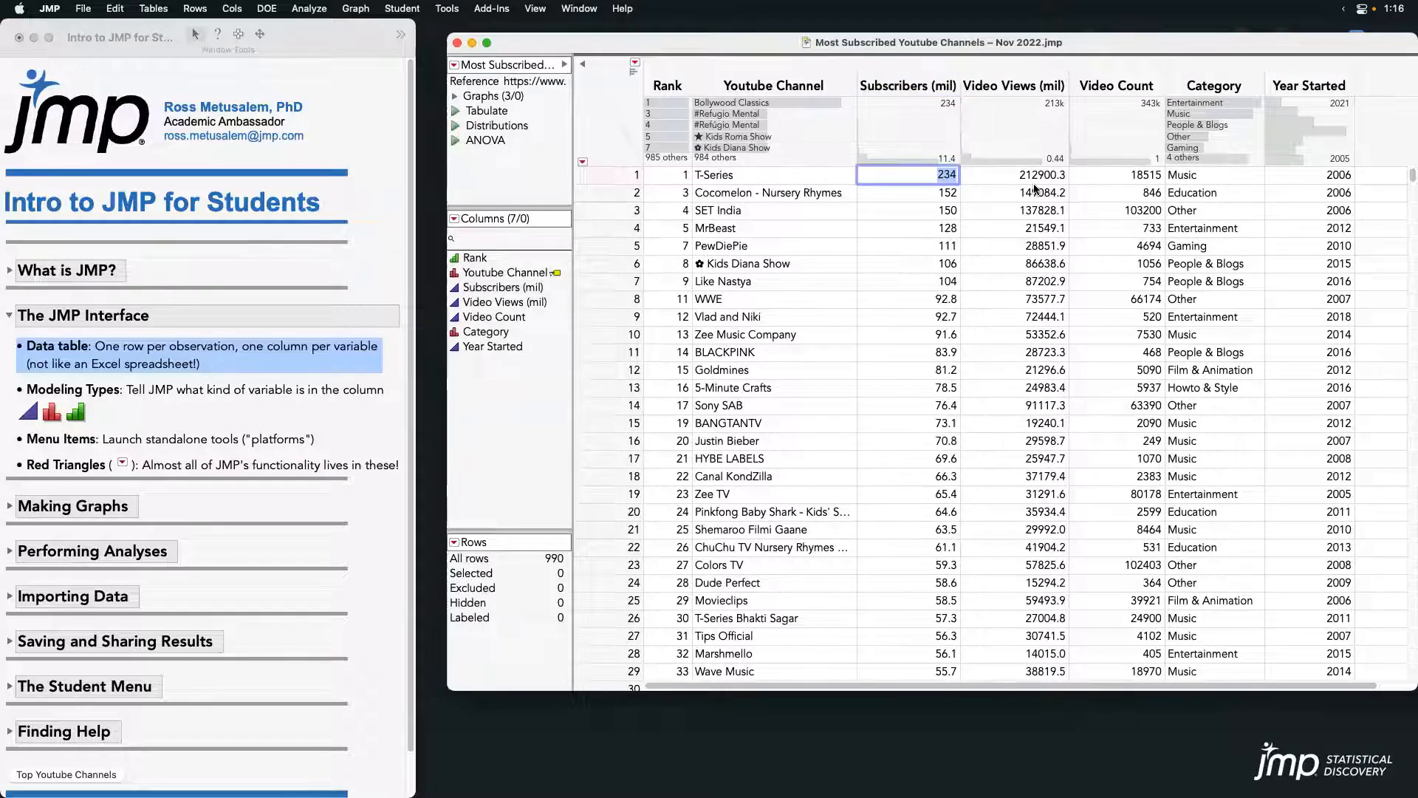
type("text")
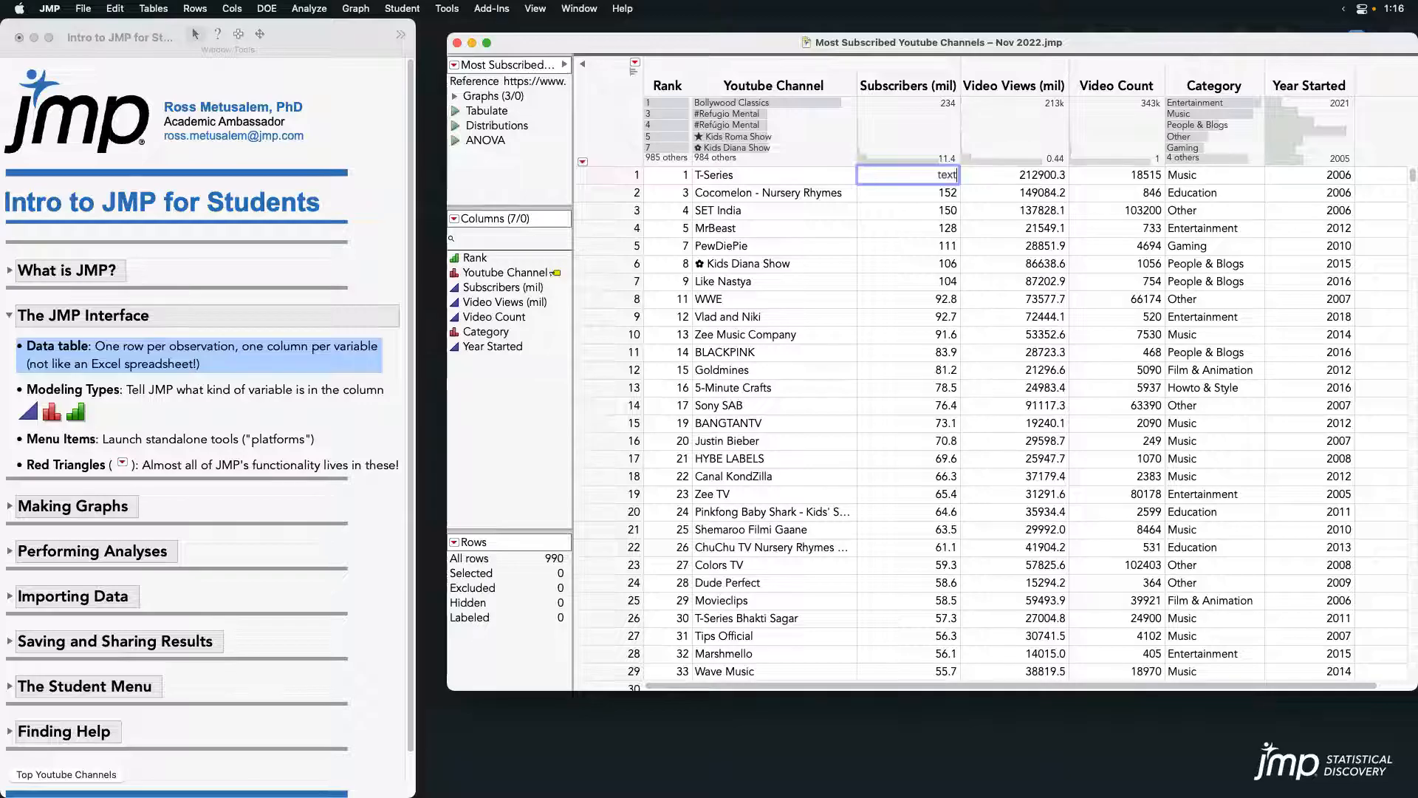
key("Return")
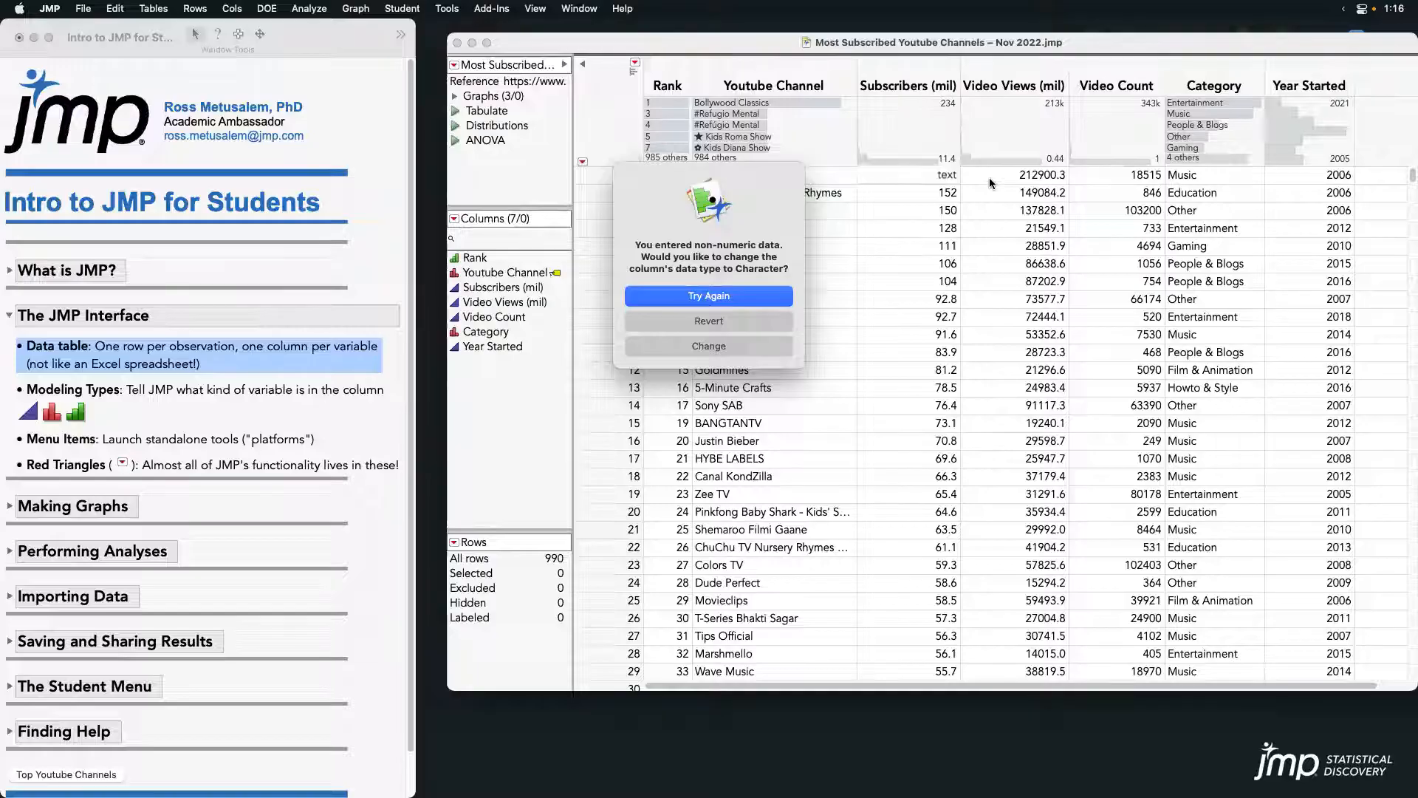
left_click(751, 319)
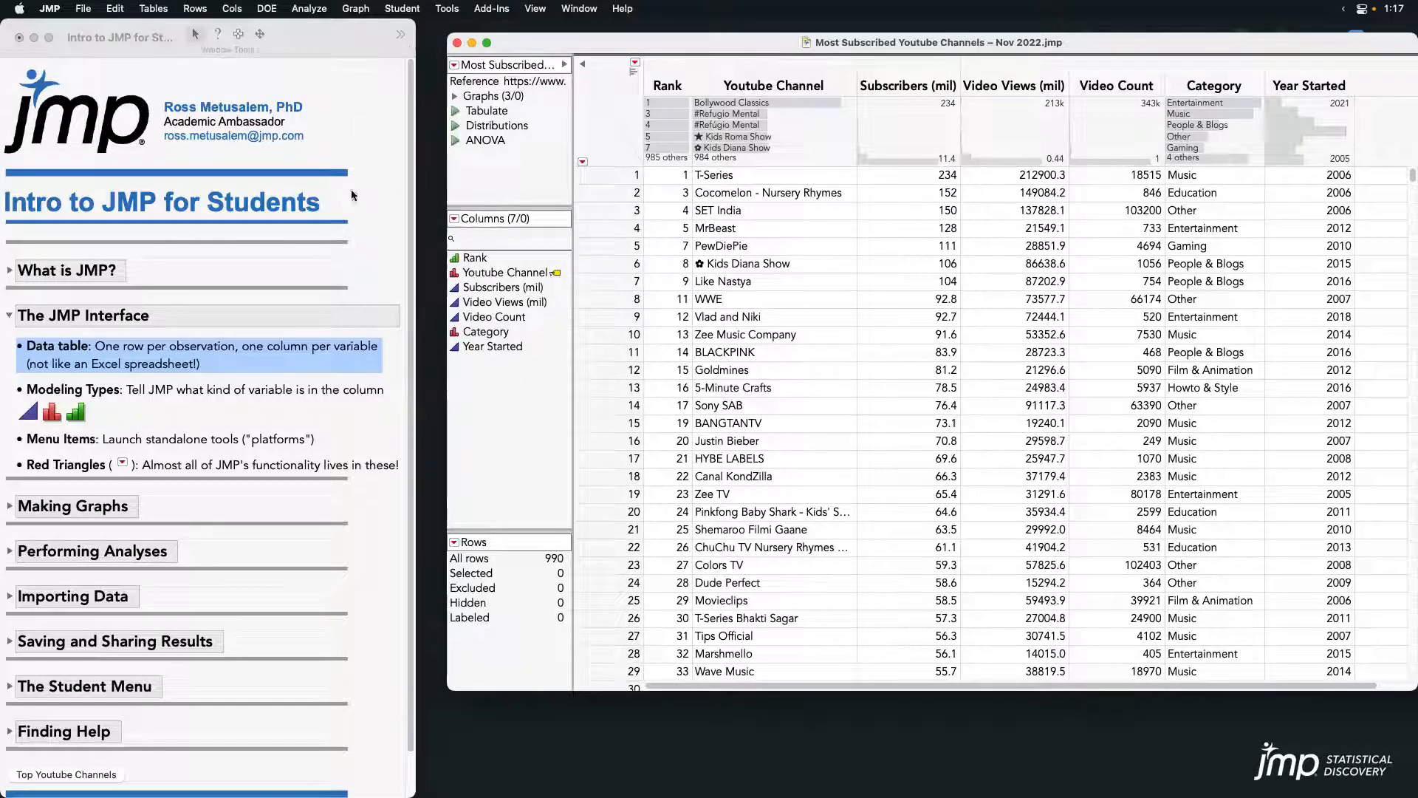
- Highlight the Modeling Types bullet in the outline and mark out the modeling type icons beside the data table's column names
left_click(260, 389)
left_click(260, 389)
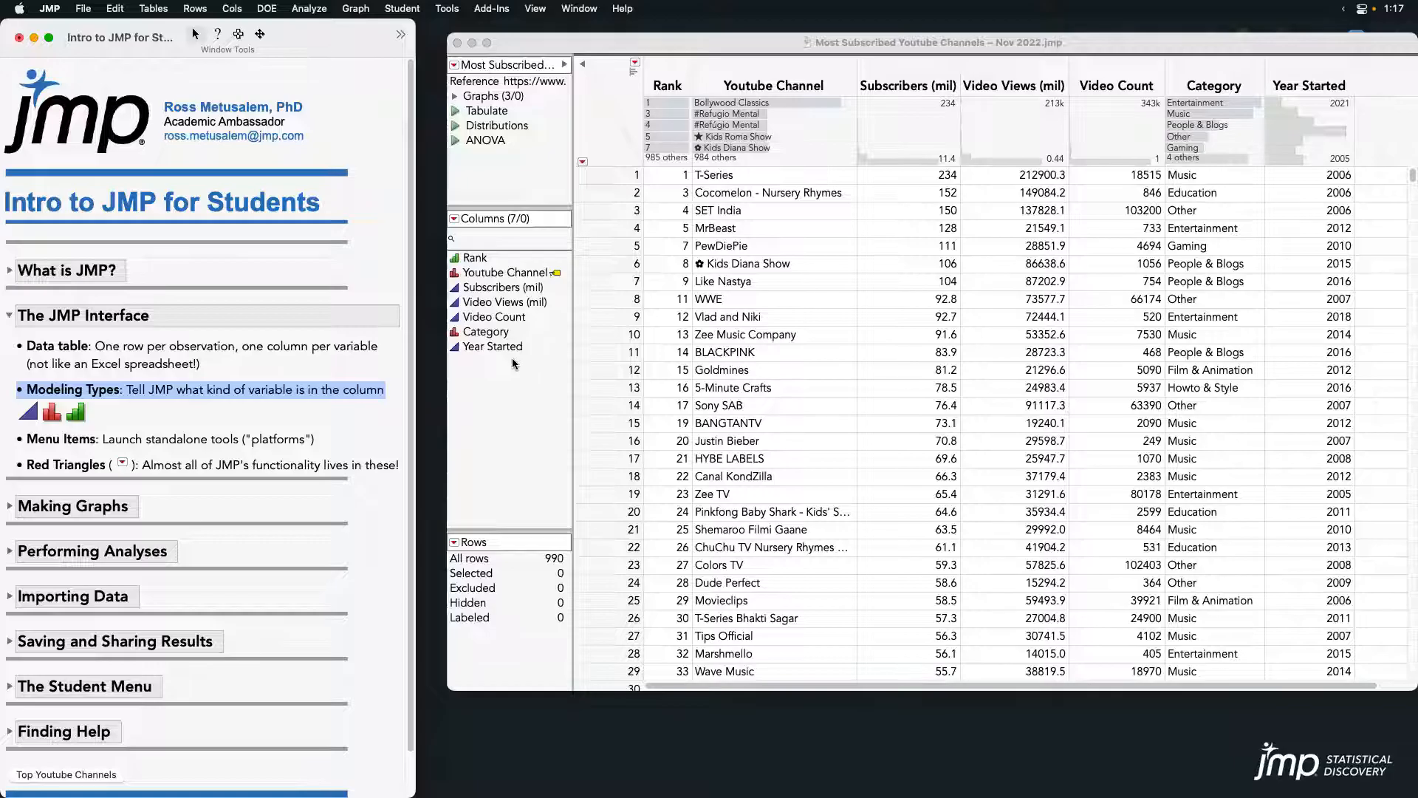
left_click_drag(472, 368, 441, 243)
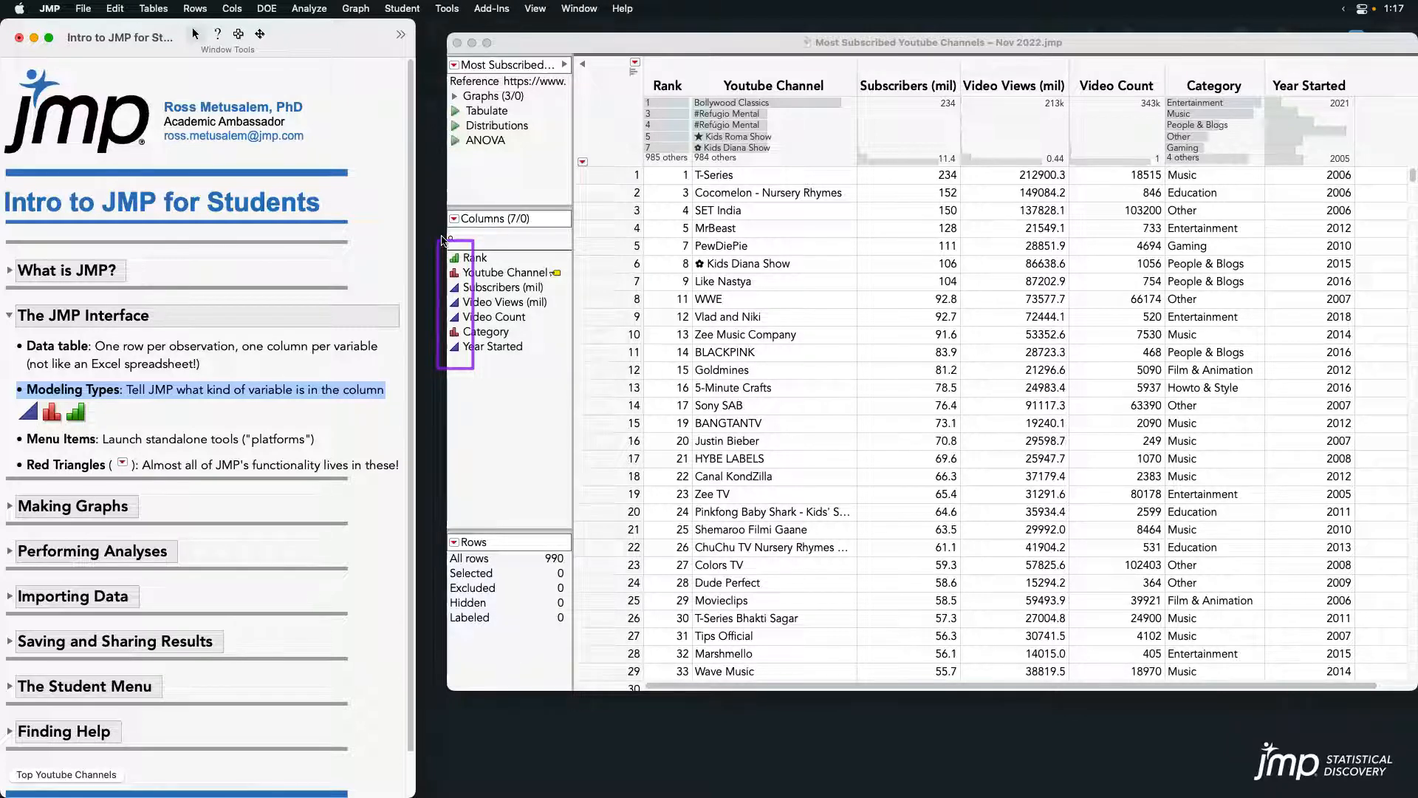
- Select the Subscribers (mil) column and view its modeling type choices without changing the type
left_click(921, 66)
left_click(919, 66)
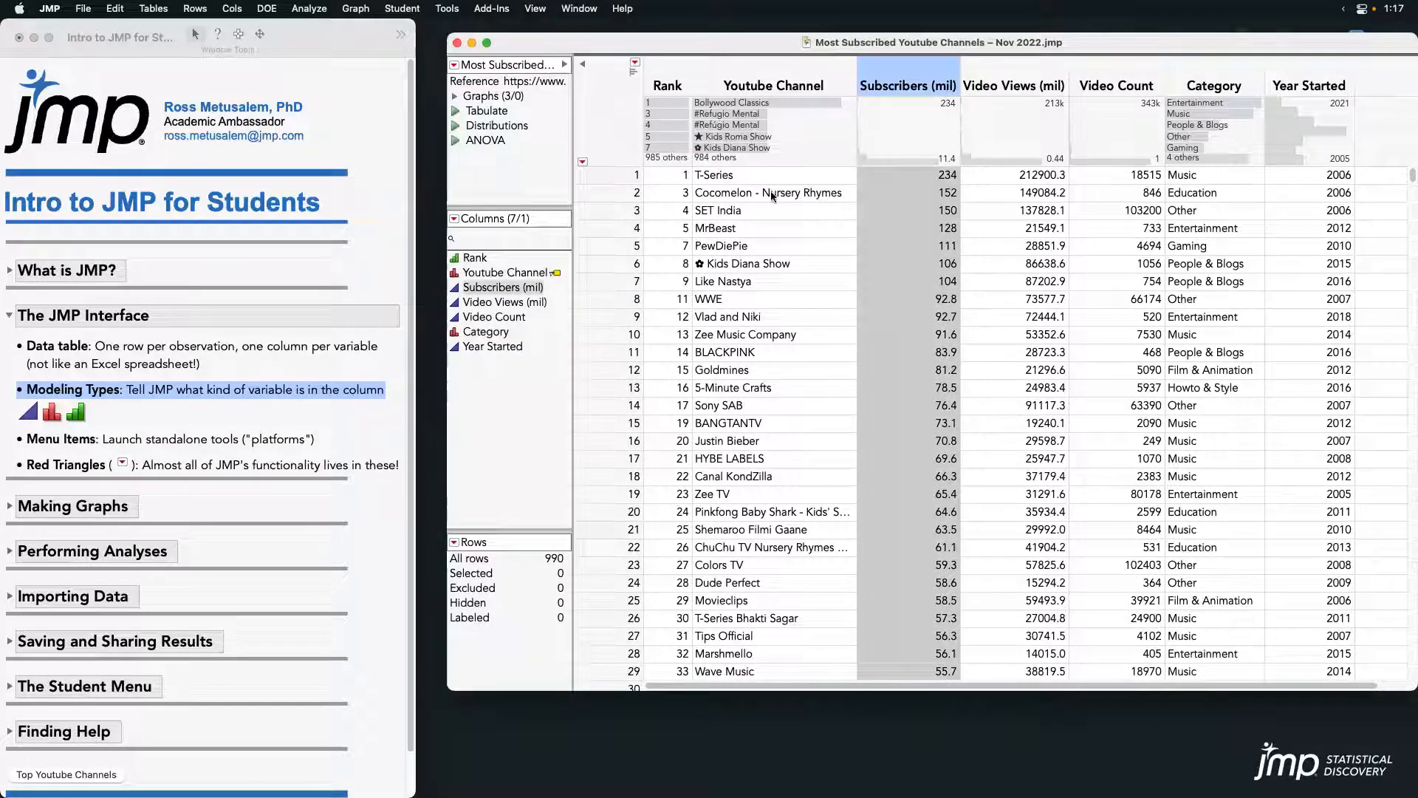
left_click(455, 288)
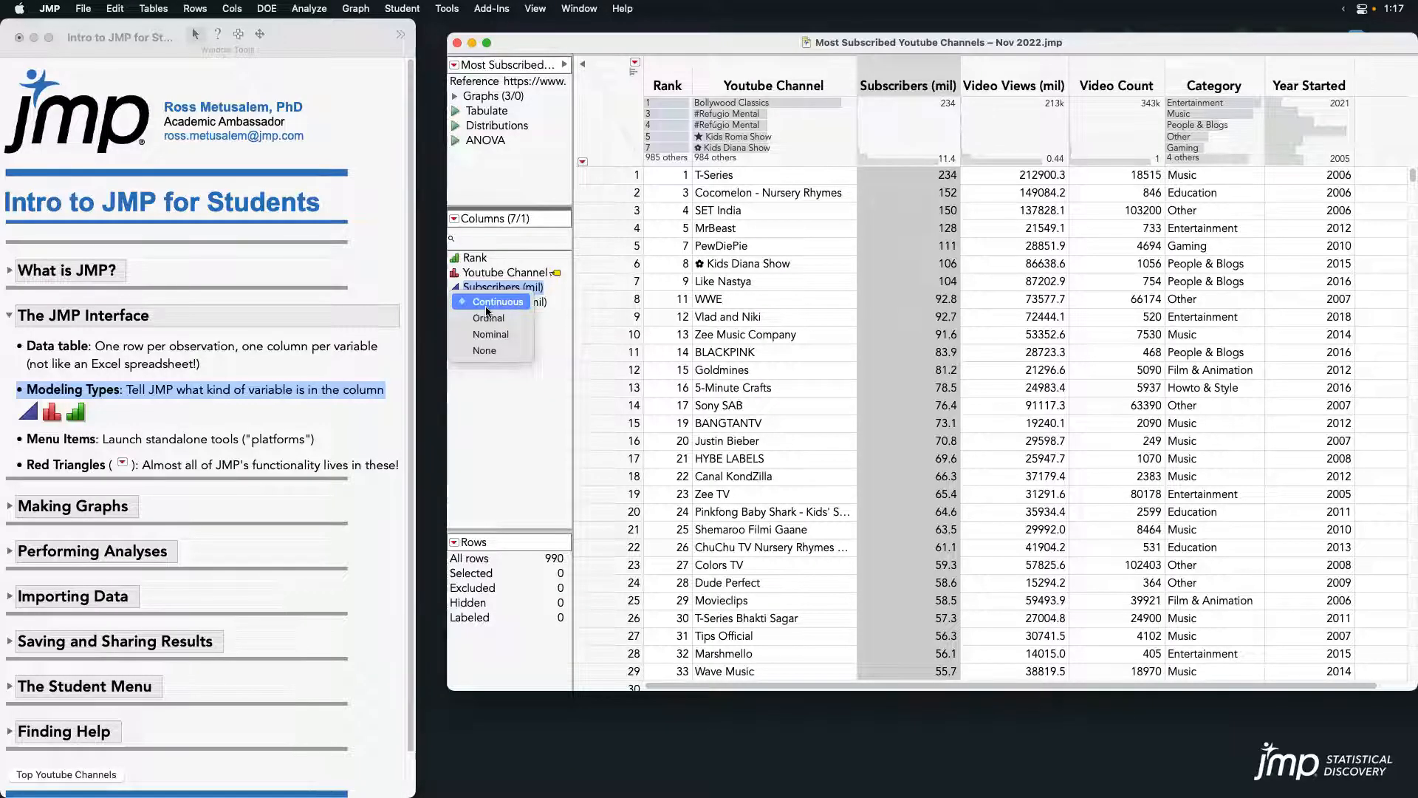
left_click(499, 397)
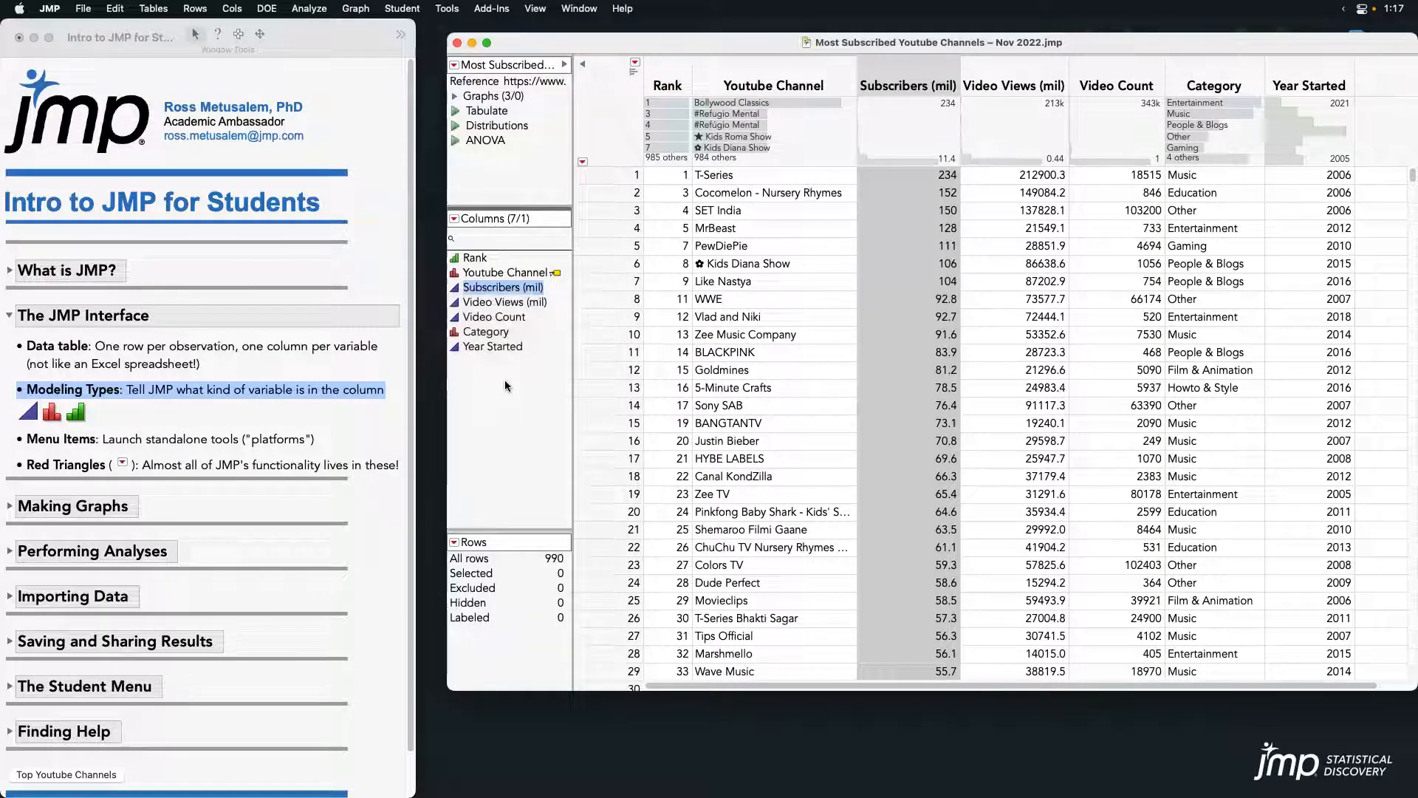
- Select the Category column, view its modeling type choices while keeping it Nominal, and deselect the column
left_click(487, 331)
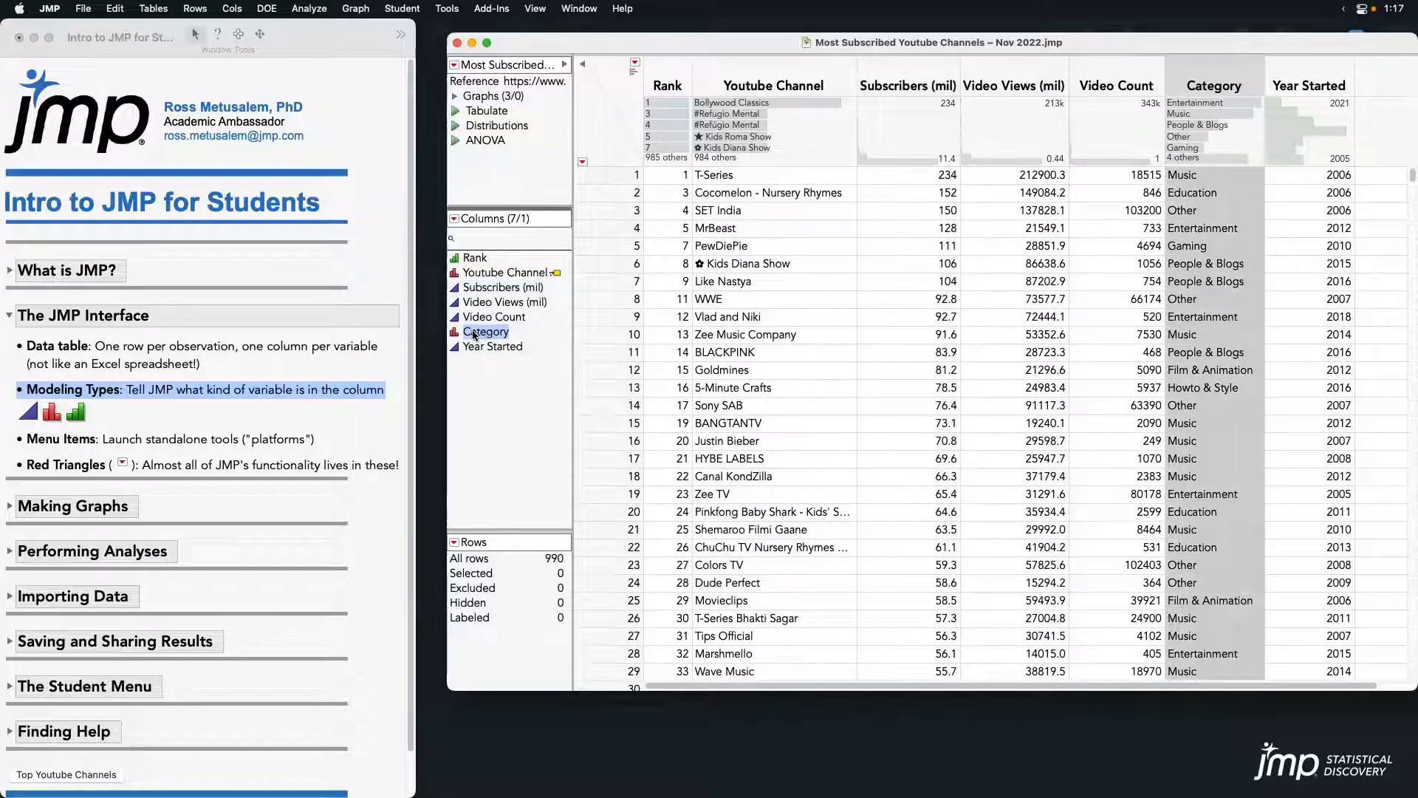
left_click(455, 334)
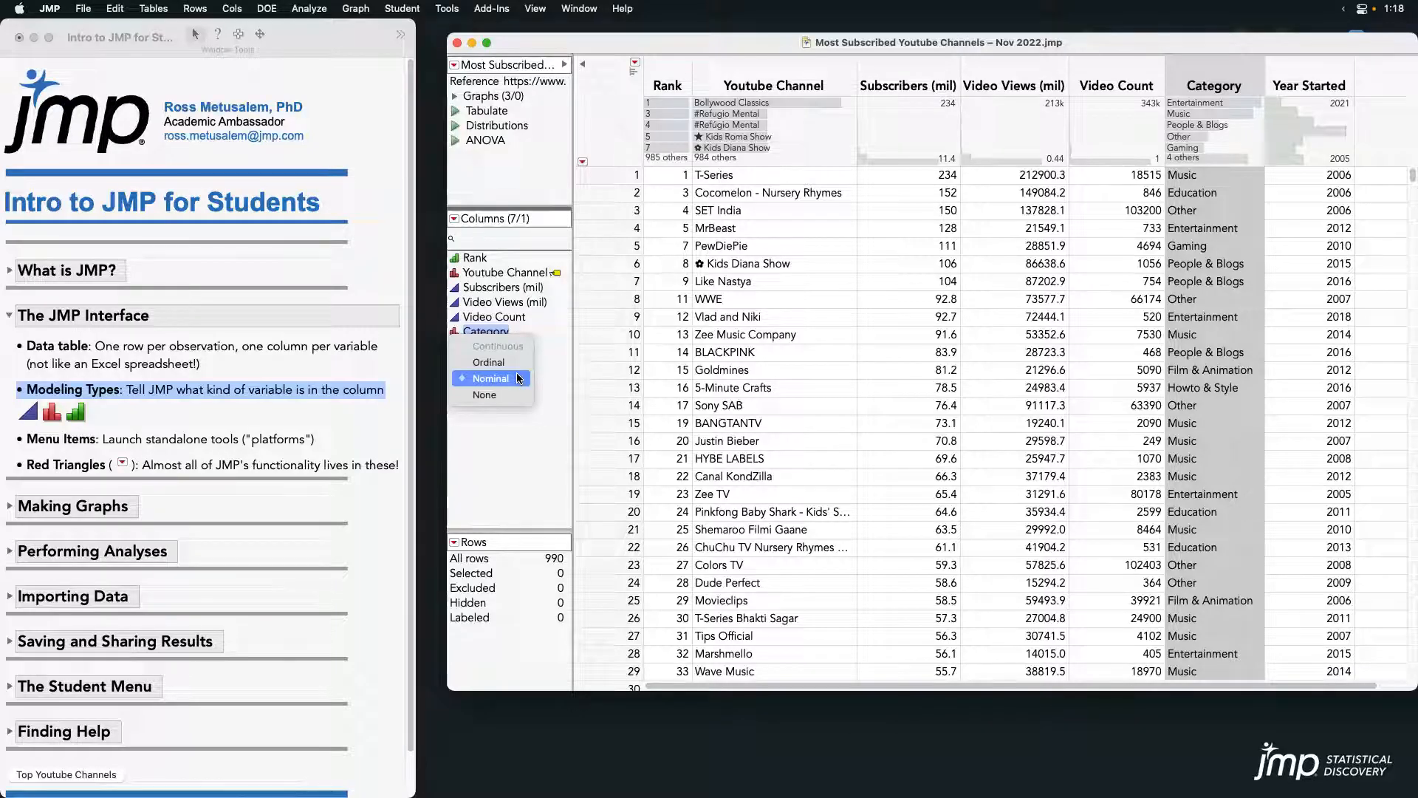
left_click(517, 373)
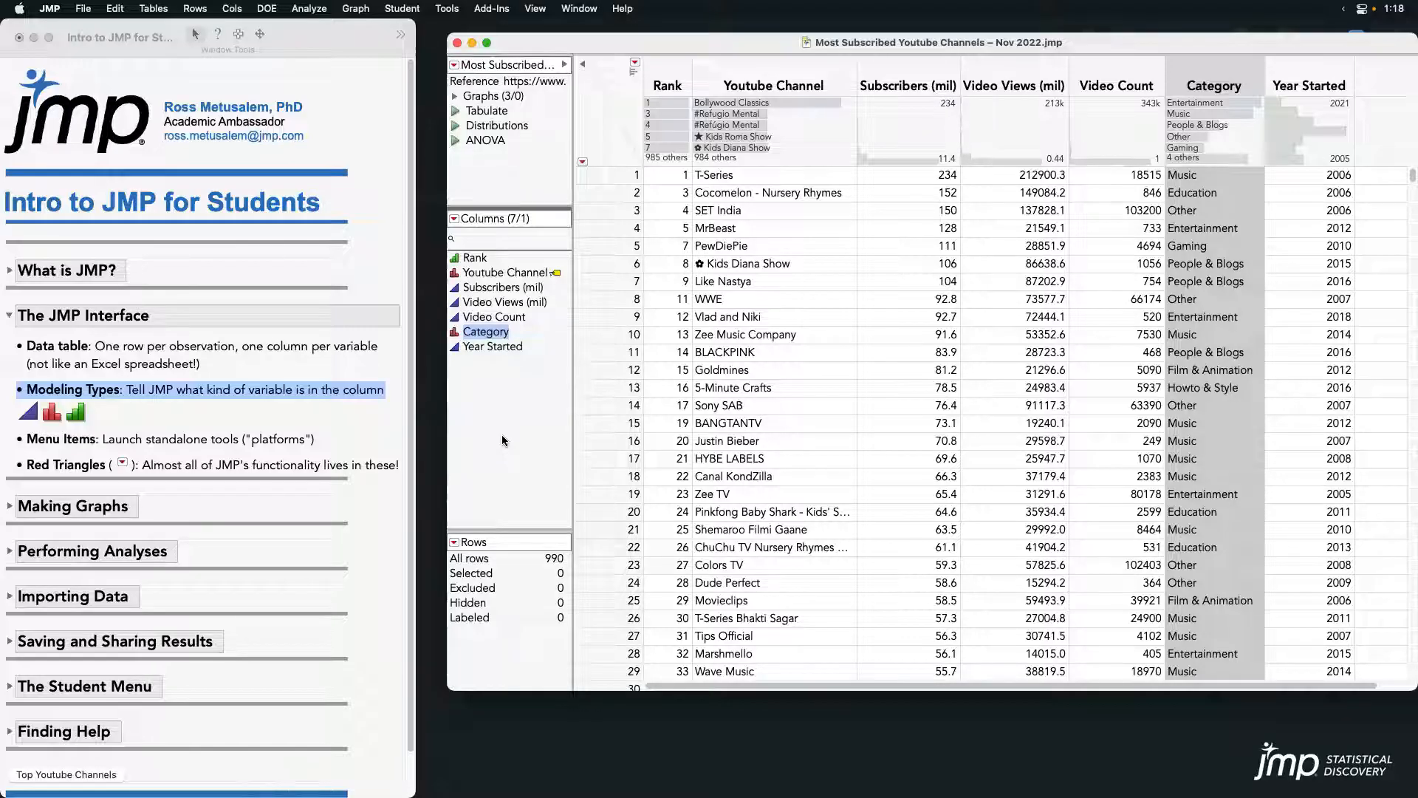
left_click(501, 337, "super")
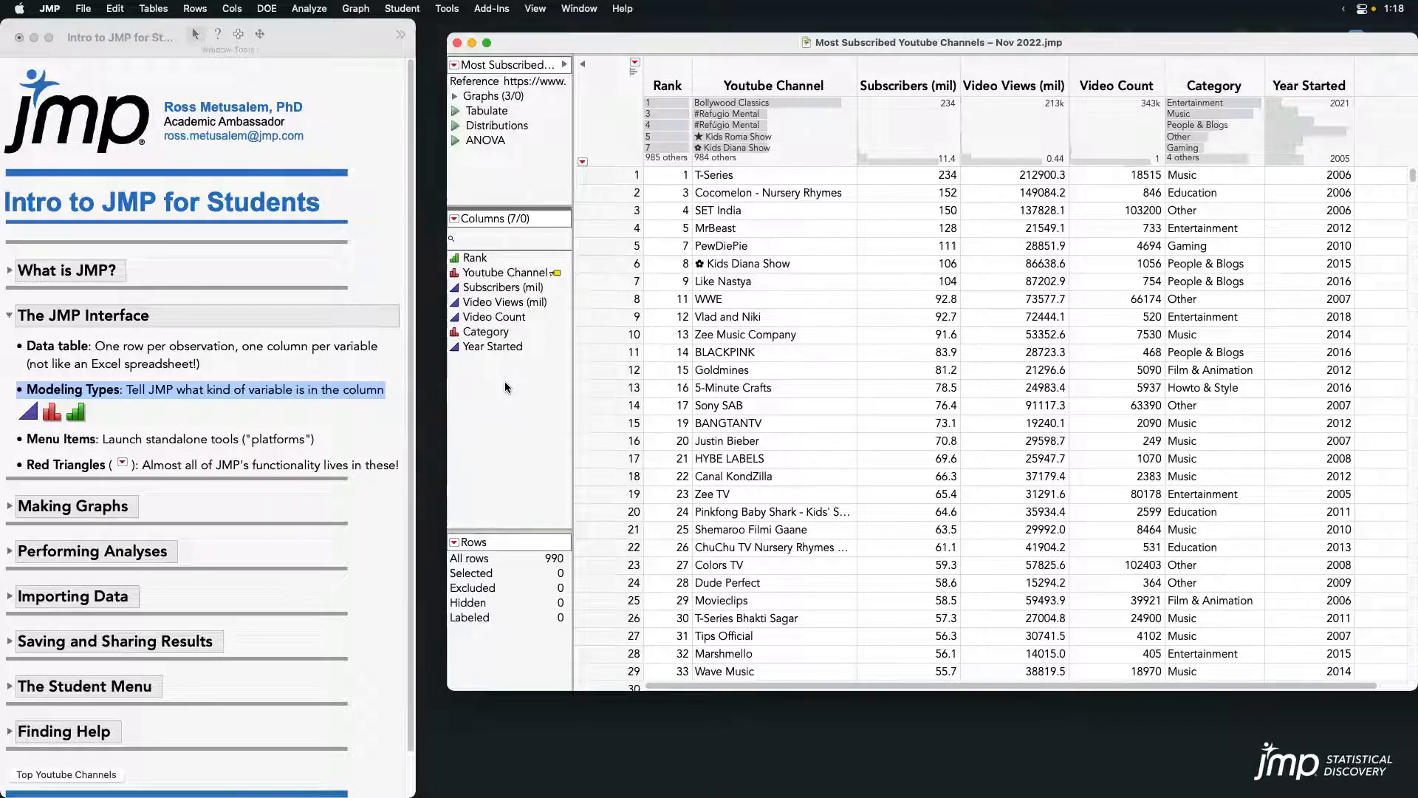
- Reposition the data table window slightly and switch the outline highlight from the Modeling Types bullet to the Menu Items bullet
left_click_drag(771, 44, 763, 47)
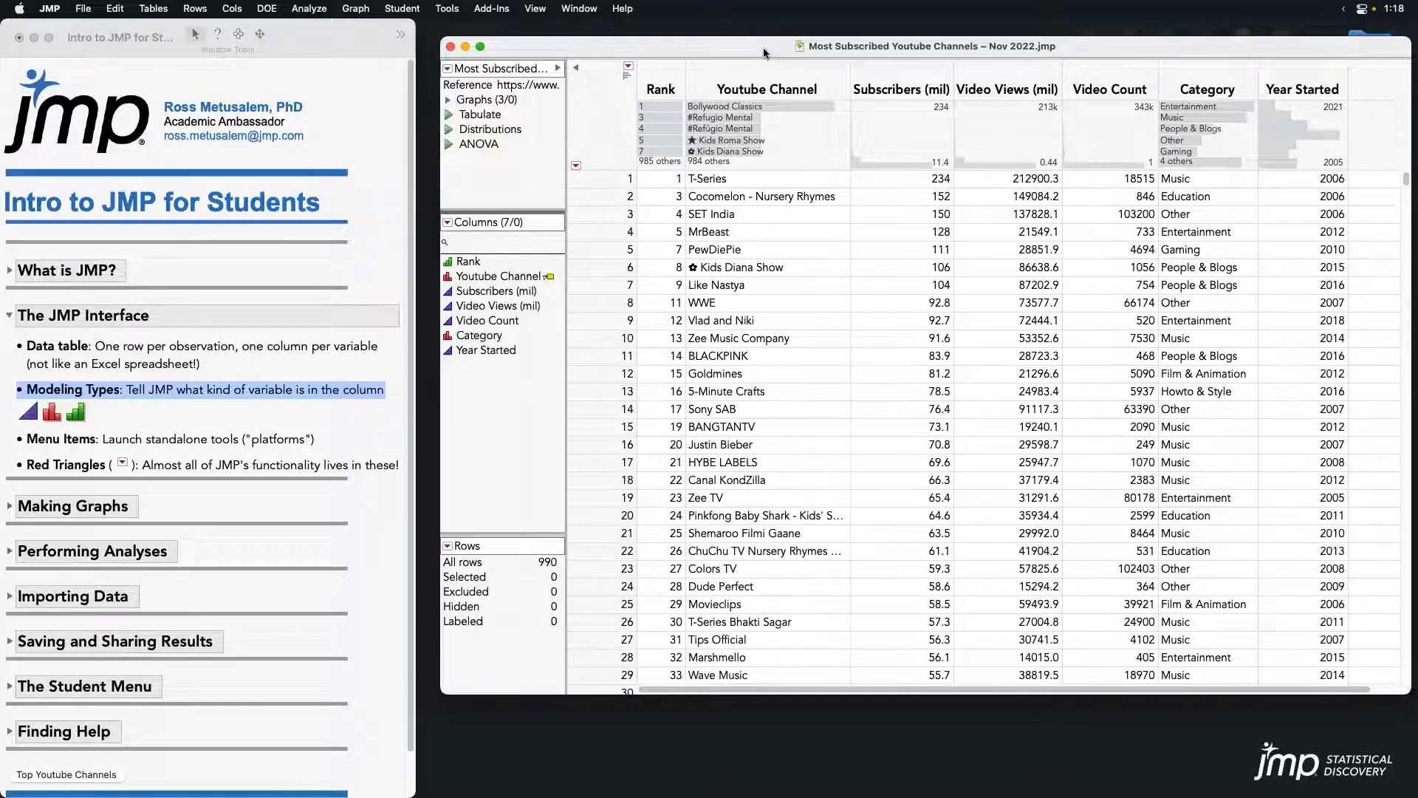
left_click(365, 392)
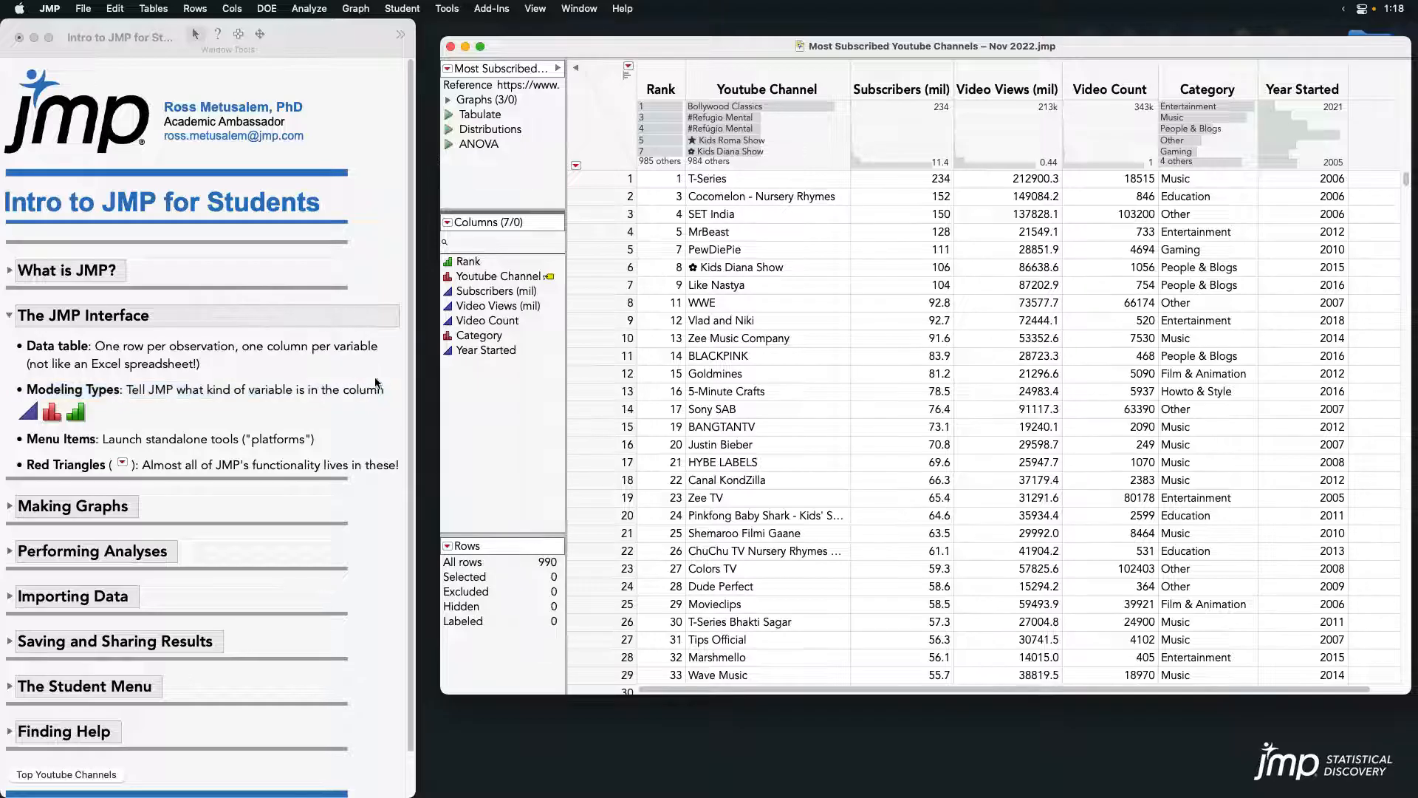
left_click(269, 438)
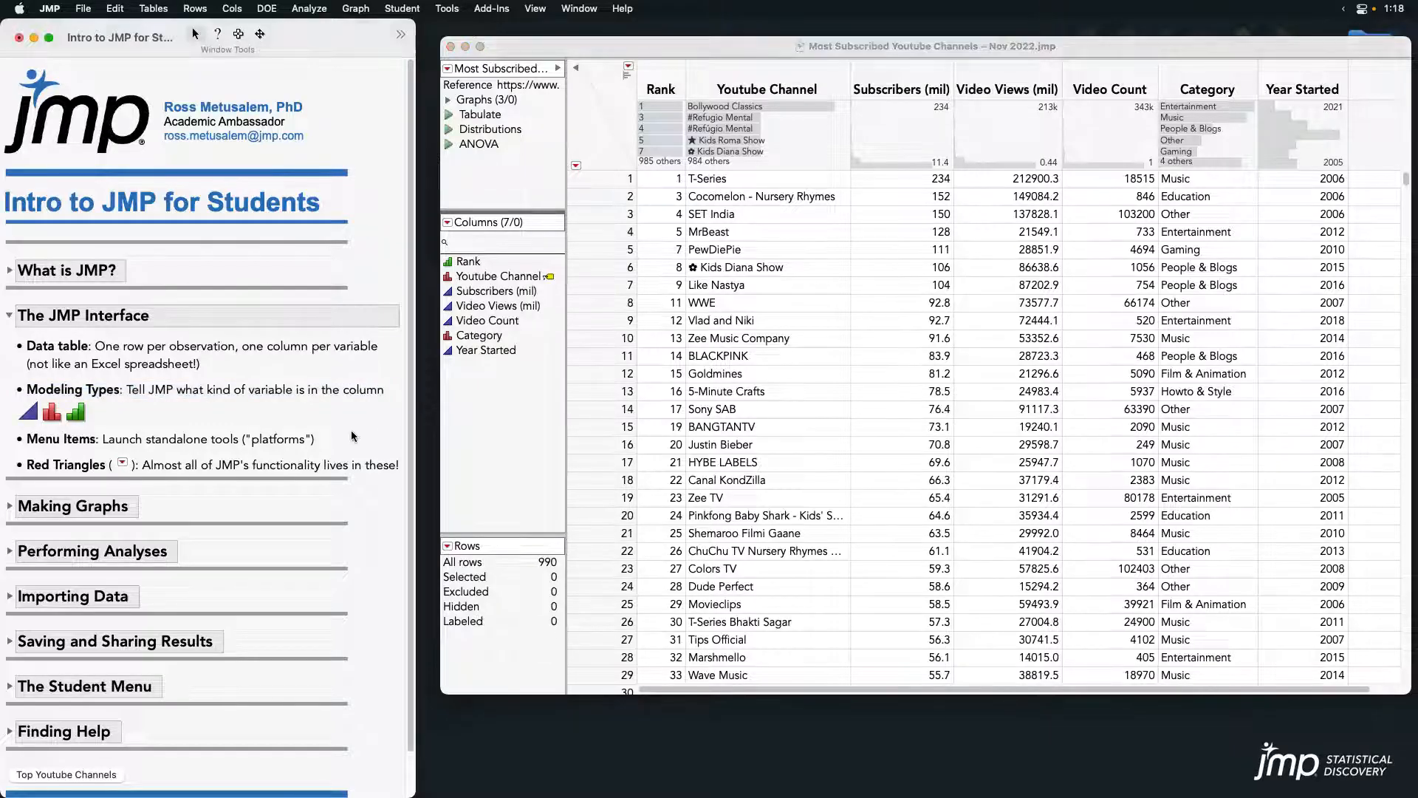
left_click(200, 438)
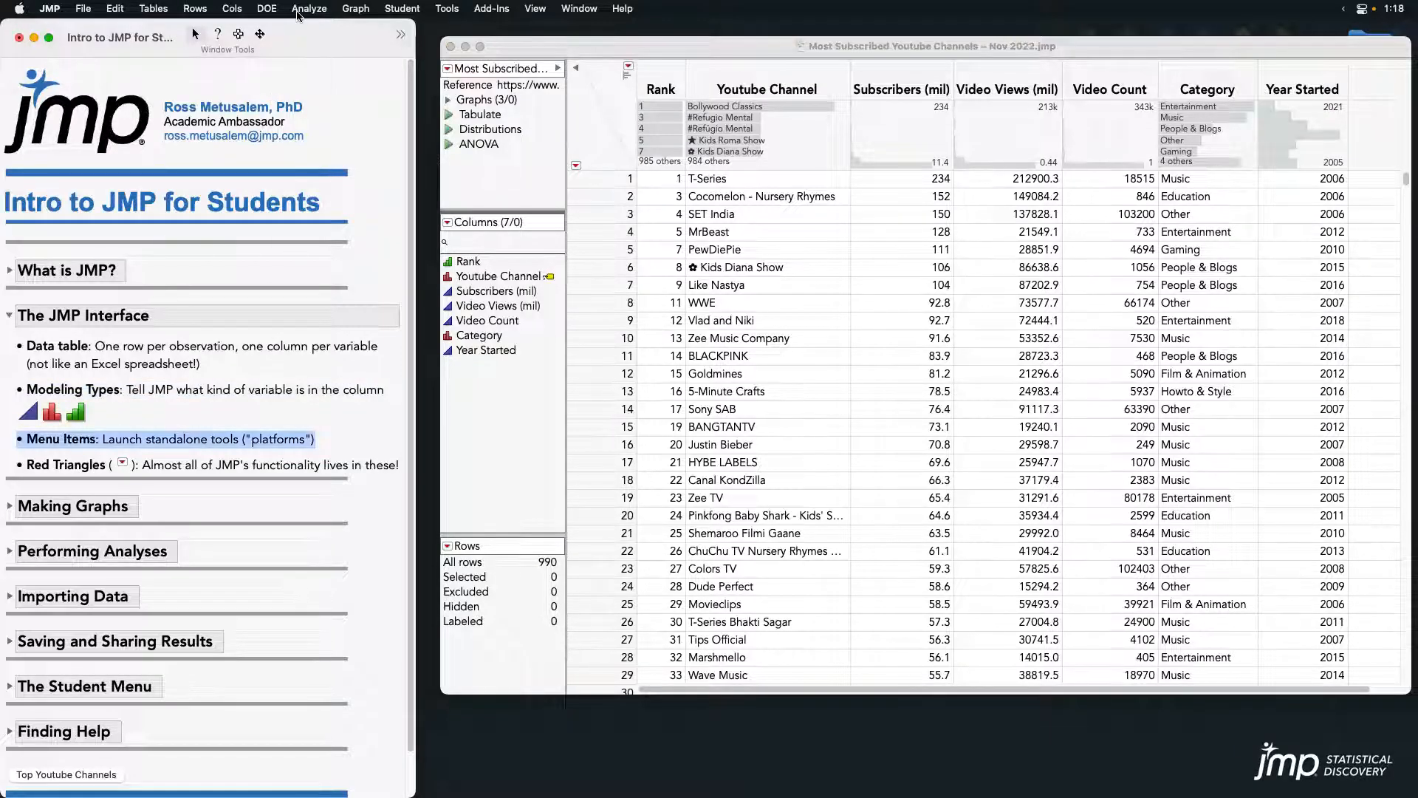
- Examine the available analysis, graphing, table, row and column commands, and bring the YouTube channels data table to the front
left_click(316, 8)
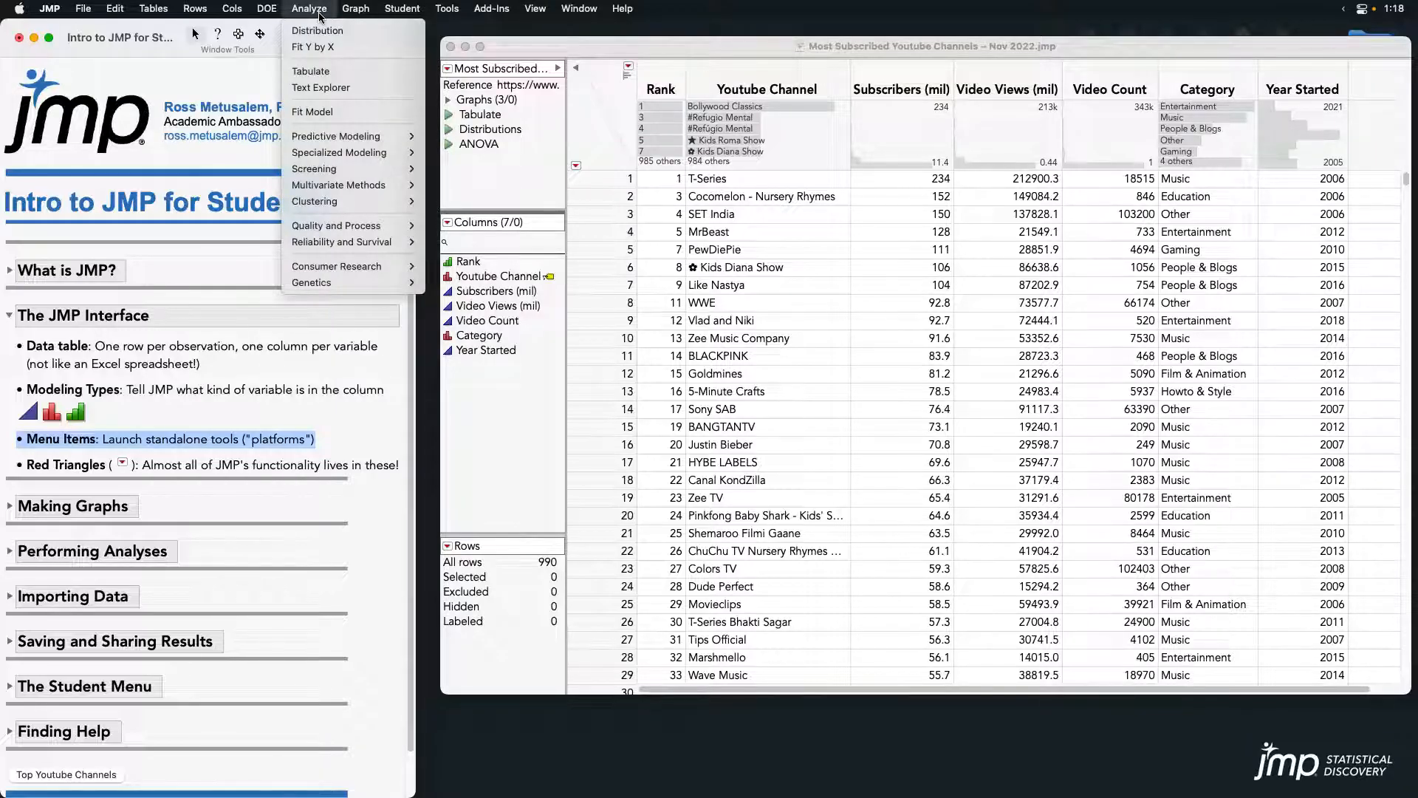
mouse_move(359, 10)
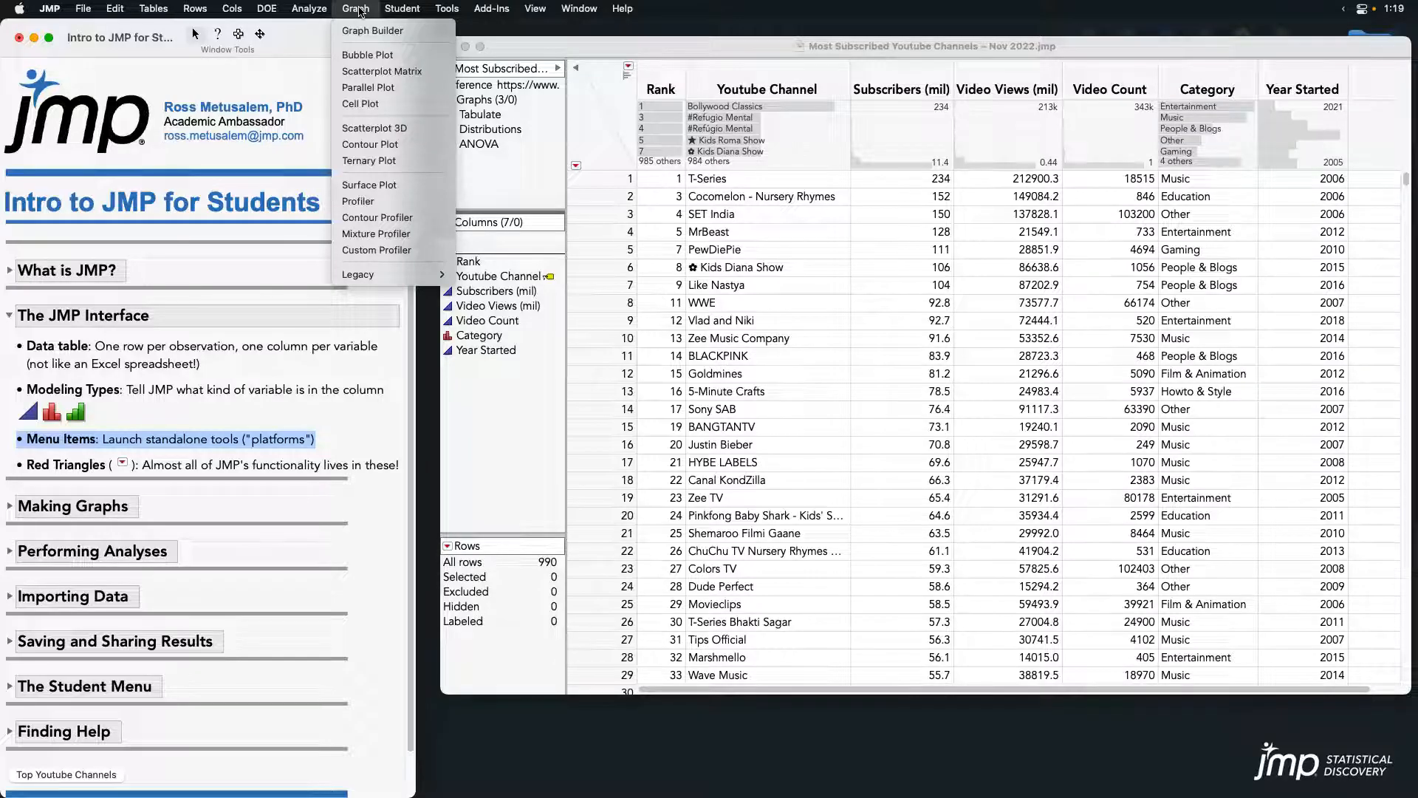
mouse_move(165, 13)
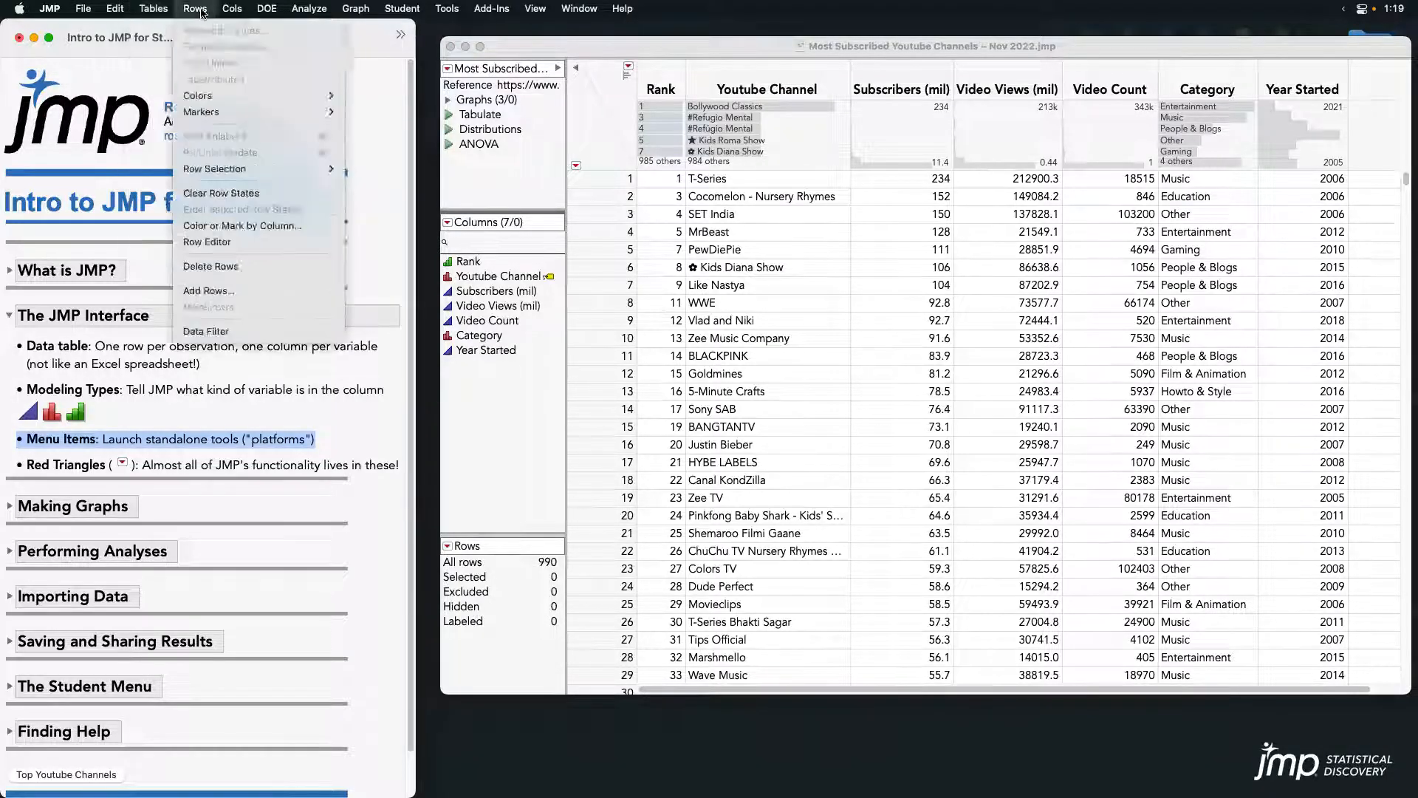
mouse_move(224, 10)
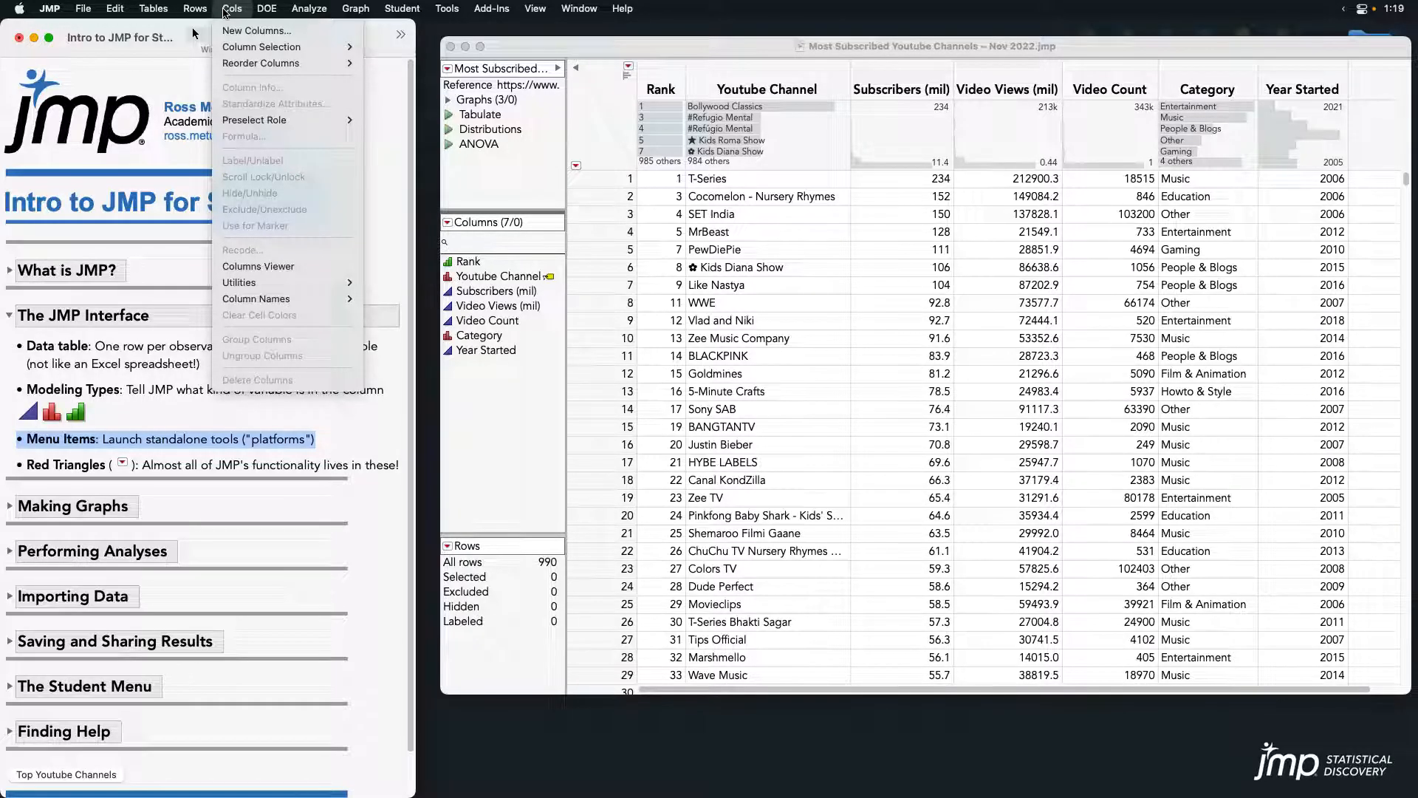
left_click(549, 49)
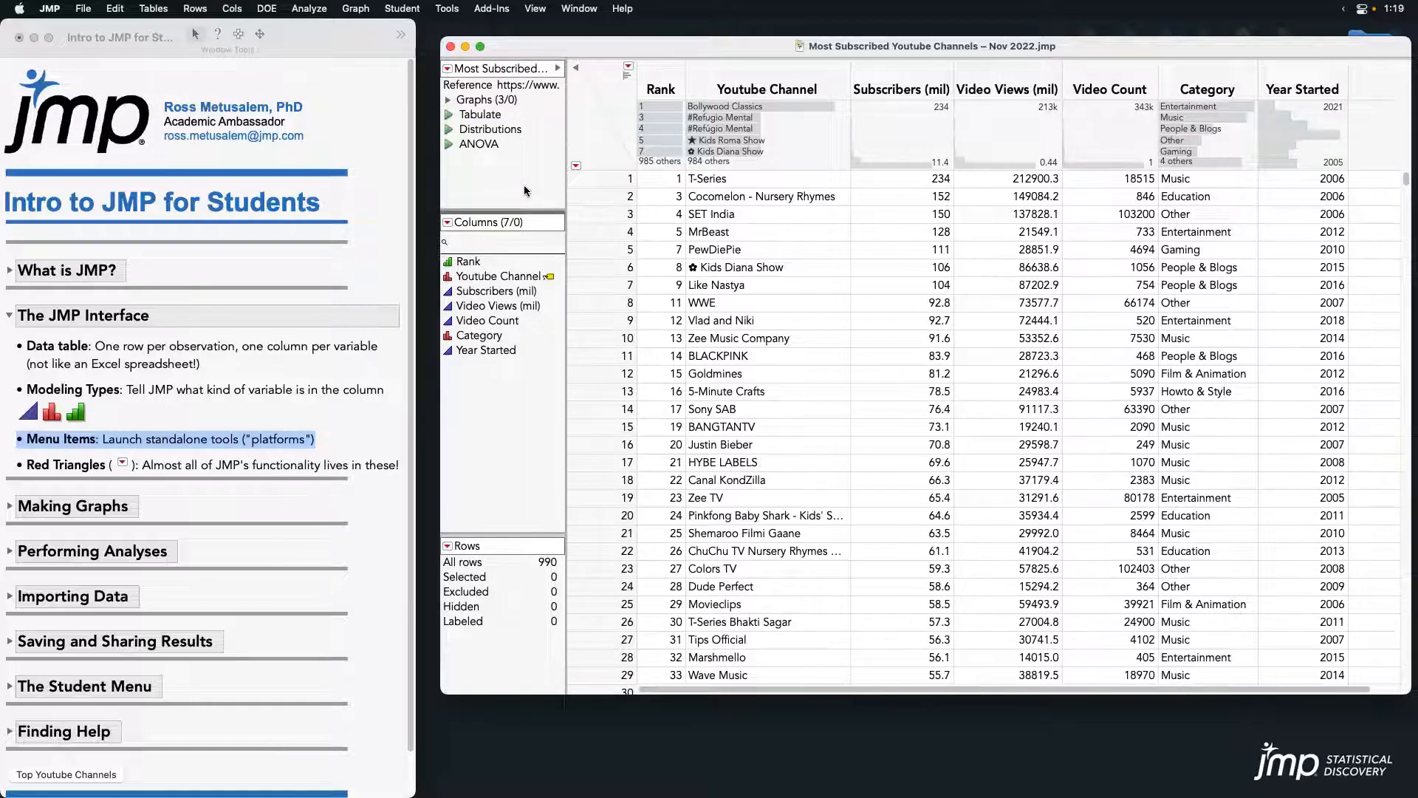
- Run a Distribution analysis on the Category column and place its report window over the data table, clear of the outline
left_click(320, 10)
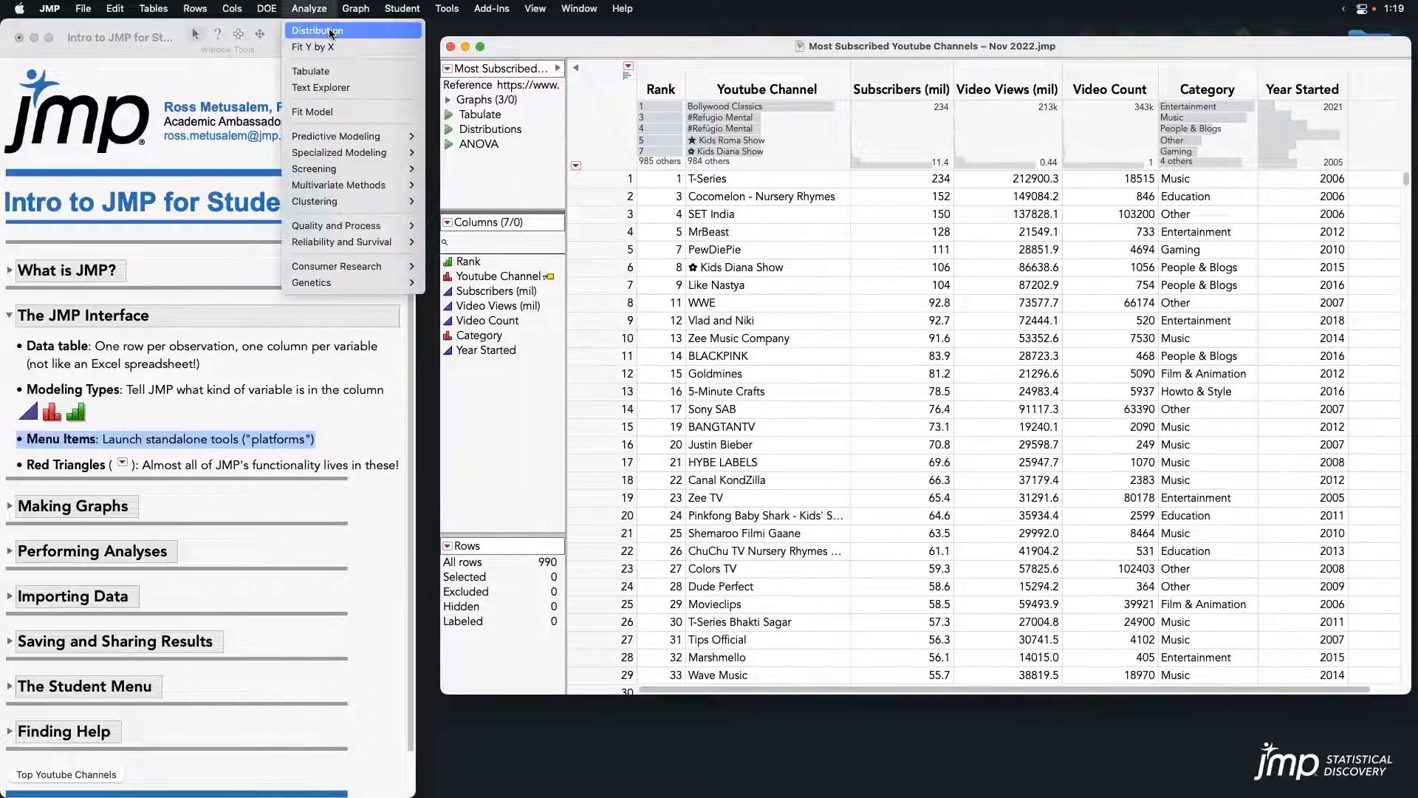
left_click(330, 31)
left_click(500, 341)
left_click(717, 228)
left_click(973, 227)
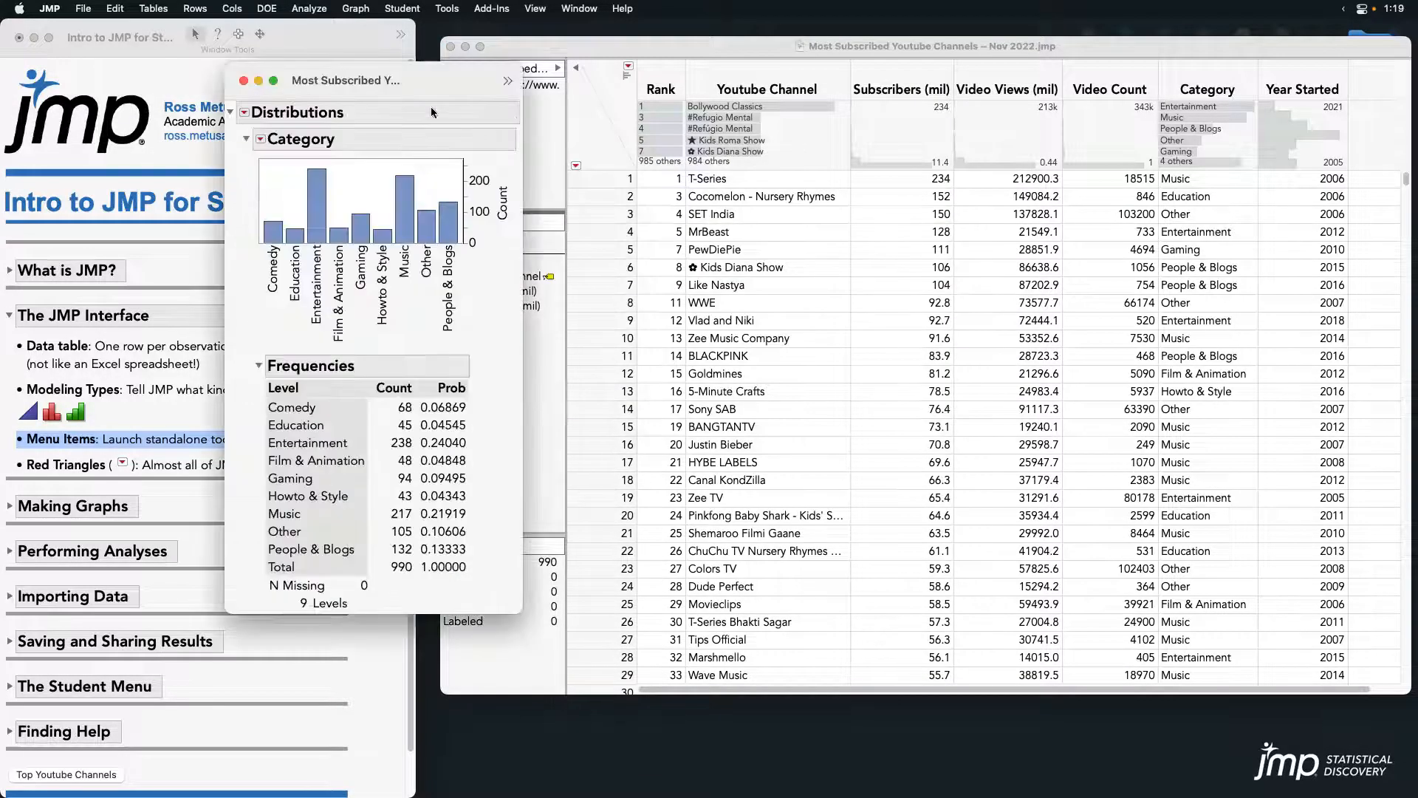
left_click_drag(403, 79, 724, 58)
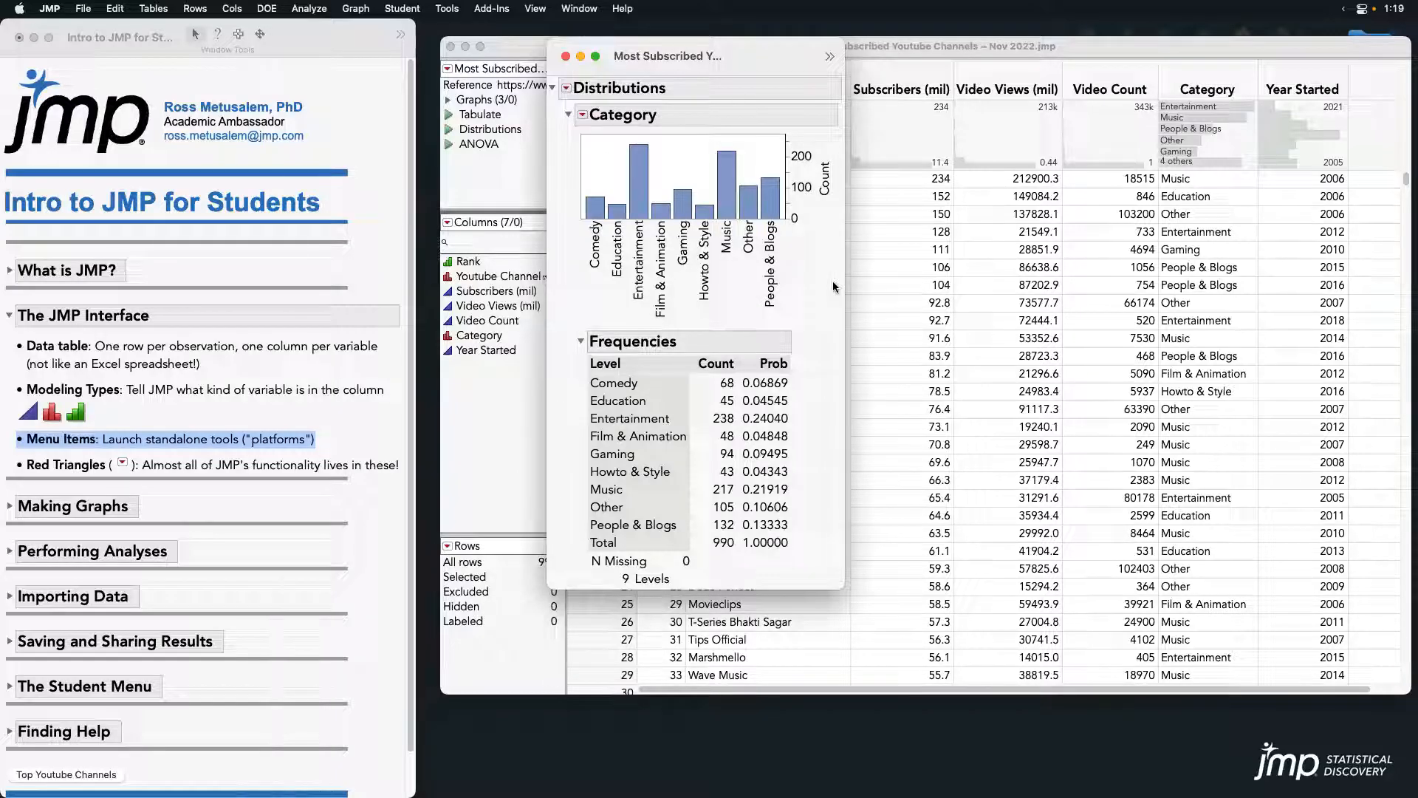
- Highlight the Red Triangles bullet in the outline and move the Category distribution report away from the data table's column list
left_click(92, 464)
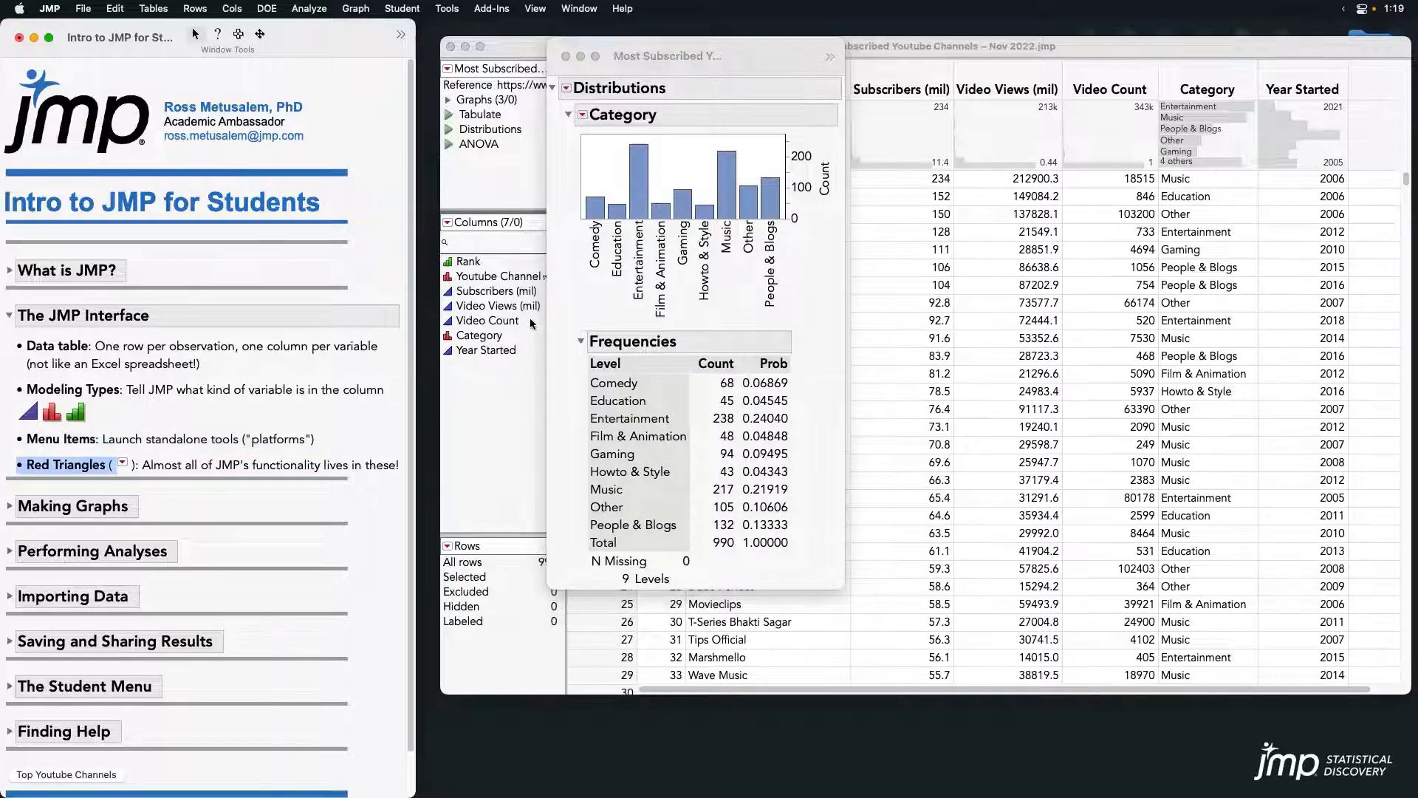
mouse_move(862, 327)
left_mouse_down()
mouse_move(707, 185)
mouse_move(593, 127)
mouse_move(569, 87)
mouse_move(452, 74)
mouse_move(449, 551)
left_mouse_up()
left_click_drag(706, 59, 791, 49)
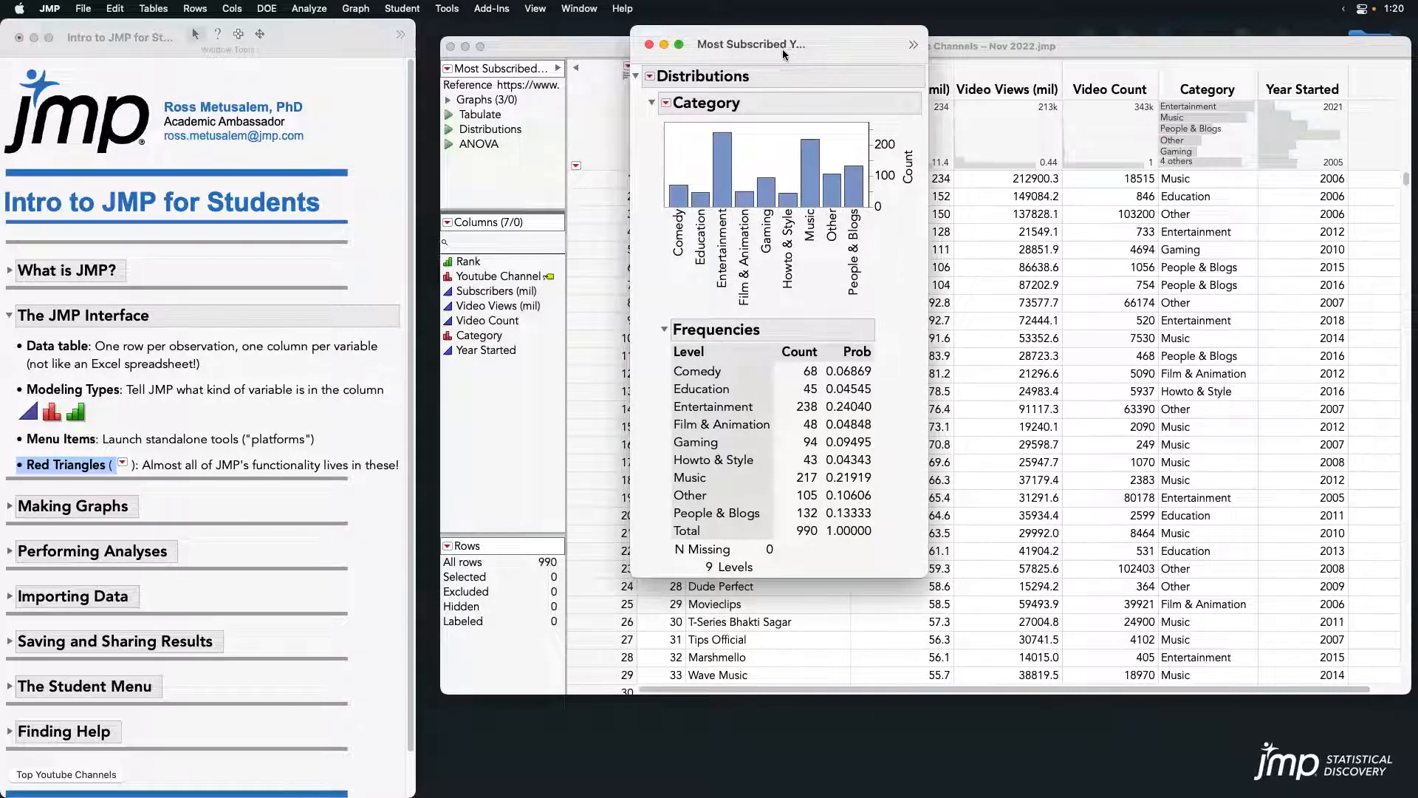
- Examine the options available for the Category distribution, along with the analysis and graphing platforms
left_click(666, 106)
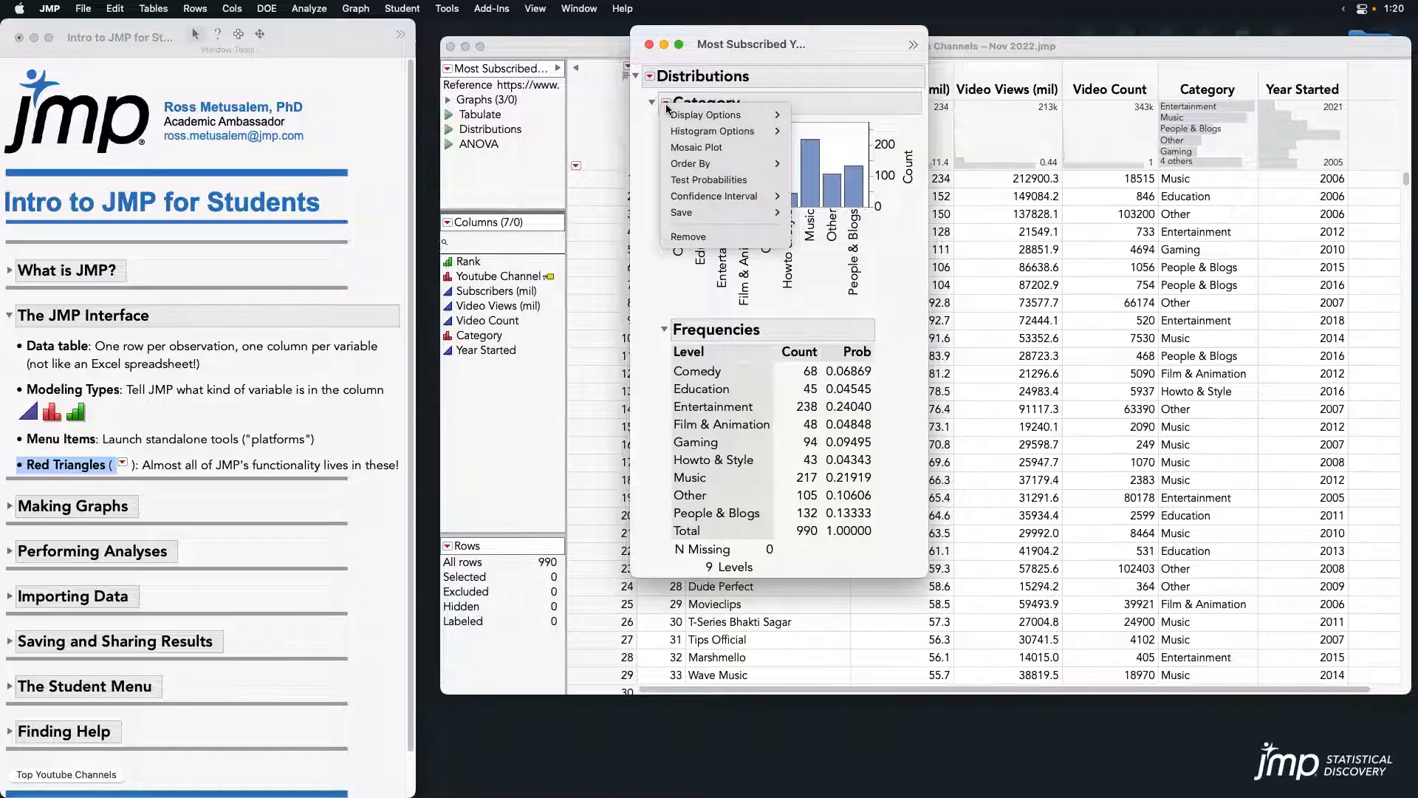
left_click(865, 57)
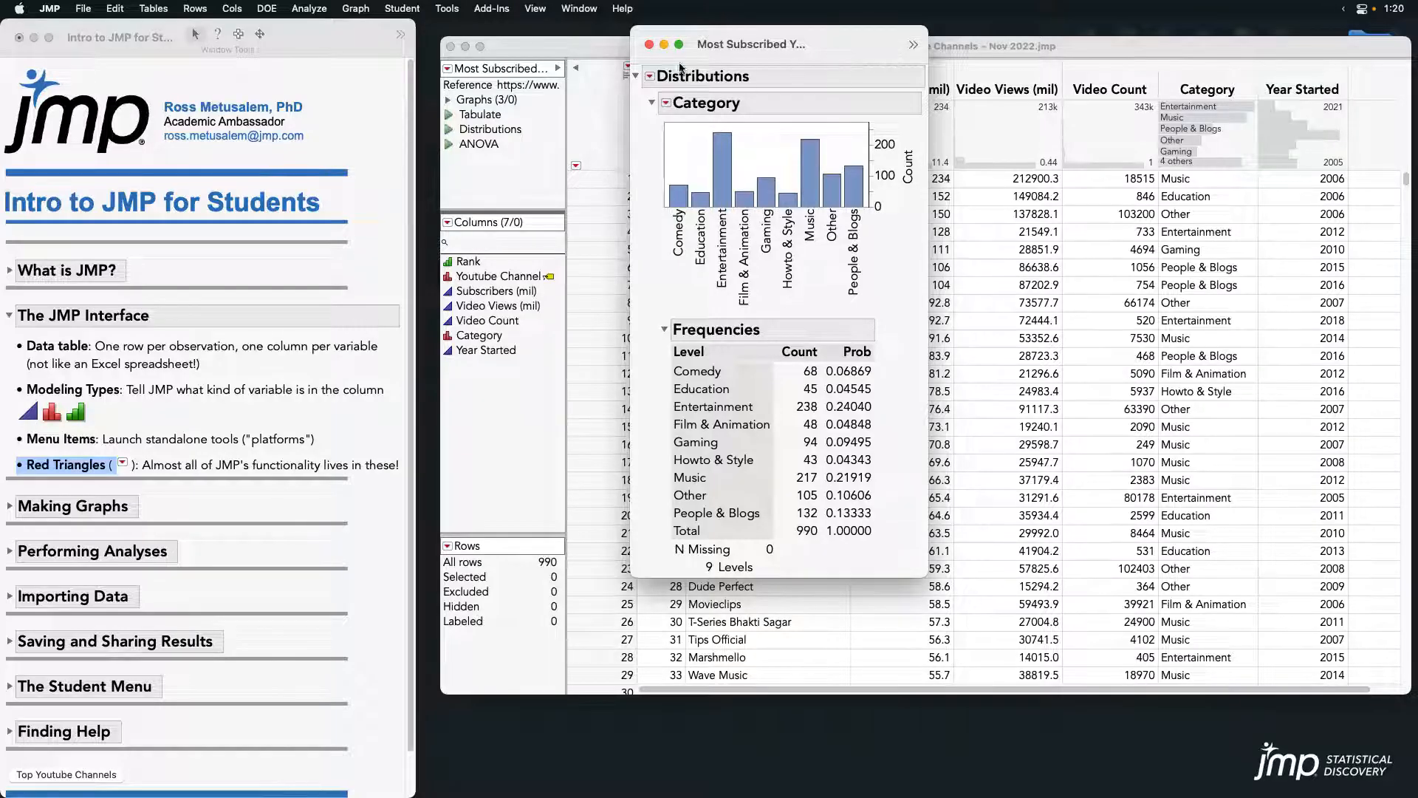
left_click(311, 9)
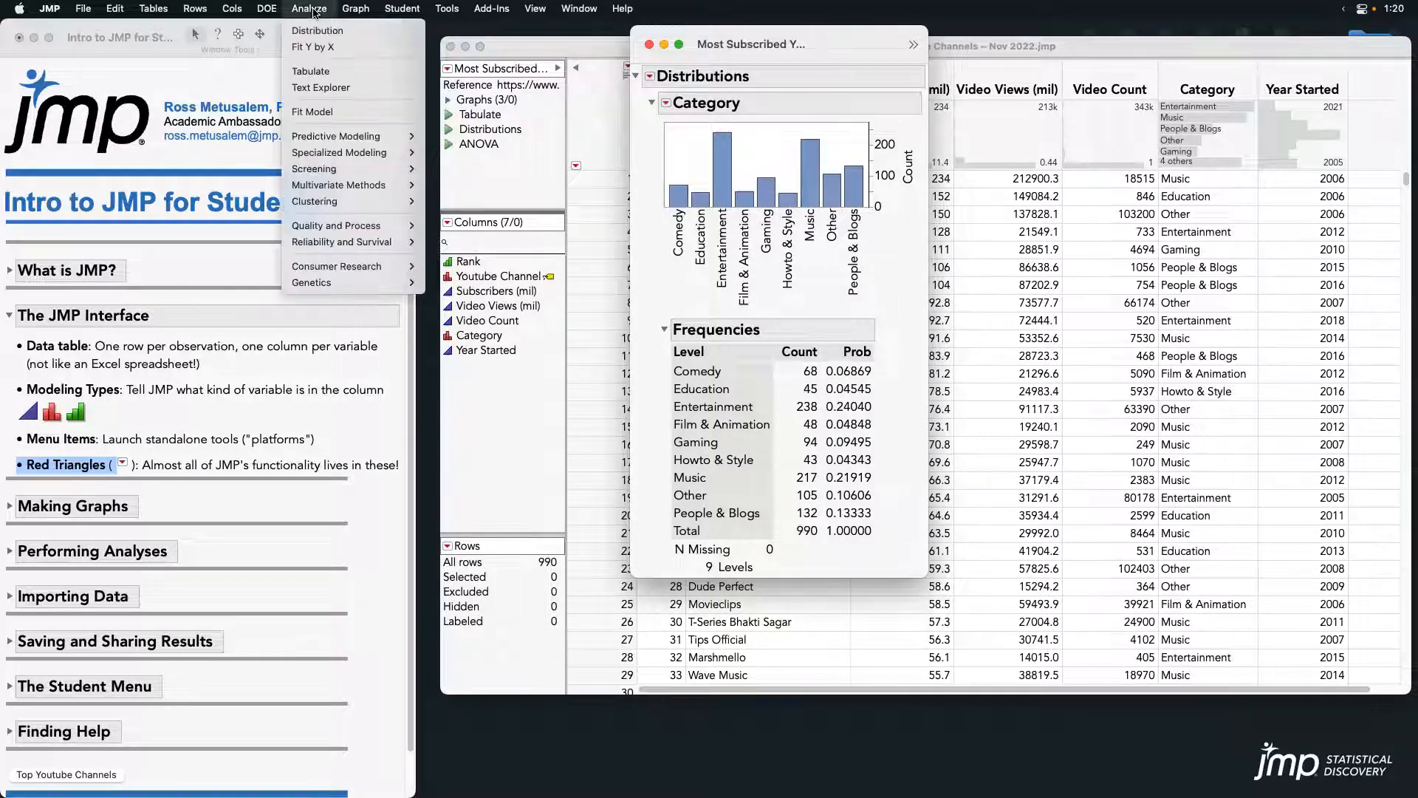
mouse_move(356, 9)
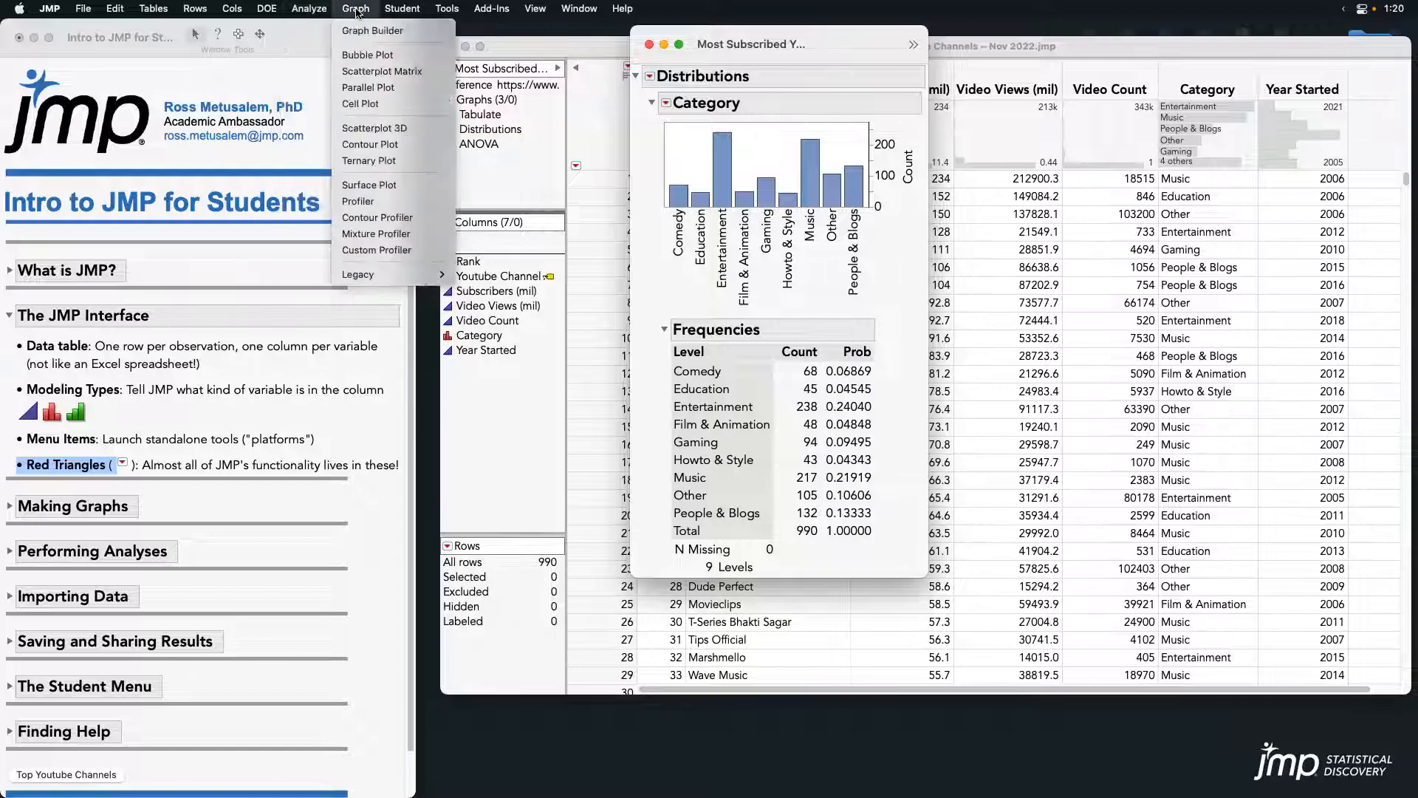
left_click(841, 51)
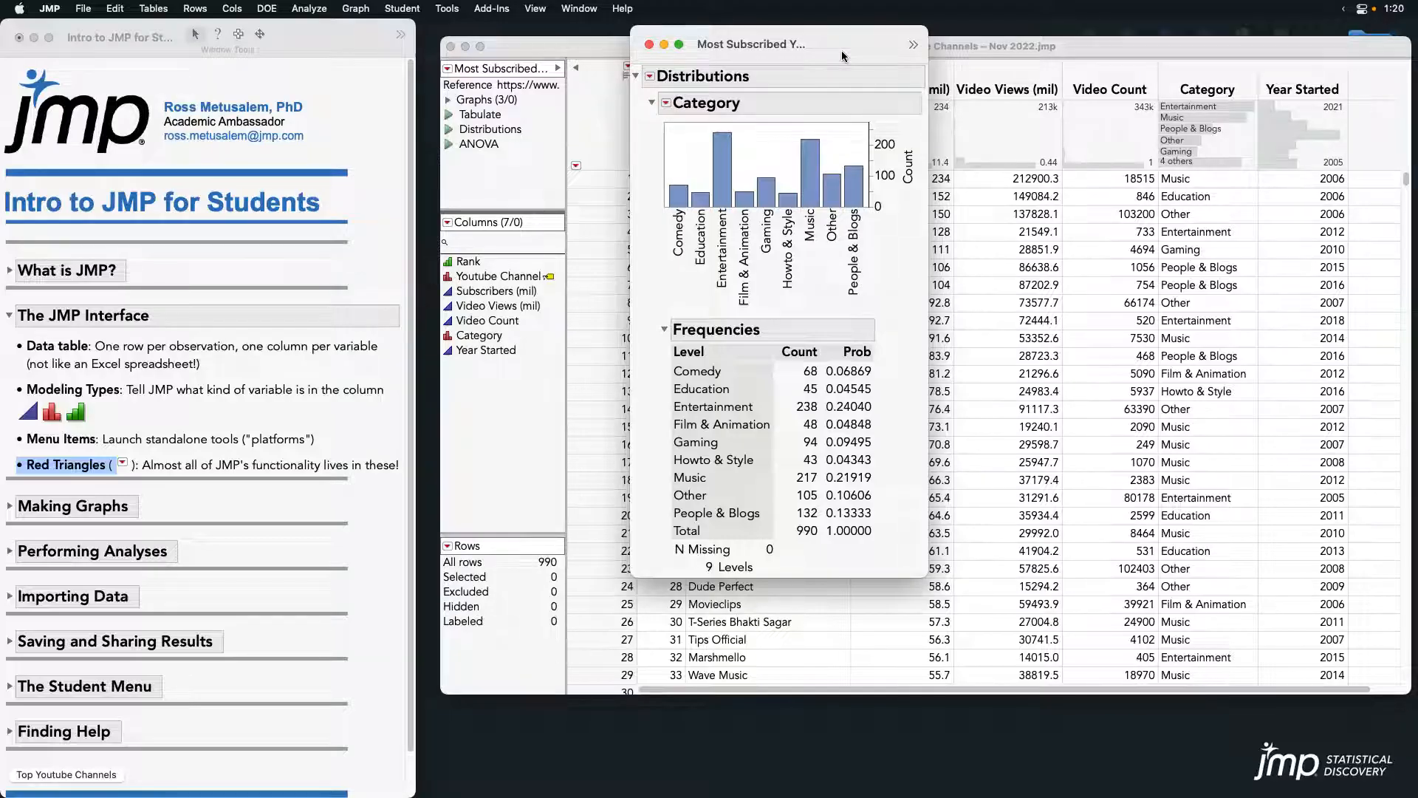
left_click(667, 104)
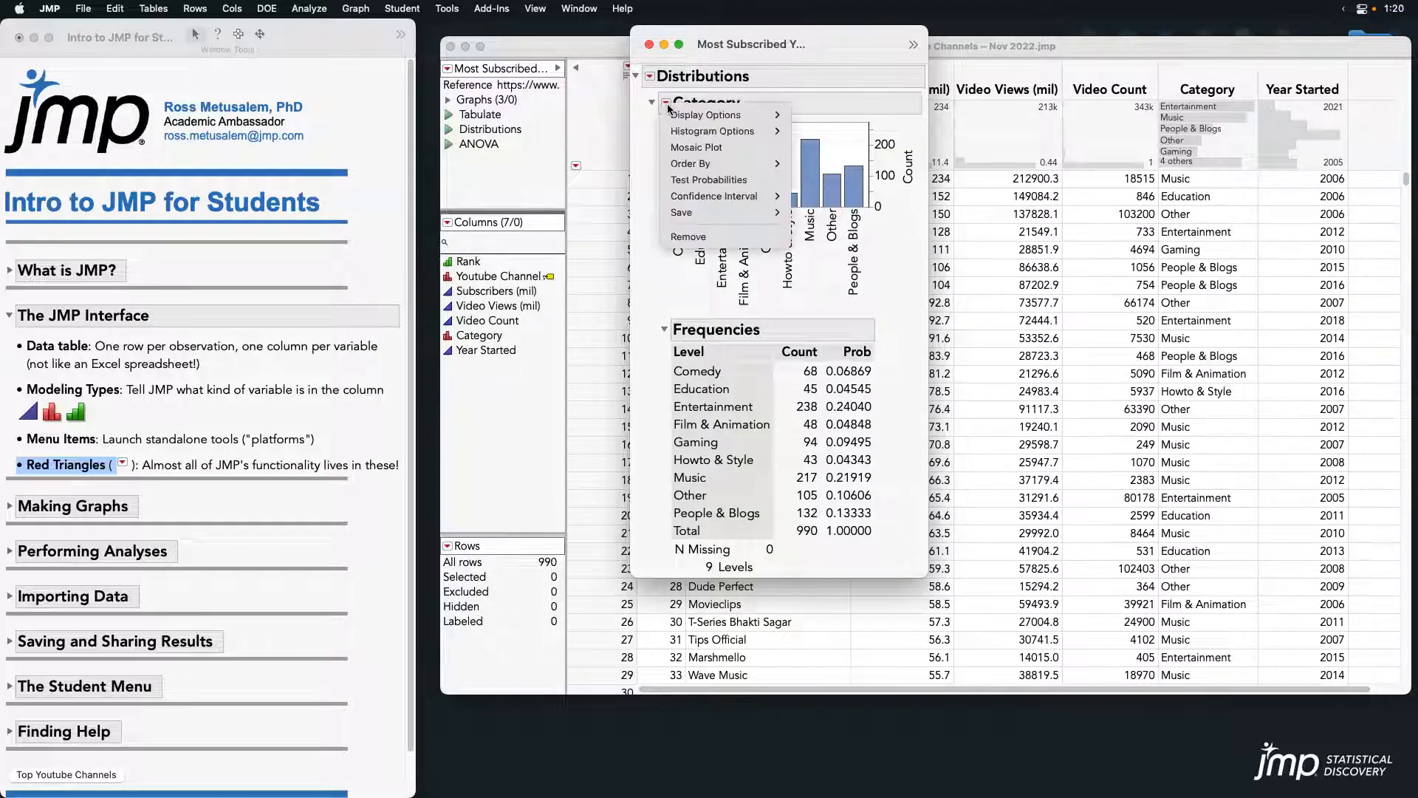
left_click(644, 139)
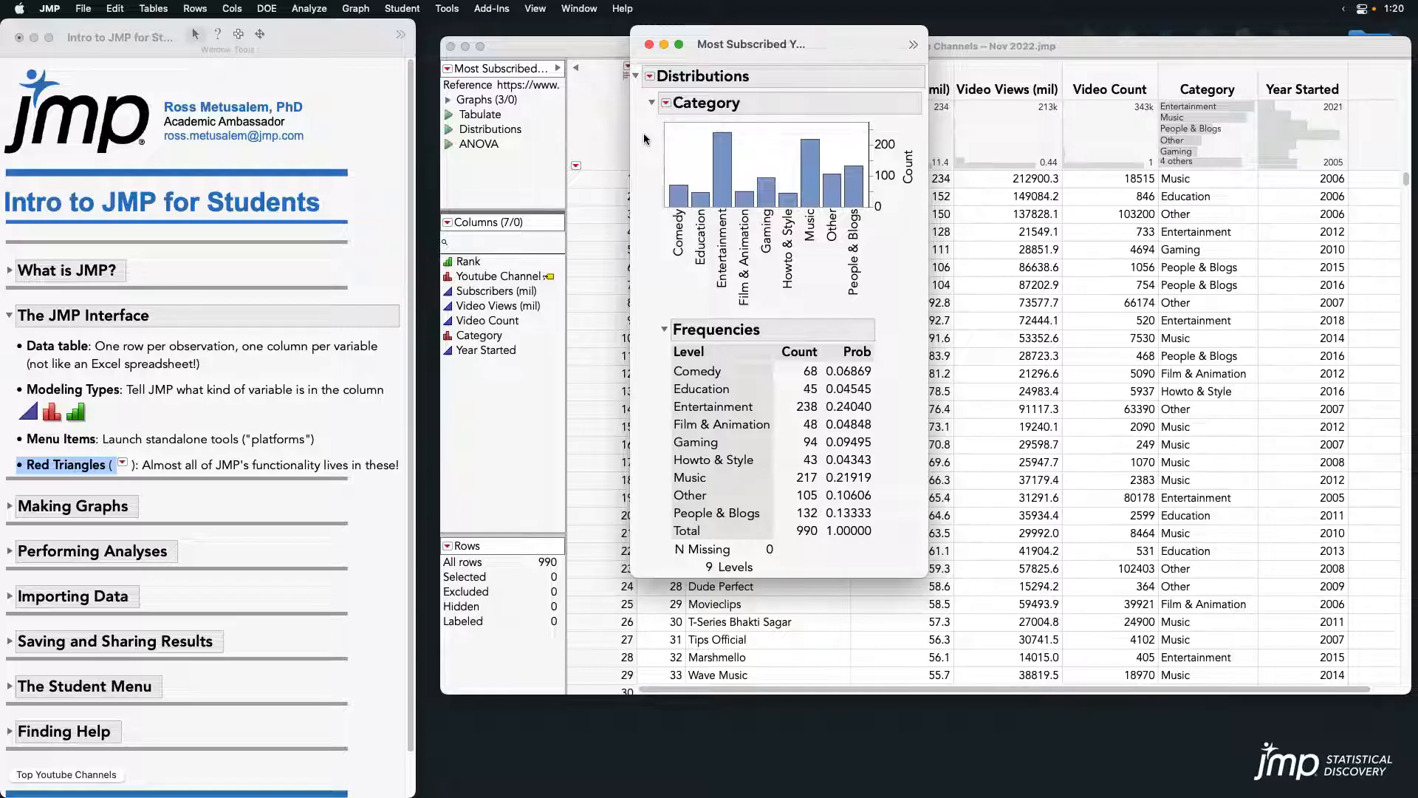
- Clear the Red Triangles highlight in the outline and close the Category distribution report
left_click(120, 484)
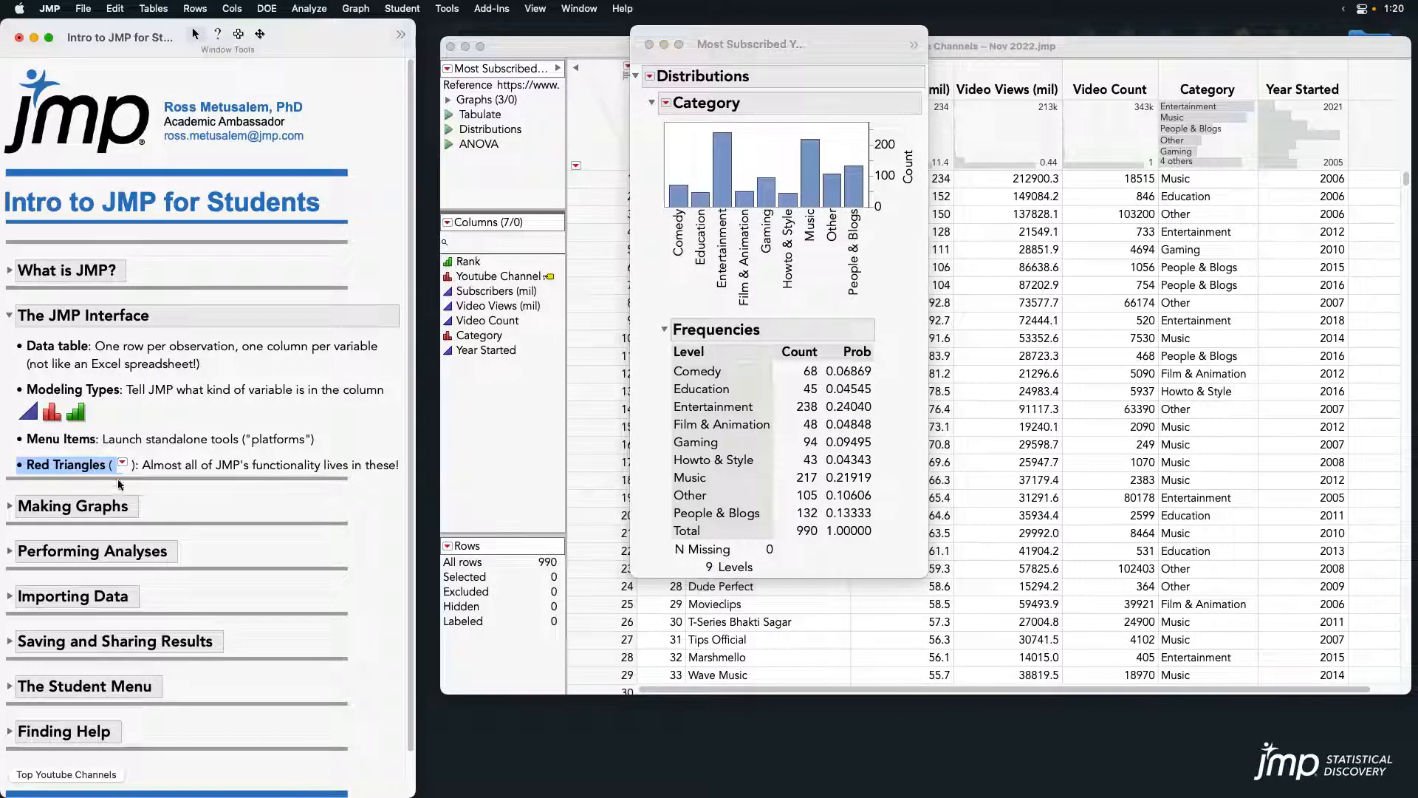
left_click(95, 474)
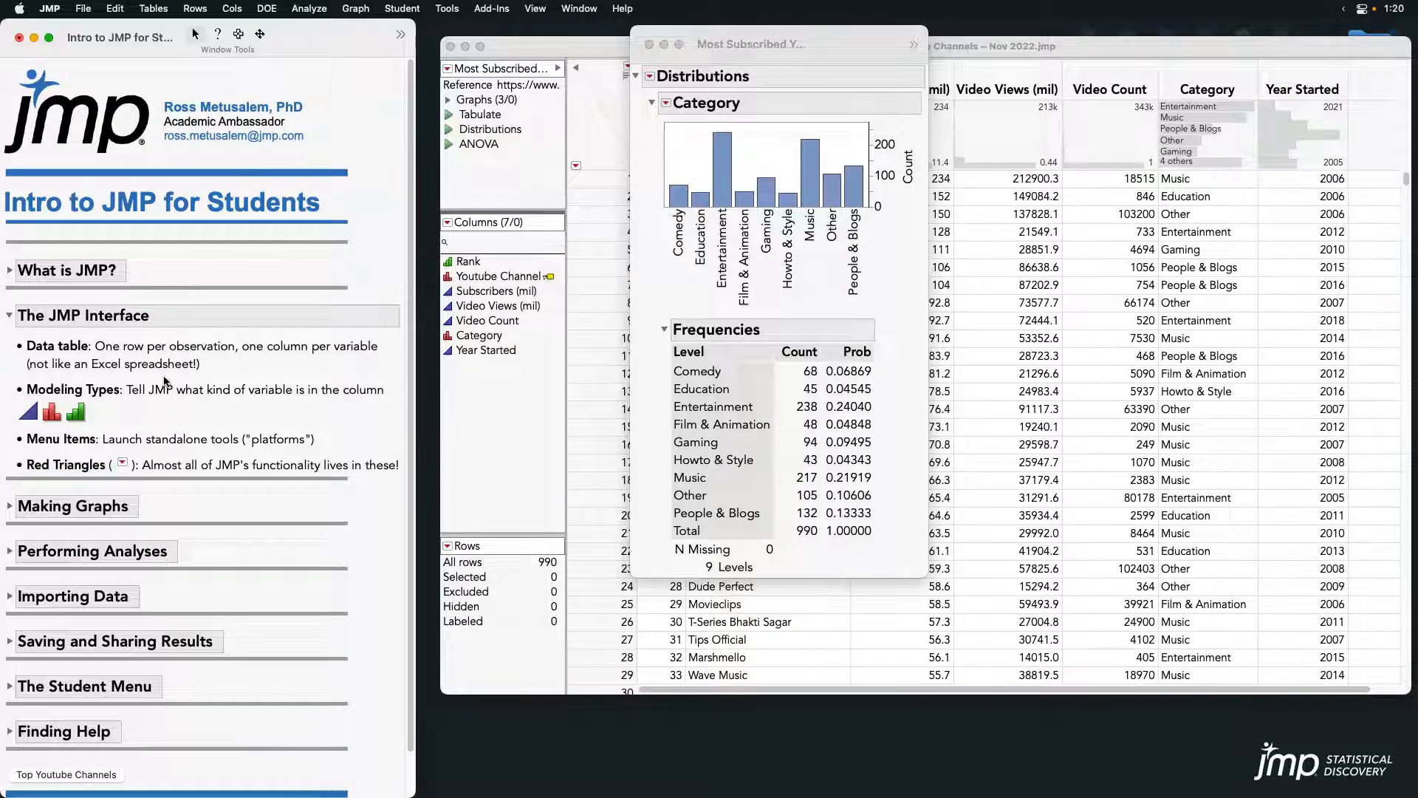
left_click(649, 45)
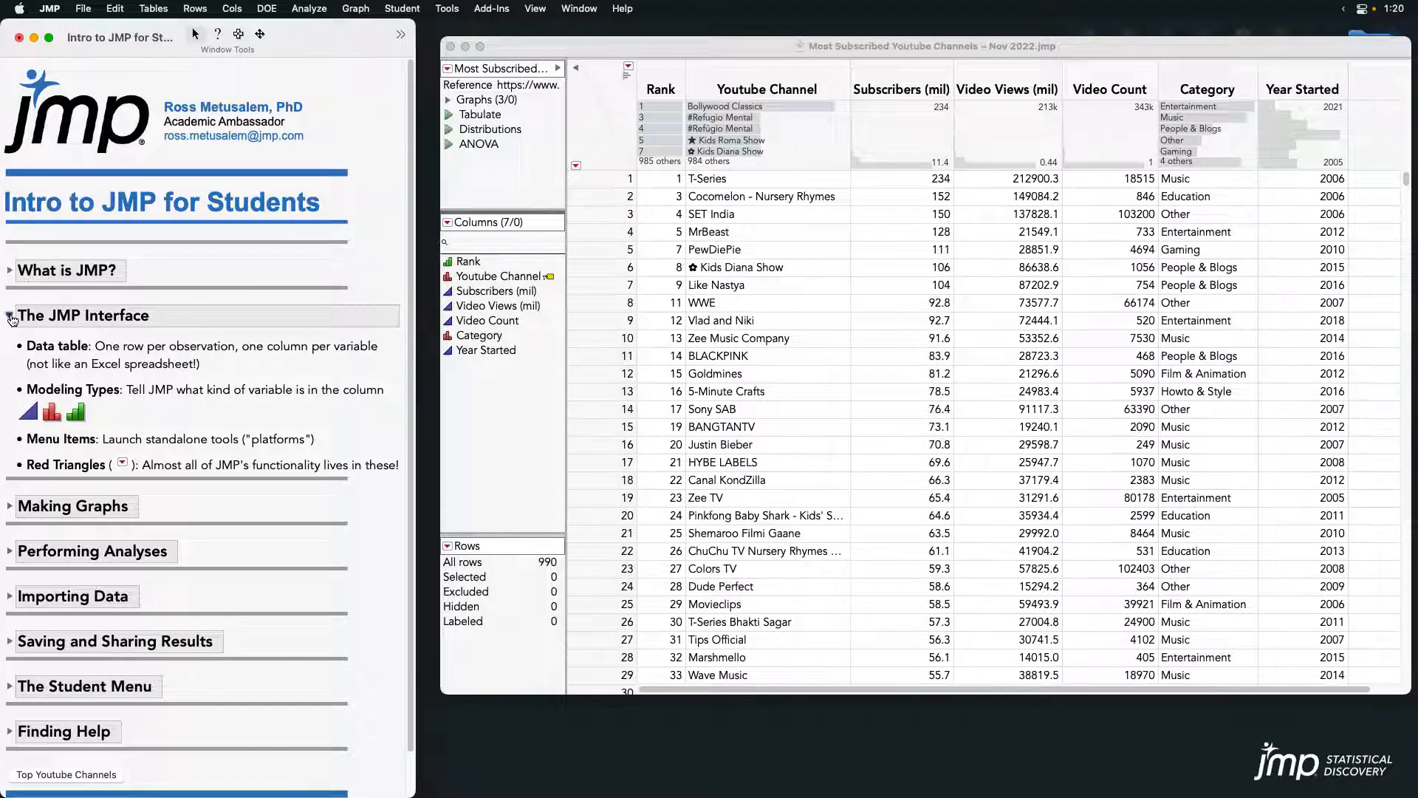
- Collapse The JMP Interface section and expand Making Graphs with its Graph > Graph Builder bullet highlighted
left_click(10, 316)
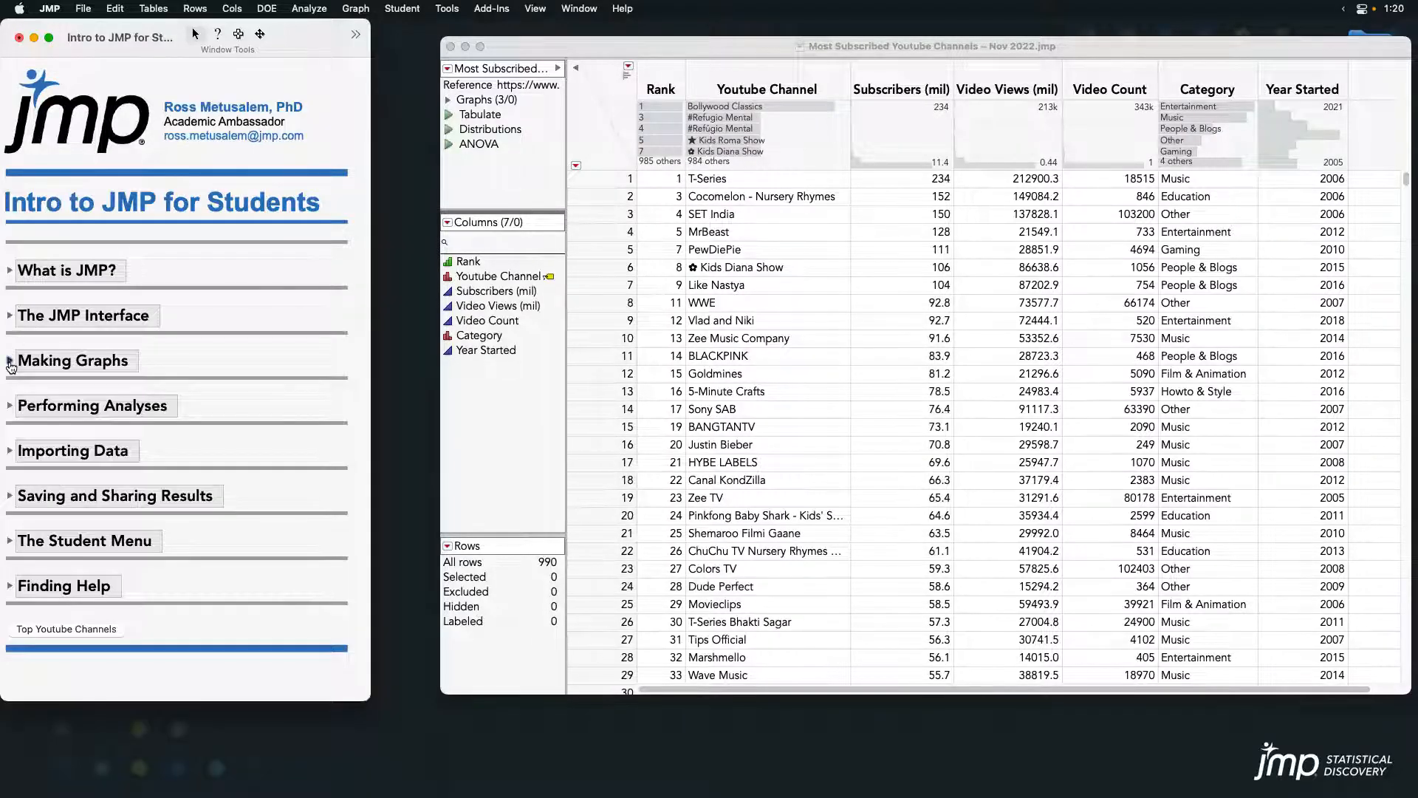
left_click(11, 362)
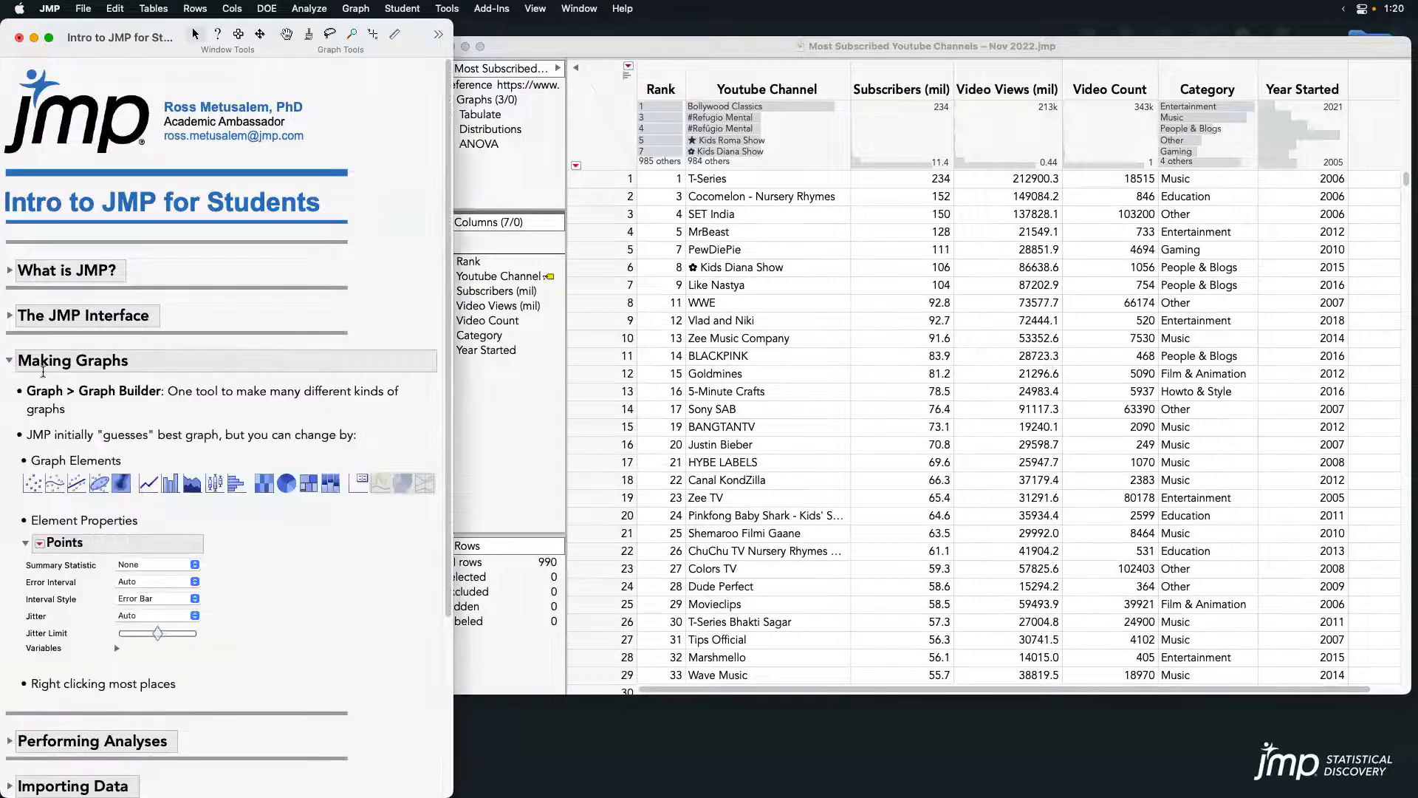
left_click(188, 400)
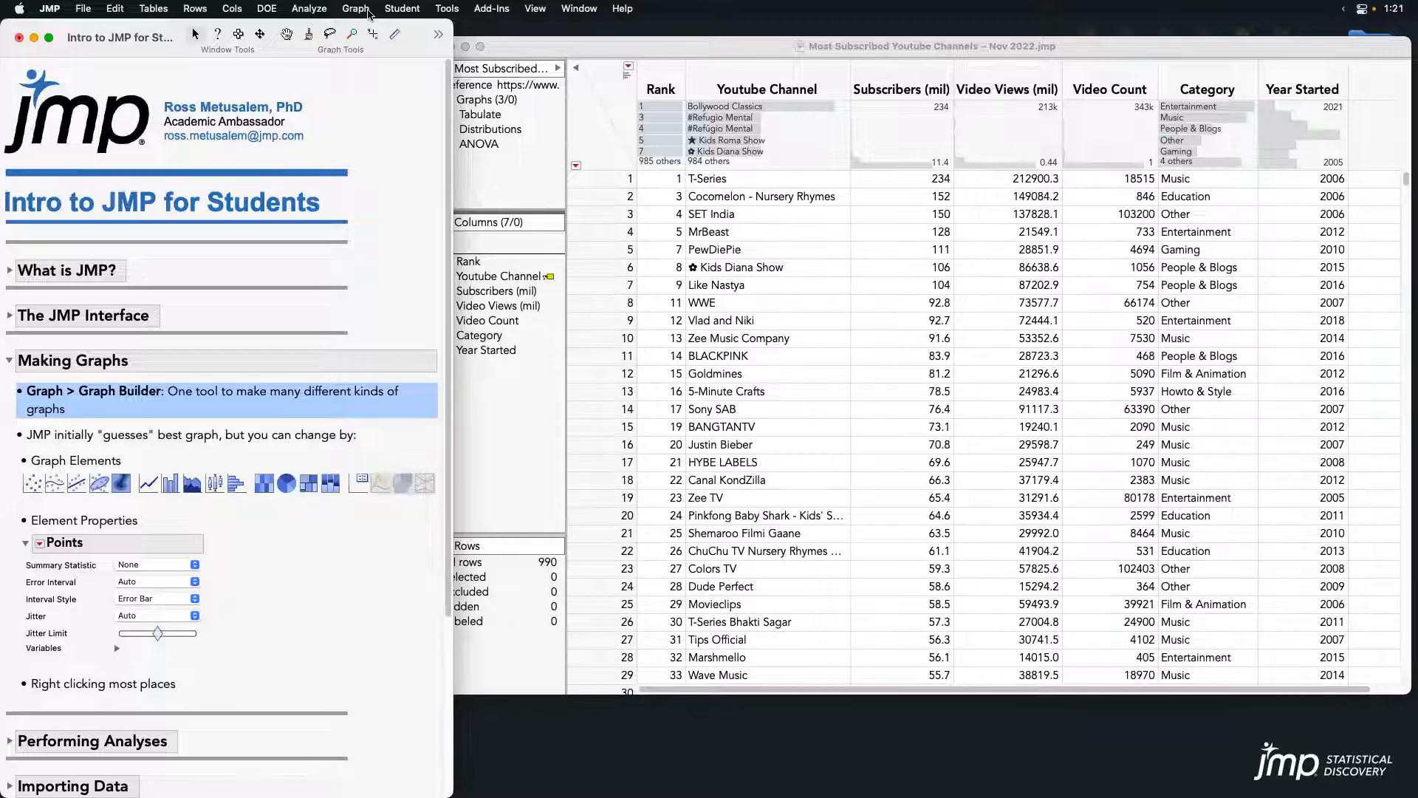
- Launch Graph Builder on the YouTube channels data and enlarge its window to make room for the graph
left_click(369, 14)
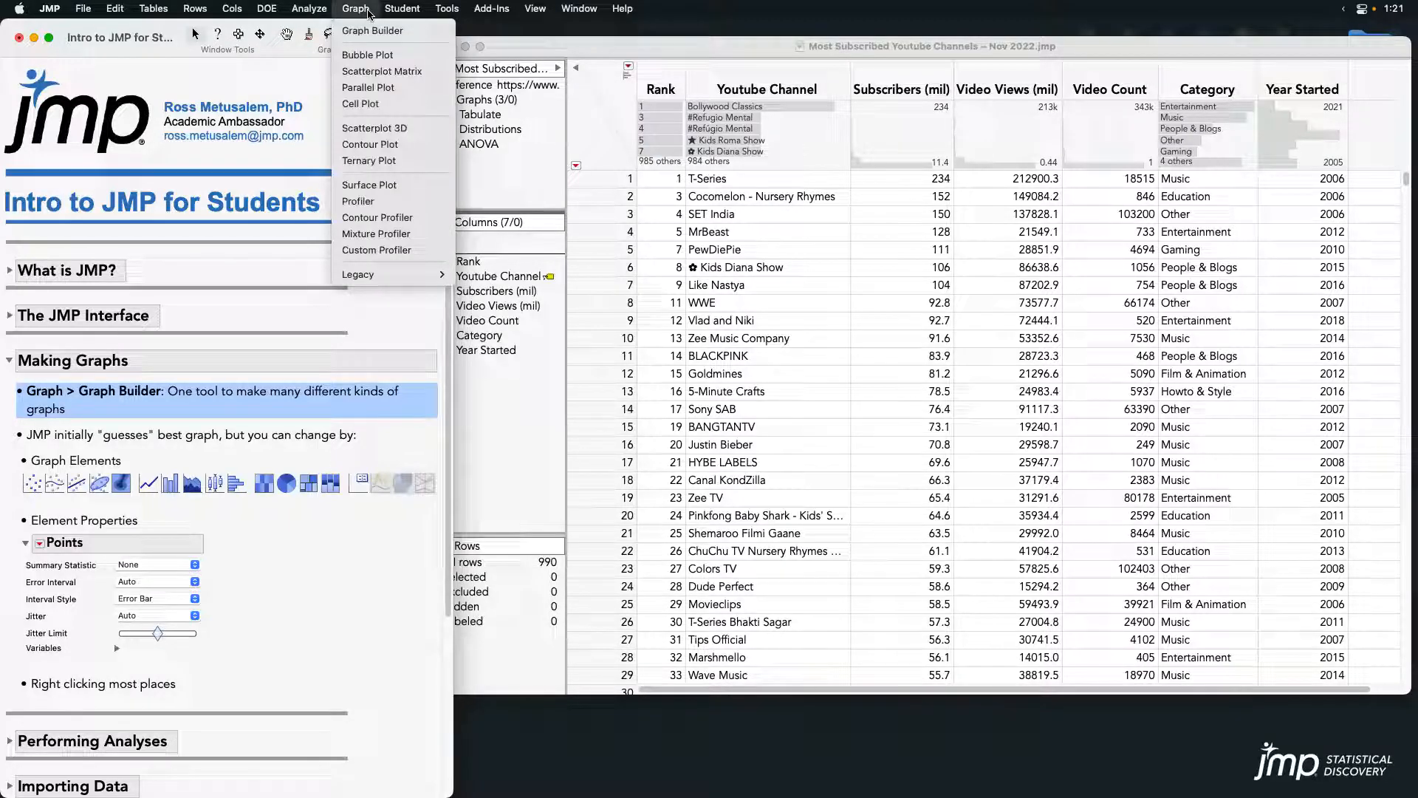
left_click(431, 34)
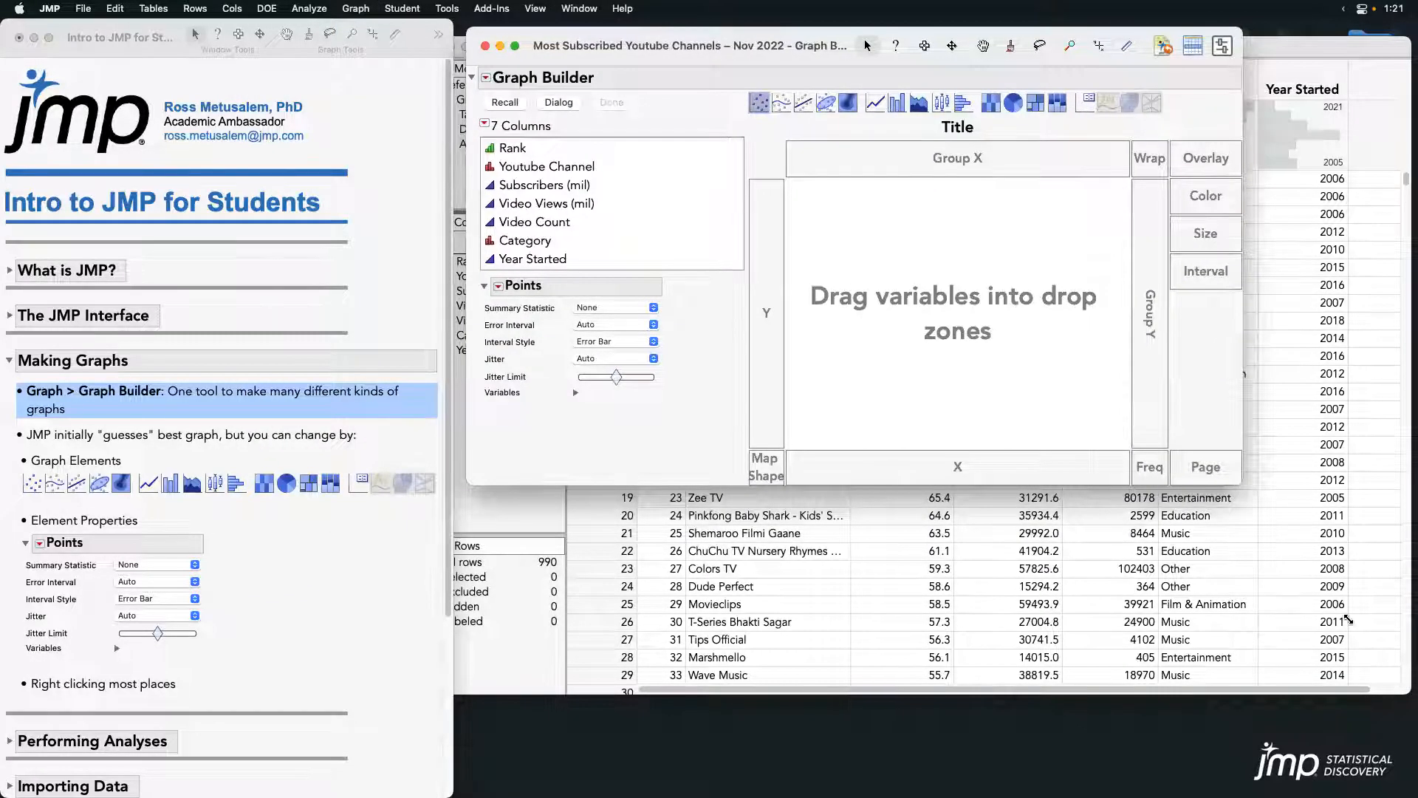
mouse_move(648, 458)
left_mouse_down()
mouse_move(893, 670)
mouse_move(1260, 633)
mouse_move(1329, 299)
mouse_move(1012, 102)
mouse_move(744, 309)
mouse_move(691, 520)
left_mouse_up()
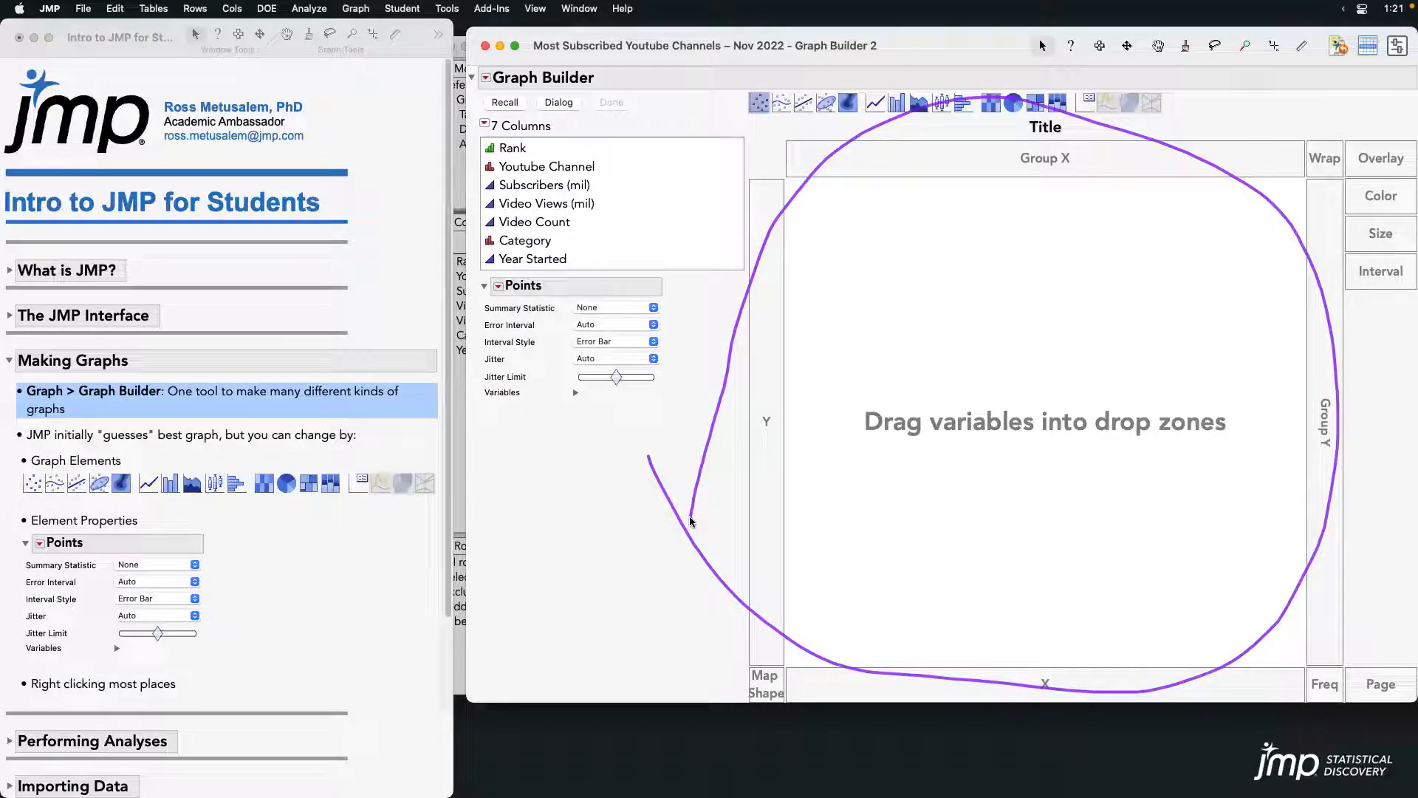
mouse_move(699, 298)
left_mouse_down()
mouse_move(671, 228)
mouse_move(547, 118)
mouse_move(478, 147)
mouse_move(487, 279)
mouse_move(551, 297)
mouse_move(630, 157)
left_mouse_up()
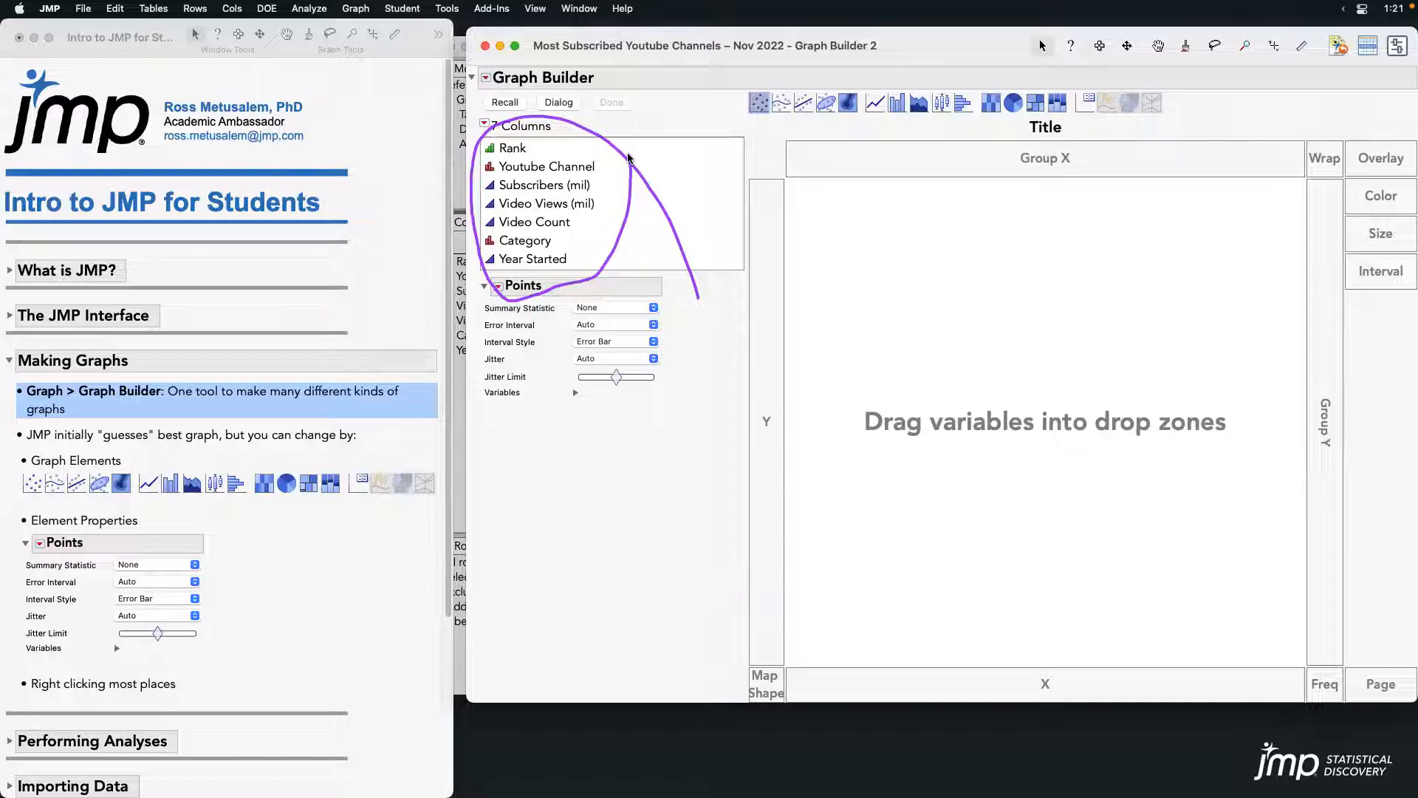
left_click(629, 155)
- Plot Subscribers (mil) on the Y axis of the empty graph
left_click_drag(544, 146, 633, 131)
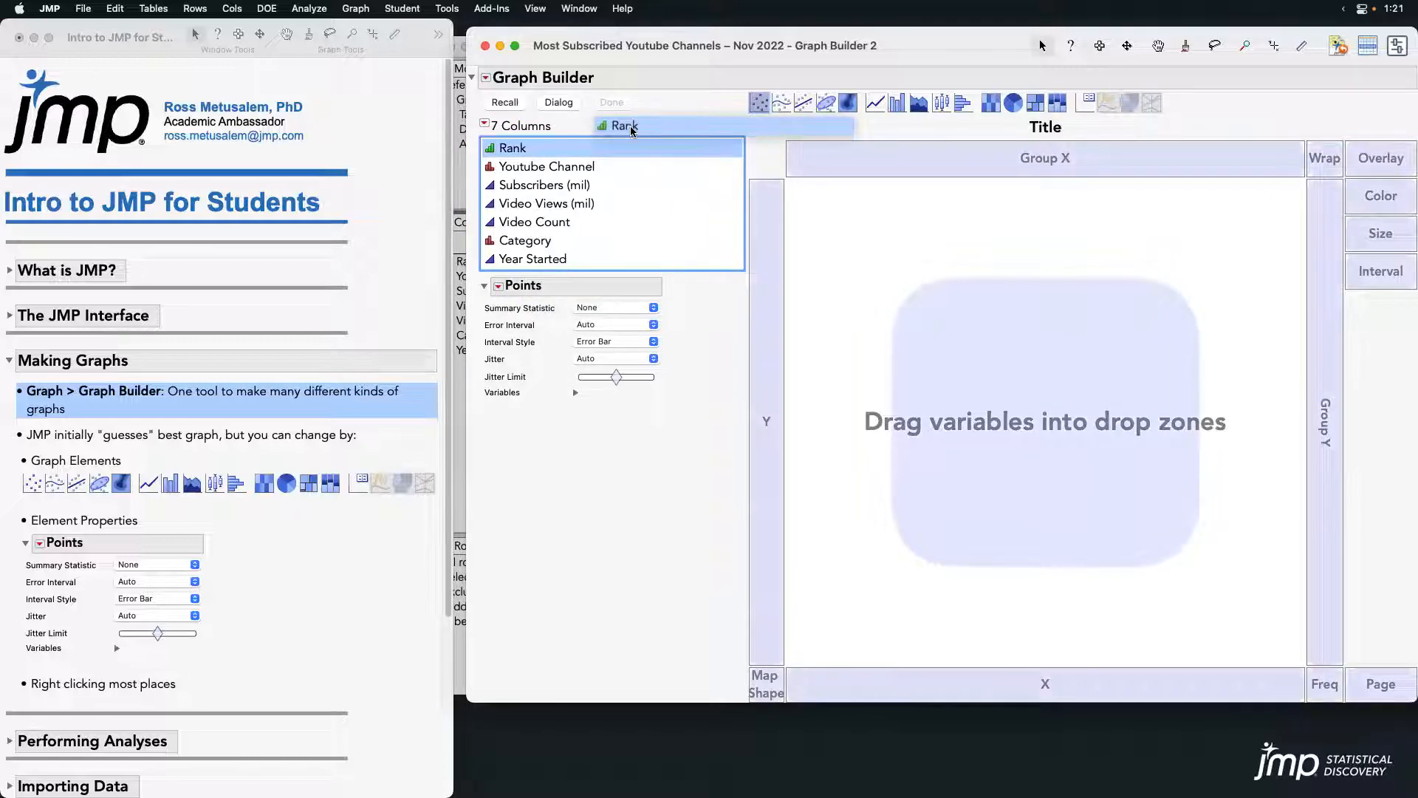
left_click_drag(632, 131, 521, 153)
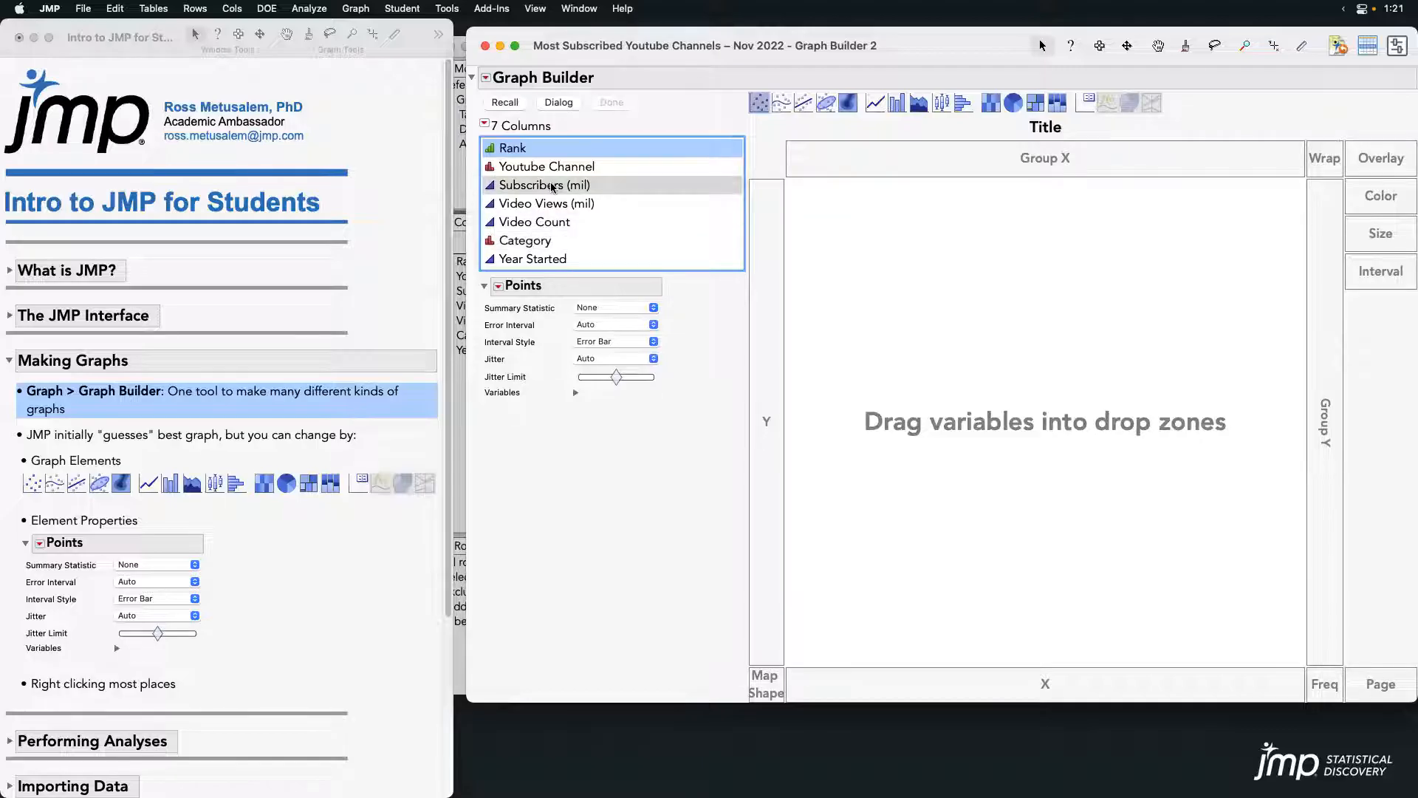
left_click_drag(553, 187, 764, 347)
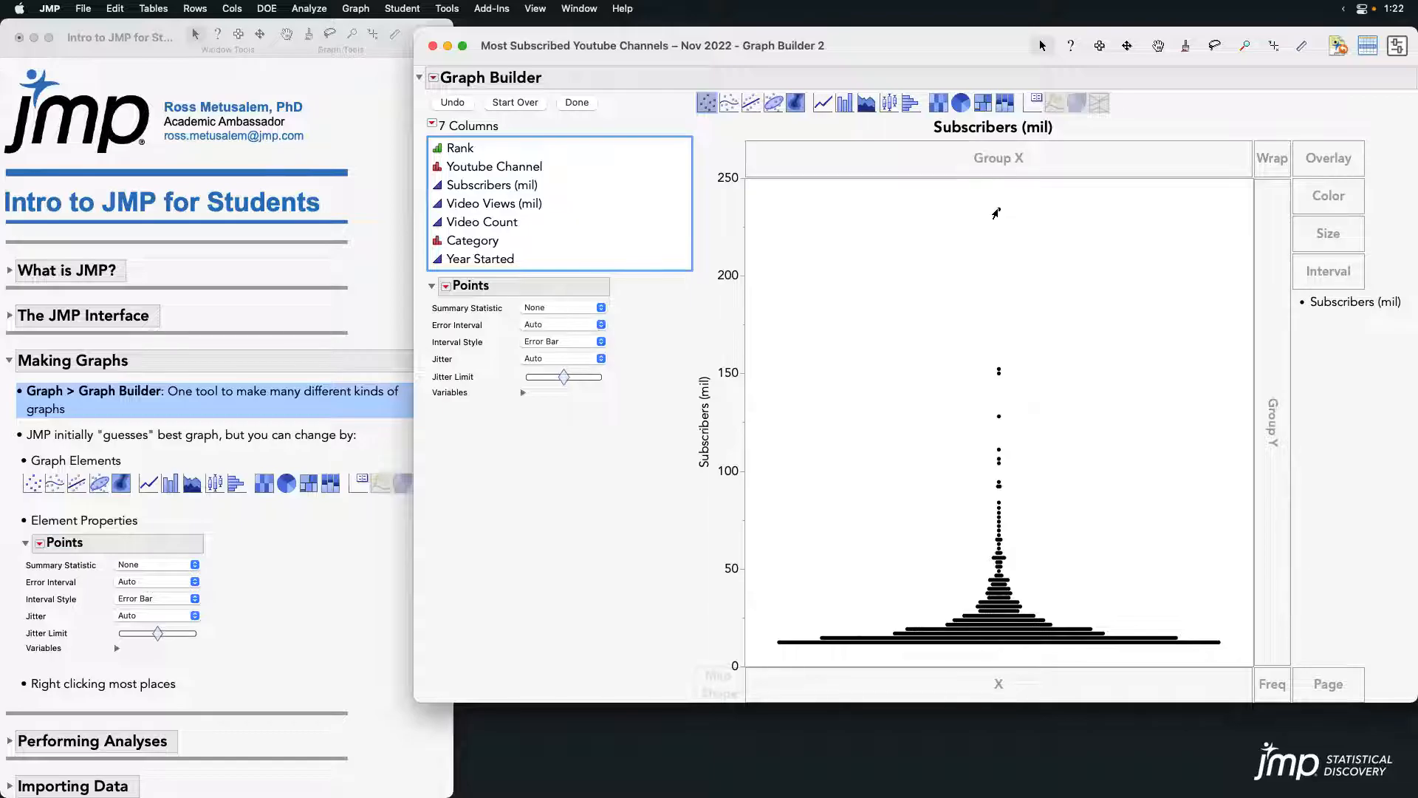
mouse_move(996, 213)
mouse_move(997, 372)
- Highlight the outline bullet about JMP guessing the best graph, switch the highlight to Graph Elements, and return to Graph Builder
left_click(276, 430)
left_click(260, 435)
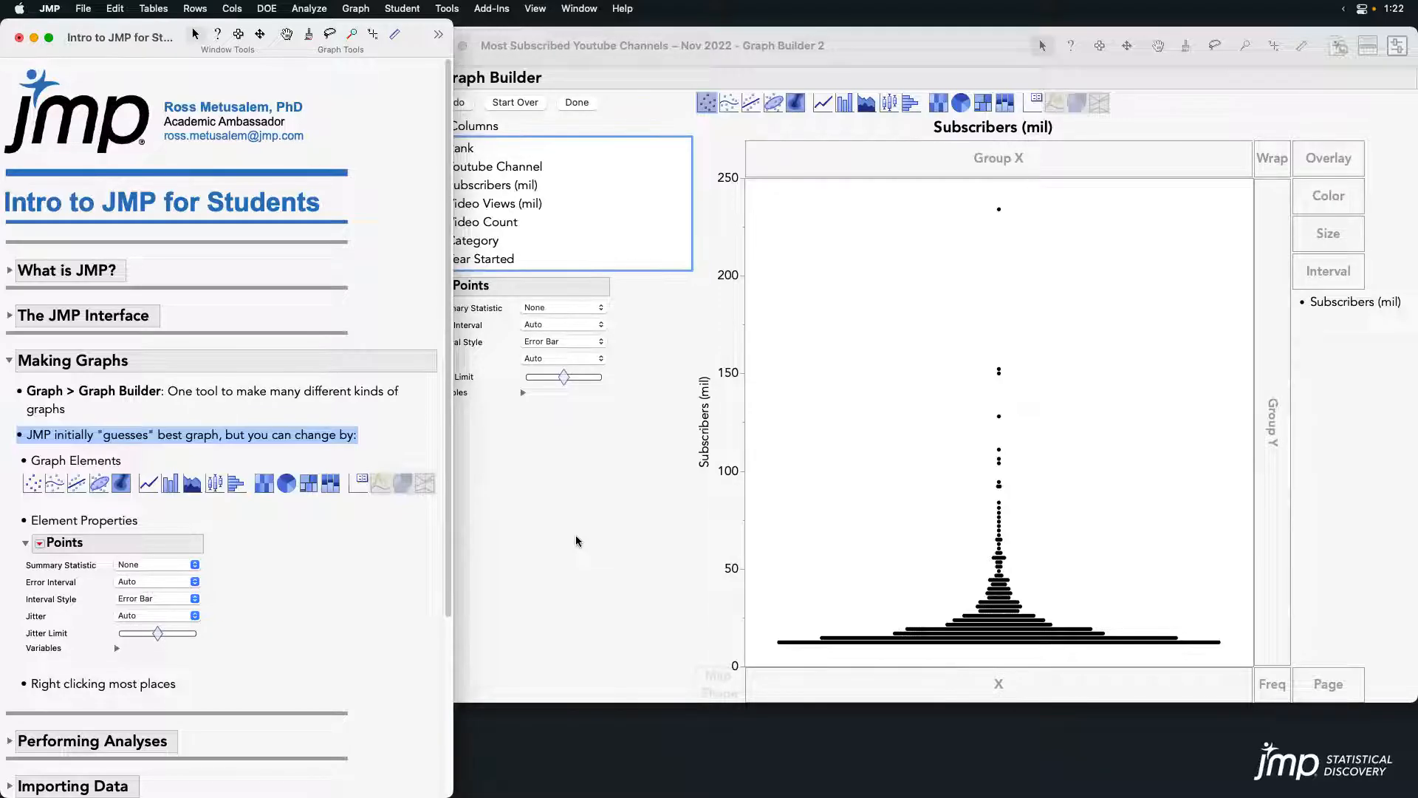
left_click(96, 463)
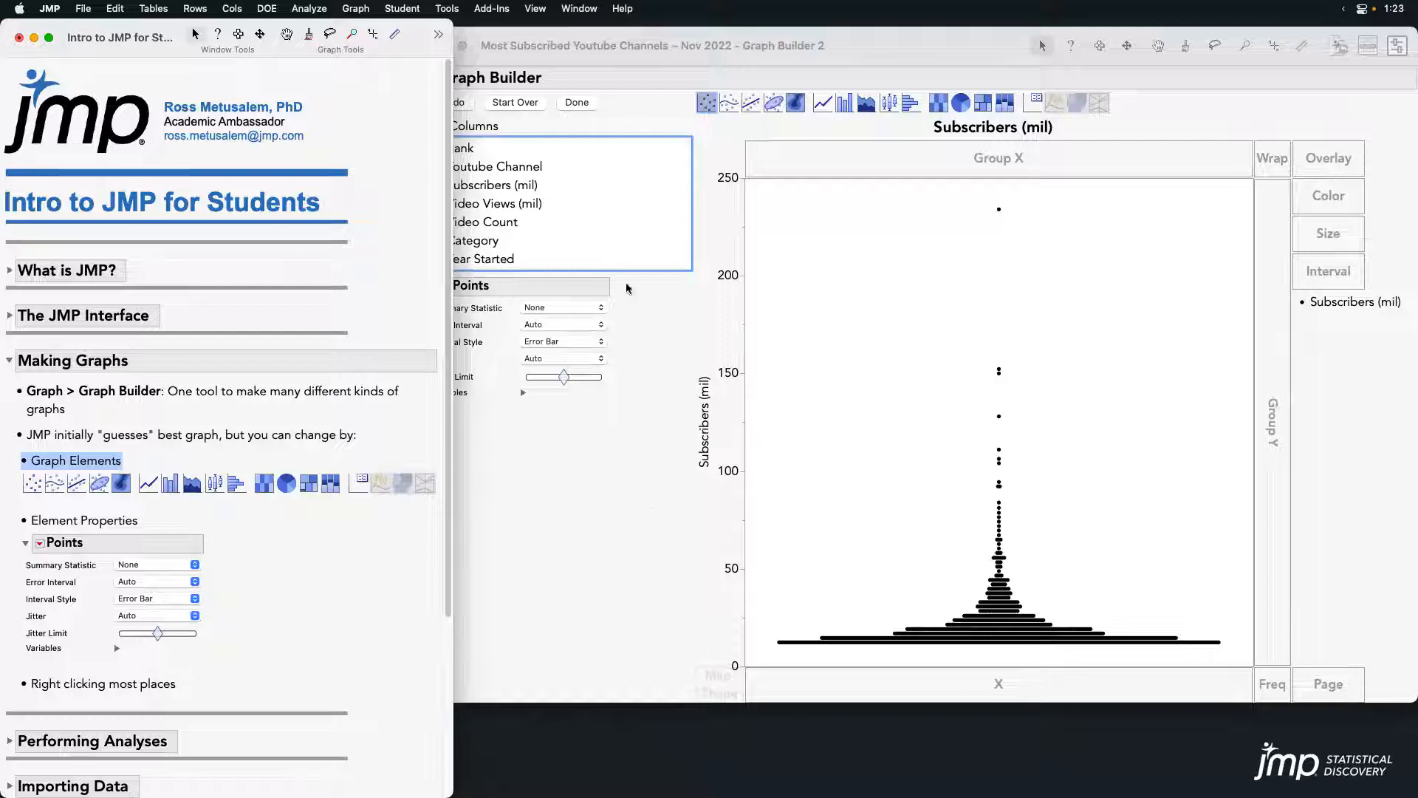
left_click(640, 60)
- Turn the Points element off and back on in the Subscribers (mil) graph
mouse_move(669, 81)
left_mouse_down()
mouse_move(886, 121)
mouse_move(1132, 125)
left_mouse_up()
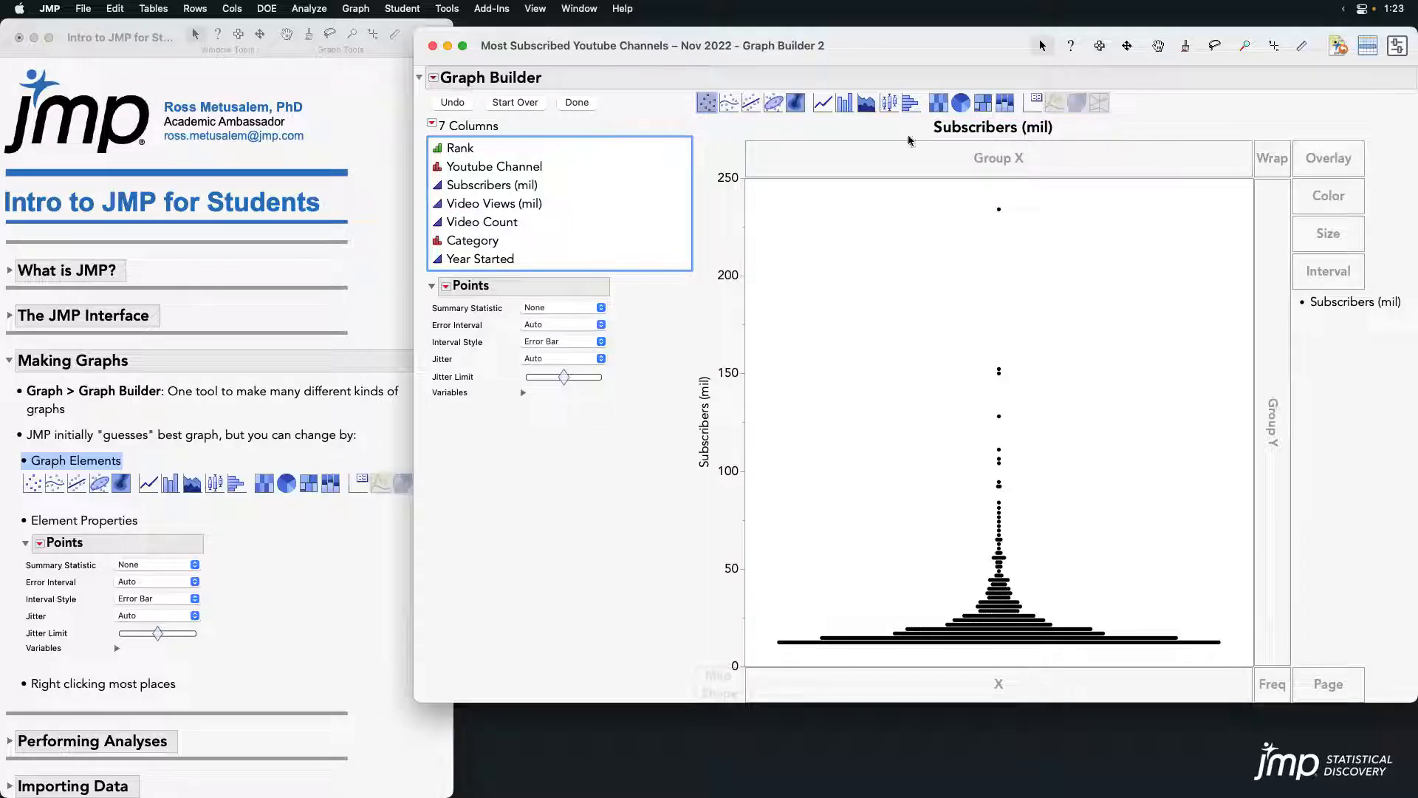
left_click_drag(589, 257, 702, 114)
left_click(706, 103)
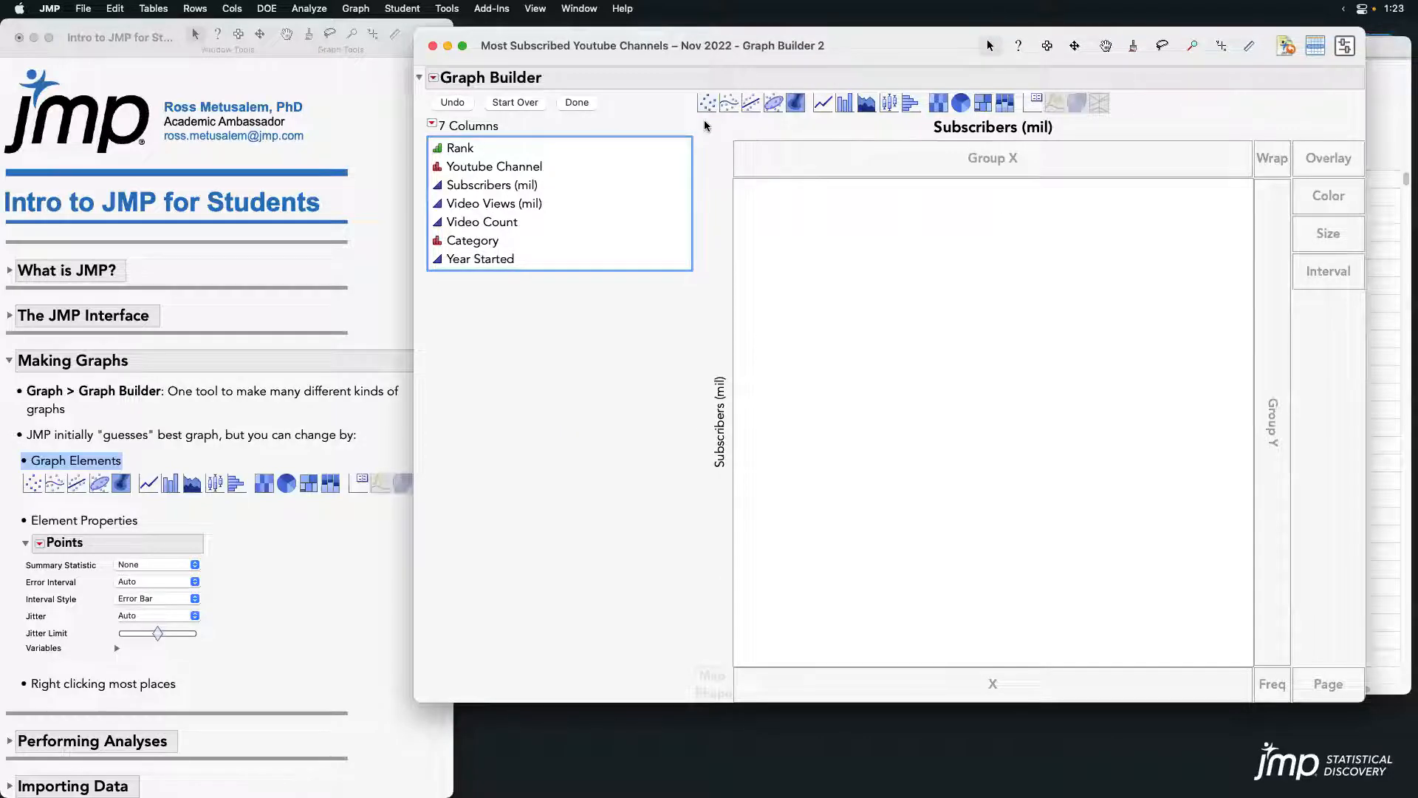
left_click(707, 104)
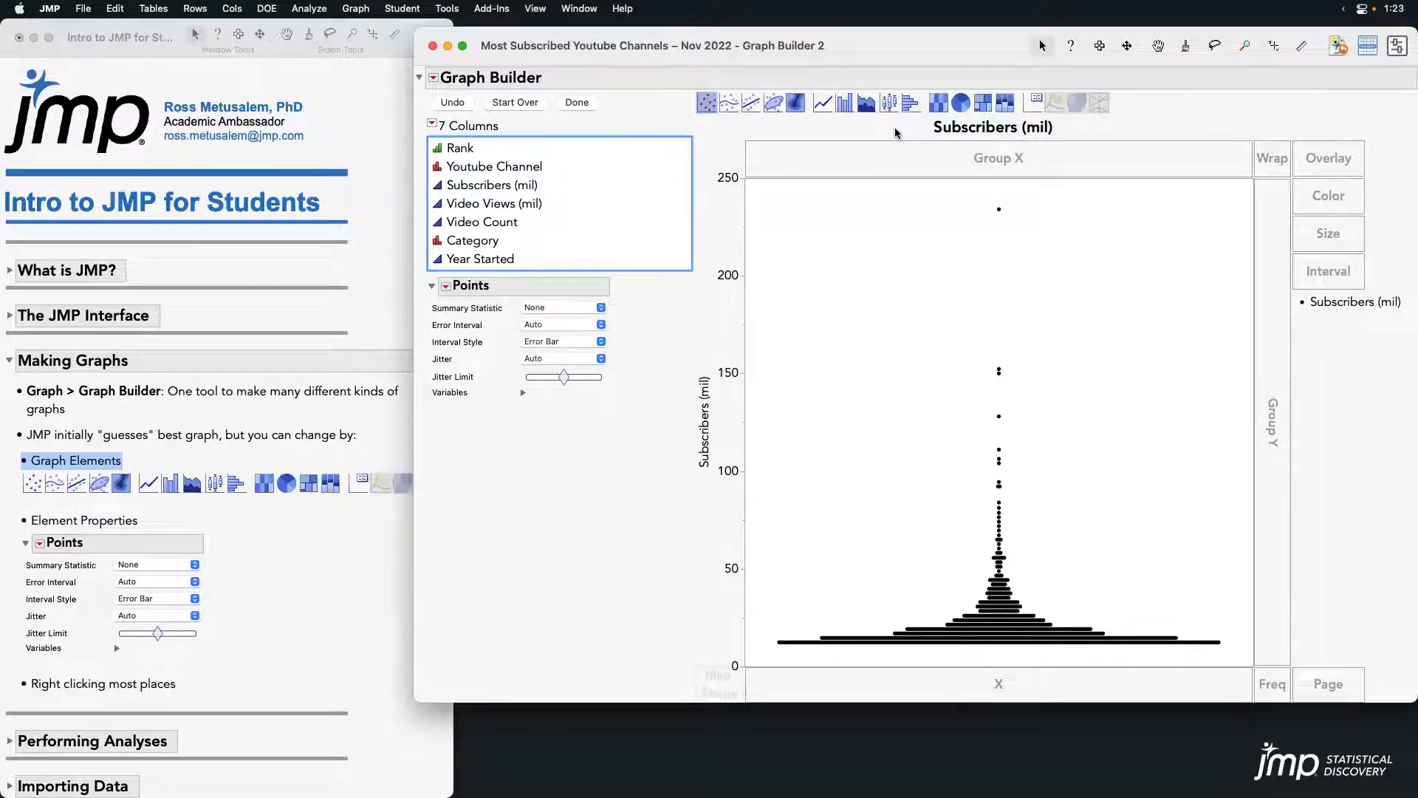
- Try the Subscribers (mil) graph as a histogram and as a box plot, and return it to points
left_click(908, 107)
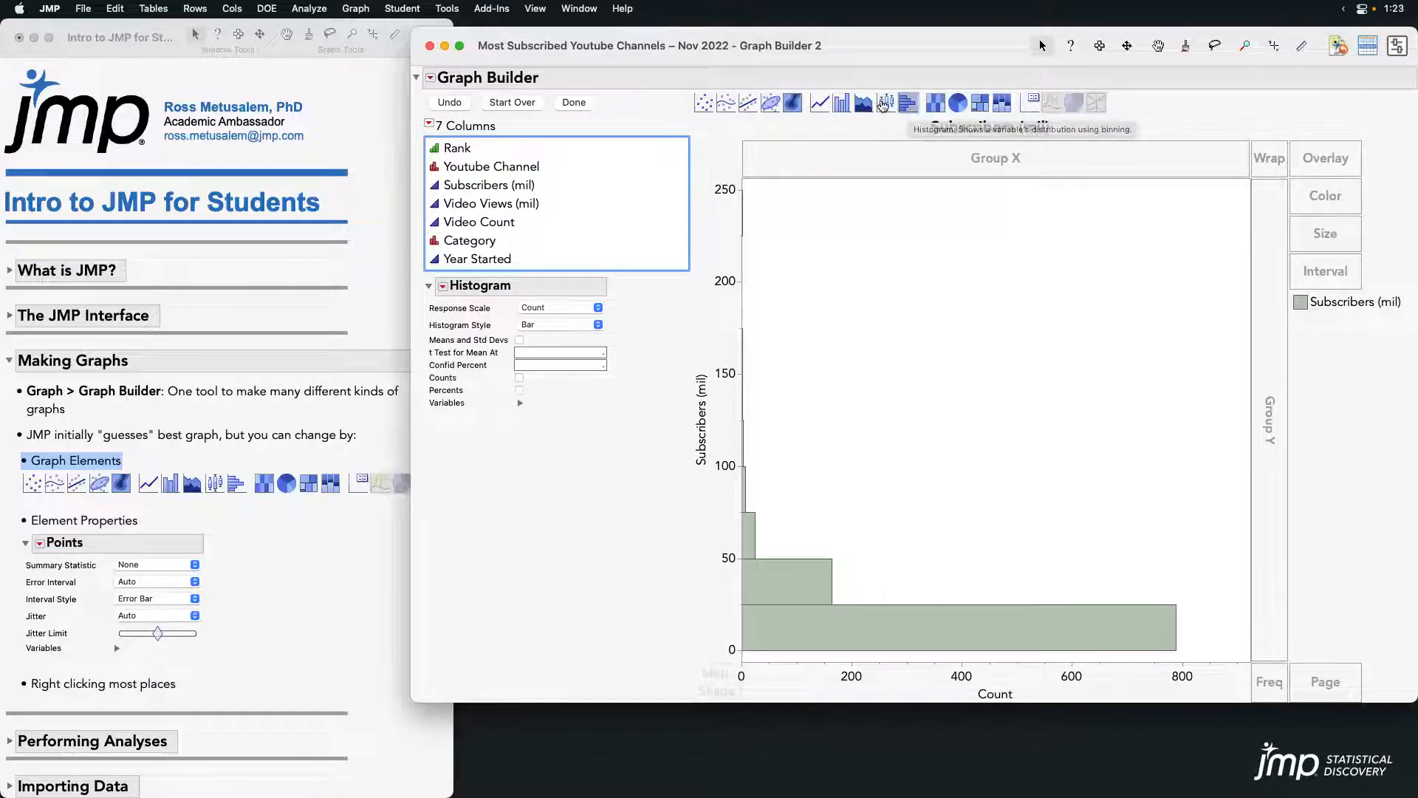
left_click(885, 103)
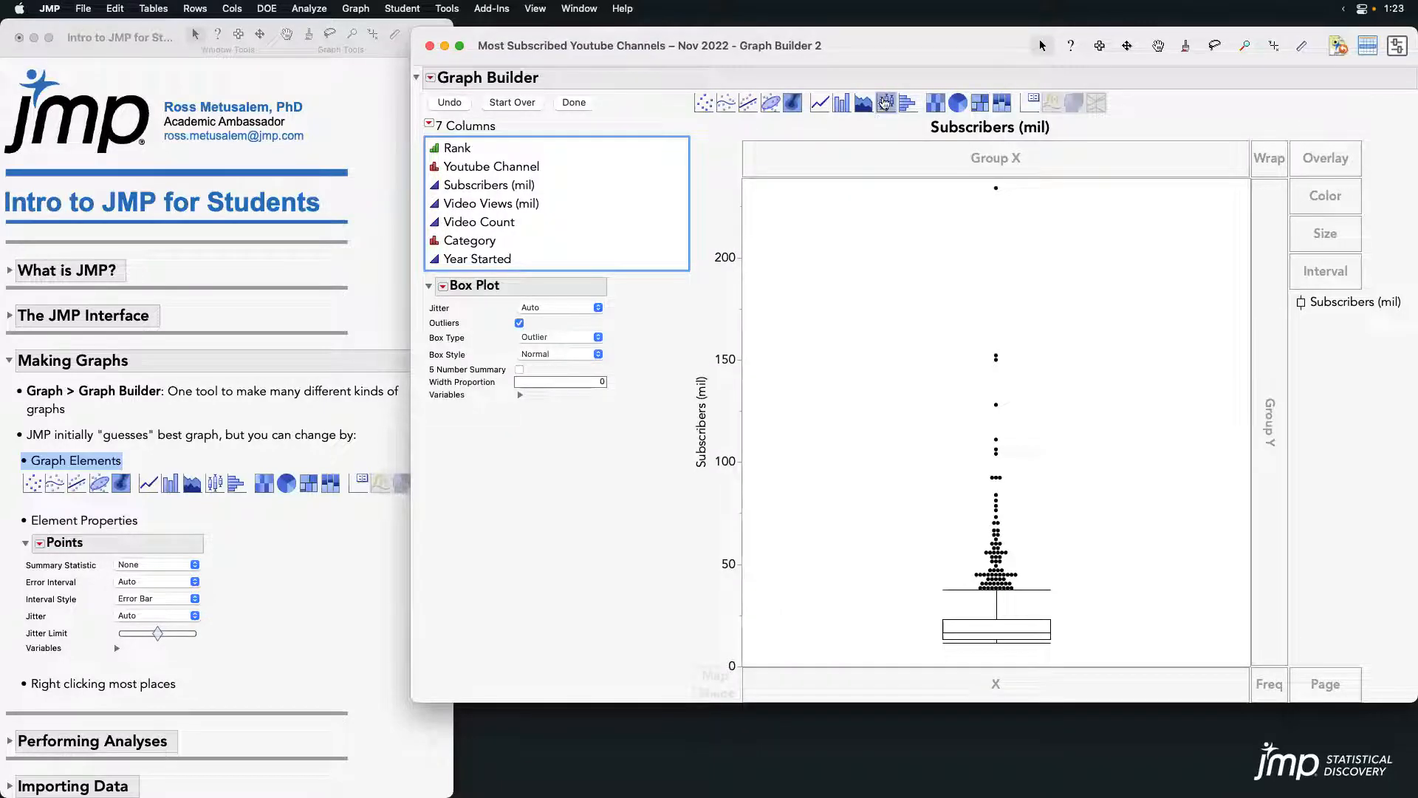
left_click(703, 108)
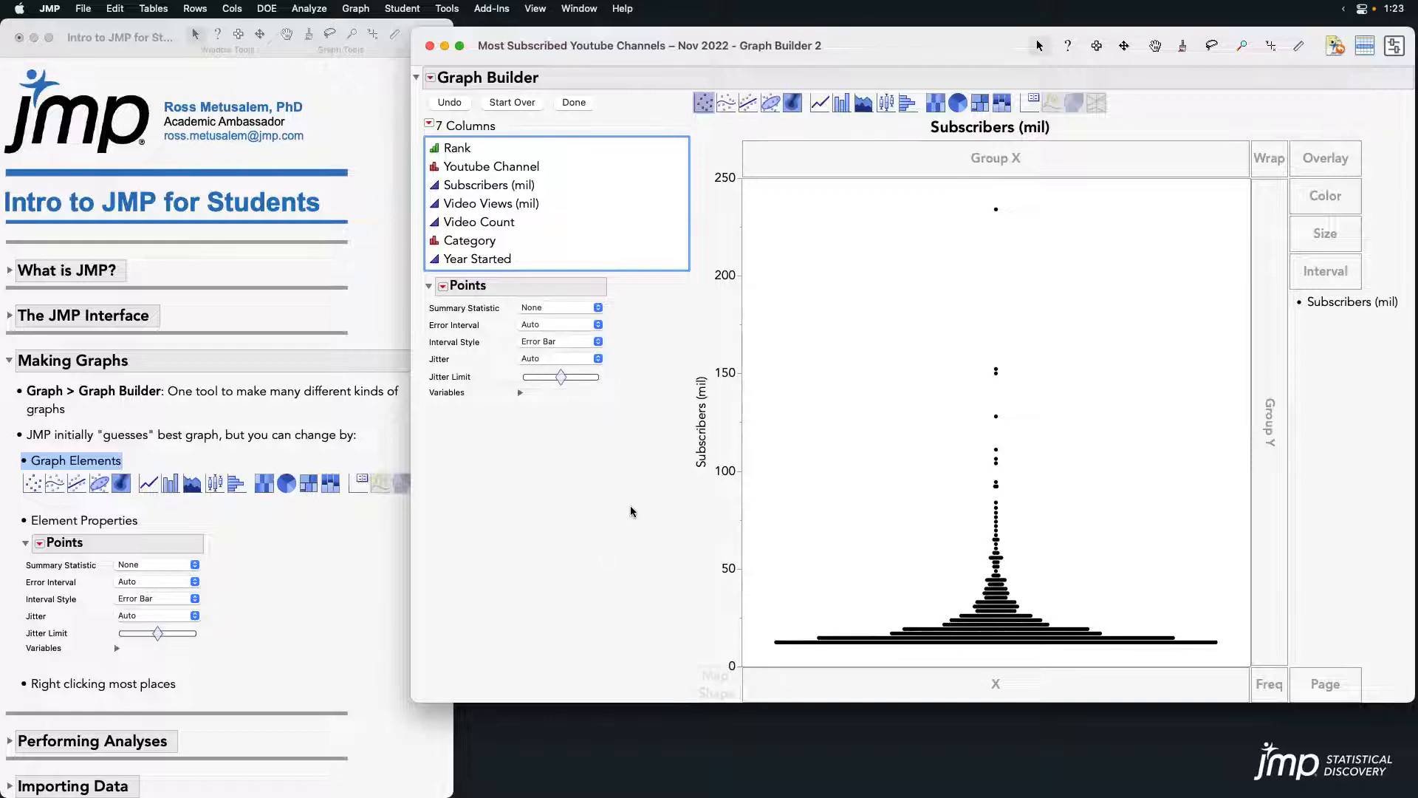
- Add Category to the X axis of the Subscribers (mil) graph
left_click(474, 241)
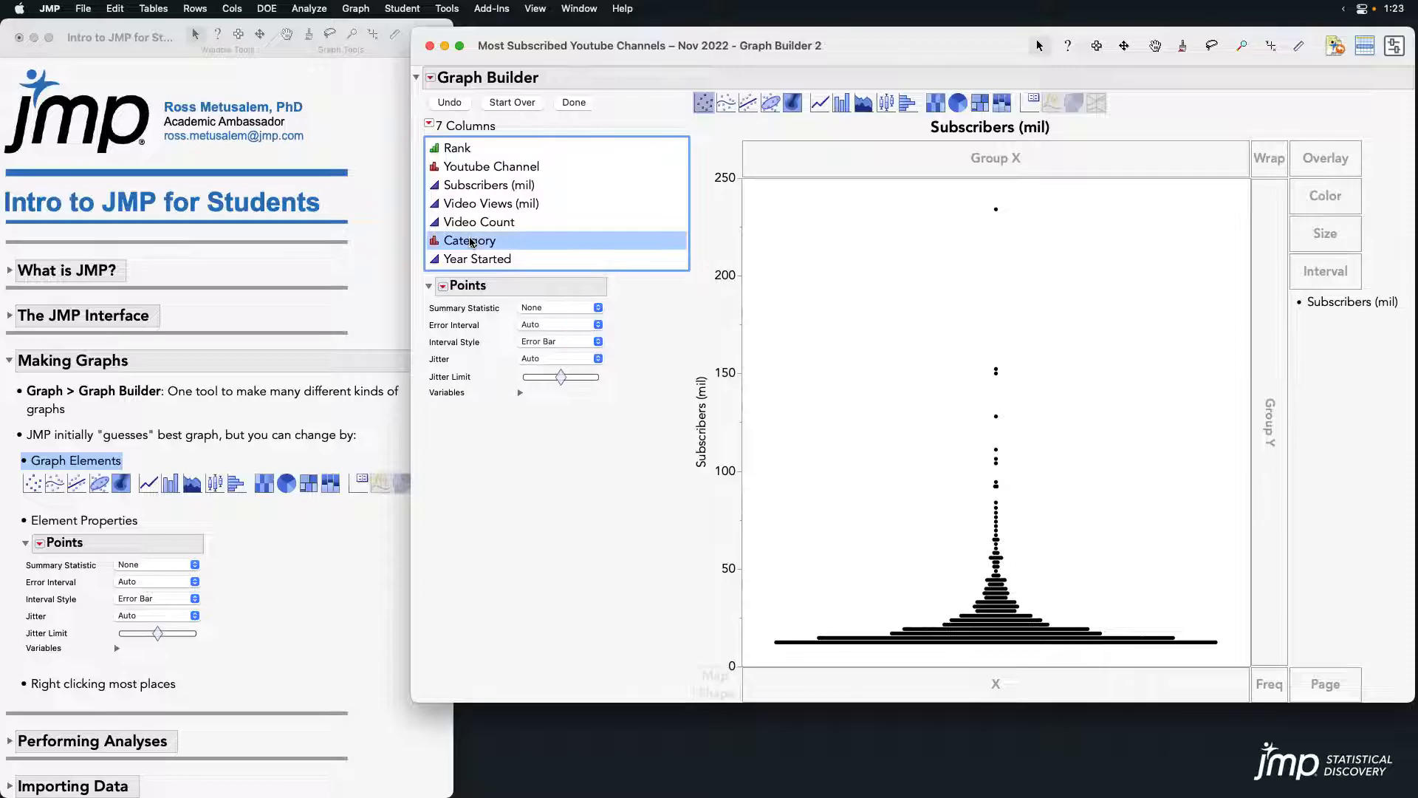
left_click_drag(471, 241, 881, 688)
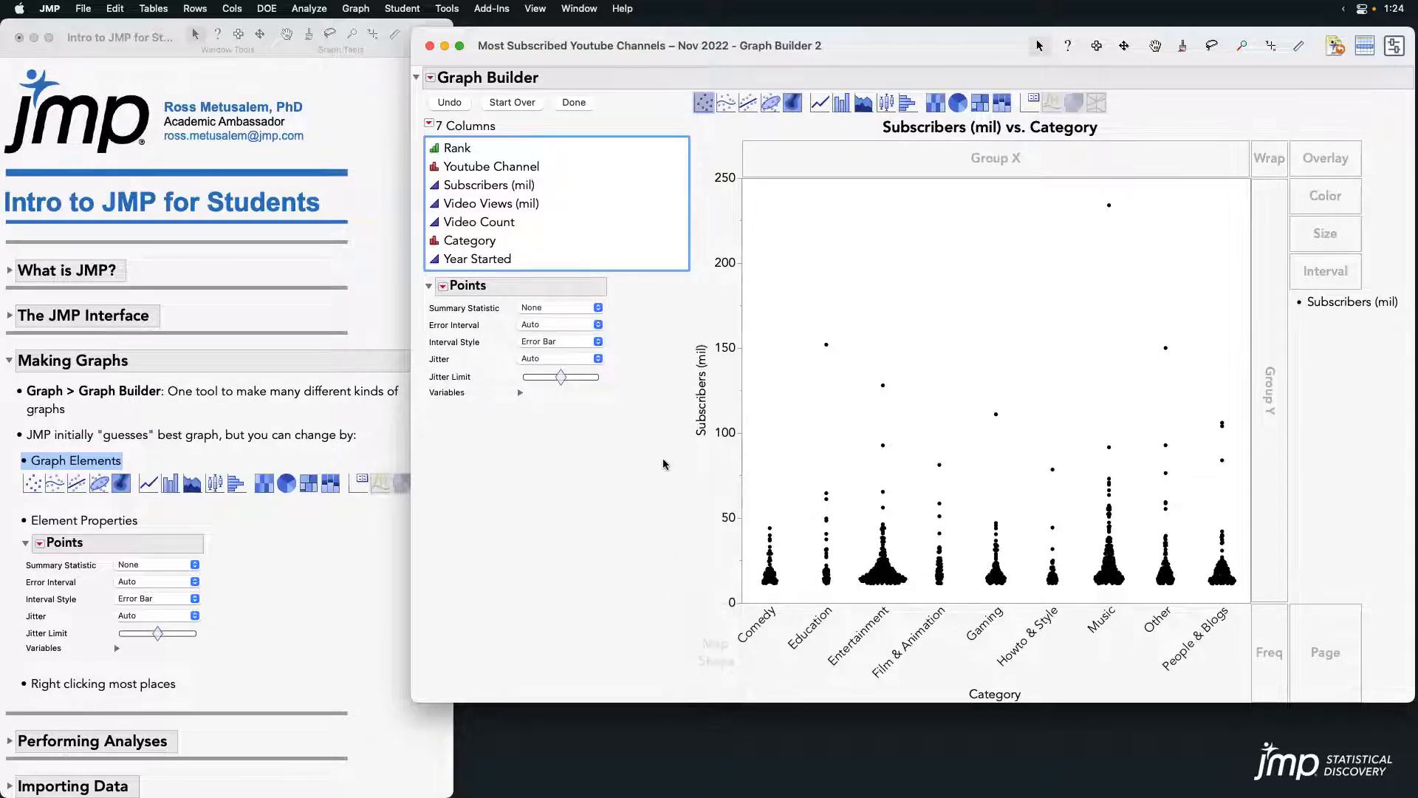
- Change the graph element from points to bars and color the bars by Category
left_click(843, 104)
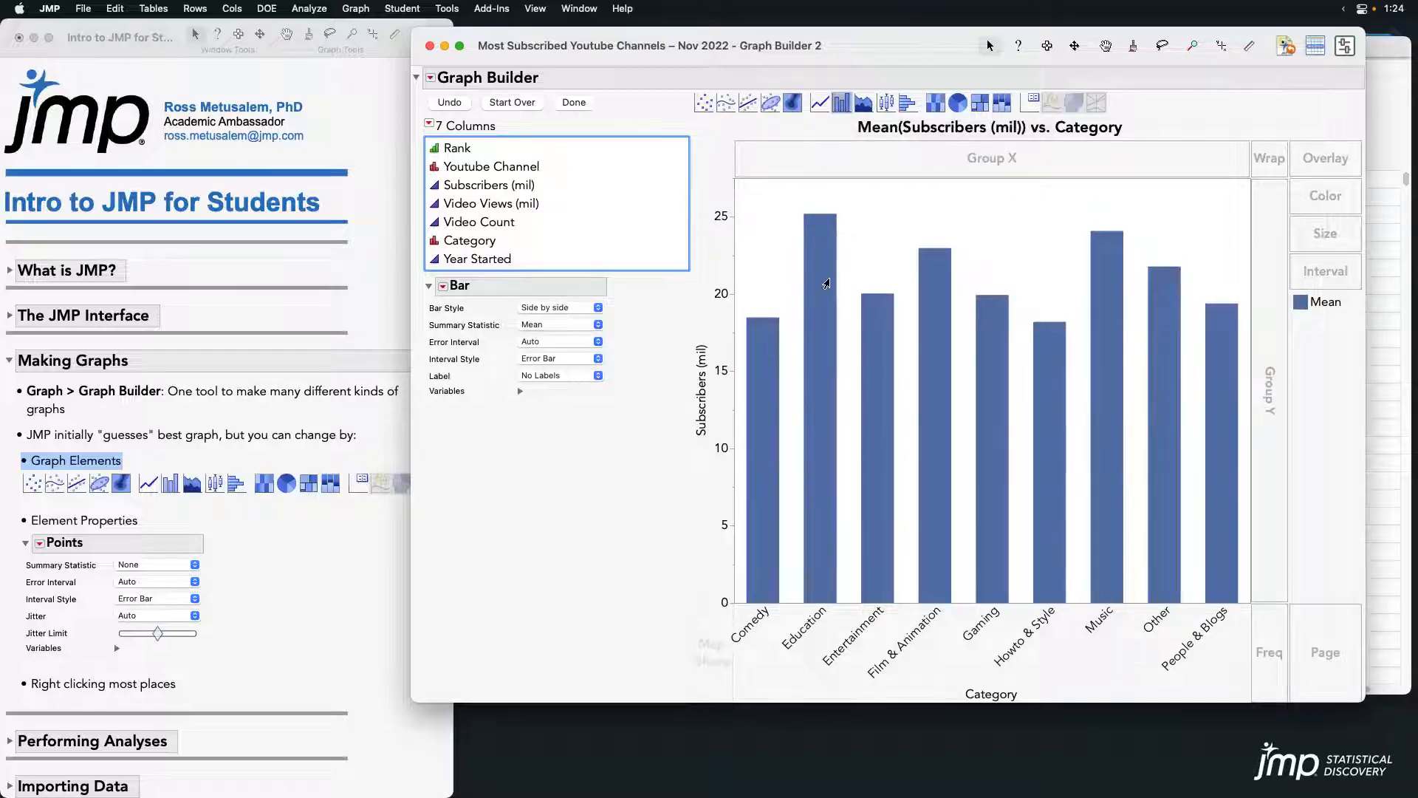
left_click(488, 242)
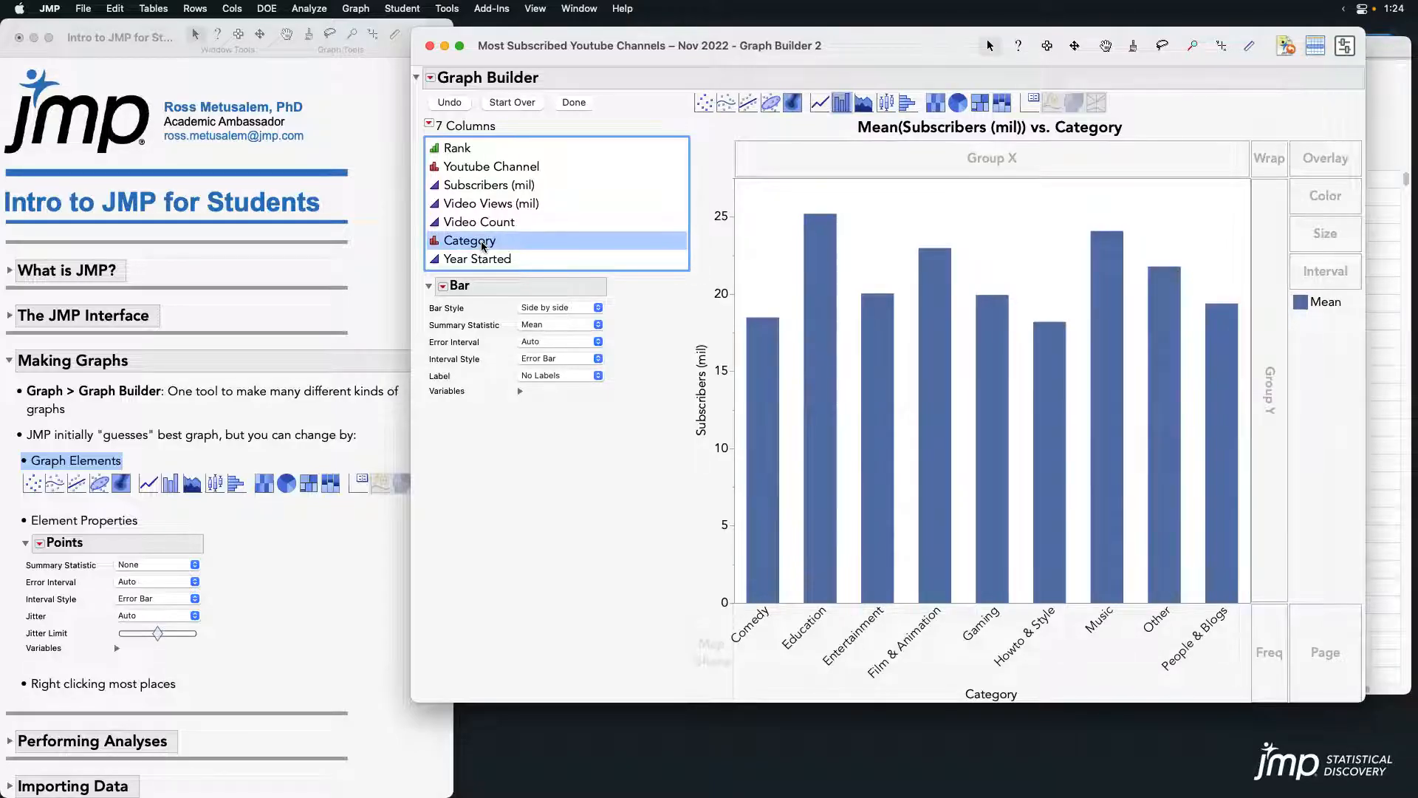
left_click_drag(483, 246, 1341, 210)
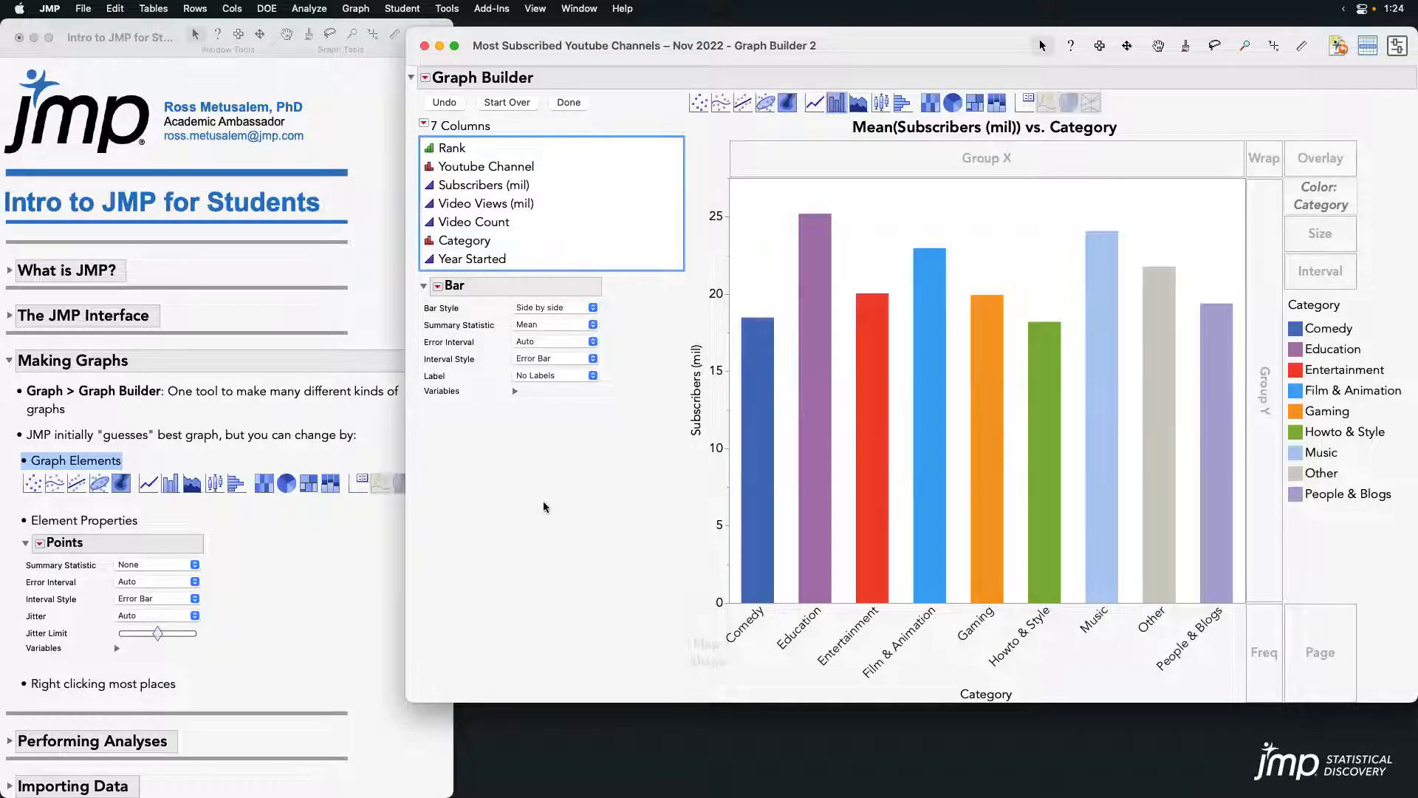
- Highlight the Element Properties bullet in the outline and bring Graph Builder back to the front
left_click(167, 519)
left_click(101, 520)
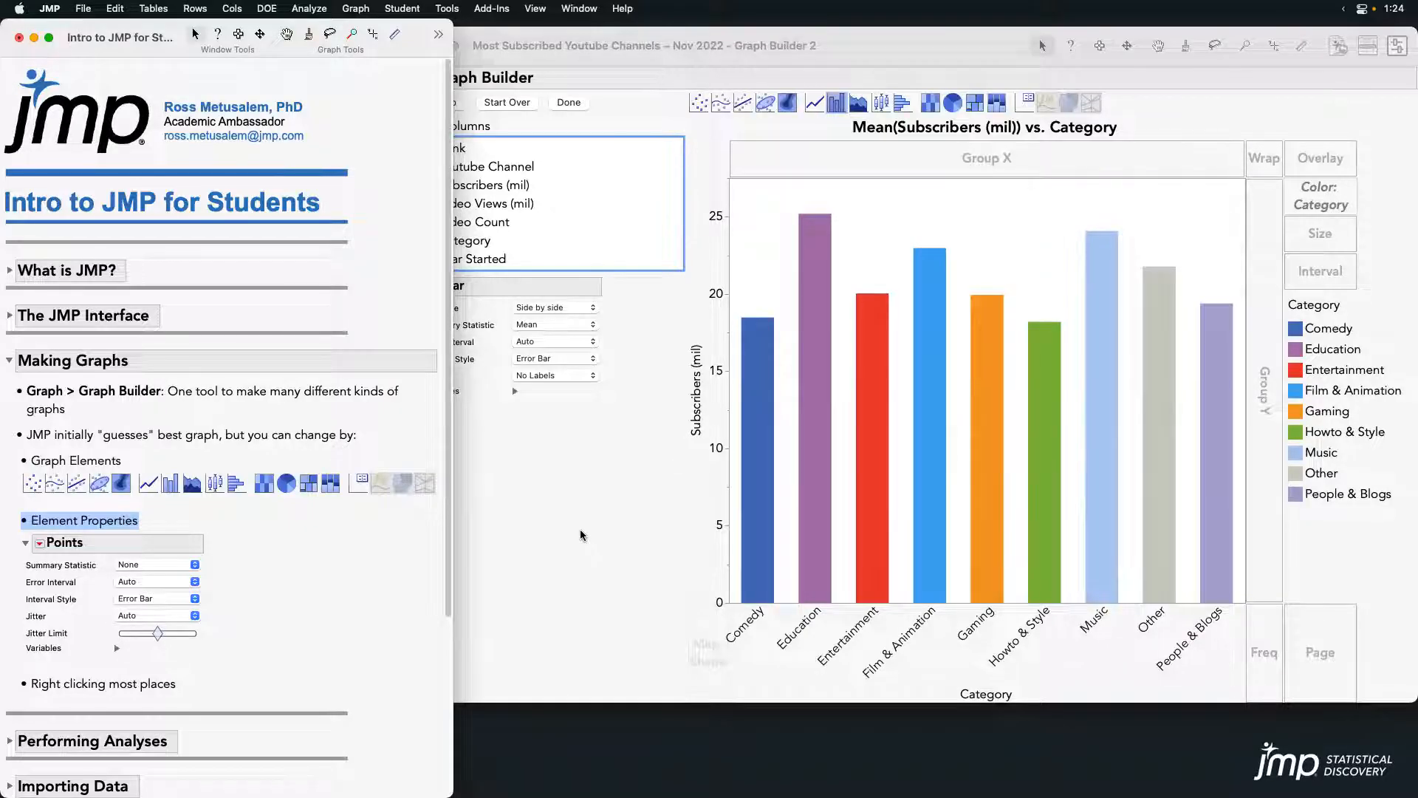
left_click(583, 535)
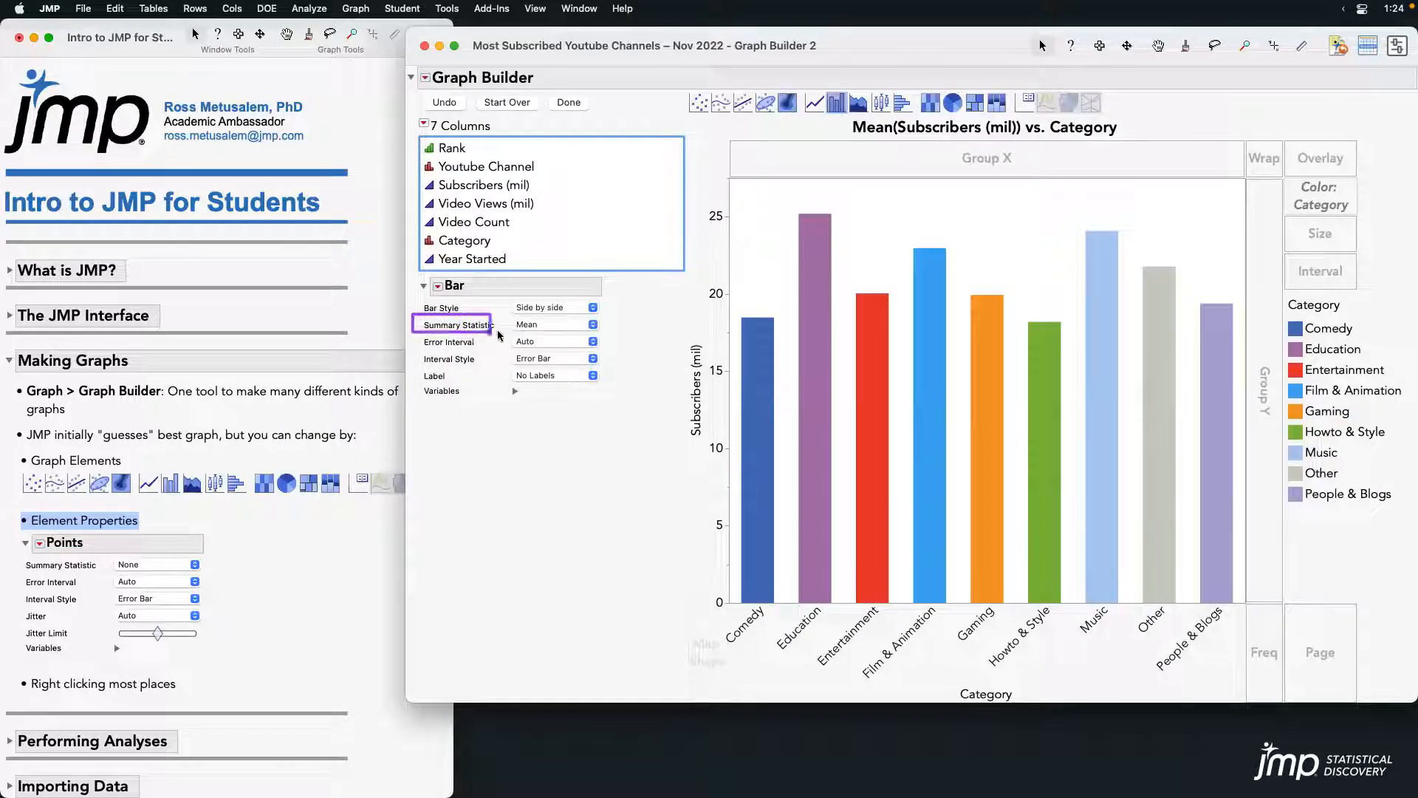
- Compare the Sum and Mean summary statistics for the Subscribers (mil) bars and leave the statistic set to Sum
left_click(593, 326)
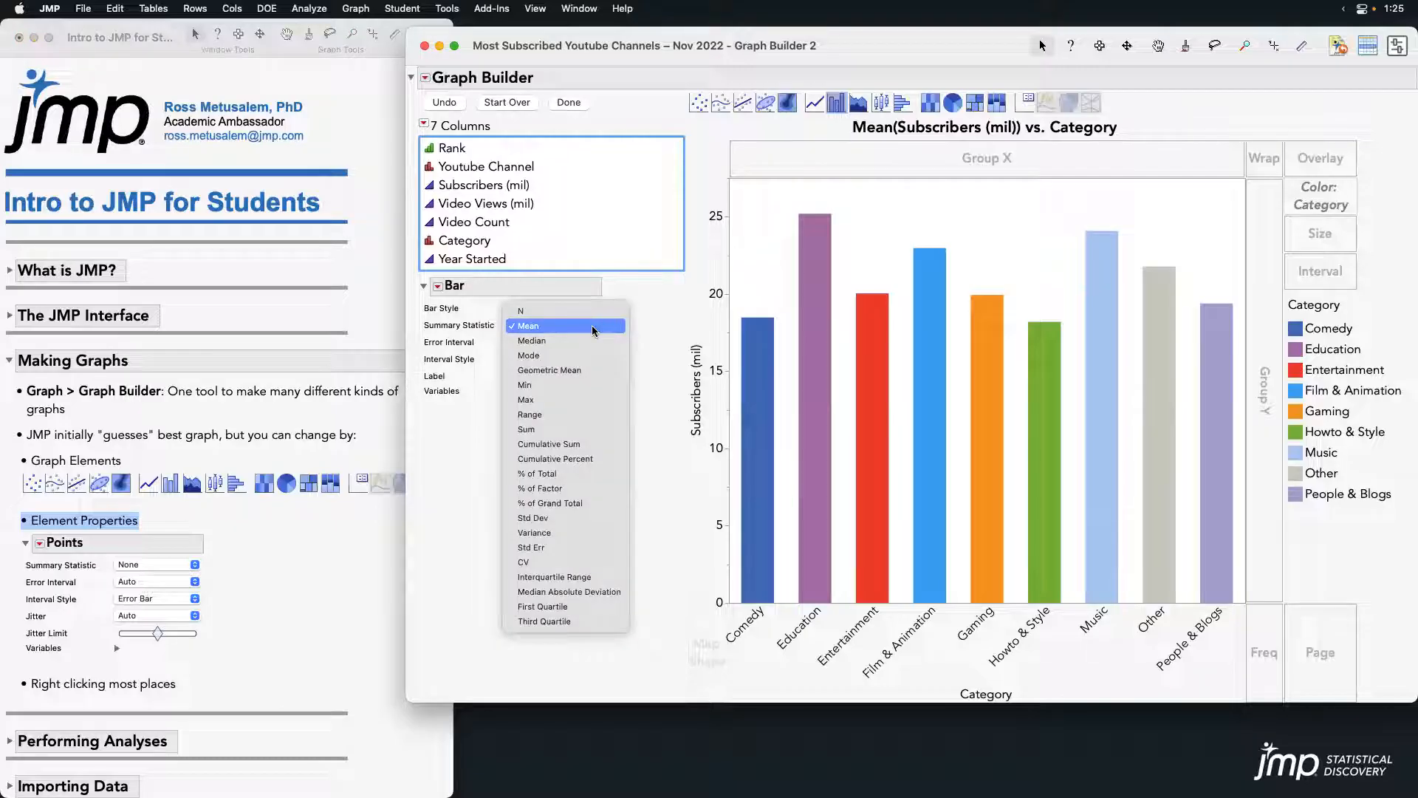
left_click(600, 428)
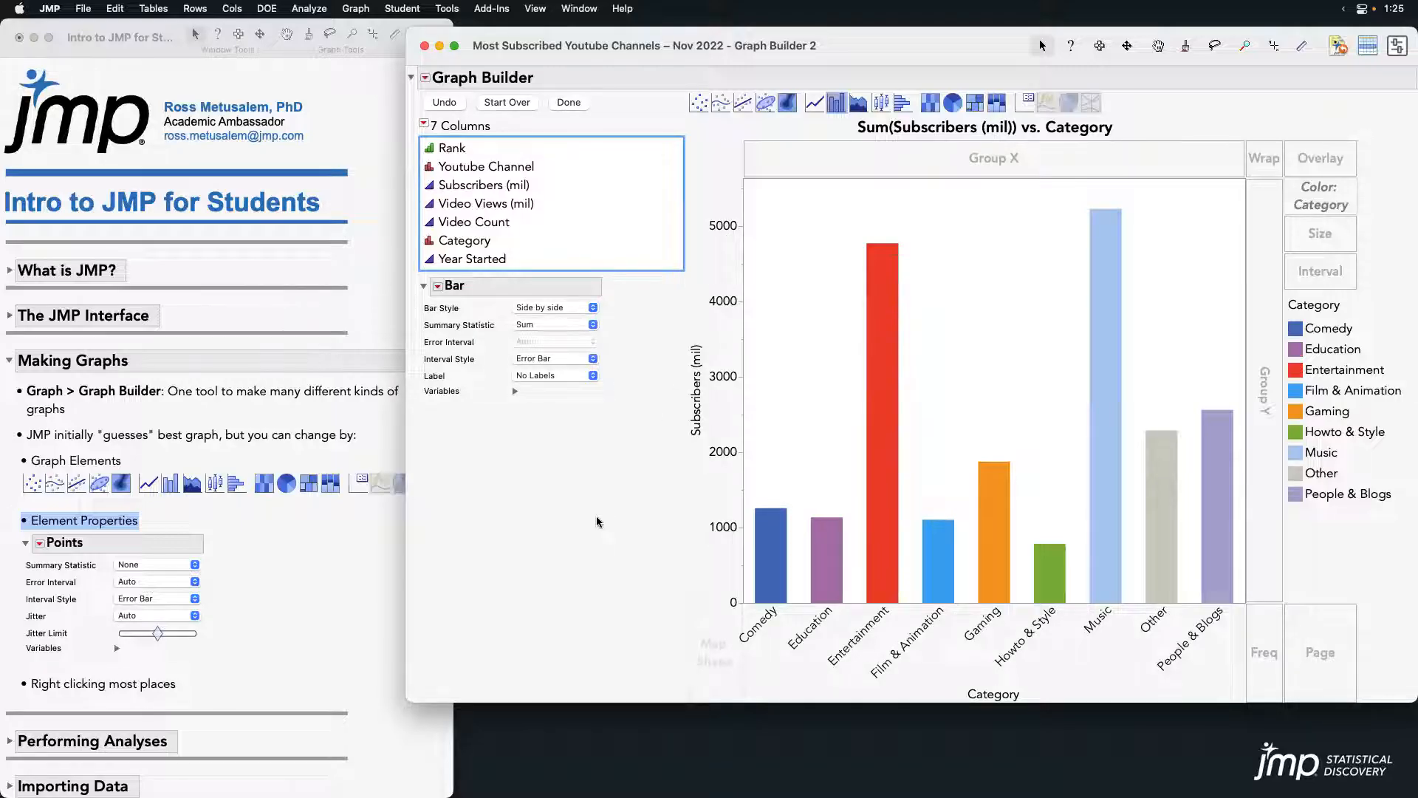
left_click(573, 325)
left_click(573, 221)
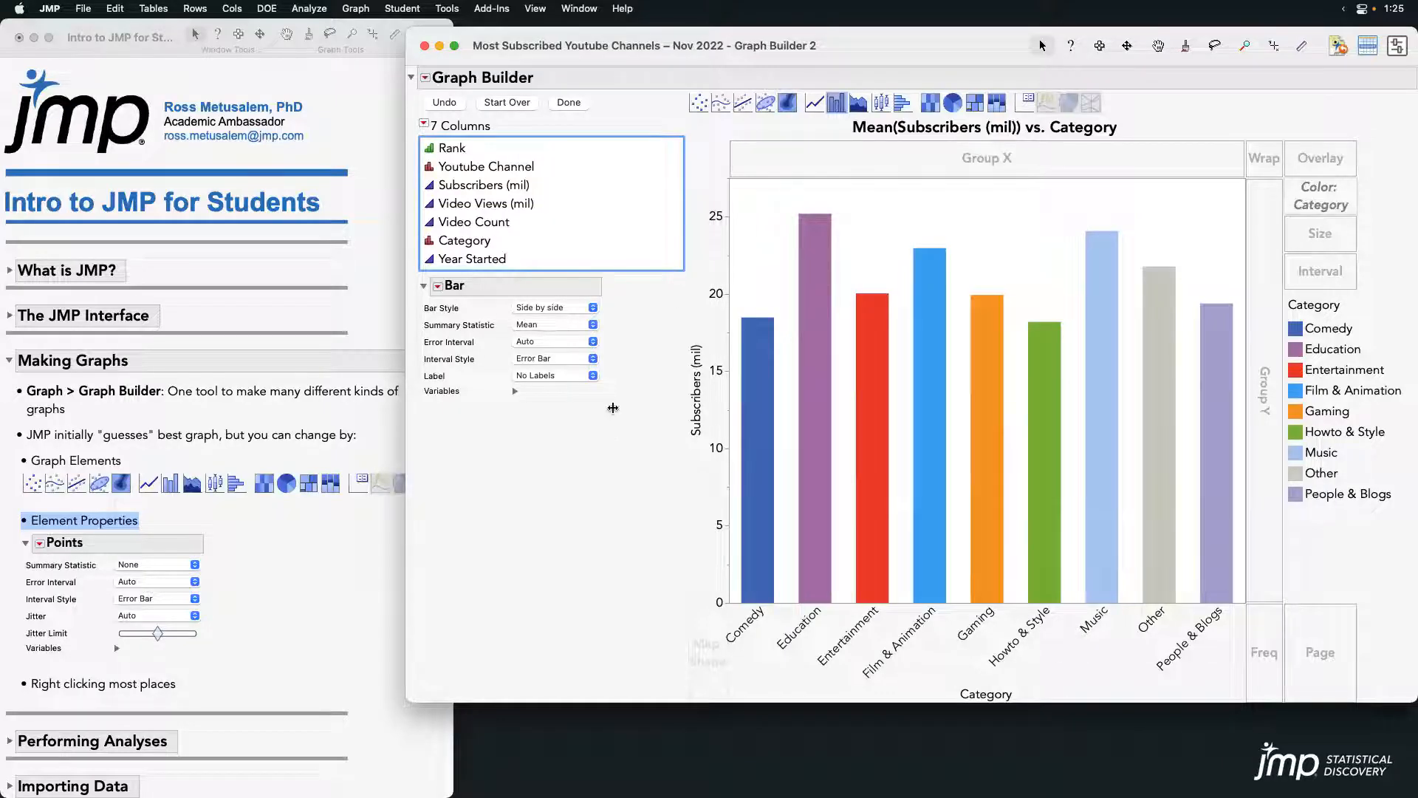
left_click(592, 323)
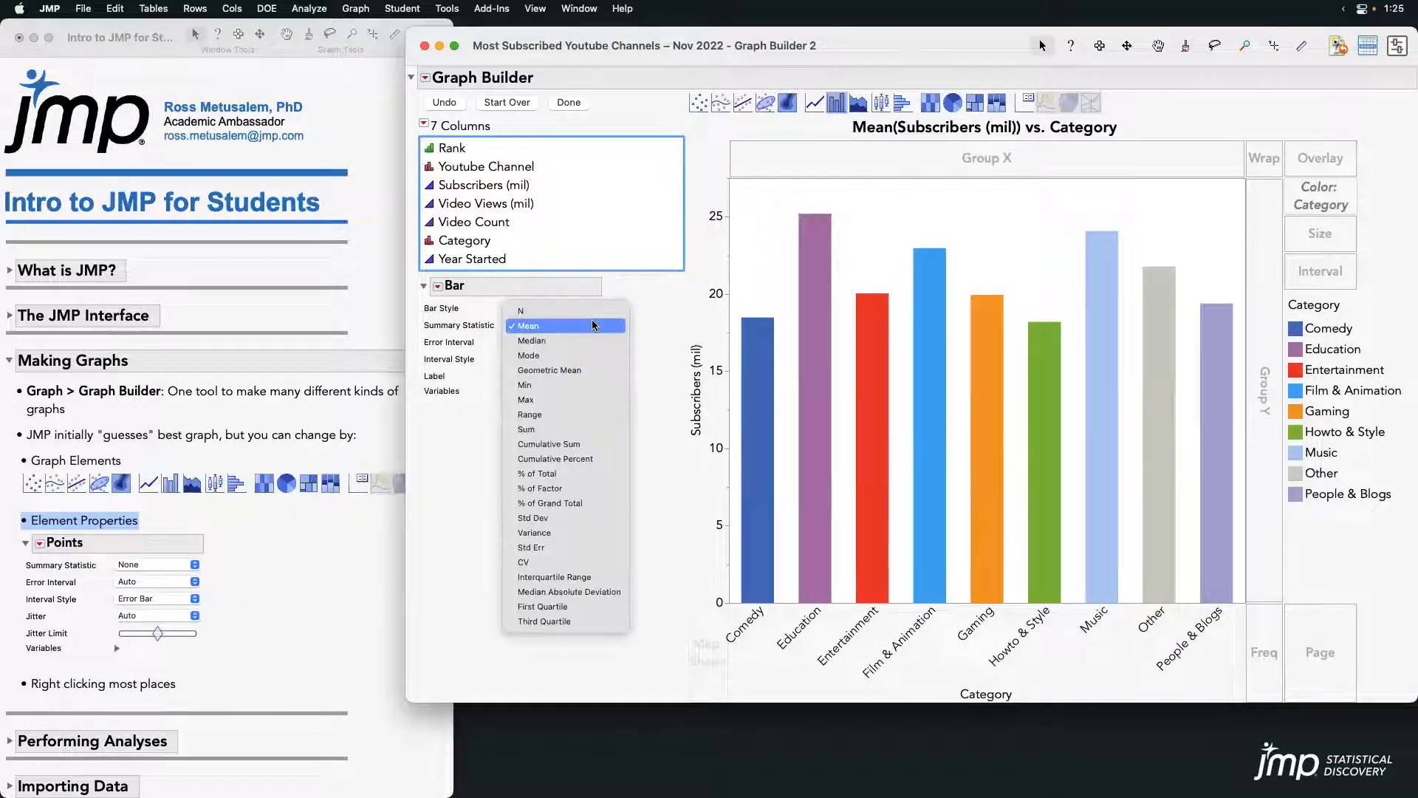
left_click(595, 429)
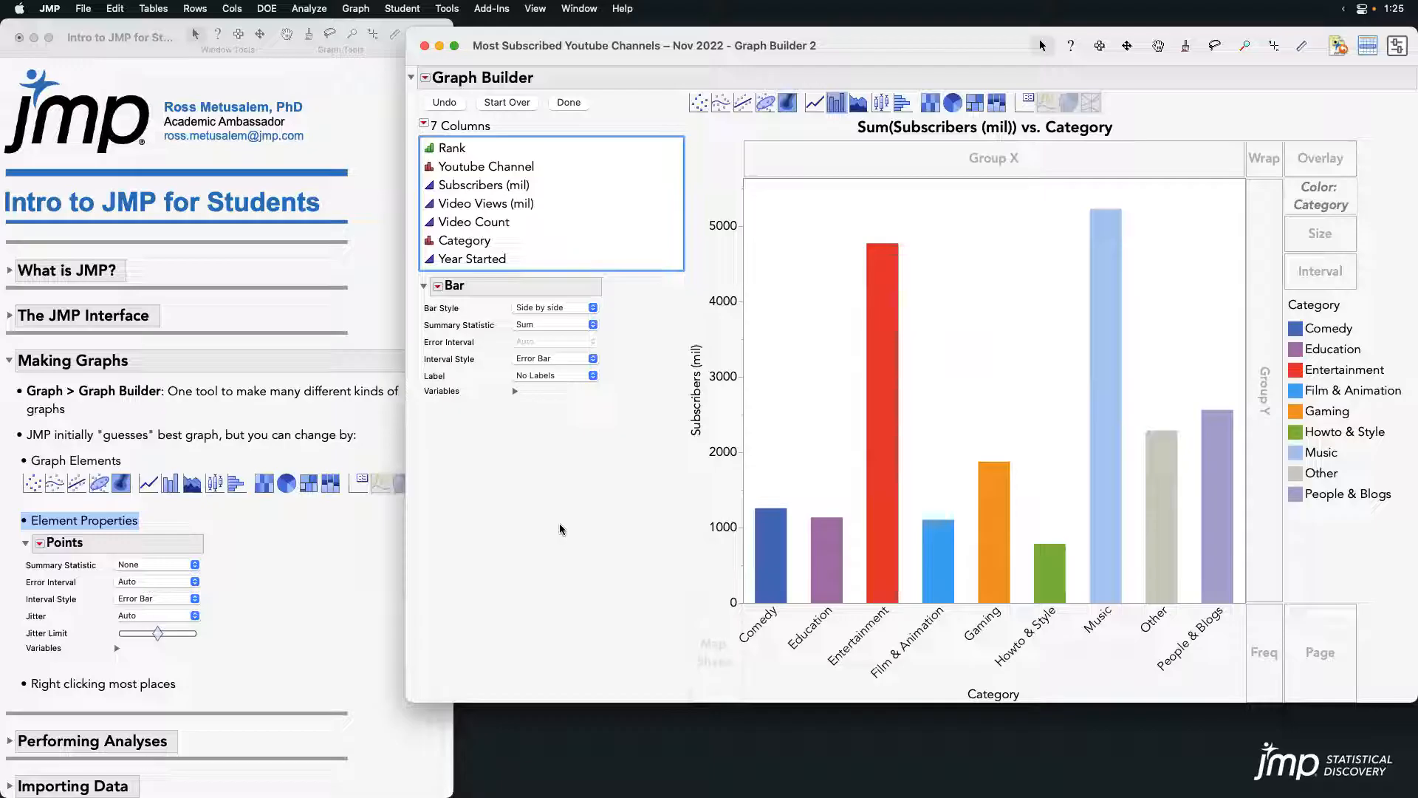
- Highlight the outline bullets on JMP's initial guess, Graph Elements and Element Properties in turn, and bring Graph Builder back to the front
left_click(358, 568)
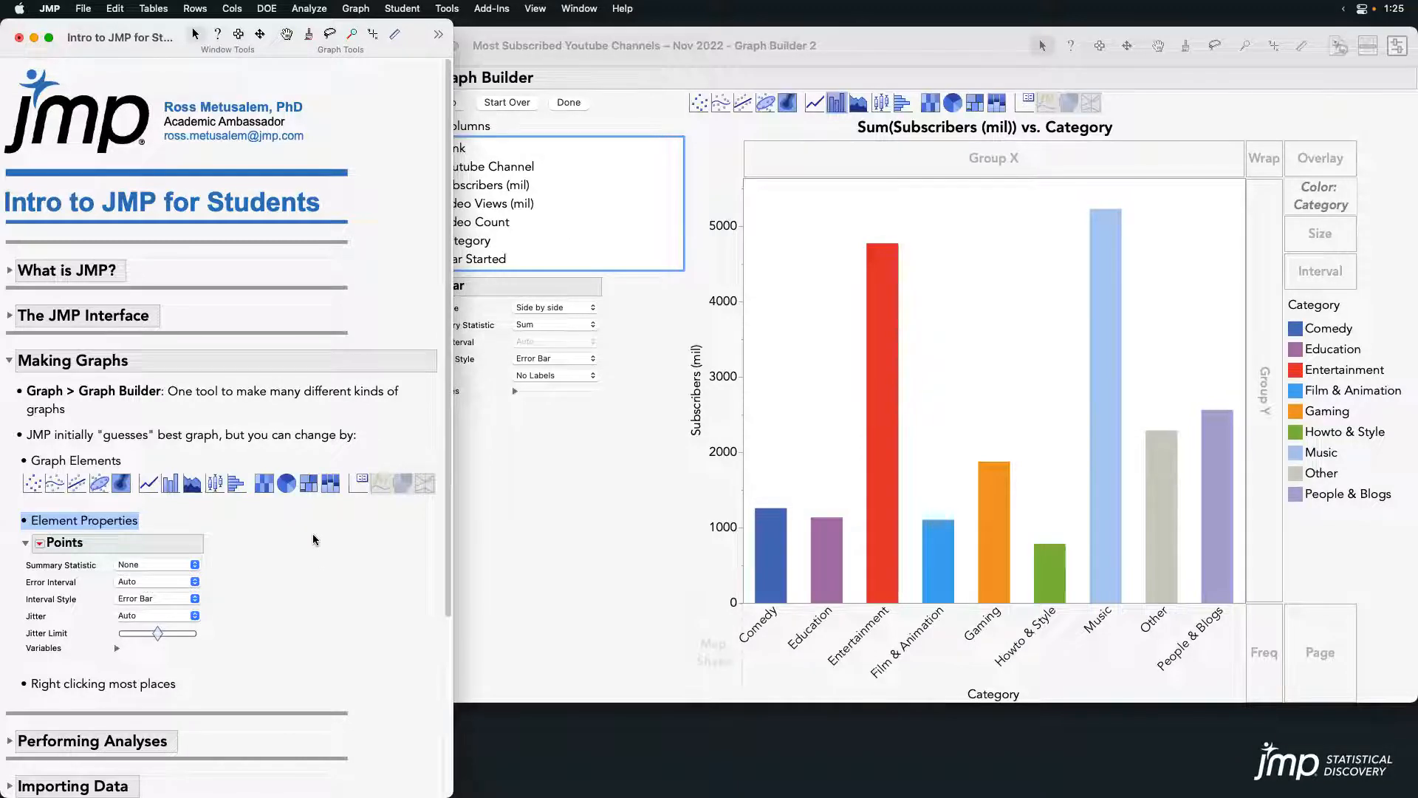
left_click(293, 440)
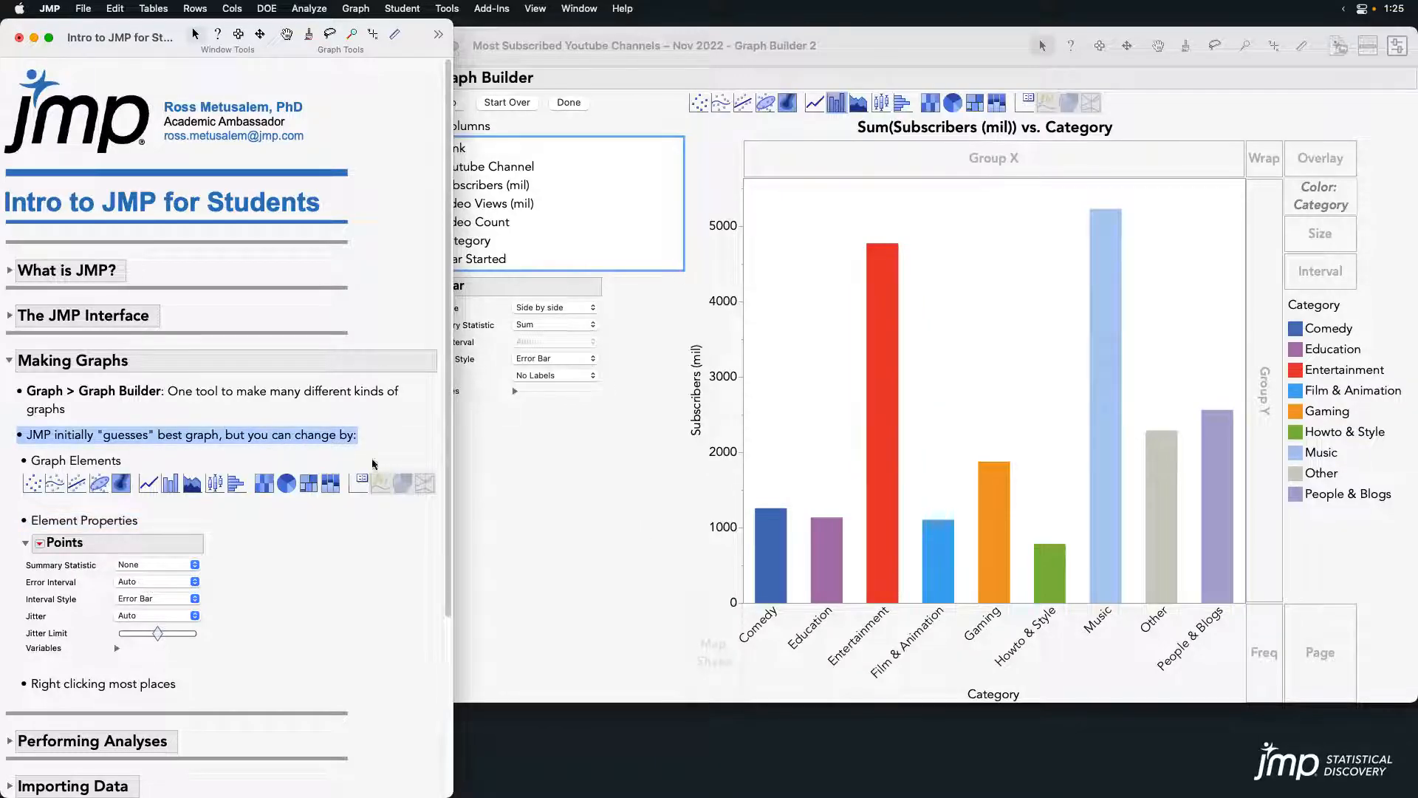
left_click(100, 463)
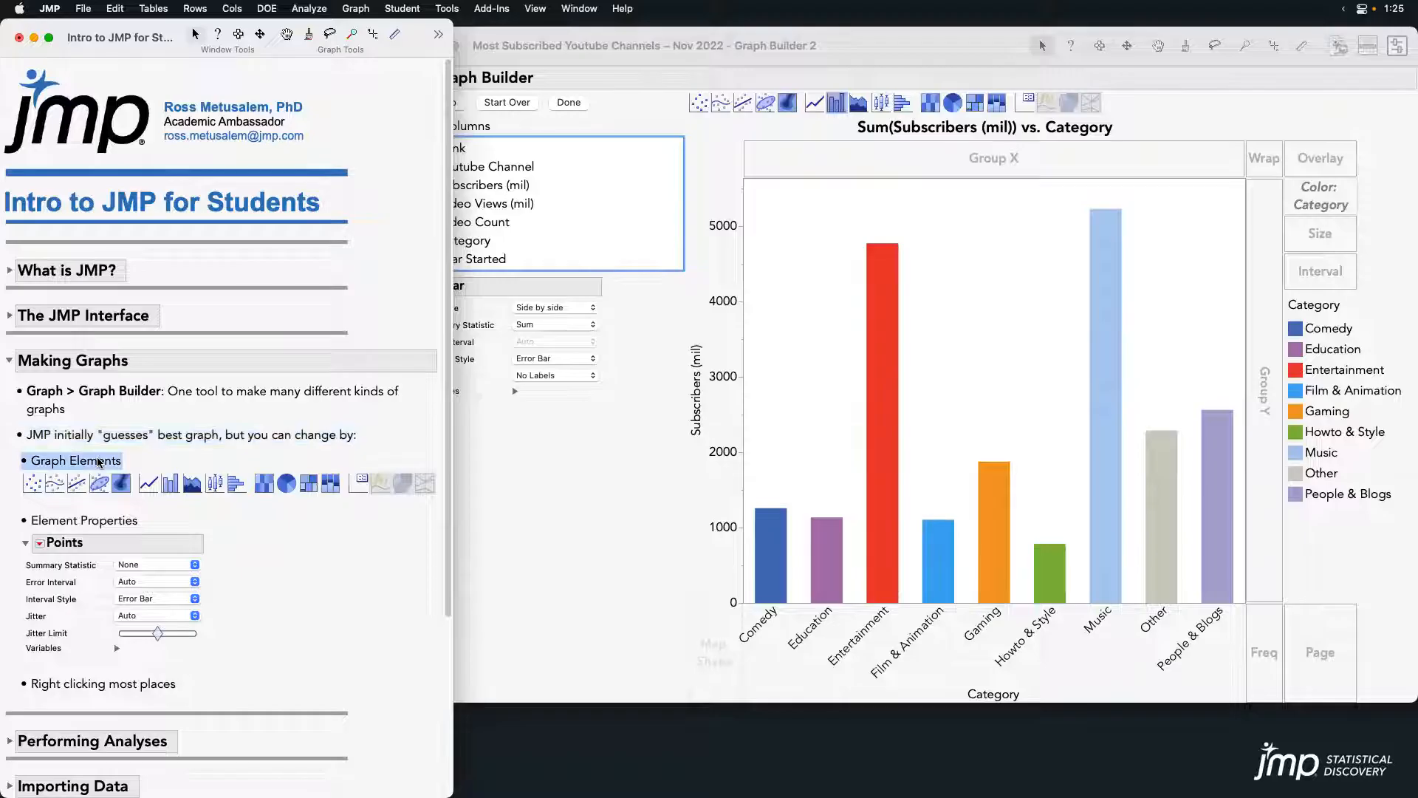
left_click(110, 522)
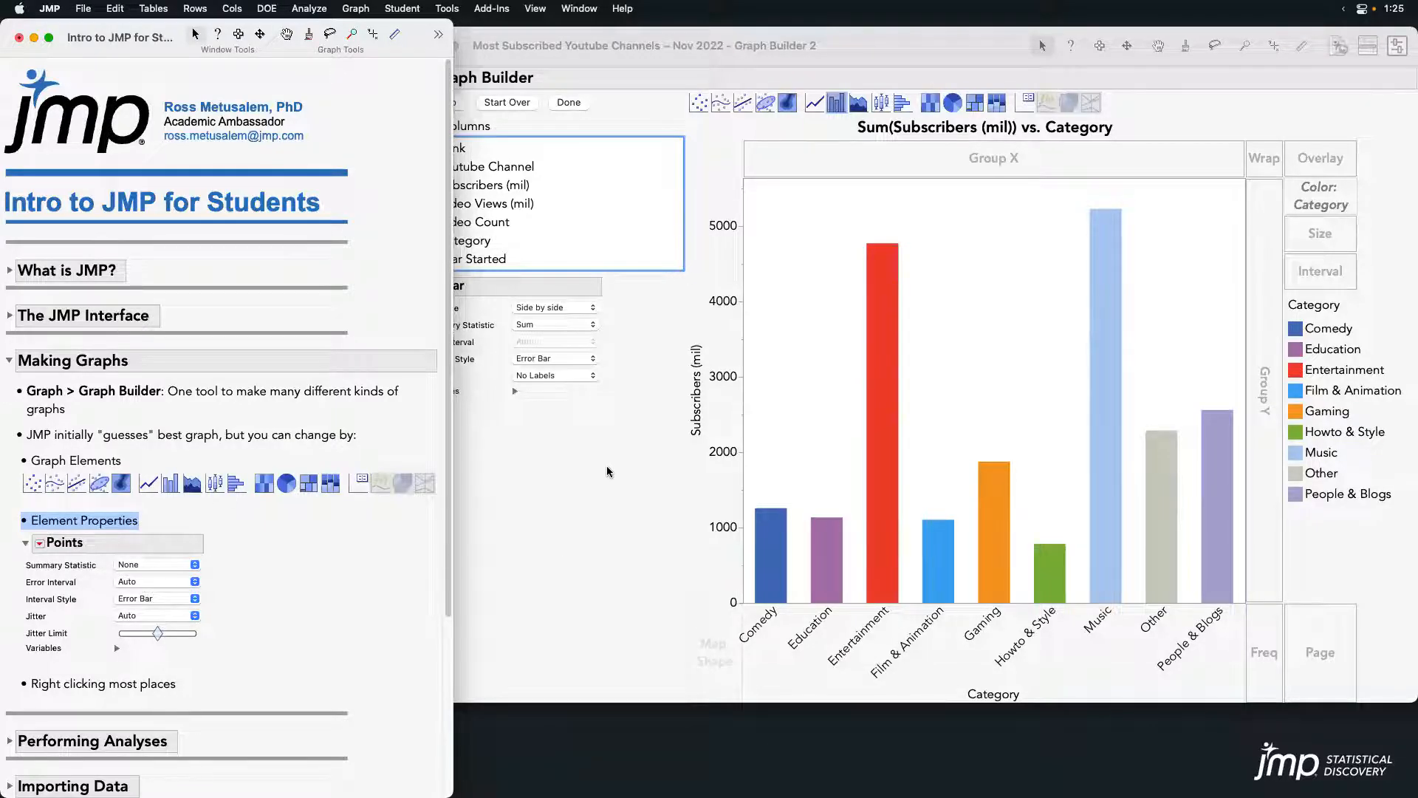
left_click(607, 488)
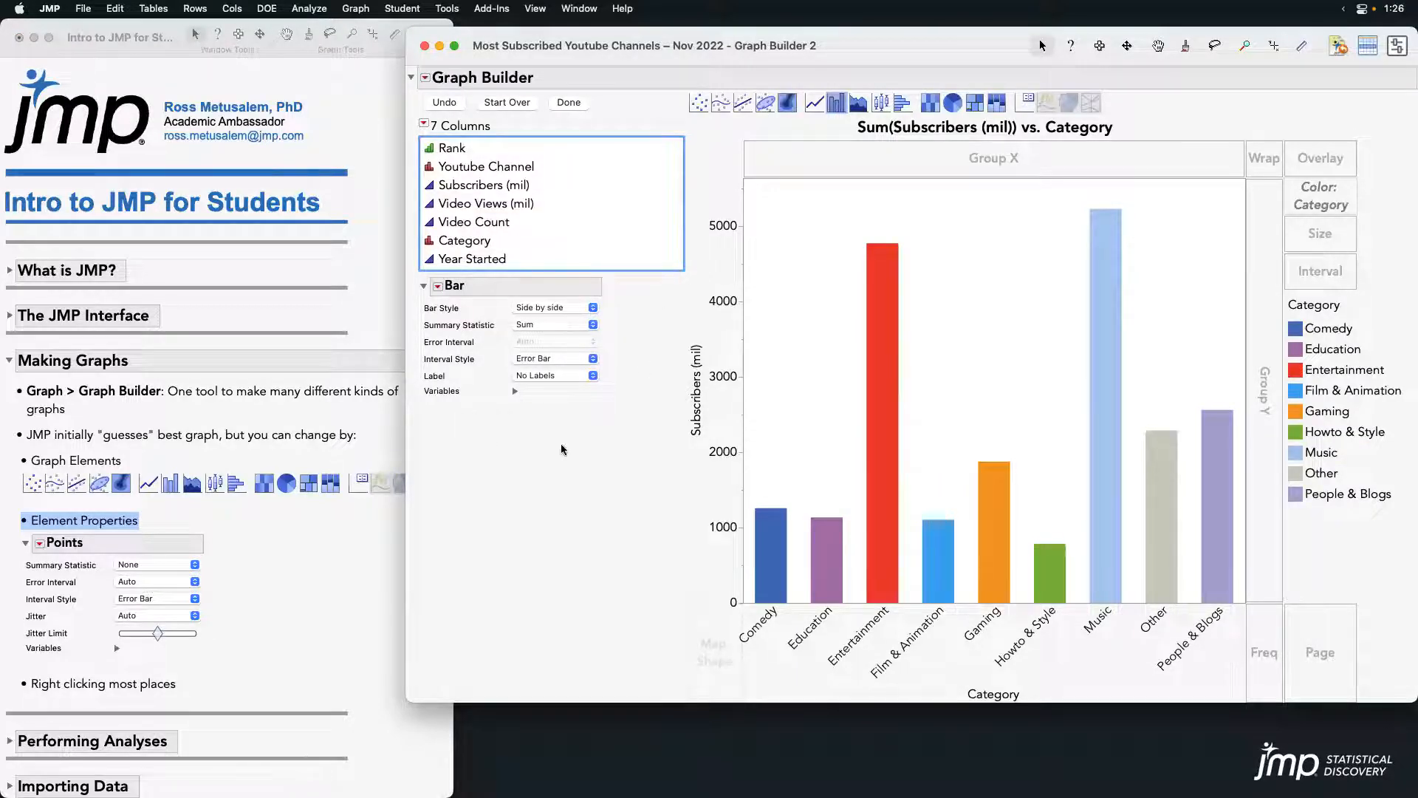
- Highlight the "Right clicking most places" bullet in the outline and return to Graph Builder
left_click(403, 570)
left_click(152, 689)
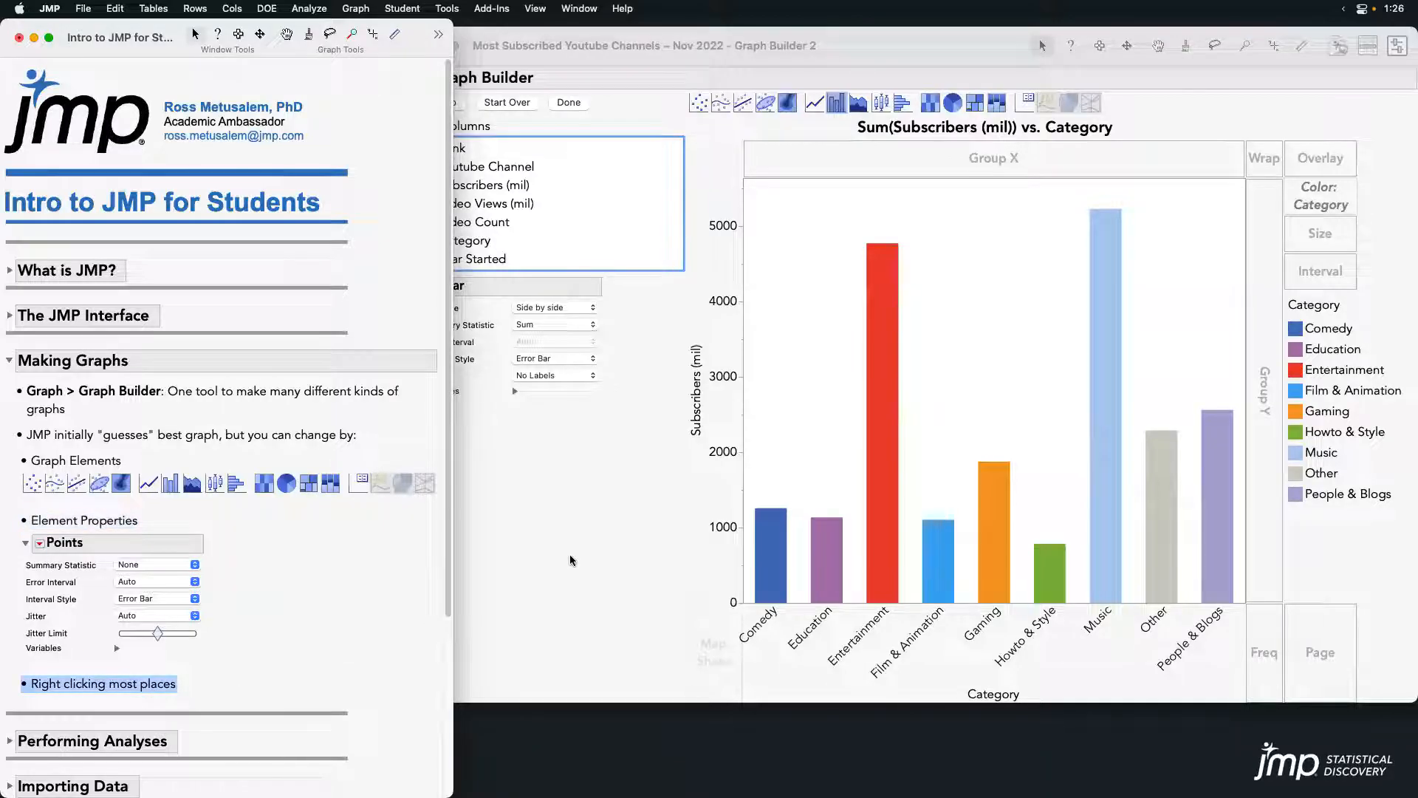
left_click(583, 522)
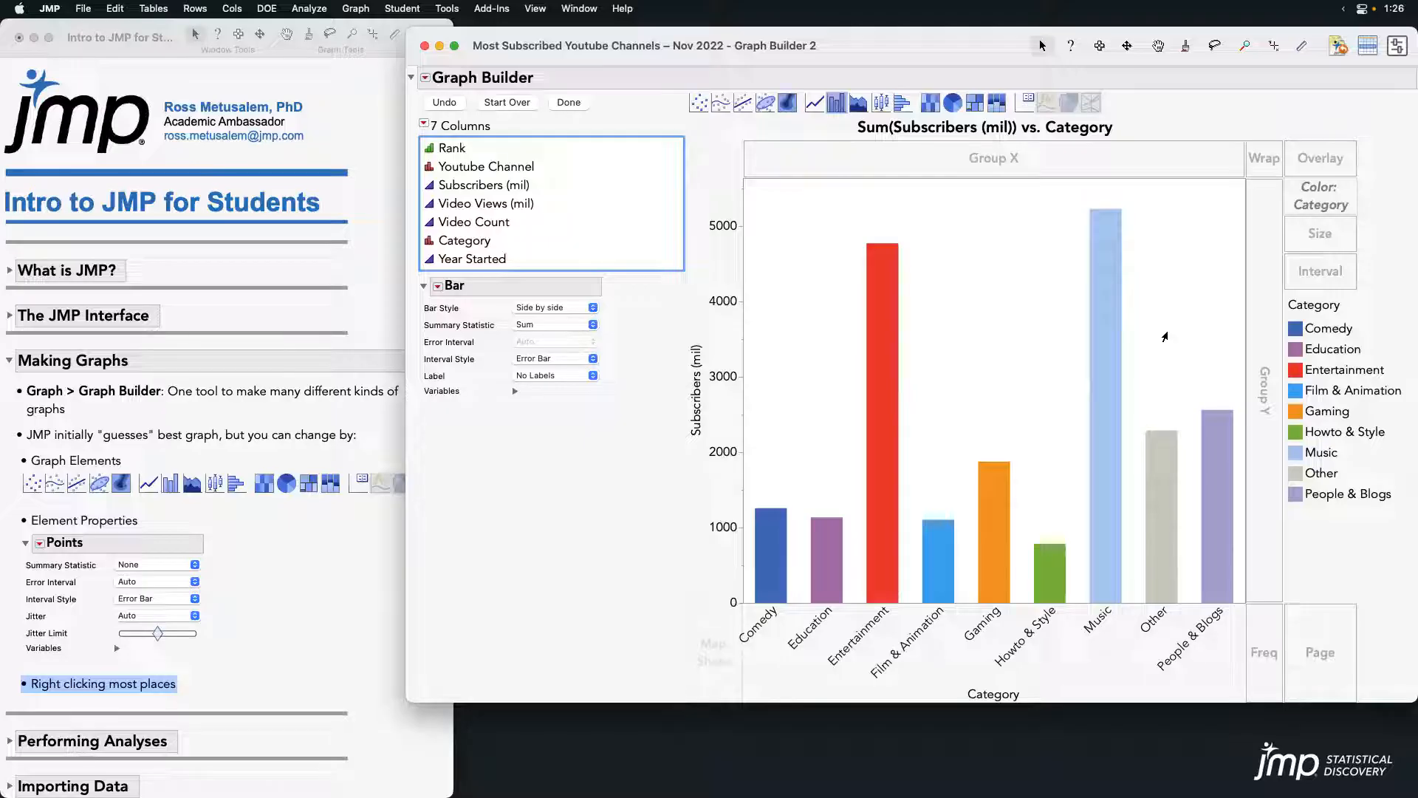
- Change the fill color of the Music category to purple from the legend
right_click(1300, 455)
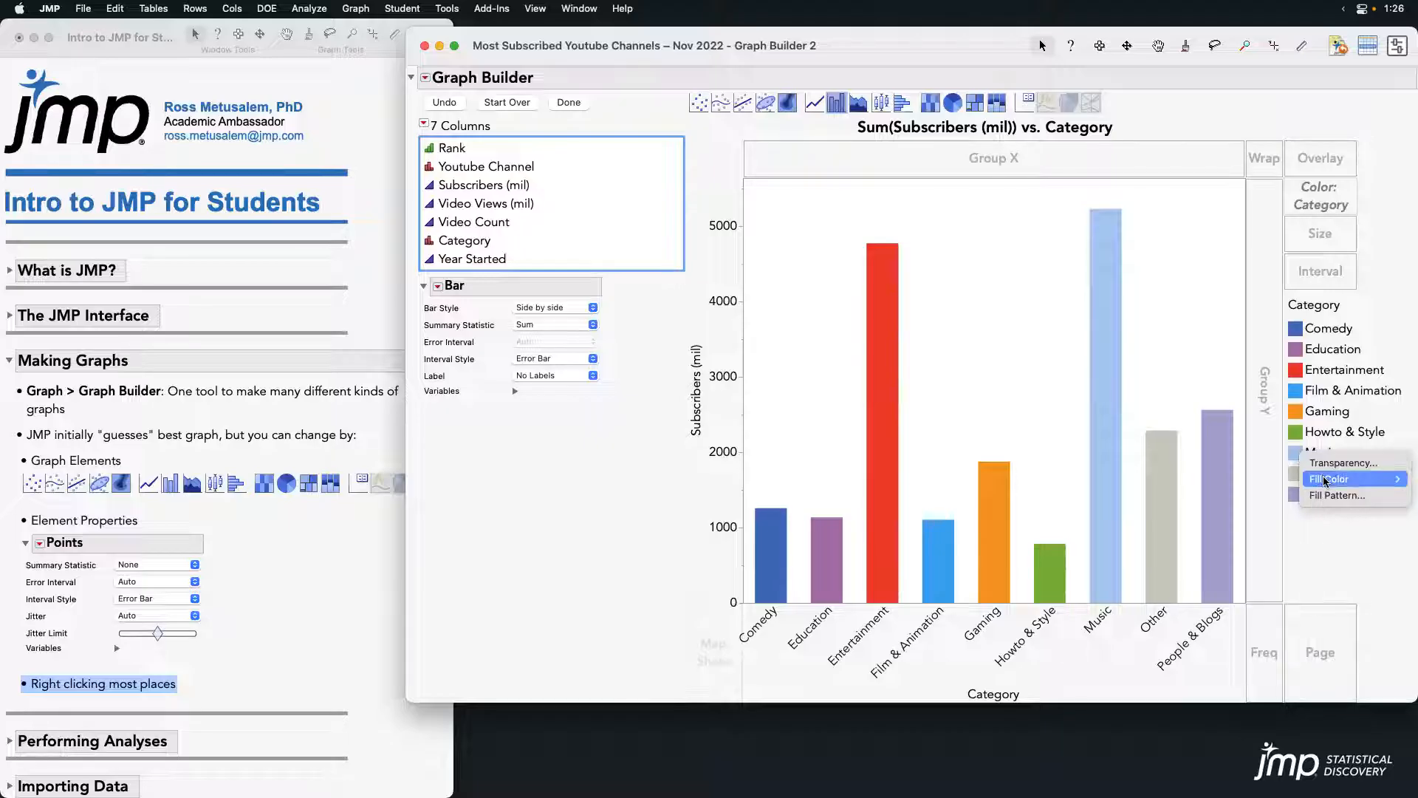
mouse_move(1322, 477)
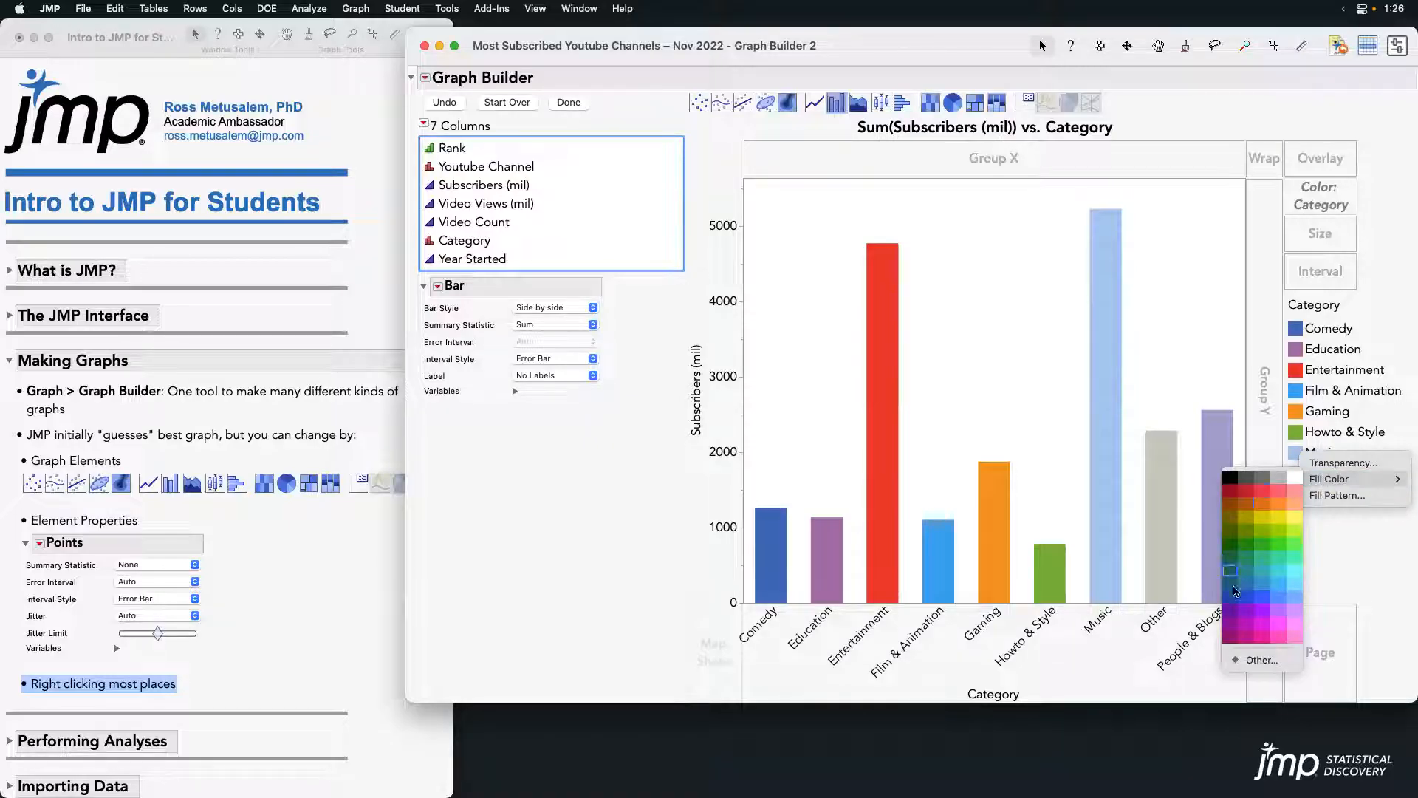
left_click(1245, 612)
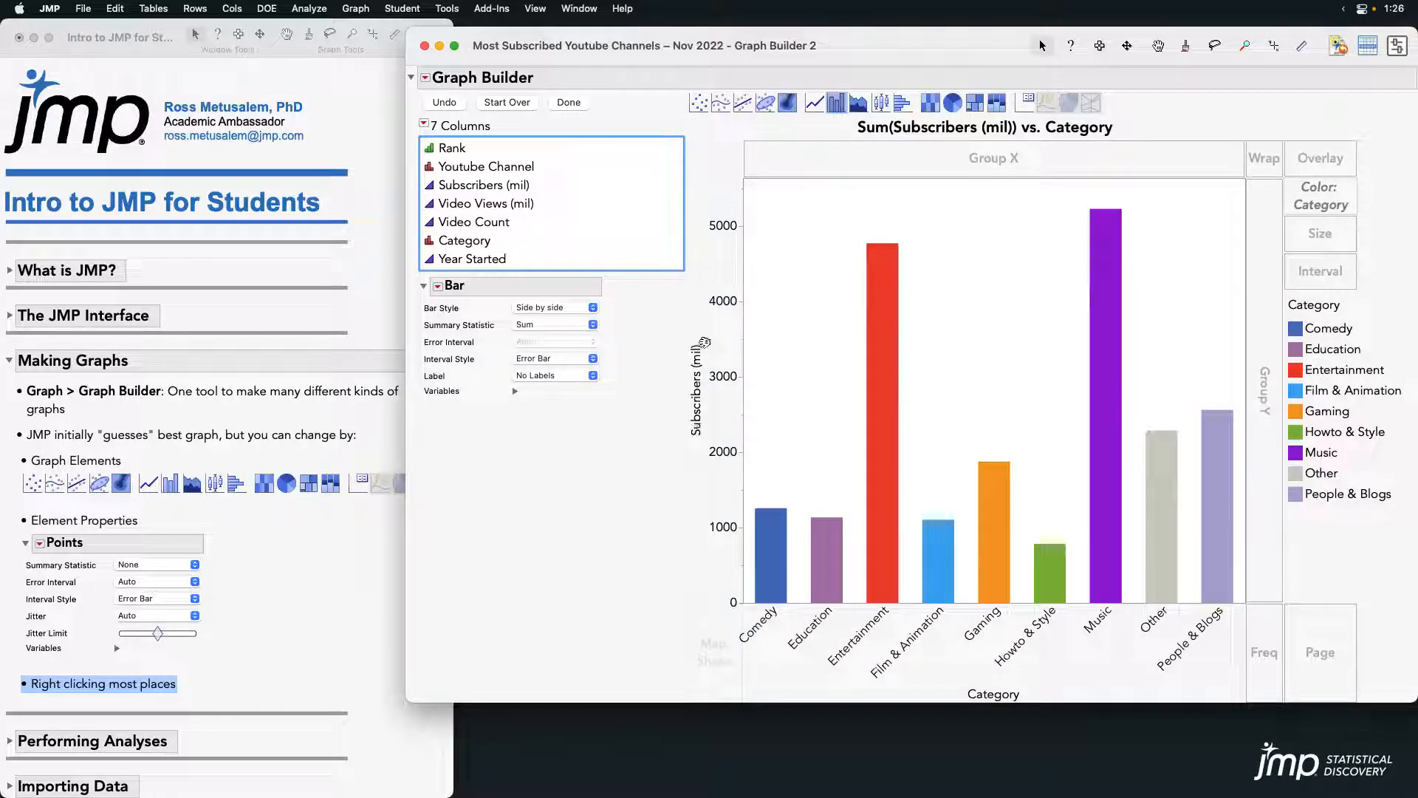
- Open the axis settings of the Subscribers (mil) axis to view the available options, and cancel the dialog
right_click(728, 286)
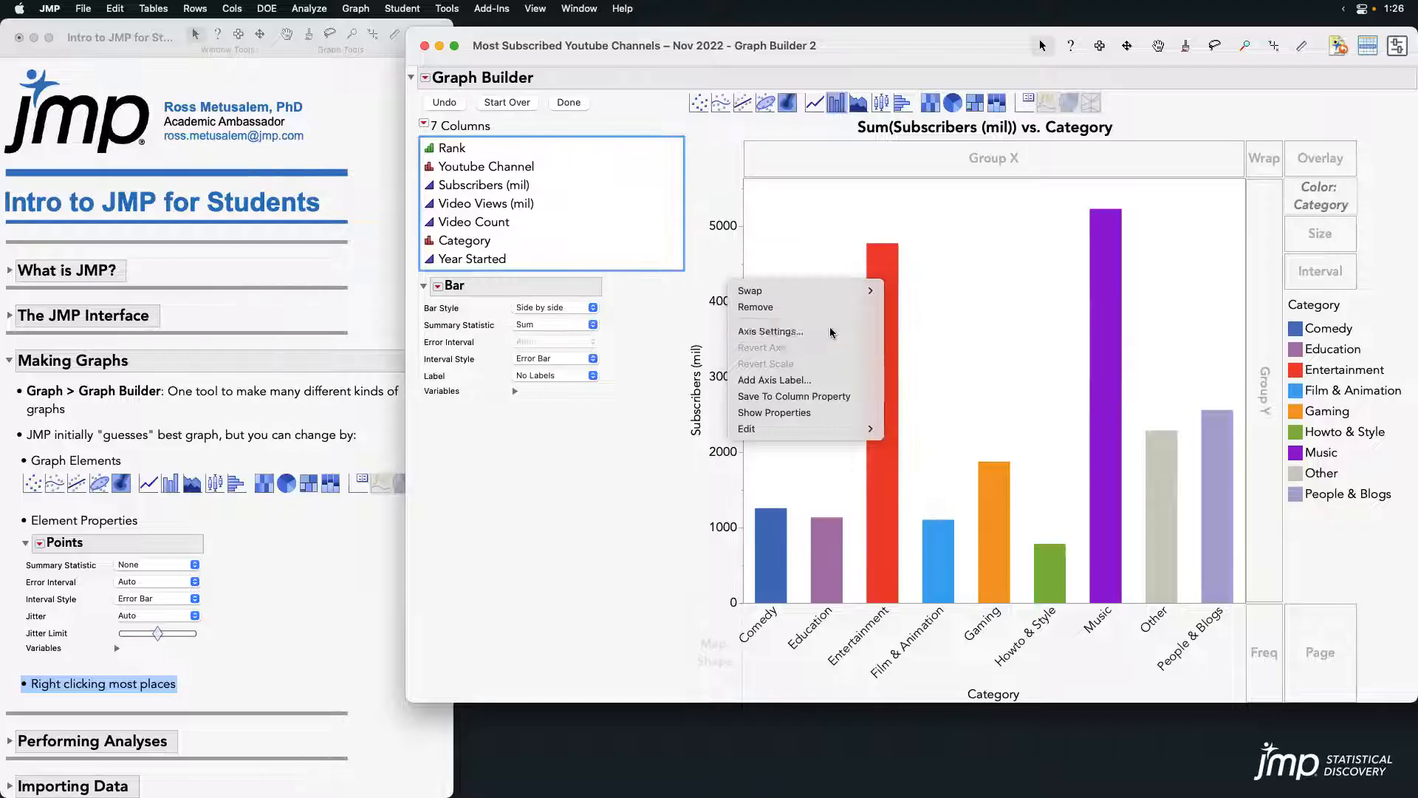
left_click(831, 331)
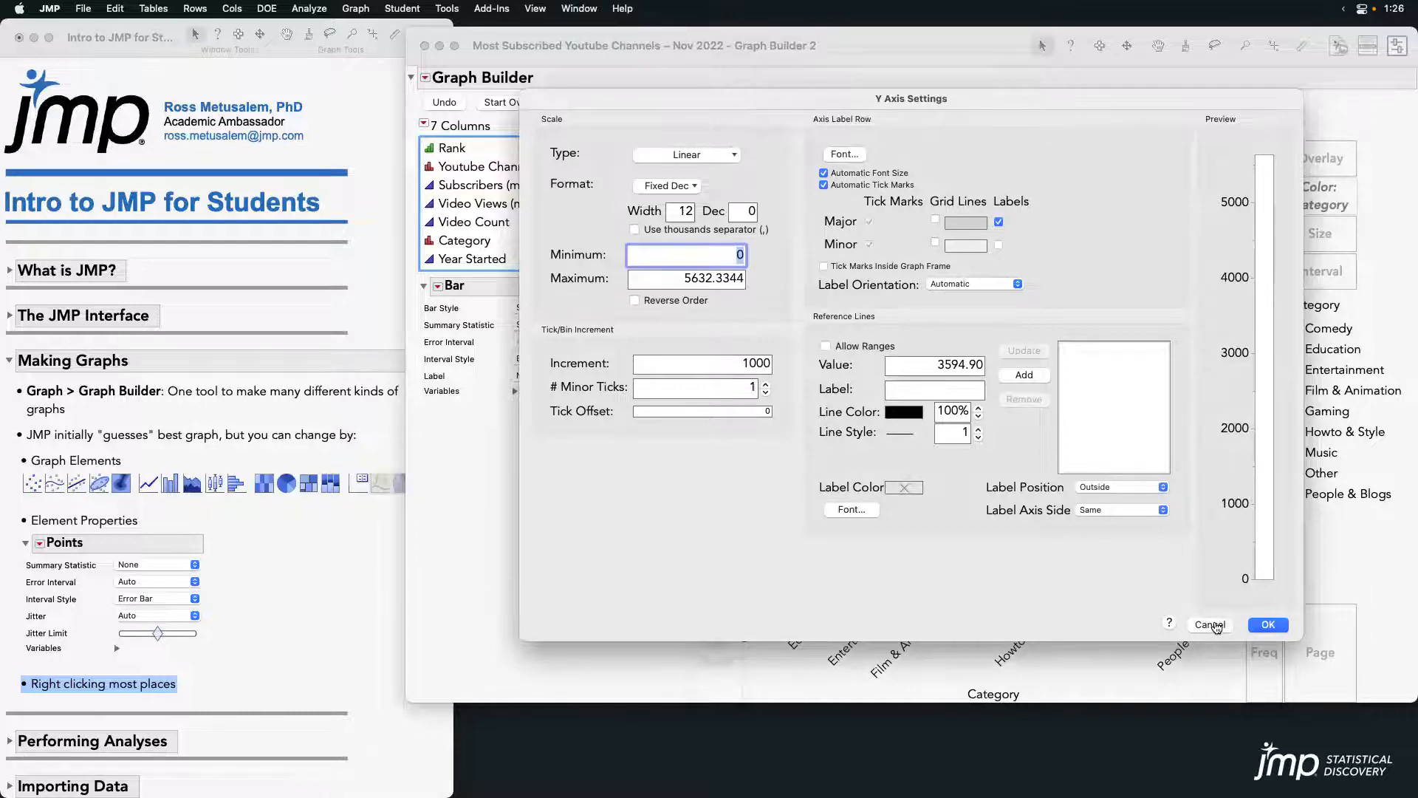
left_click(1214, 626)
left_click(505, 557)
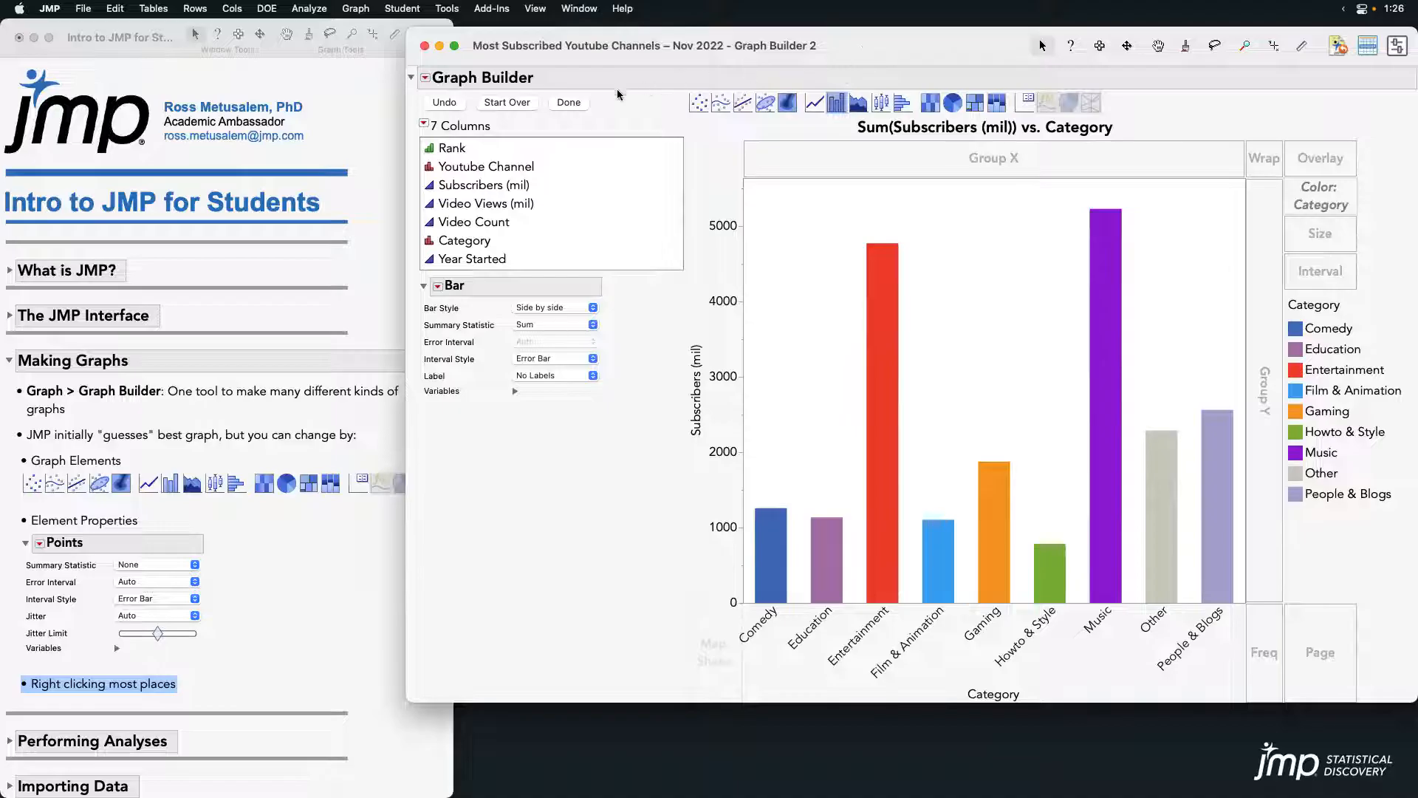
- Finish the bar graph to show it without the building controls, and close its window
left_click(570, 103)
left_click_drag(668, 64, 788, 45)
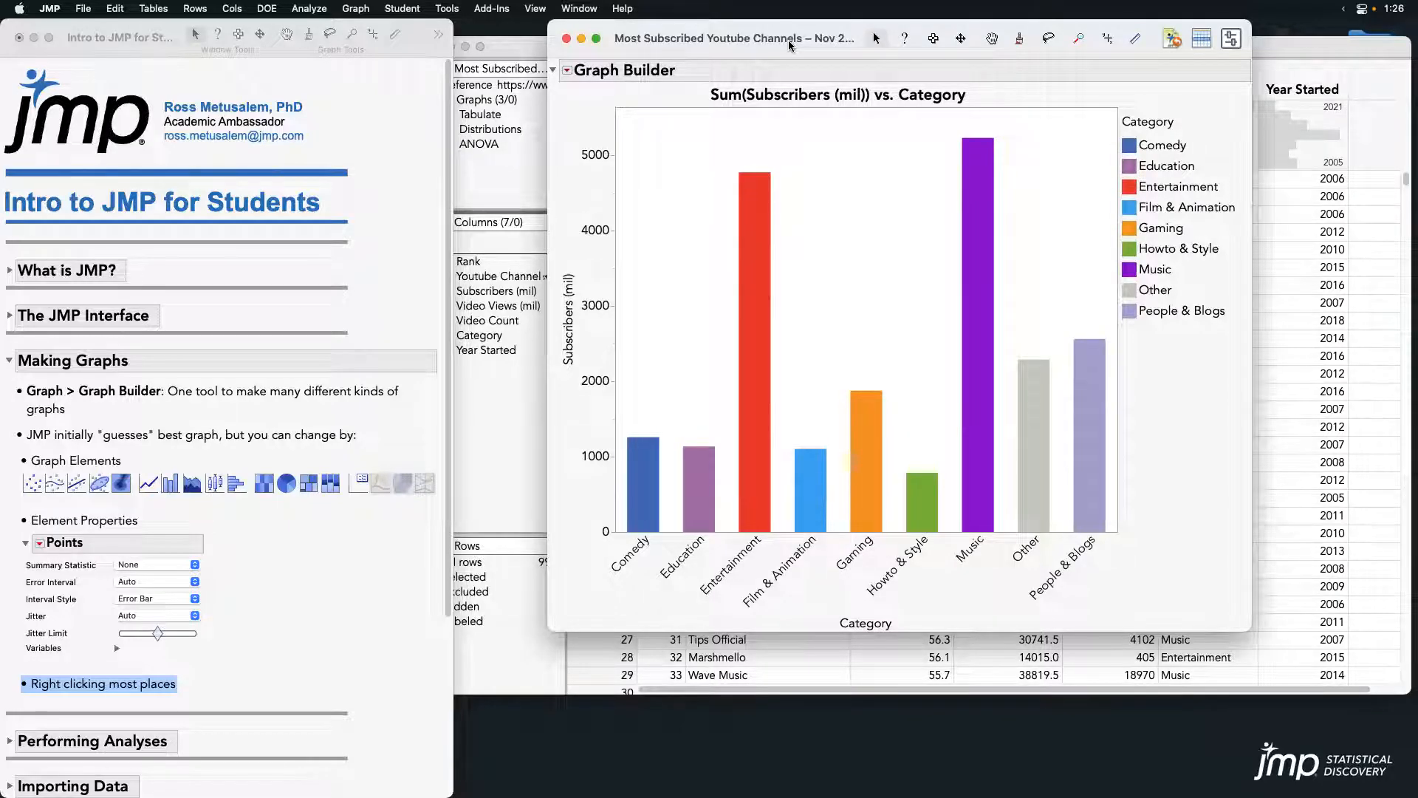
left_click(566, 40)
- Start a new Graph Builder graph with Category on the X axis and Subscribers (mil) on the Y axis
left_click(356, 8)
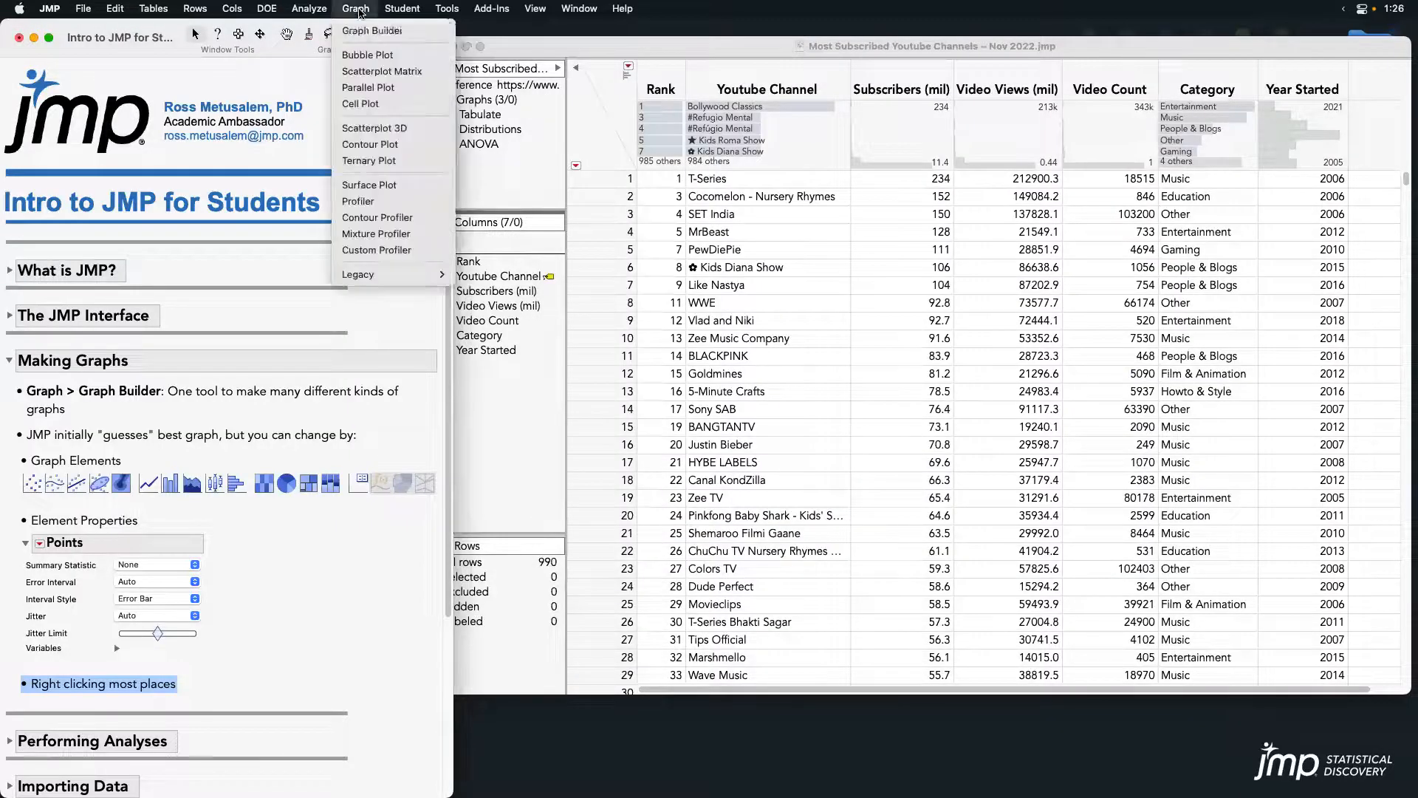
left_click(871, 147)
left_click_drag(678, 118, 858, 33)
left_click_drag(521, 233, 886, 442)
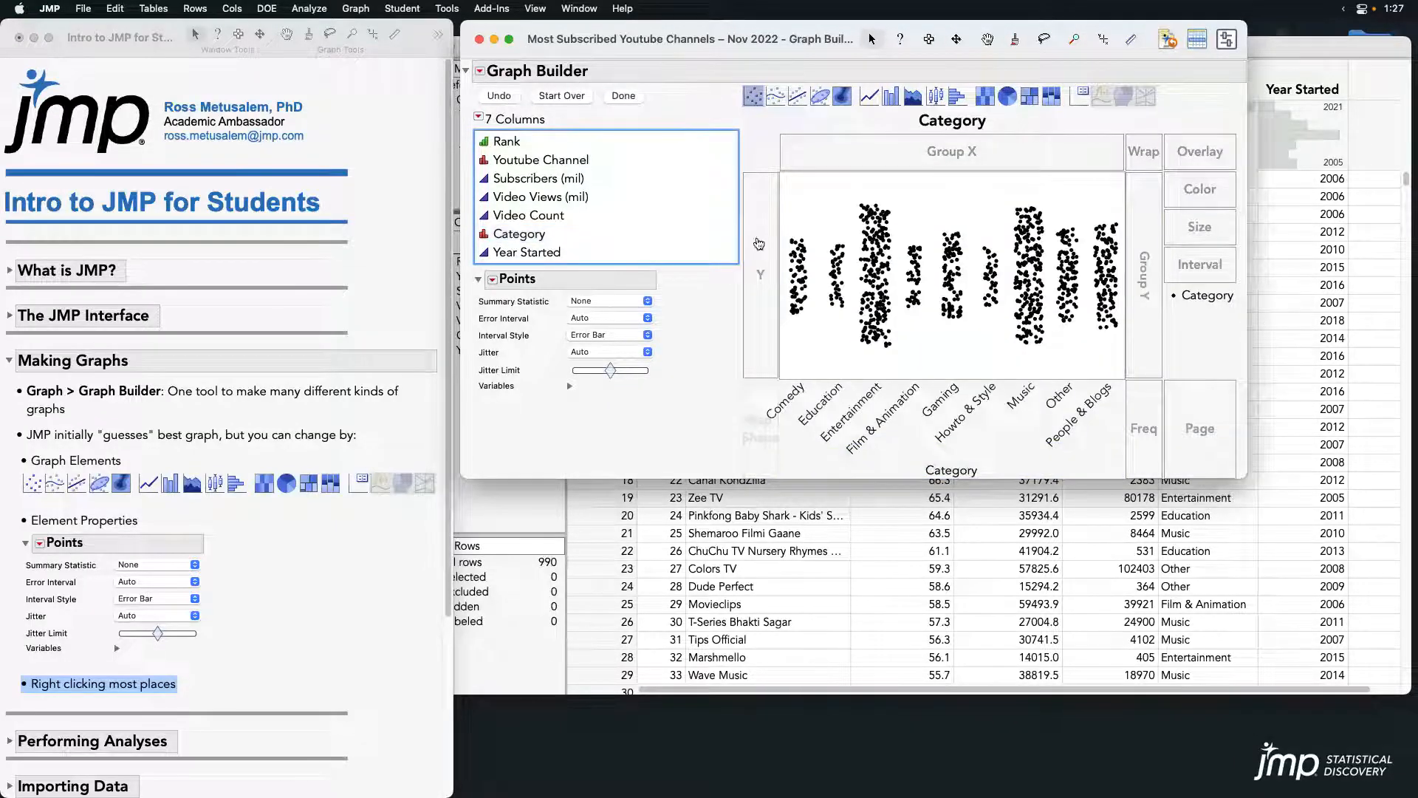
left_click(665, 178)
left_click(694, 197, "shift")
left_click_drag(700, 214, 761, 265)
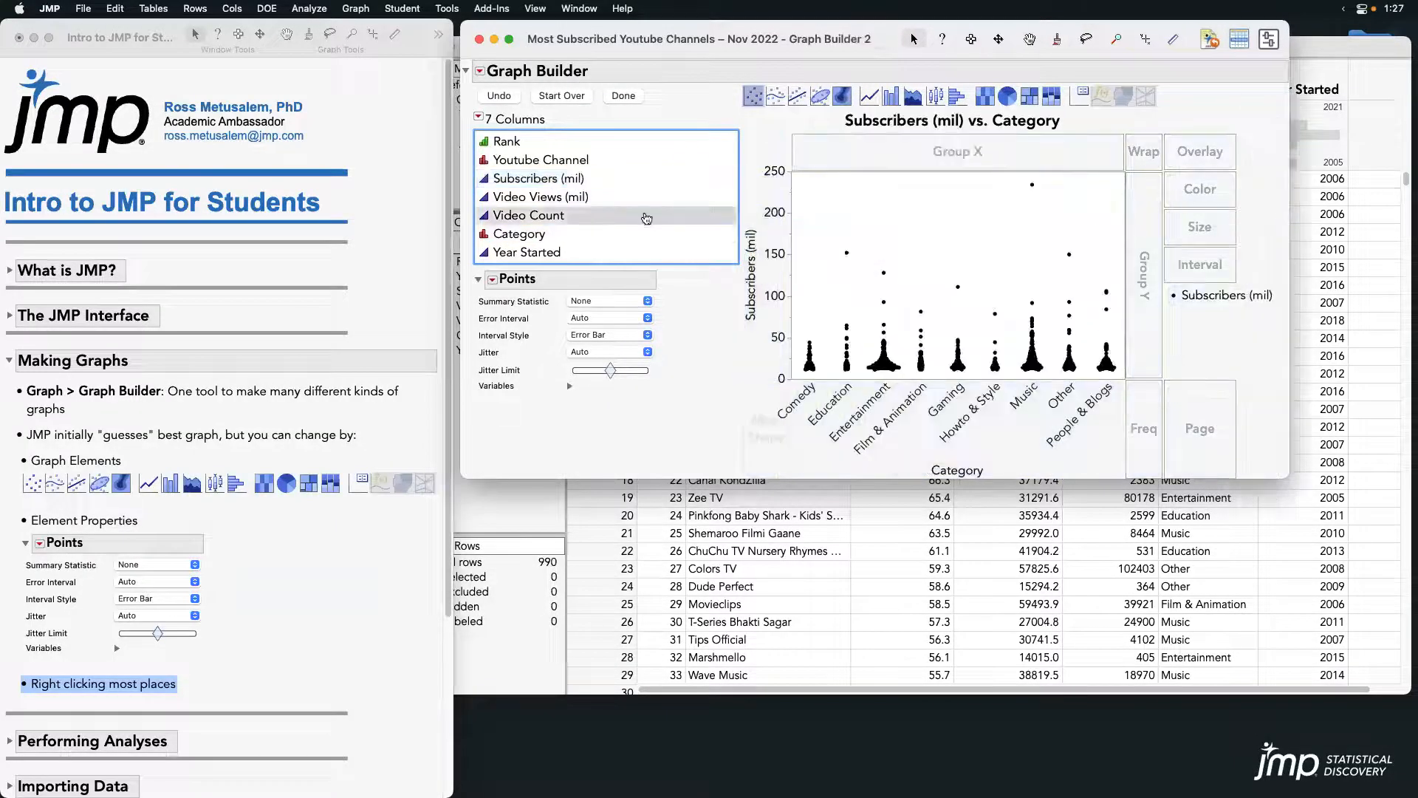
- Turn the graph into bars colored by Category that show the Sum of Subscribers (mil), in an enlarged window
left_click_drag(520, 234, 1198, 190)
left_click(891, 96)
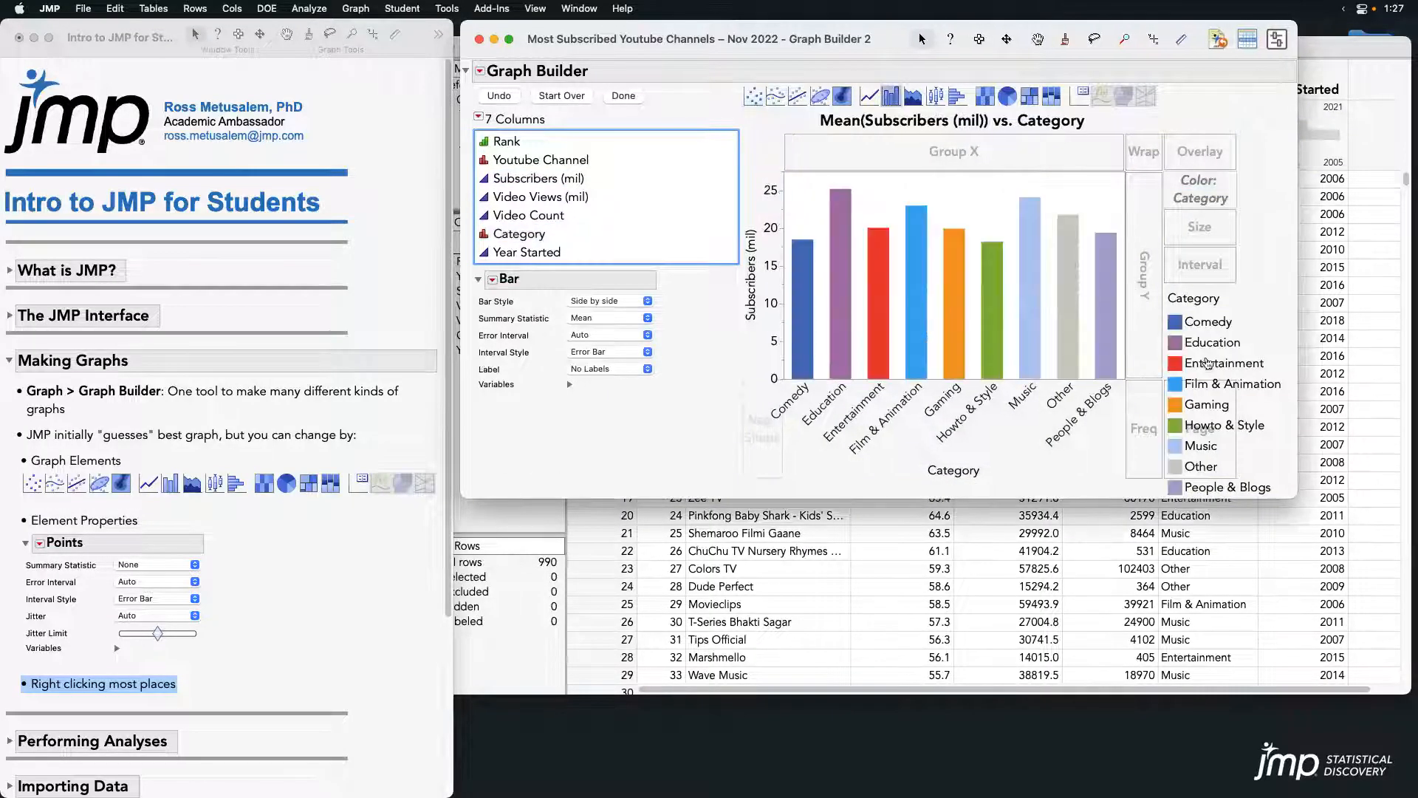
left_click_drag(1297, 519, 1372, 693)
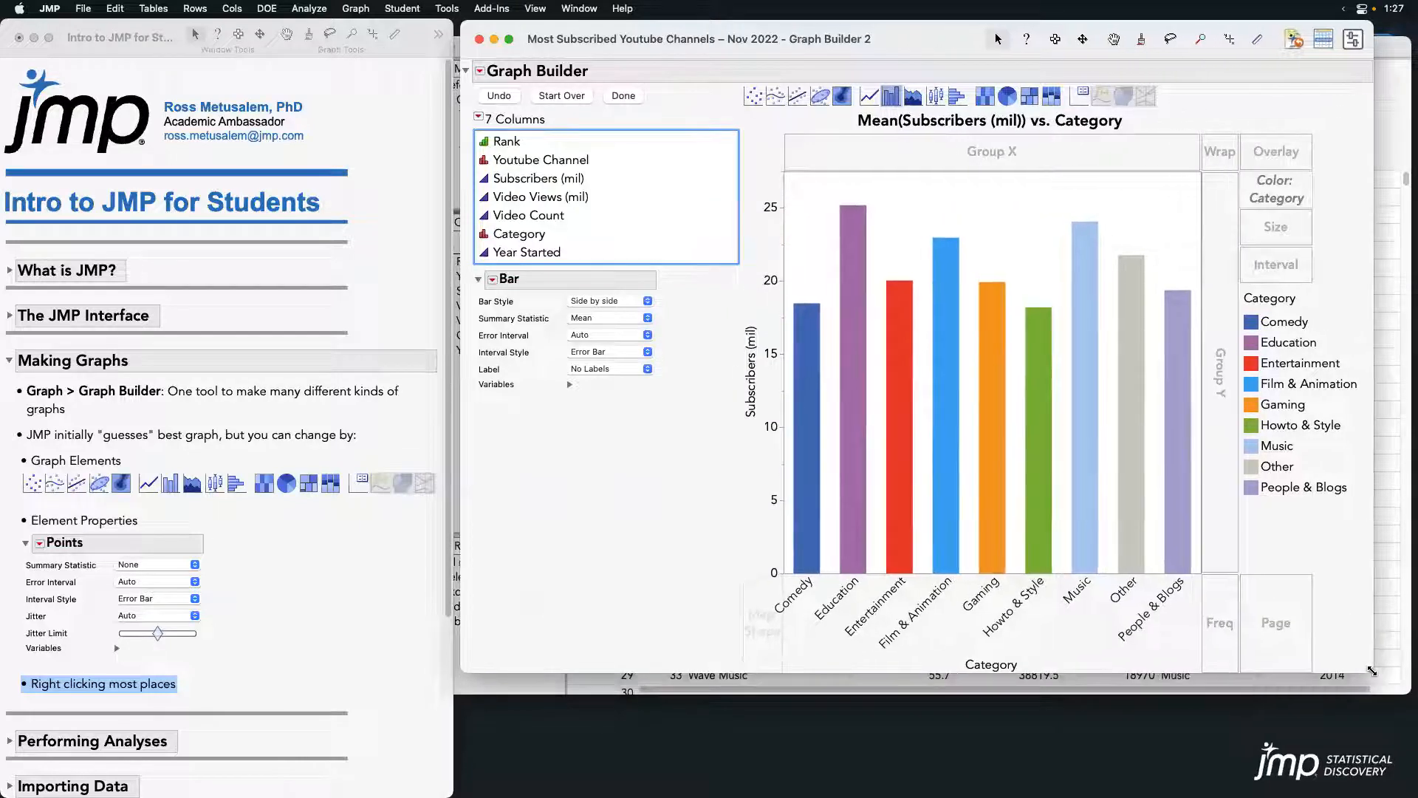
left_click(645, 318)
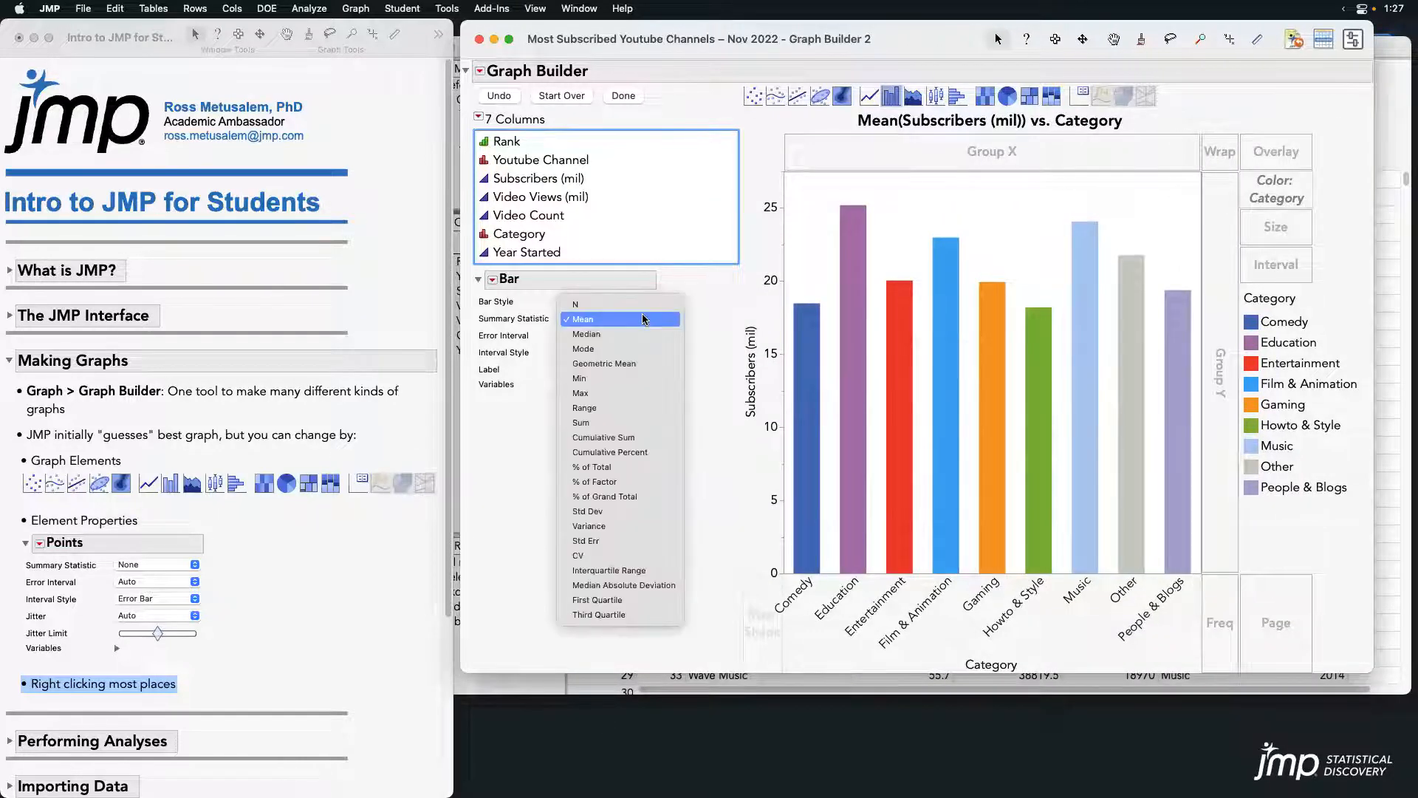
left_click(654, 422)
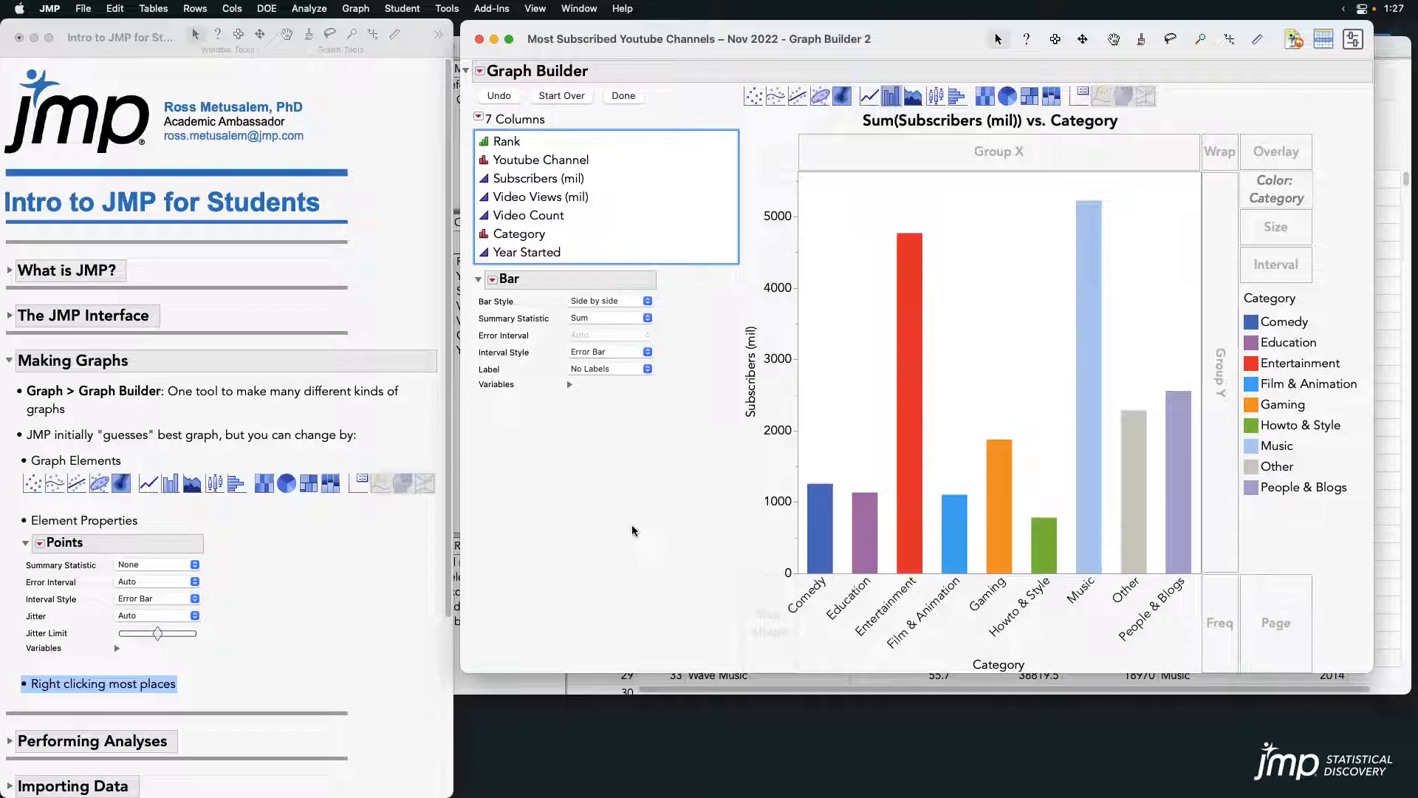
- Start the graph over and plot Subscribers (mil) against Video Count as points only, without the smoother line
left_click(564, 97)
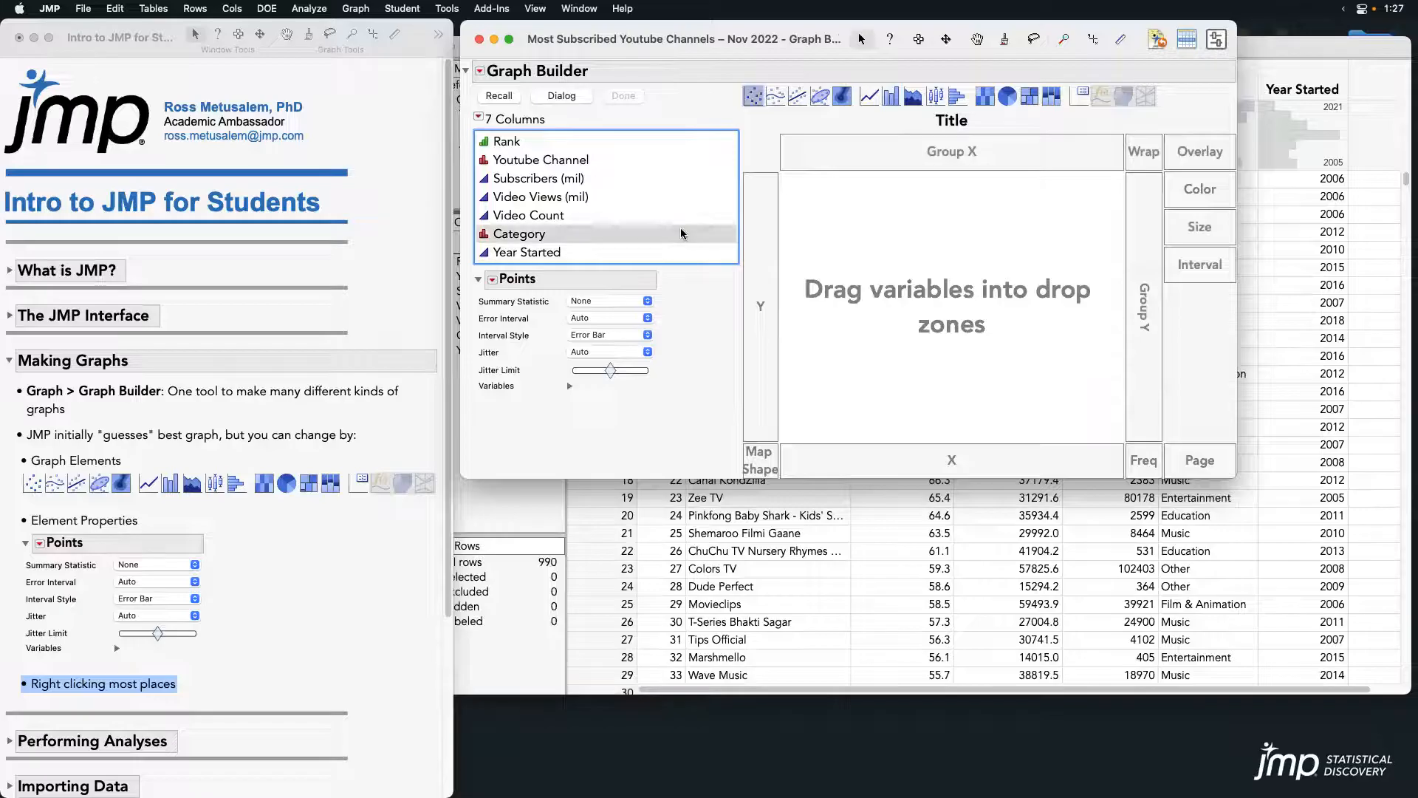
left_click_drag(550, 179, 761, 296)
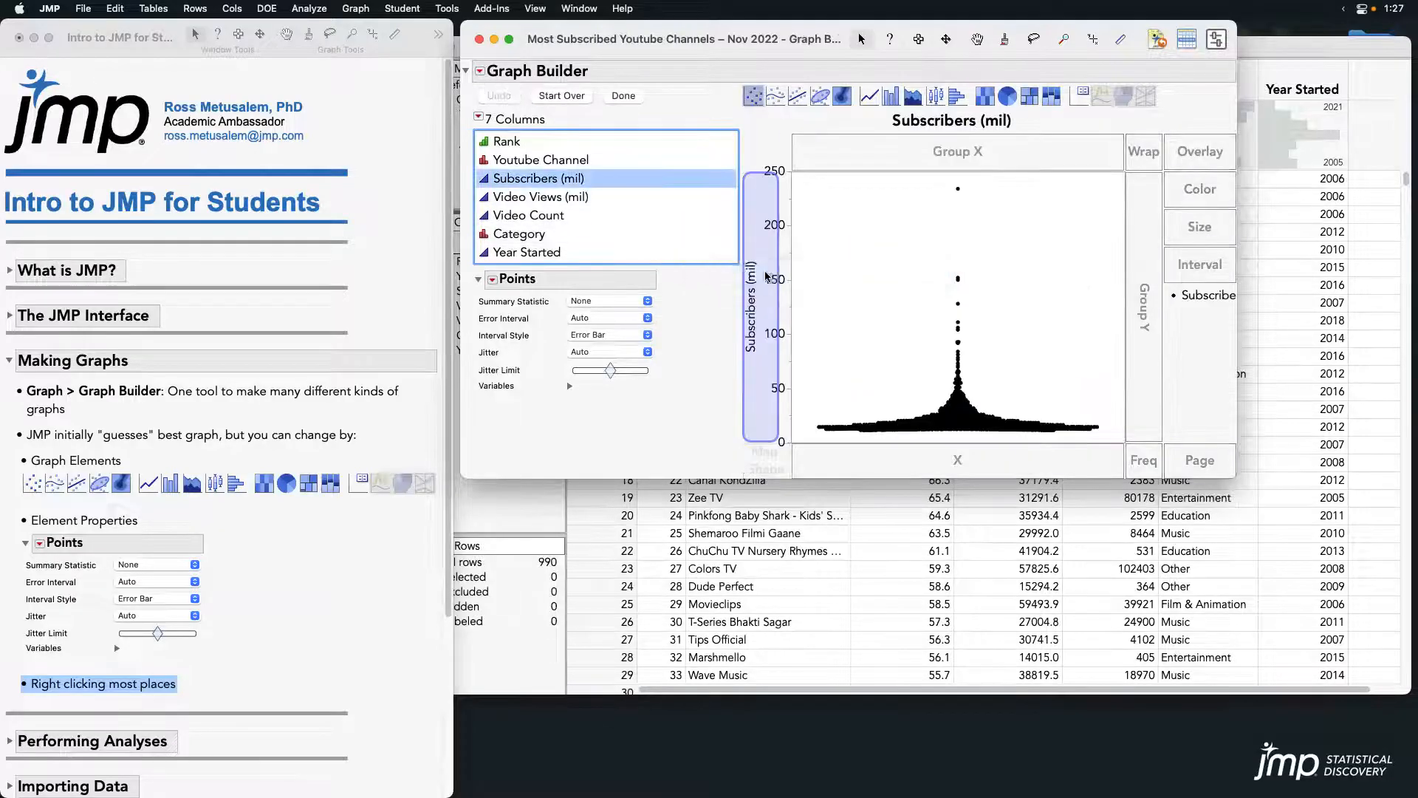
left_click_drag(539, 219, 968, 470)
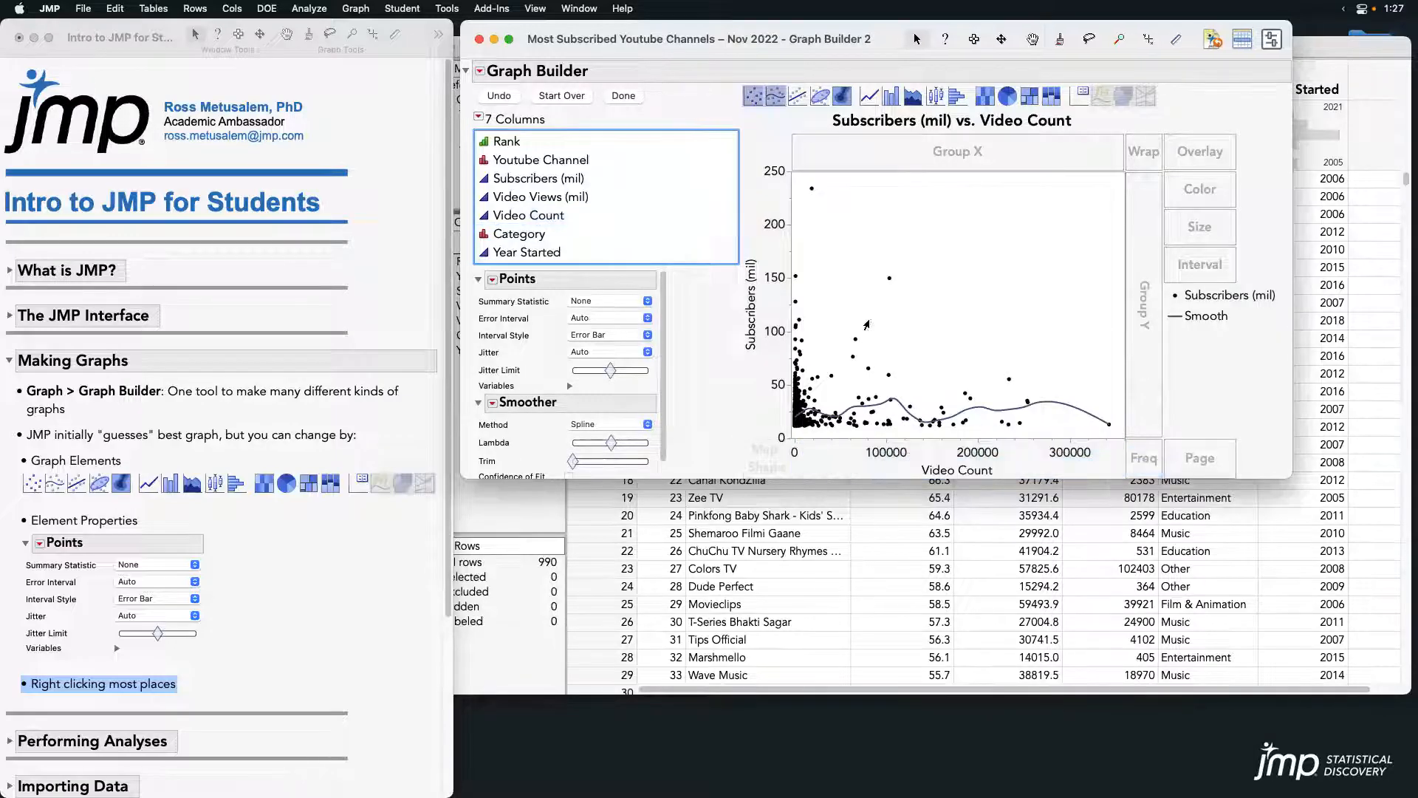
left_click(783, 101)
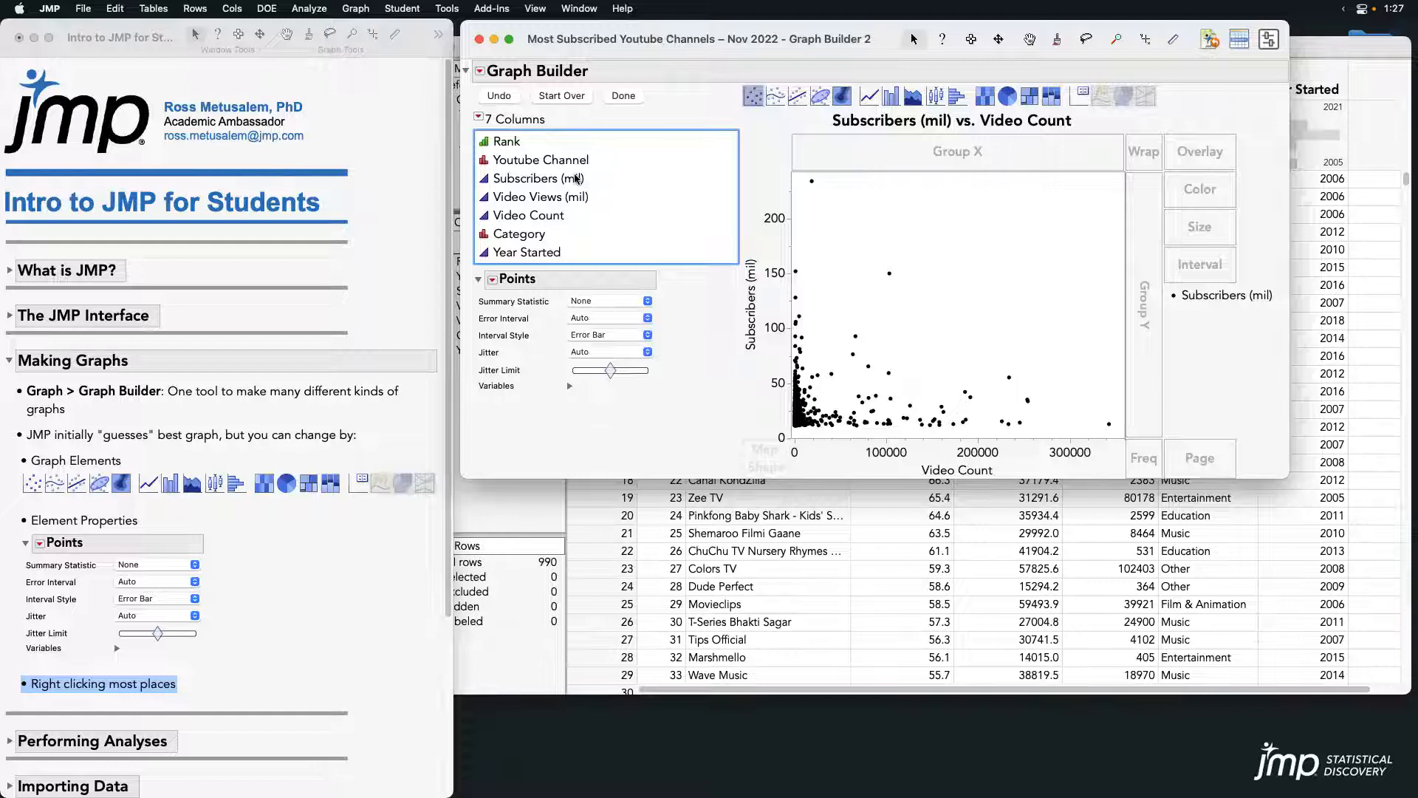
- Wrap the scatterplot by Category and enlarge the graph window
left_click(526, 236)
left_click_drag(526, 236, 1150, 160)
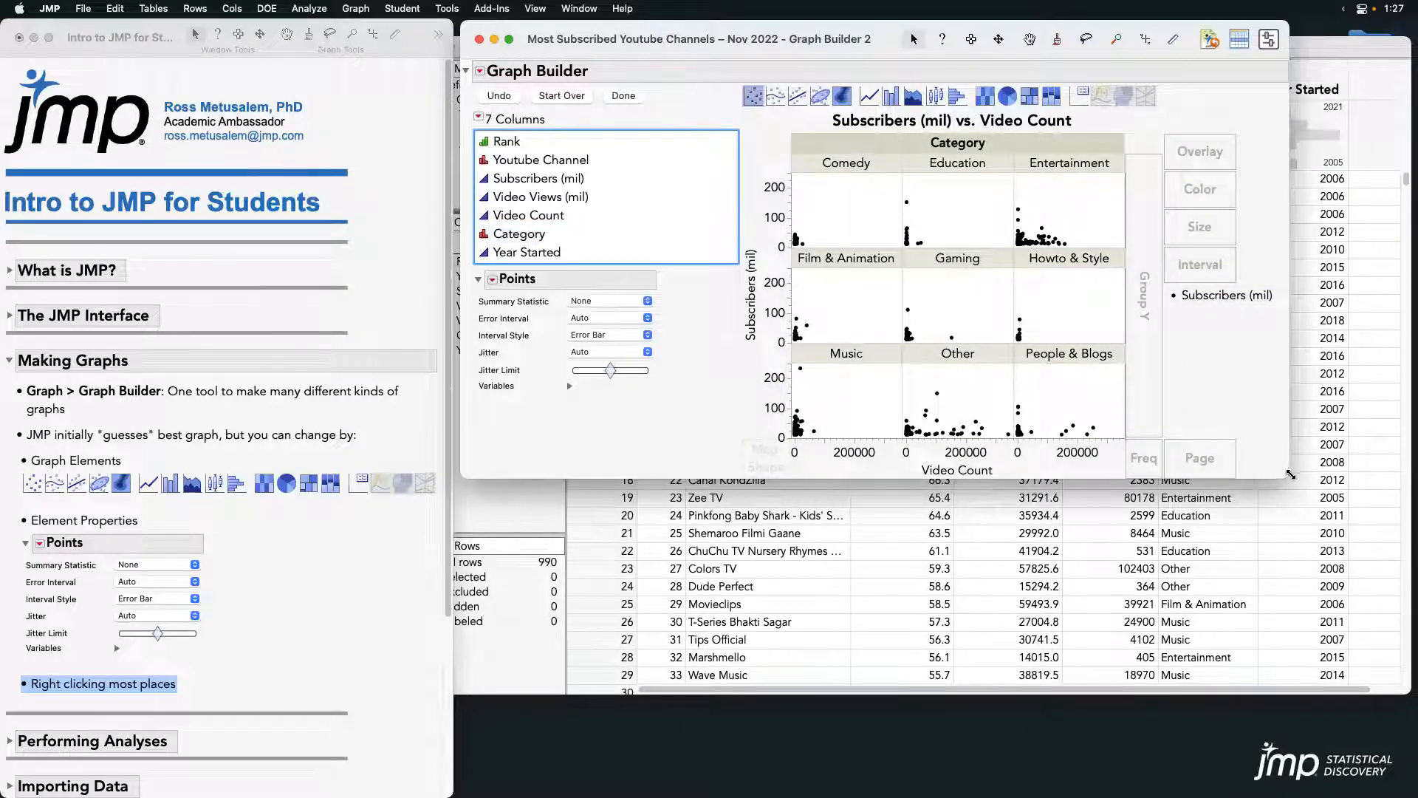
left_click_drag(1288, 476, 1412, 678)
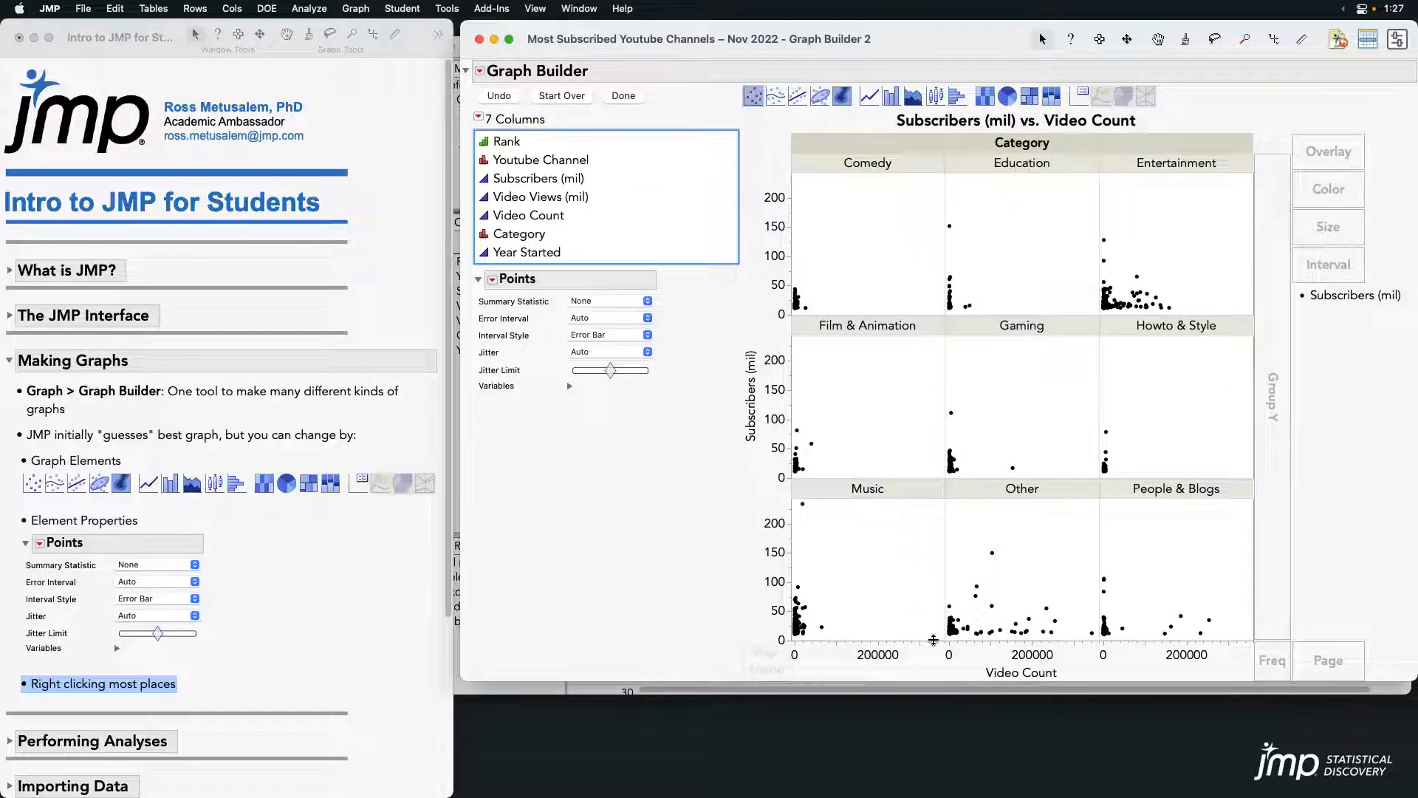
- Rescale the Video Count axis to spread the points up to about 150000, and undo the wrap by Category
left_click_drag(927, 650, 1013, 656)
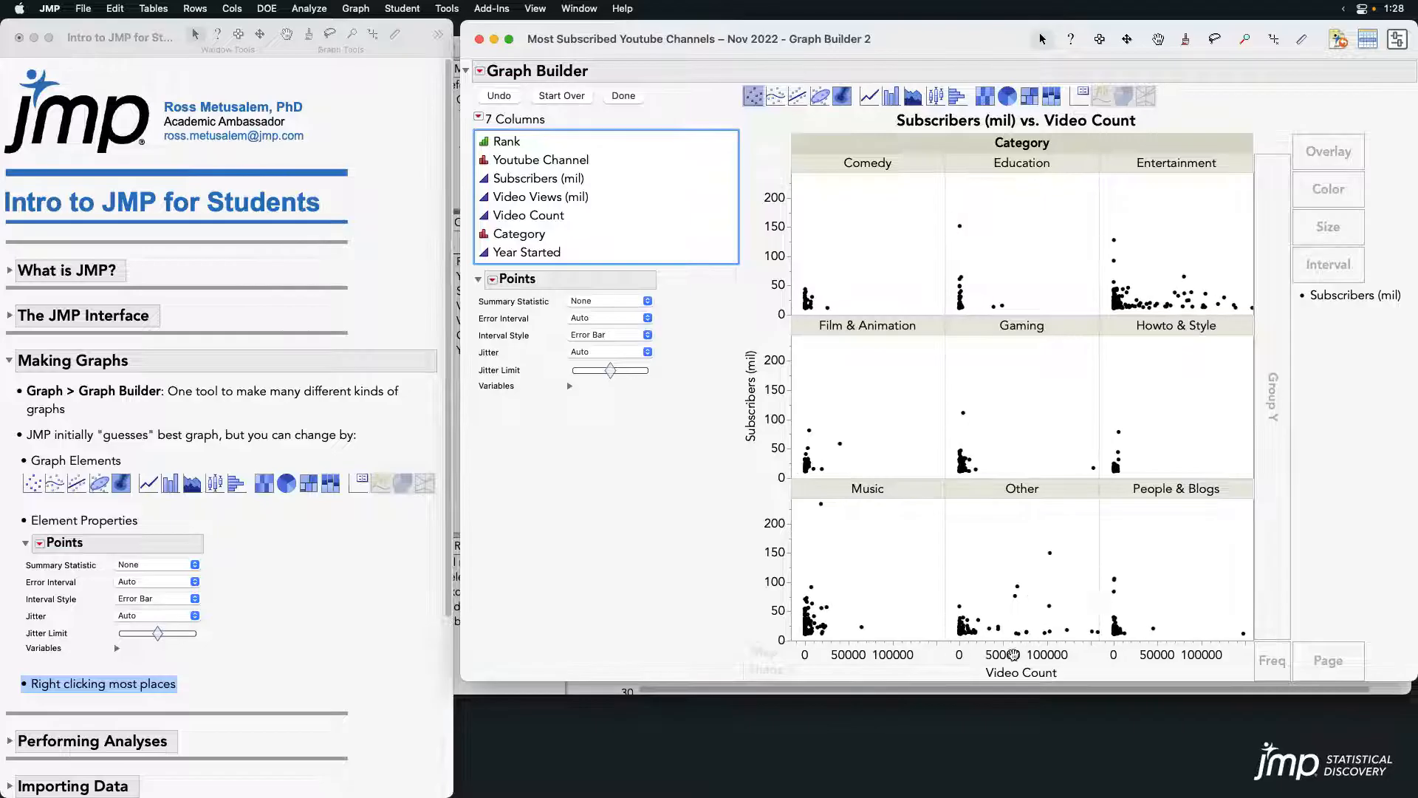
left_click(512, 96)
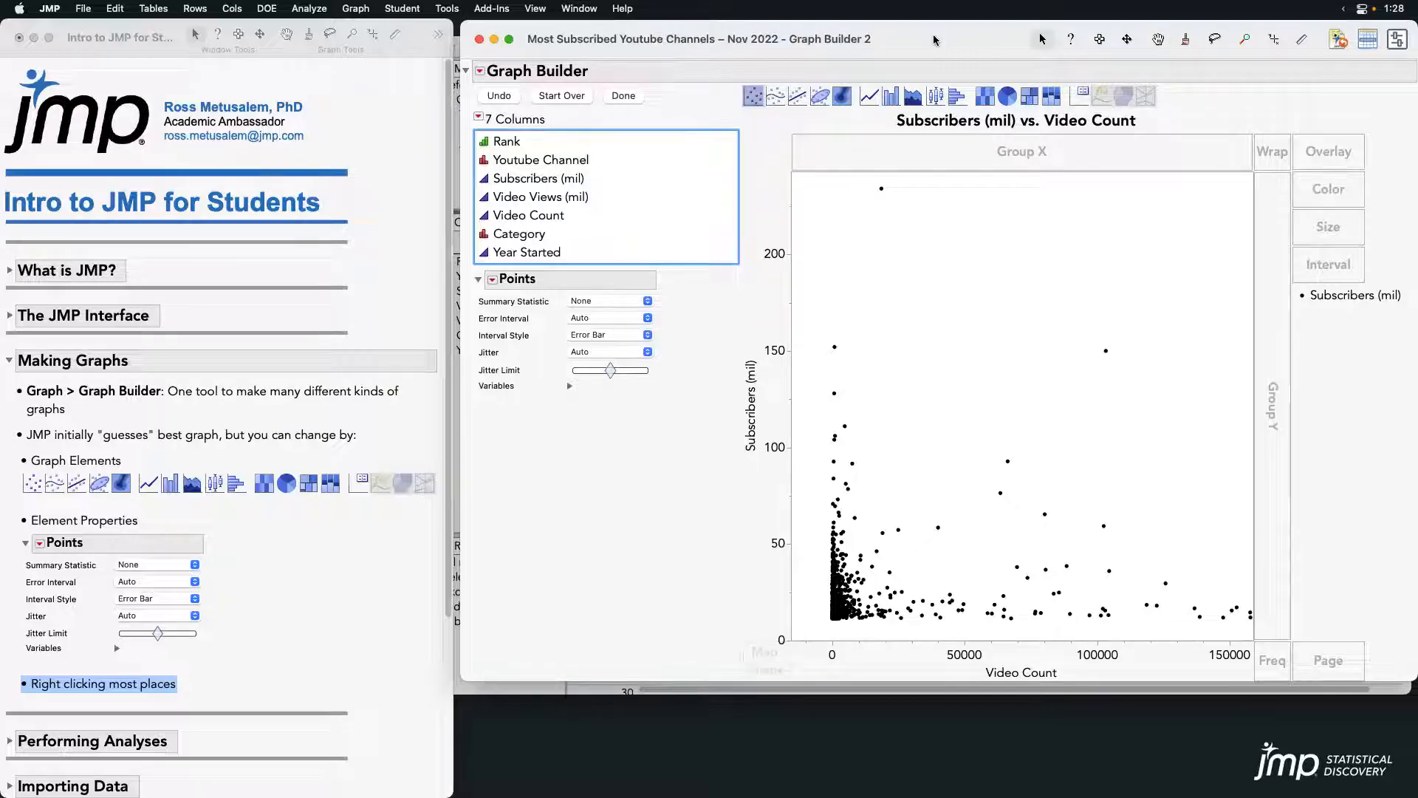
left_click_drag(935, 39, 932, 39)
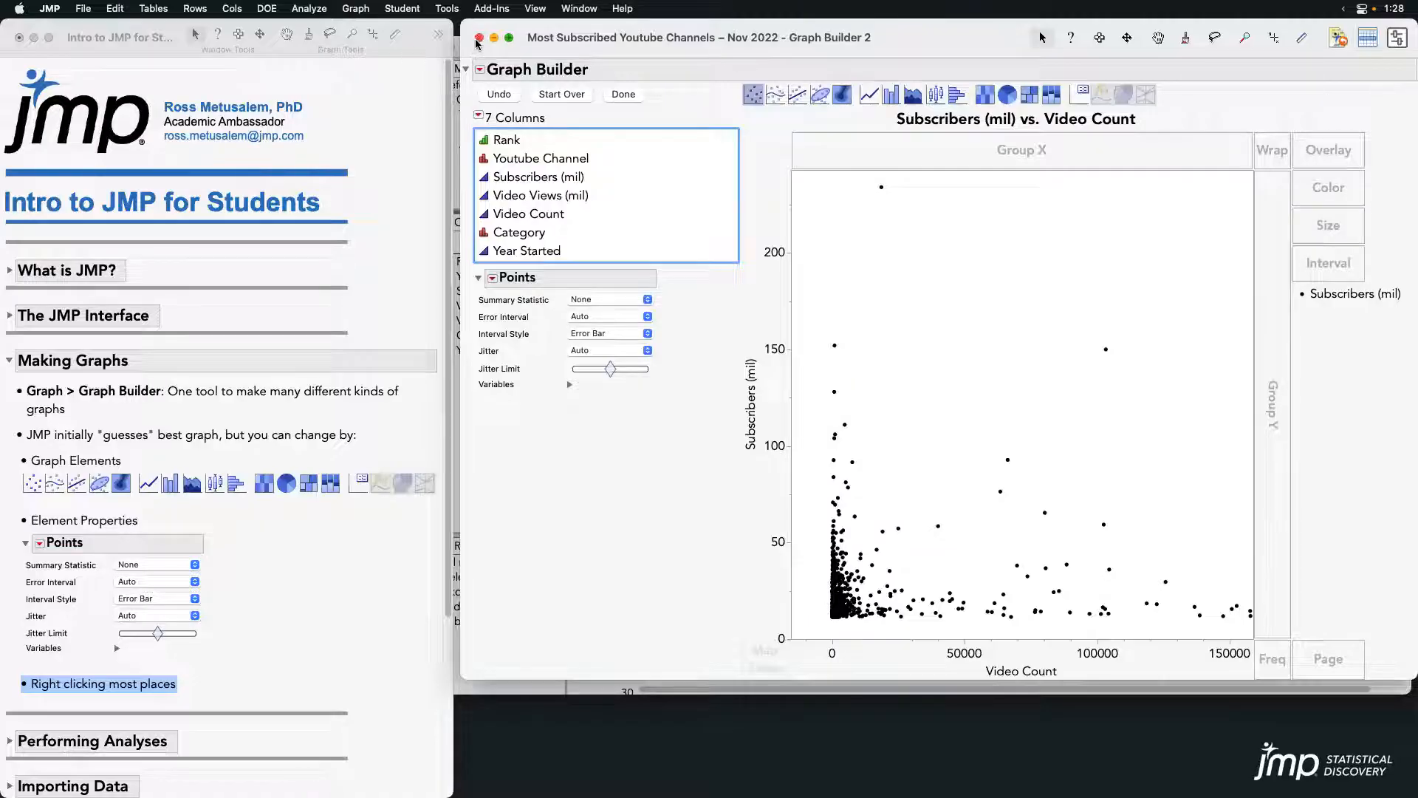
- Collapse the Making Graphs section of the outline and close the Subscribers (mil) vs. Video Count graph
left_click(156, 689)
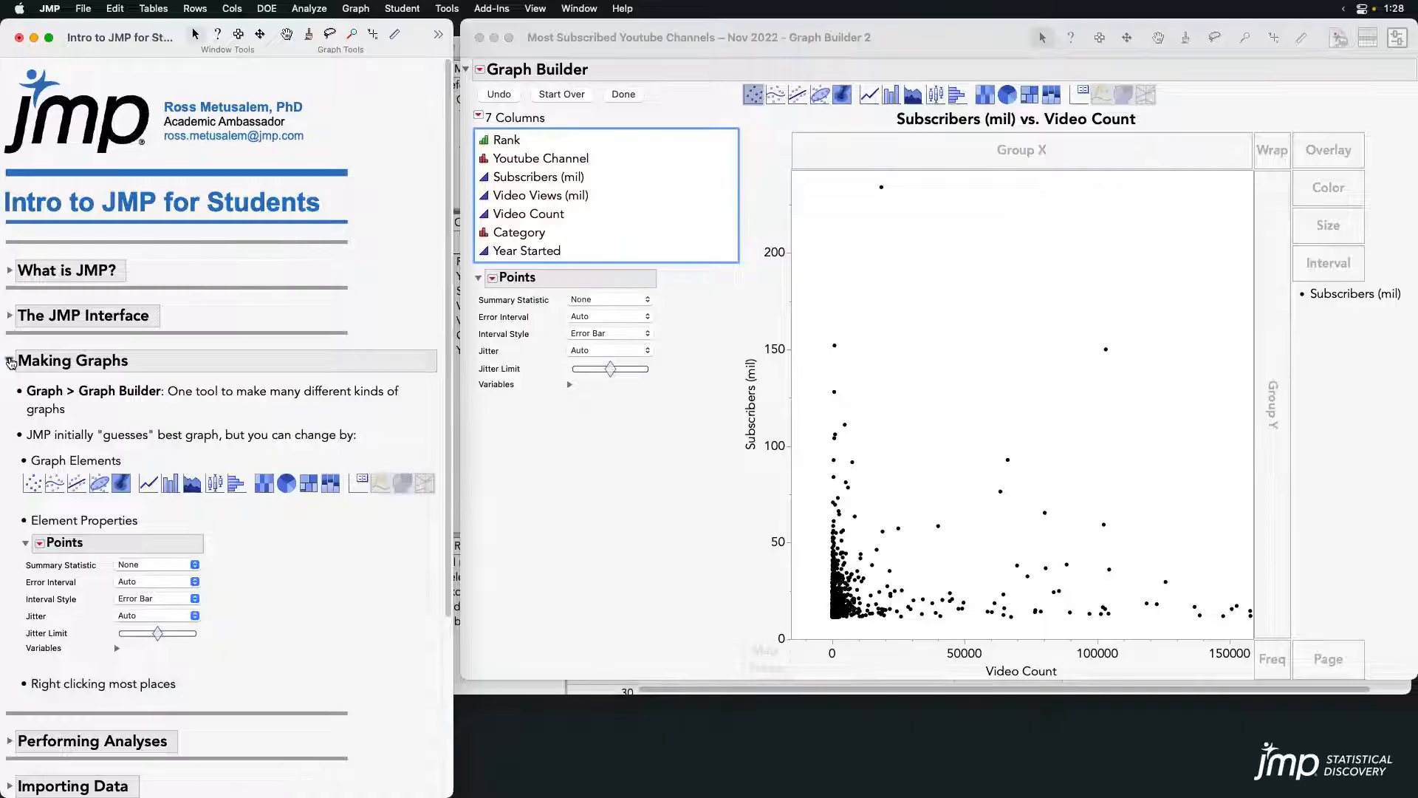
left_click(10, 362)
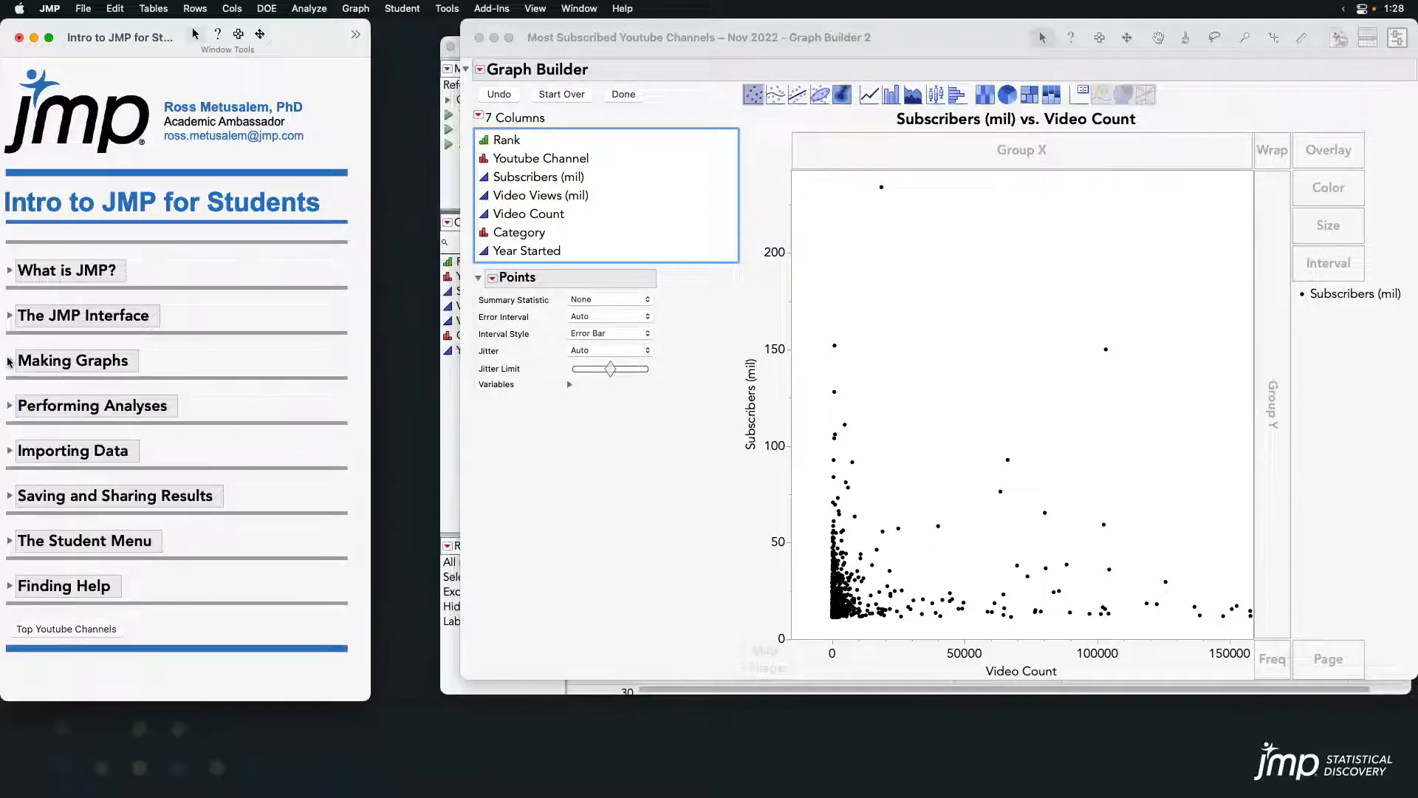
left_click(479, 40)
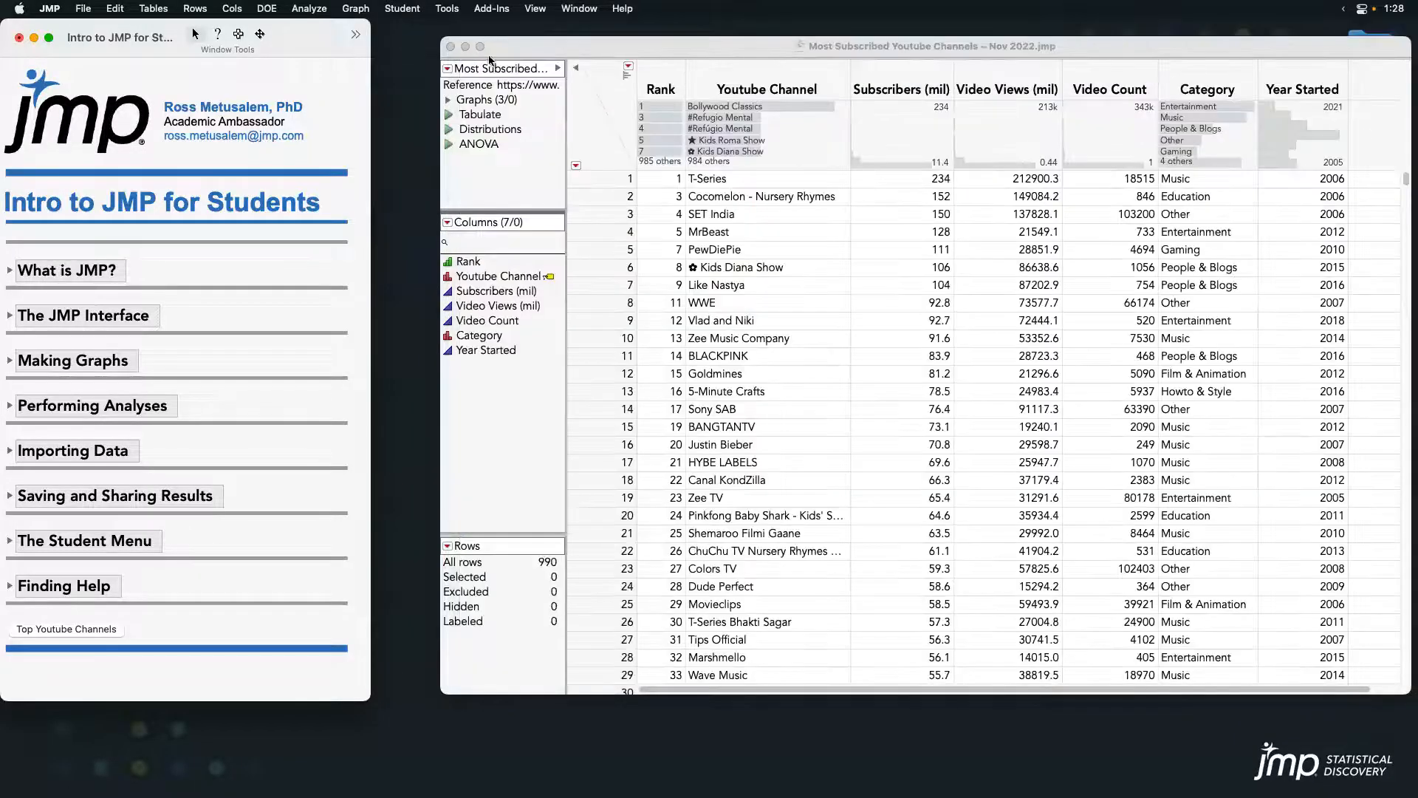
left_click_drag(565, 44, 516, 44)
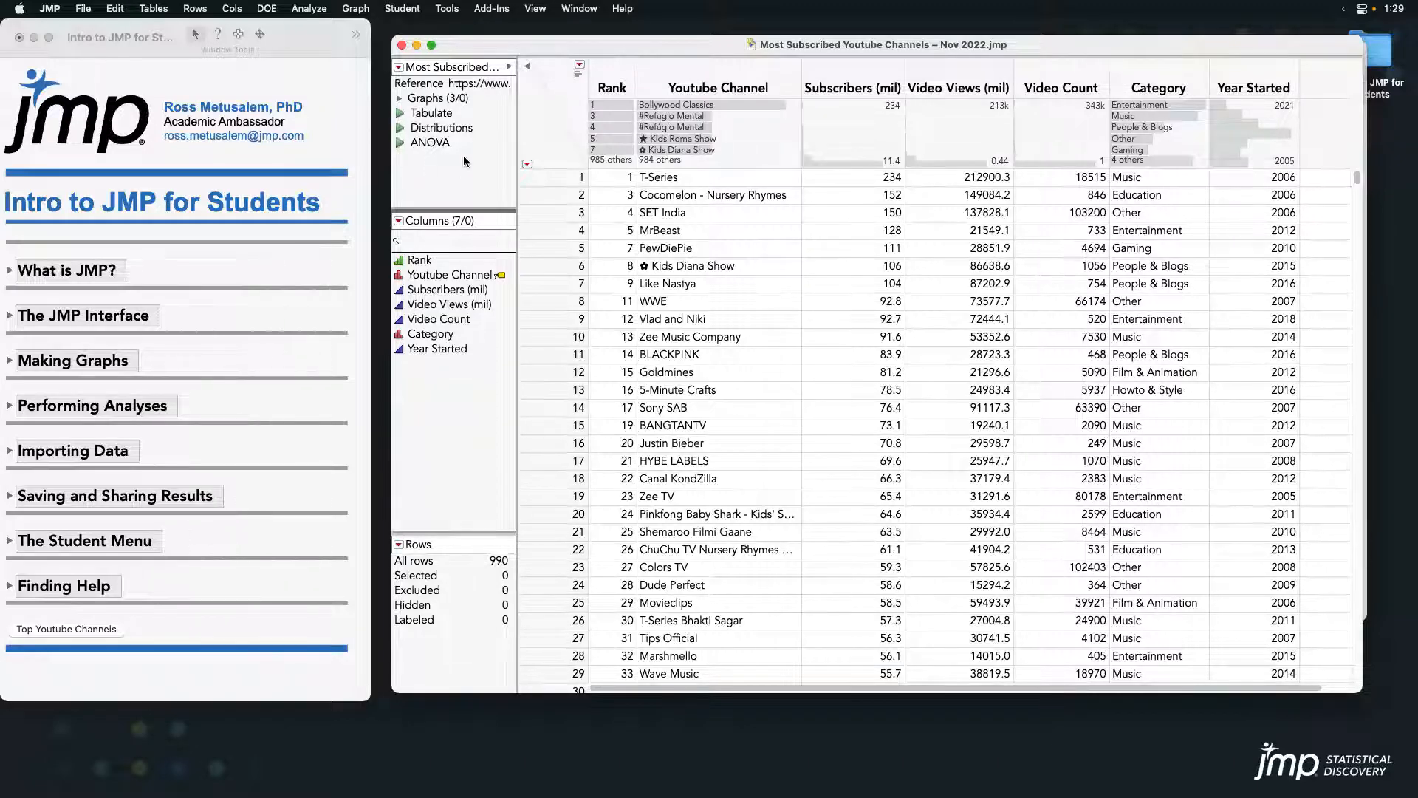
- Run the saved graph of Subscribers by Category from the data table and shrink its window
left_click(401, 99)
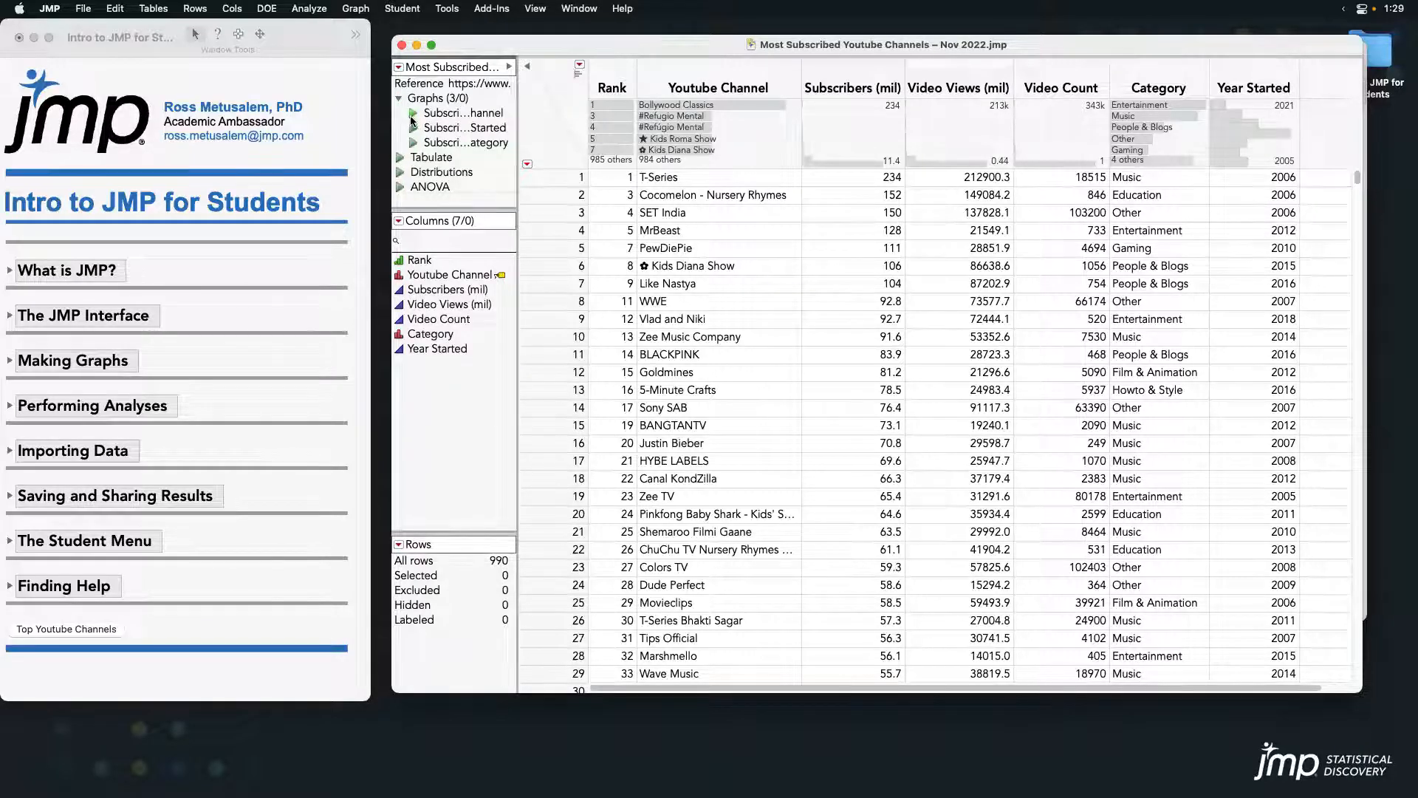
left_click(413, 143)
left_click_drag(411, 145, 578, 39)
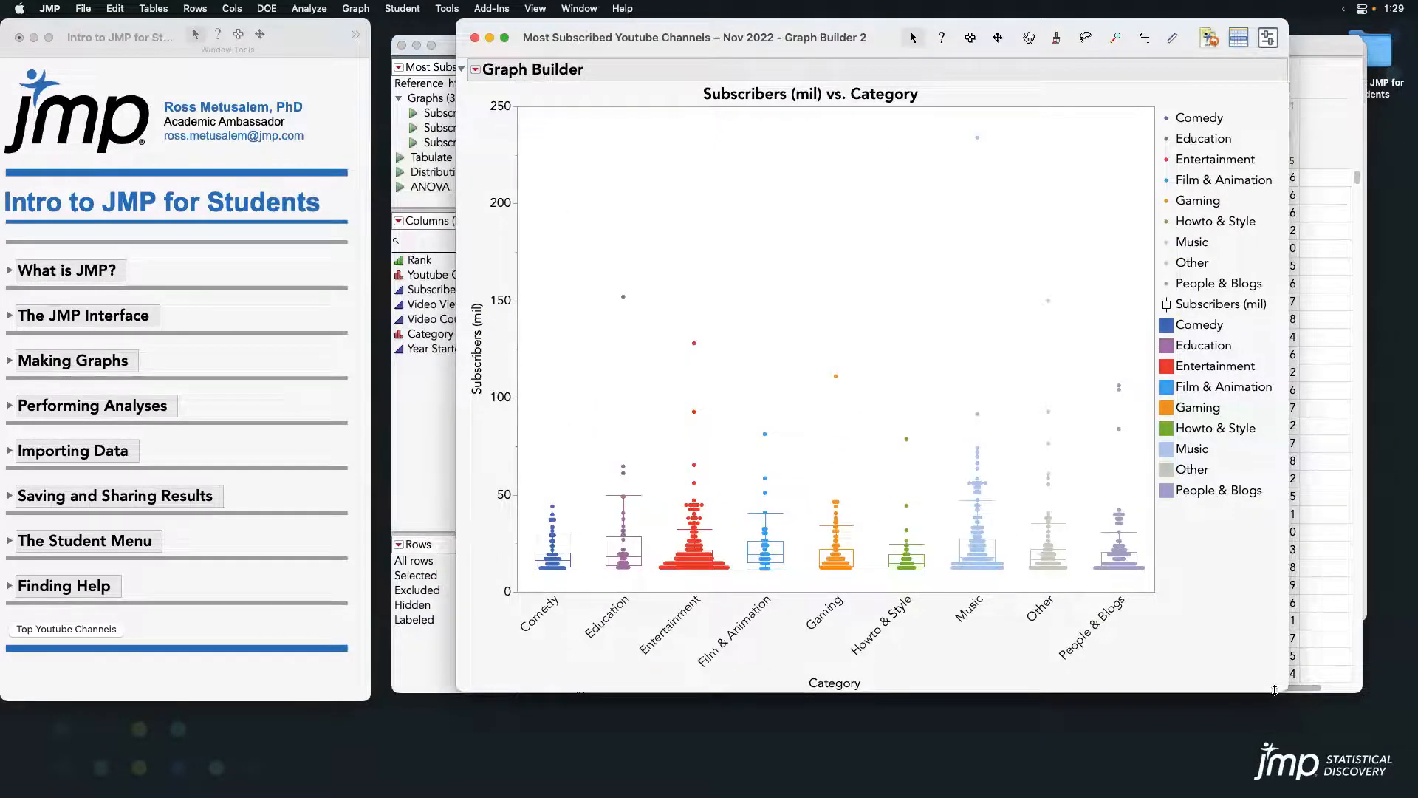
left_click_drag(1285, 688, 1165, 517)
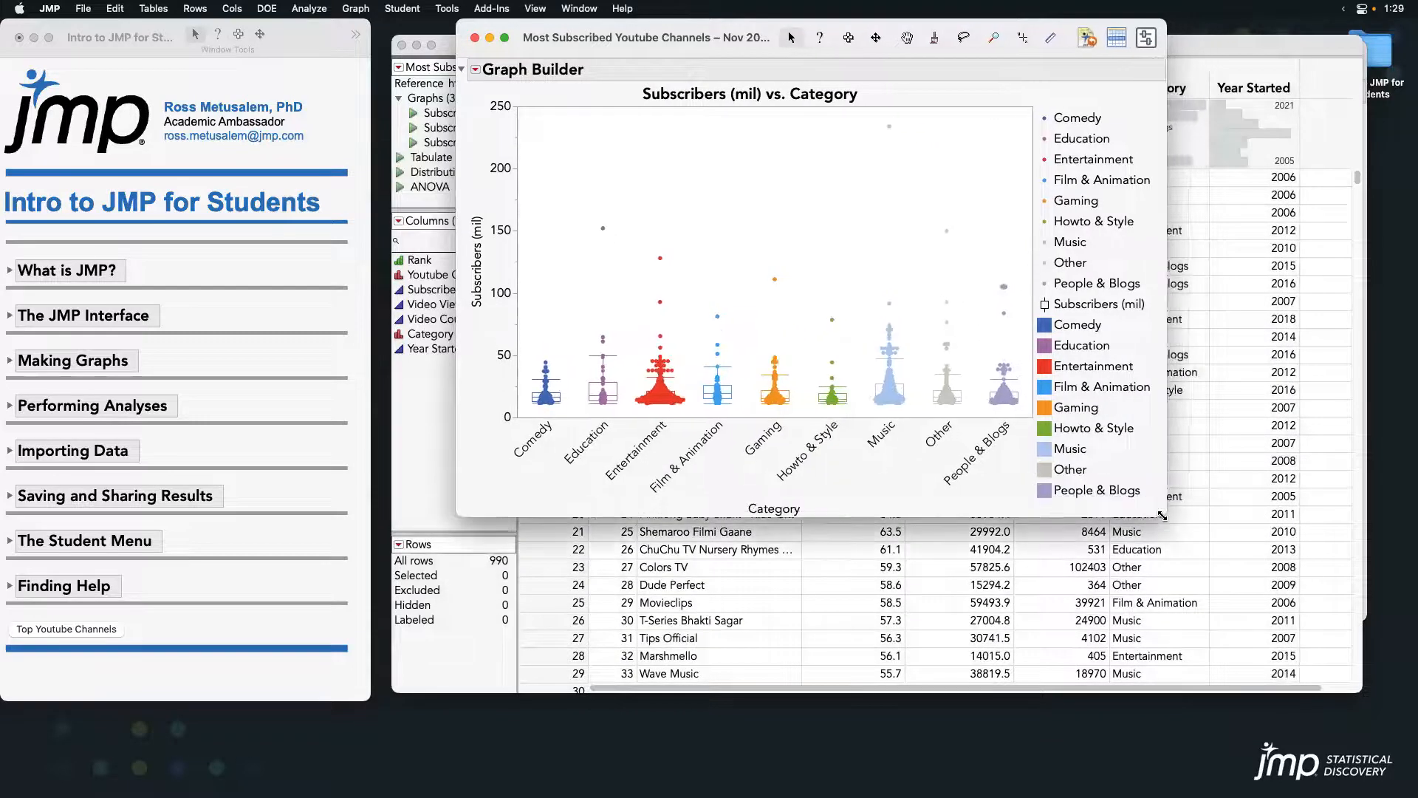
left_click_drag(672, 38, 703, 45)
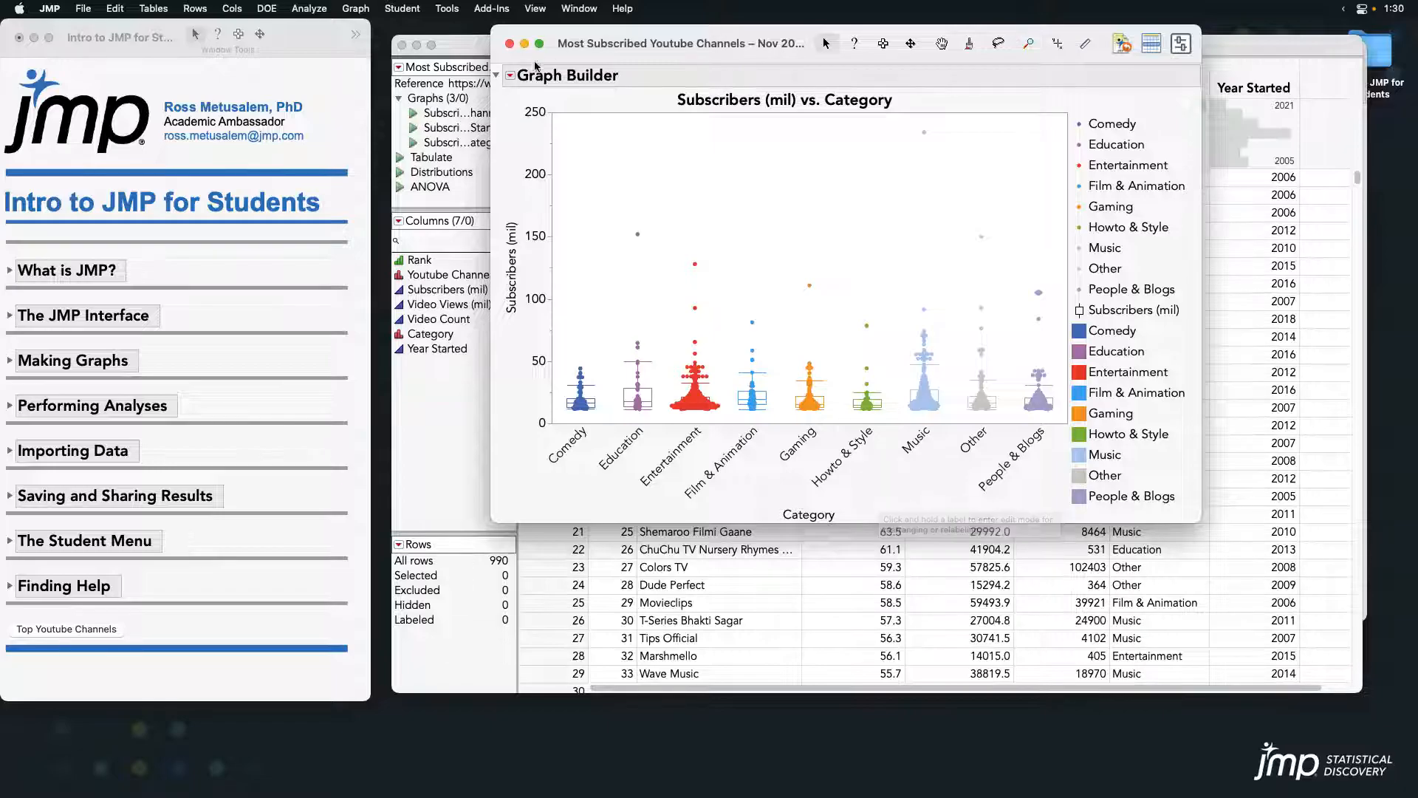
- Add a Local Data Filter to the graph with Category as the filter column
left_click(510, 76)
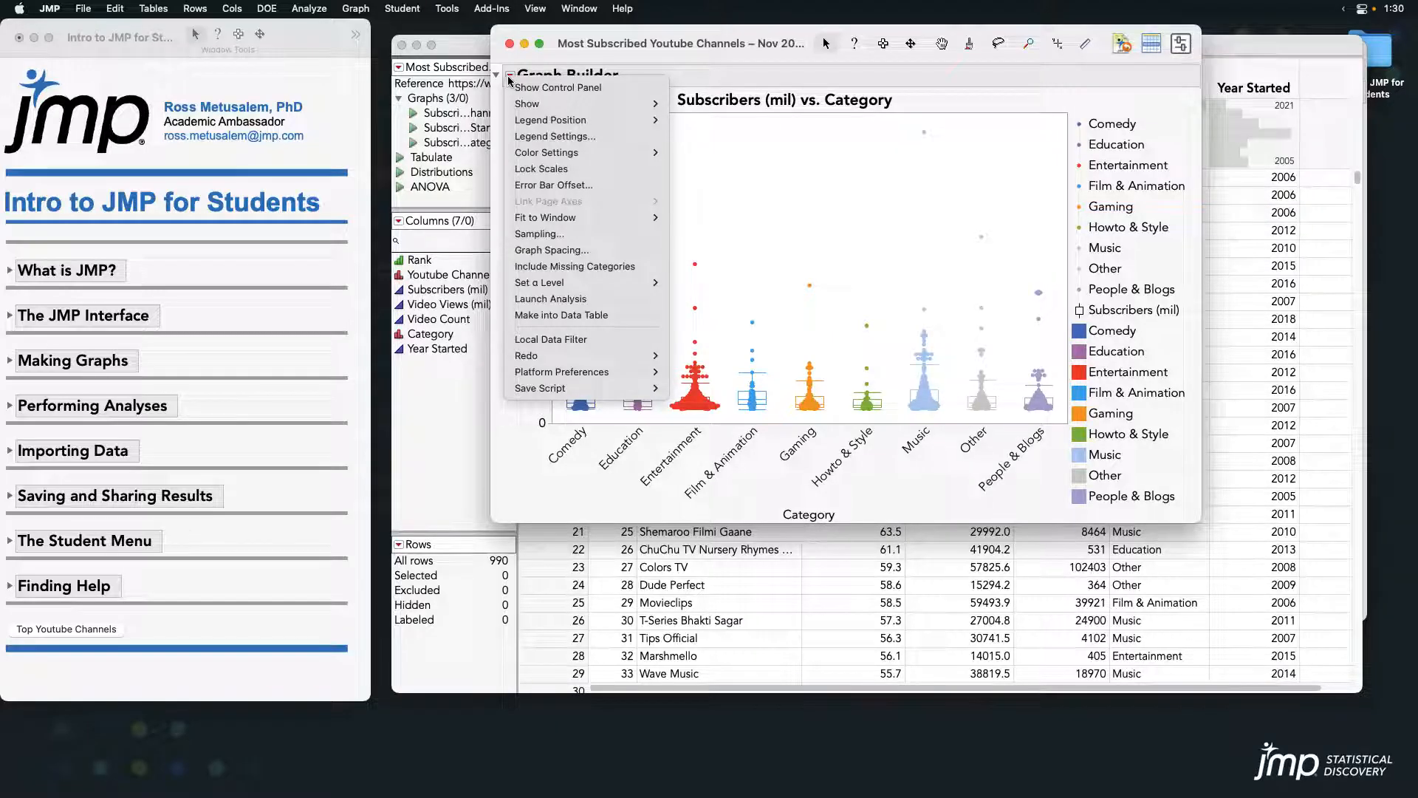
left_click(595, 344)
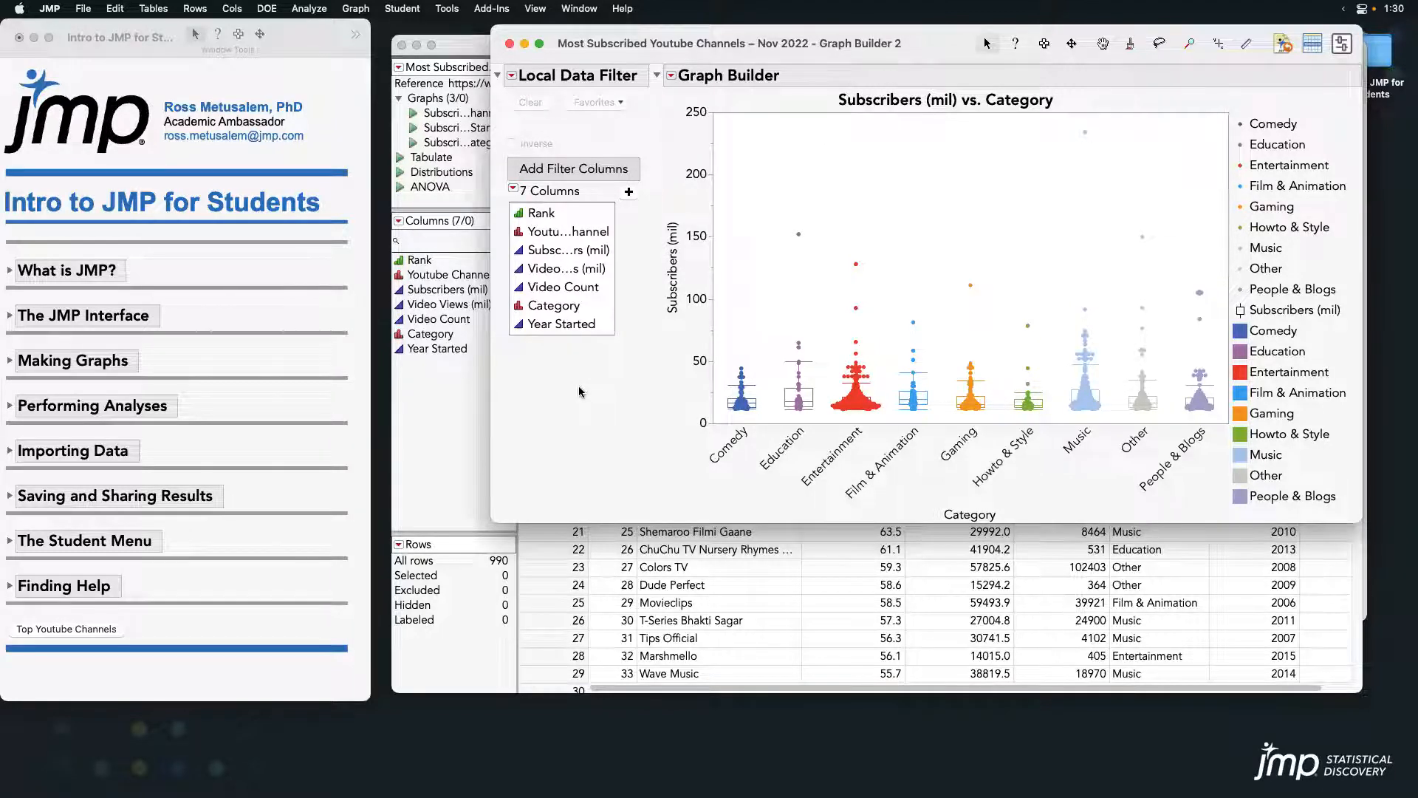
left_click(566, 306)
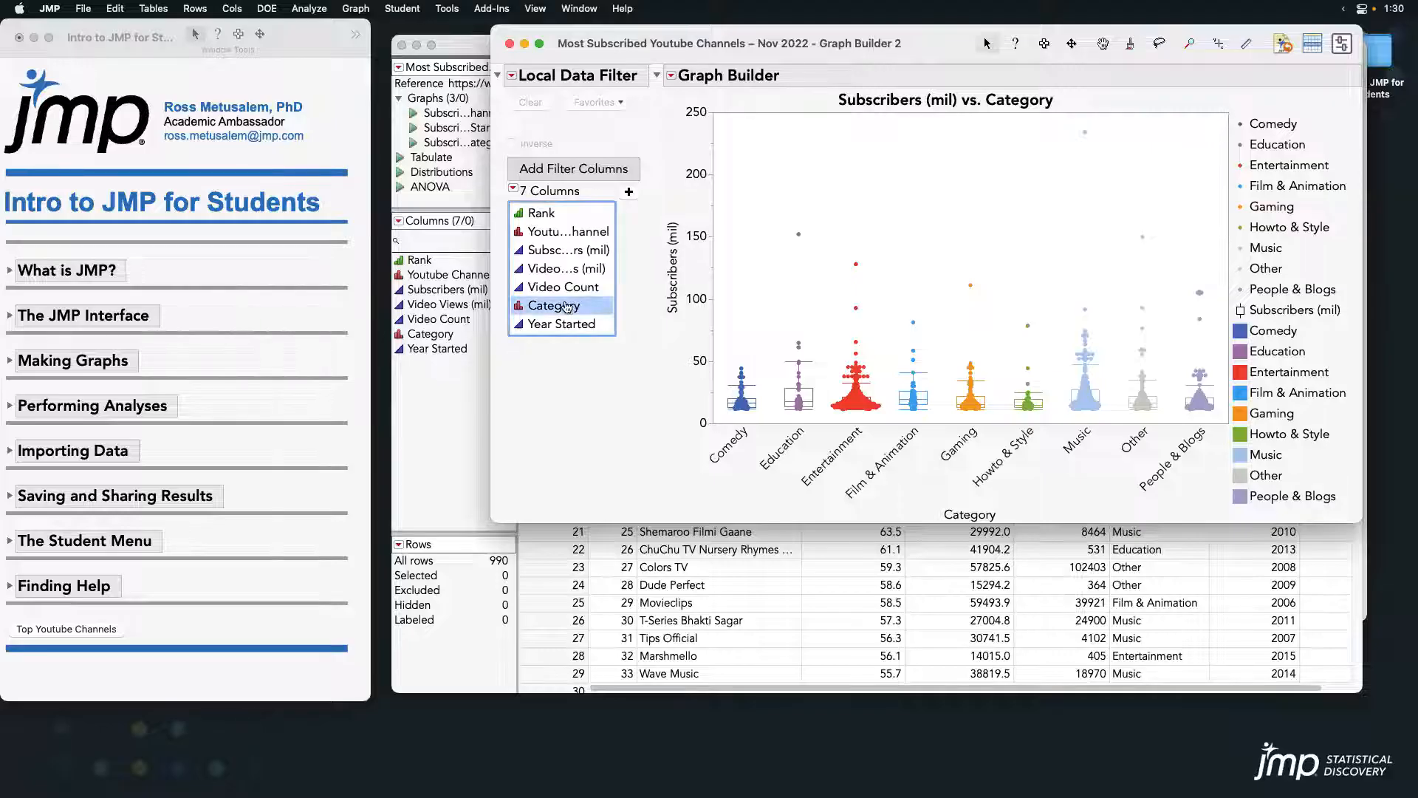
left_click(629, 192)
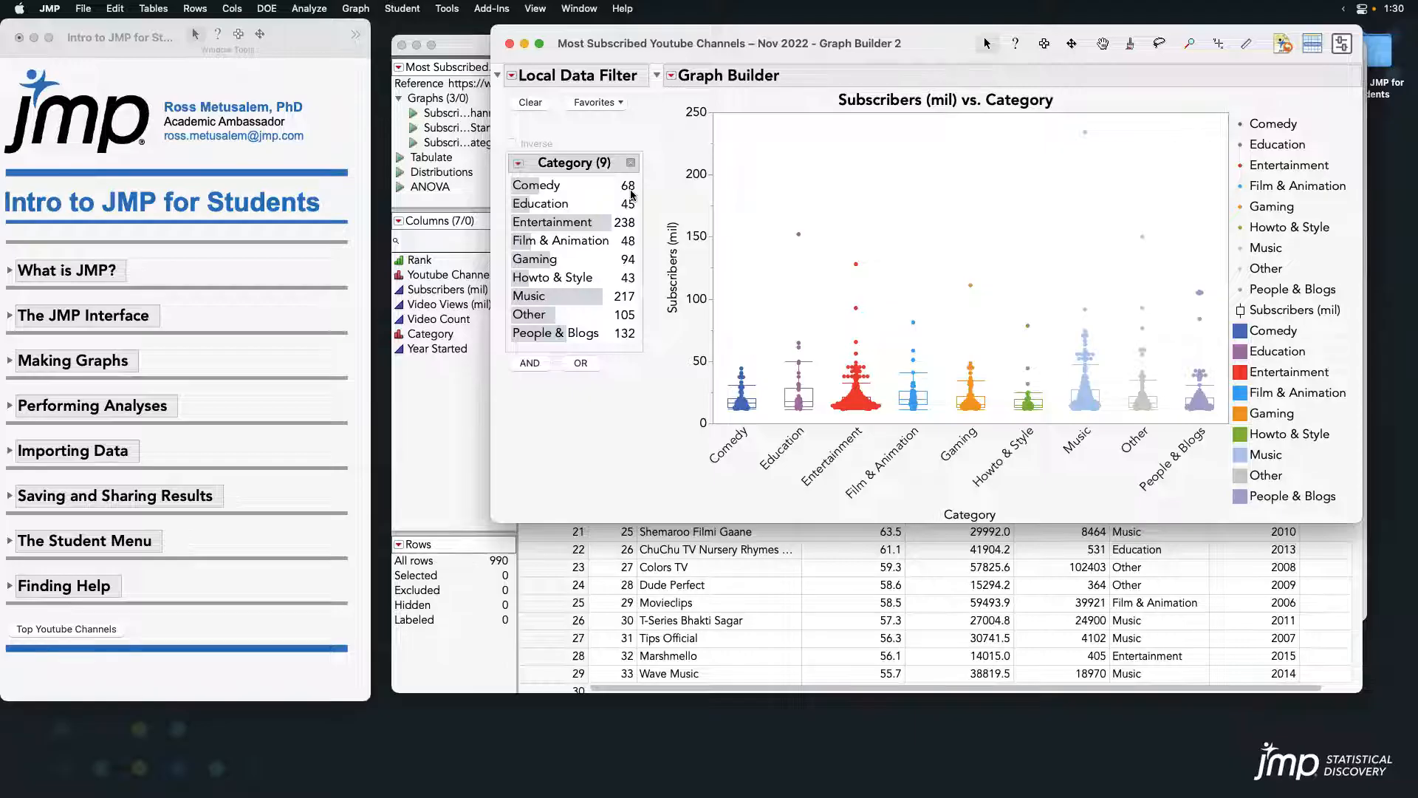
- Filter the graph to the Entertainment, Music, Gaming and People & Blogs categories
left_click(596, 226)
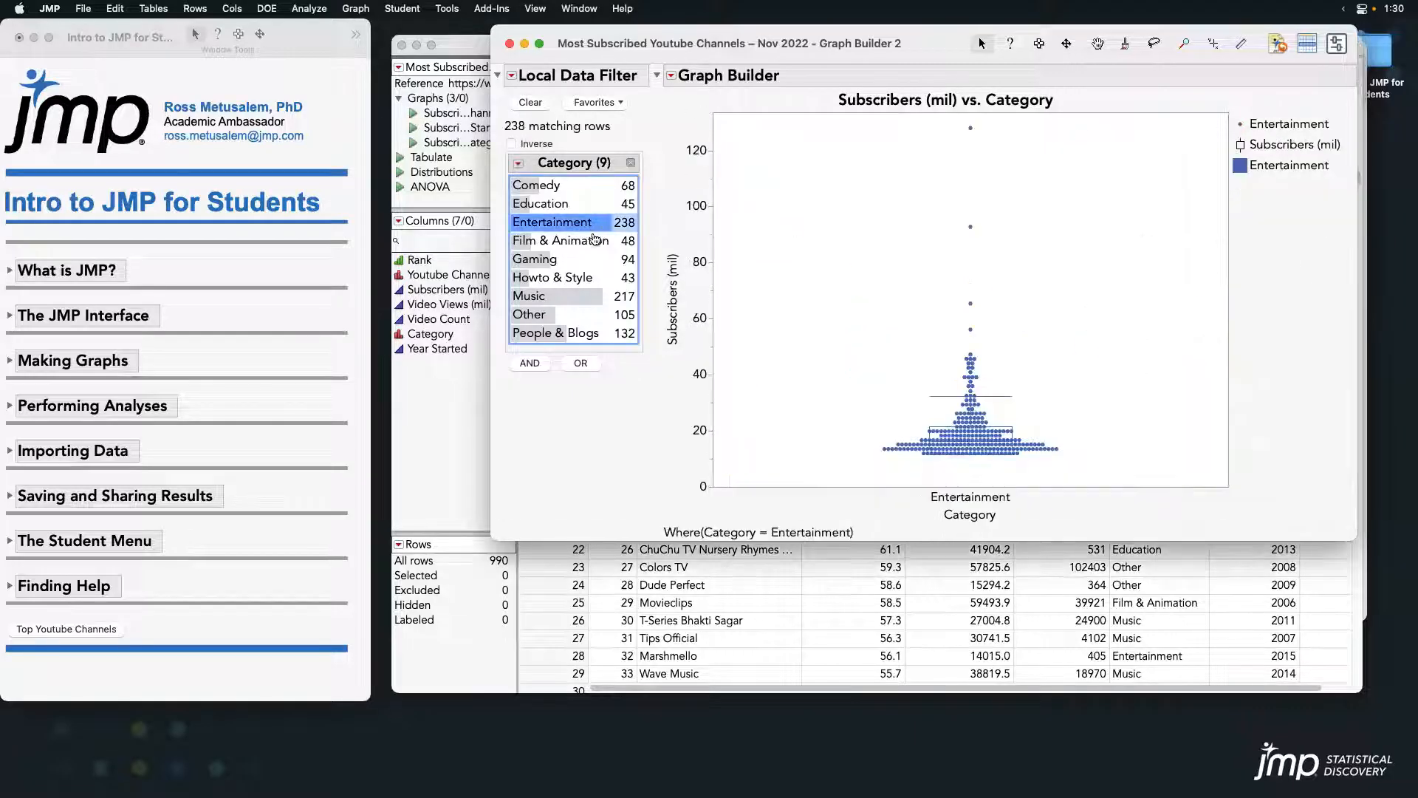
left_click(579, 297, "super")
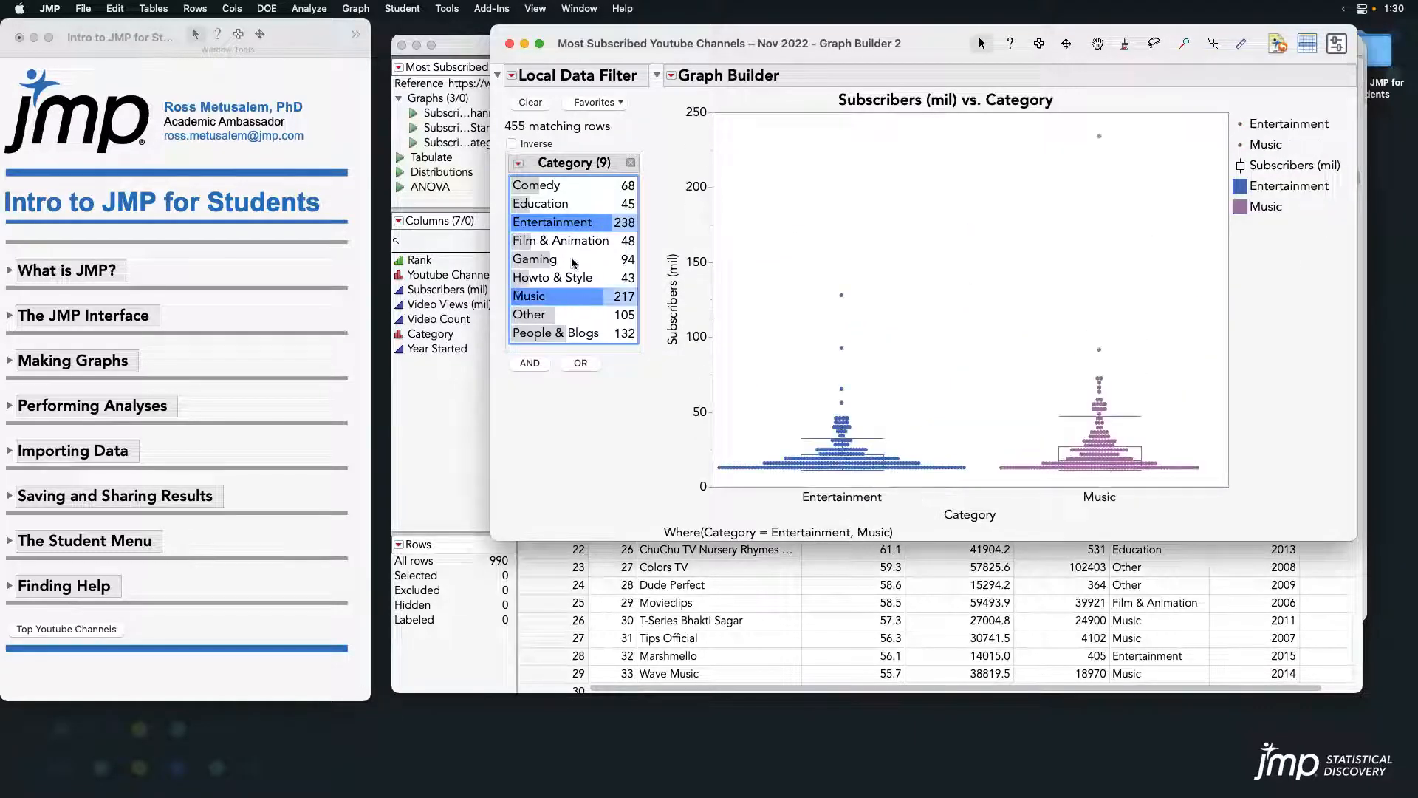
left_click(573, 260, "super")
left_click(580, 334, "super")
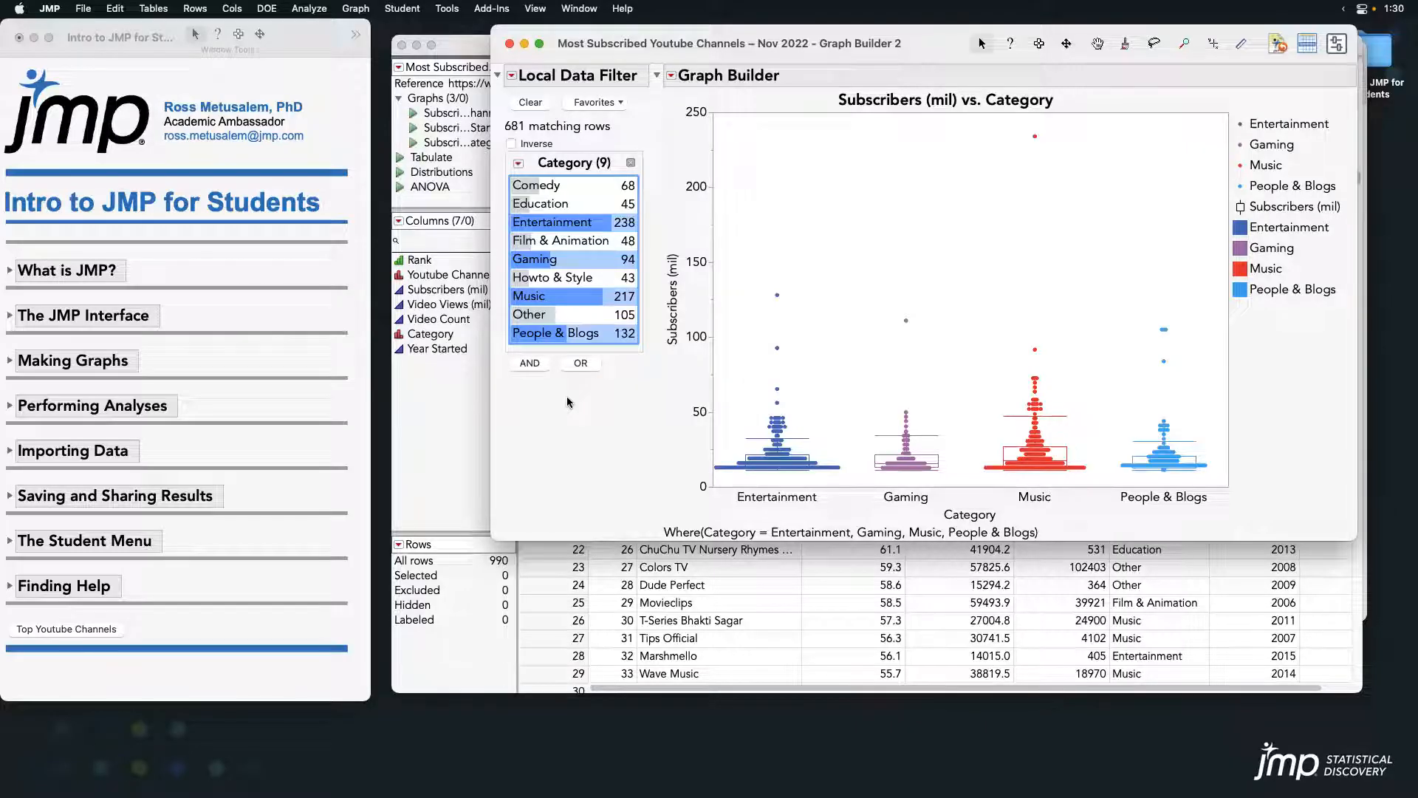
- Remove the Local Data Filter from the Subscribers by Category graph and close the graph
left_click(671, 75)
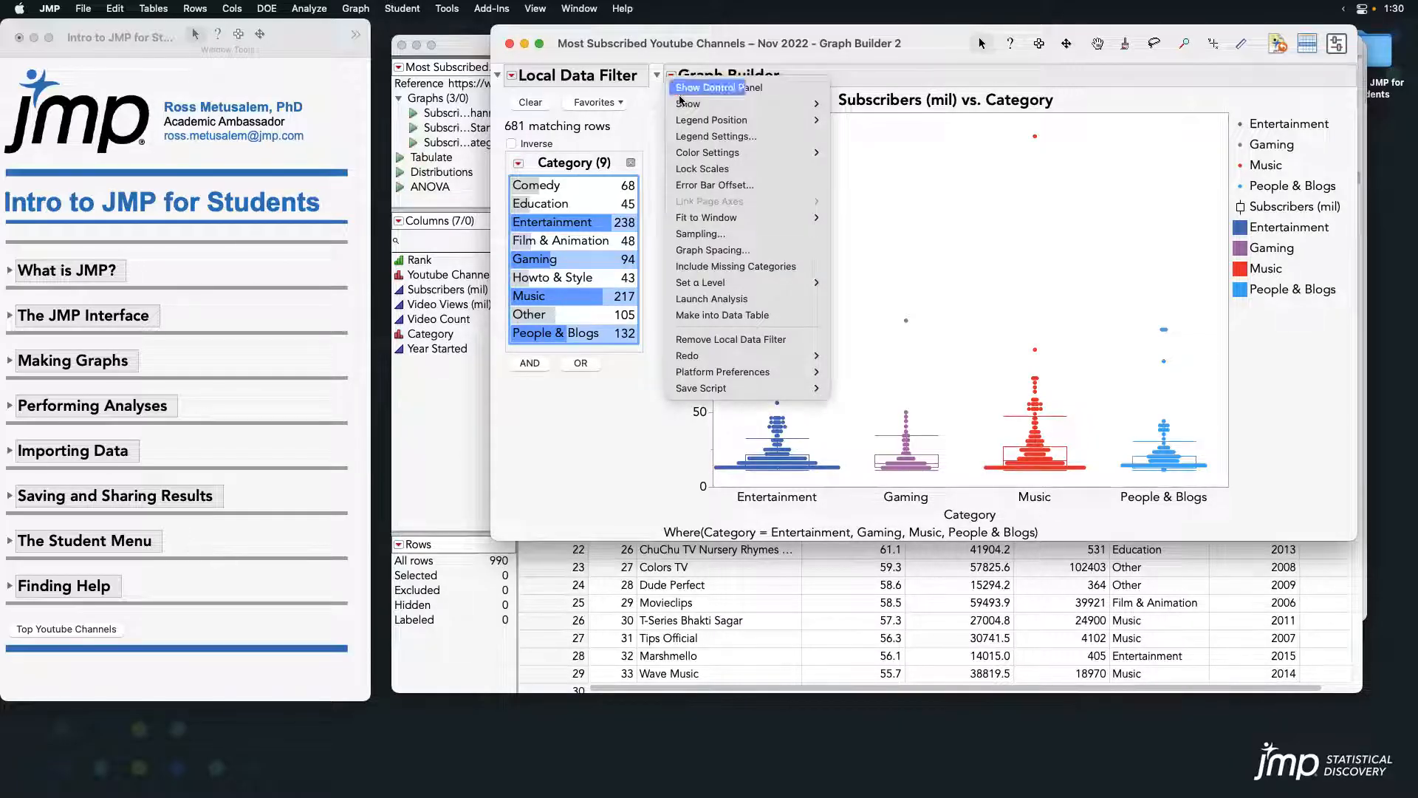
left_click(745, 340)
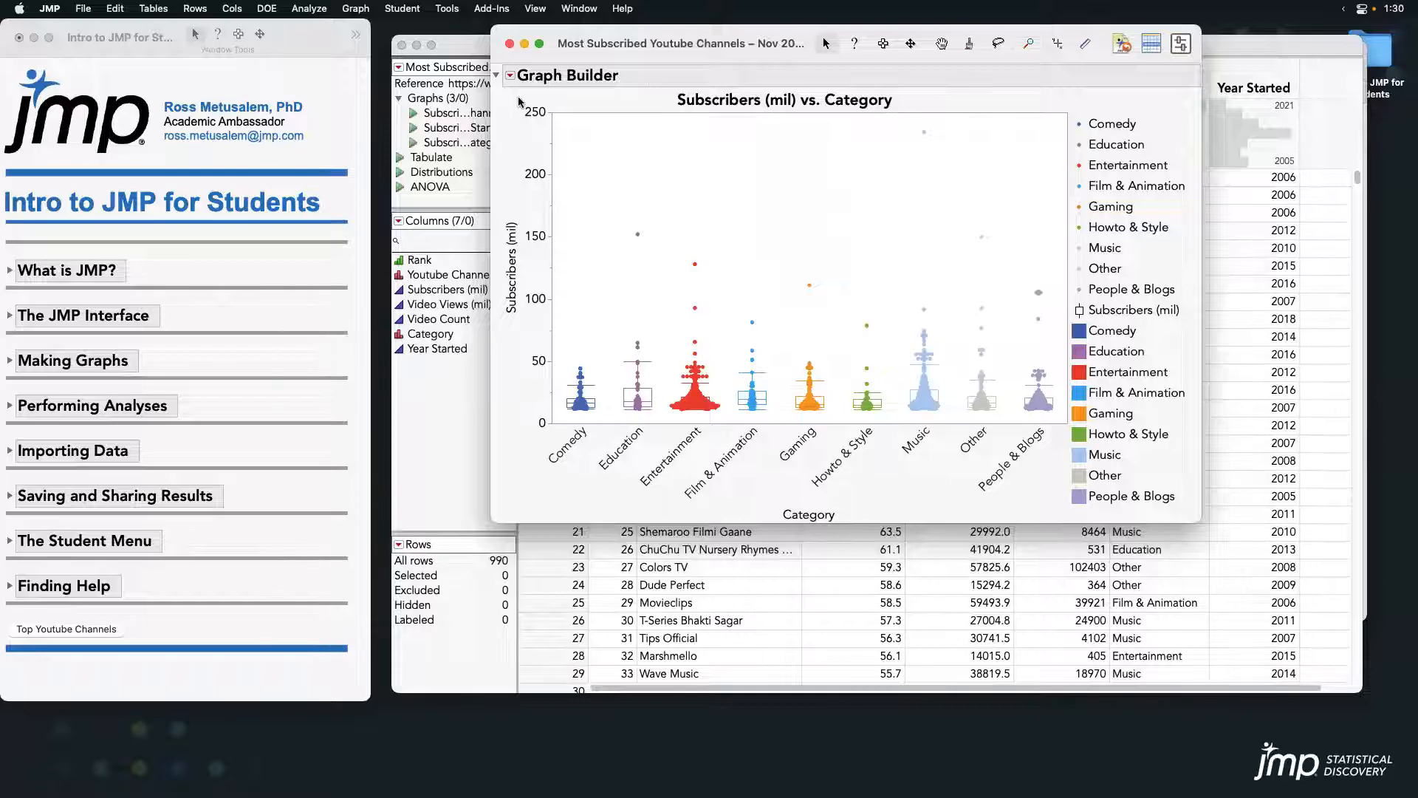
left_click(509, 44)
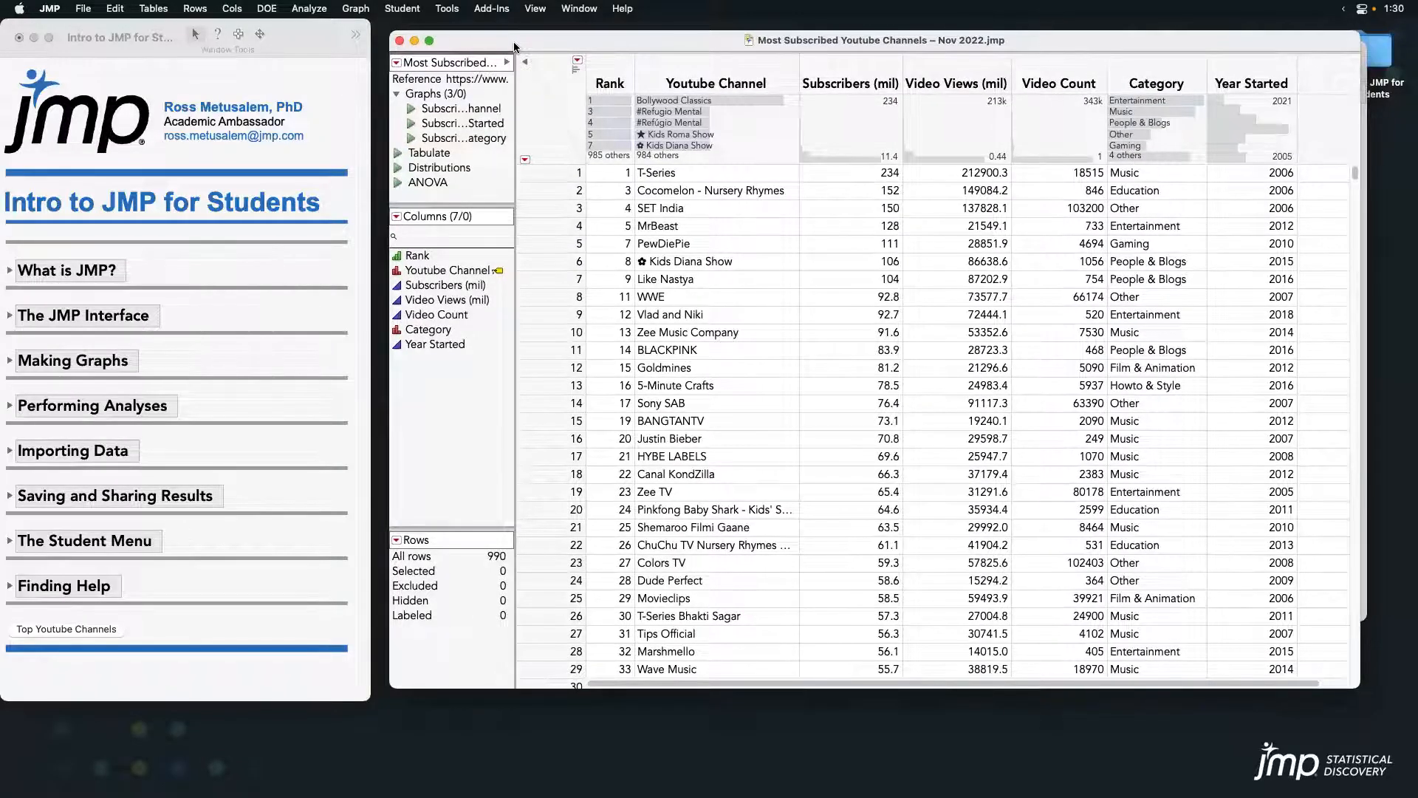
- Expand the Performing Analyses section of the outline and highlight its point about the Analyze menu
left_click_drag(515, 47, 512, 46)
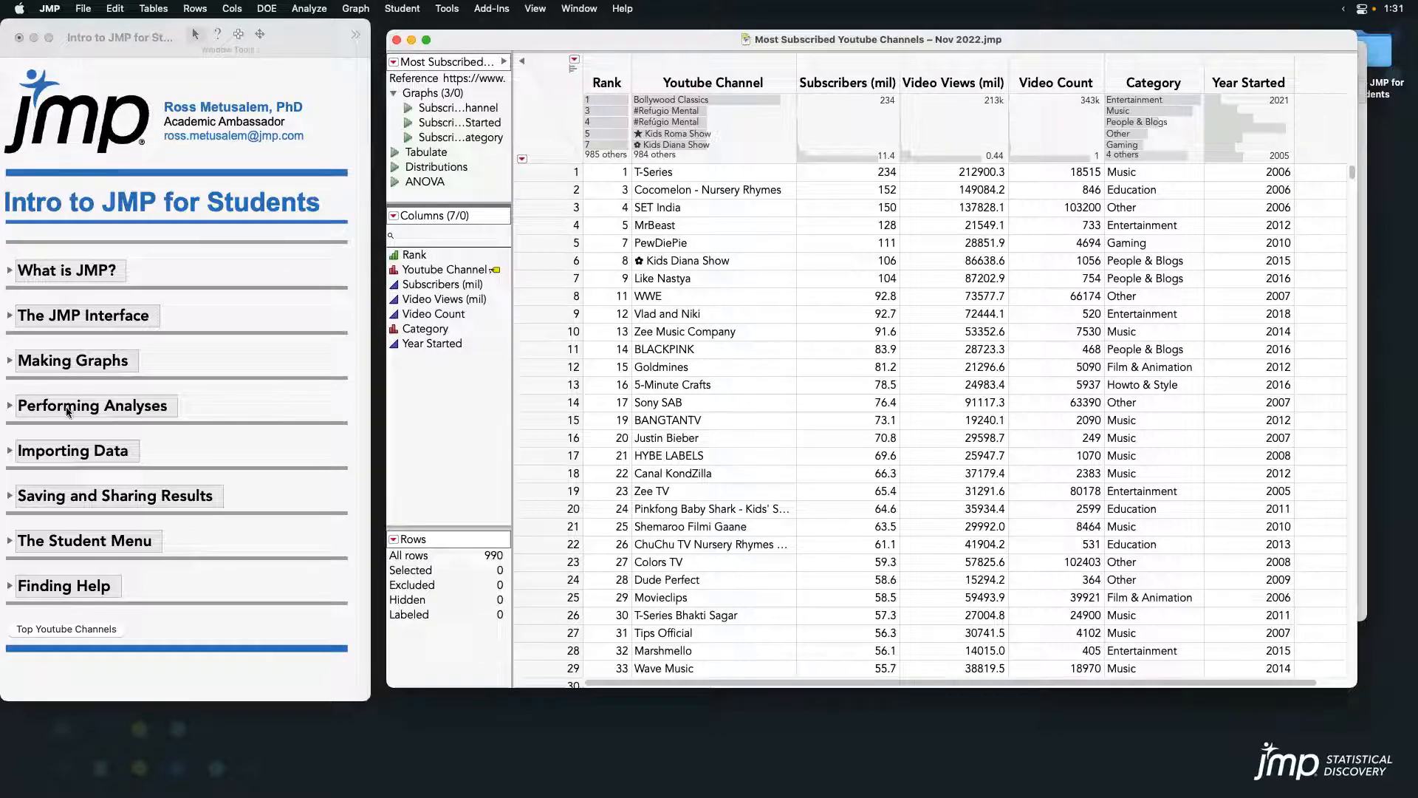
left_click(11, 405)
left_click(10, 406)
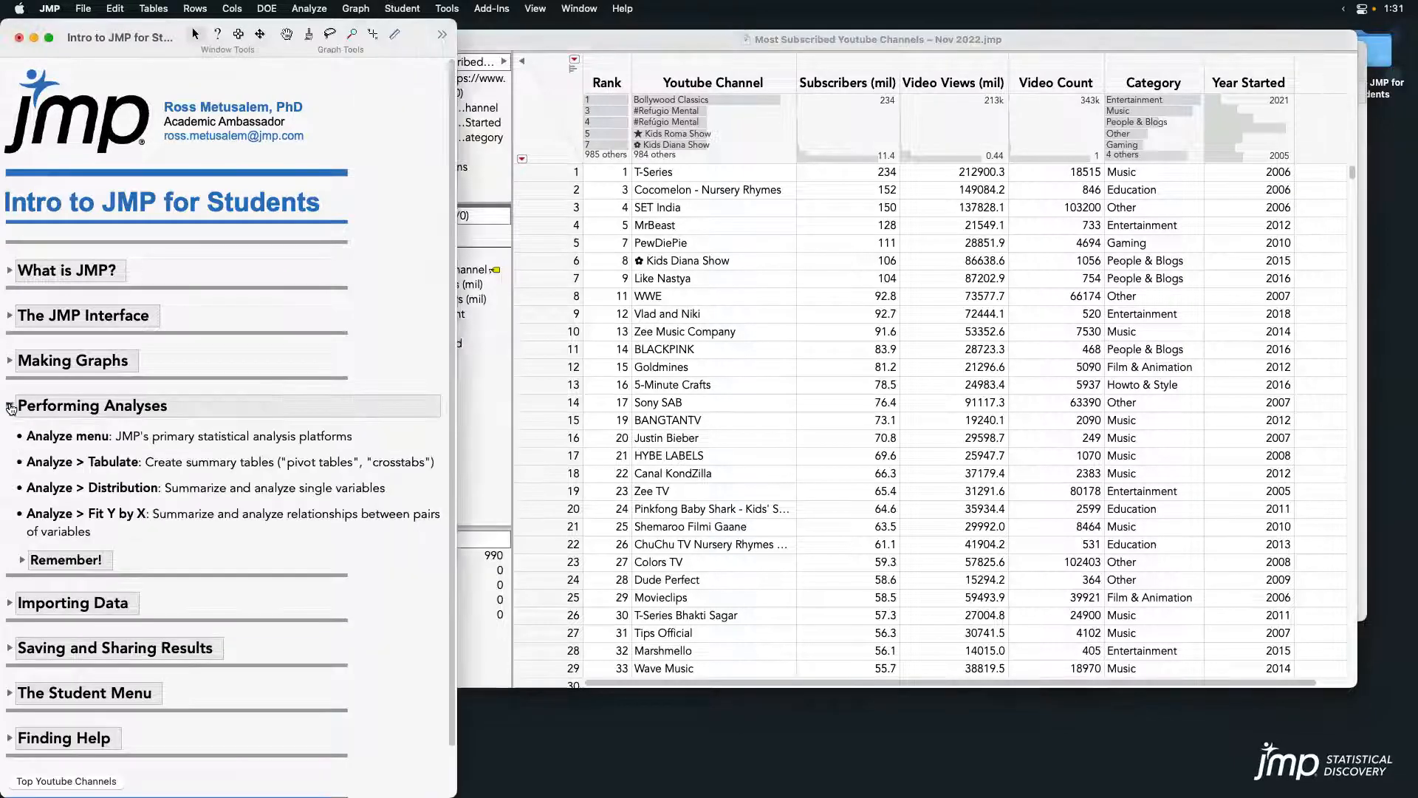
left_click(282, 441)
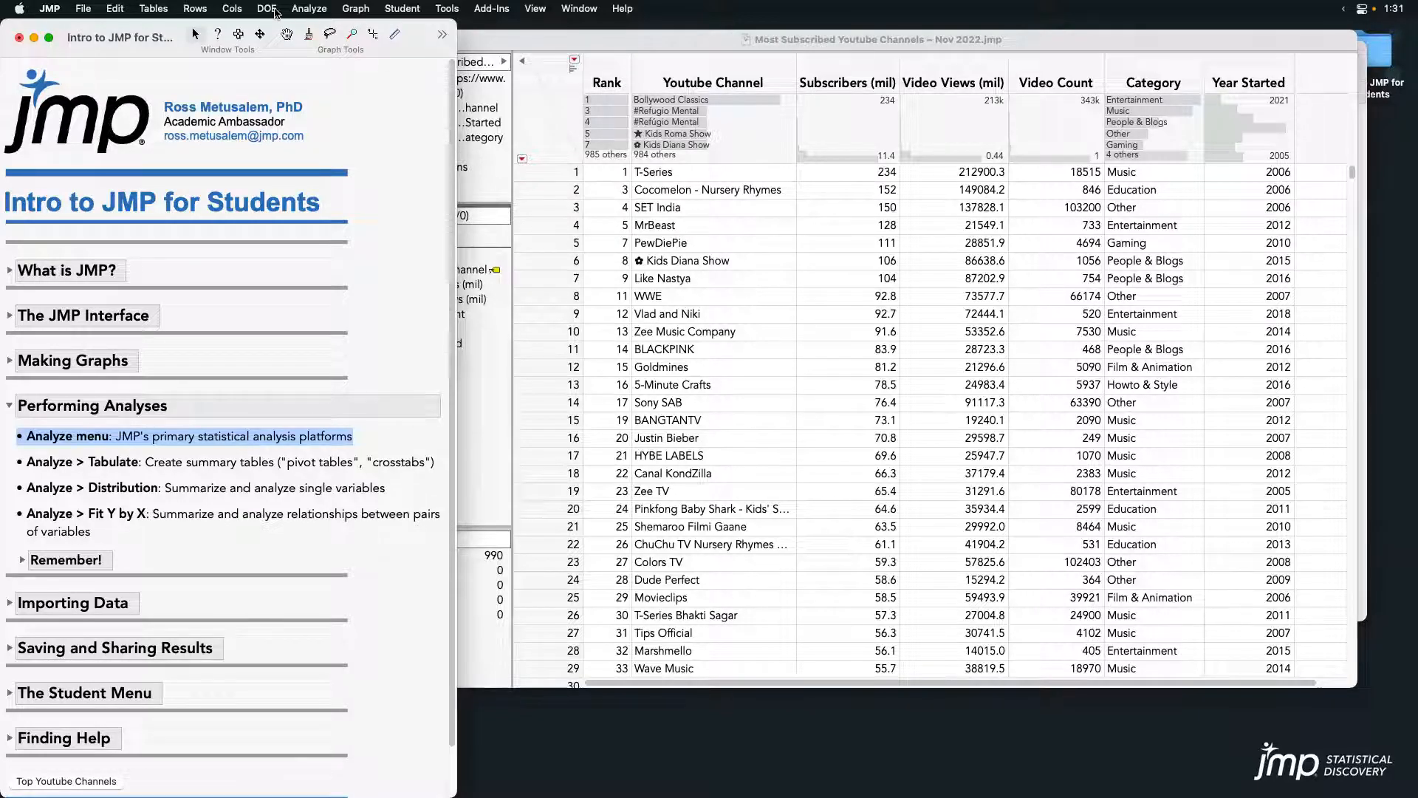
- Launch Tabulate for the YouTube channels data and place Category in the rows of the table
left_click(310, 9)
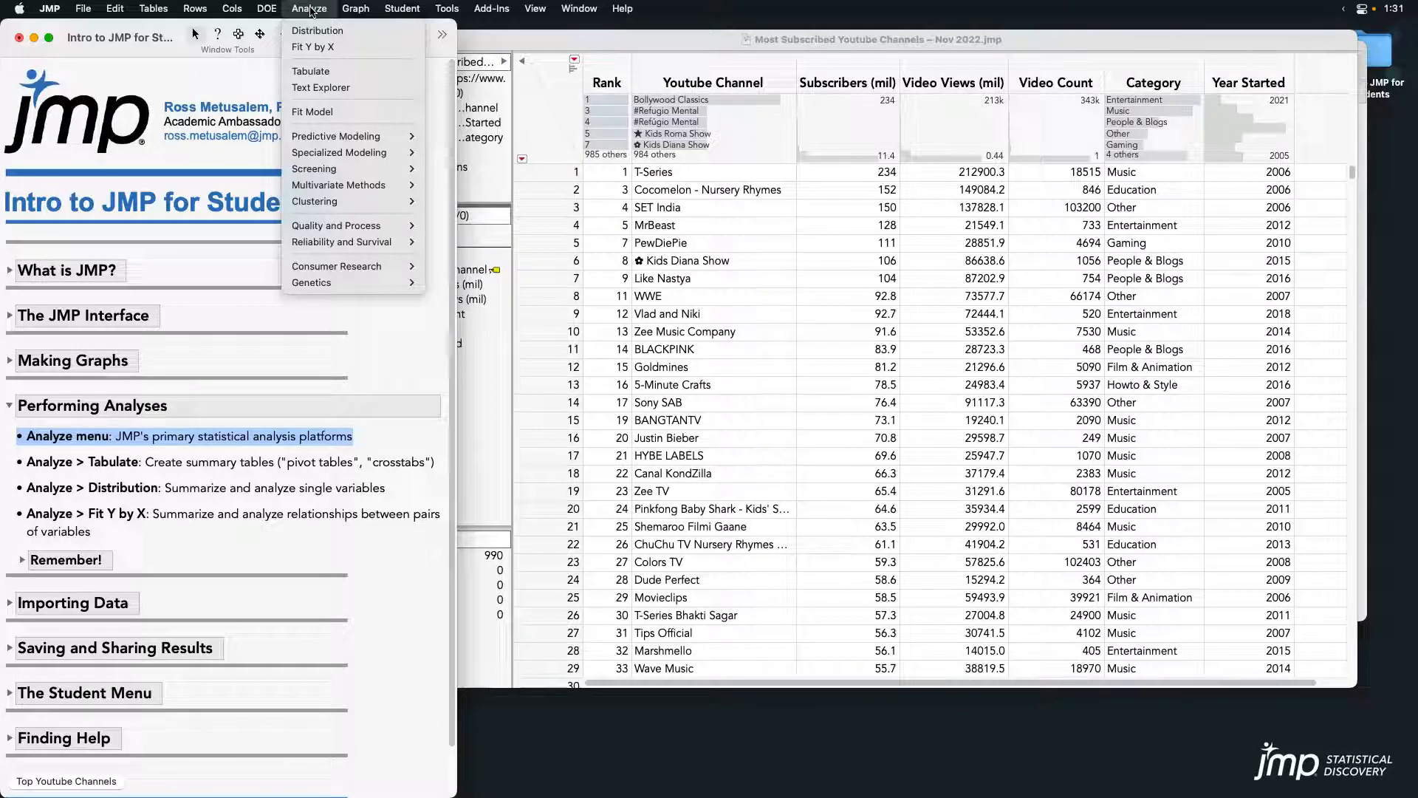
left_click(371, 71)
left_click_drag(446, 49, 720, 84)
left_click(222, 465)
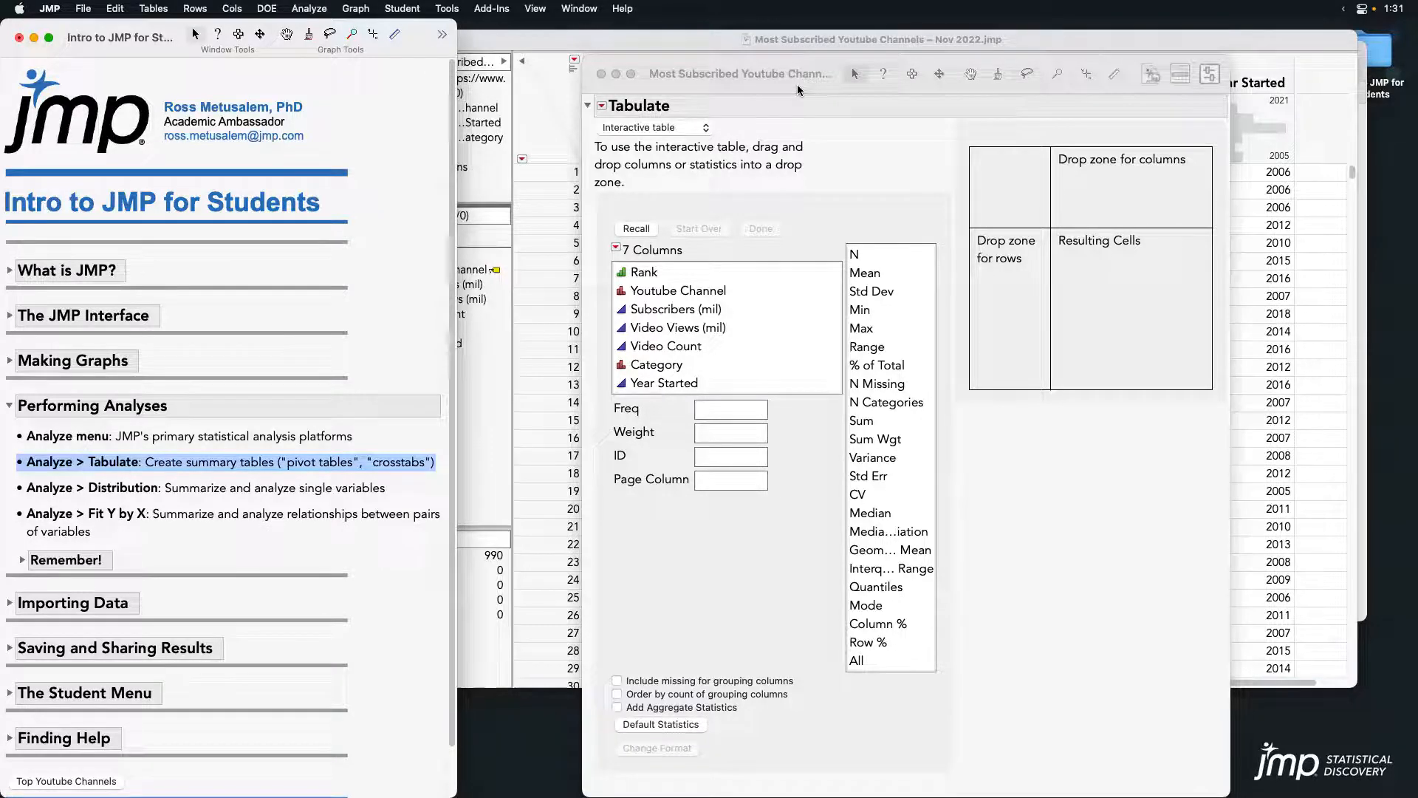
left_click_drag(797, 90, 743, 58)
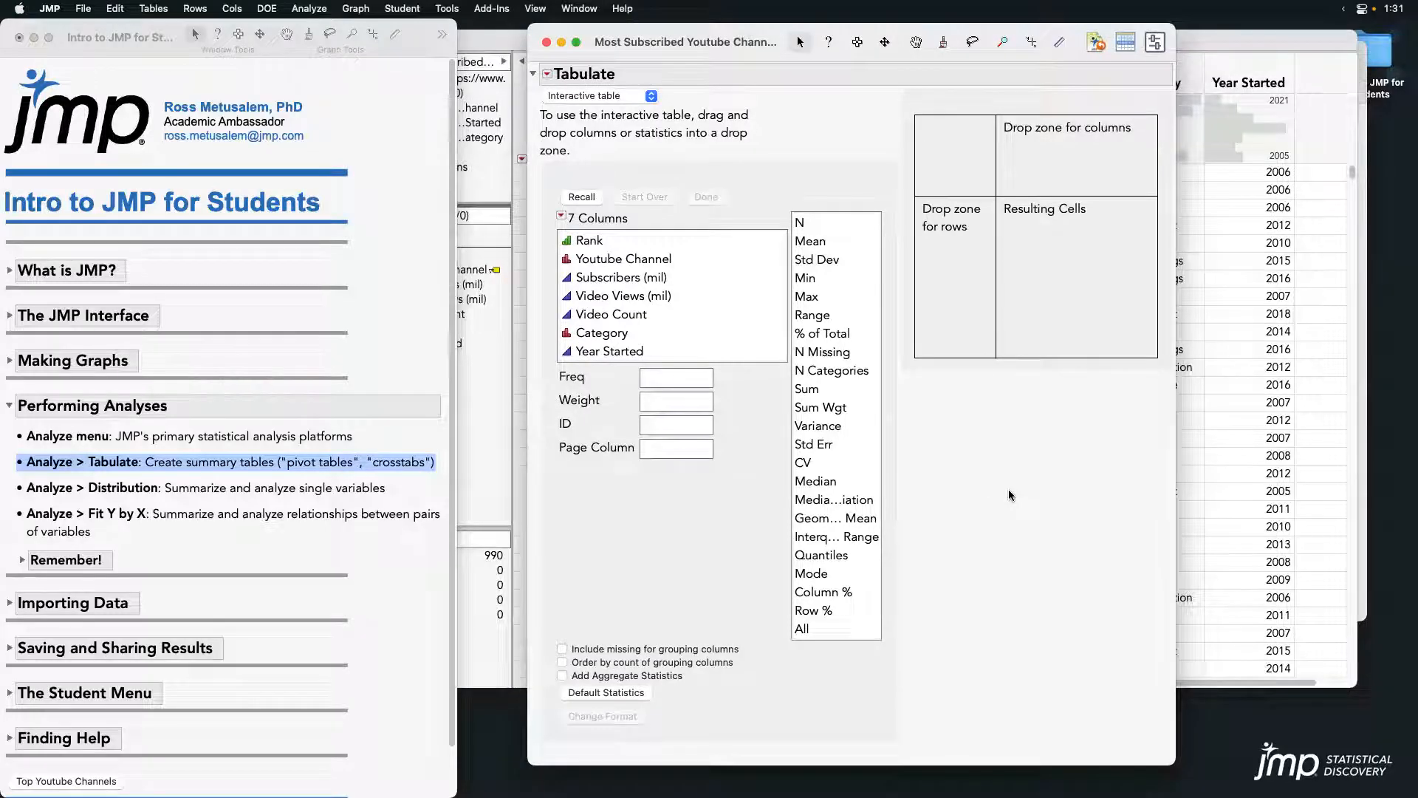
left_click(602, 333)
left_click_drag(610, 339, 958, 328)
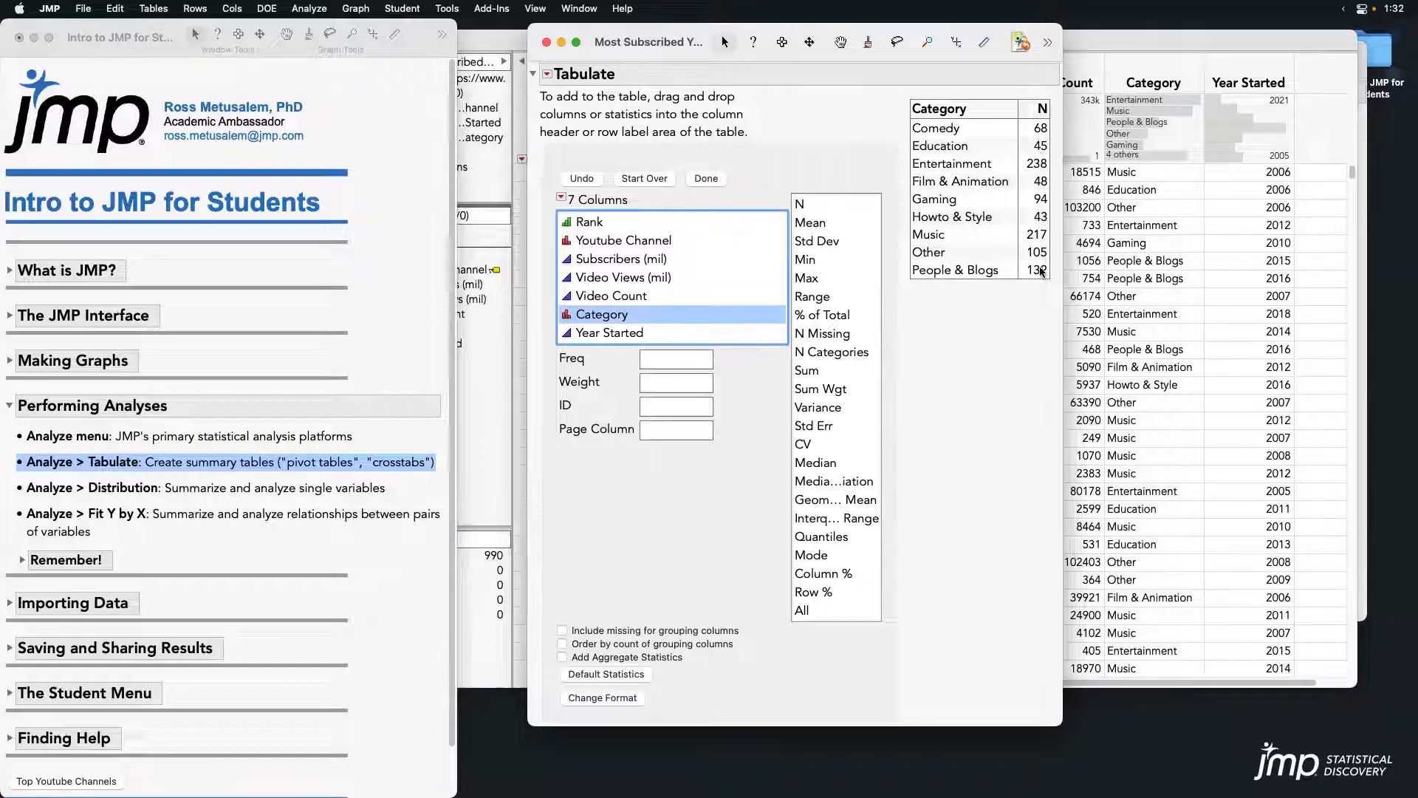
- Select the Entertainment channels and then the Music channels through their counts in the summary table, and clear the selection
left_click(1038, 166)
left_click_drag(635, 52, 566, 53)
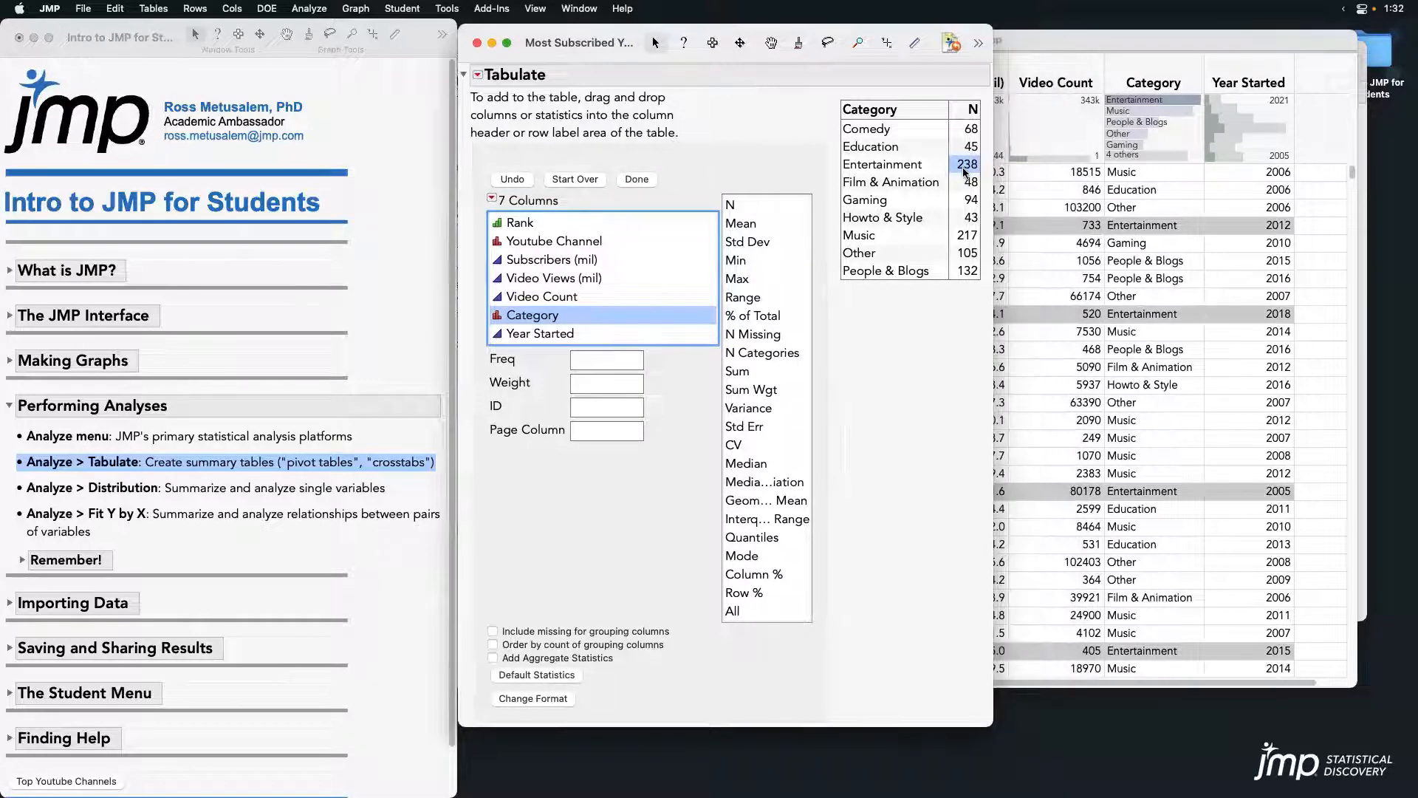
left_click(966, 240)
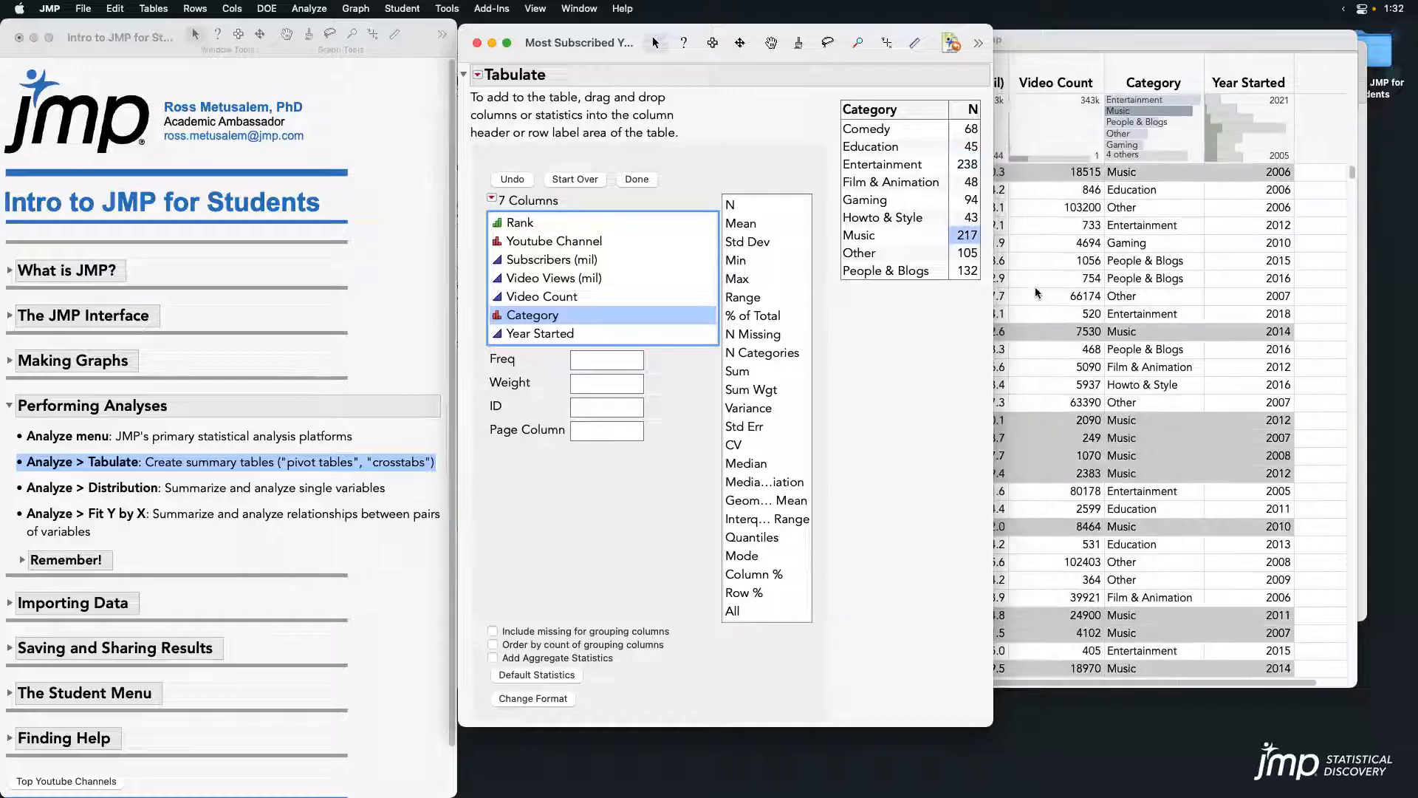
left_click(969, 239)
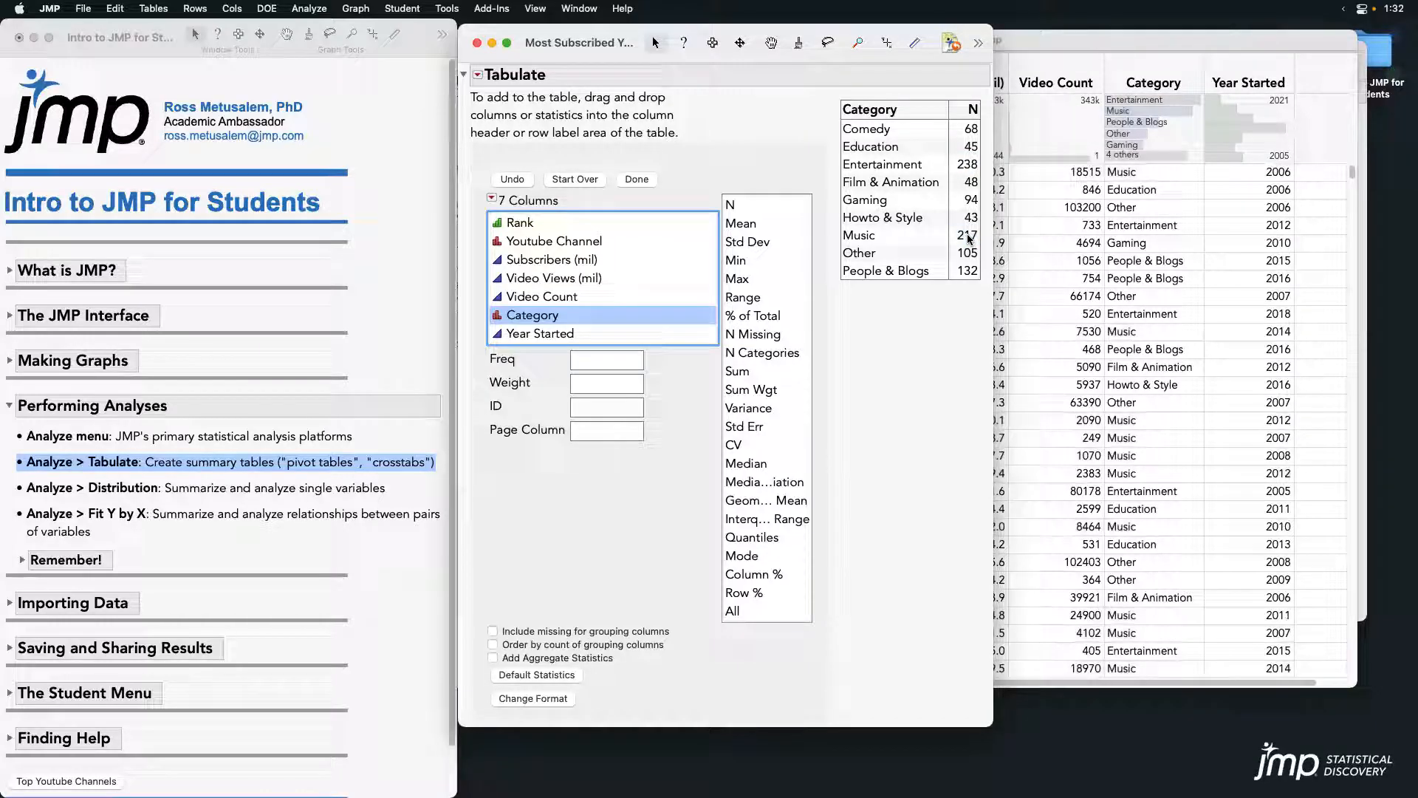
- Replace the category counts with the Sum of Subscribers (mil) and point out the list of available statistics
left_click(567, 260)
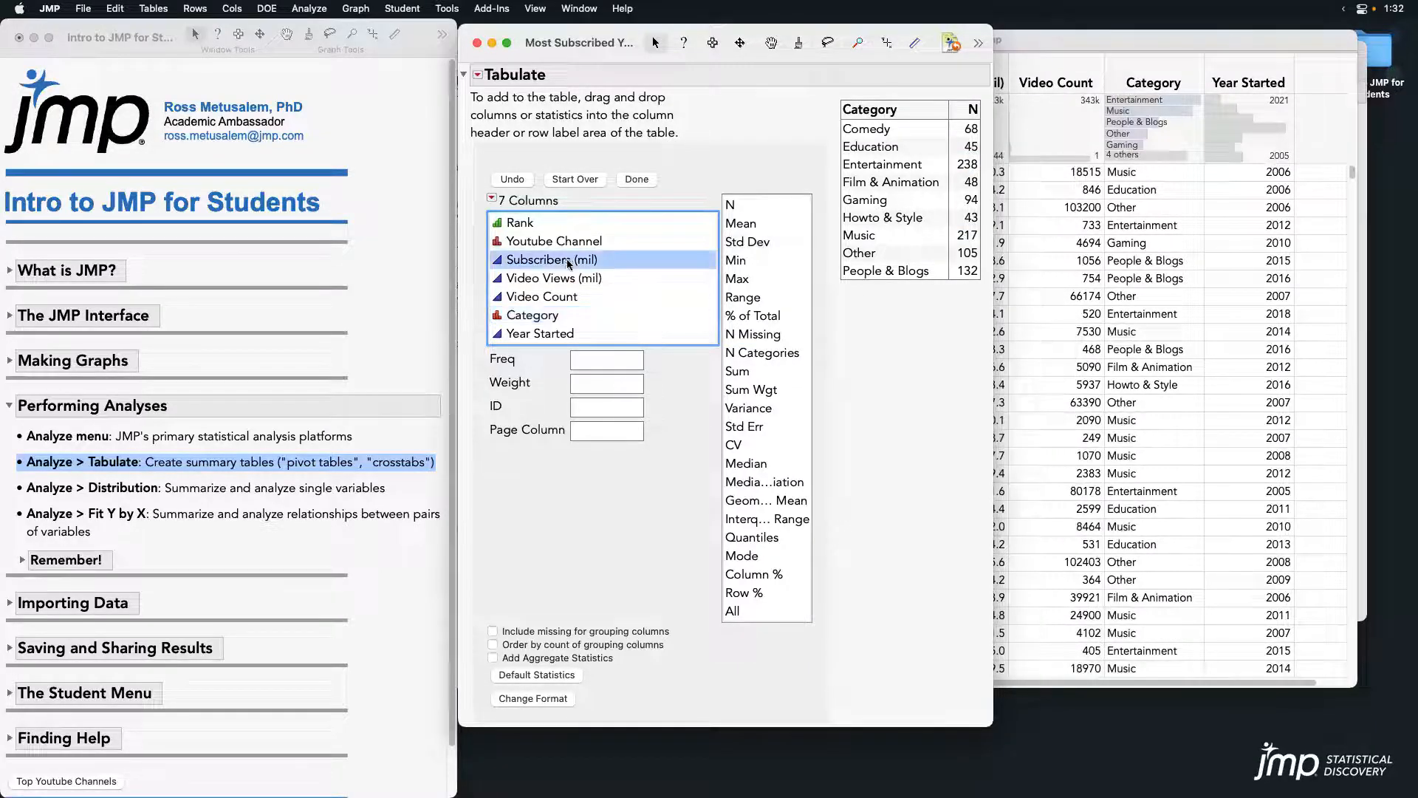
left_click_drag(555, 264, 971, 167)
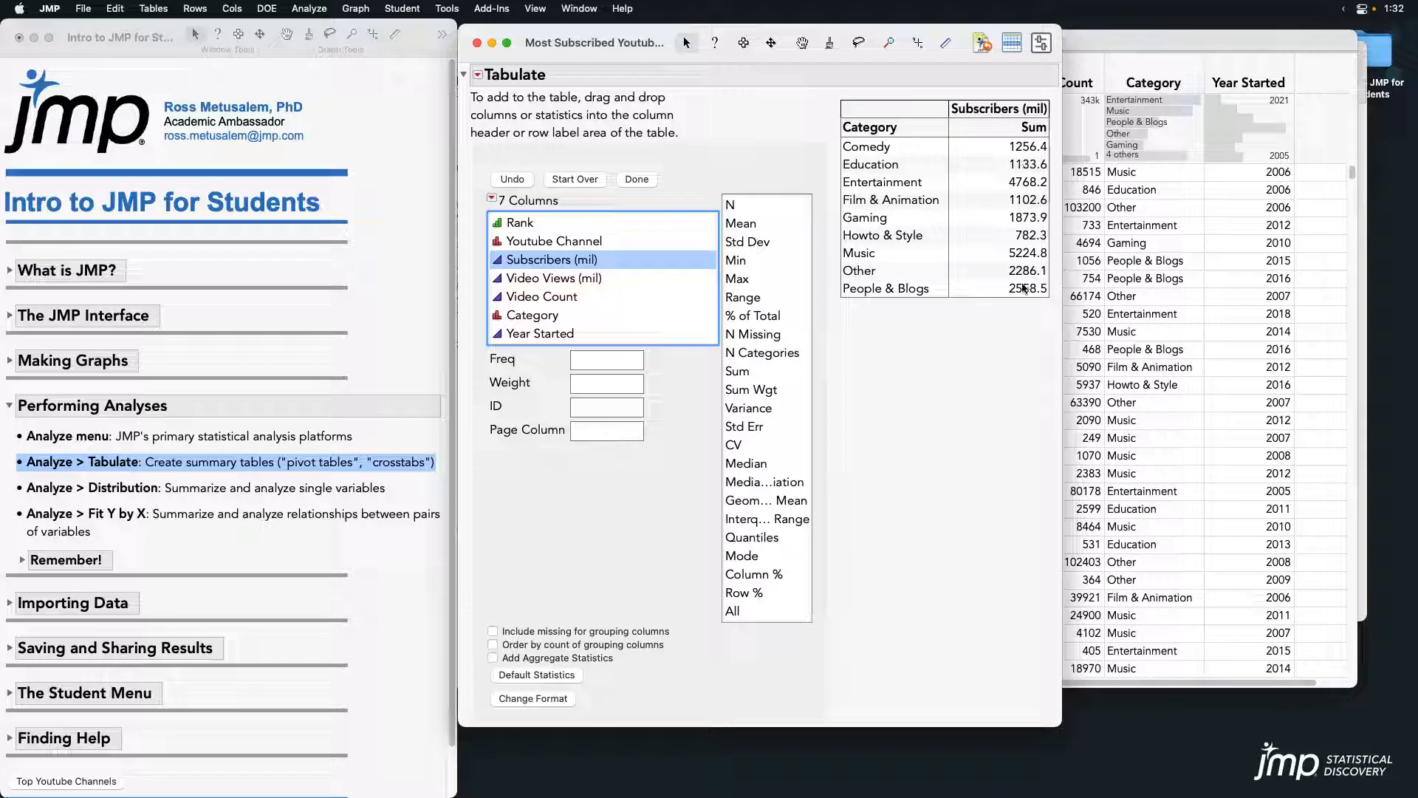
mouse_move(721, 176)
left_mouse_down()
mouse_move(816, 669)
mouse_move(822, 655)
left_mouse_up()
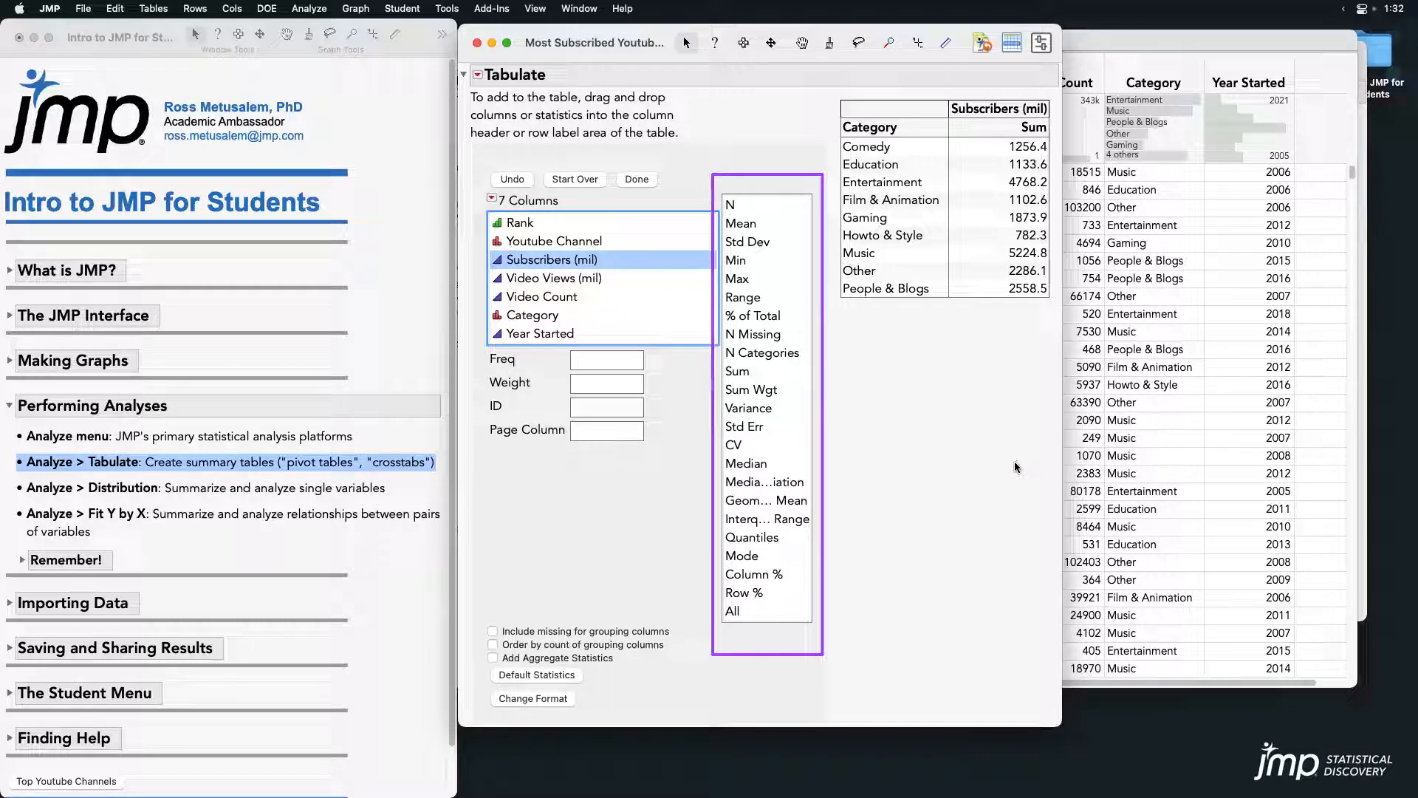
- Try replacing the Sum of Subscribers (mil) with the Mean, and undo the change
left_click(772, 227)
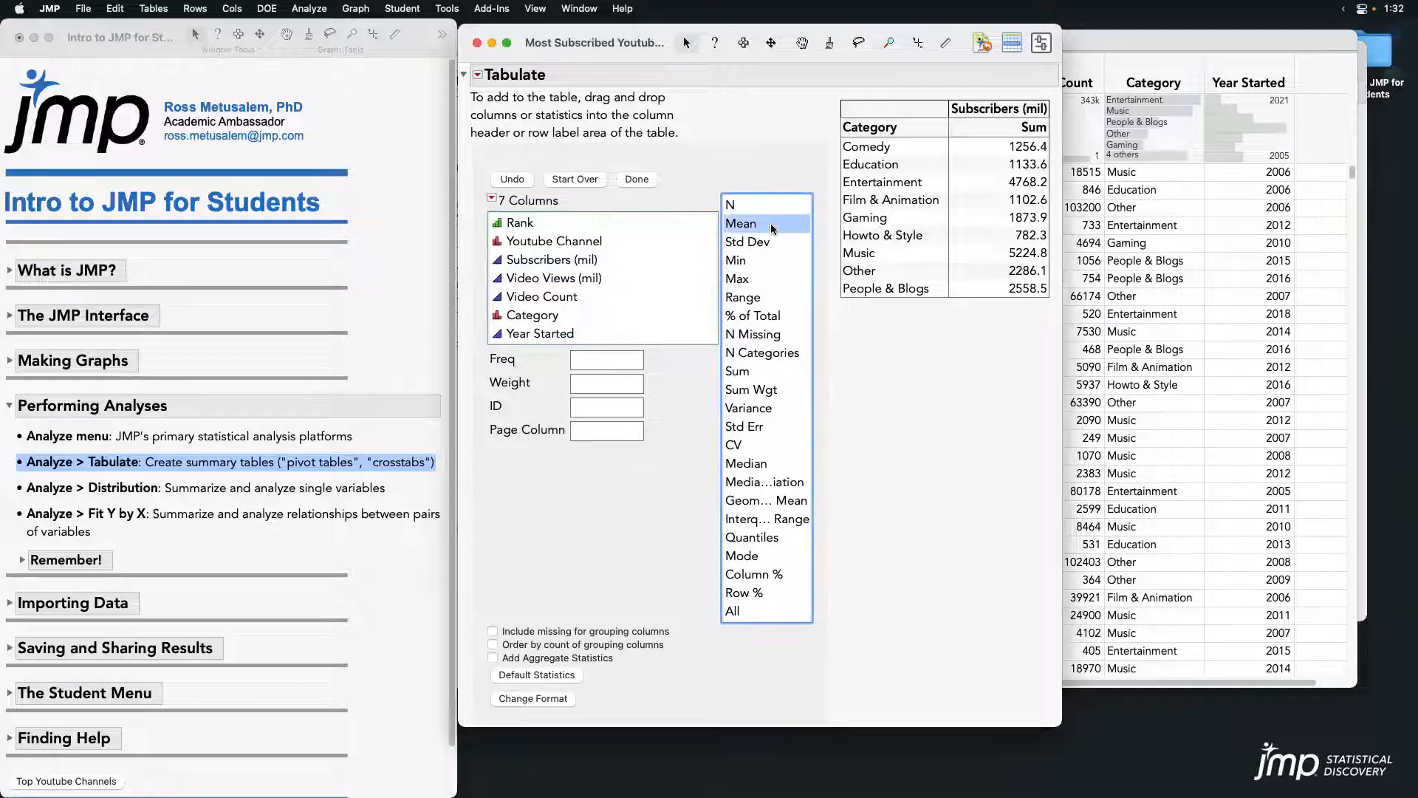
left_click_drag(749, 226, 998, 133)
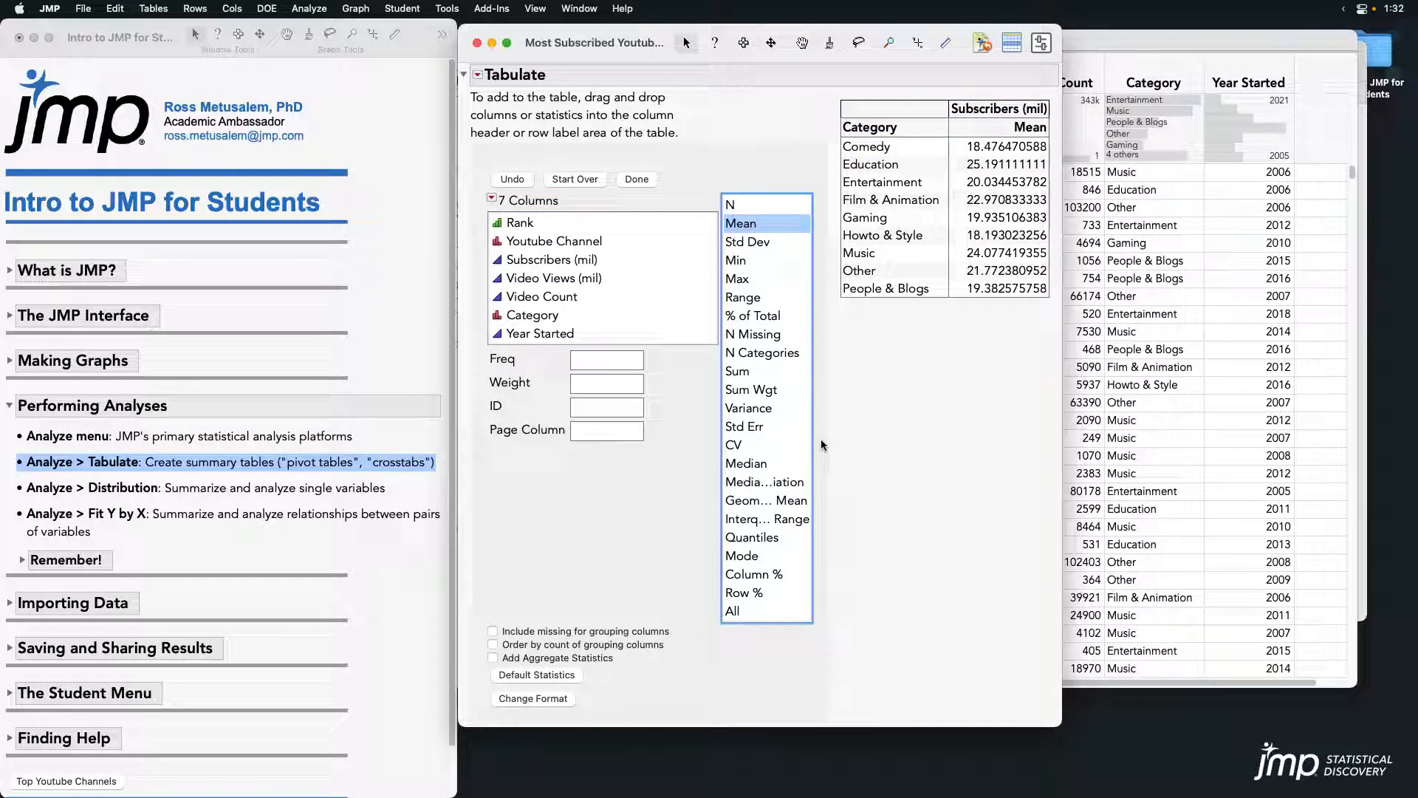
left_click(517, 181)
- Add the Mean of Subscribers (mil) beside the Sum, and remove the Mean column from the table again
left_click_drag(744, 224, 1046, 139)
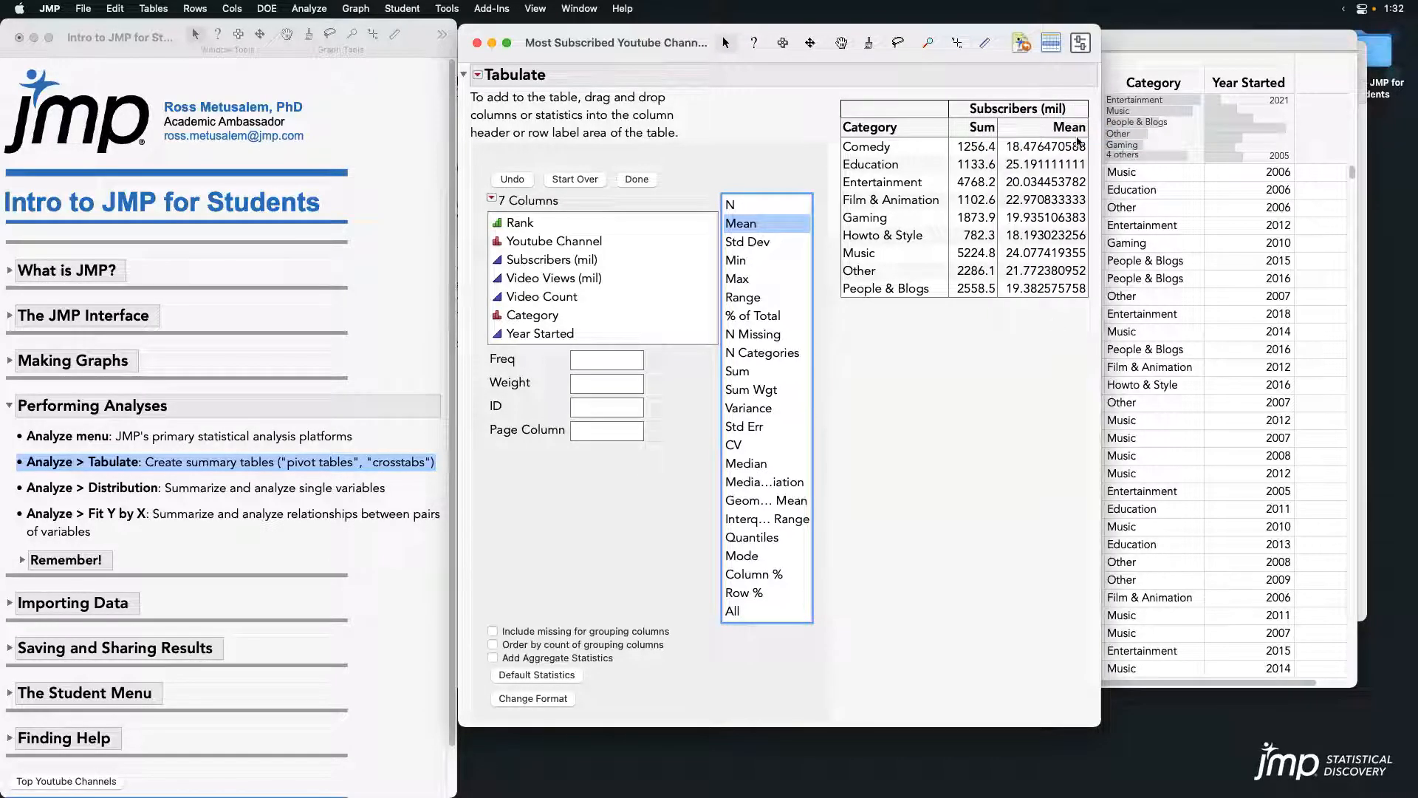
left_click_drag(1076, 130, 724, 111)
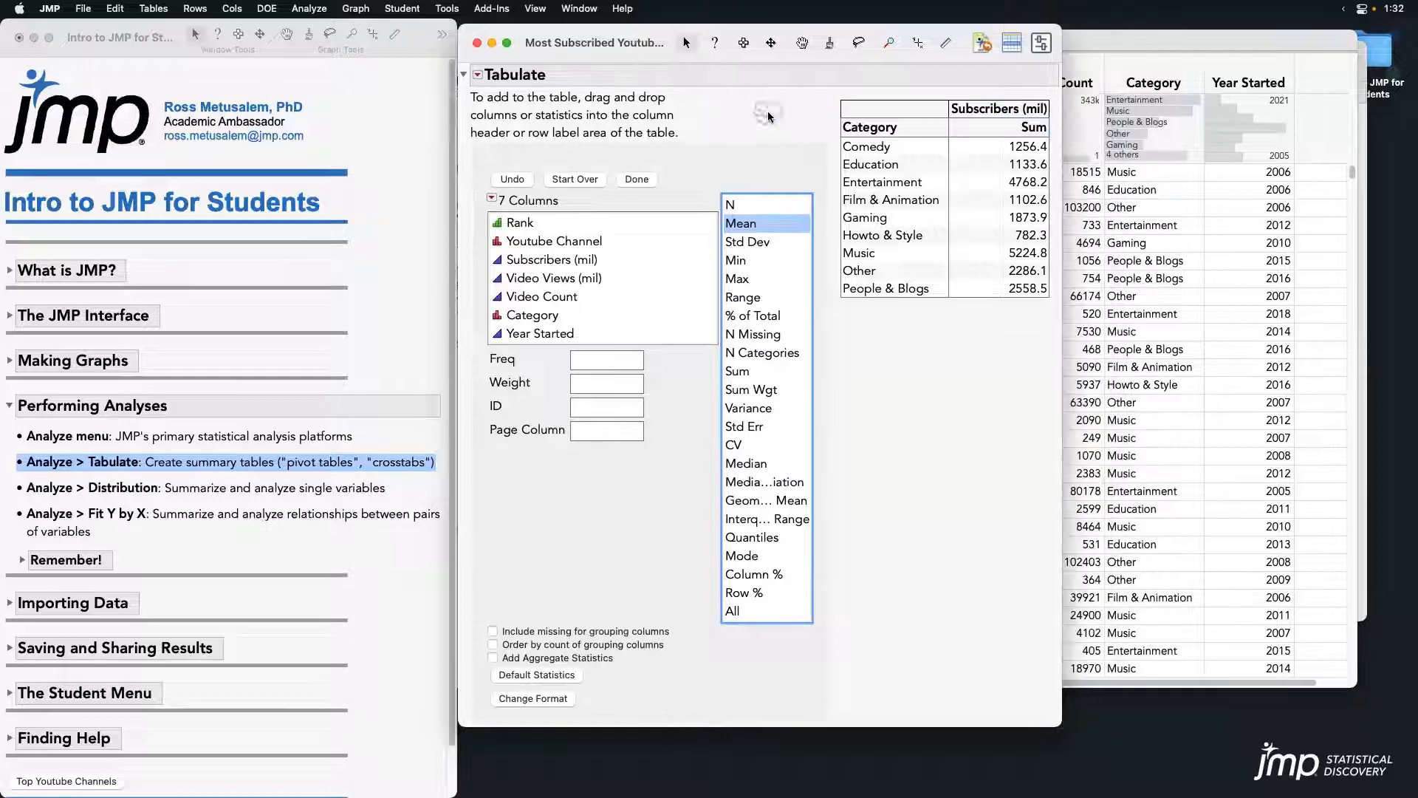
- Add Video Views (mil) and Video Count beside Subscribers (mil) in the summary table, and show the Mean for all three columns
left_click(579, 278)
left_click(567, 296, "shift")
left_click_drag(553, 279, 1043, 120)
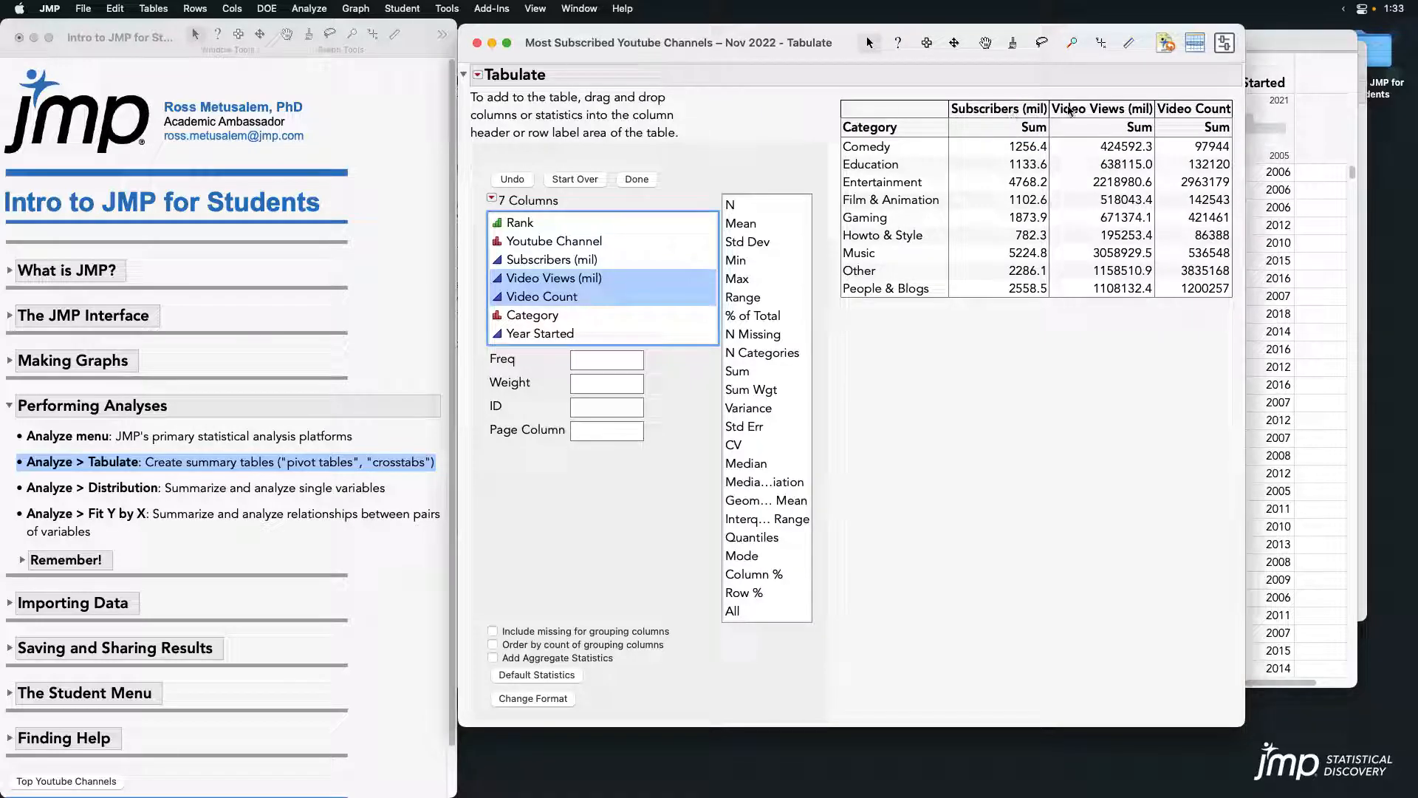
left_click_drag(740, 223, 988, 138)
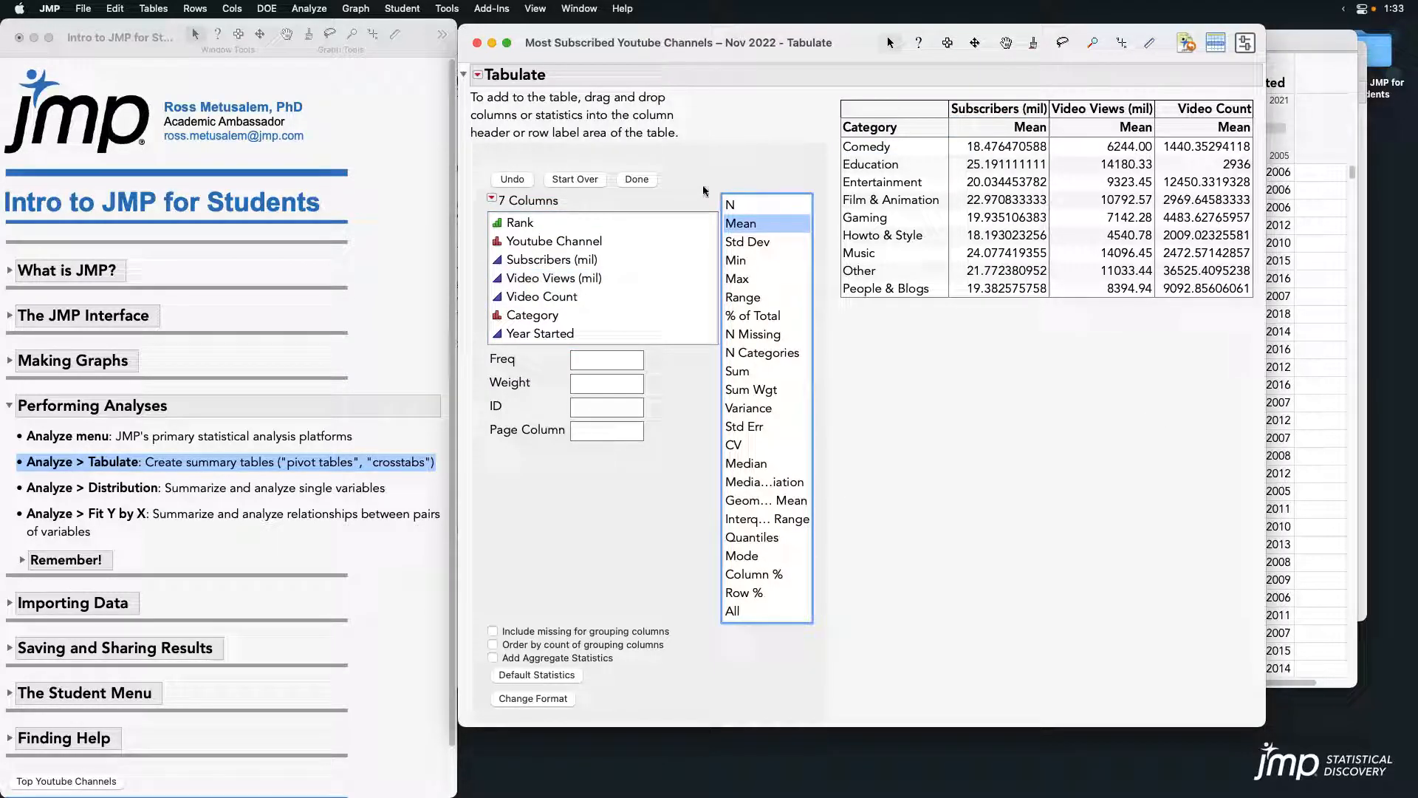
- Finish the Tabulate summary table, move its report clear of the outline, and close the report
left_click(637, 180)
left_click_drag(595, 49, 662, 40)
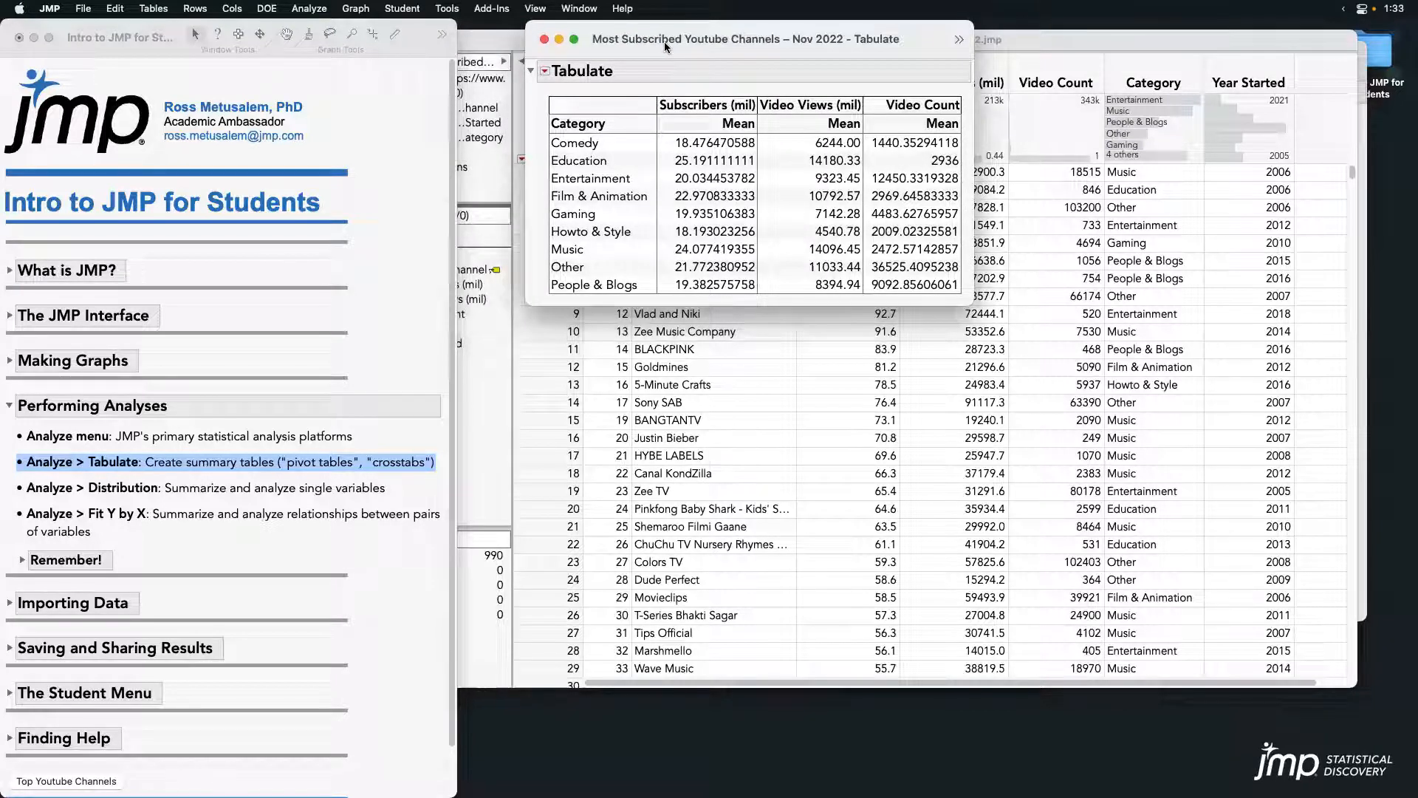
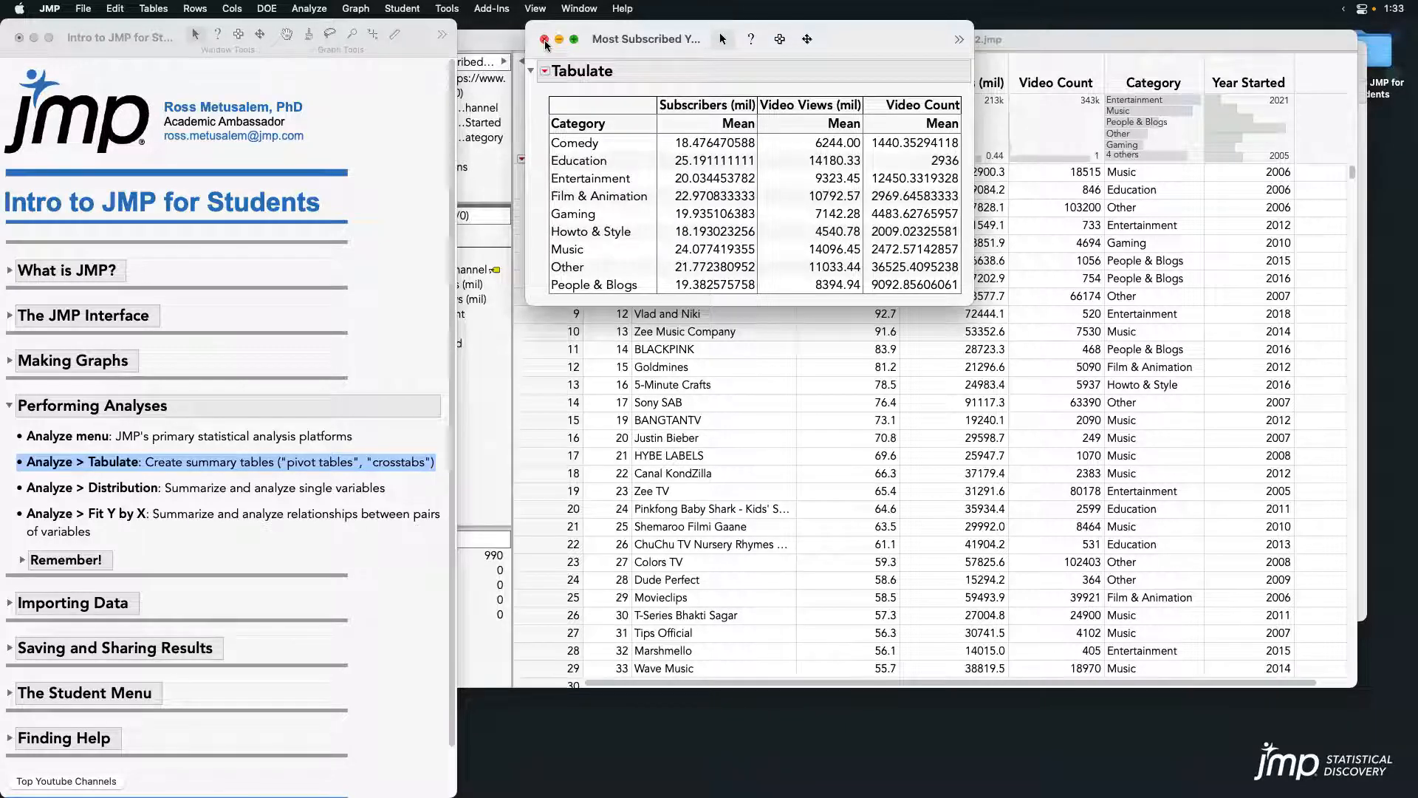
left_click(545, 40)
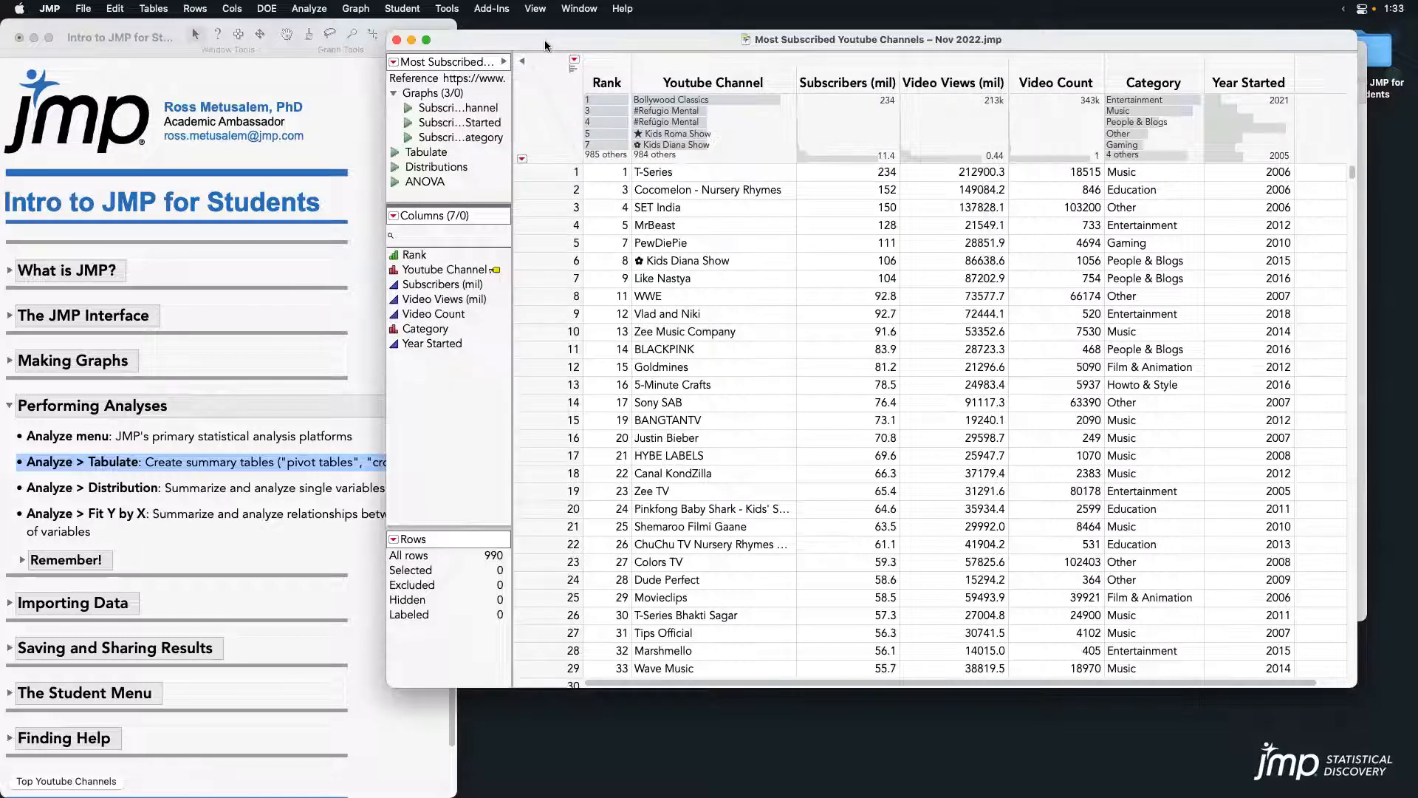
- Highlight the Distribution topic in the outline, and open the Distribution launch dialog, pointing out its column roles
left_click(310, 497)
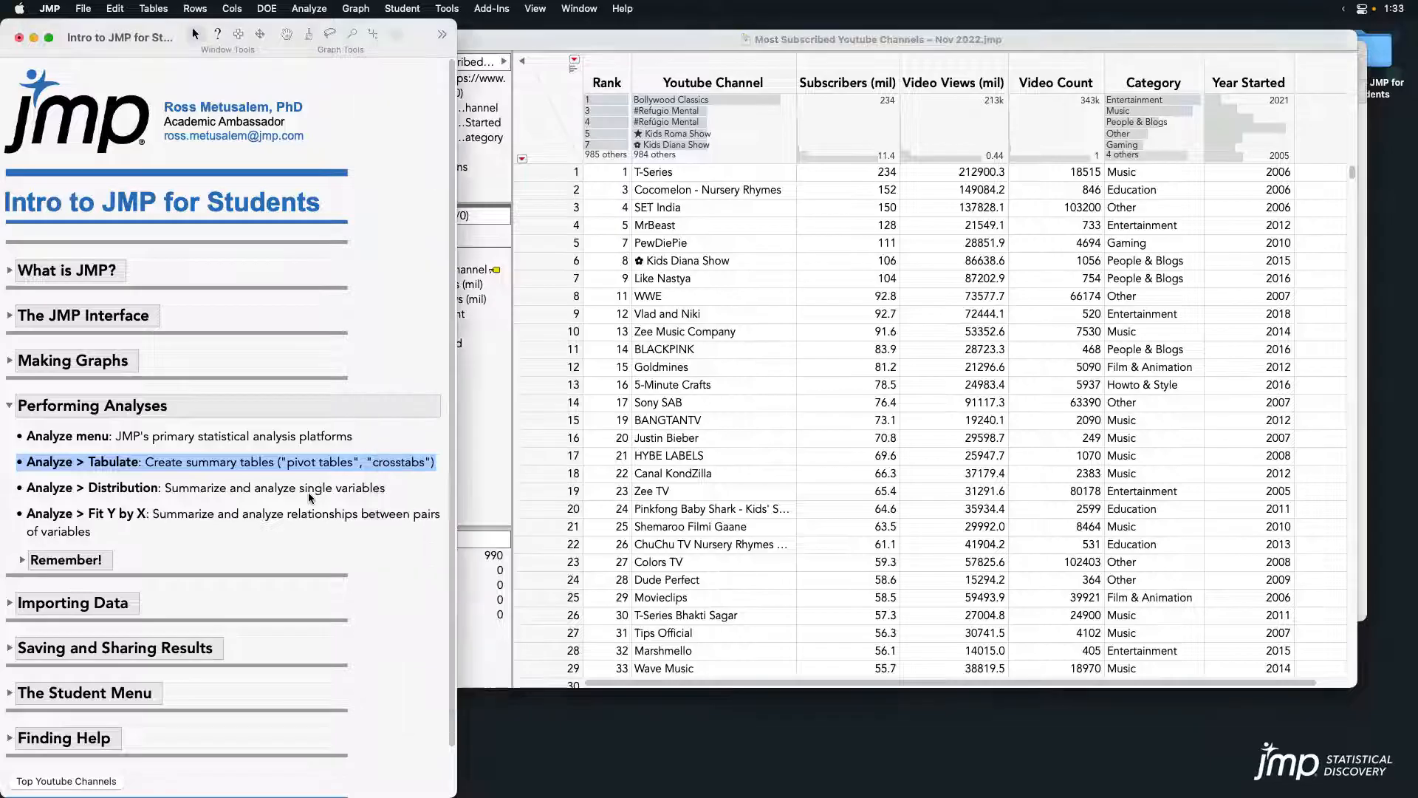
left_click(311, 498)
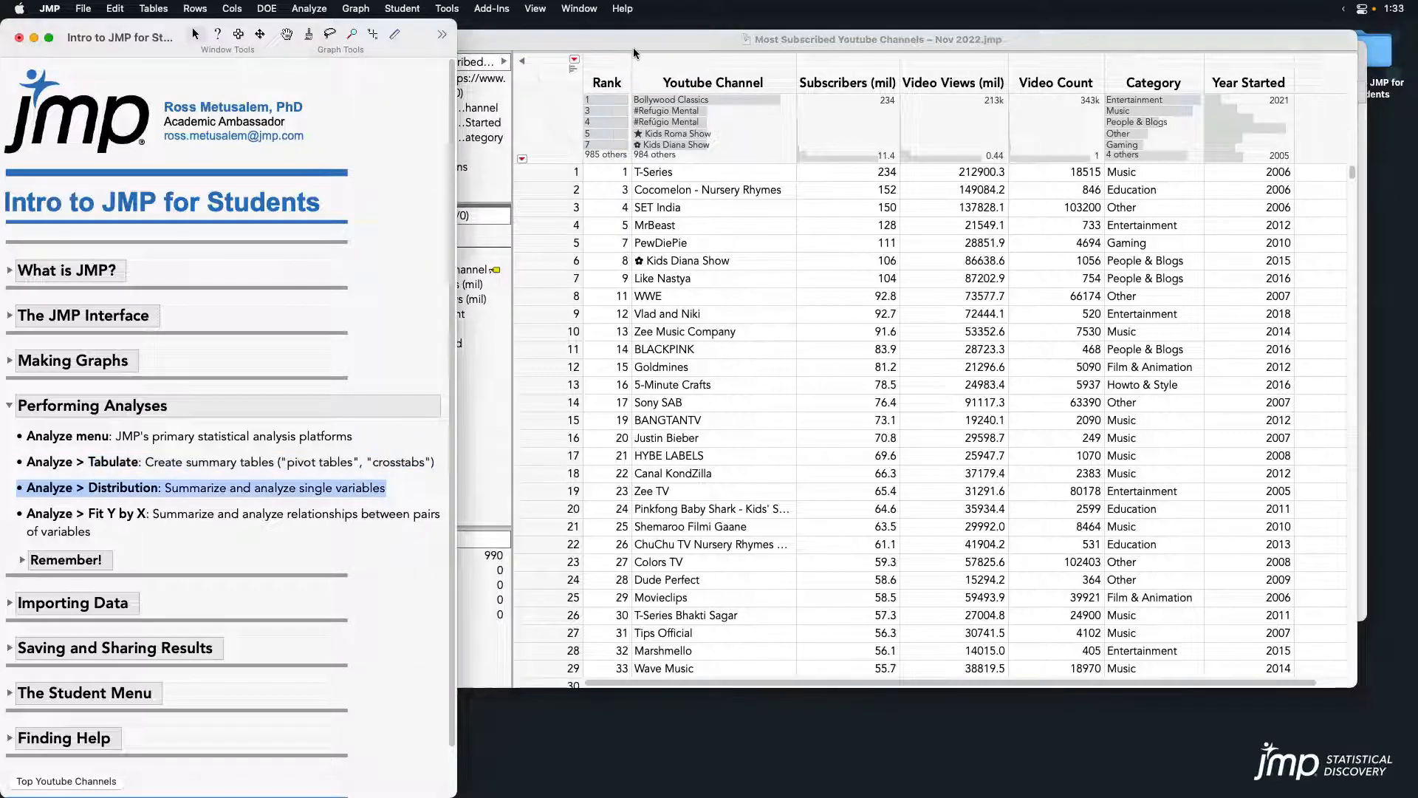
left_click_drag(633, 52, 693, 57)
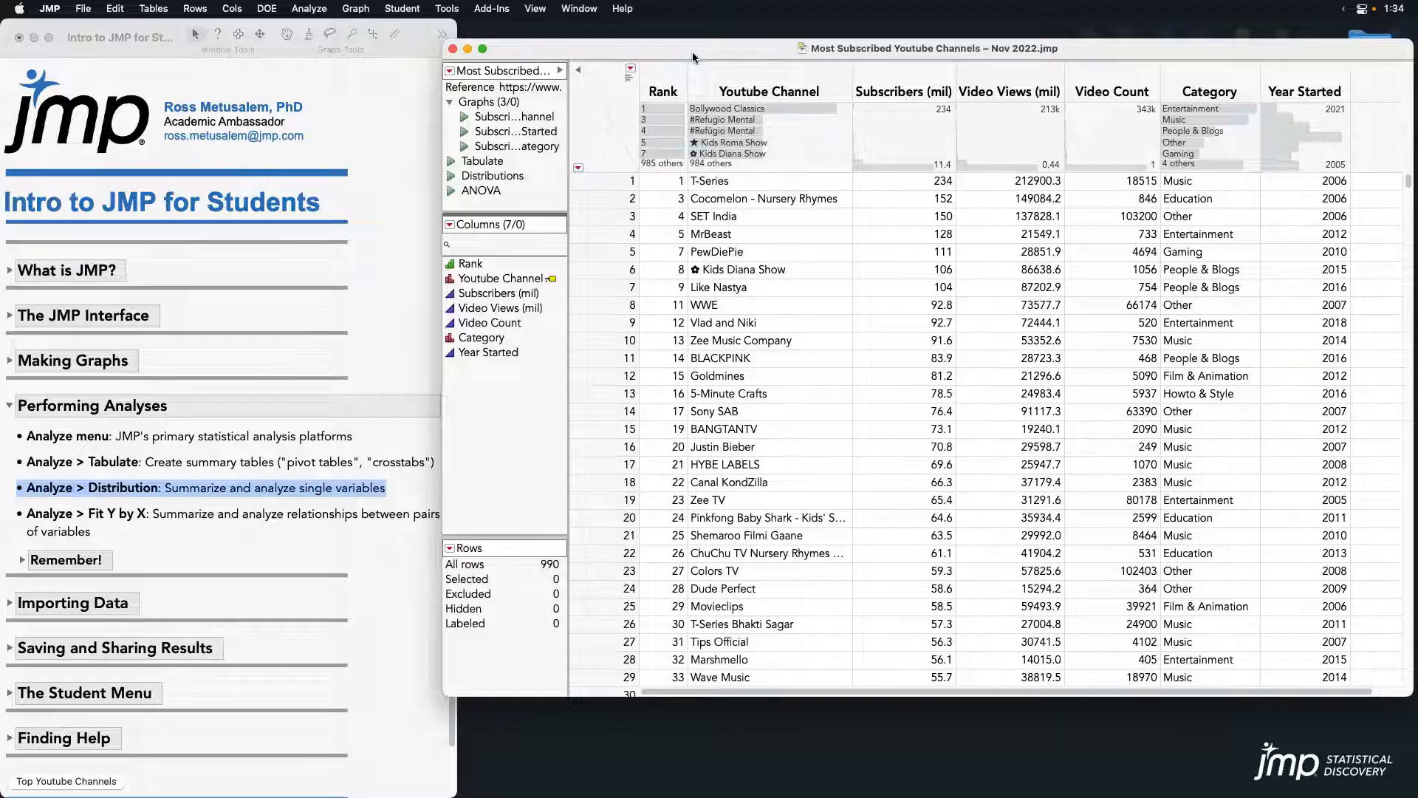
left_click(318, 14)
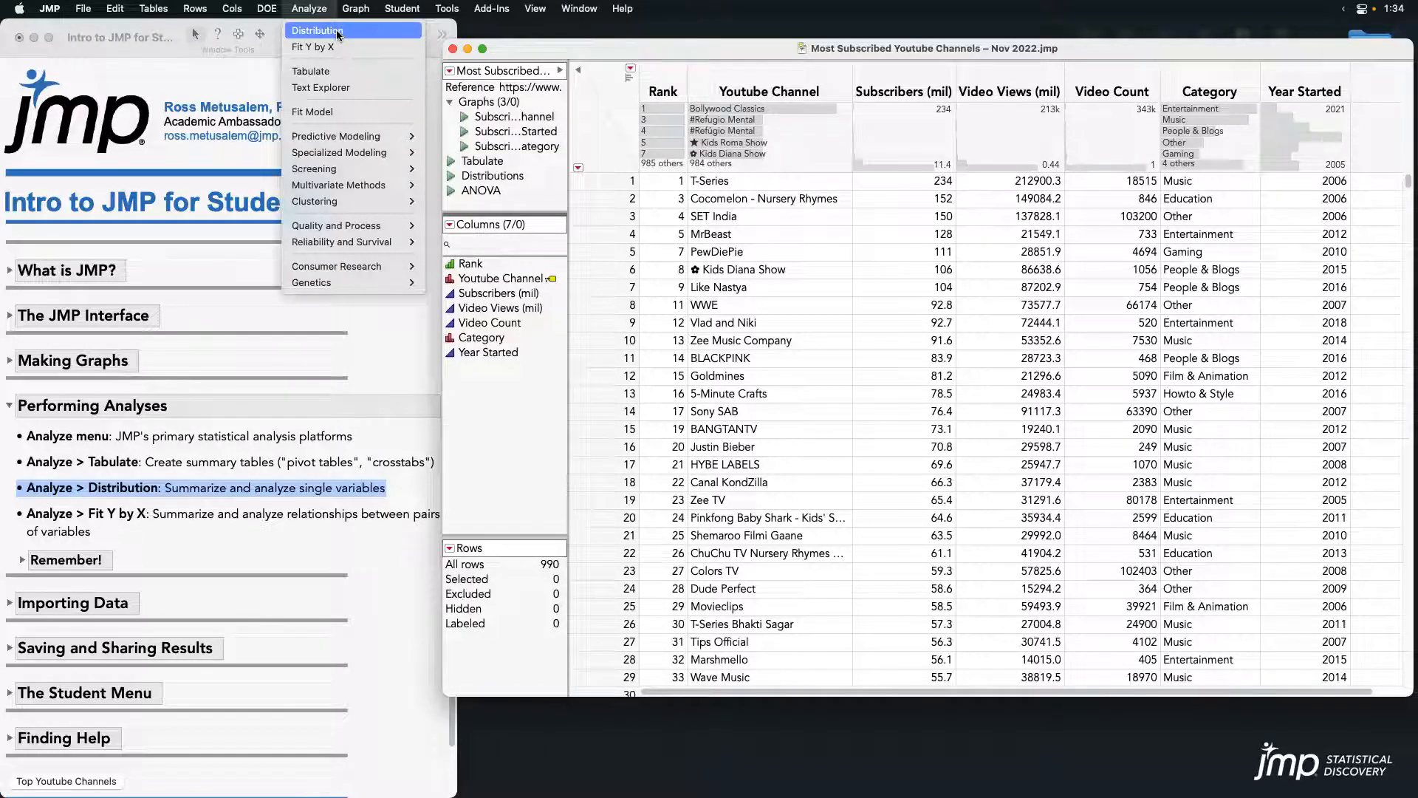
left_click(338, 31)
left_click_drag(581, 160, 707, 79)
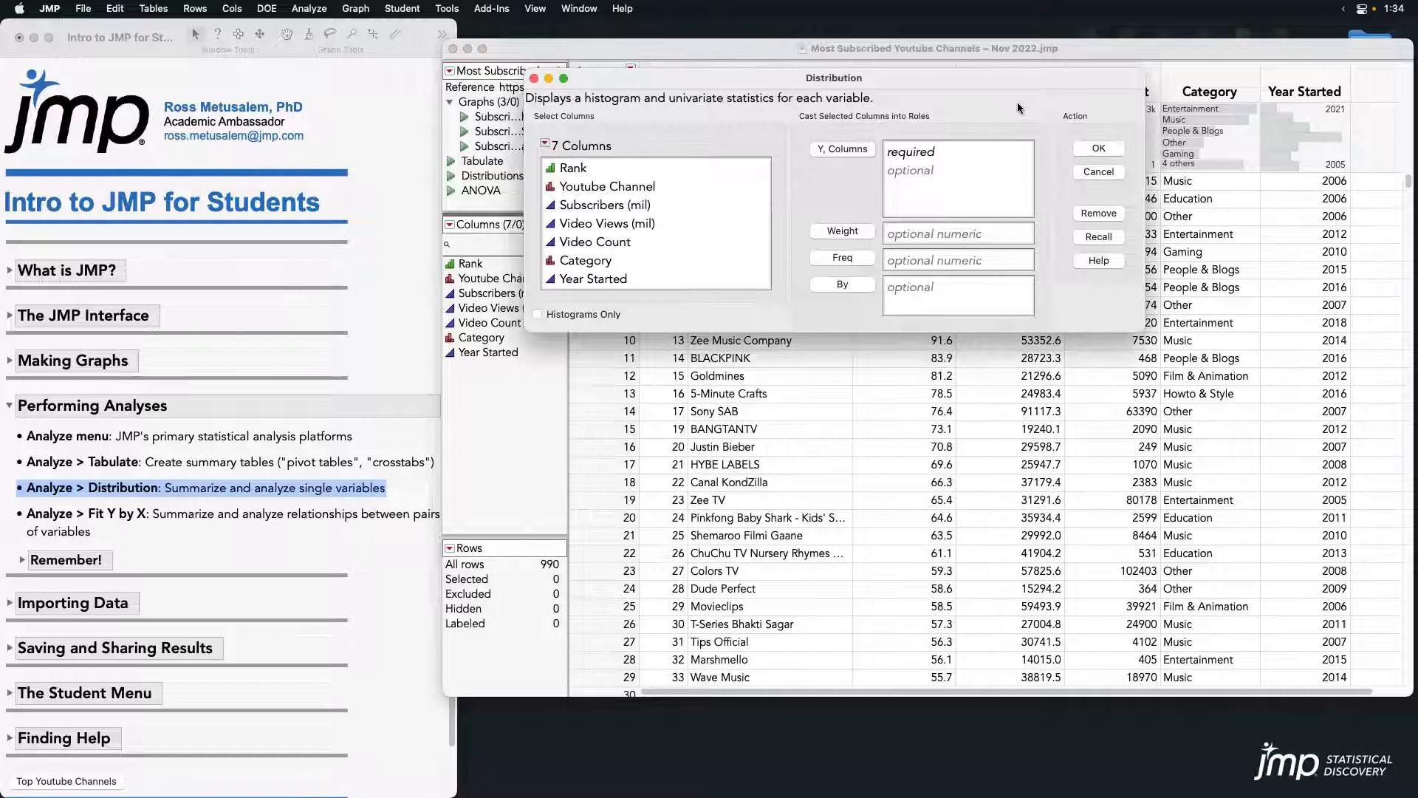
mouse_move(739, 130)
left_mouse_down()
mouse_move(794, 184)
mouse_move(761, 325)
mouse_move(548, 329)
mouse_move(525, 208)
mouse_move(691, 112)
mouse_move(748, 120)
mouse_move(783, 217)
mouse_move(787, 331)
left_mouse_up()
mouse_move(1056, 313)
left_mouse_down()
mouse_move(1061, 127)
mouse_move(800, 123)
left_mouse_up()
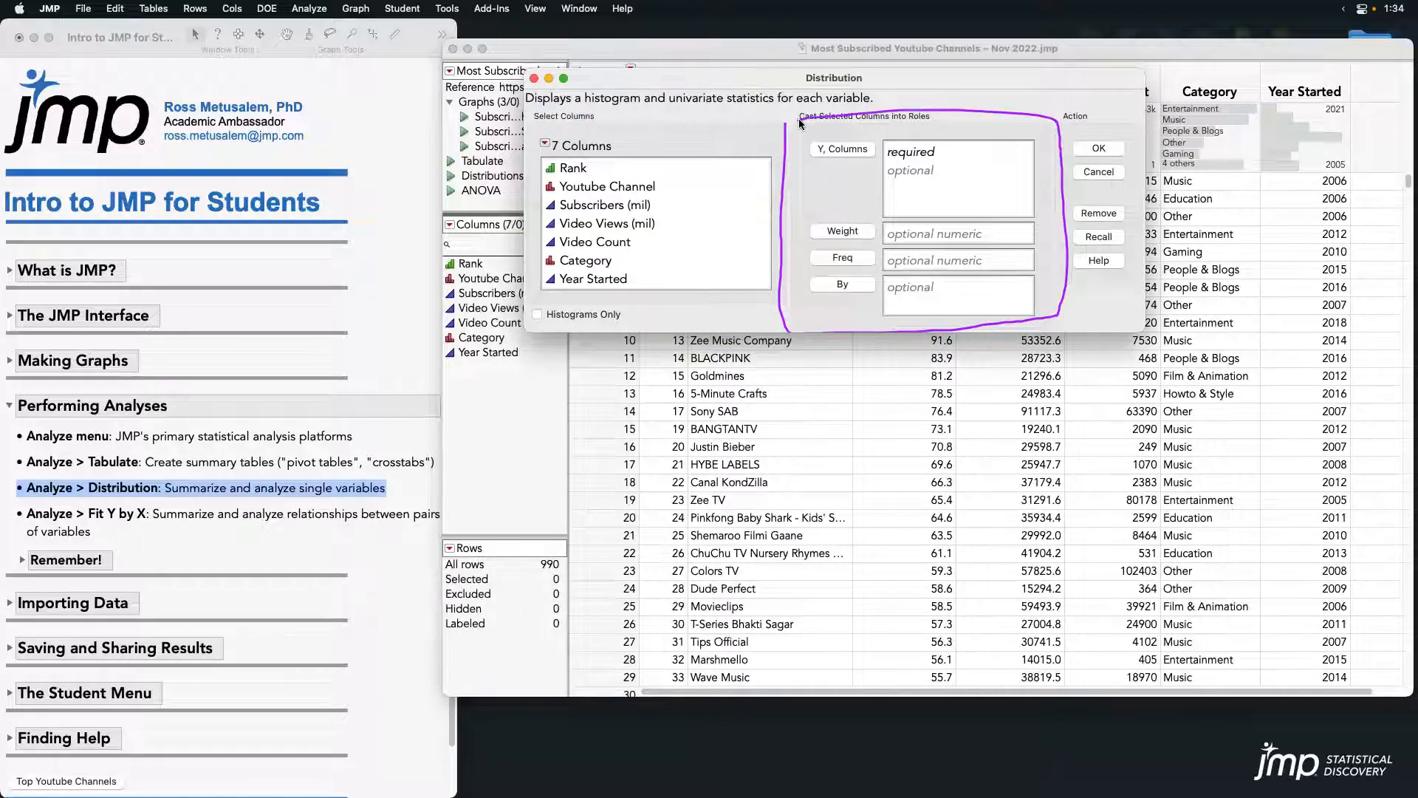
- Run Distribution with Subscribers (mil) and Category as the Y columns, and reposition and enlarge the report
left_click(691, 198)
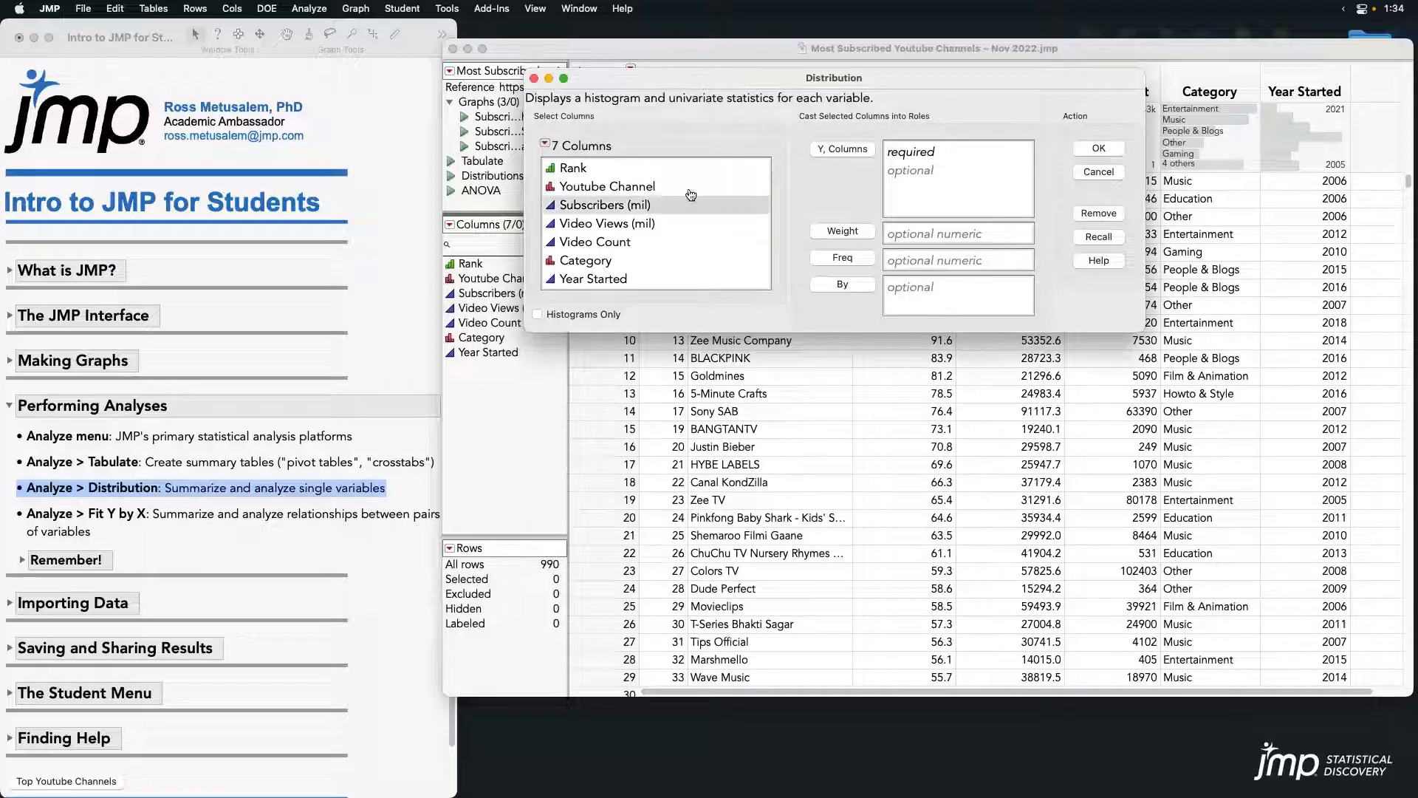
left_click(615, 258)
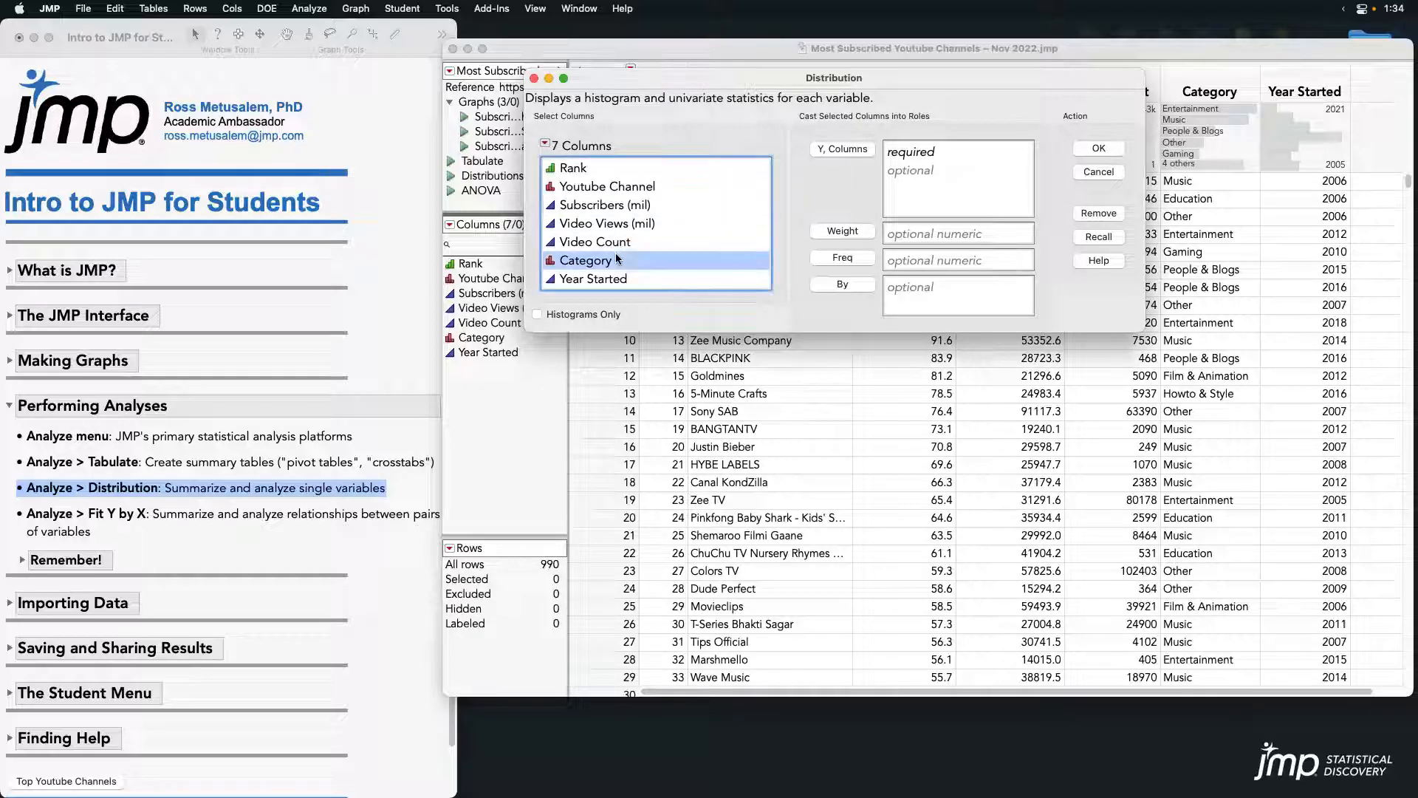
left_click(618, 206, "super")
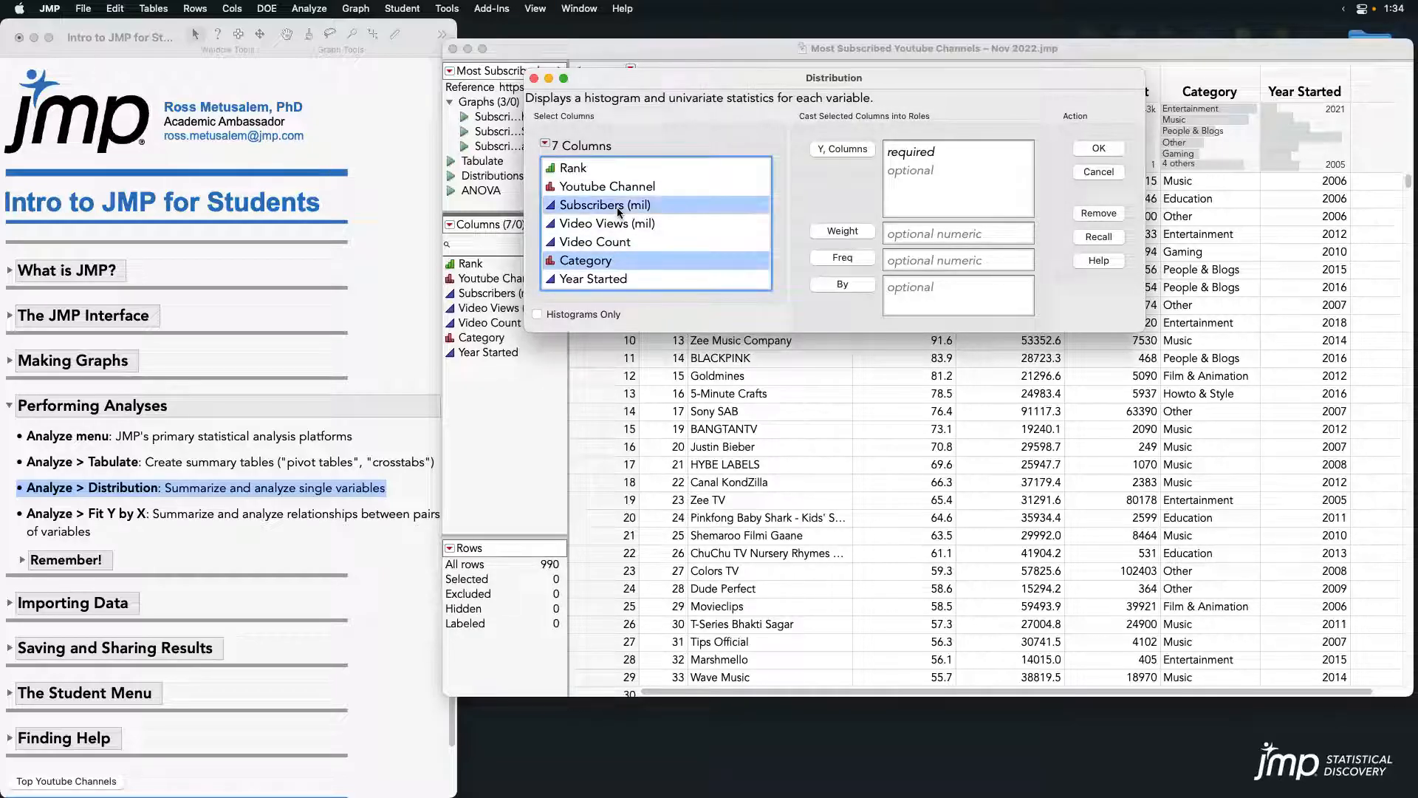
left_click(834, 150)
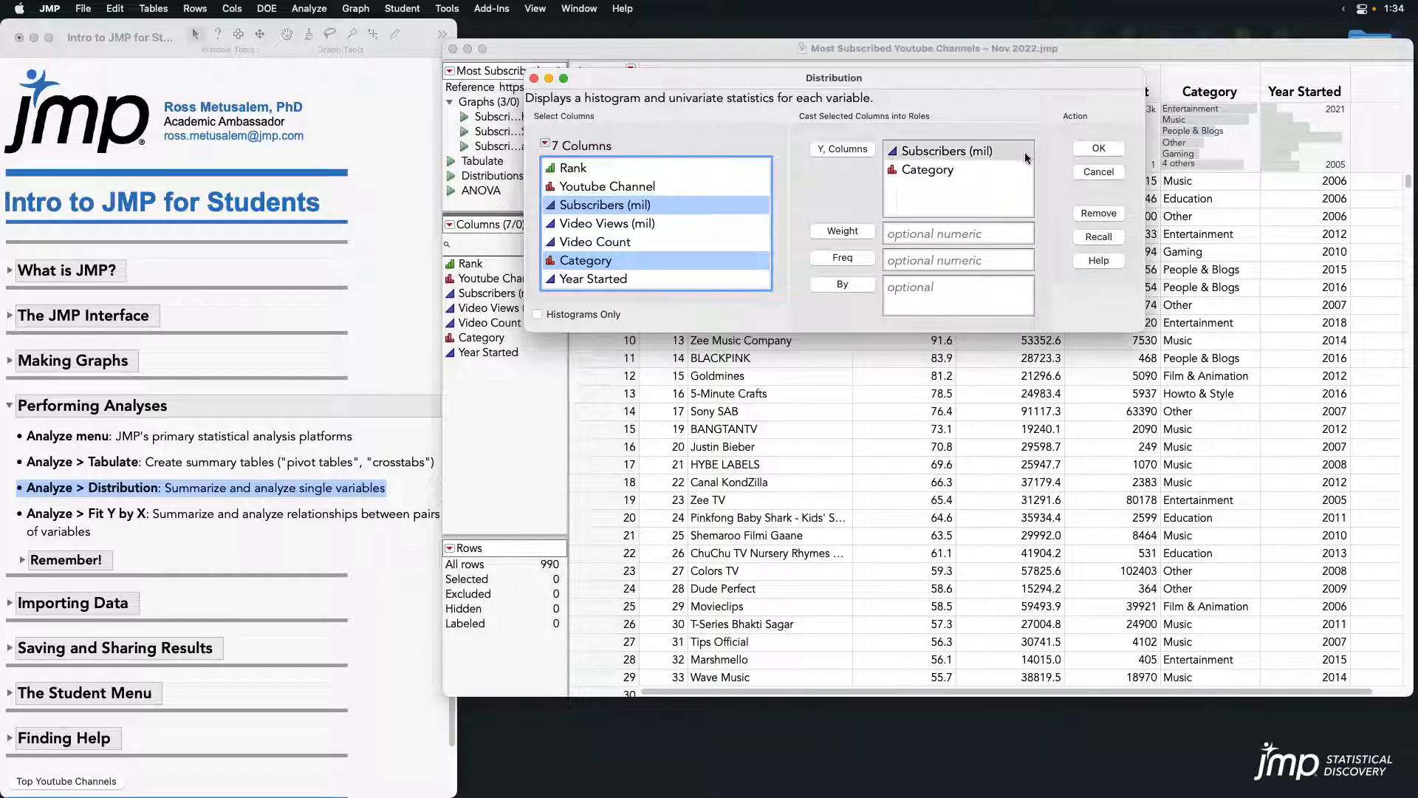
left_click(1088, 146)
left_click_drag(476, 67, 688, 53)
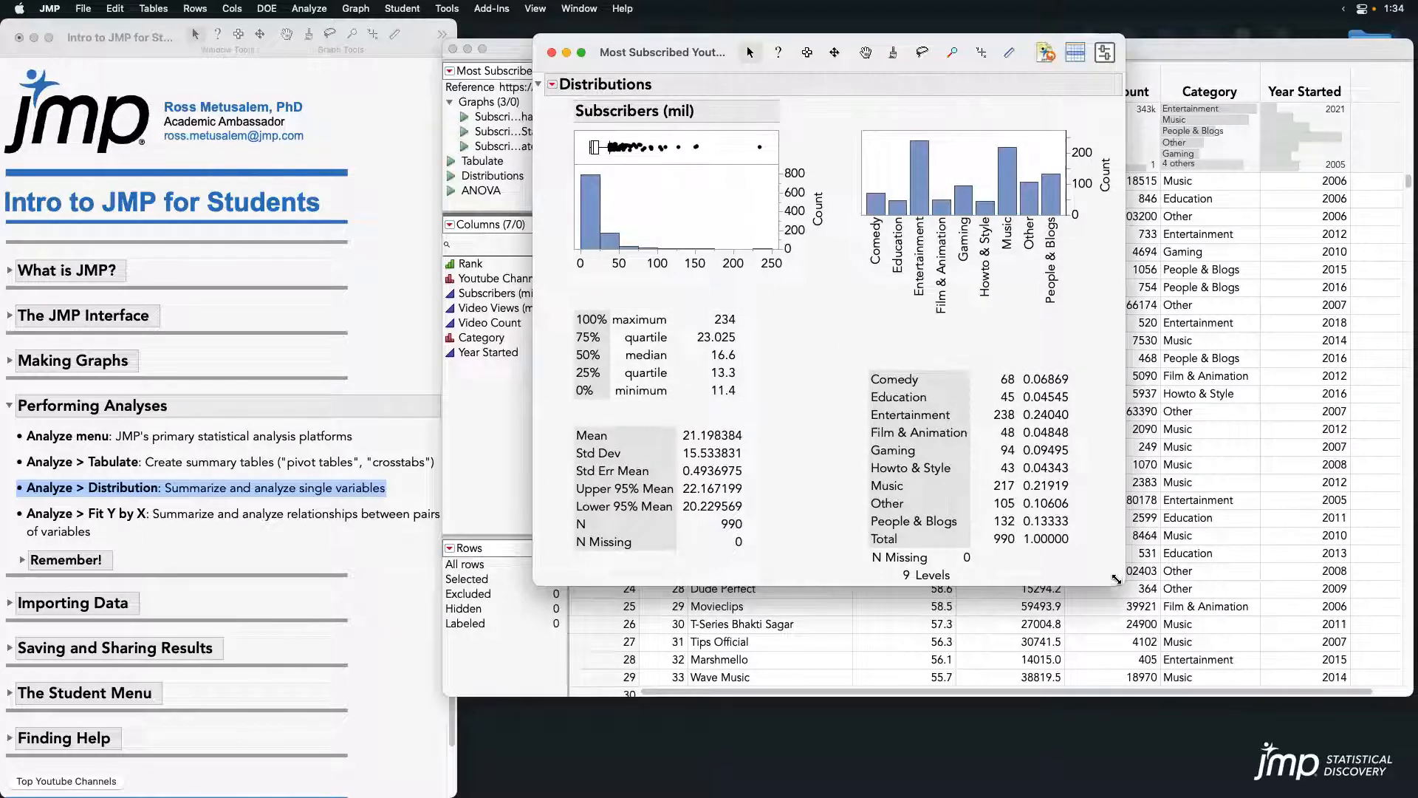
left_click_drag(1116, 579, 1123, 586)
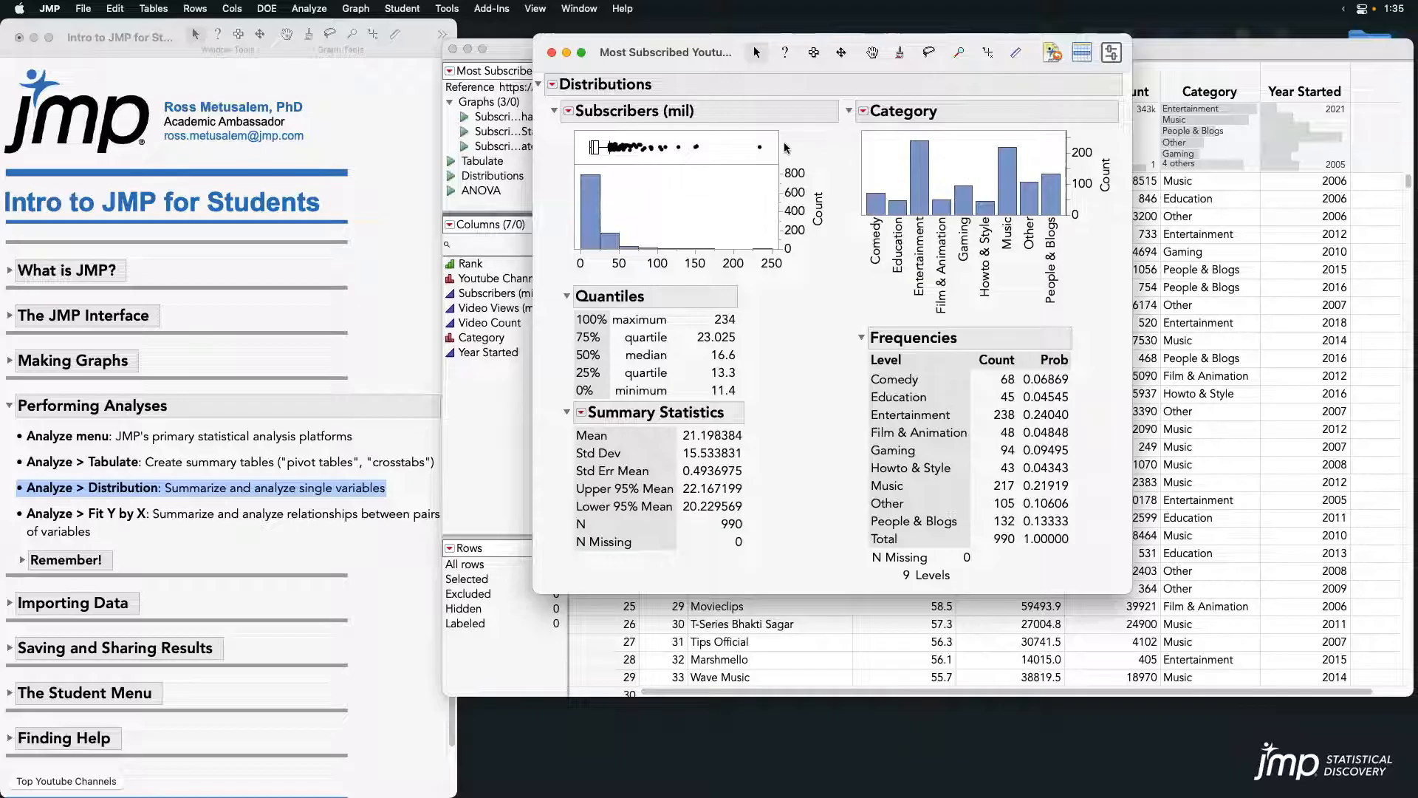
- Select the outlying channels in the Subscribers (mil) box plot, and clear the selection again
left_click_drag(768, 134, 596, 177)
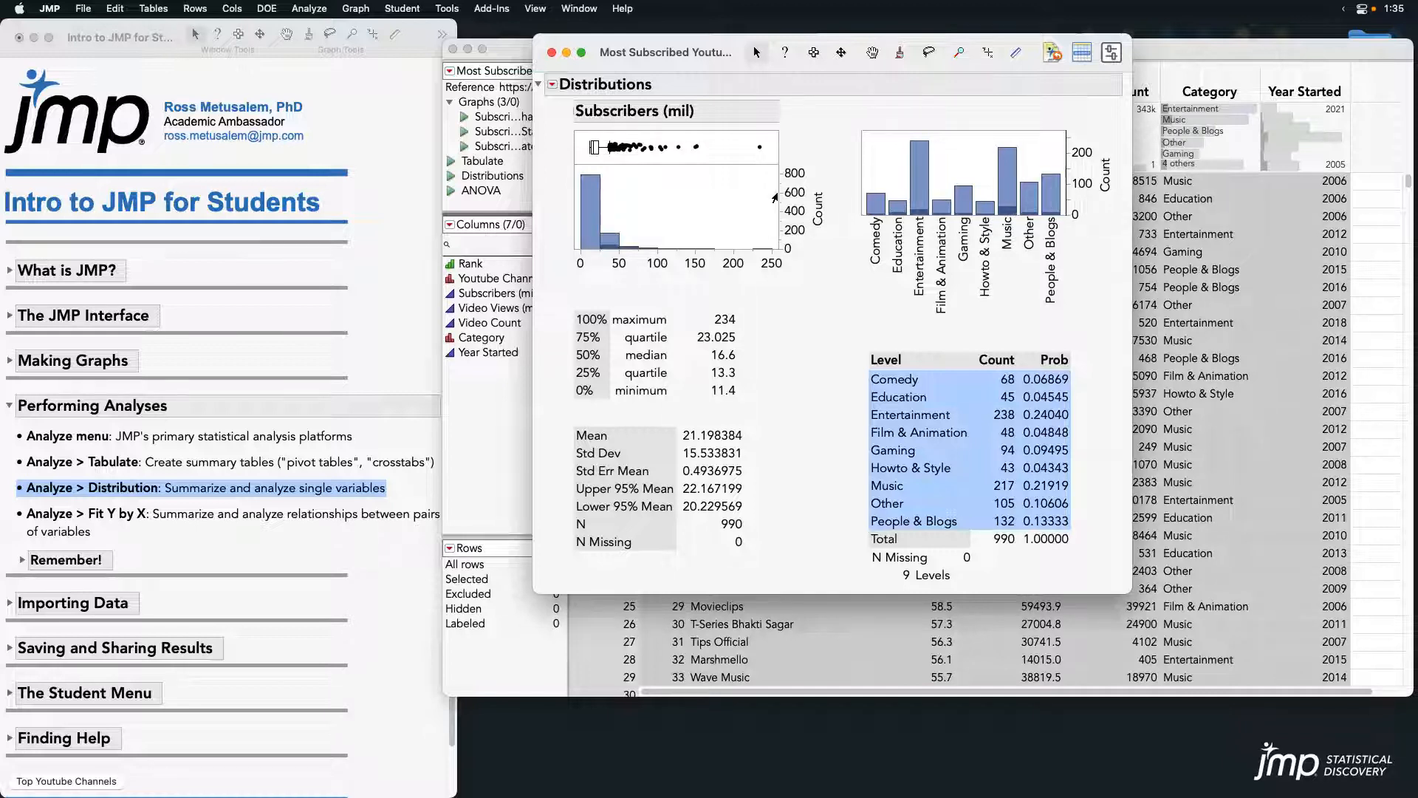
left_click_drag(1130, 592, 1140, 603)
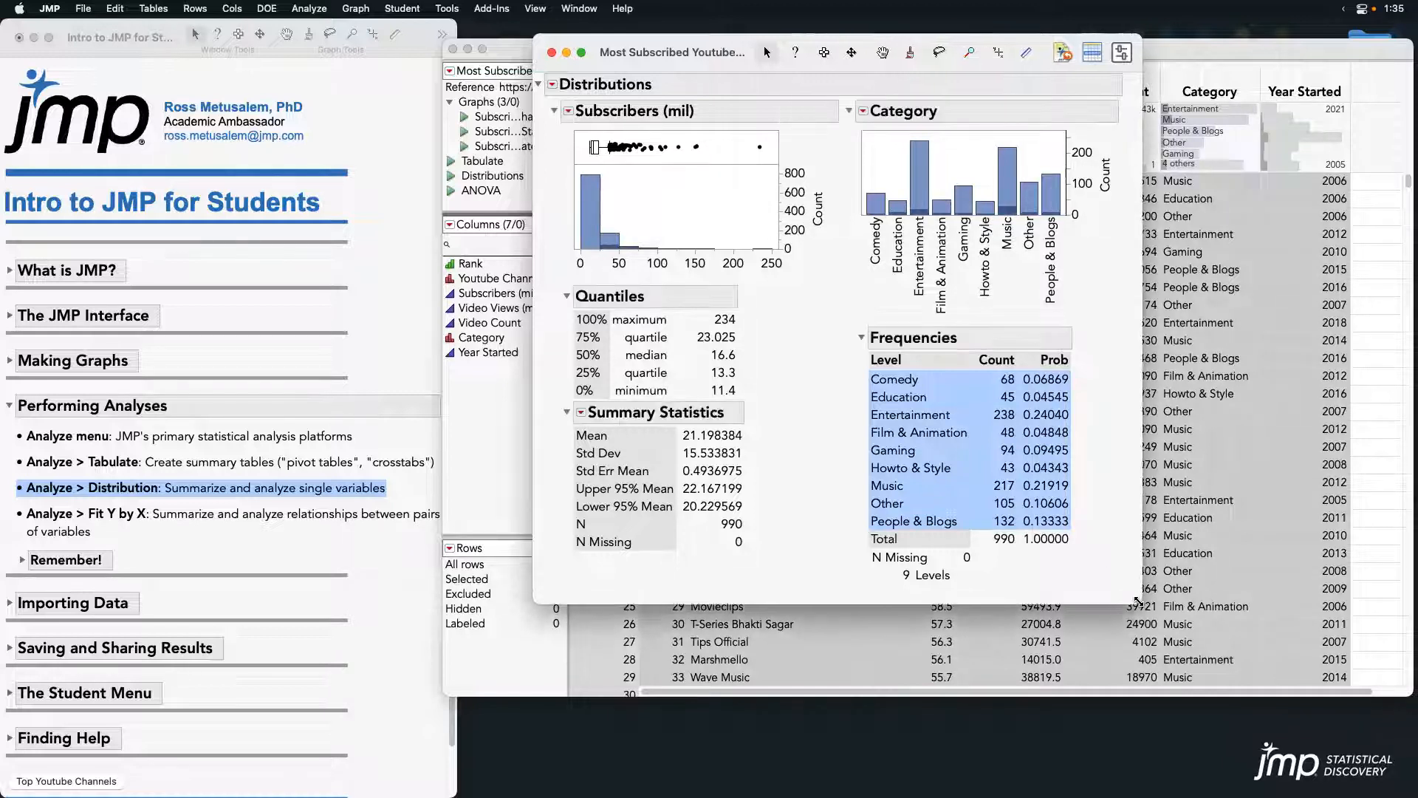
left_click(960, 416)
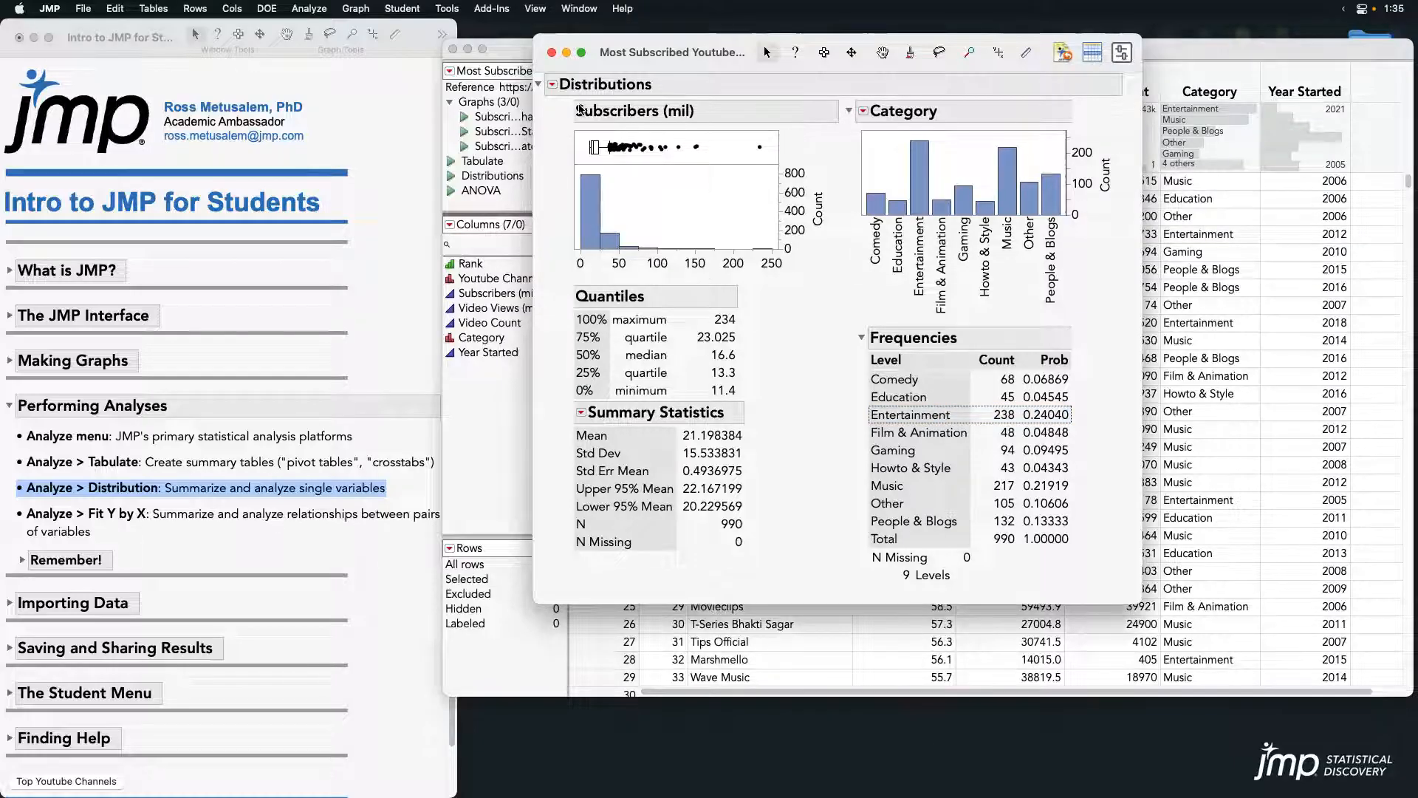
left_click_drag(1132, 597, 1130, 593)
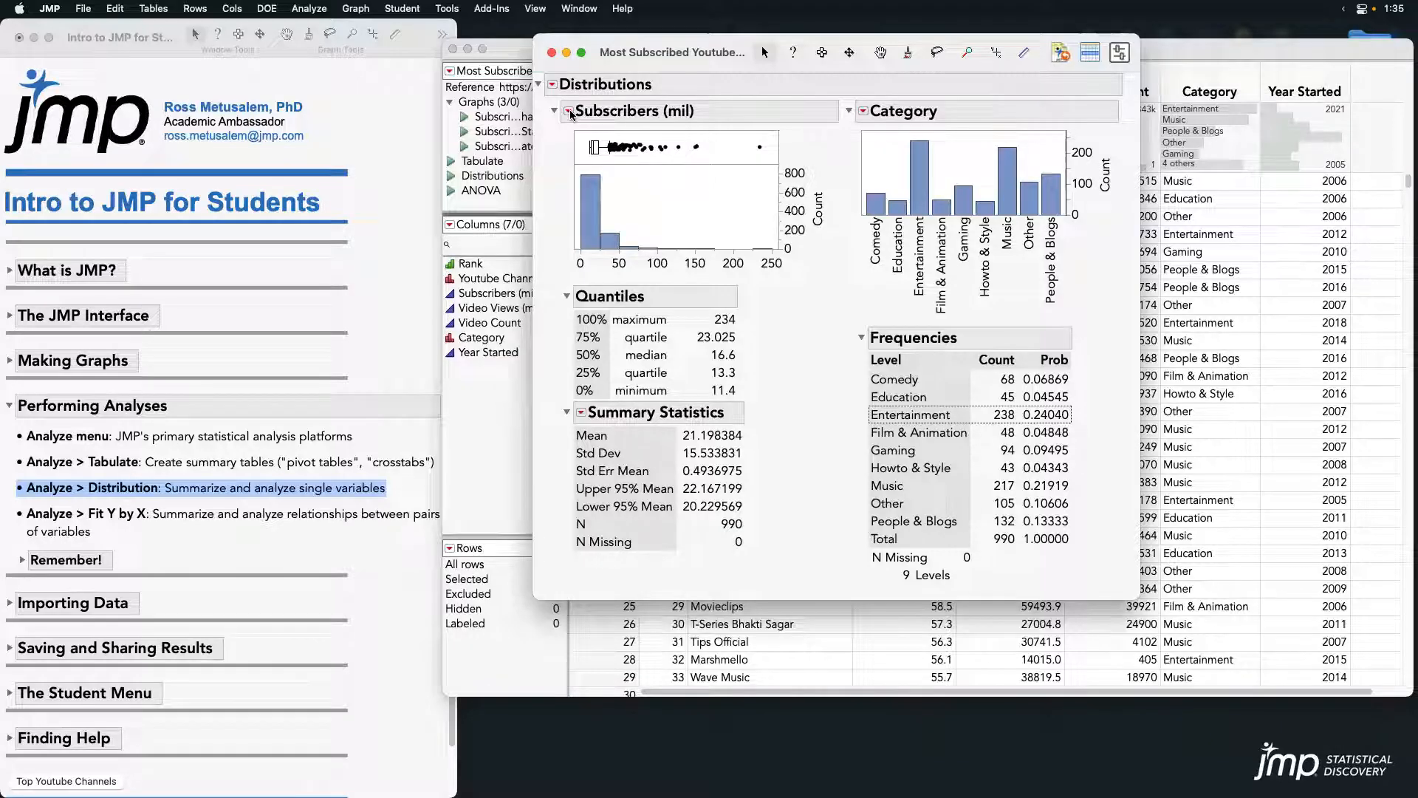
- Fit a normal distribution to Subscribers (mil), and shift the histogram's axis to extend to negative values around the fitted curve
left_click(570, 112)
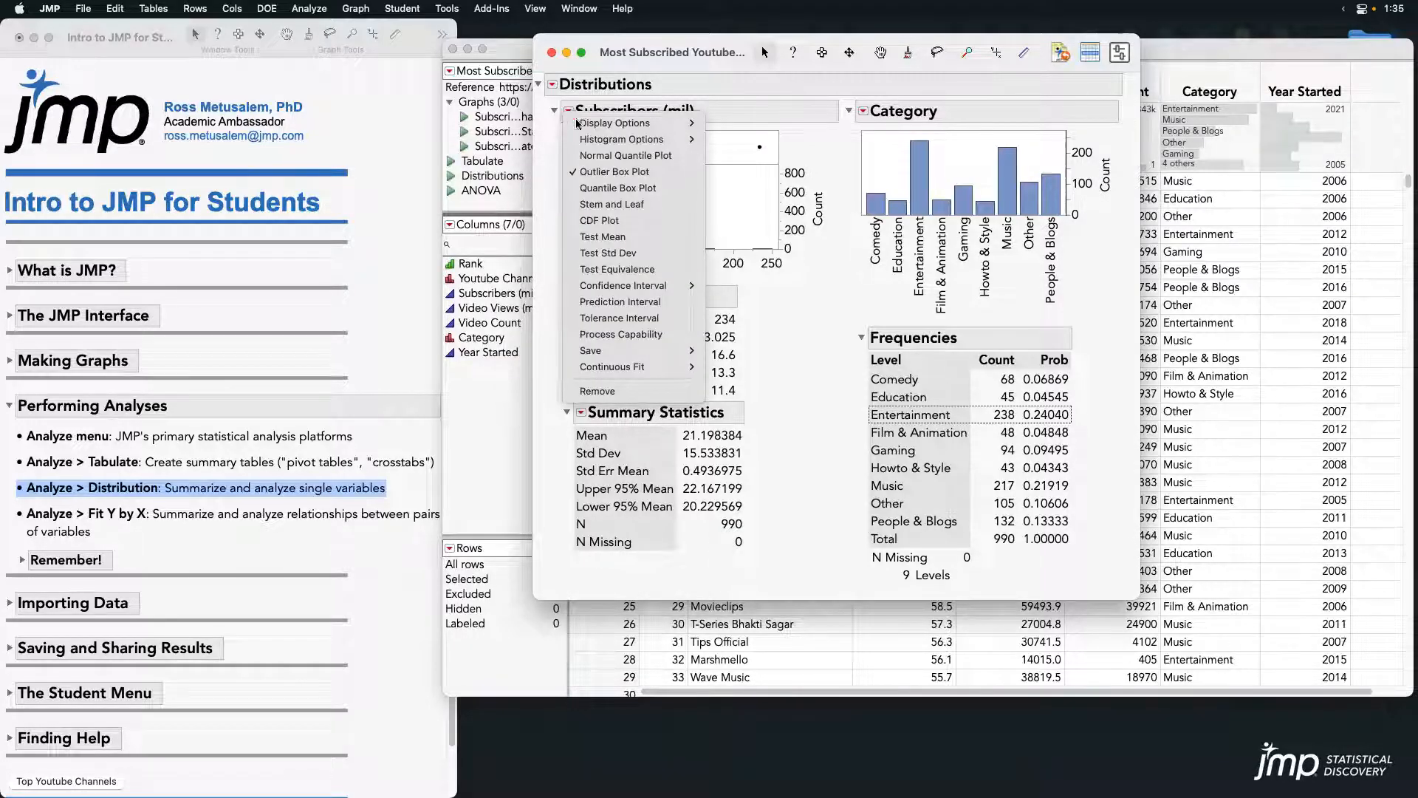
mouse_move(683, 375)
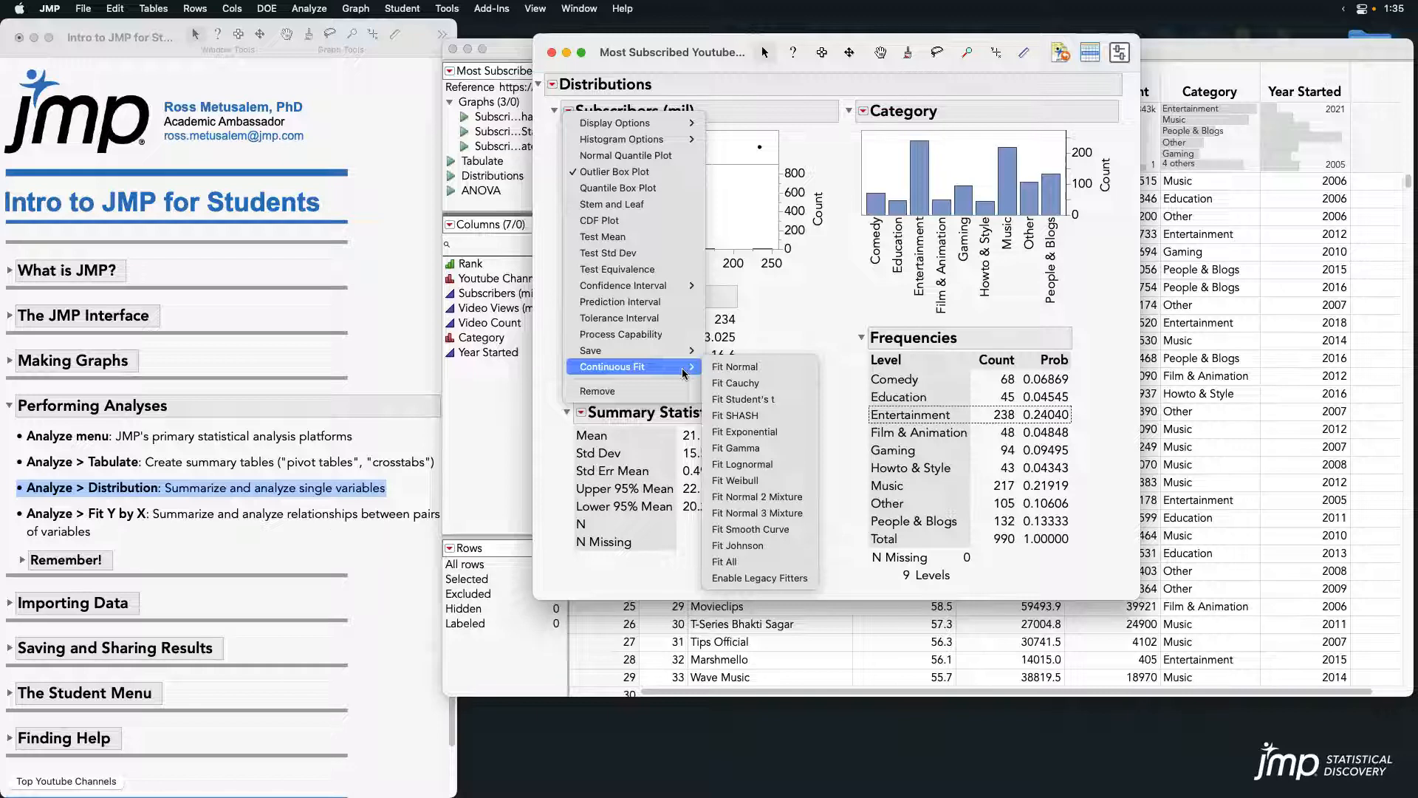
left_click(776, 375)
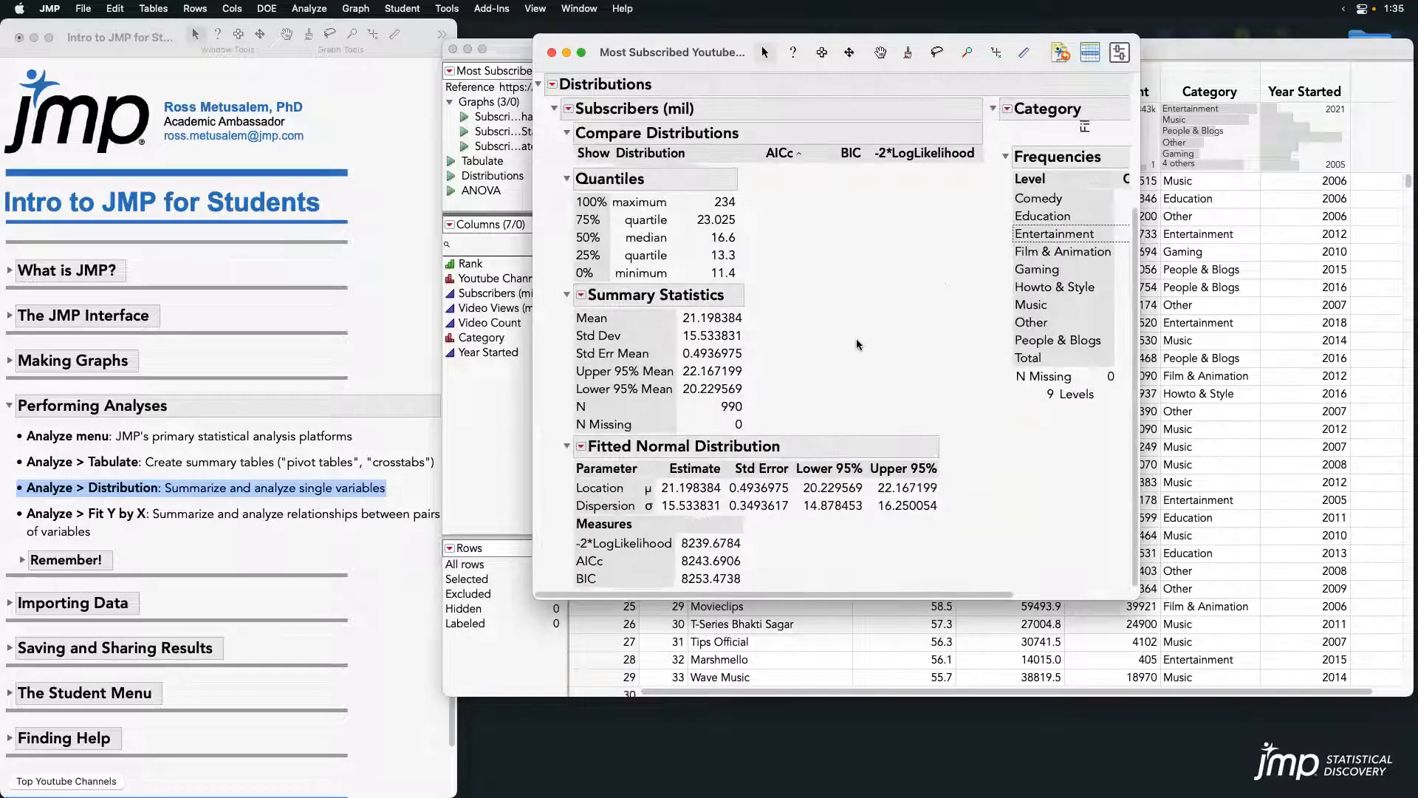
mouse_move(839, 393)
left_mouse_down()
mouse_move(985, 451)
mouse_move(671, 601)
mouse_move(867, 385)
left_mouse_up()
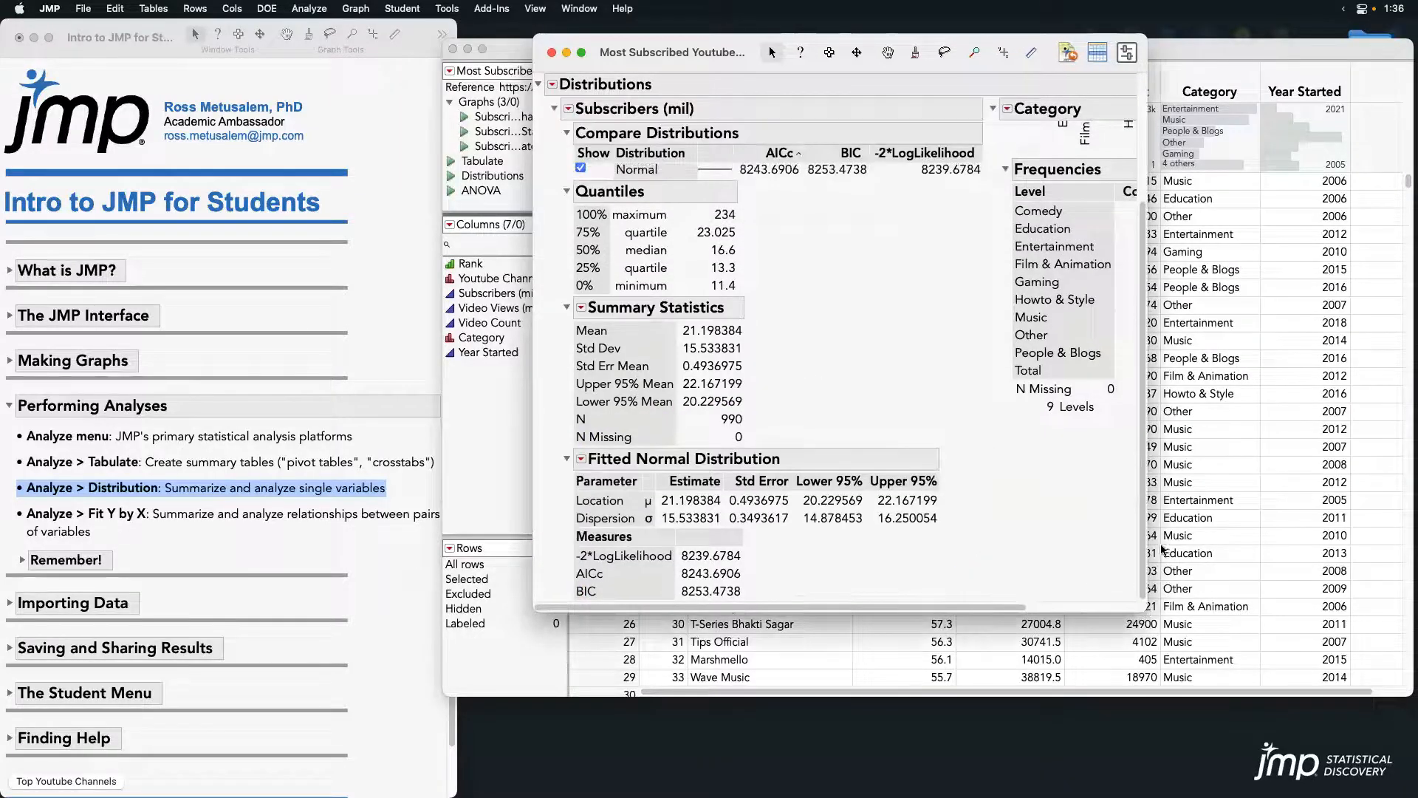
left_click_drag(1144, 538, 1143, 406)
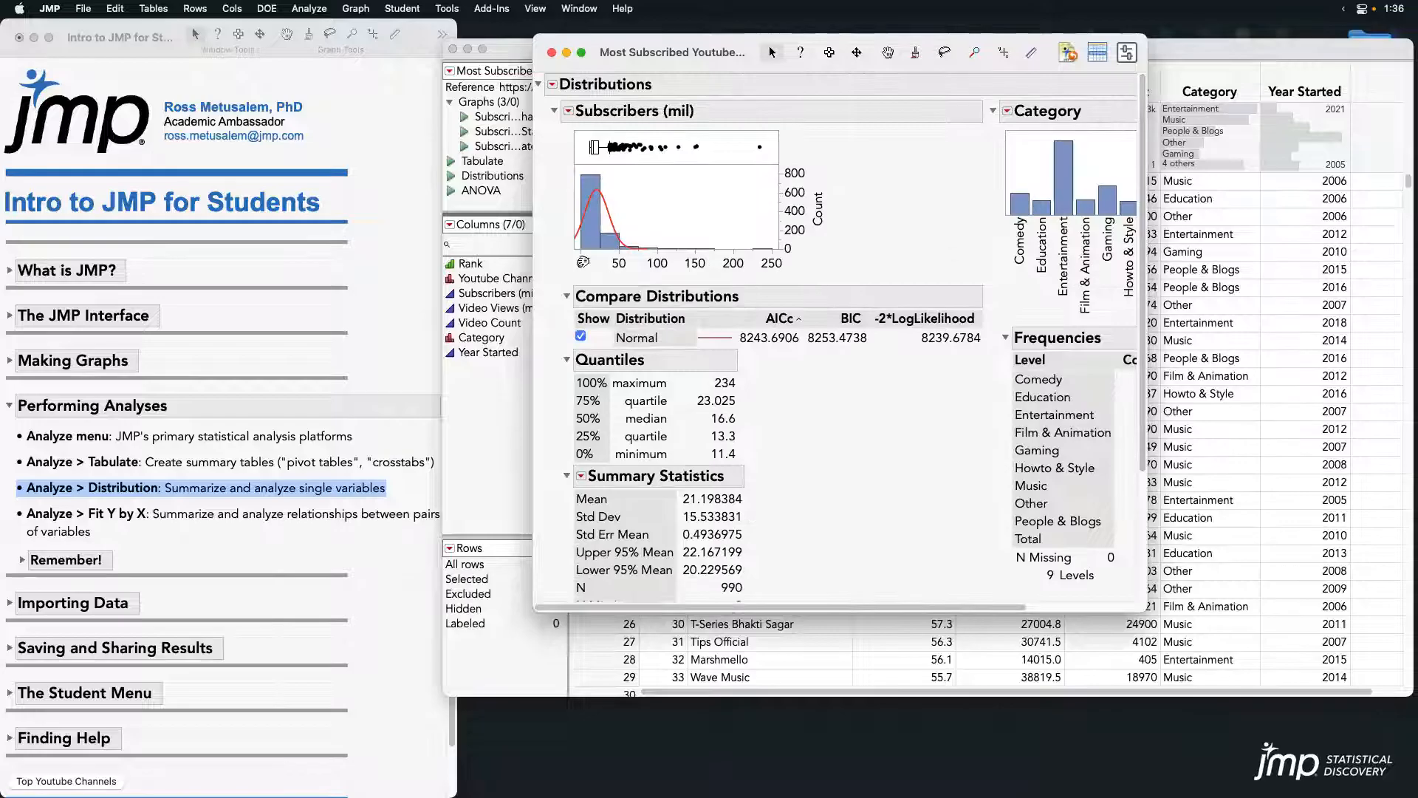
left_click_drag(583, 262, 579, 251)
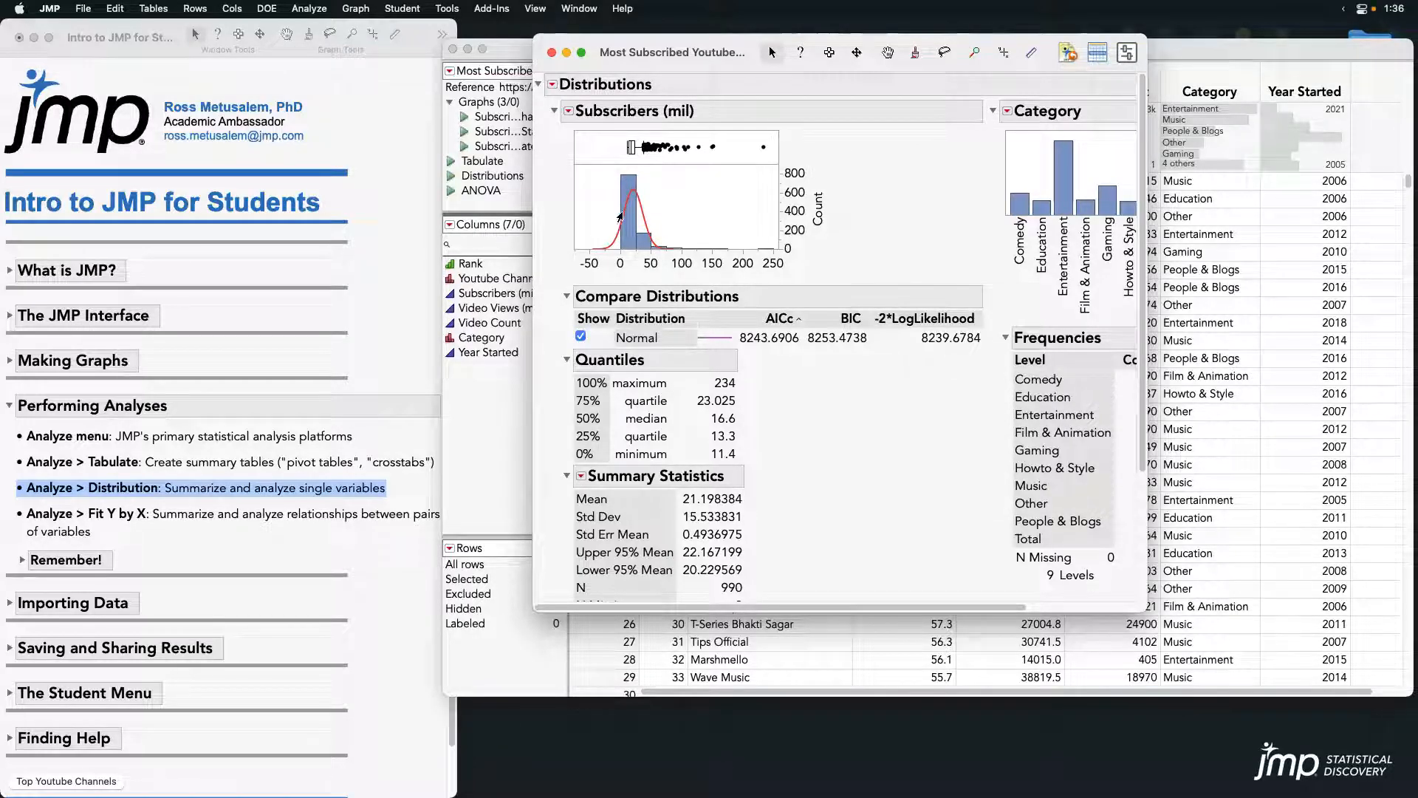
mouse_move(635, 172)
left_mouse_down()
mouse_move(656, 236)
mouse_move(788, 249)
left_mouse_up()
- Review the analysis options available for Subscribers (mil), and close the Distributions report
left_click(568, 112)
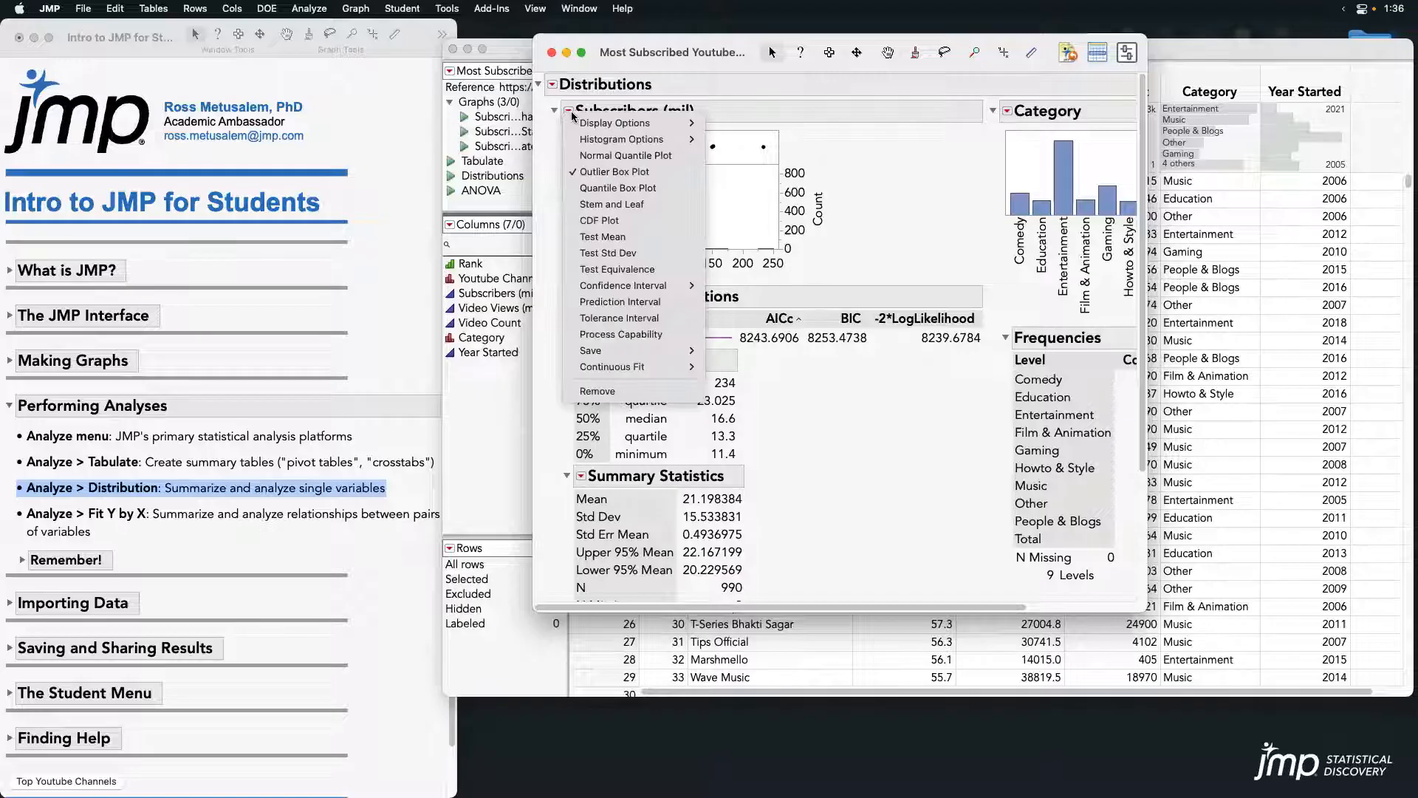
left_click(600, 63)
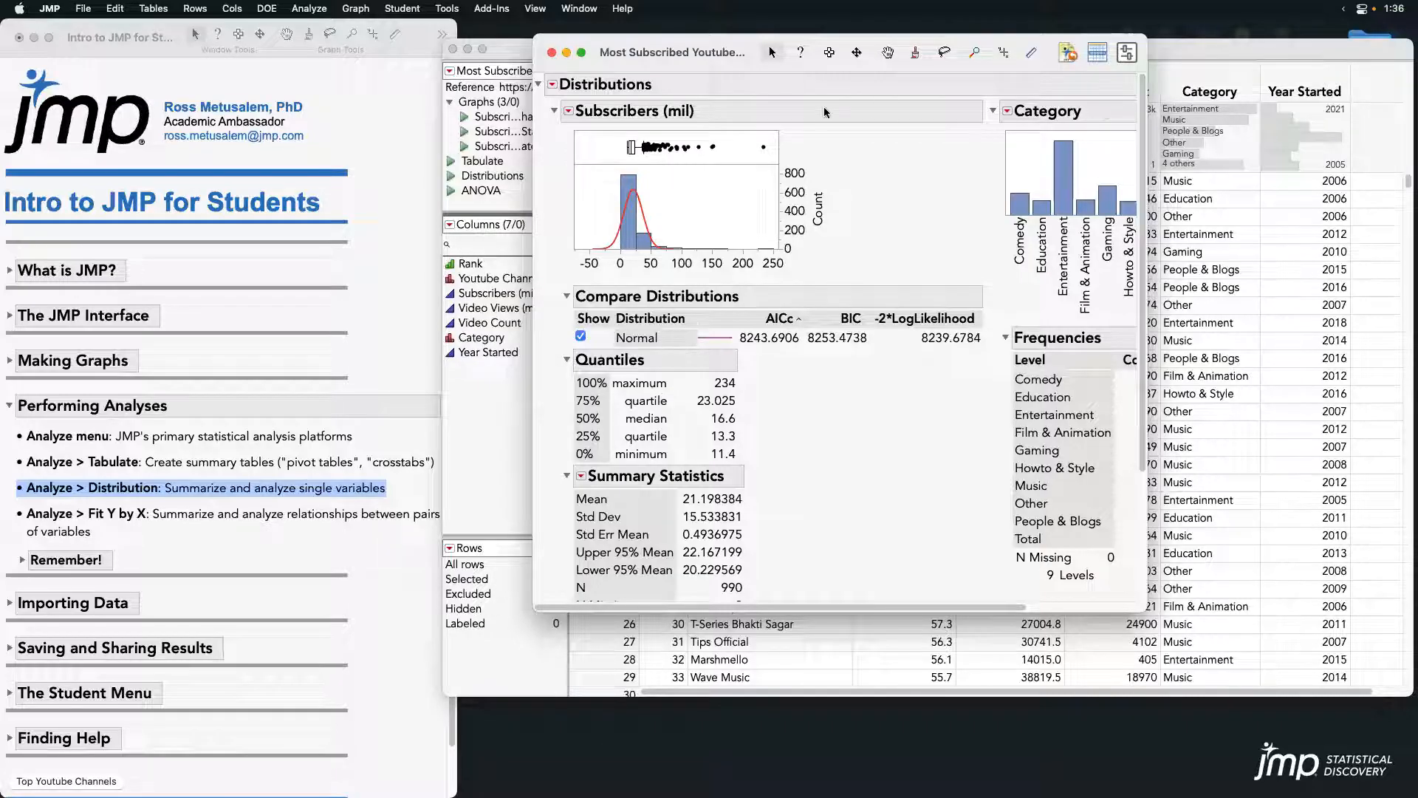
left_click(551, 53)
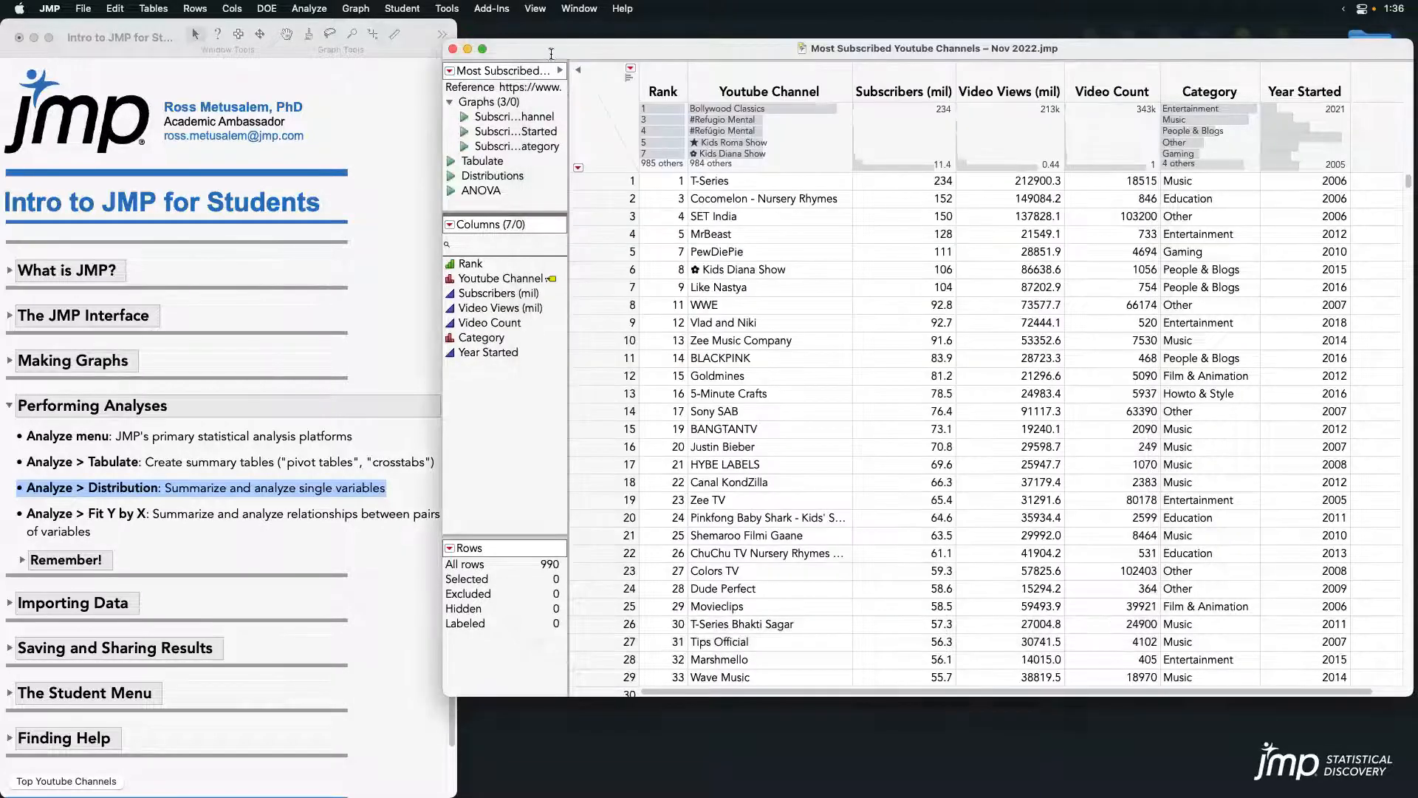
- Highlight the Fit Y by X topic in the outline, and open the Fit Y by X launch dialog beside it
left_click(241, 523)
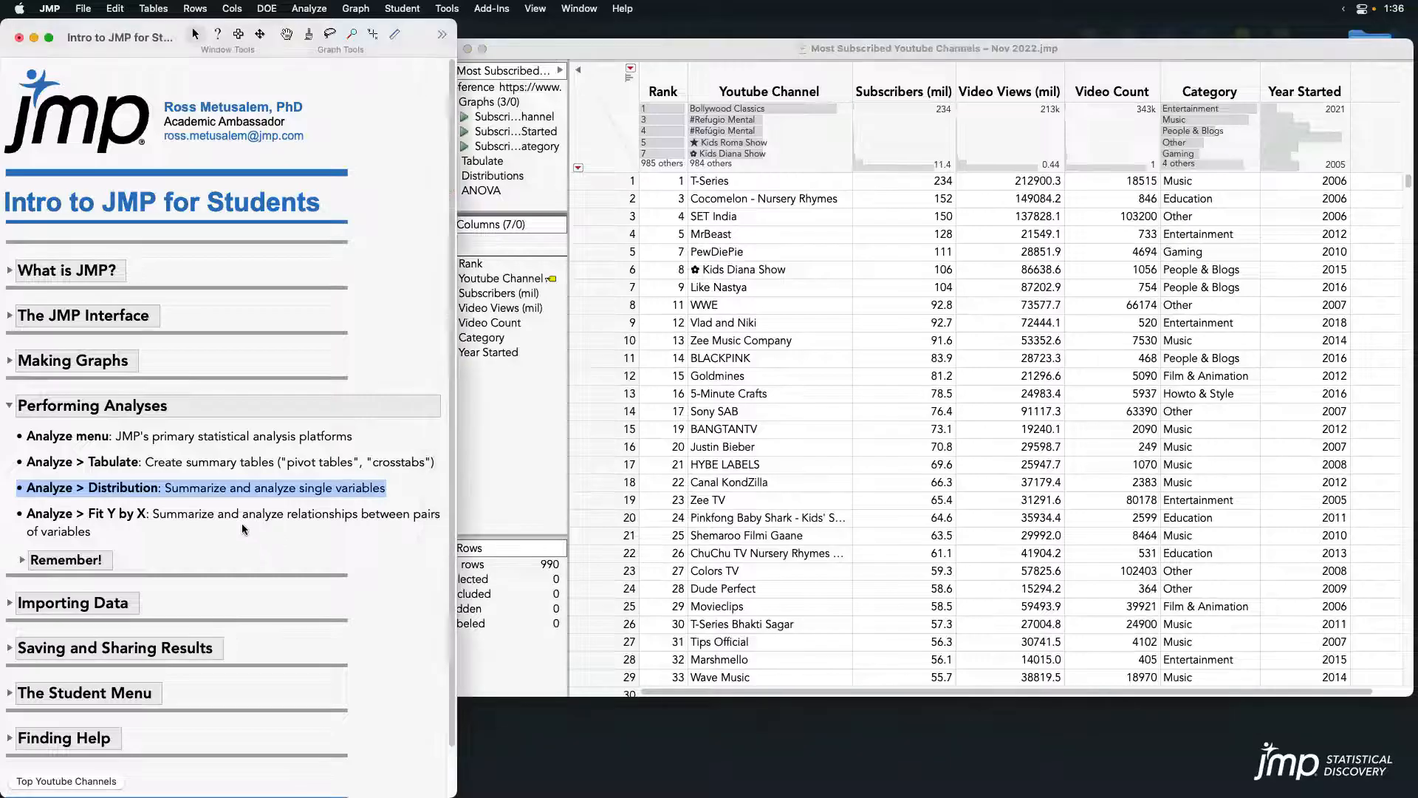
left_click(183, 517)
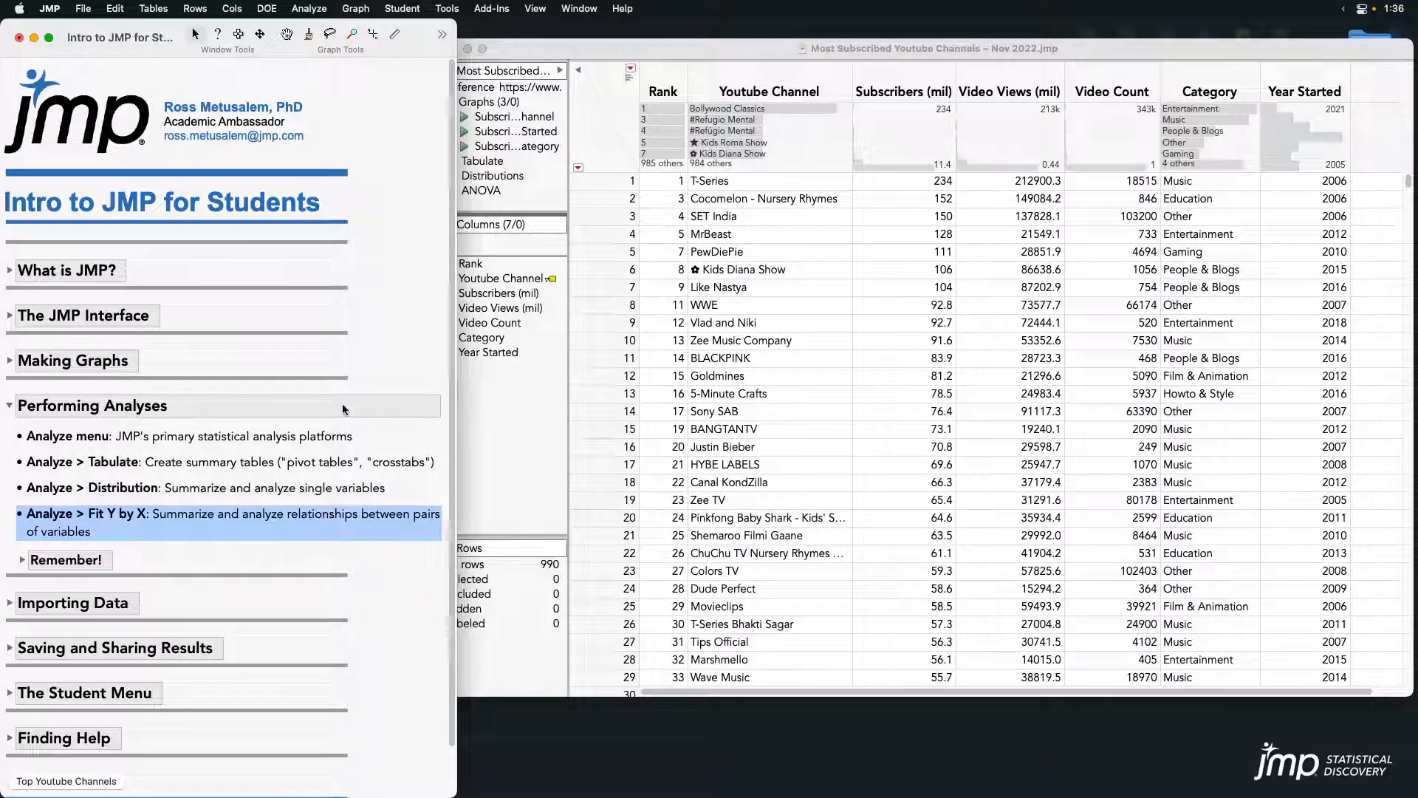
left_click(309, 9)
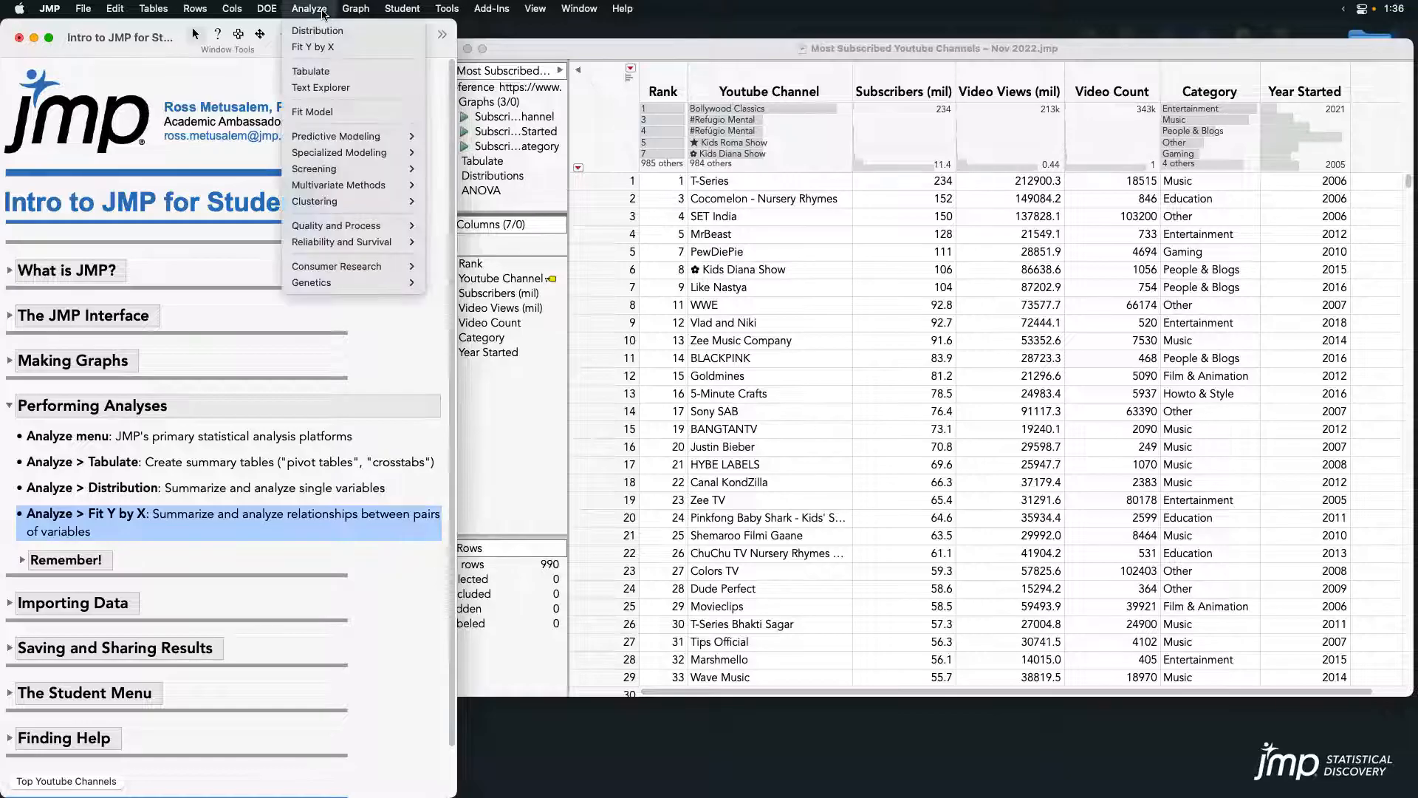
left_click(342, 49)
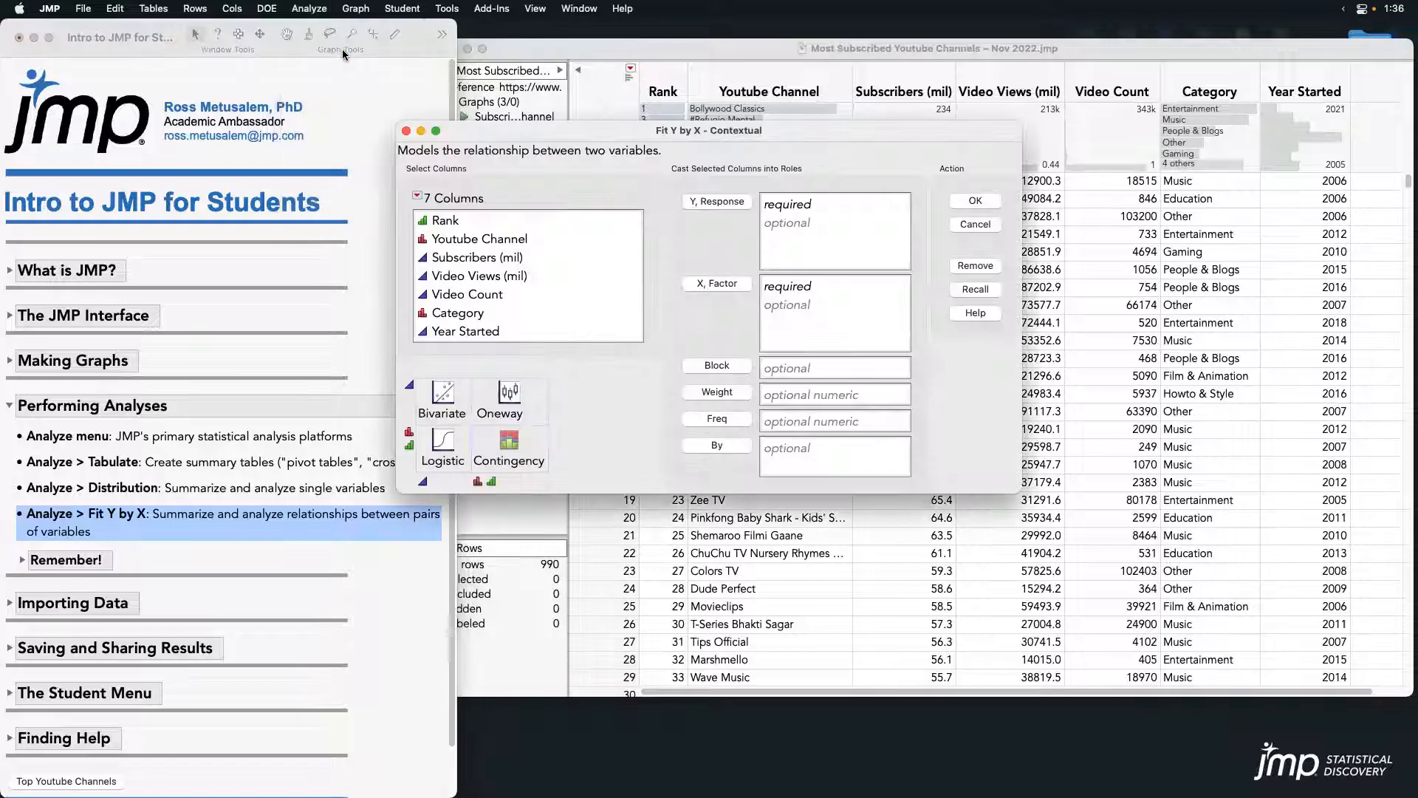
left_click_drag(640, 132, 753, 104)
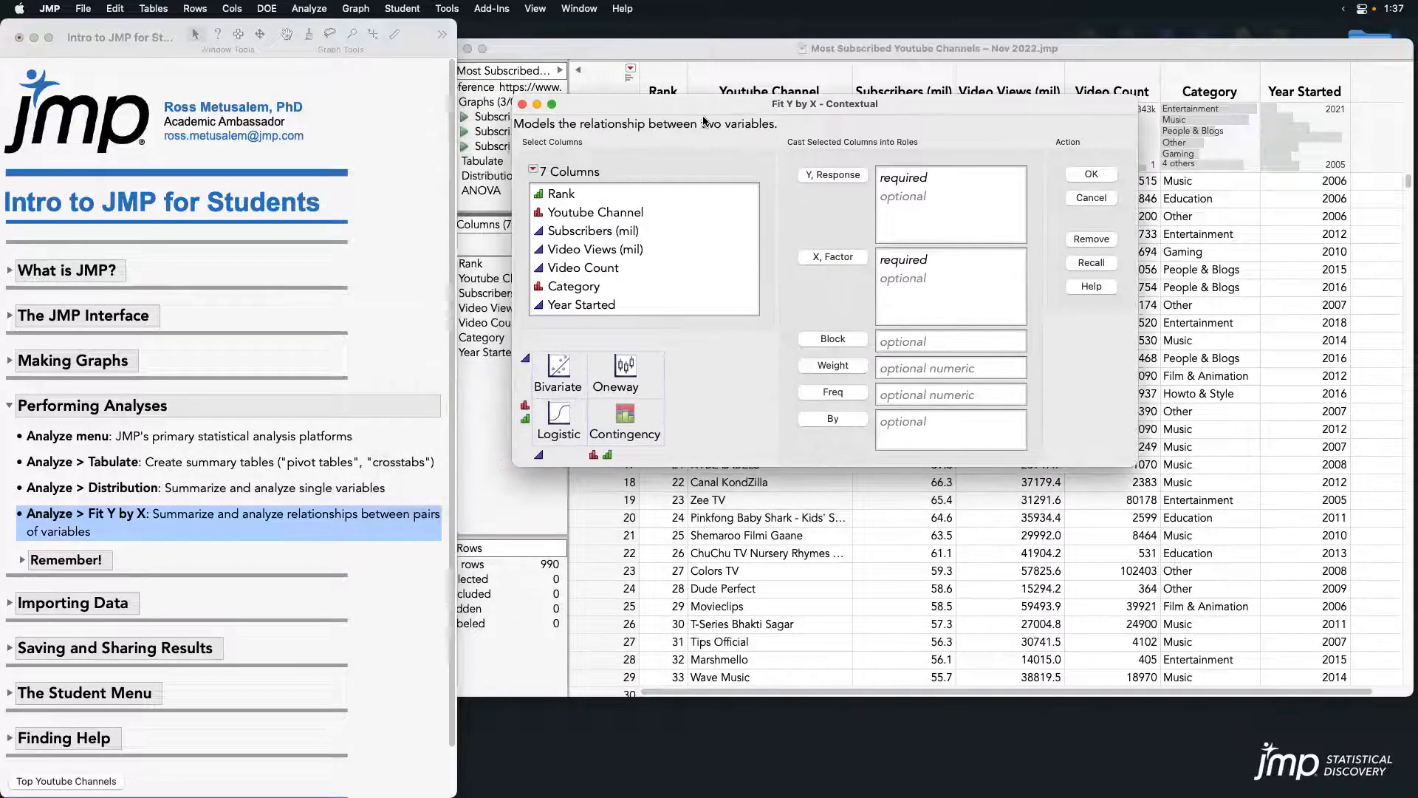
- Run Fit Y by X with Subscribers (mil) as the response and Category as the factor, and place the report beside the outline
left_click(612, 293)
left_click(835, 259)
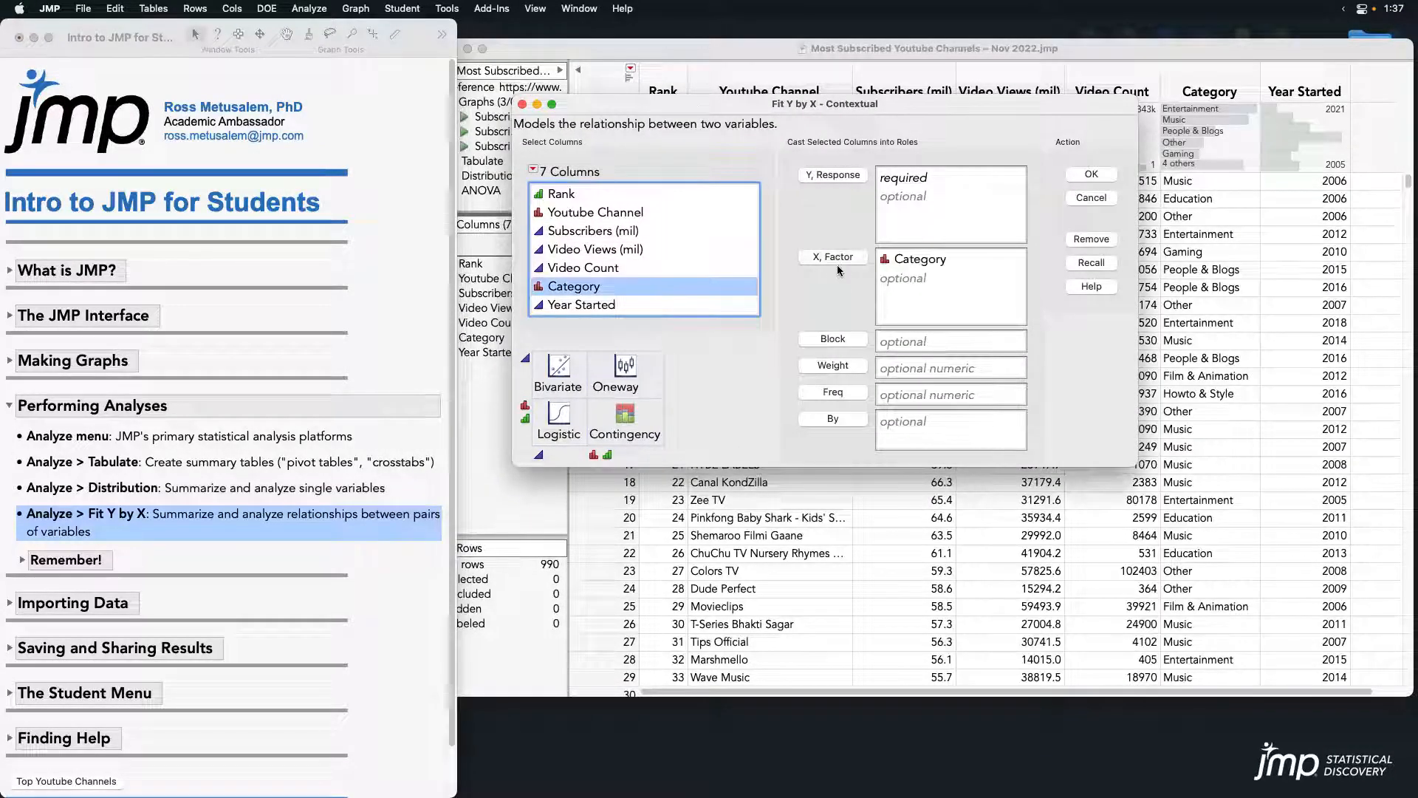
left_click(606, 231)
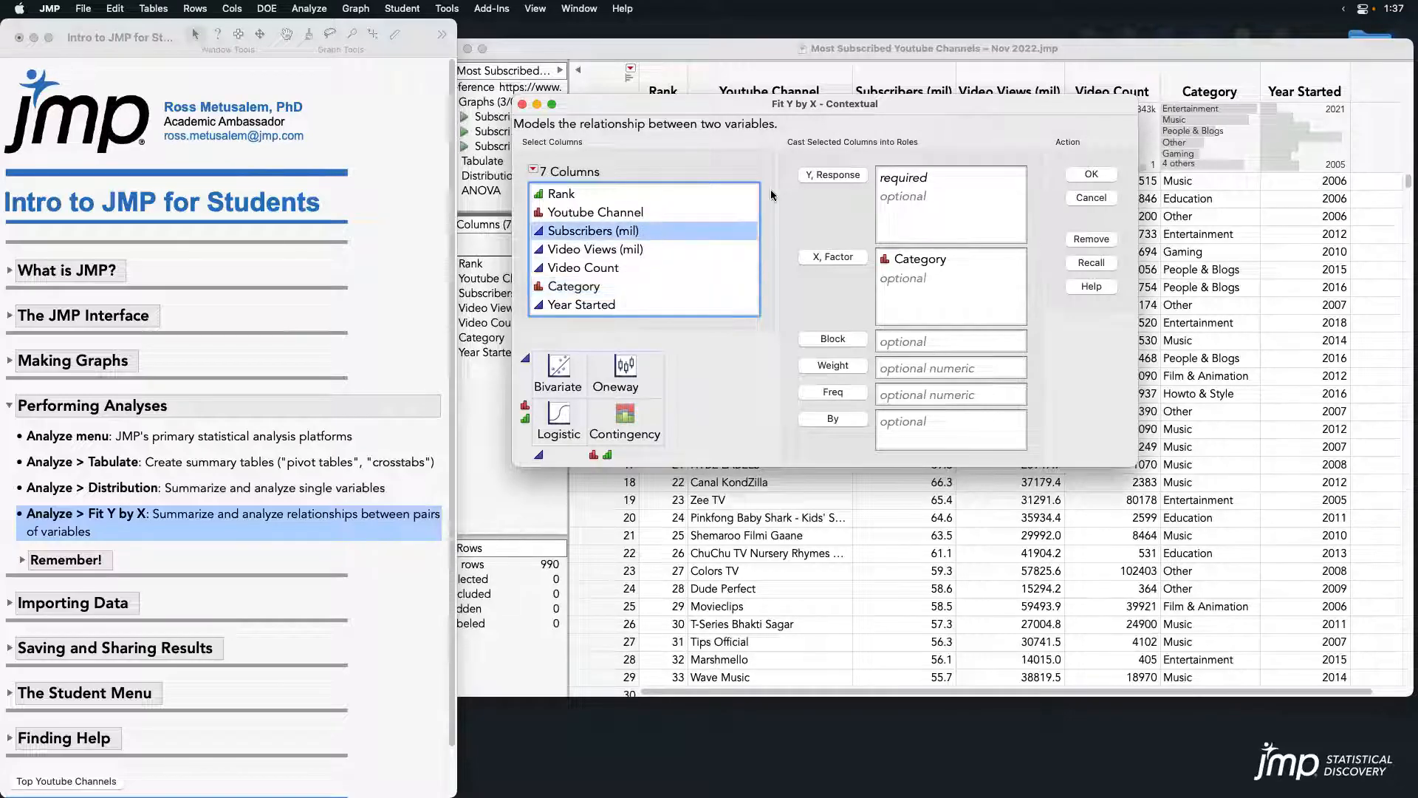
left_click(835, 174)
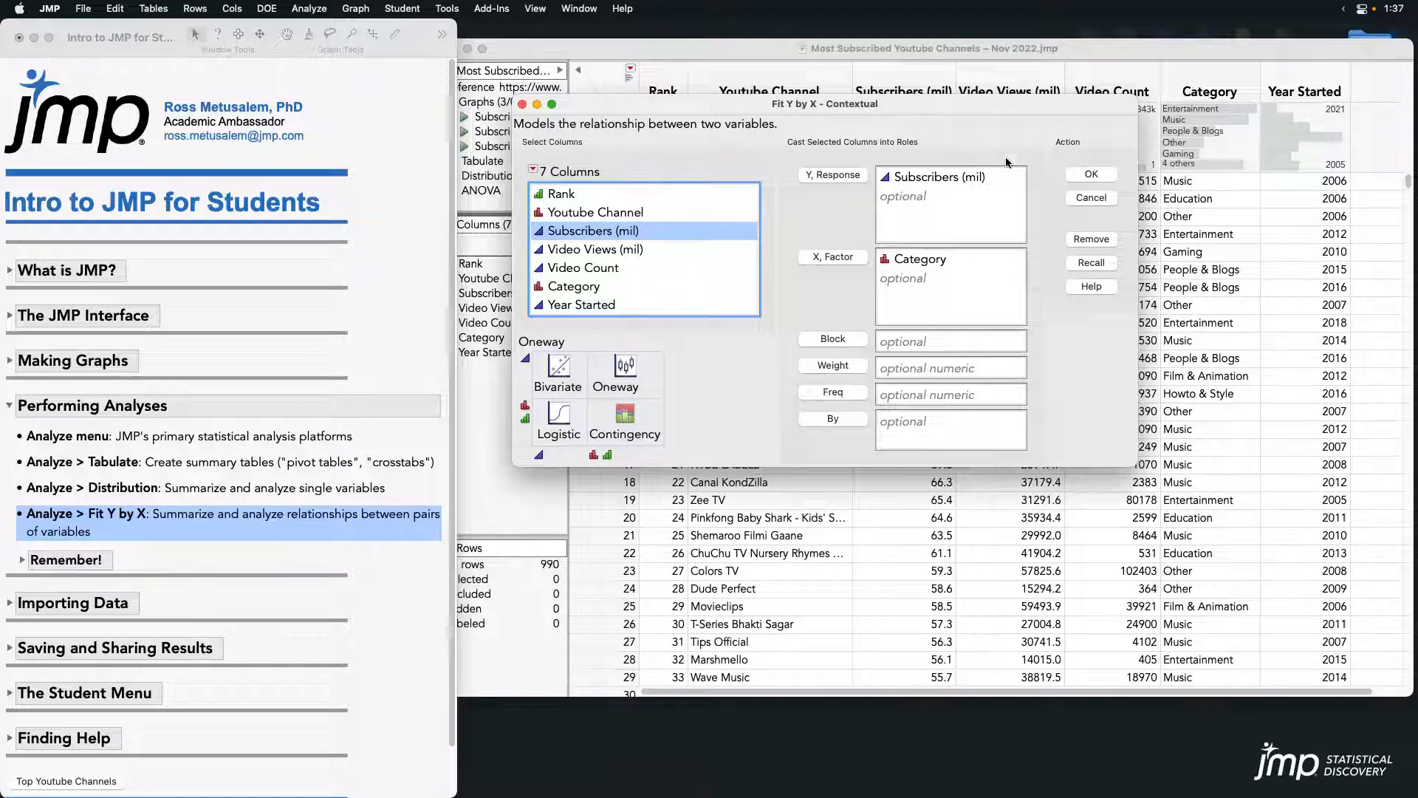
left_click(1100, 180)
left_click_drag(427, 88, 672, 65)
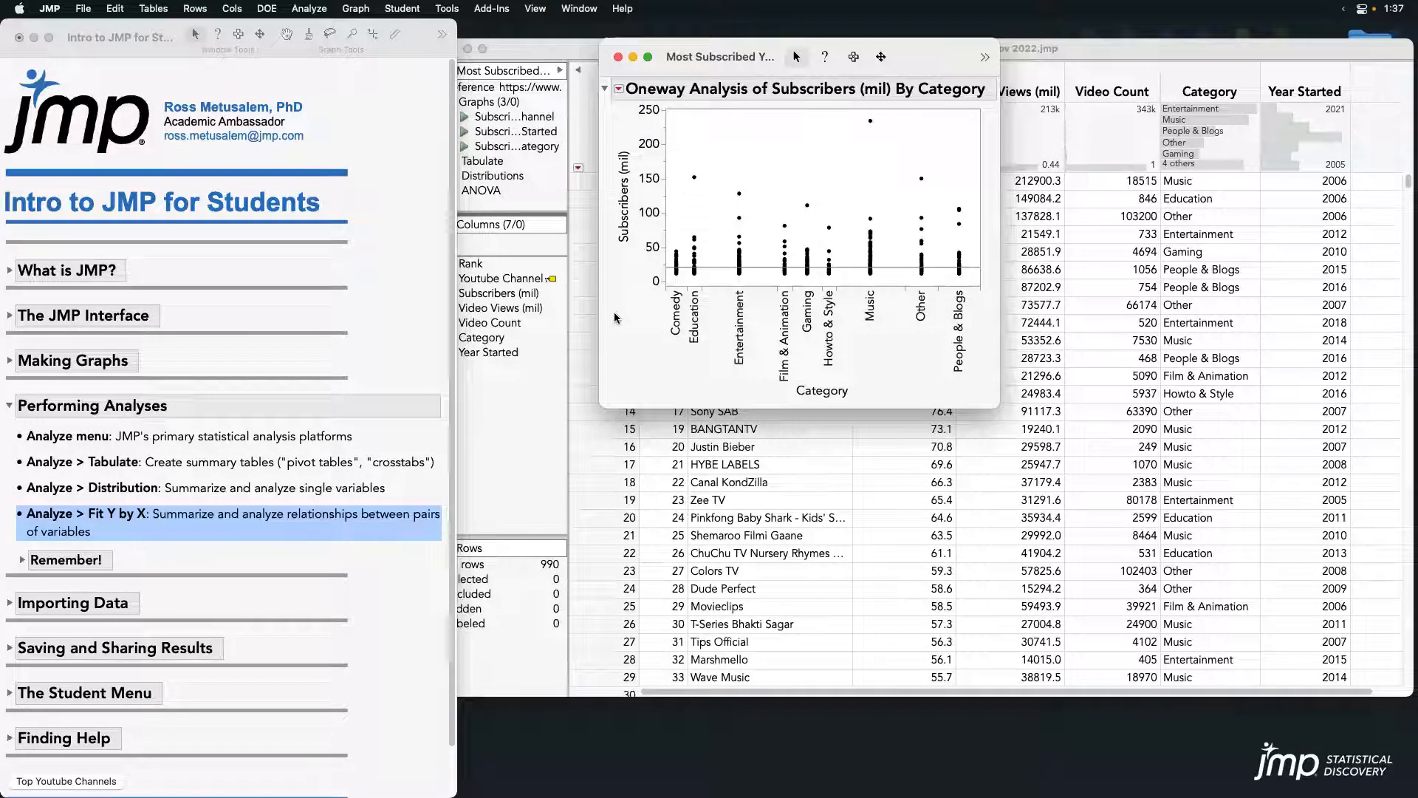
- Add the Means/Anova analysis to the Oneway report, and adjust the report window and the Analysis of Variance table's column width
left_click(619, 89)
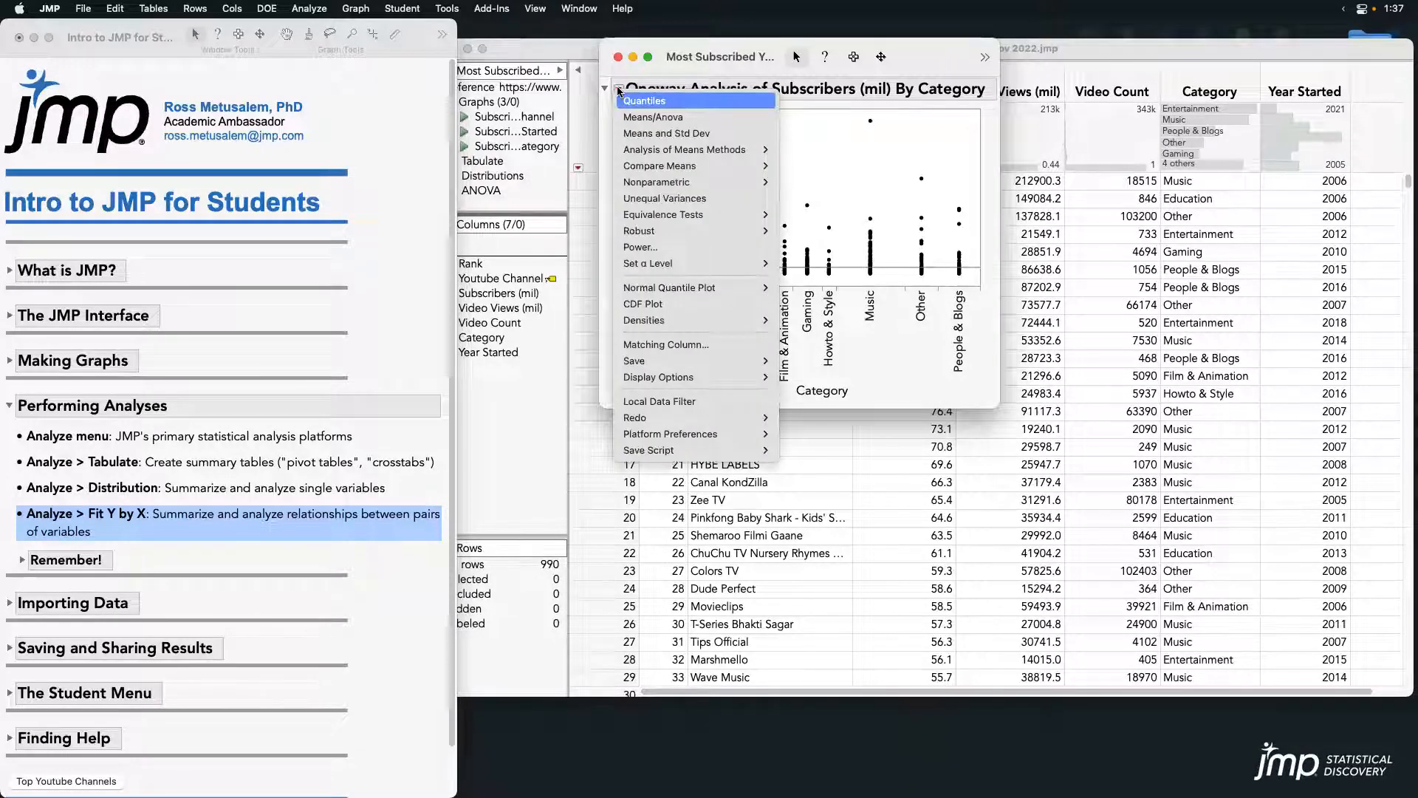
left_click(714, 119)
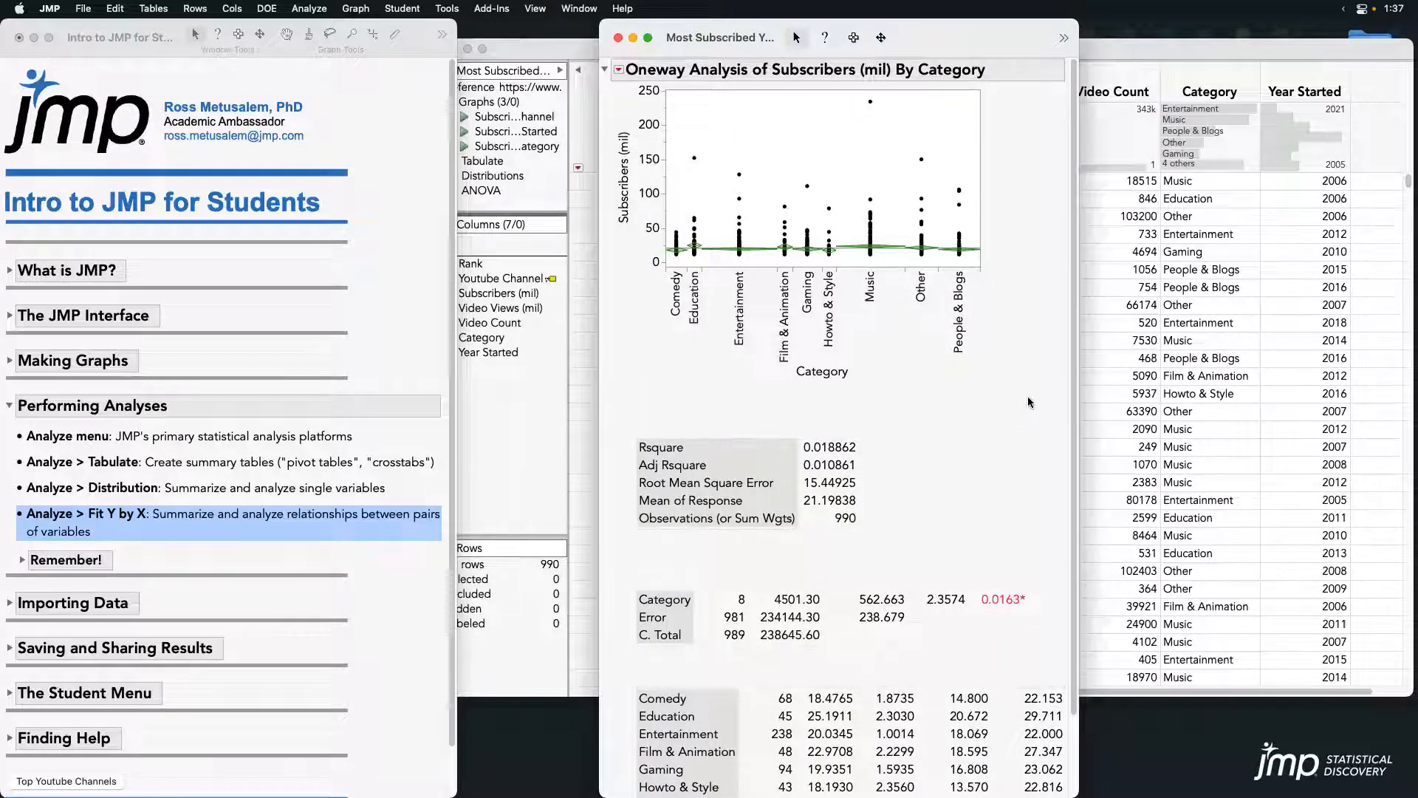
left_click_drag(1075, 794, 1072, 769)
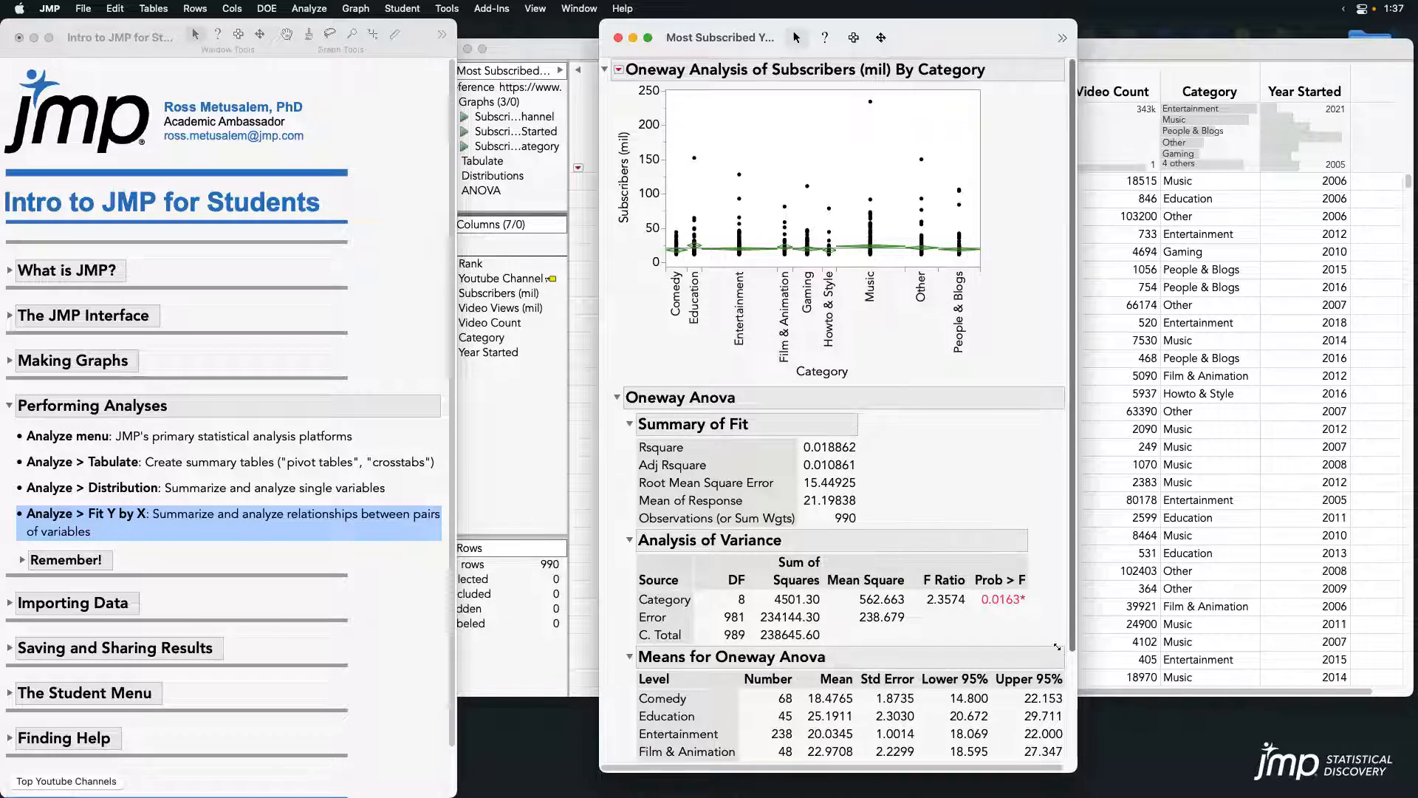
mouse_move(1029, 626)
left_mouse_down()
mouse_move(1049, 588)
mouse_move(978, 574)
mouse_move(988, 637)
mouse_move(1055, 622)
left_mouse_up()
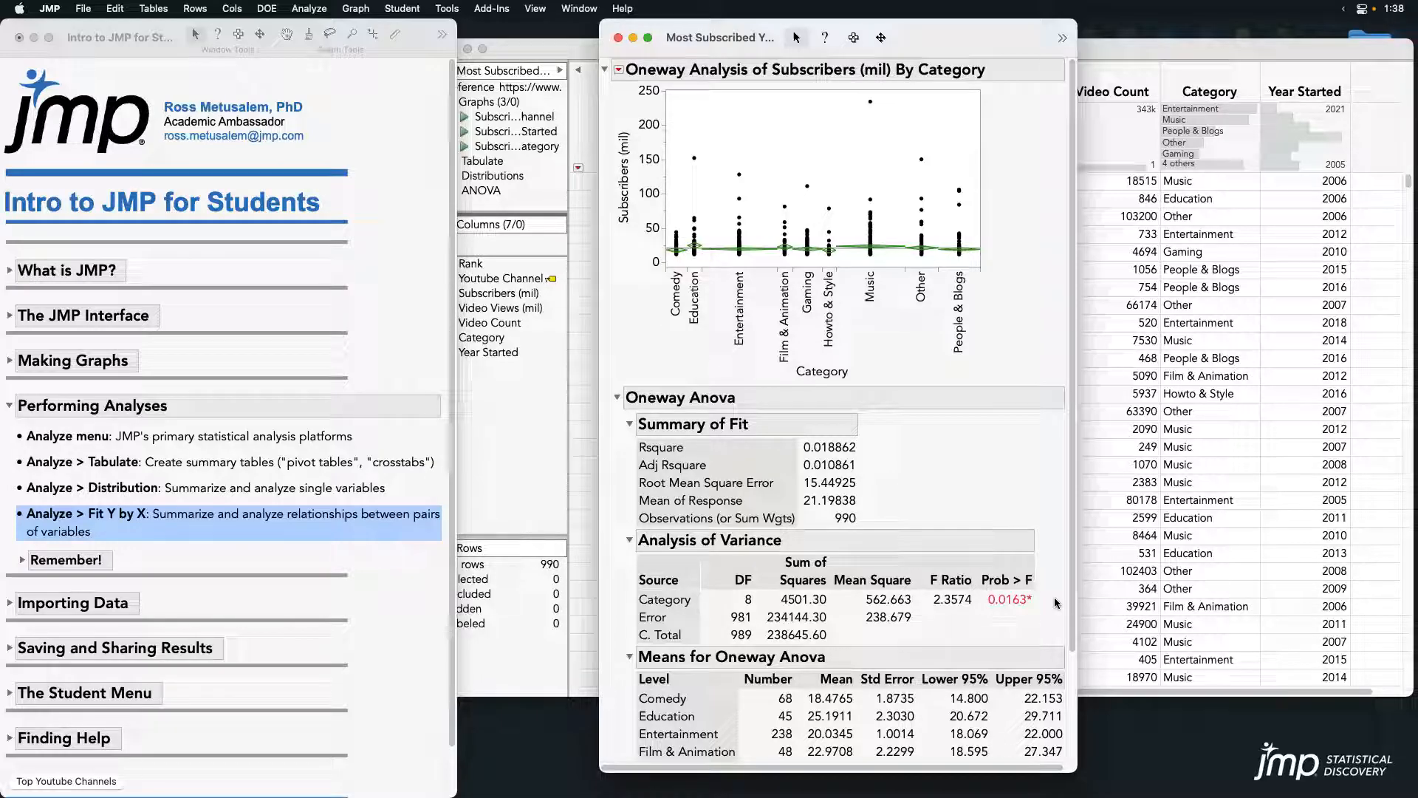
- Review the analysis options available for the Oneway report, and close the report
left_click(619, 70)
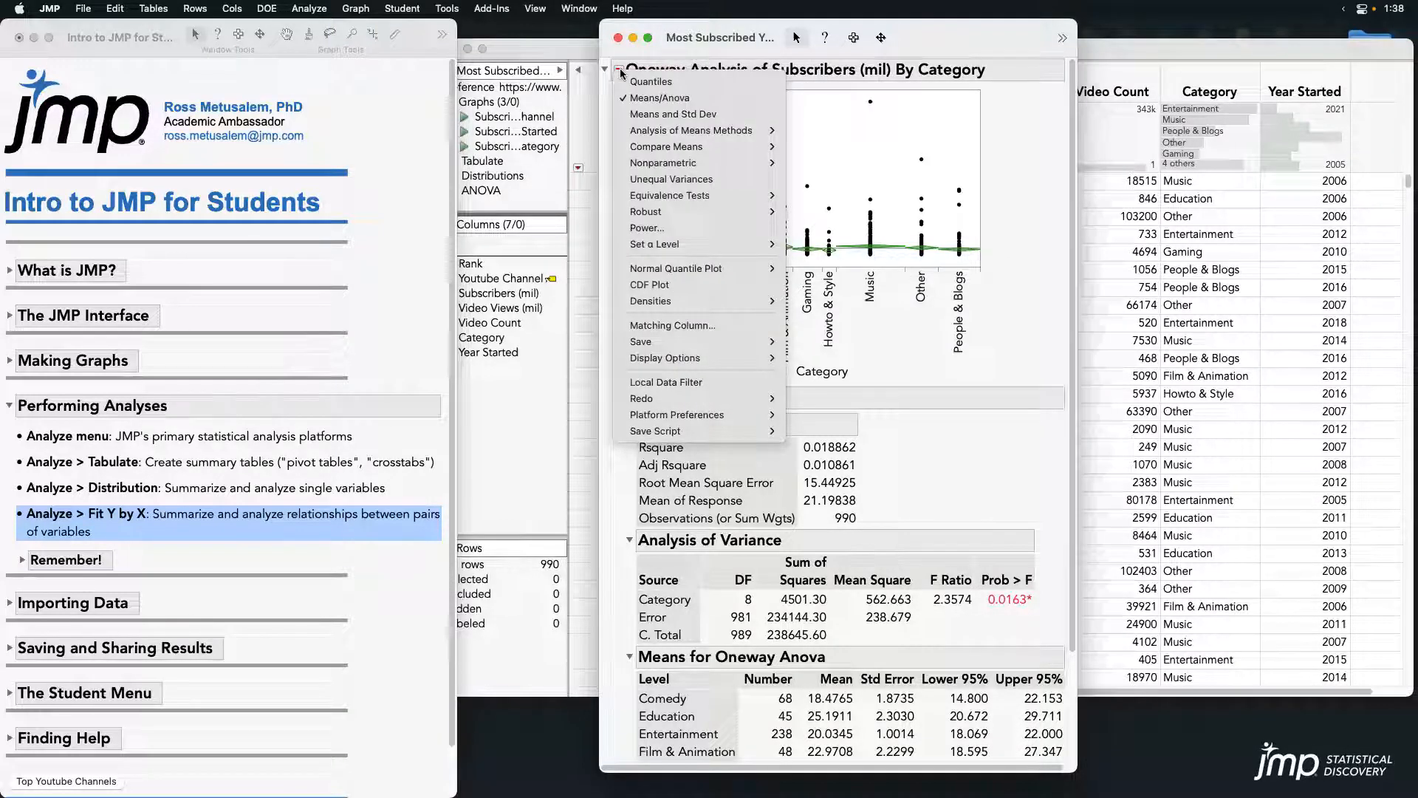
left_click(633, 57)
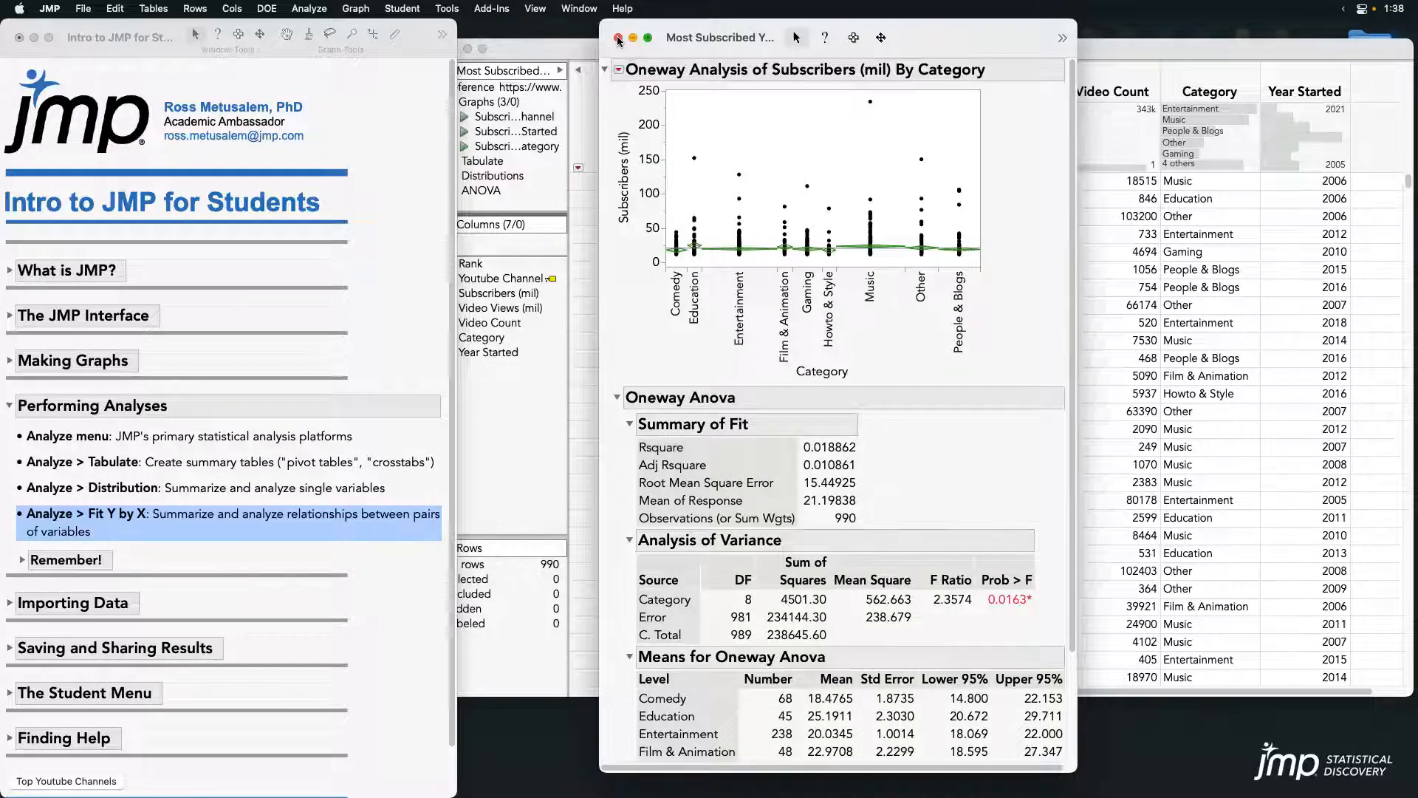
left_click(619, 41)
- Clear the Fit Y by X topic highlight in the outline and collapse the Performing Analyses section
left_click(375, 520)
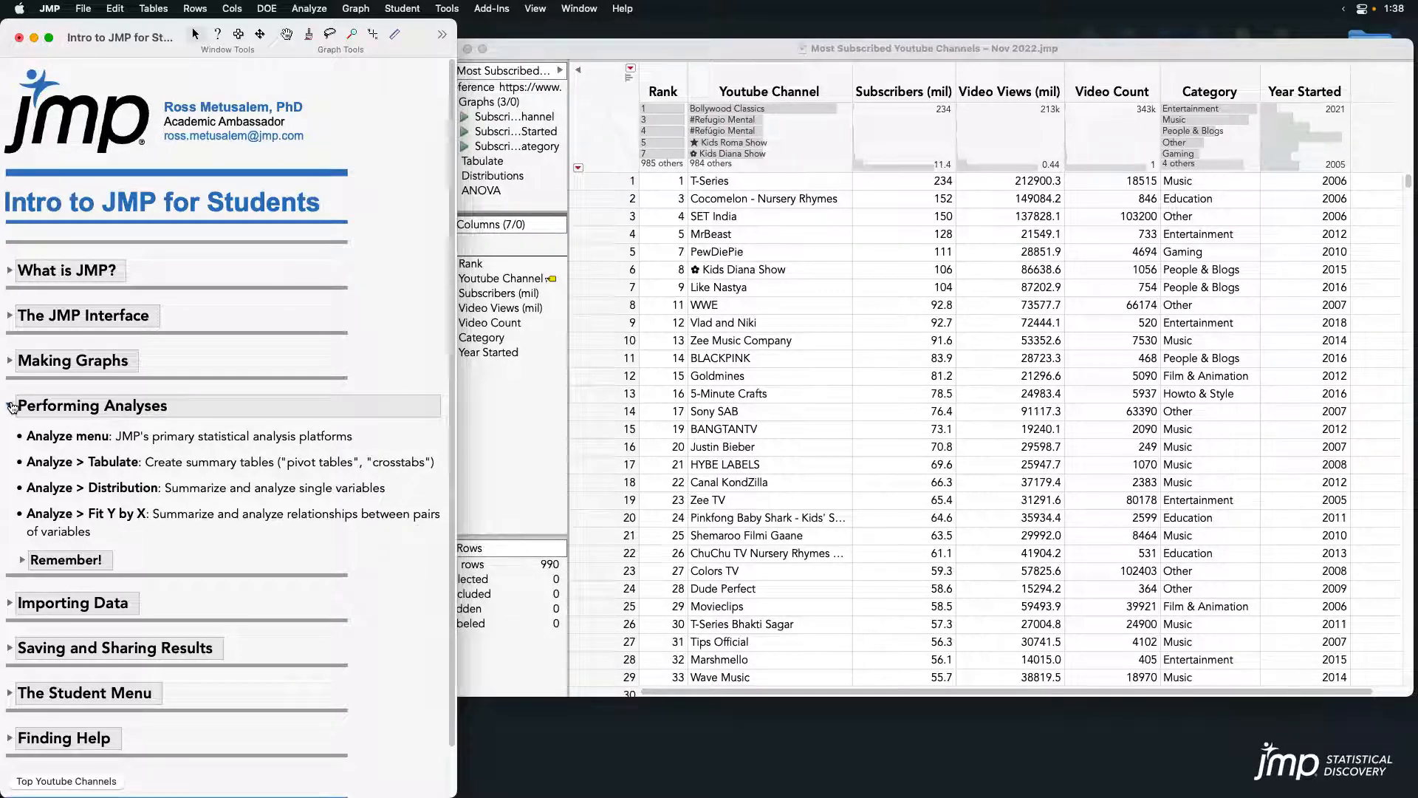
left_click(11, 406)
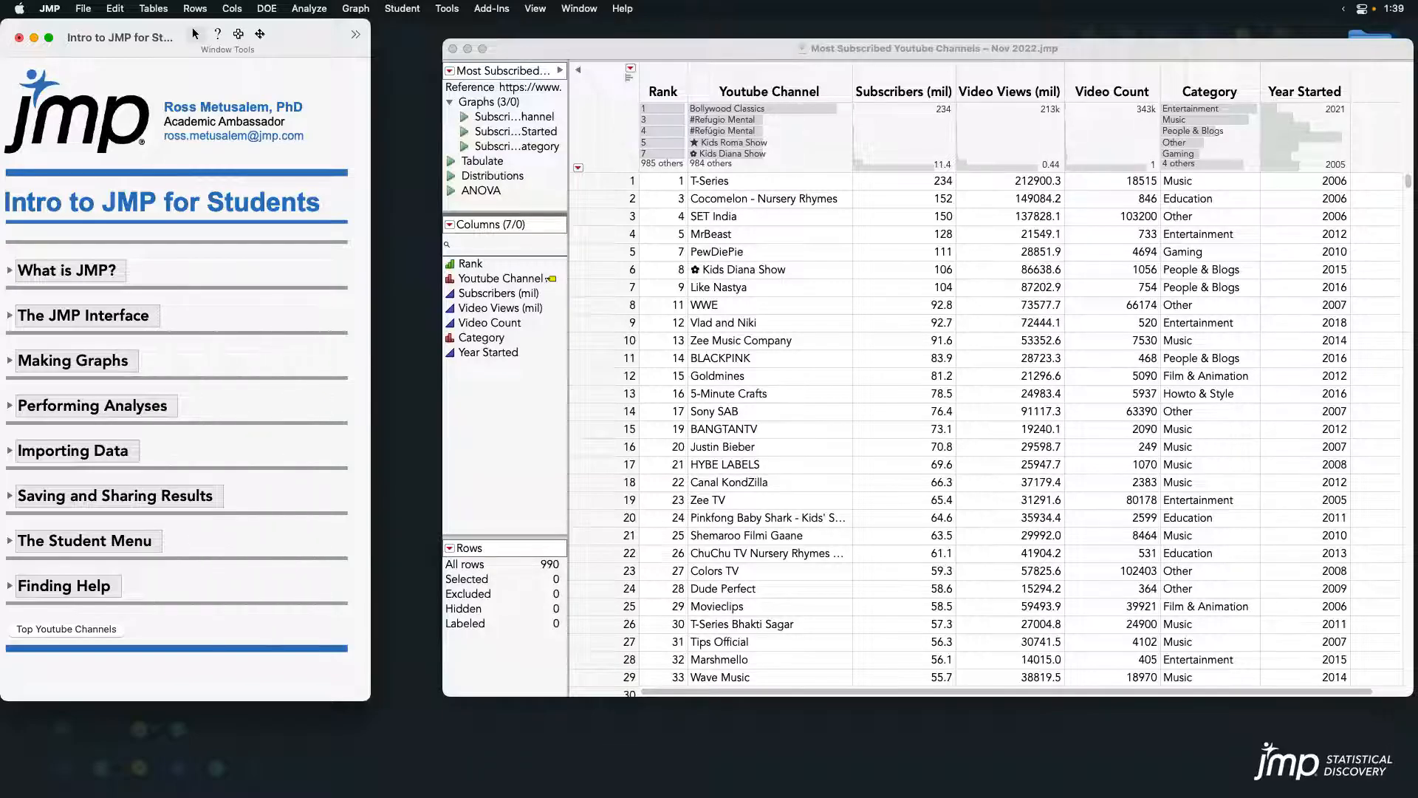
- Switch to Firefox and open the bookmarked Learn JMP Events page
key("super+Tab")
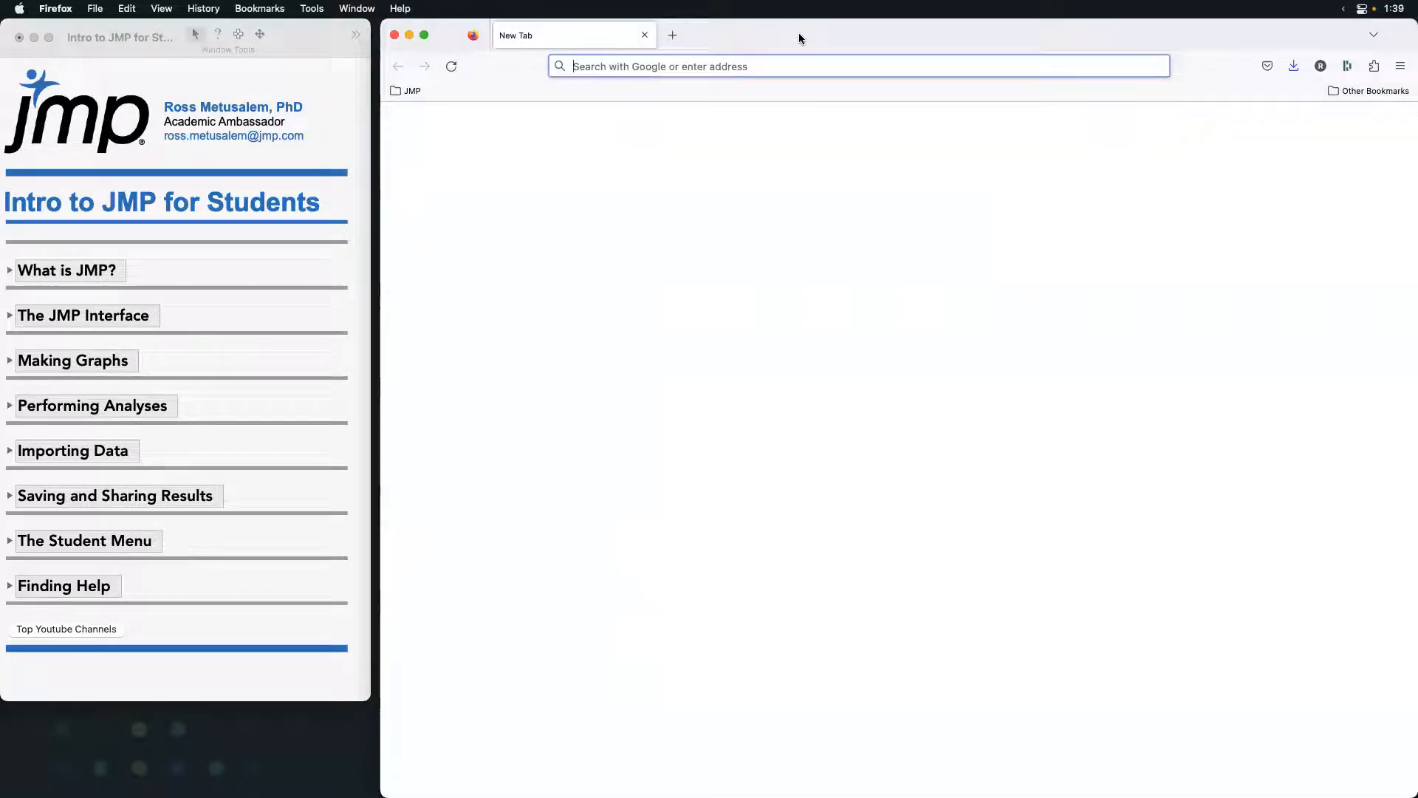
left_click(421, 90)
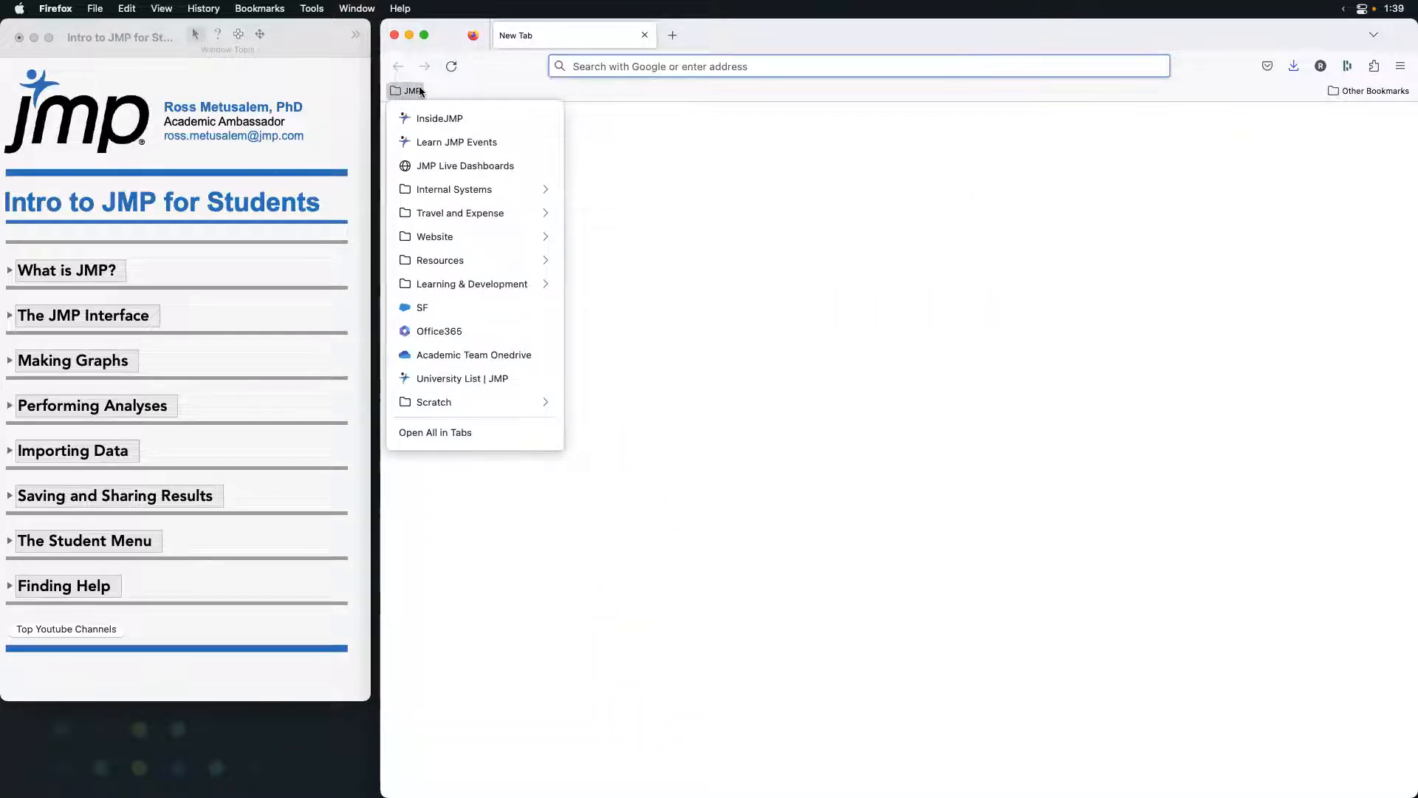
left_click(456, 142)
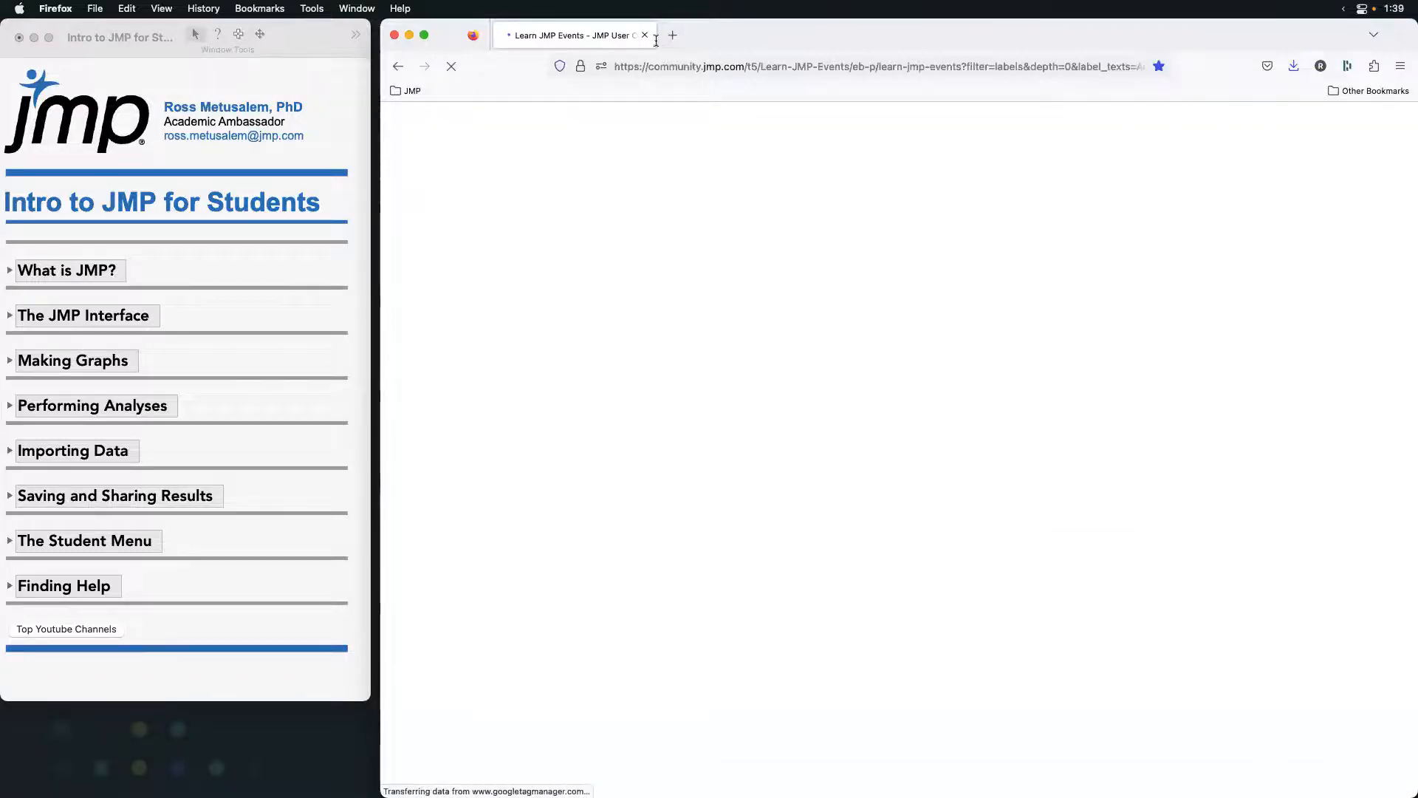
- Search the web for "jmp academic webinar library" and open the Academic Webinars On-Demand result
left_click(721, 68)
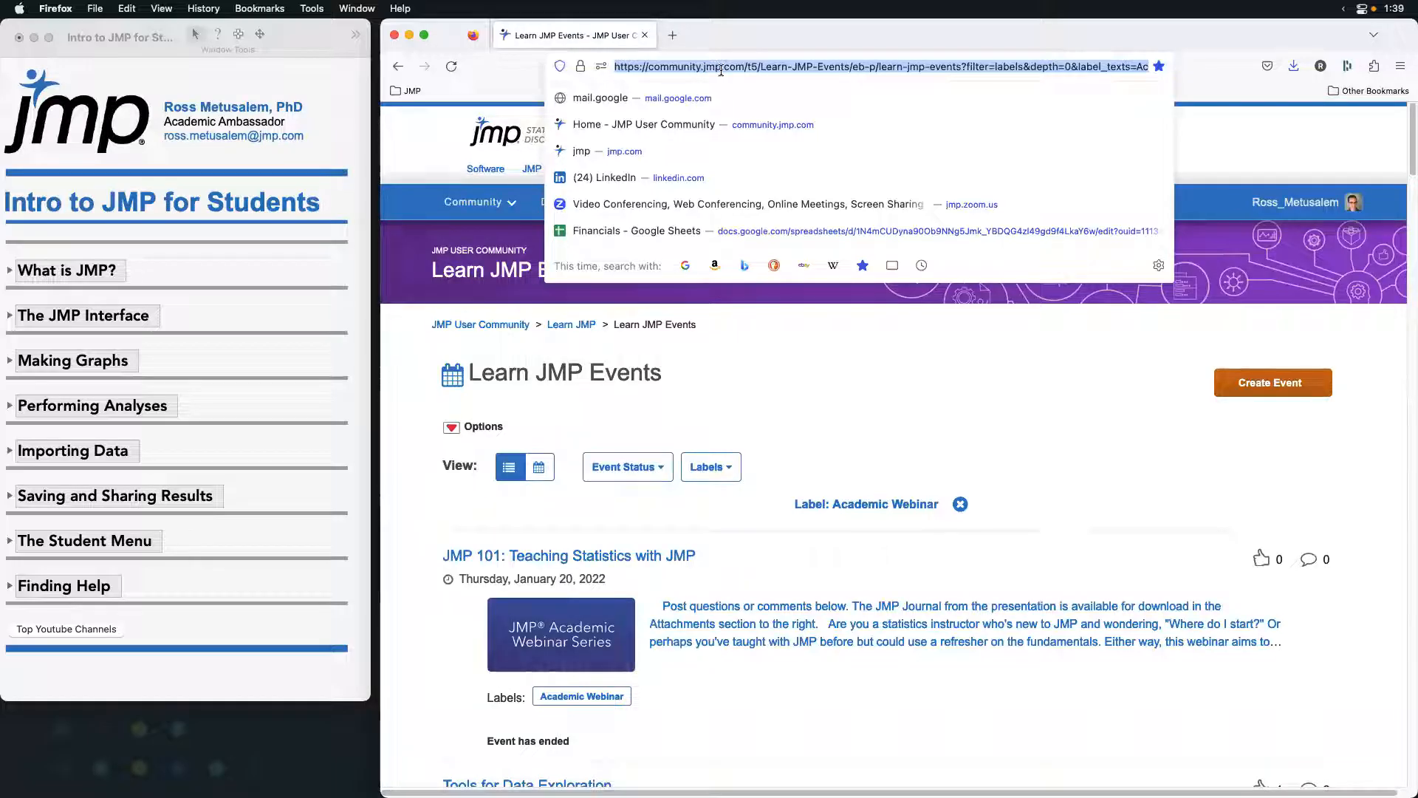
type("jmp academic webinar library")
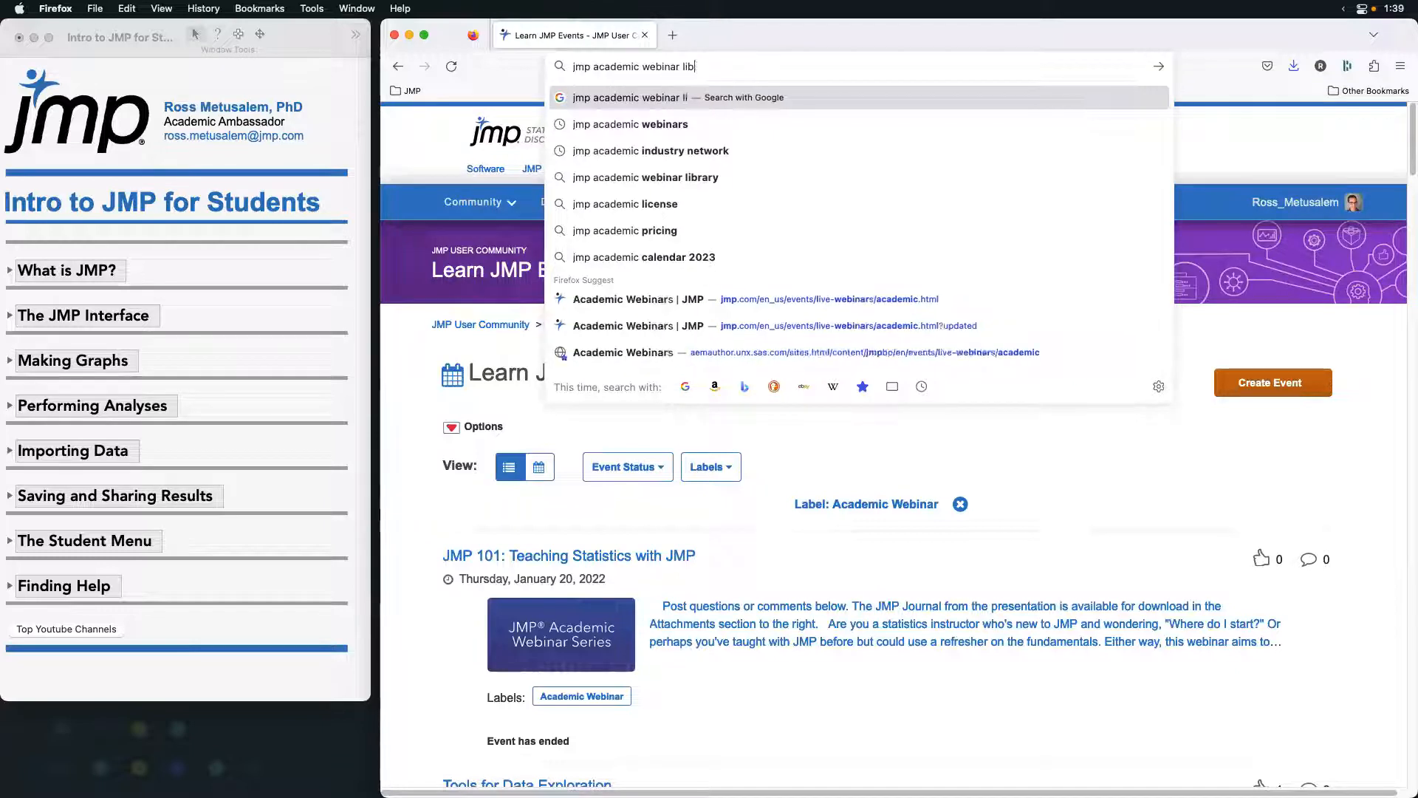
key("Return")
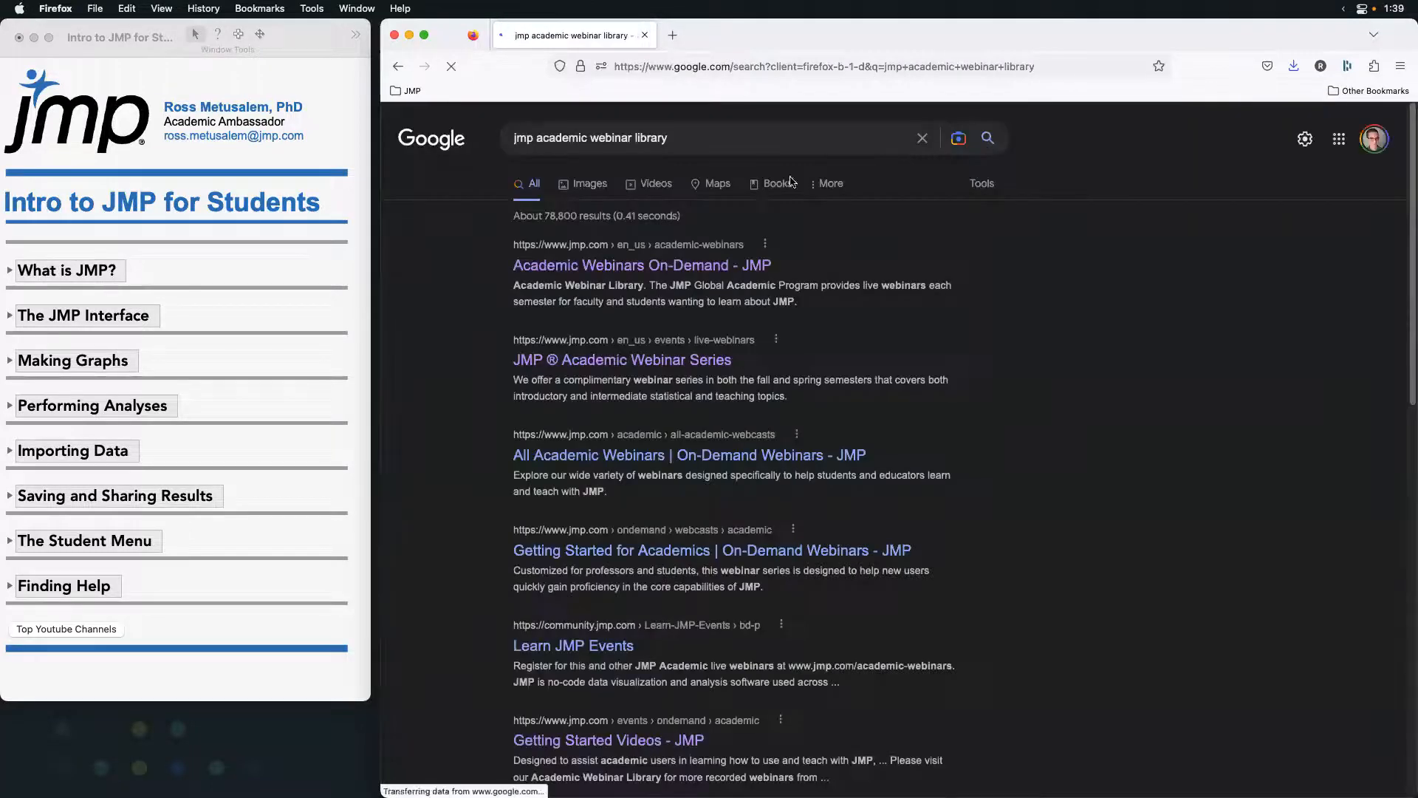
left_click(739, 267)
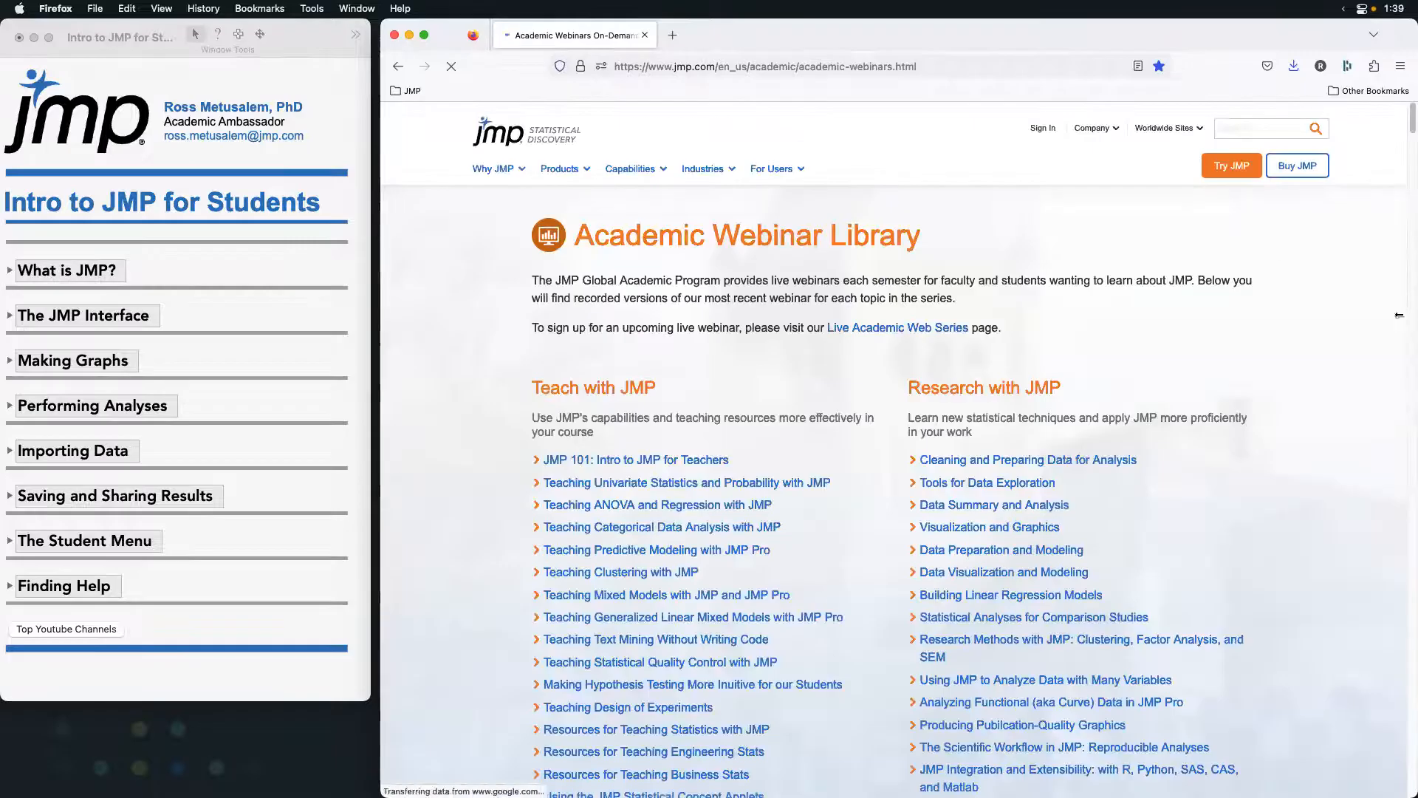
- Look through the webinar topics in the Academic Webinar Library, and copy the page's web address
scroll(1409, 133, "down", 2)
scroll(1409, 132, "down", 3)
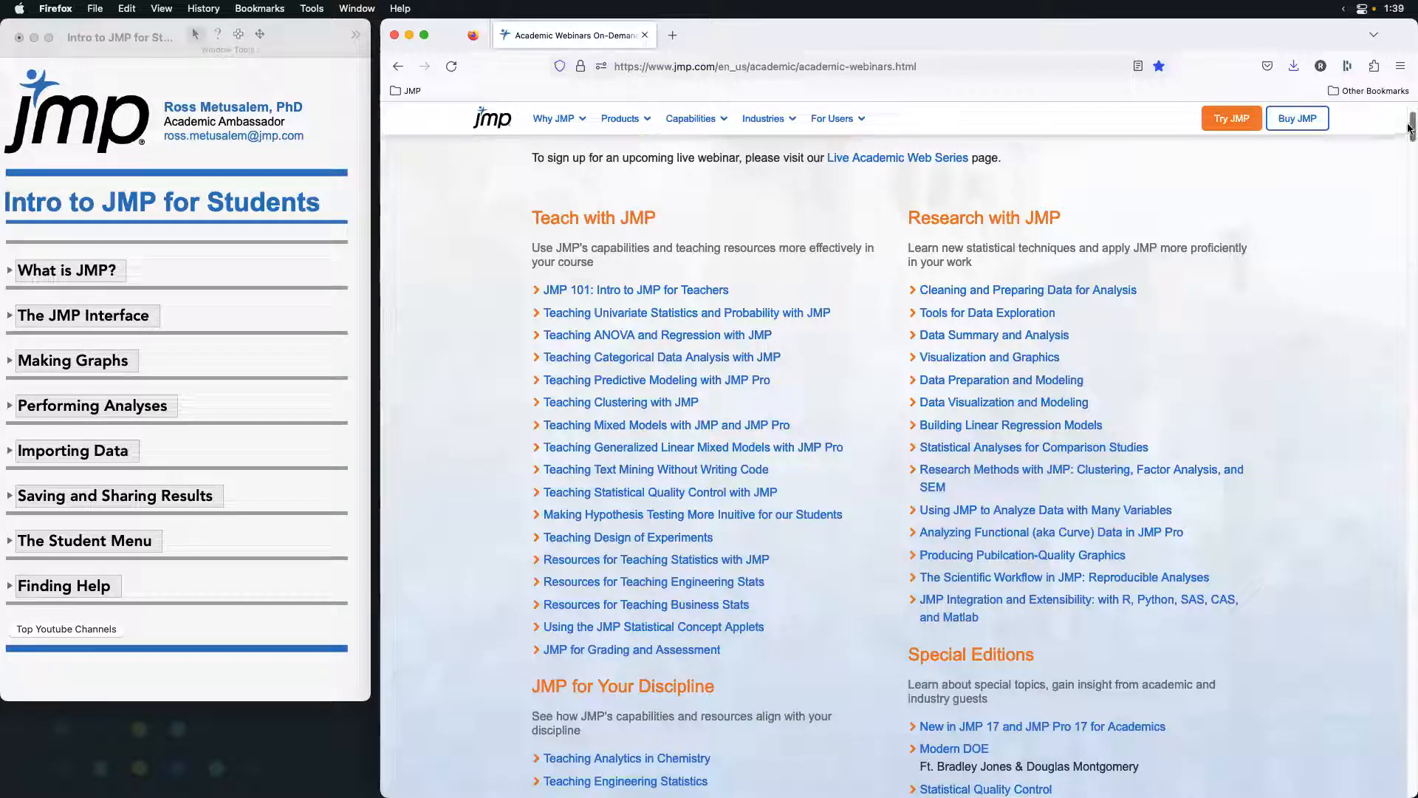
scroll(1409, 127, "up", 3)
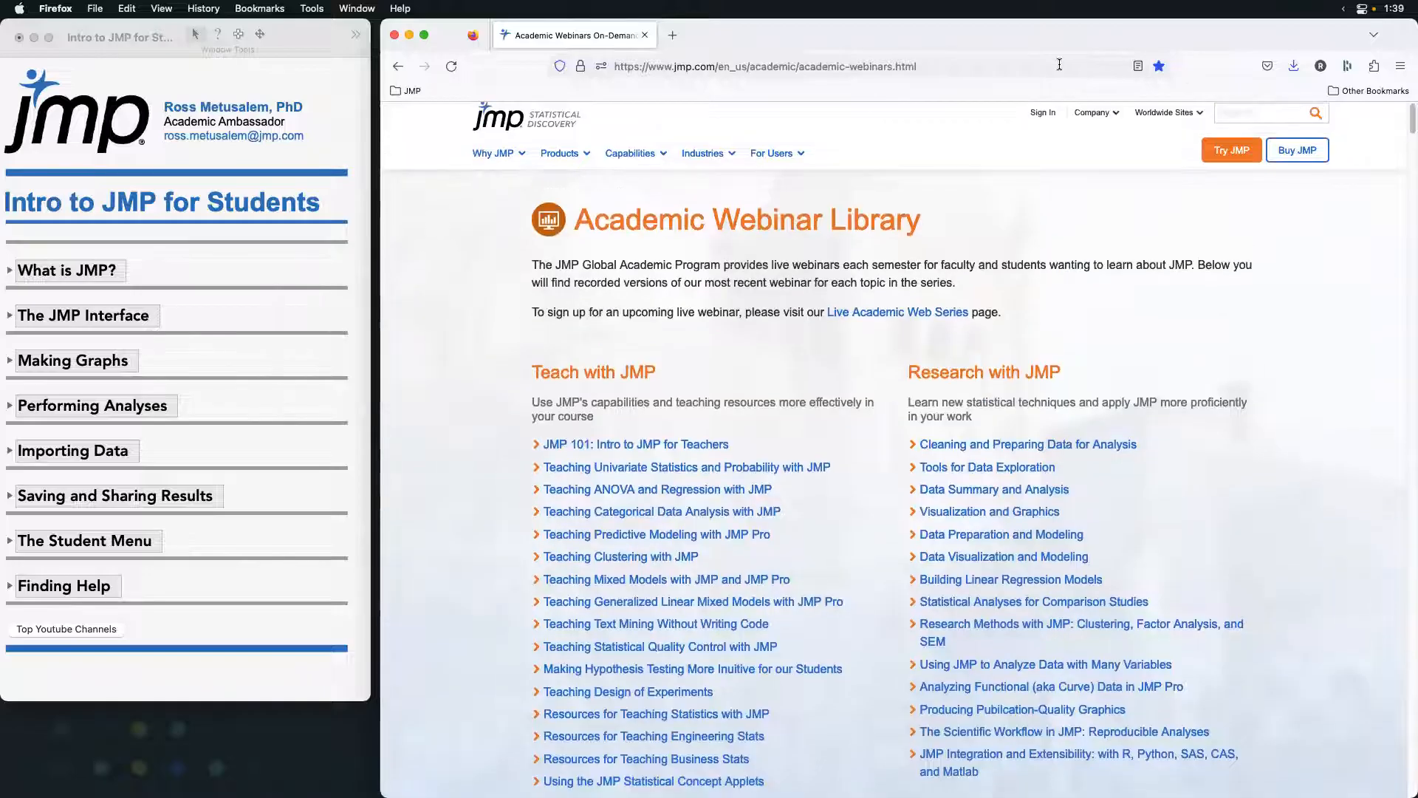
right_click(1064, 66)
left_click(1080, 130)
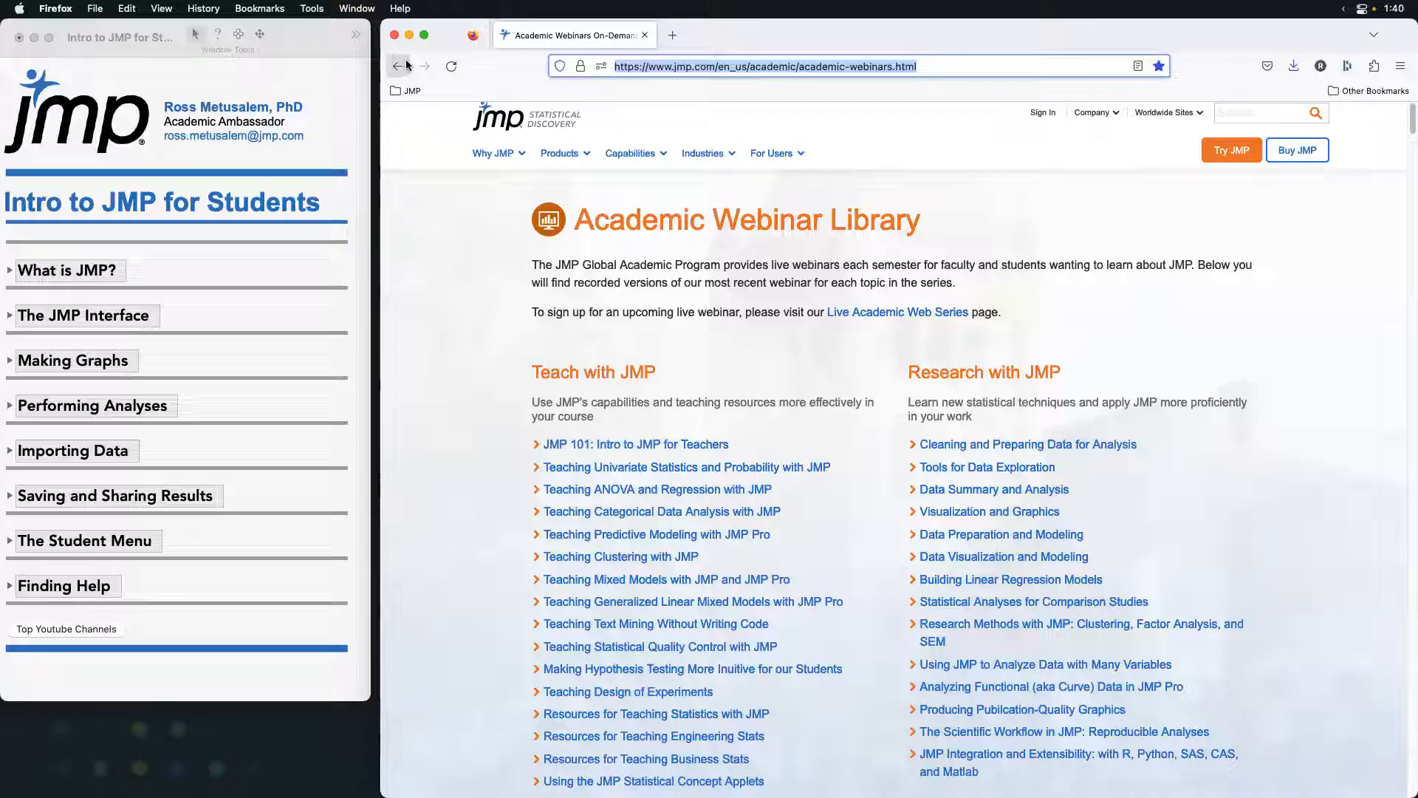
- Return to the Intro to JMP for Students outline in JMP, and close the browser window
left_click(312, 47)
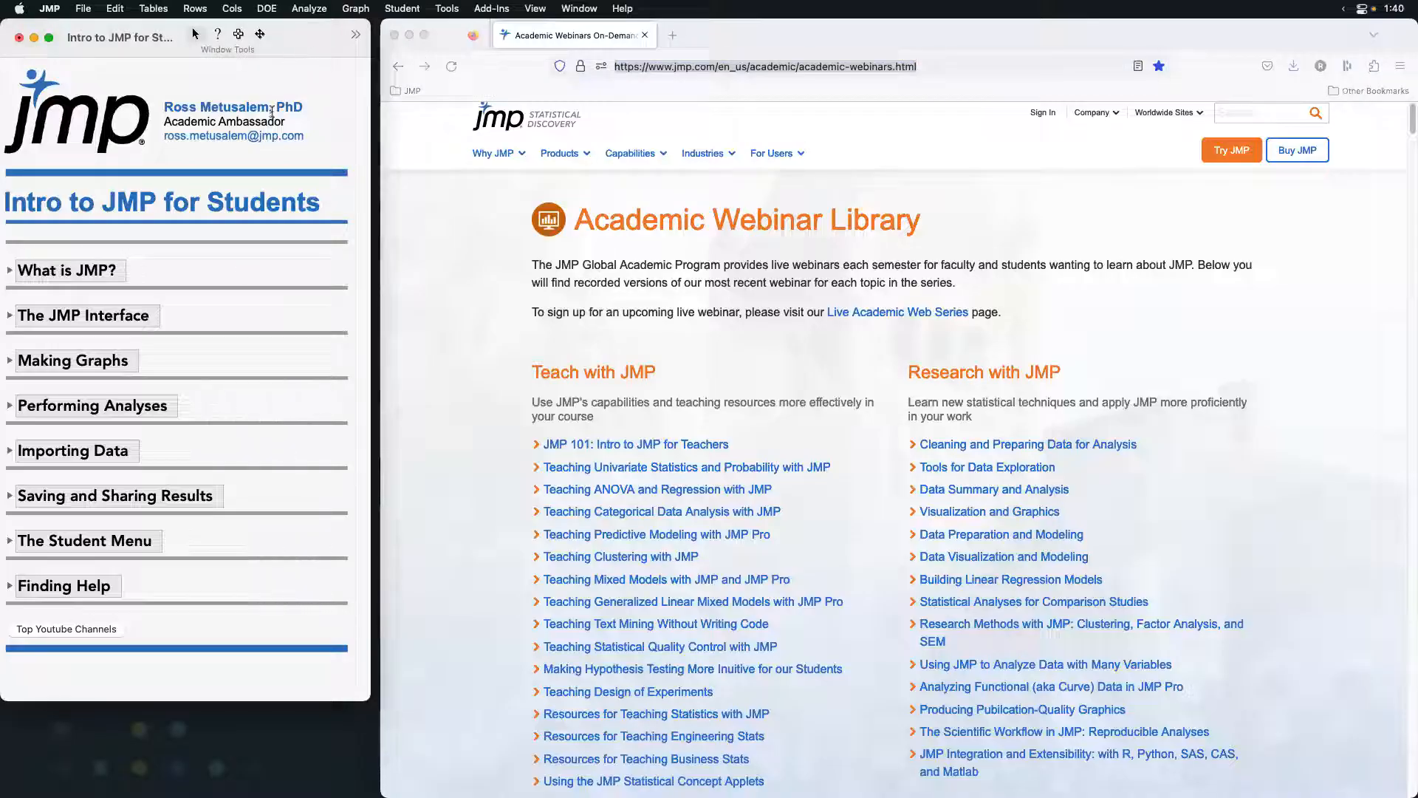
left_click(395, 36)
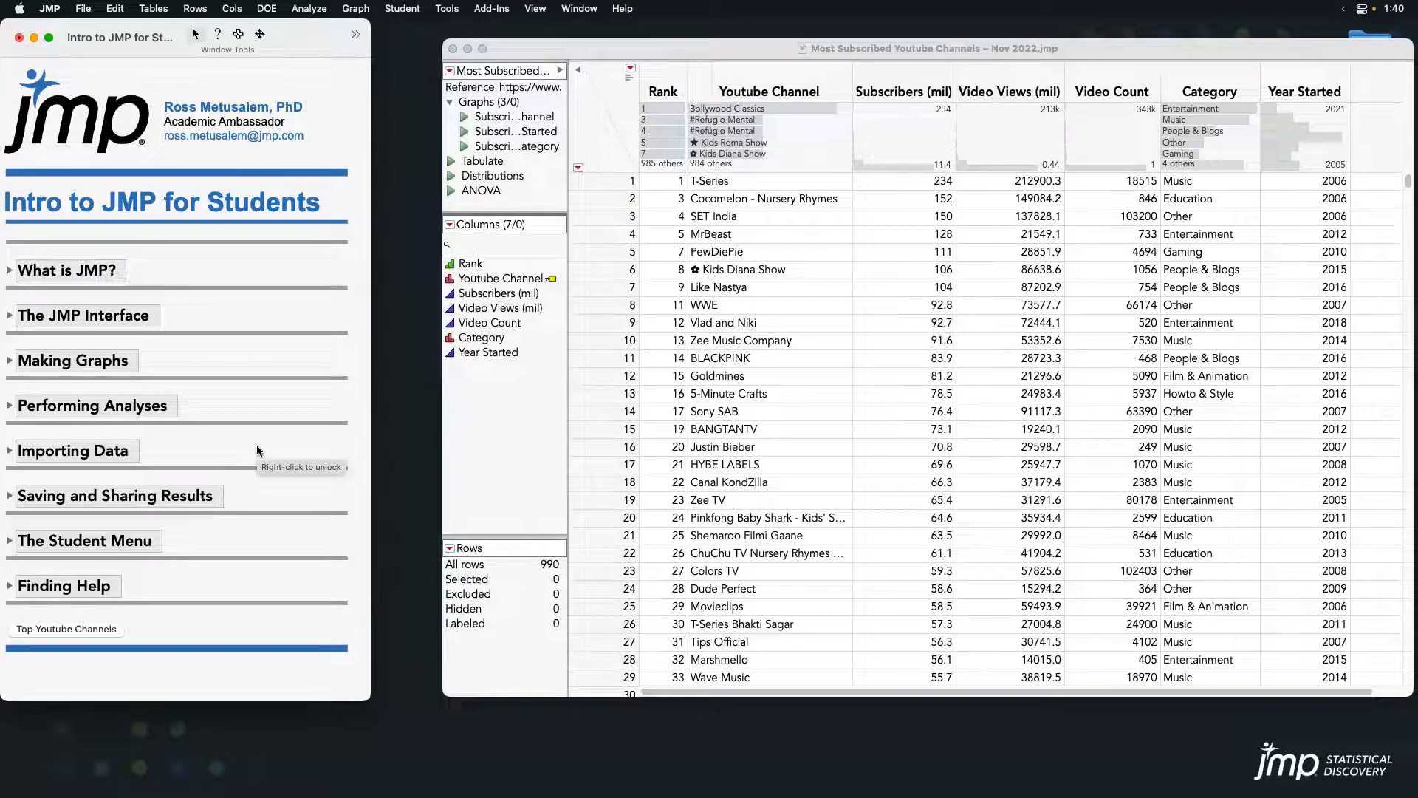
- Reposition the YouTube channels table window, expand the journal's Importing Data section, and highlight its .jmp files note
left_click_drag(565, 55, 522, 51)
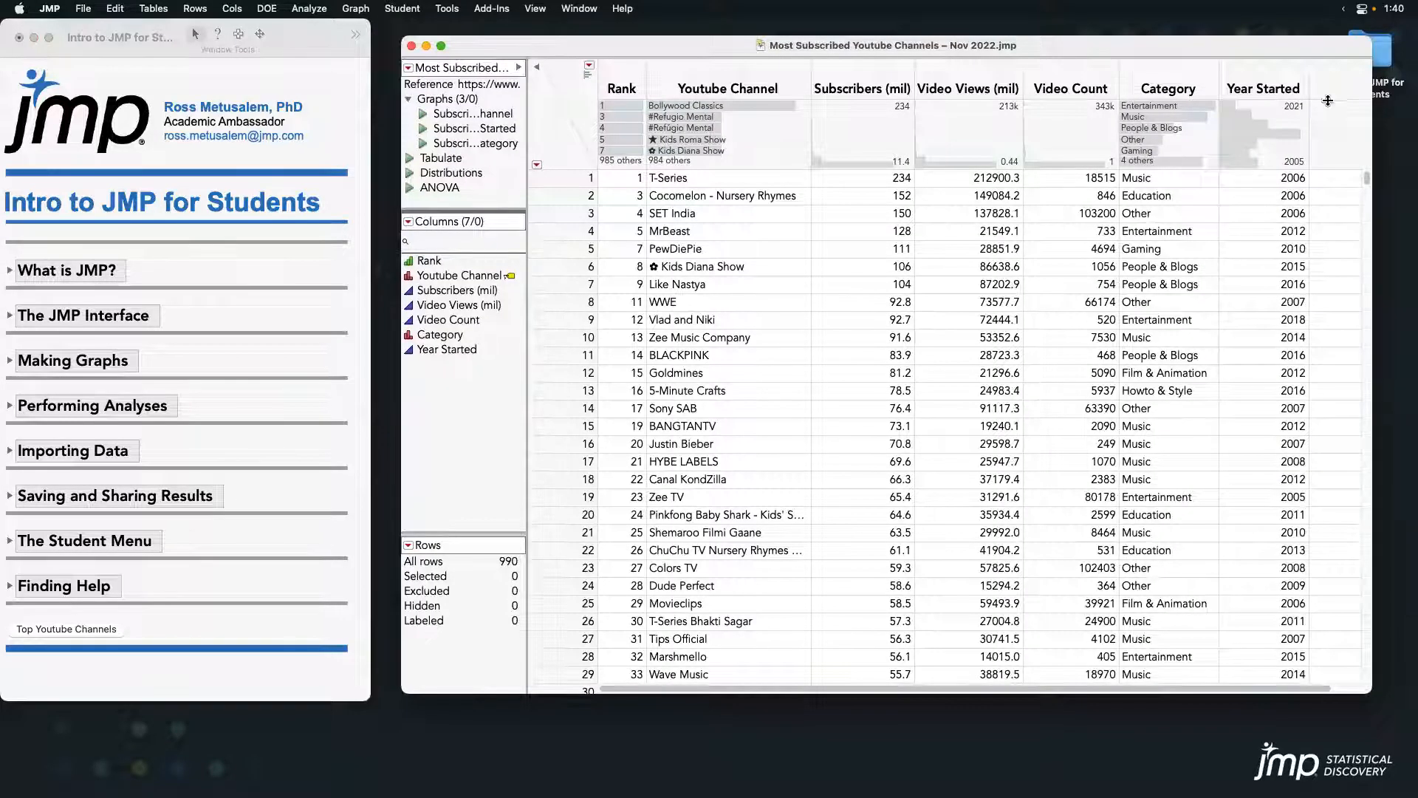
left_click(15, 451)
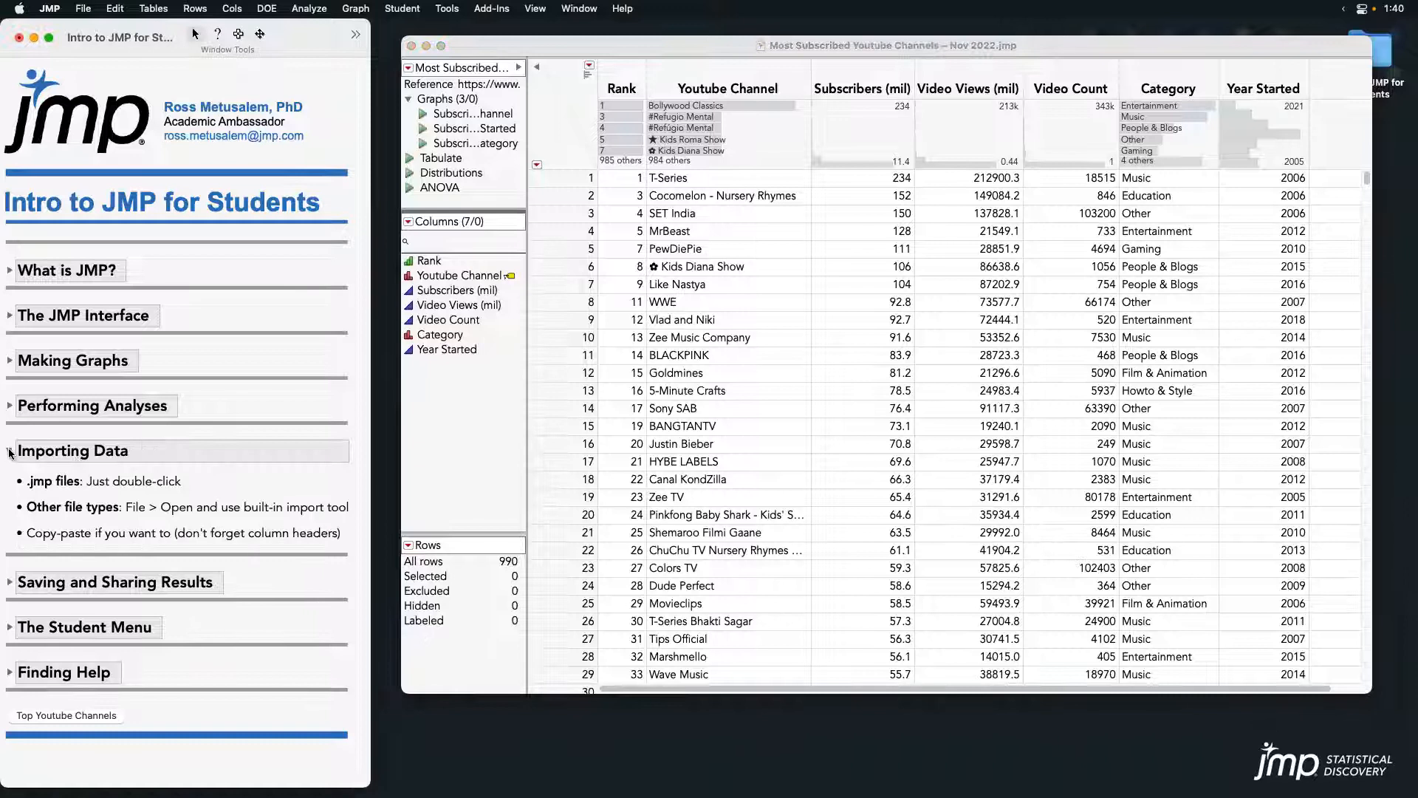
left_click(120, 485)
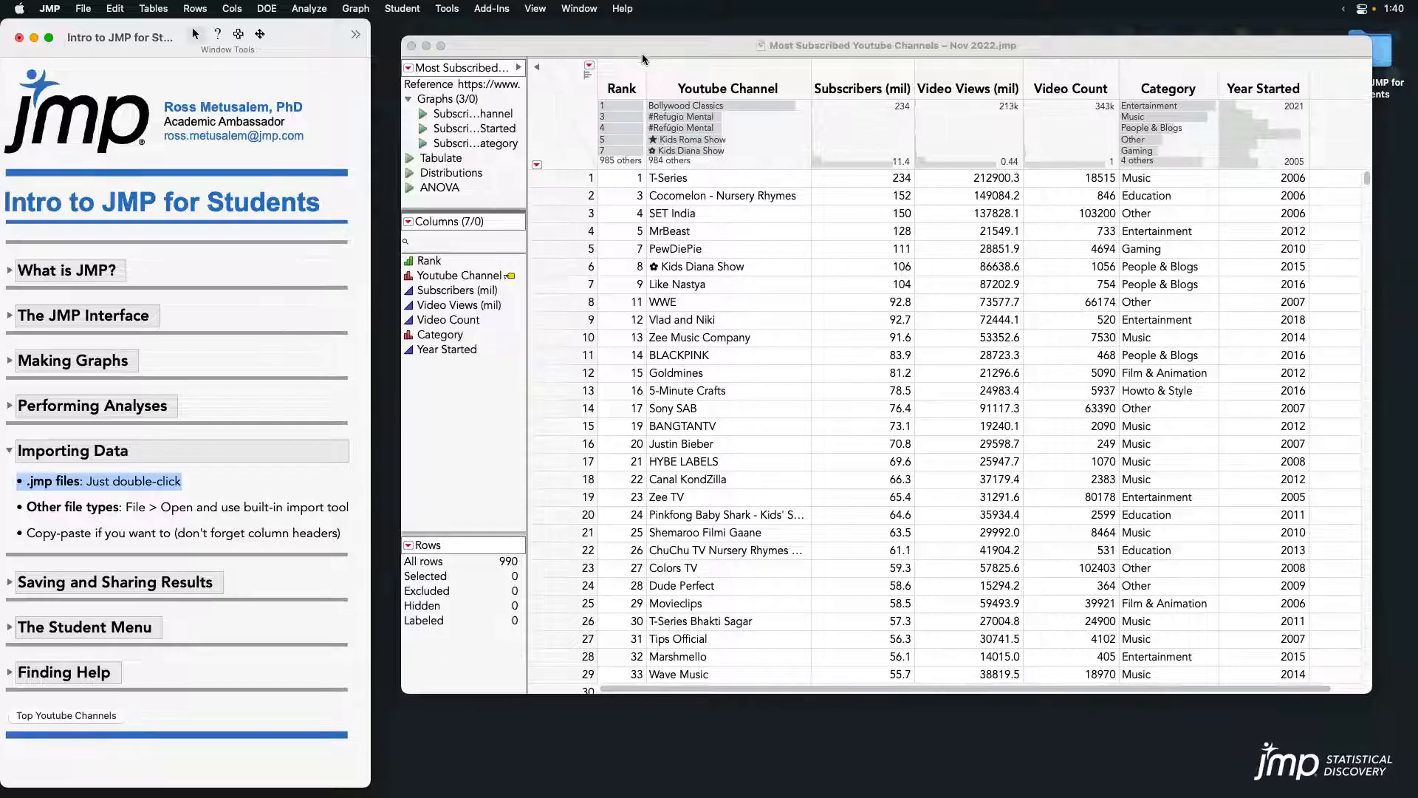
- Close the YouTube channels table and reopen Most Subscribed Youtube Channels – Nov 2022.jmp from the Intro to JMP for Students folder
left_click(411, 49)
left_click(768, 323)
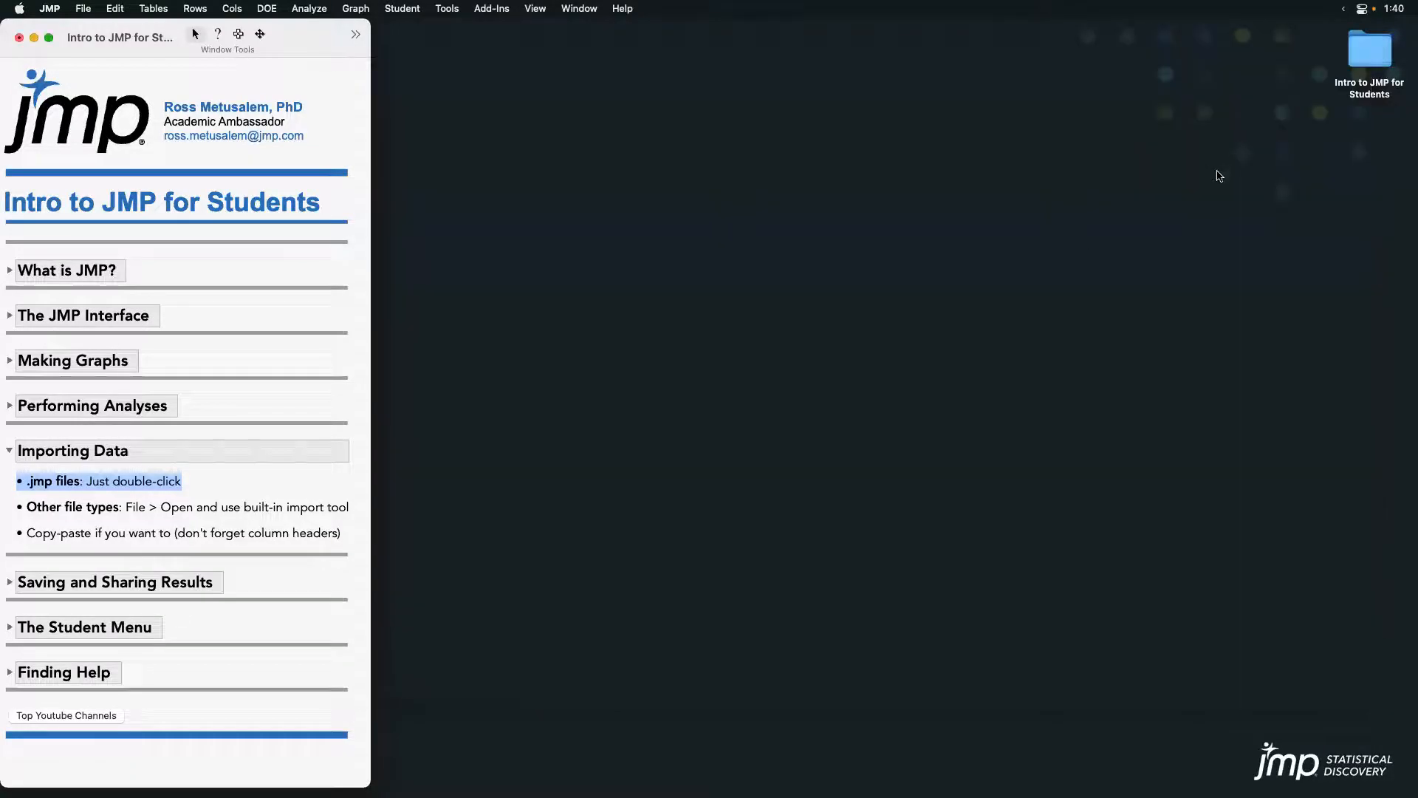
double_click(1381, 50)
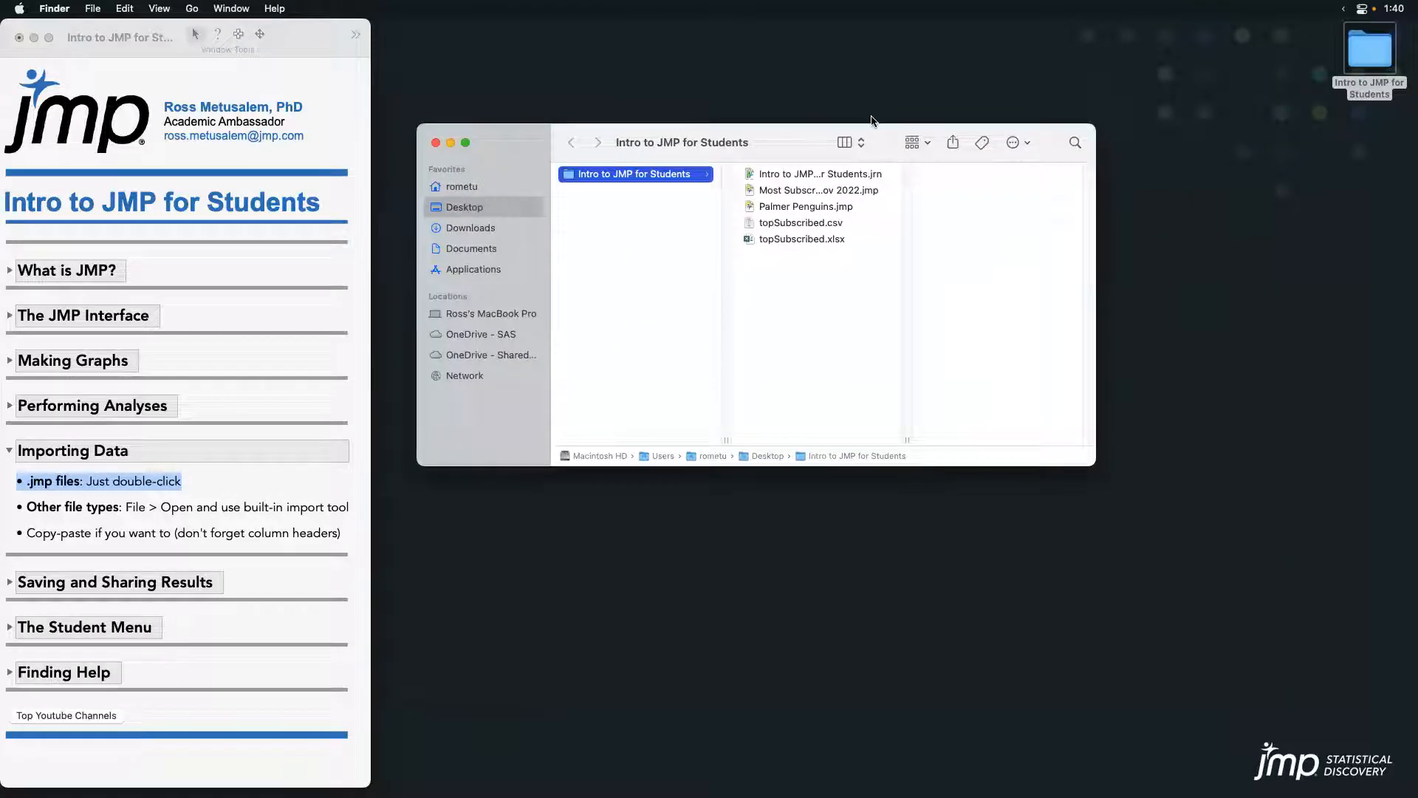
left_click(827, 195)
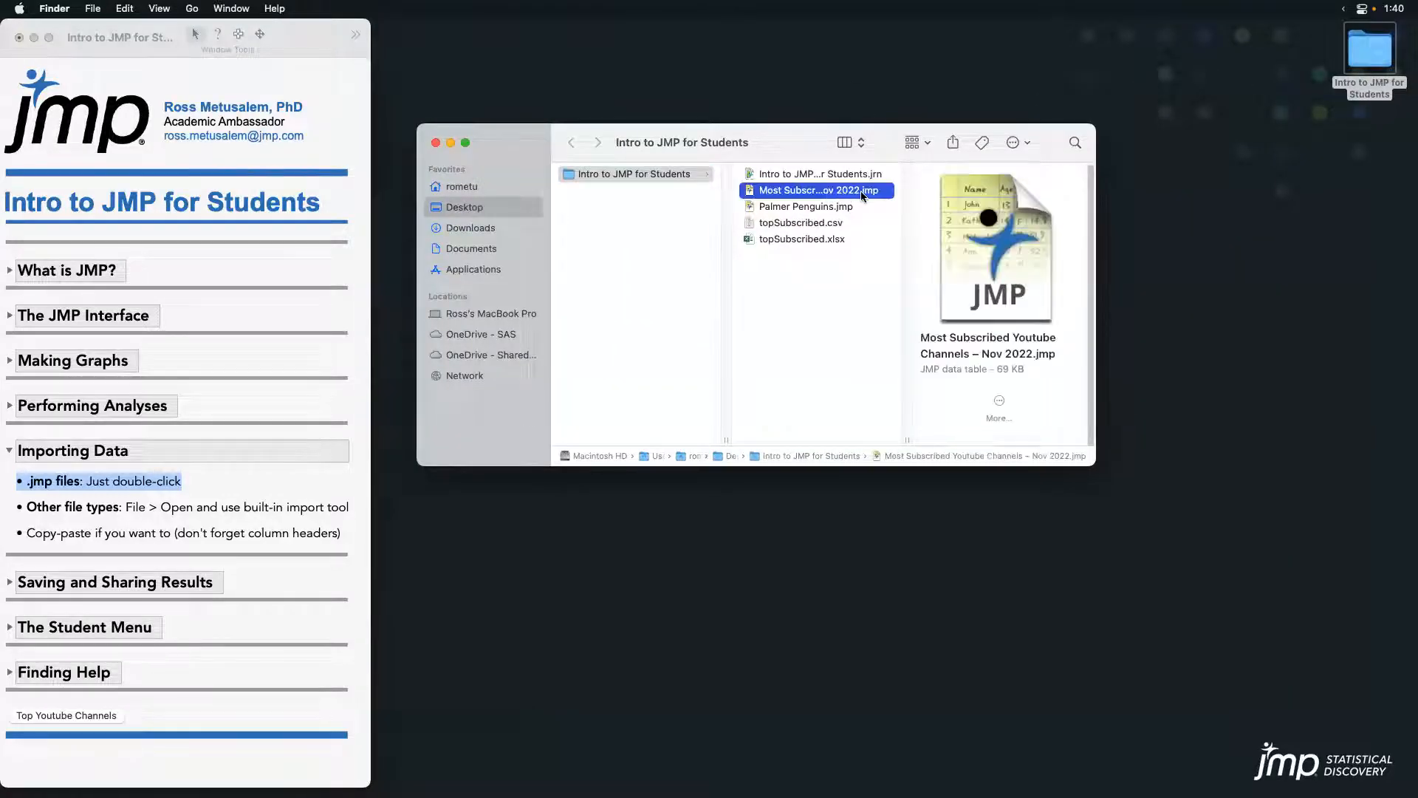
double_click(808, 191)
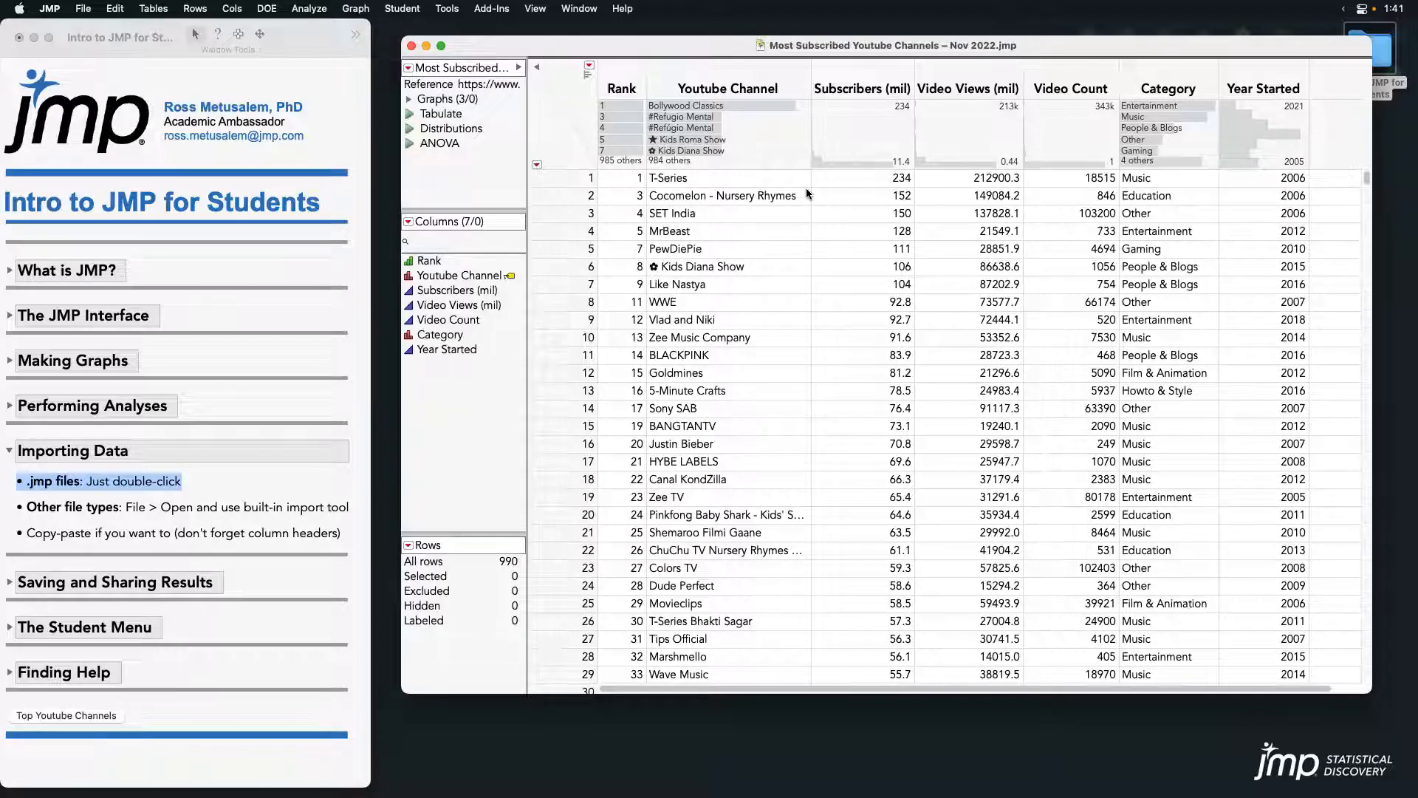
- Highlight the Other file types note in the journal and minimize the YouTube channels table to return to the folder
left_click(288, 511)
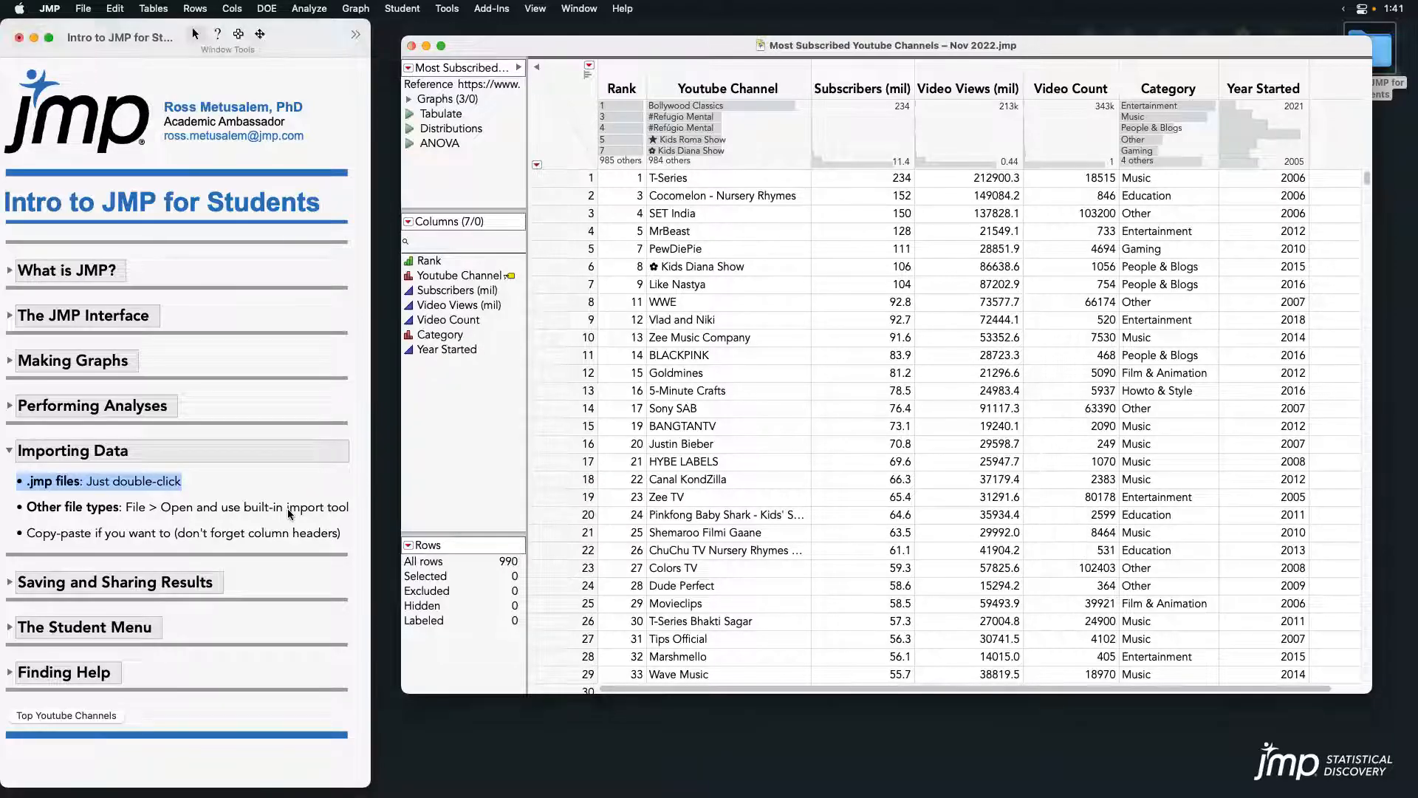
left_click(288, 511)
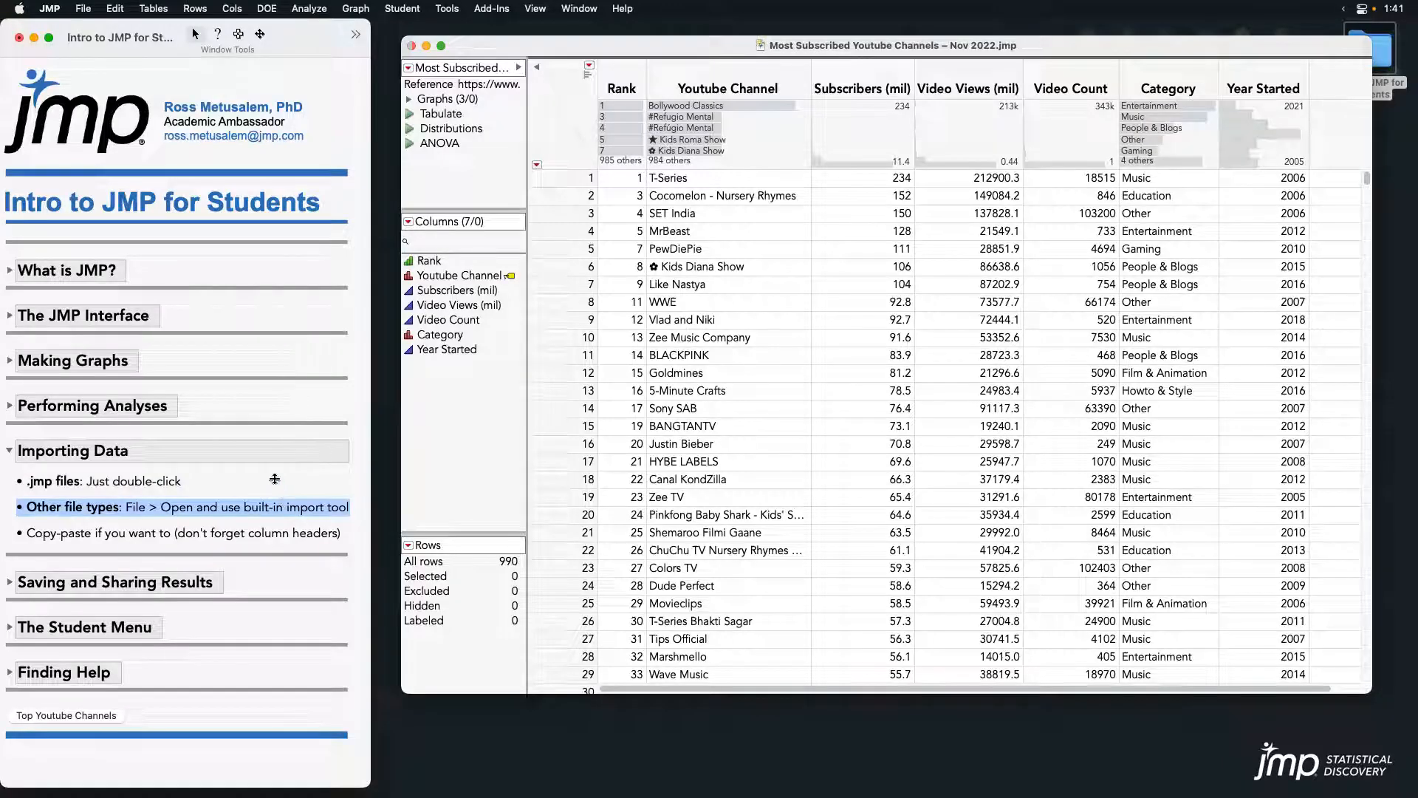
left_click(82, 9)
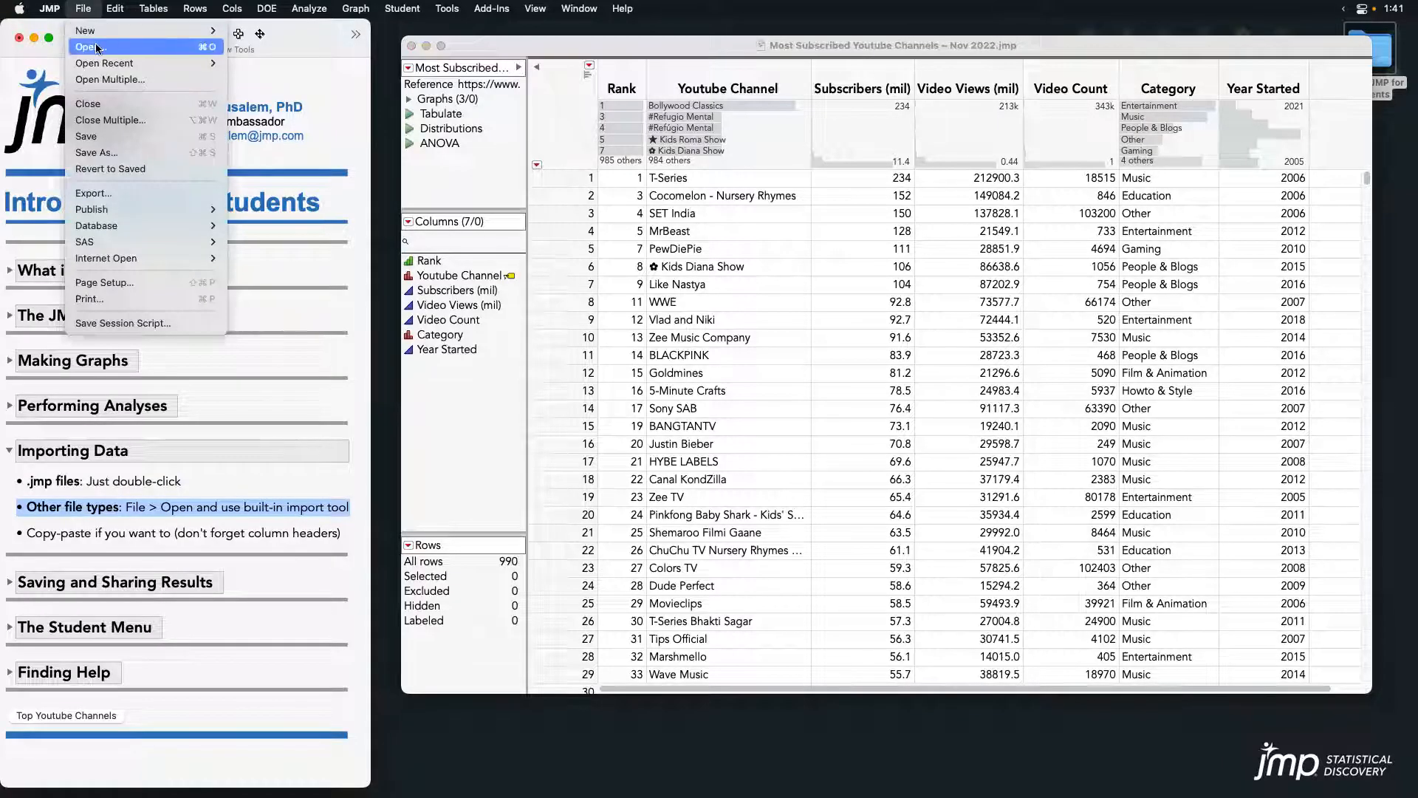
left_click(474, 130)
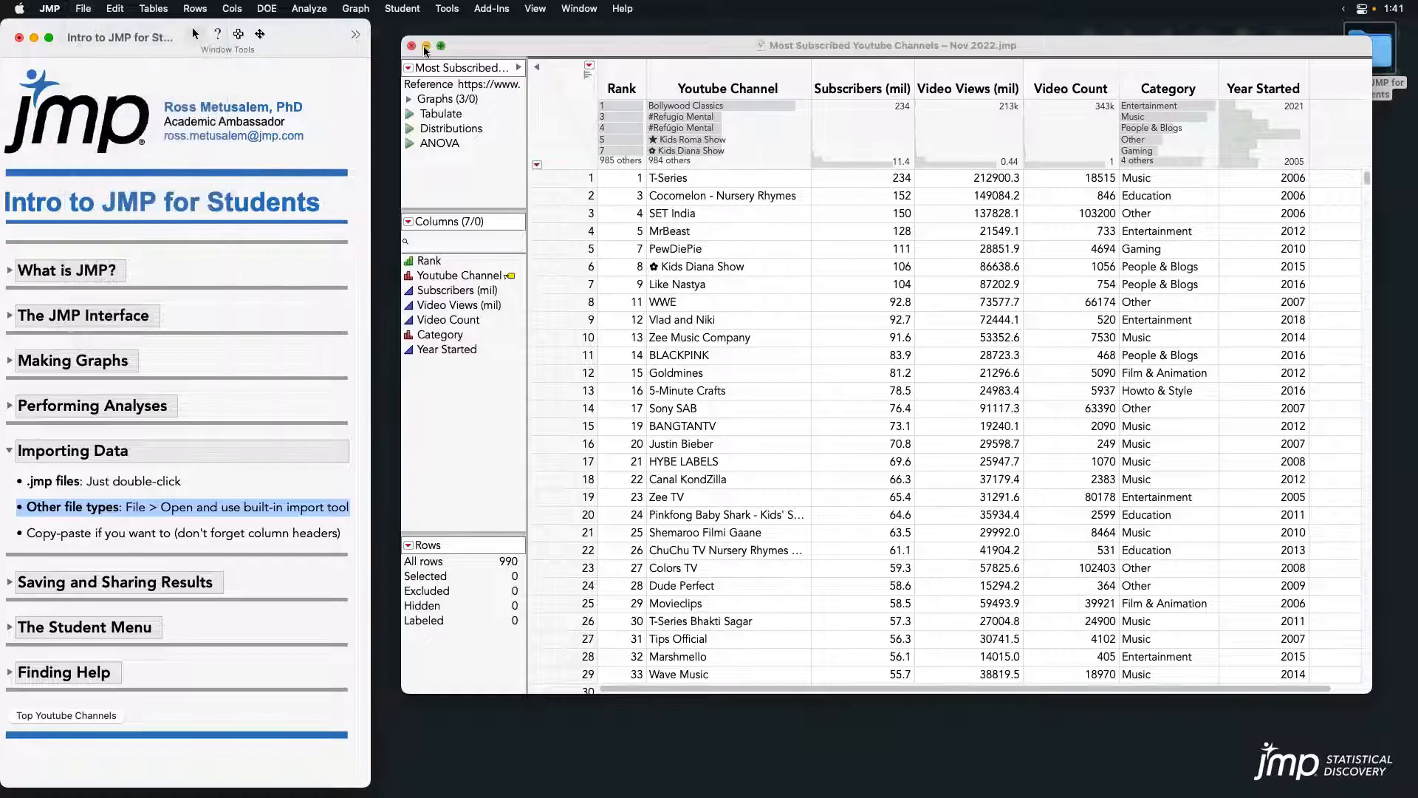
left_click(425, 46)
left_click(837, 316)
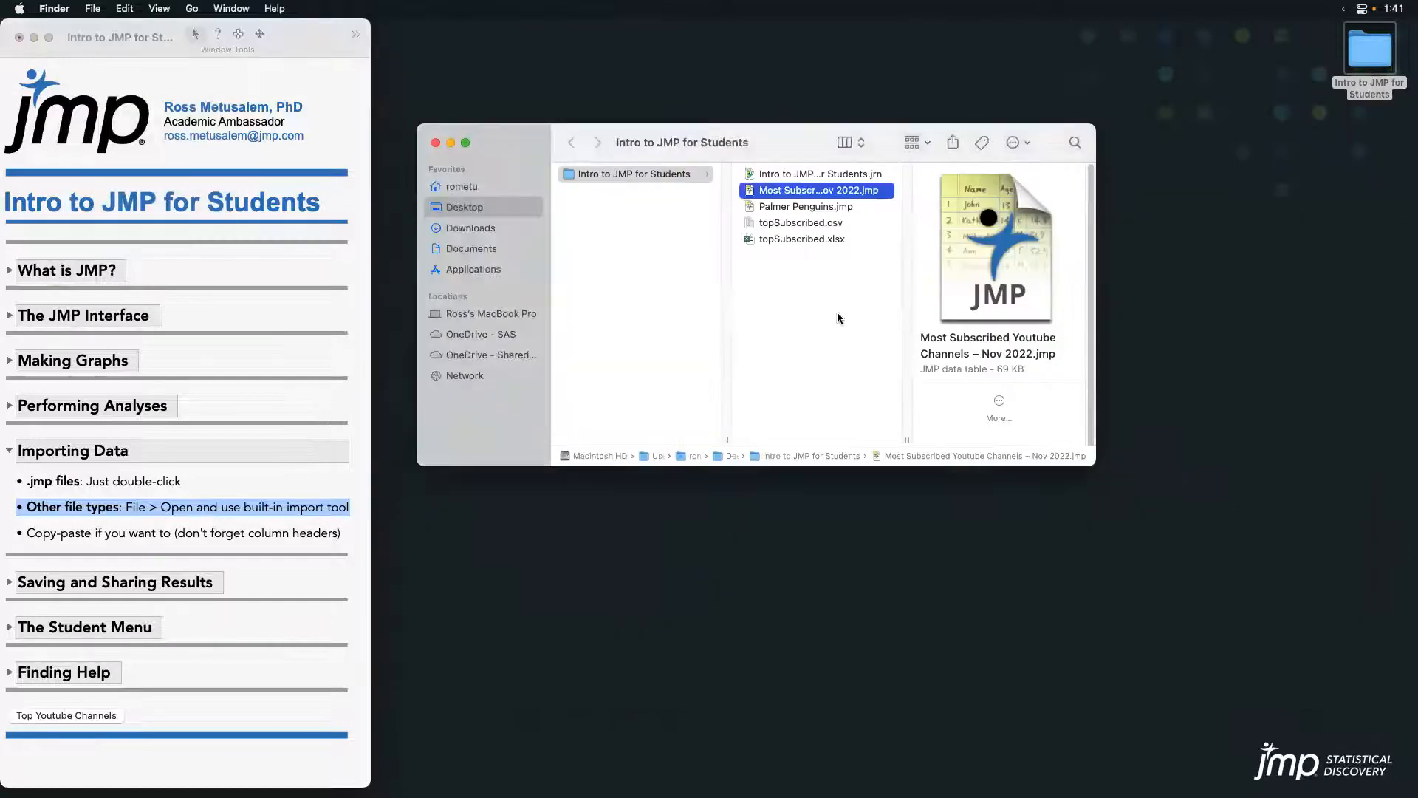
- Open topSubscribed.csv in TextEdit, examine its comma-separated text in an enlarged window, and close it
left_click(815, 225)
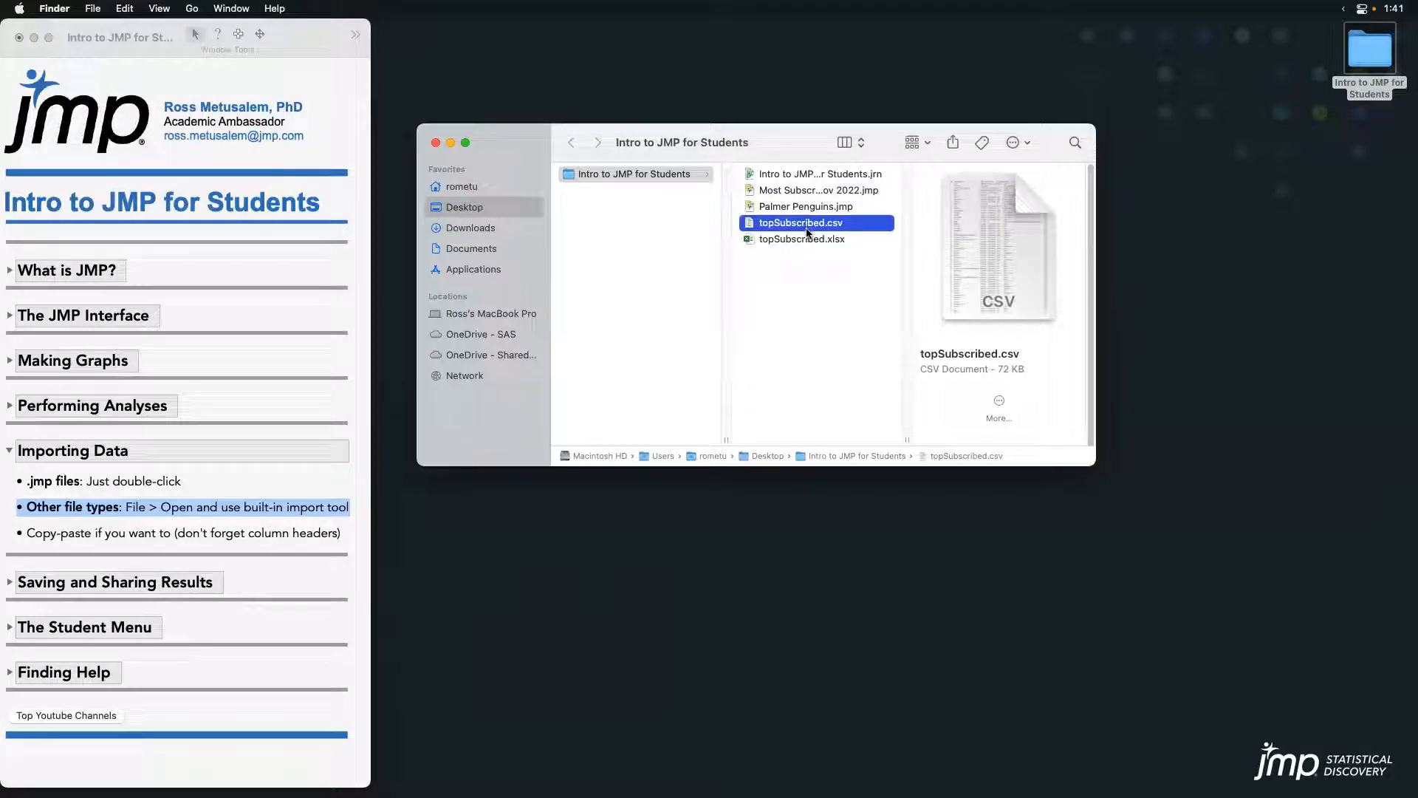
right_click(807, 232)
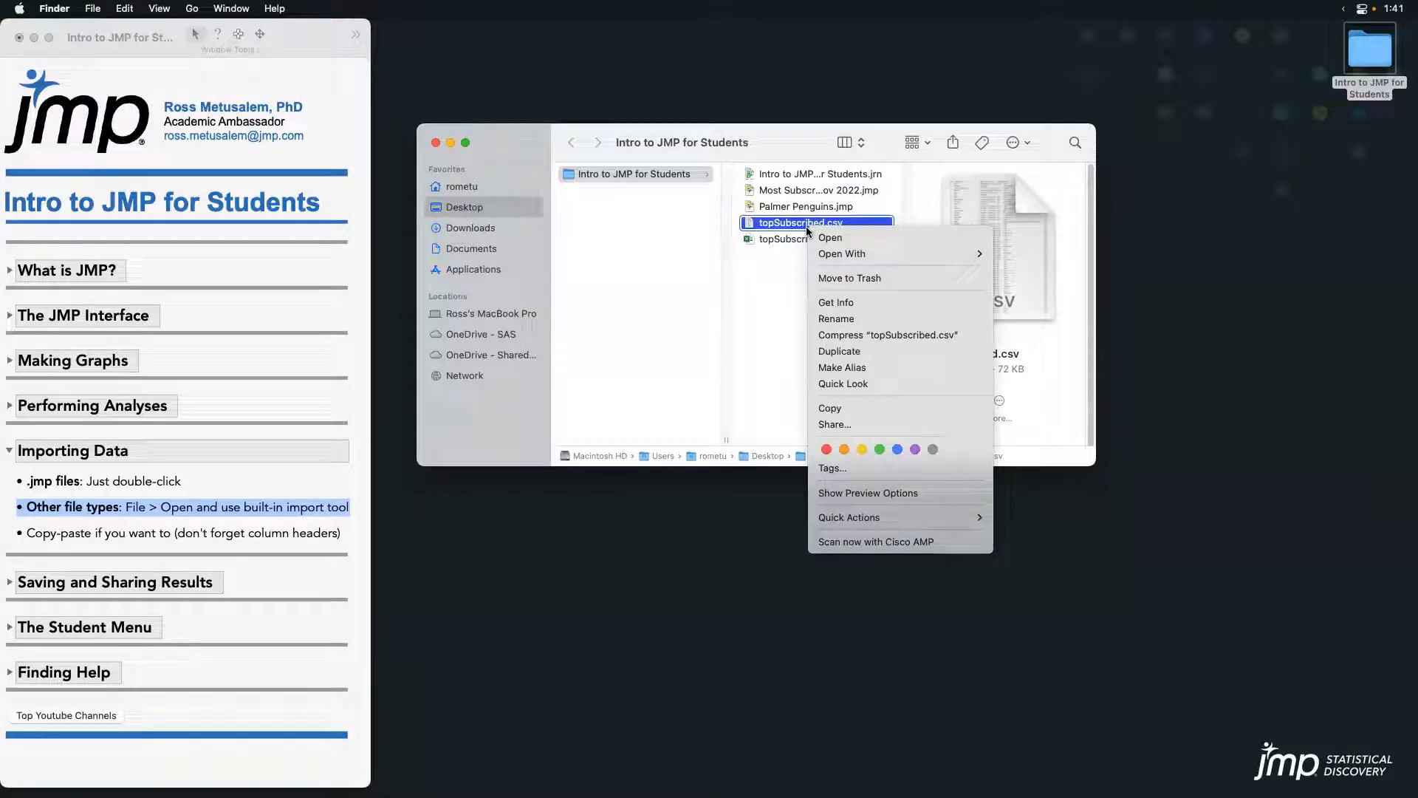
mouse_move(863, 258)
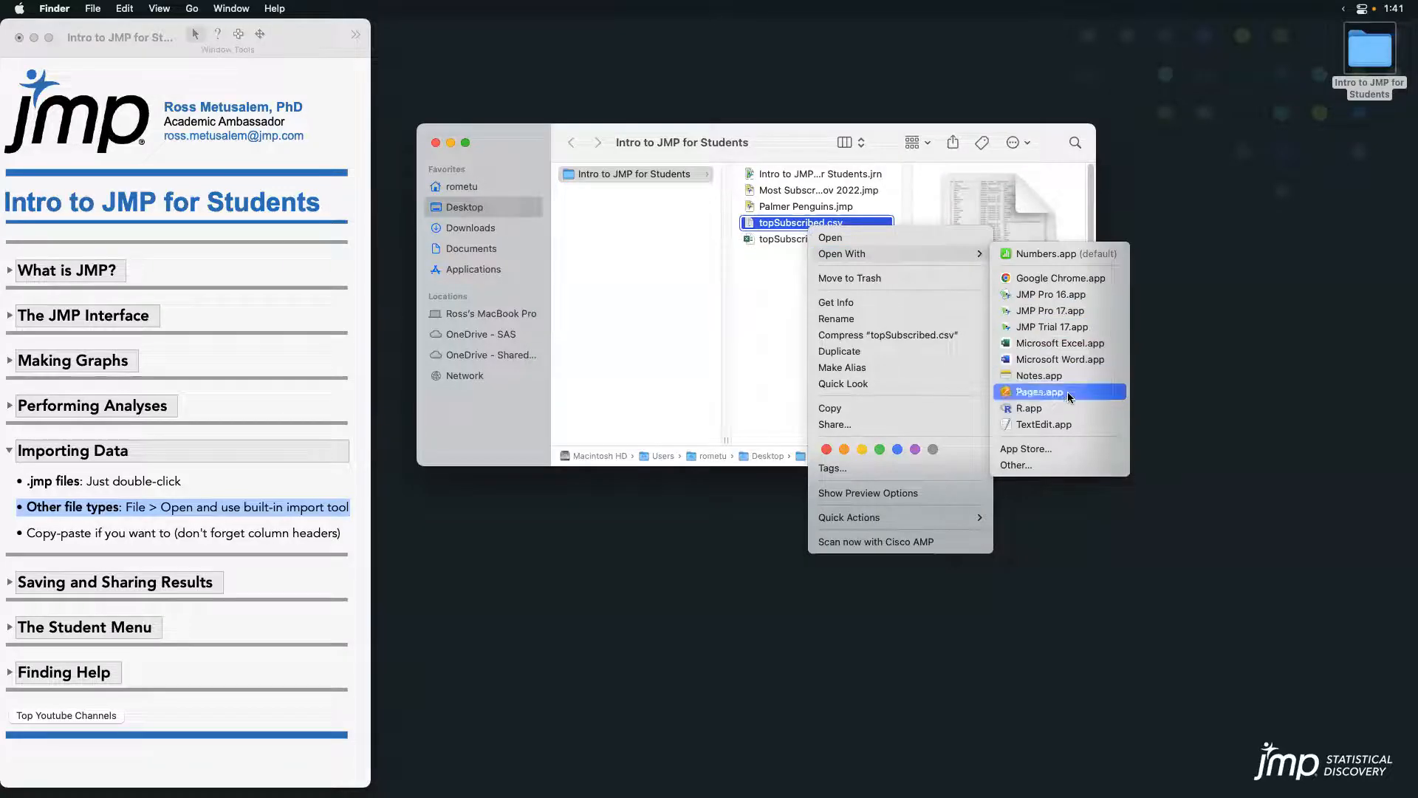
left_click(1060, 425)
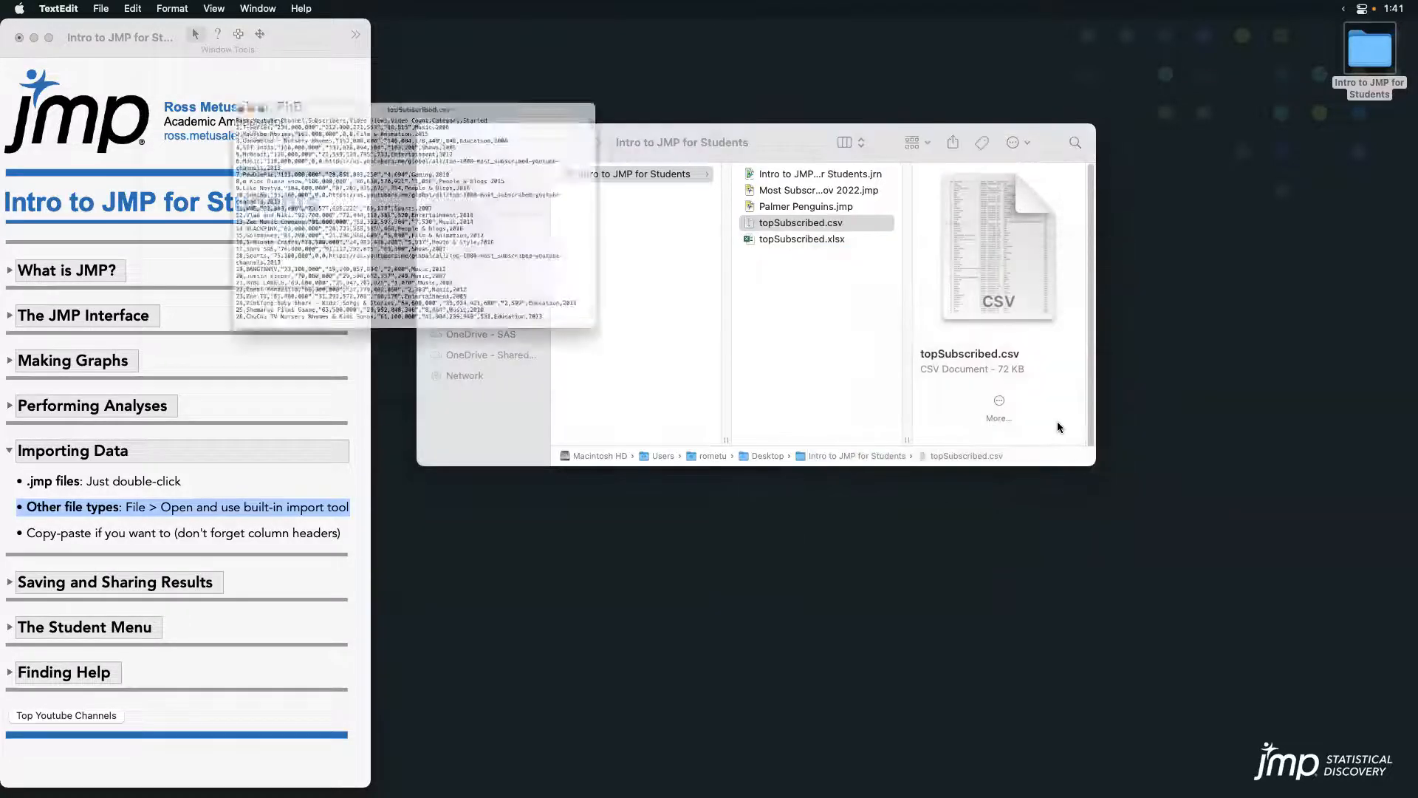
left_click_drag(570, 65, 763, 62)
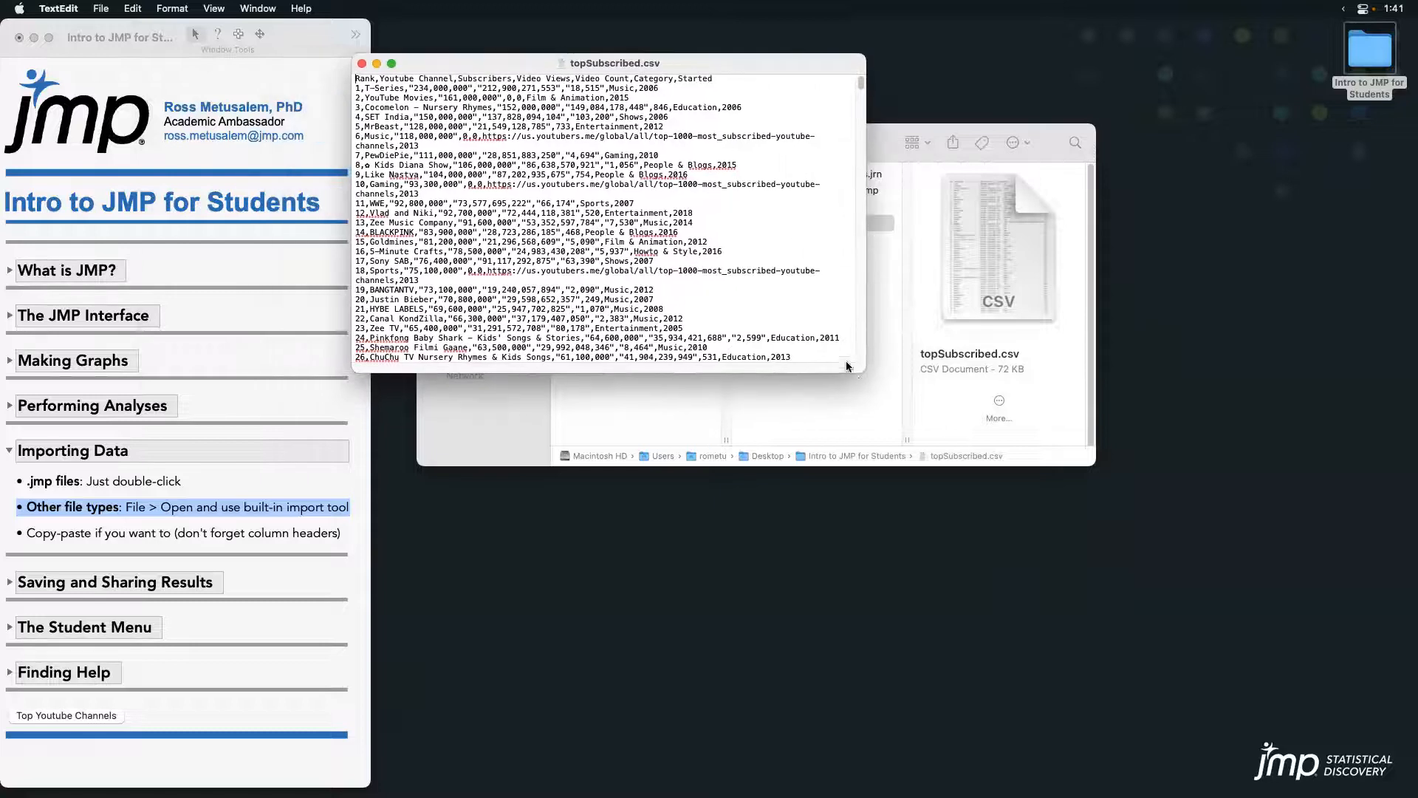
left_click_drag(865, 369, 1038, 556)
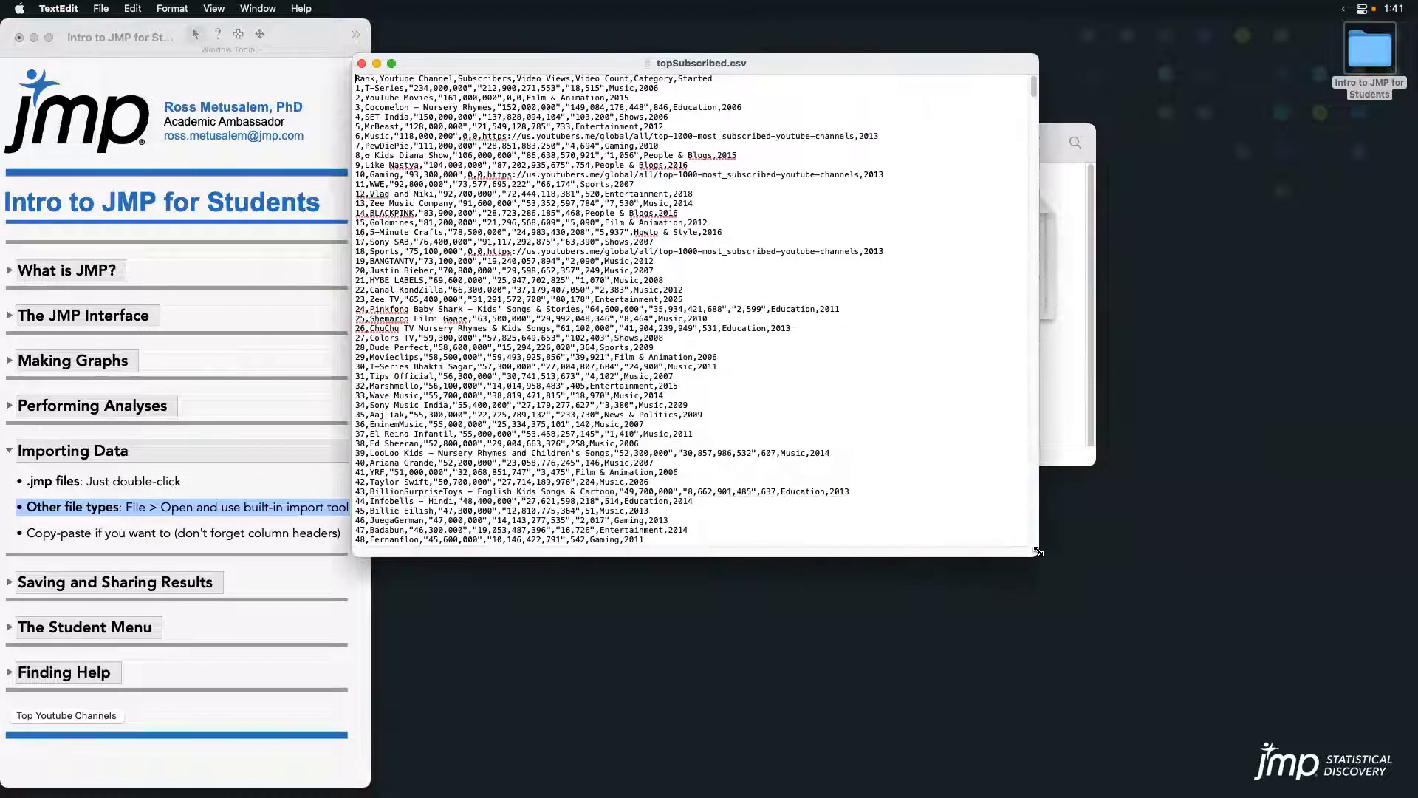
left_click(362, 64)
- Import topSubscribed.csv into JMP as Data (Using Preview), with comma-delimited fields, column names on line 1 and data starting on line 2
left_click(130, 39)
left_click(82, 9)
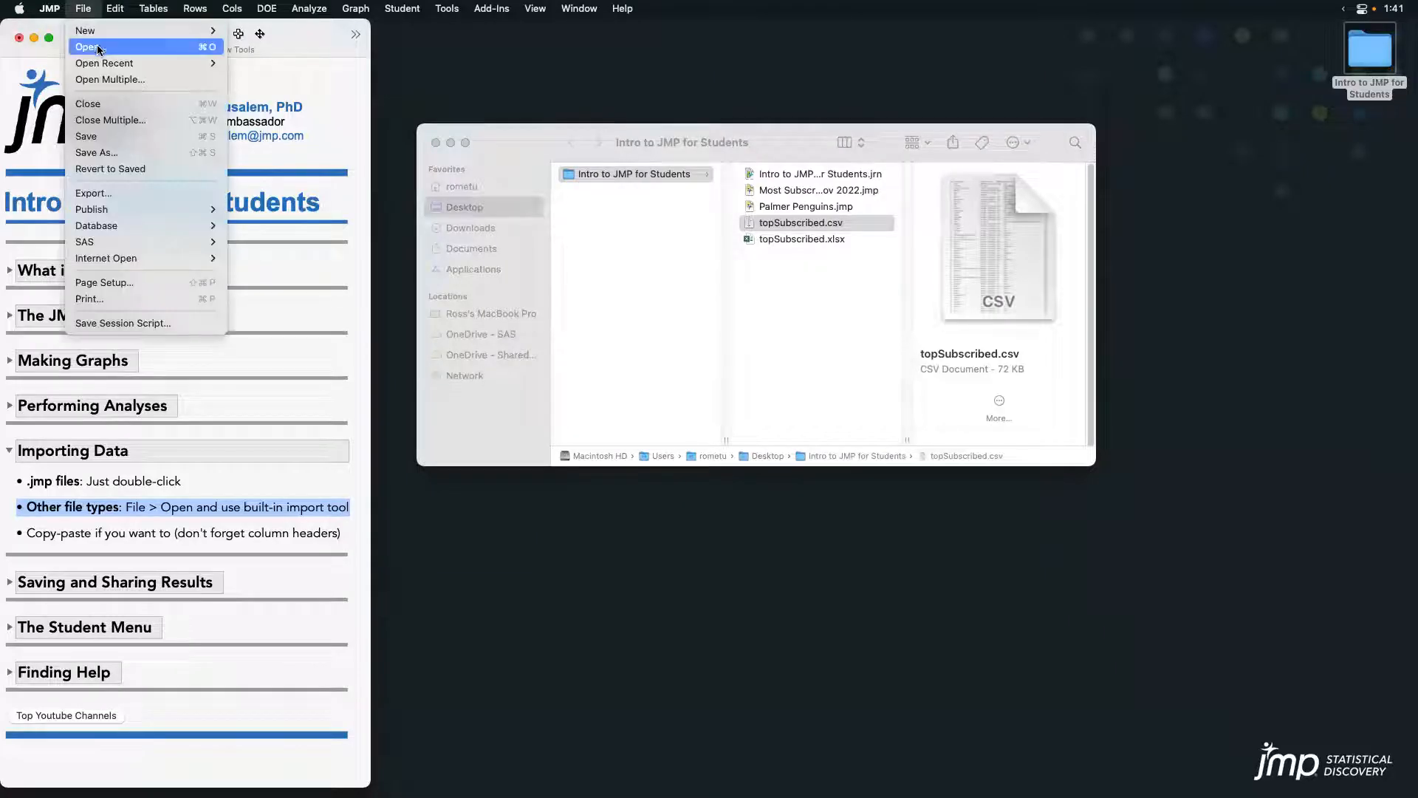
left_click(96, 41)
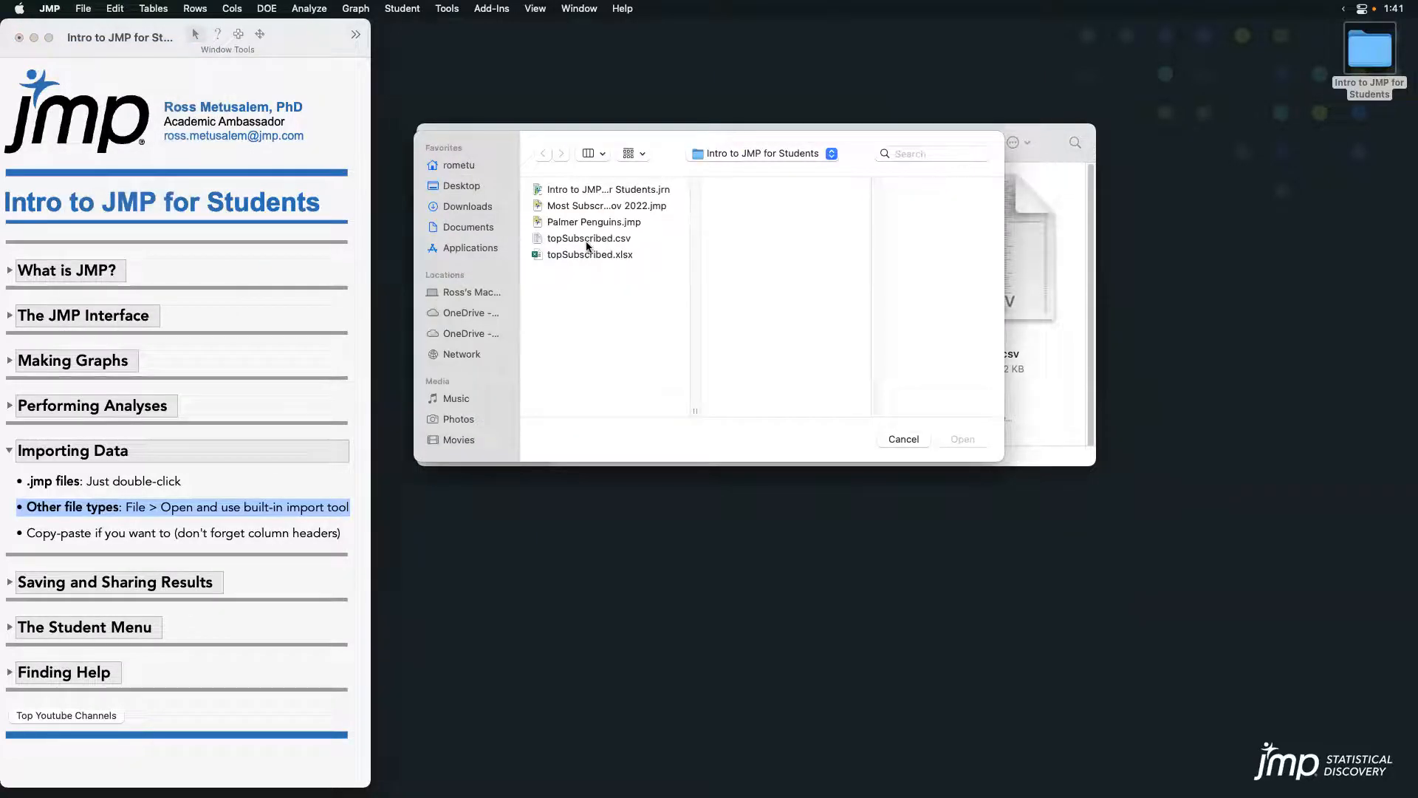
left_click(588, 239)
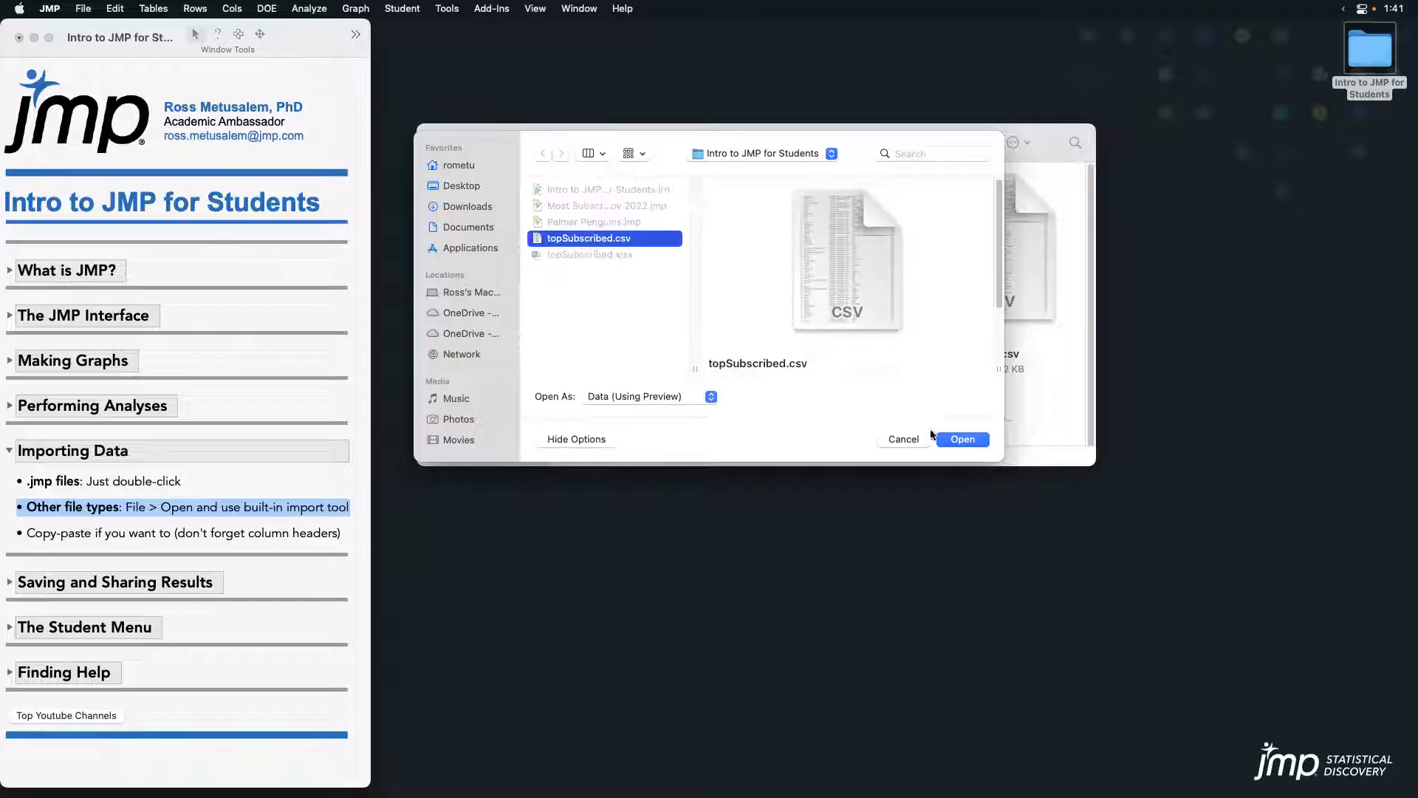
left_click(962, 440)
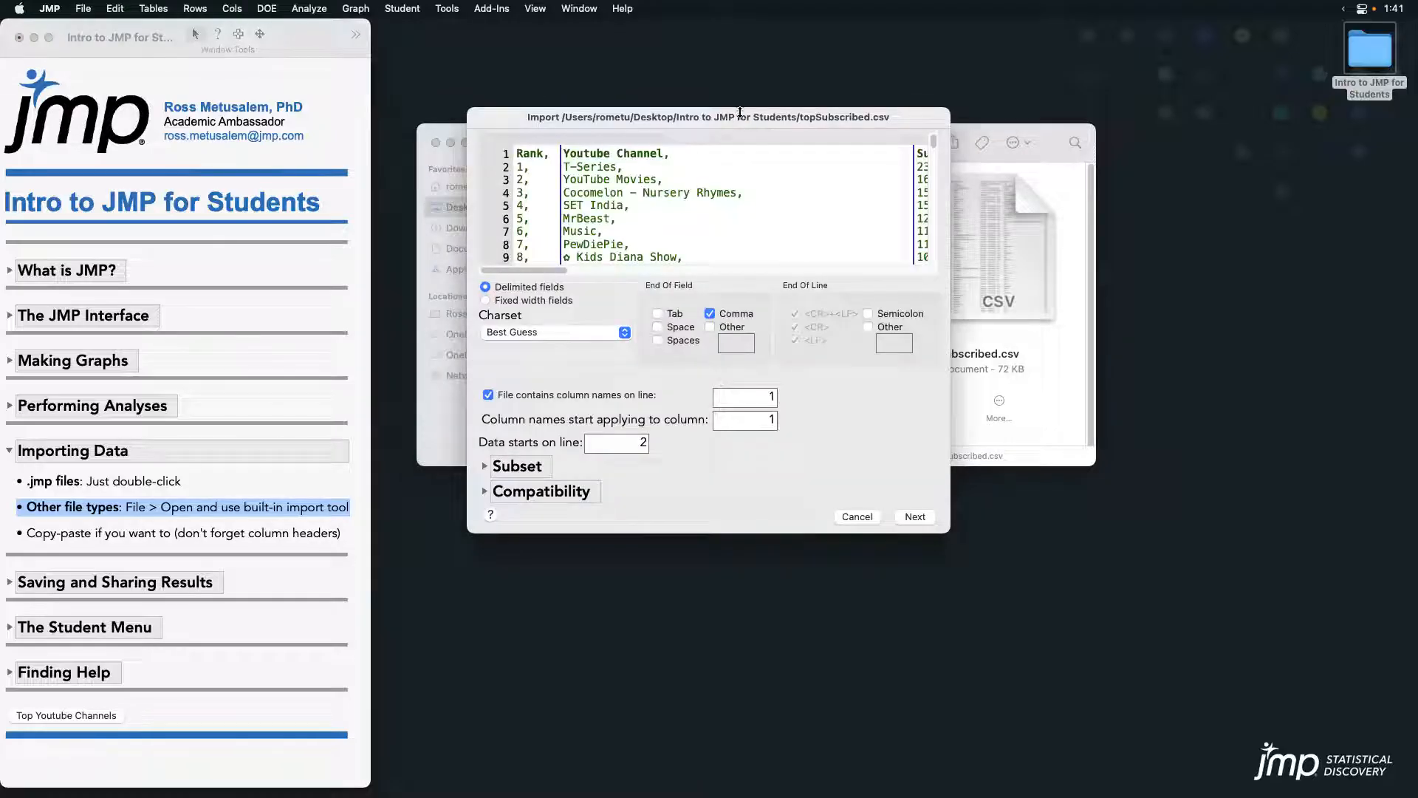
left_click_drag(849, 474, 1356, 746)
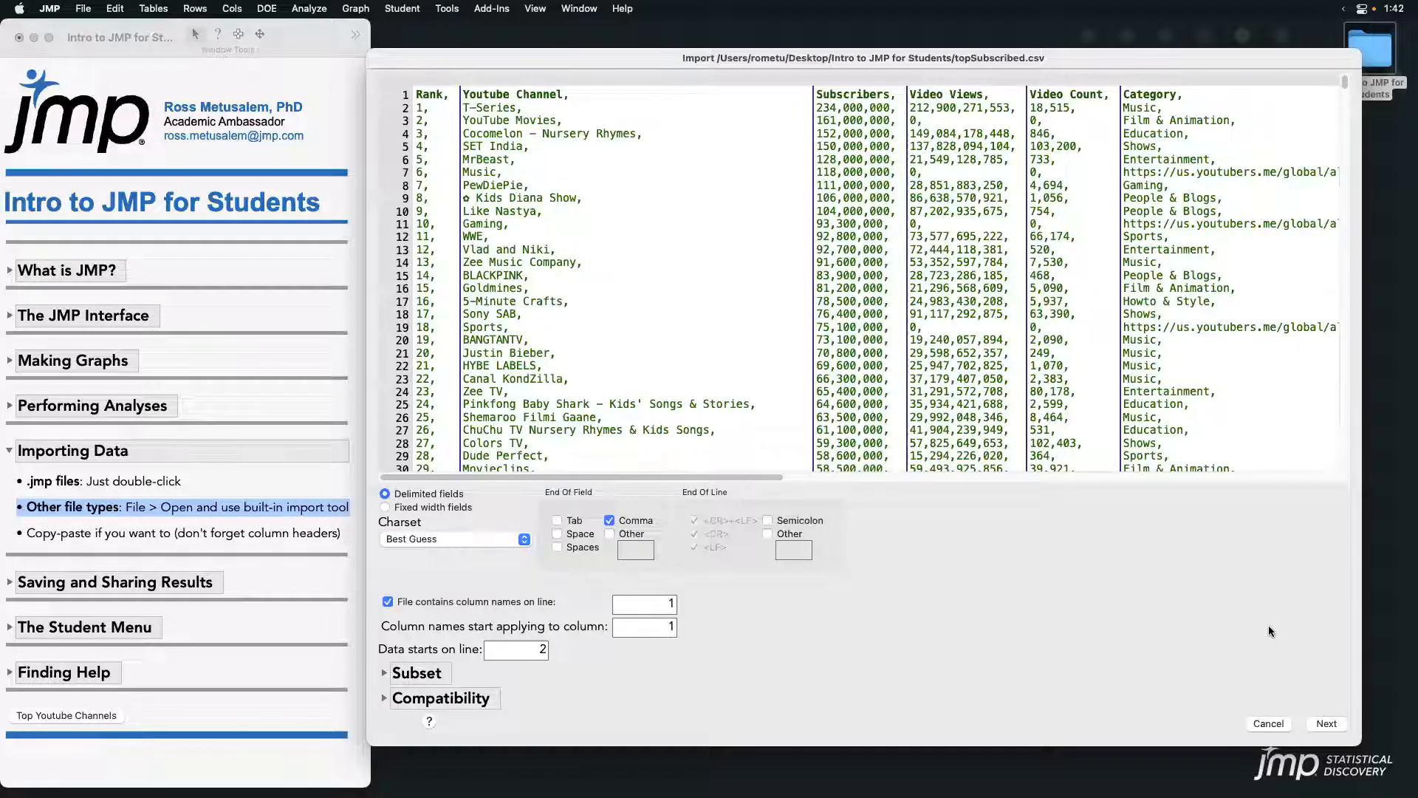
left_click(1327, 723)
left_click(1333, 722)
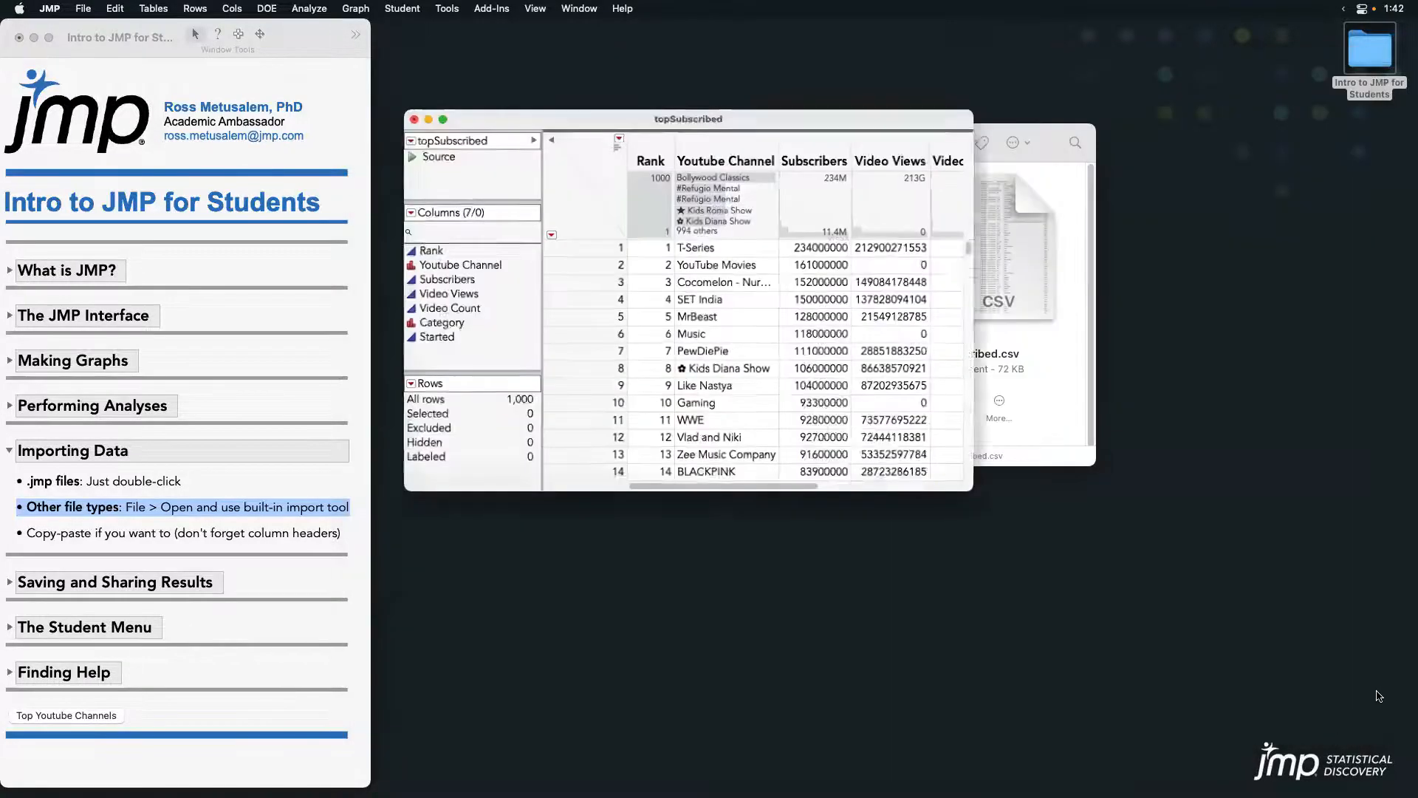
- Enlarge the imported topSubscribed table to view all its columns, and close it without saving
left_click_drag(972, 490, 1267, 699)
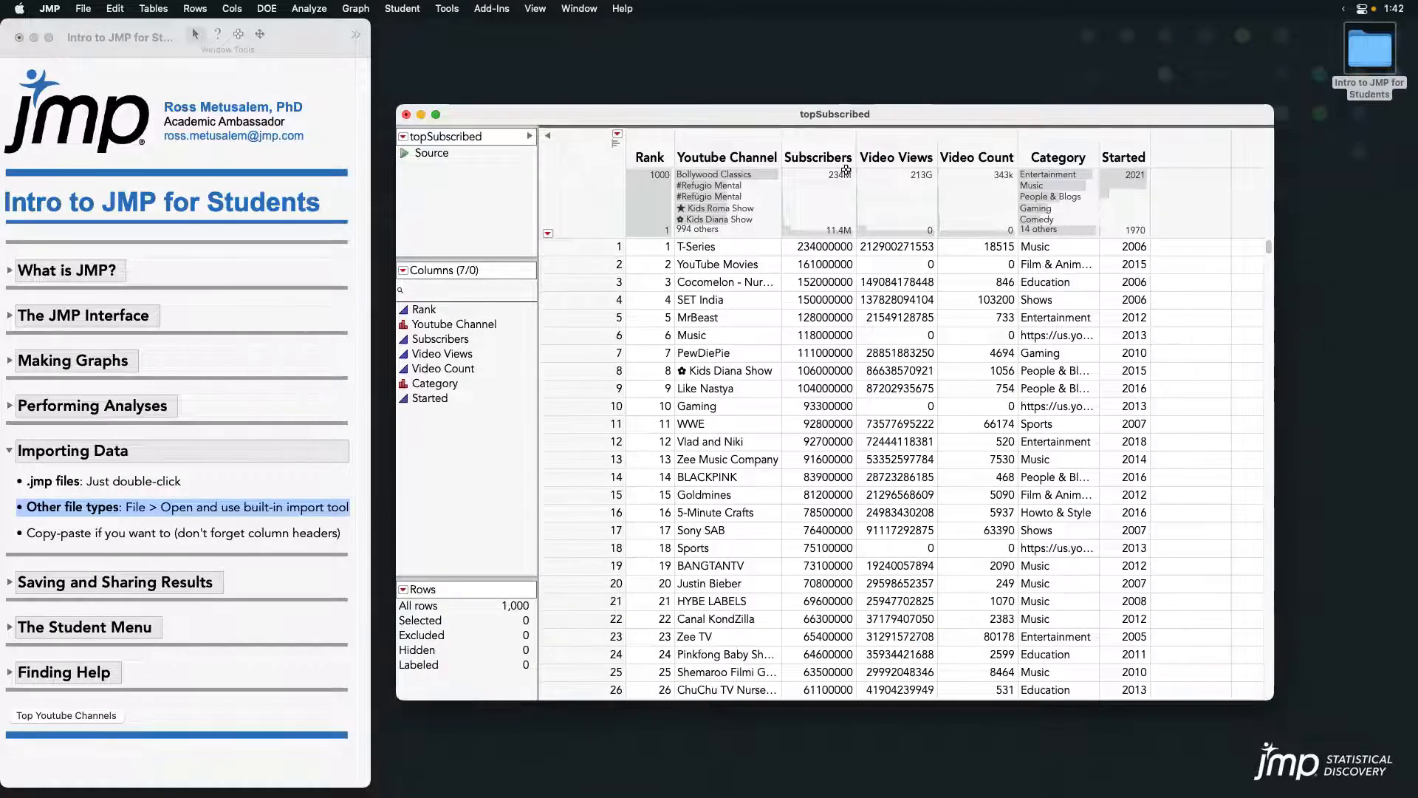
left_click(406, 115)
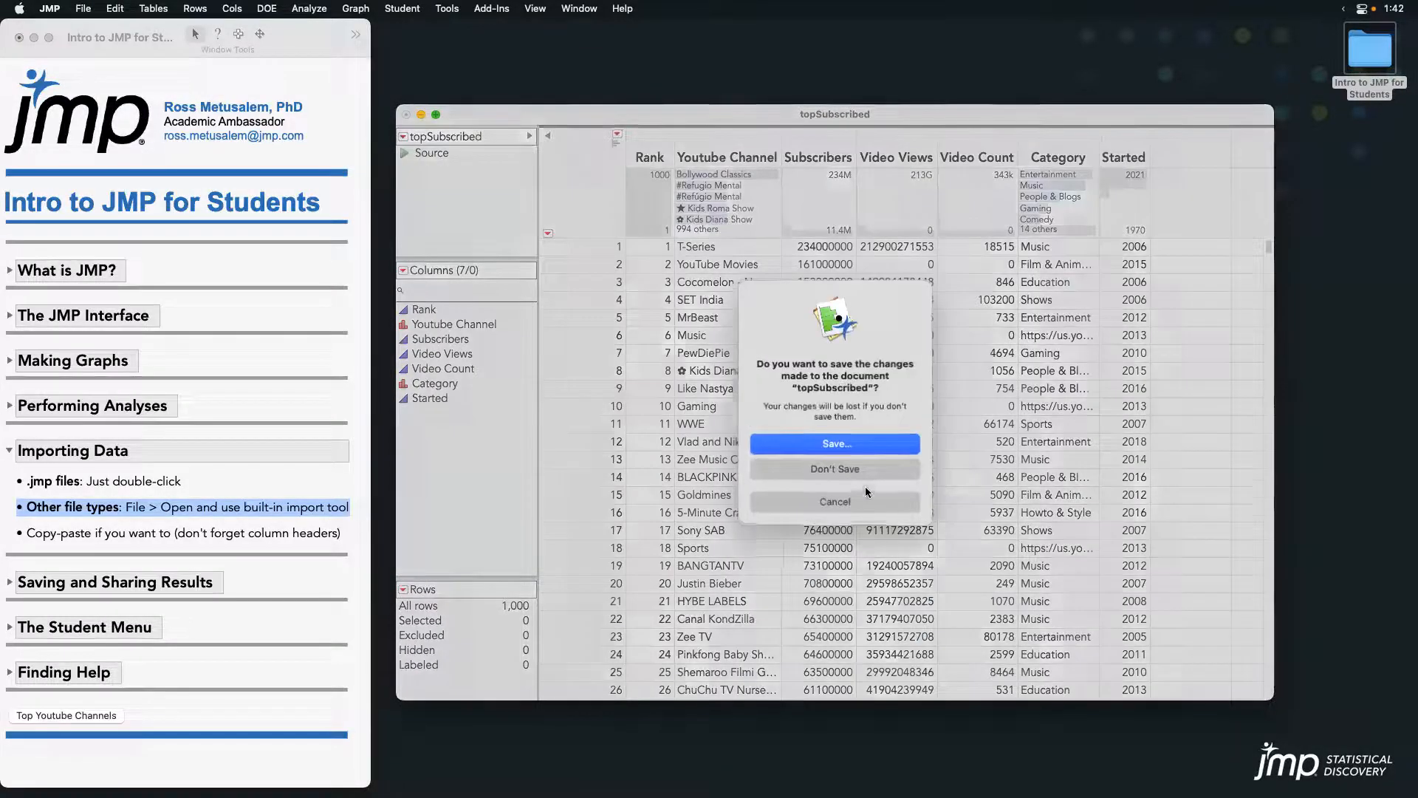
left_click(867, 470)
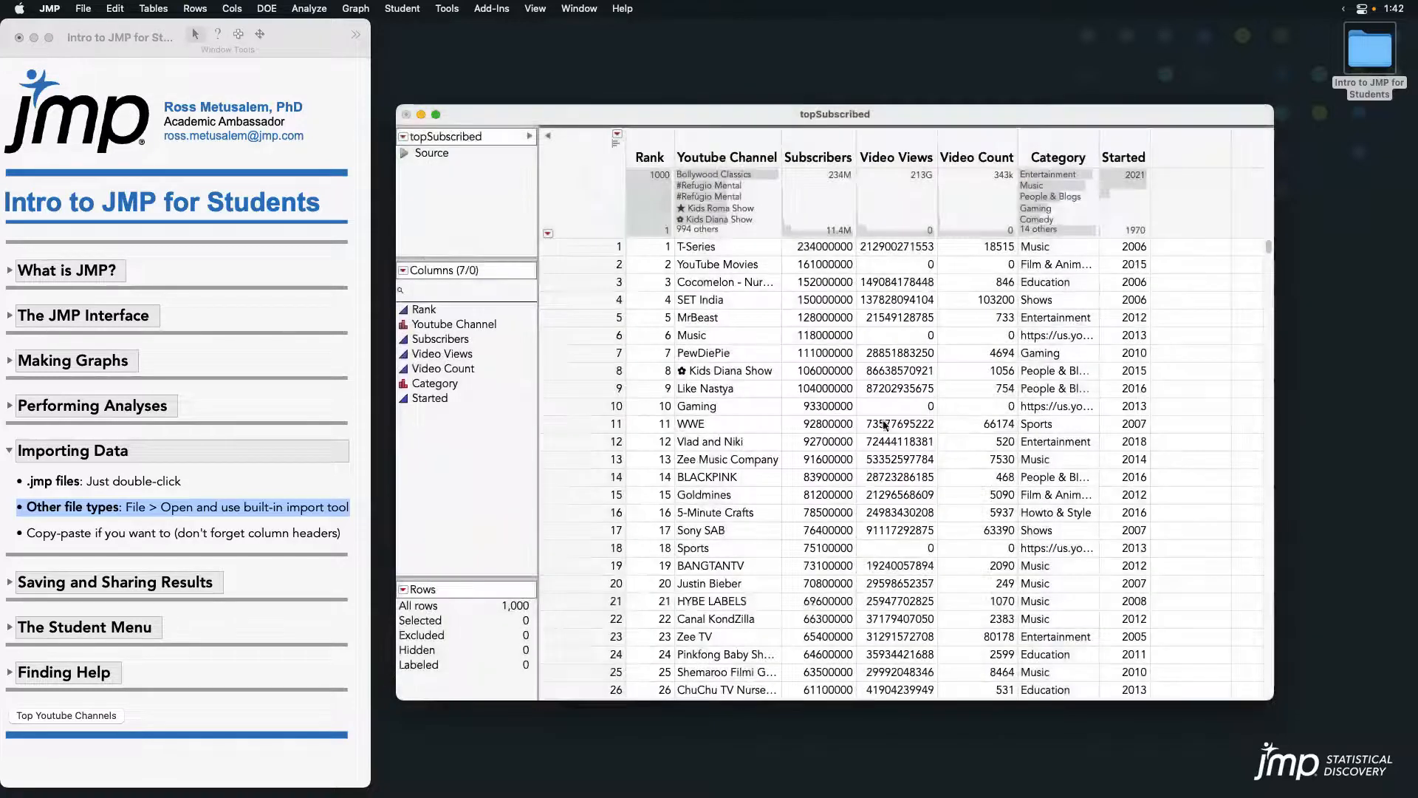
- Open topSubscribed.xlsx from the Intro to JMP for Students folder in Excel
left_click(808, 239)
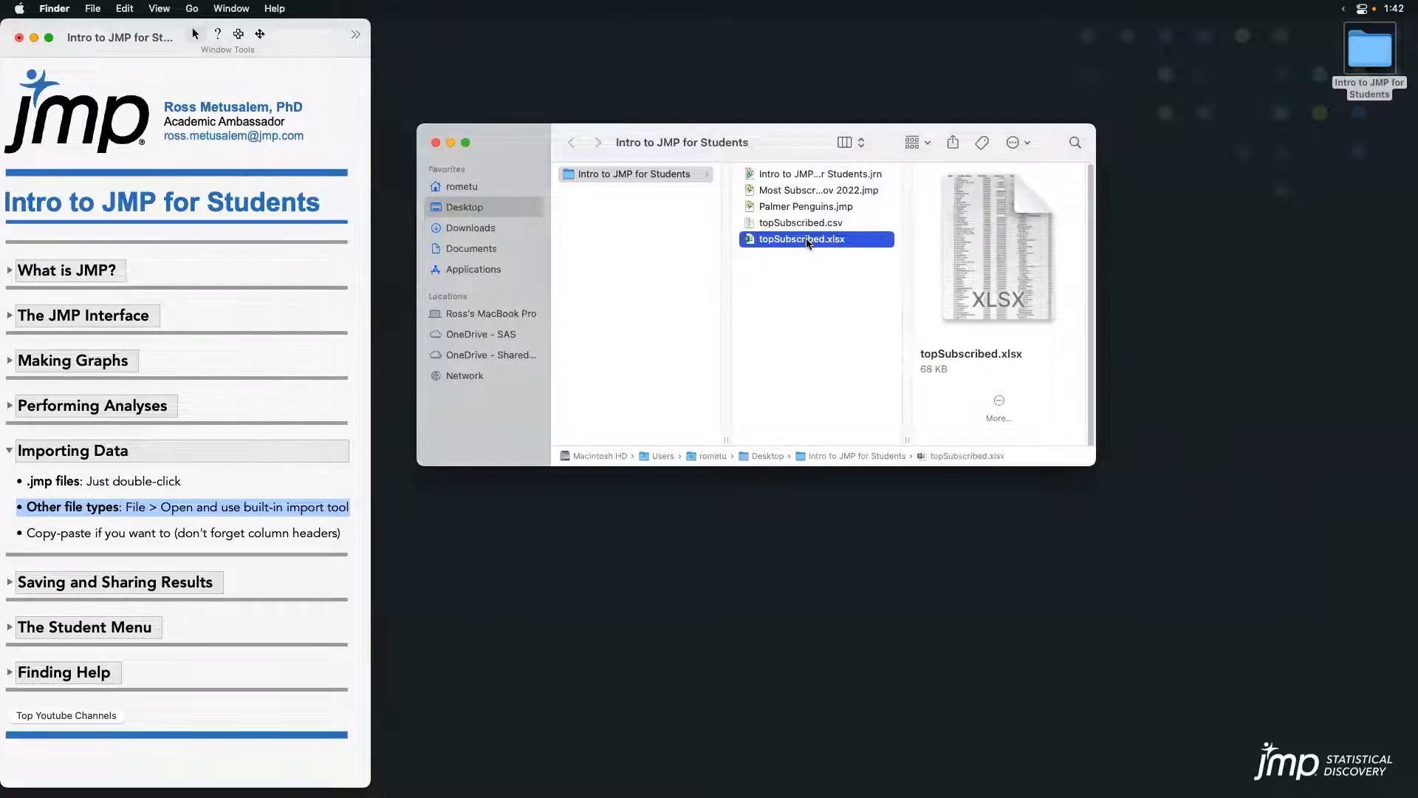
double_click(809, 239)
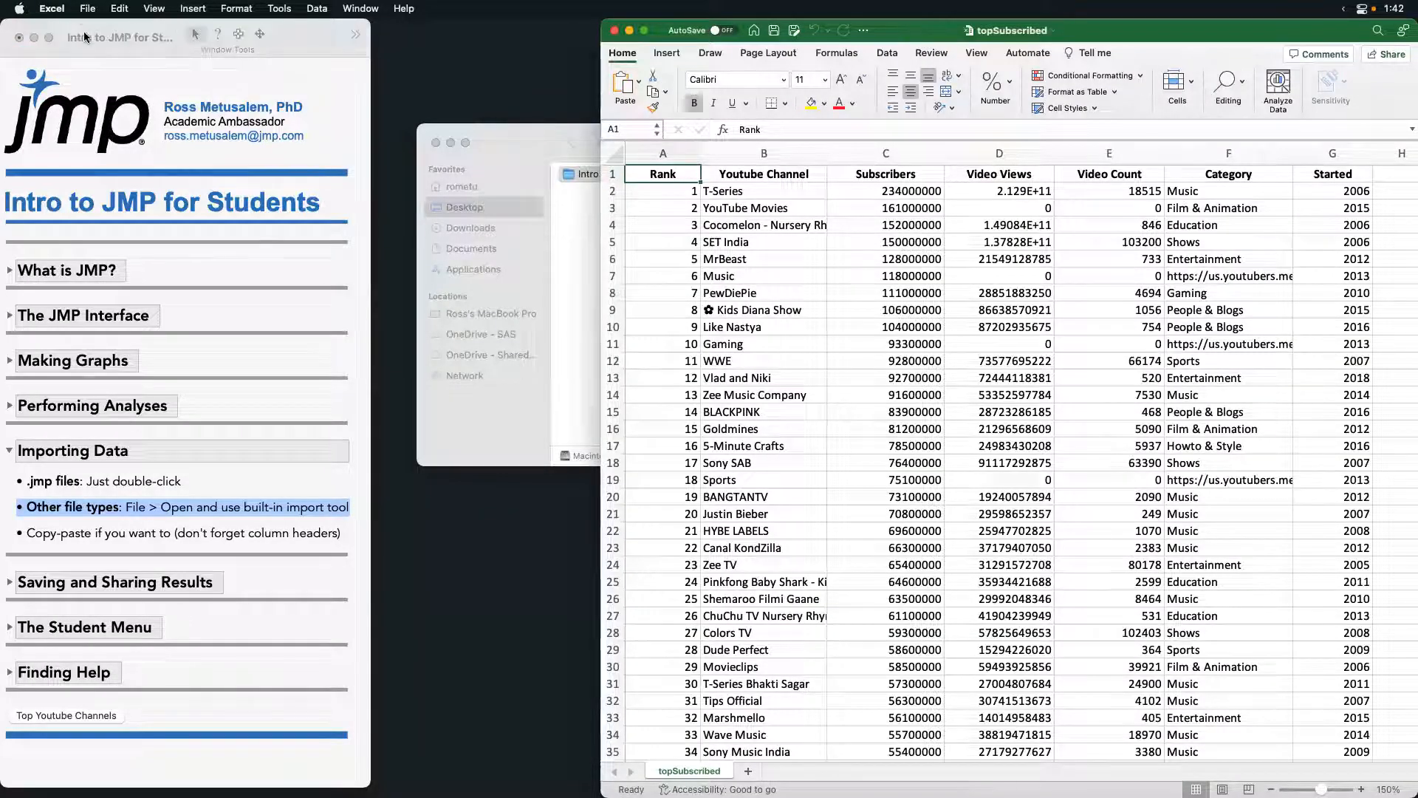
- Load topSubscribed.xlsx into JMP's Excel Import Wizard, examine the enlarged data preview and worksheet settings, and cancel the import
left_click(119, 37)
left_click(82, 8)
left_click(91, 47)
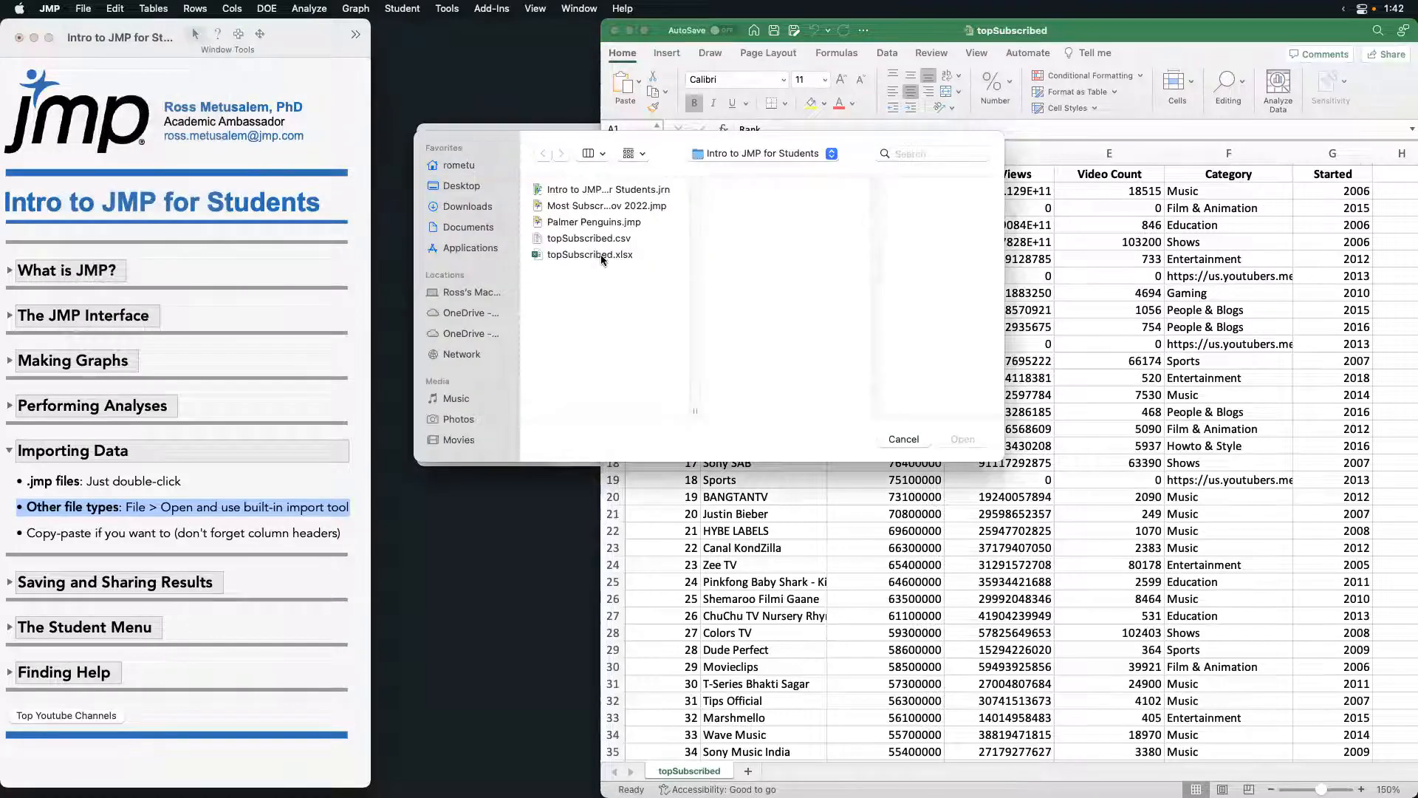
left_click(600, 259)
left_click(962, 440)
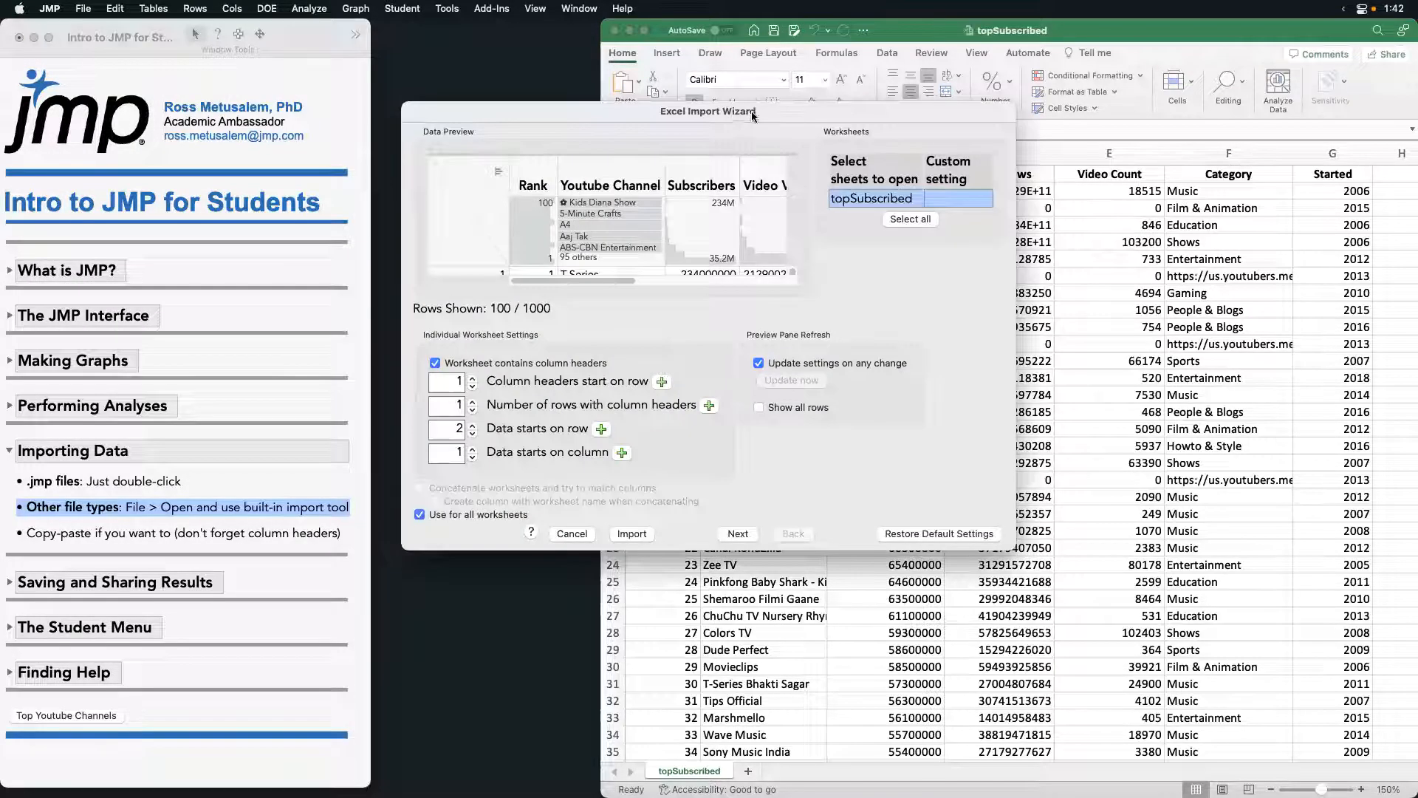
left_click_drag(730, 114, 591, 68)
left_click_drag(863, 490, 1335, 795)
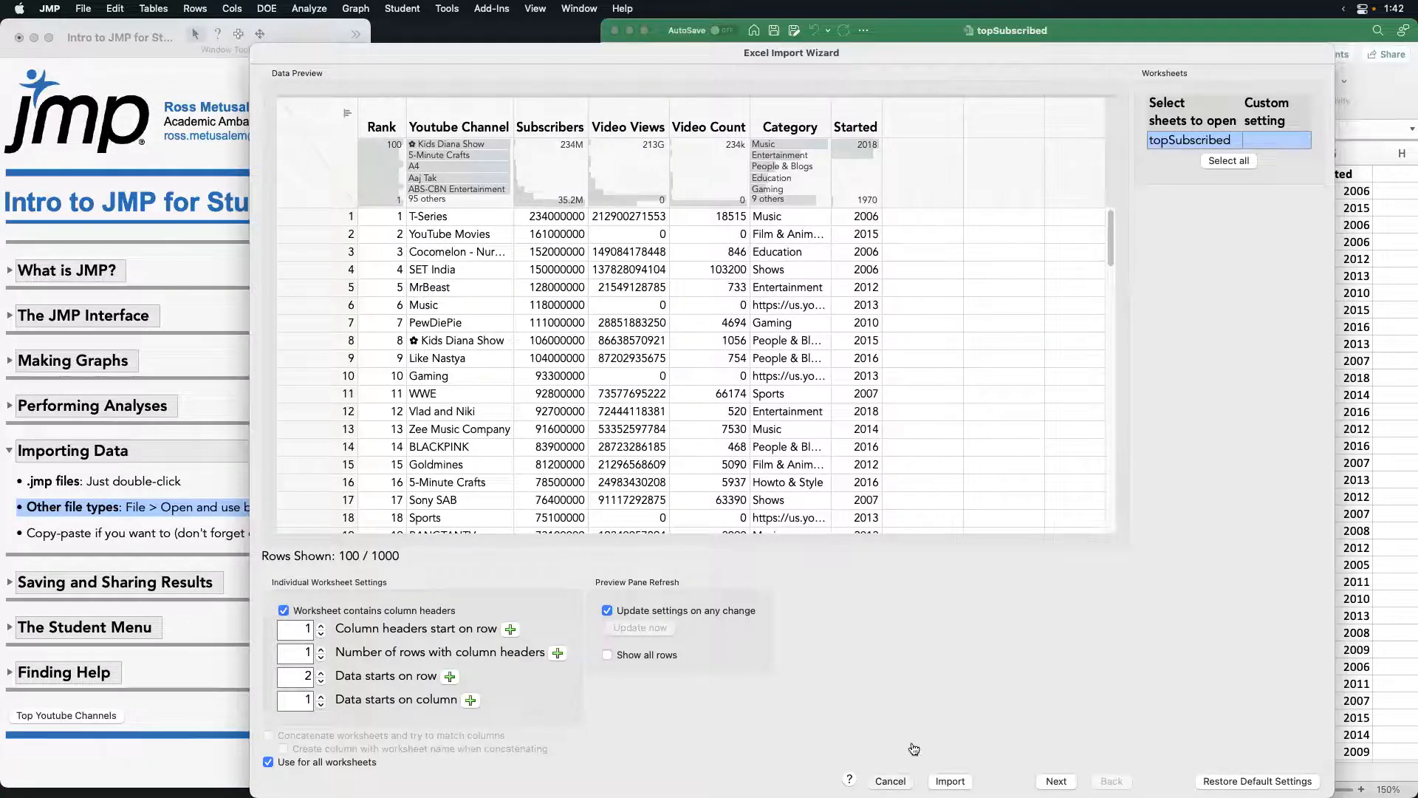
left_click(890, 780)
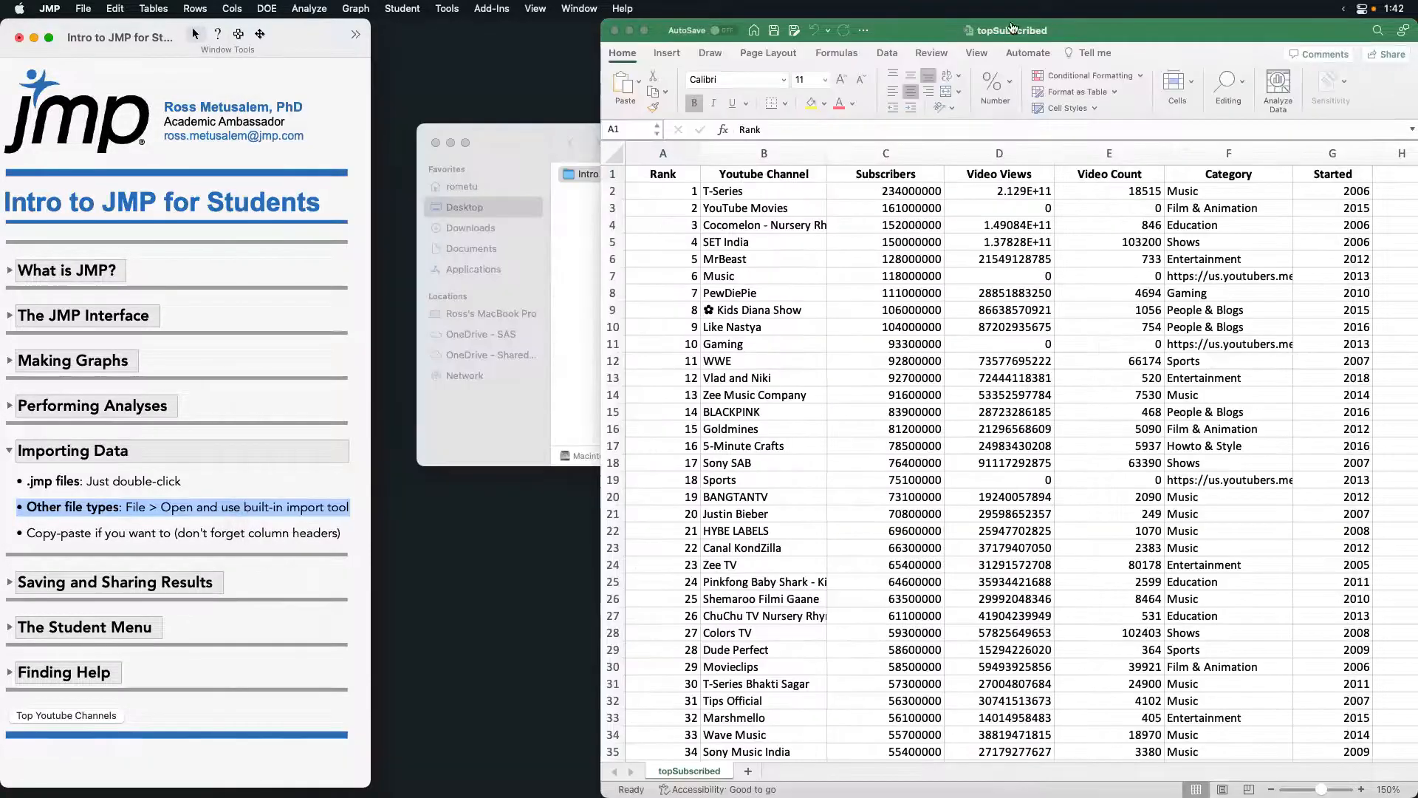
- Switch to Excel and copy columns A to G, Rank through Started, of the topSubscribed sheet, including their headers
left_click(1108, 33)
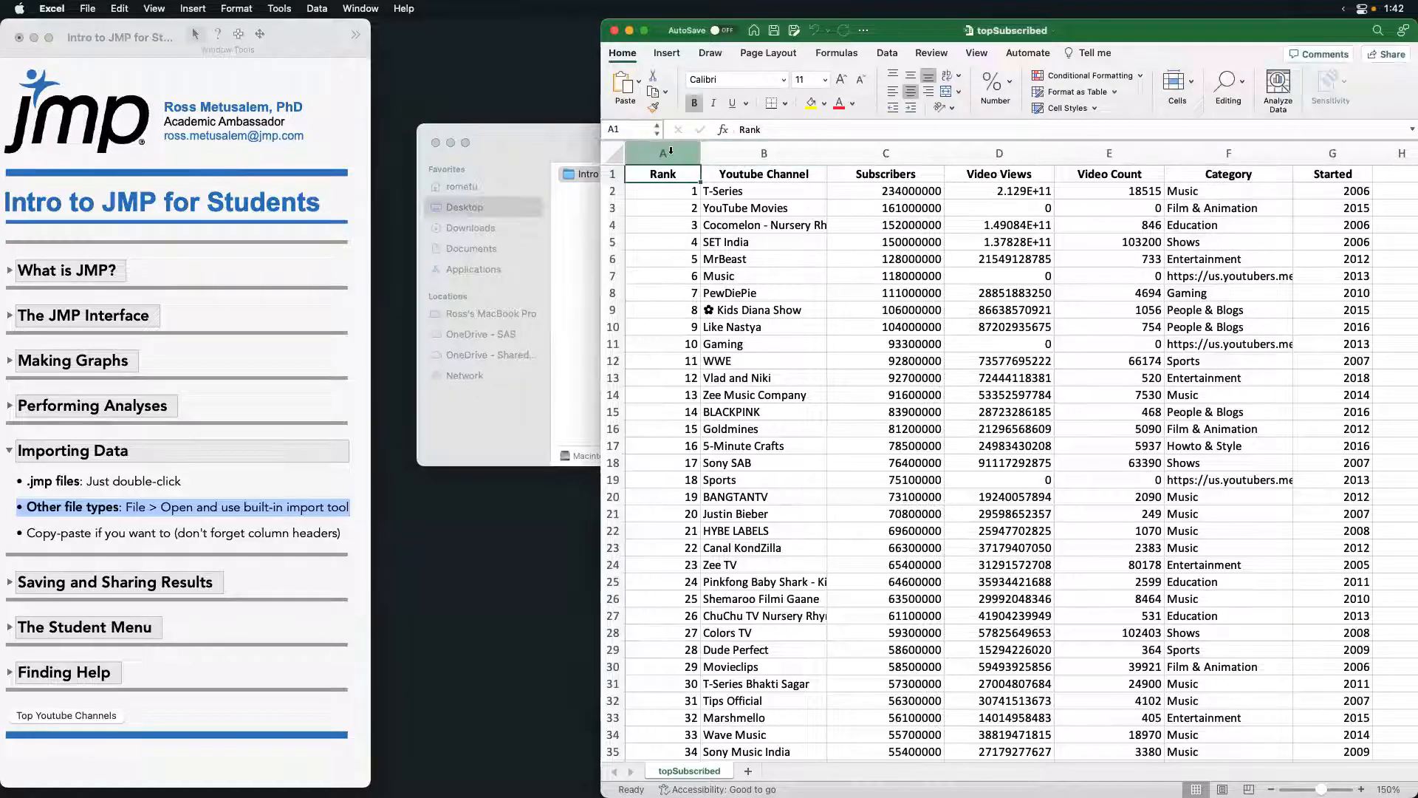
left_click(626, 186)
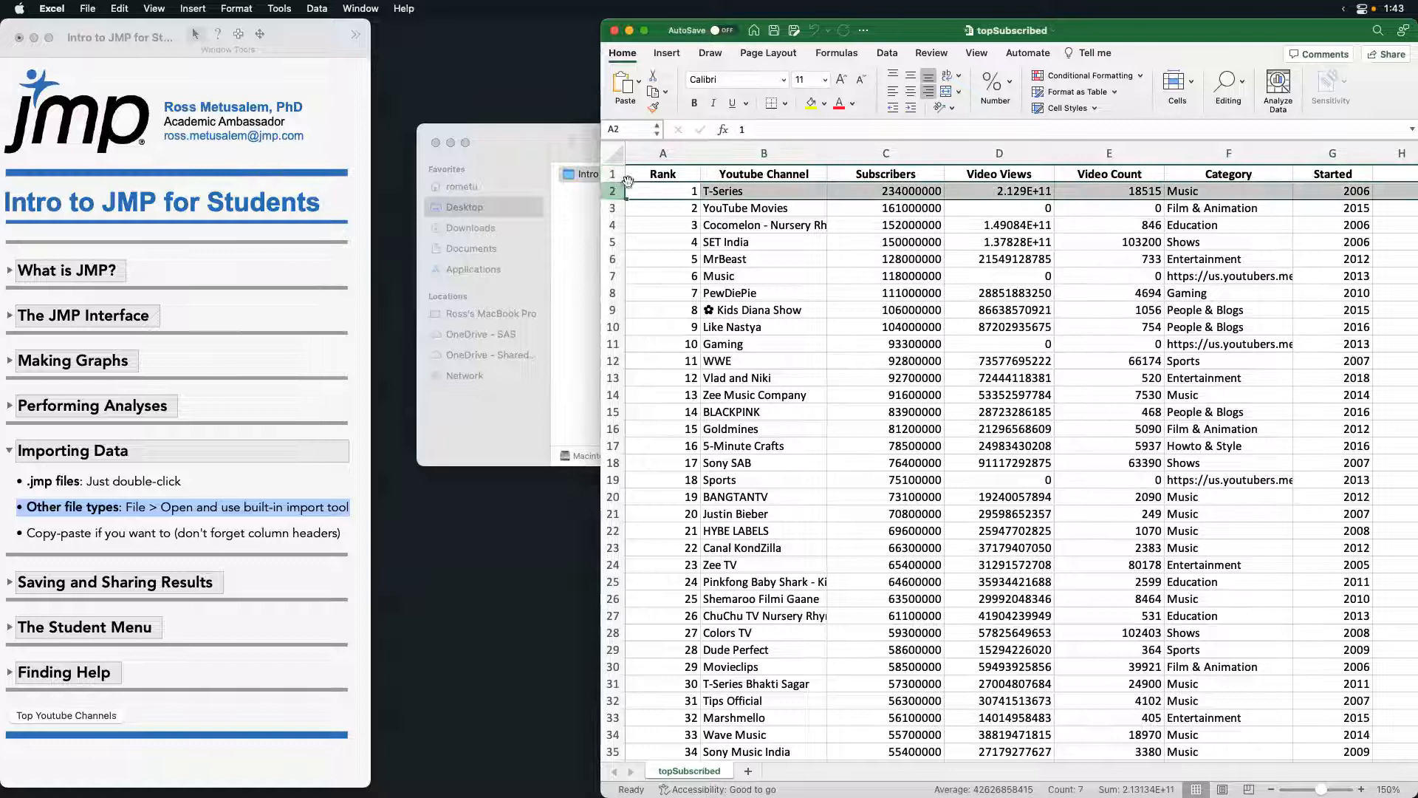
left_click(745, 153)
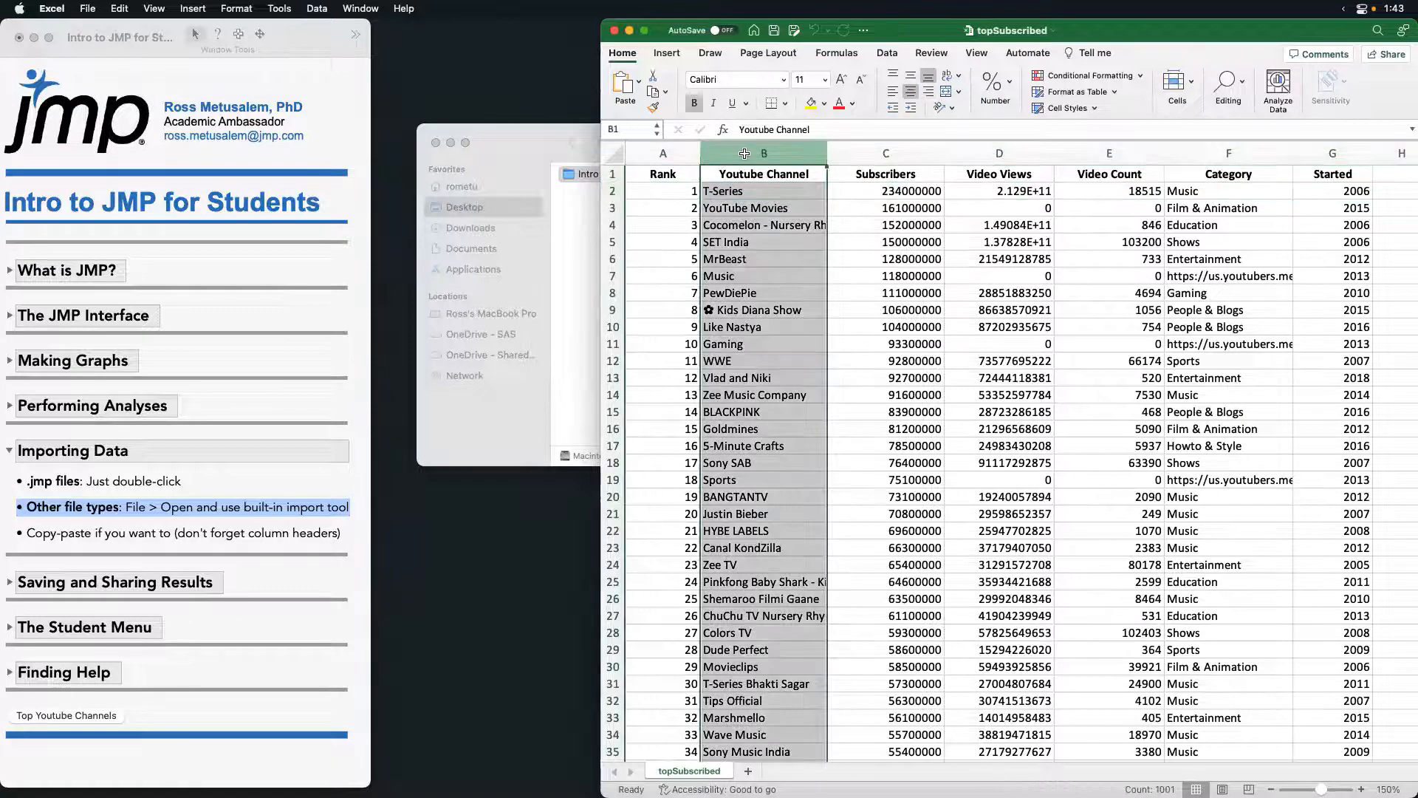
left_click(683, 175)
left_click_drag(1332, 153, 655, 176)
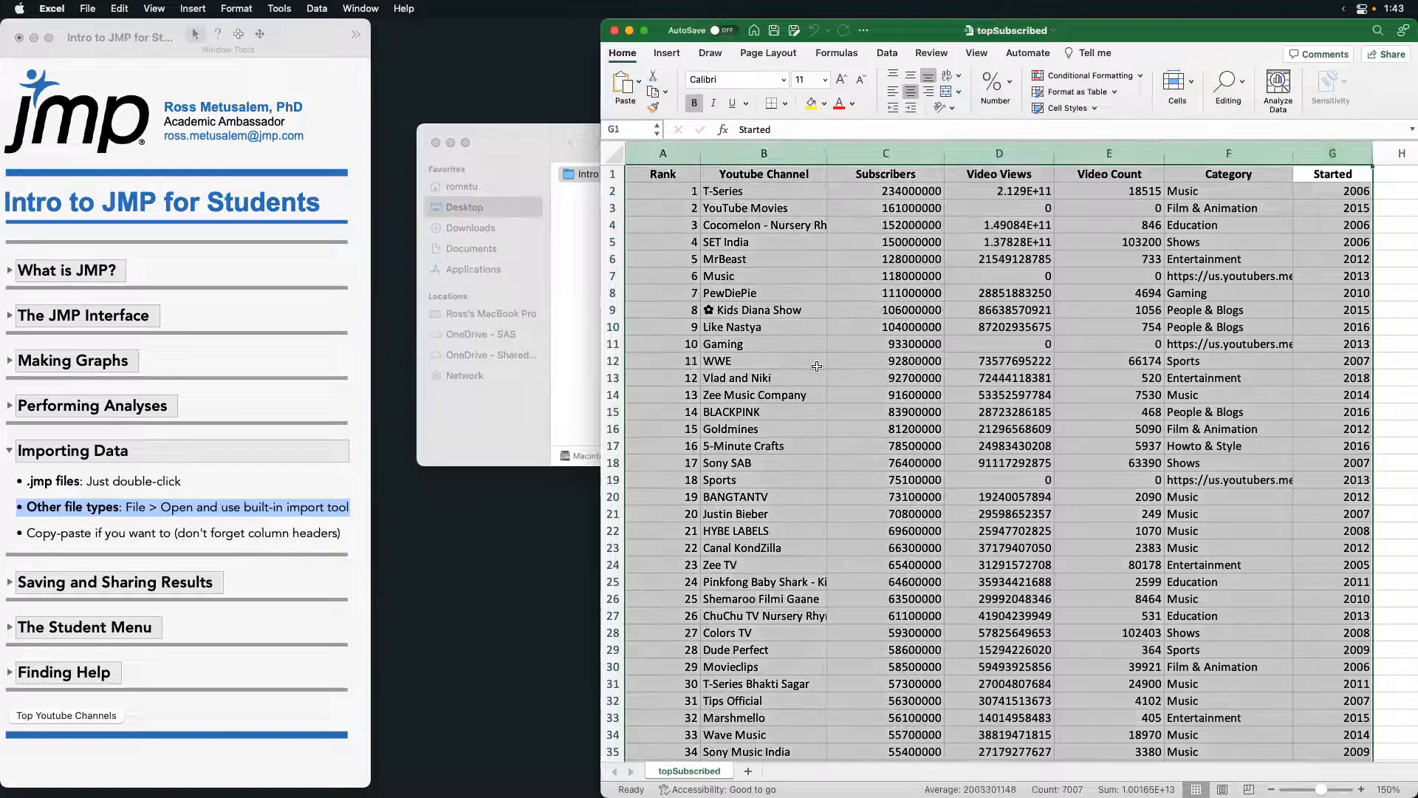
right_click(774, 257)
left_click(813, 285)
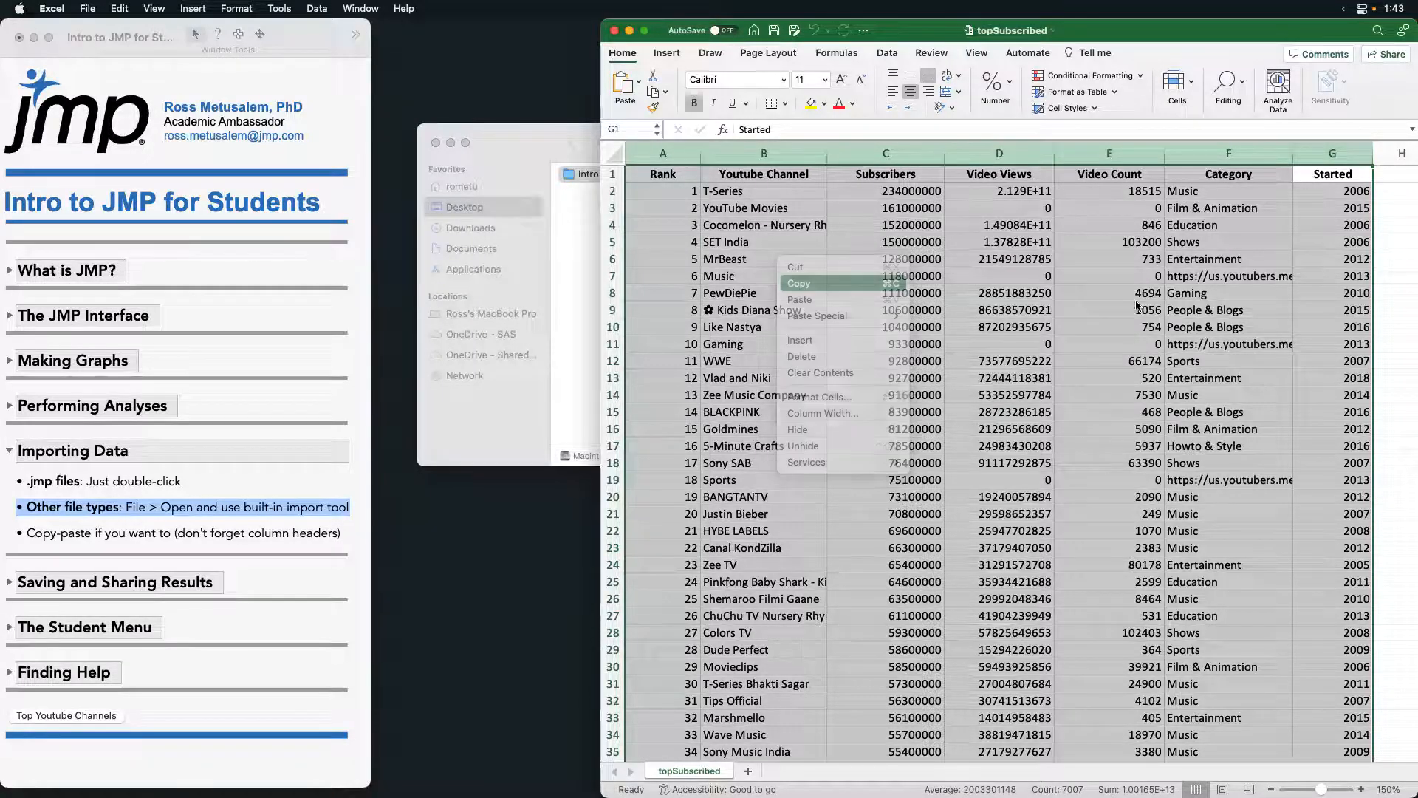
- Switch to JMP, create a new data table, and paste the copied data with column names
left_click(128, 29)
left_click(83, 8)
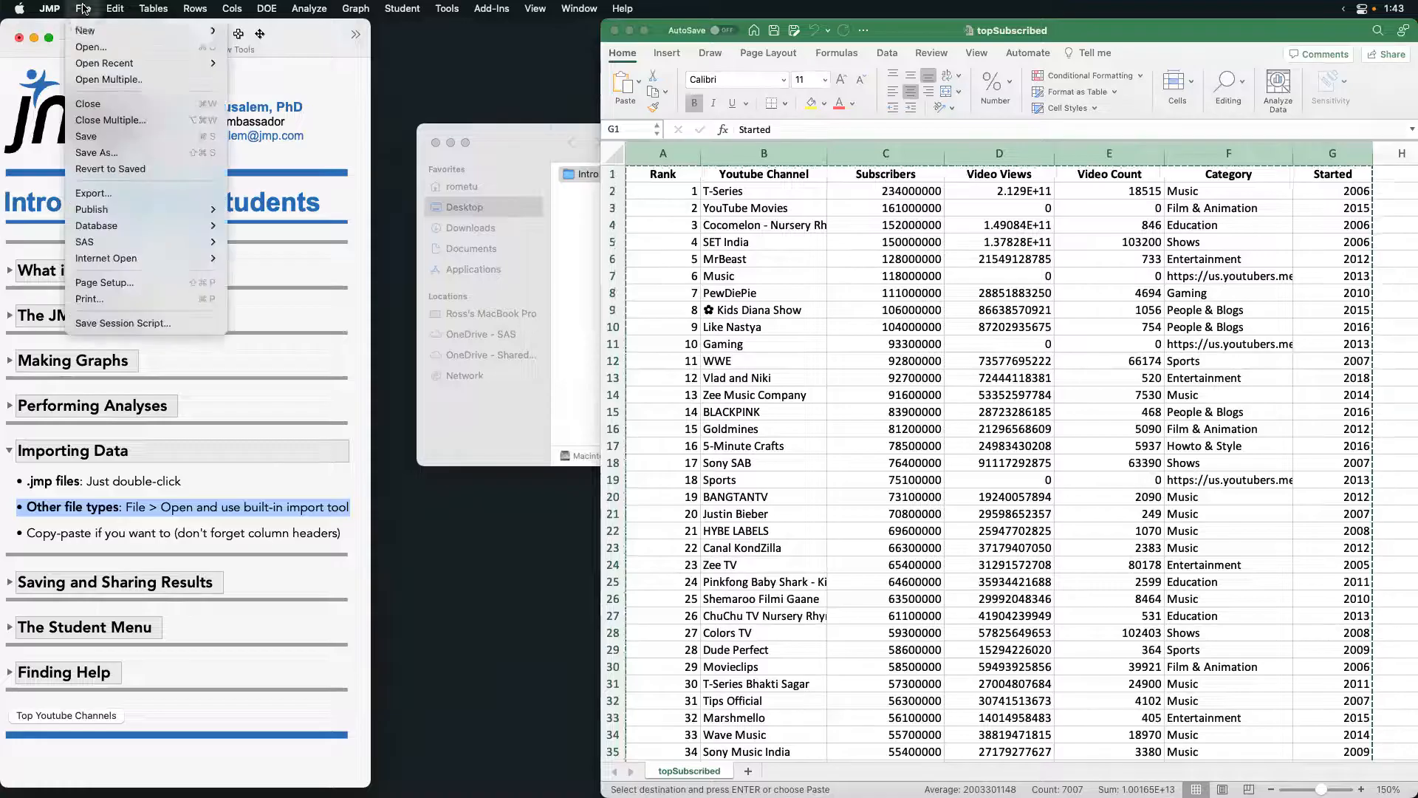
mouse_move(185, 30)
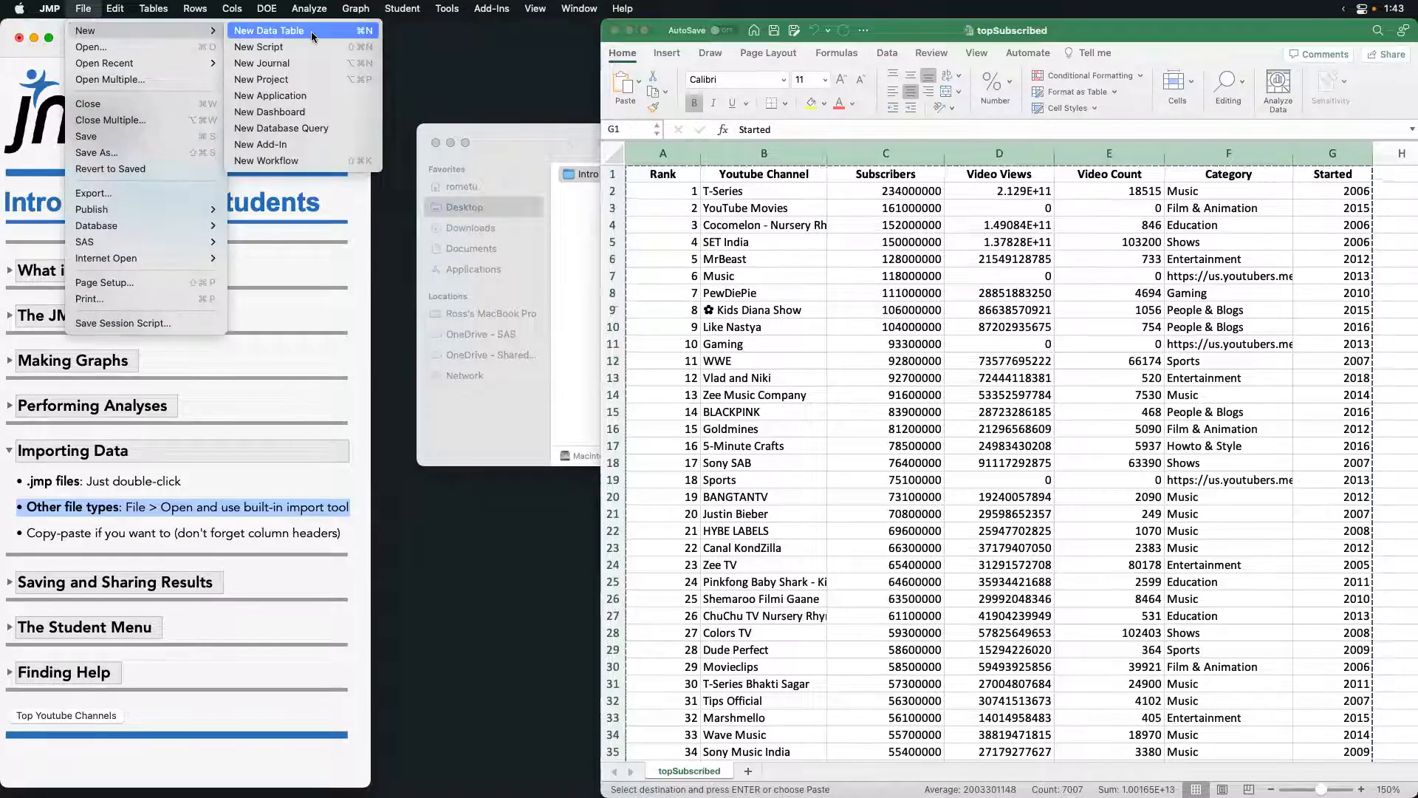
left_click(277, 30)
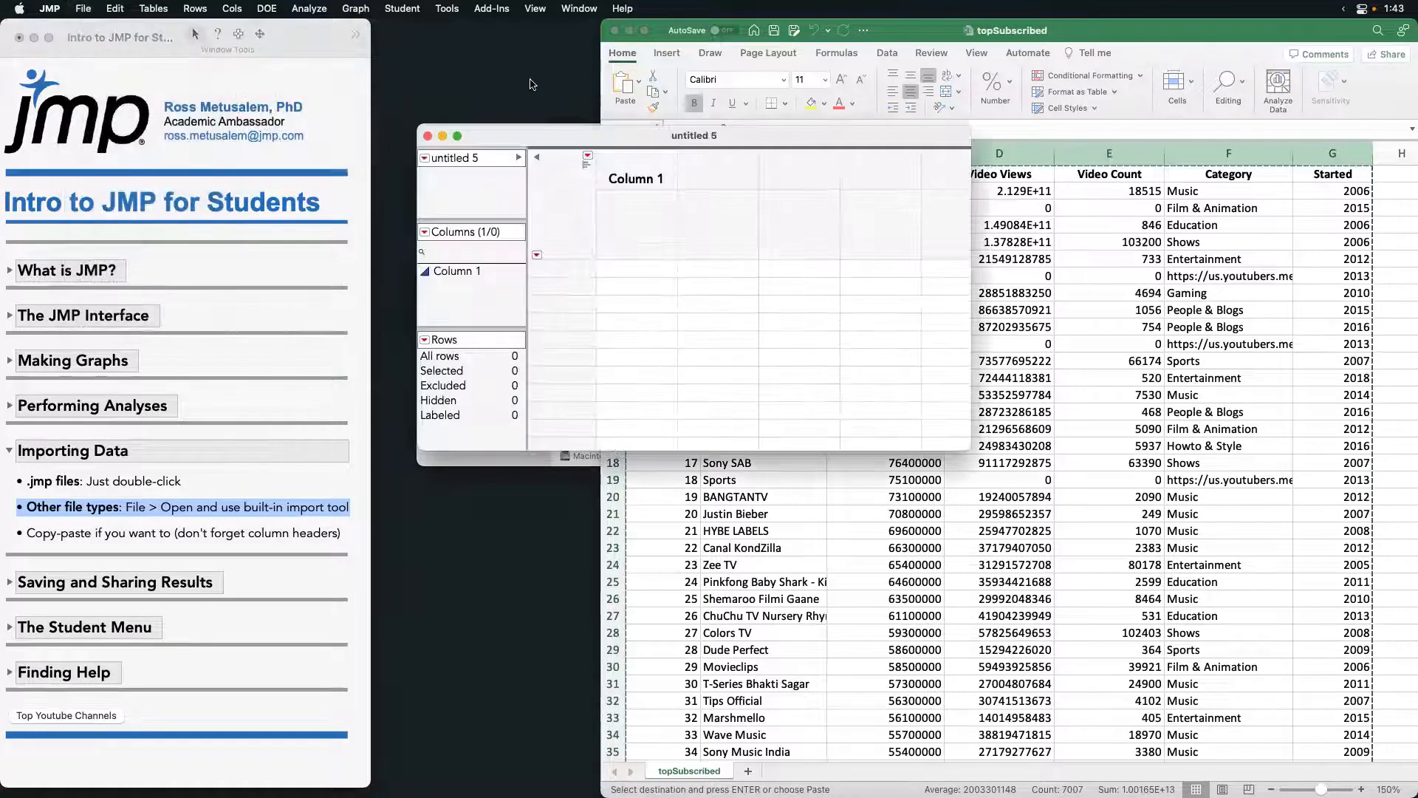
left_click_drag(582, 136, 505, 96)
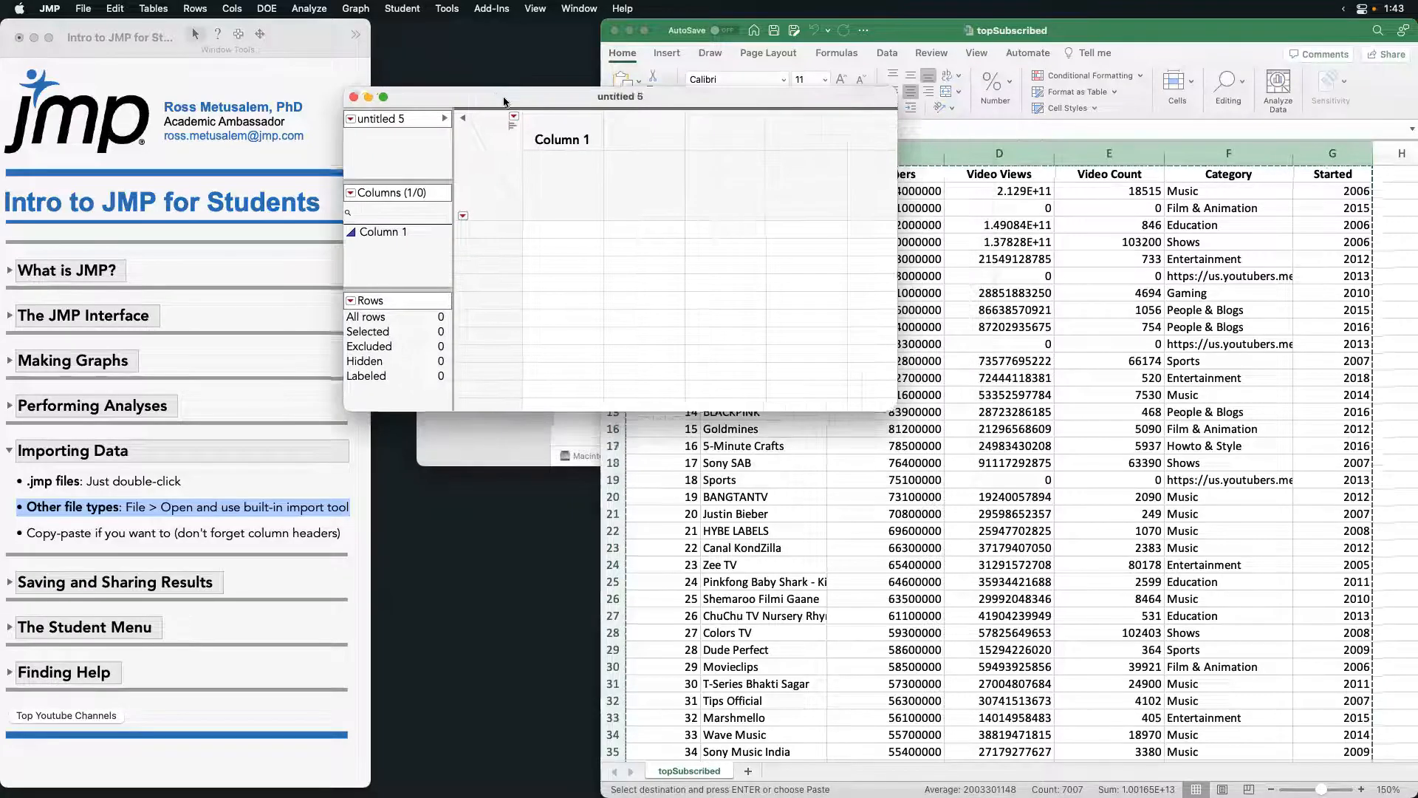
left_click(114, 9)
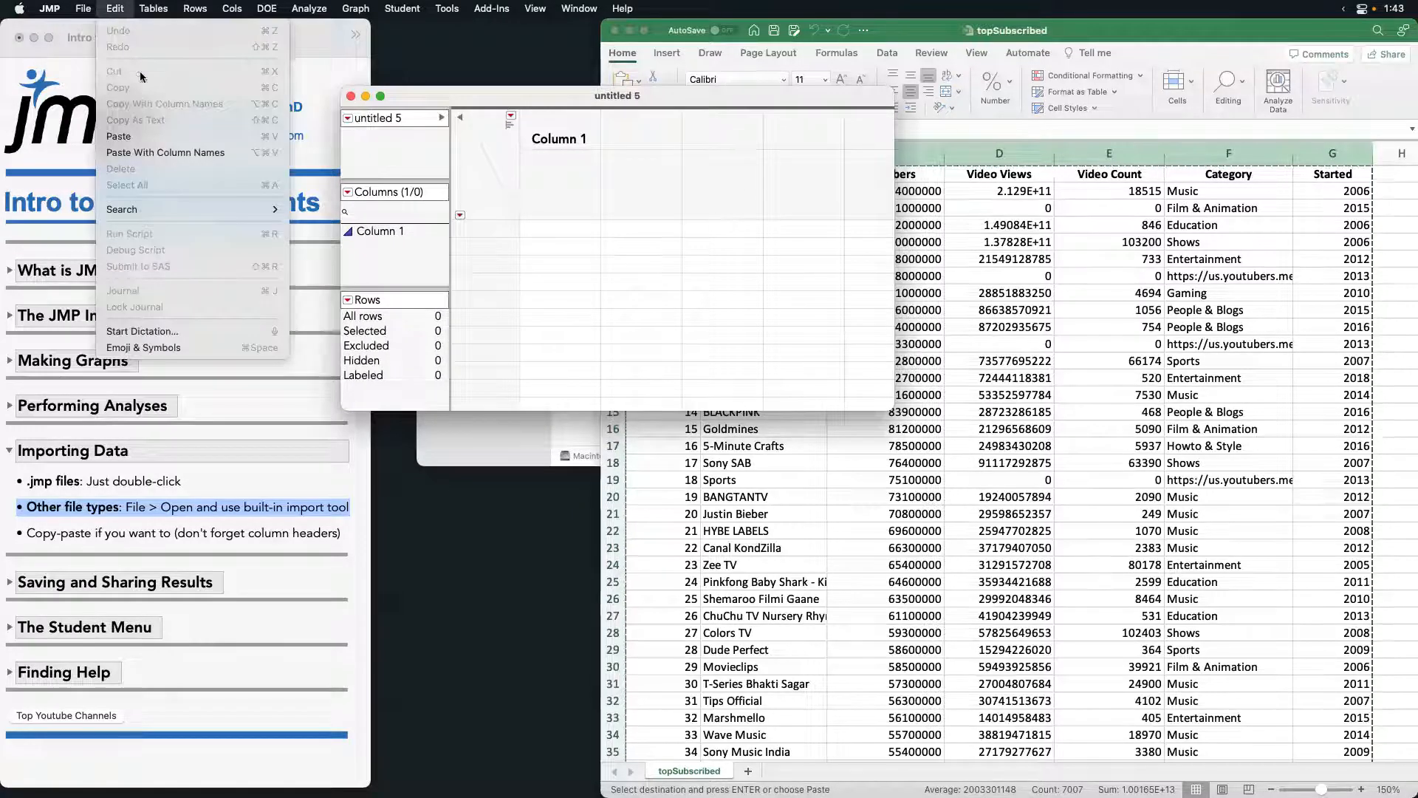
left_click(199, 154)
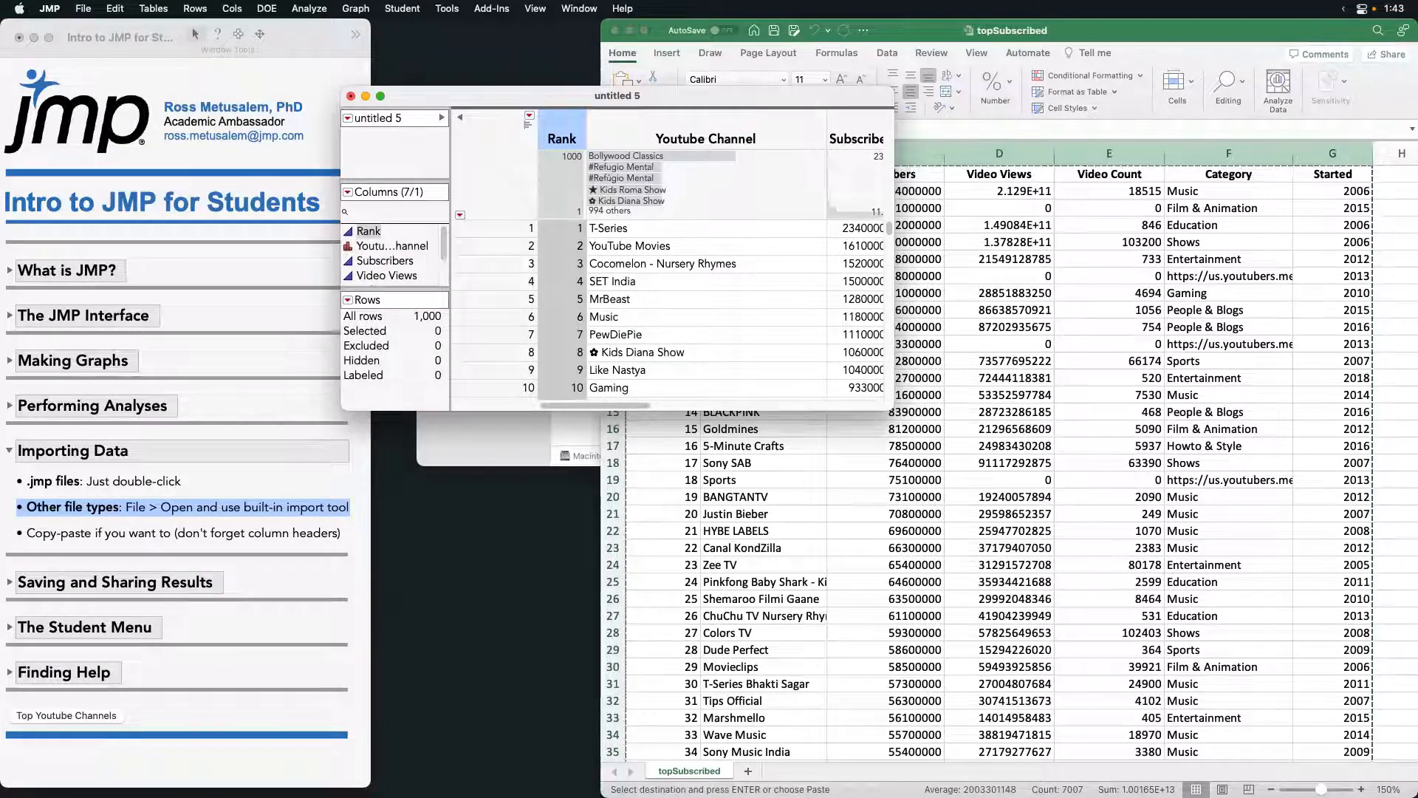
- Enlarge and reposition the pasted table's window, and set the modeling type of the Rank column to Ordinal
left_click_drag(891, 407, 1313, 736)
left_click_drag(1398, 771, 1412, 772)
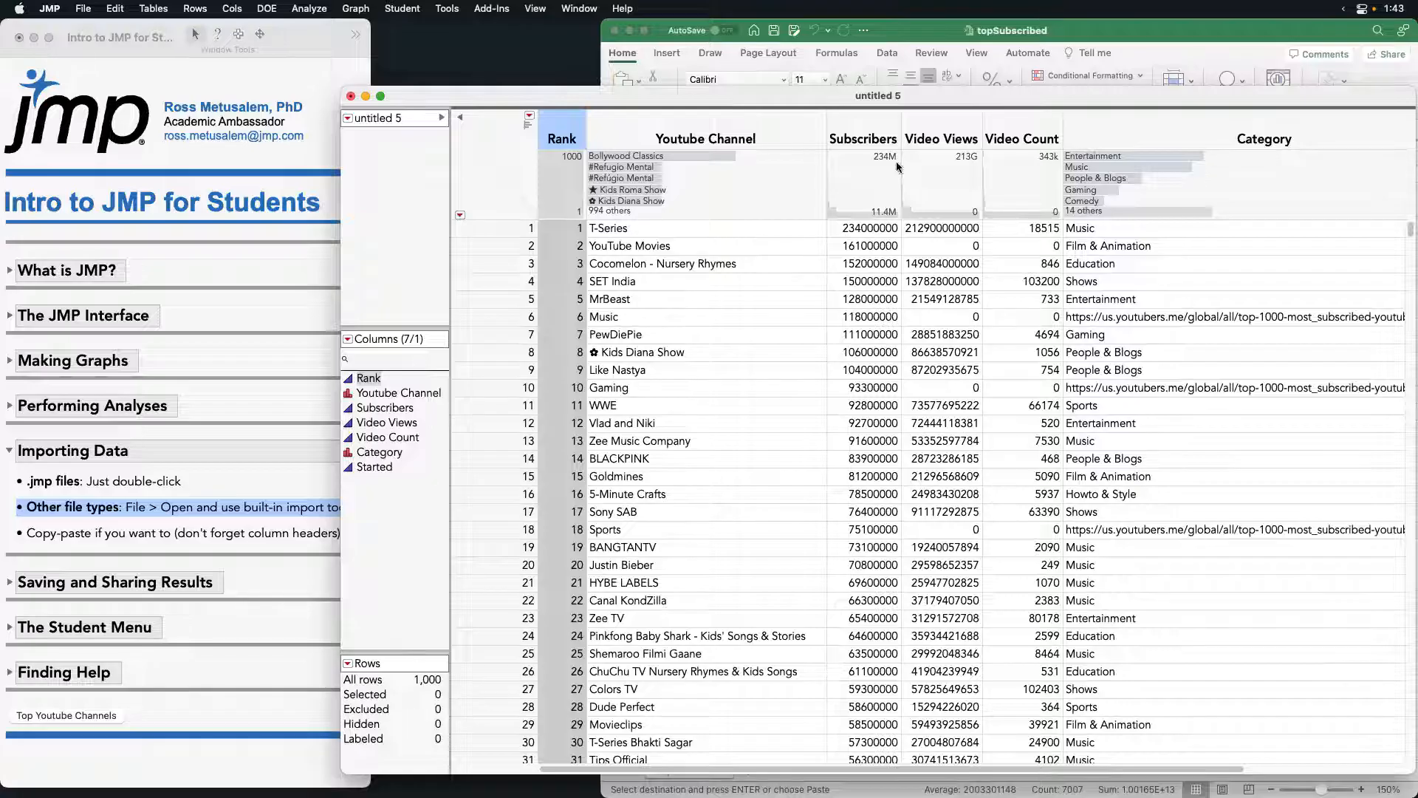
left_click_drag(947, 101, 905, 63)
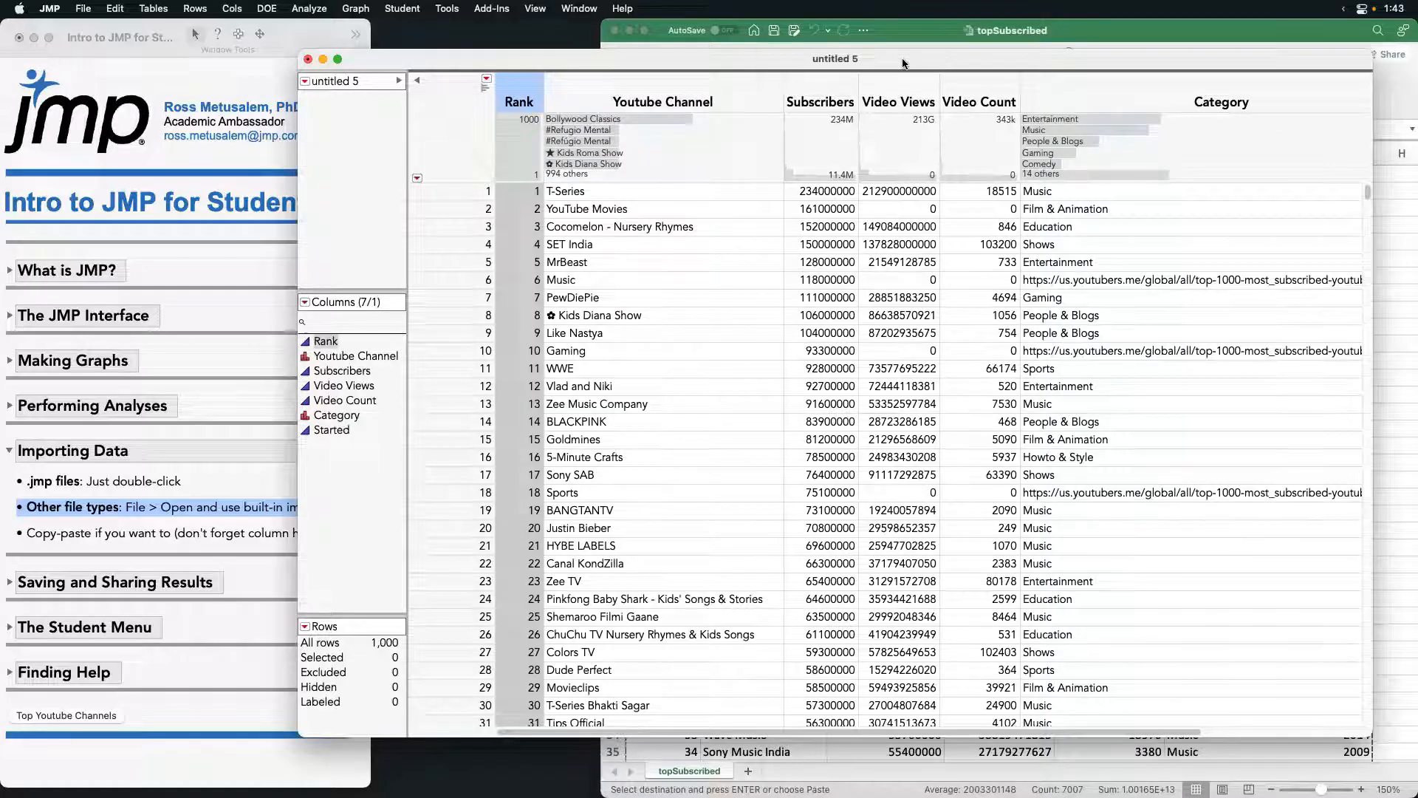
left_click(308, 342)
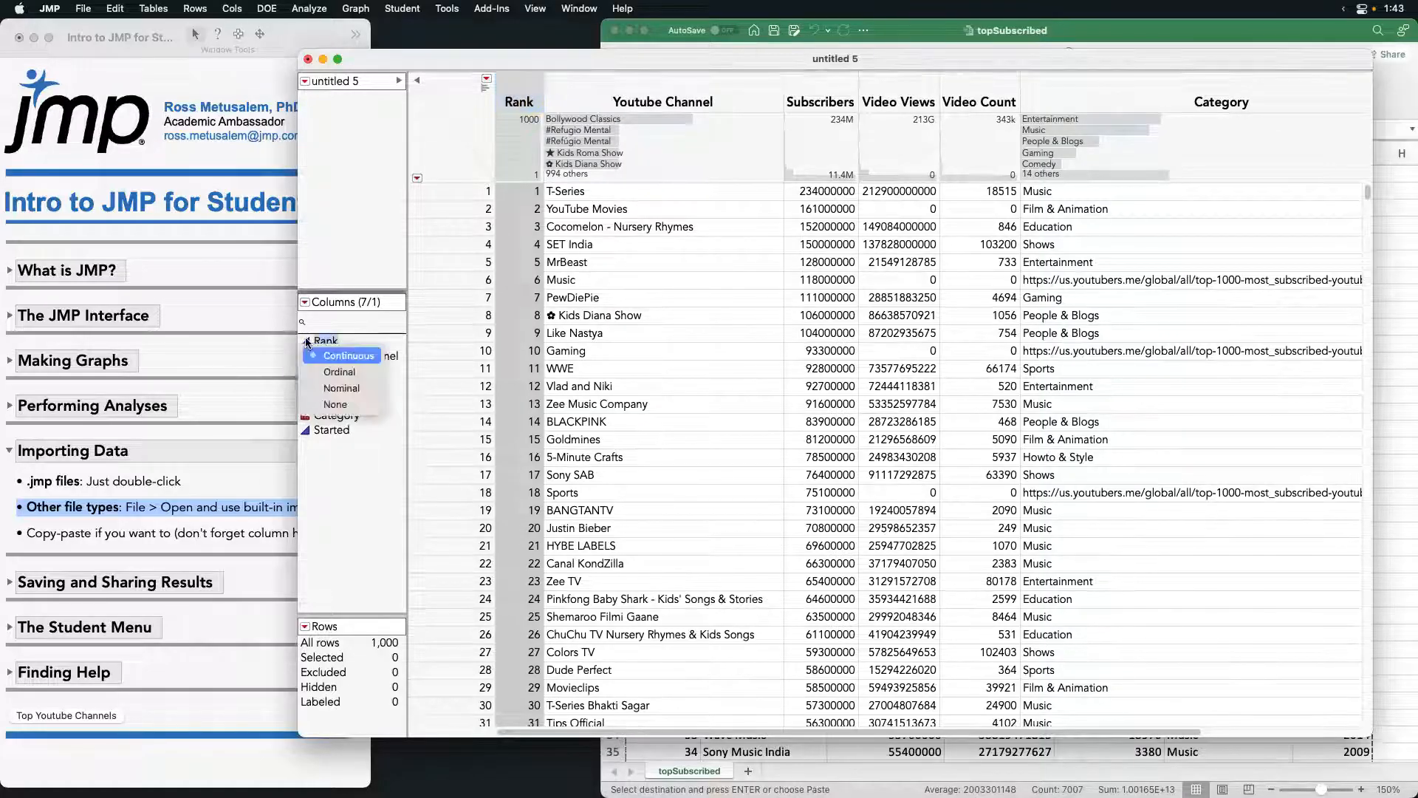
left_click(358, 373)
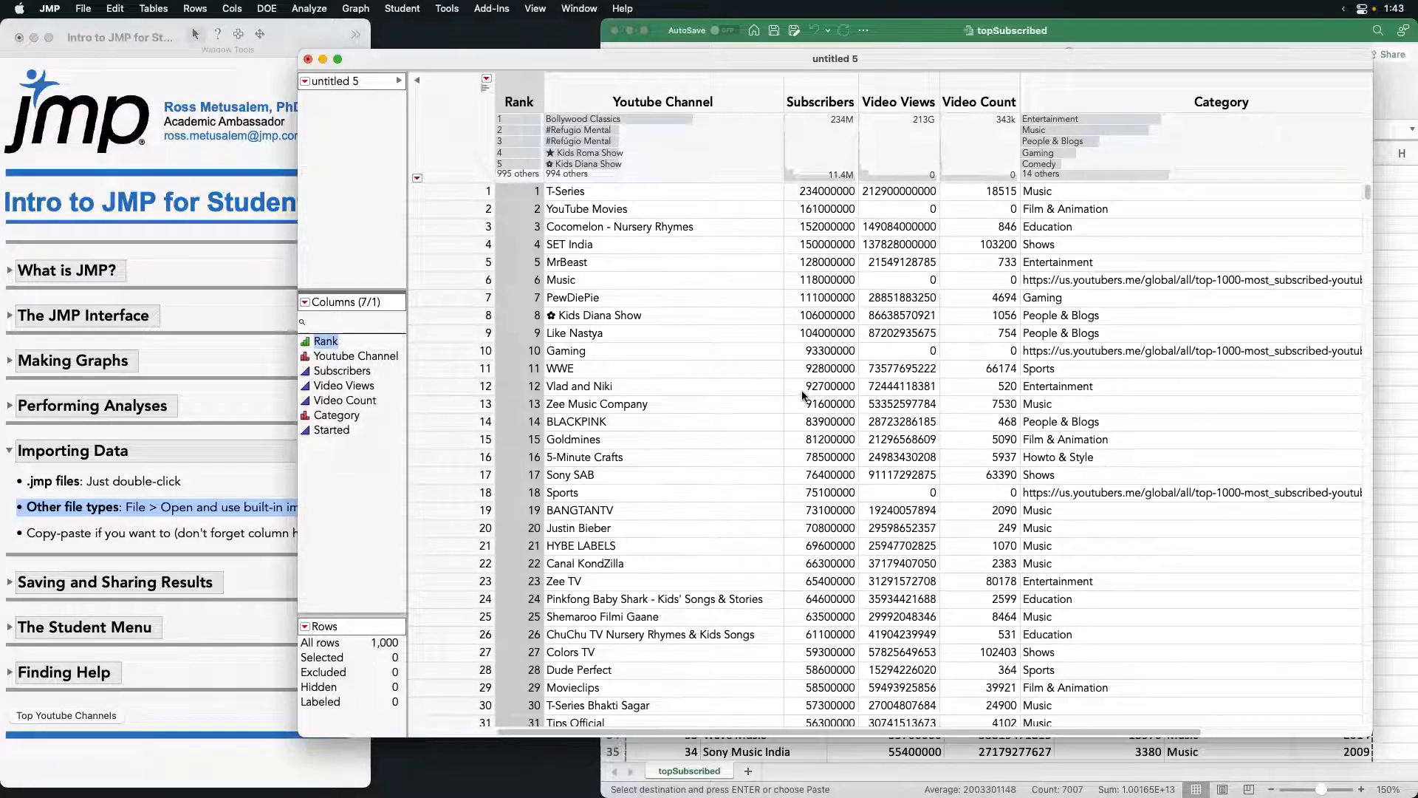
- Select all rows whose Video Count matches the 0 in the YouTube Movies row, and delete them
left_click(983, 217)
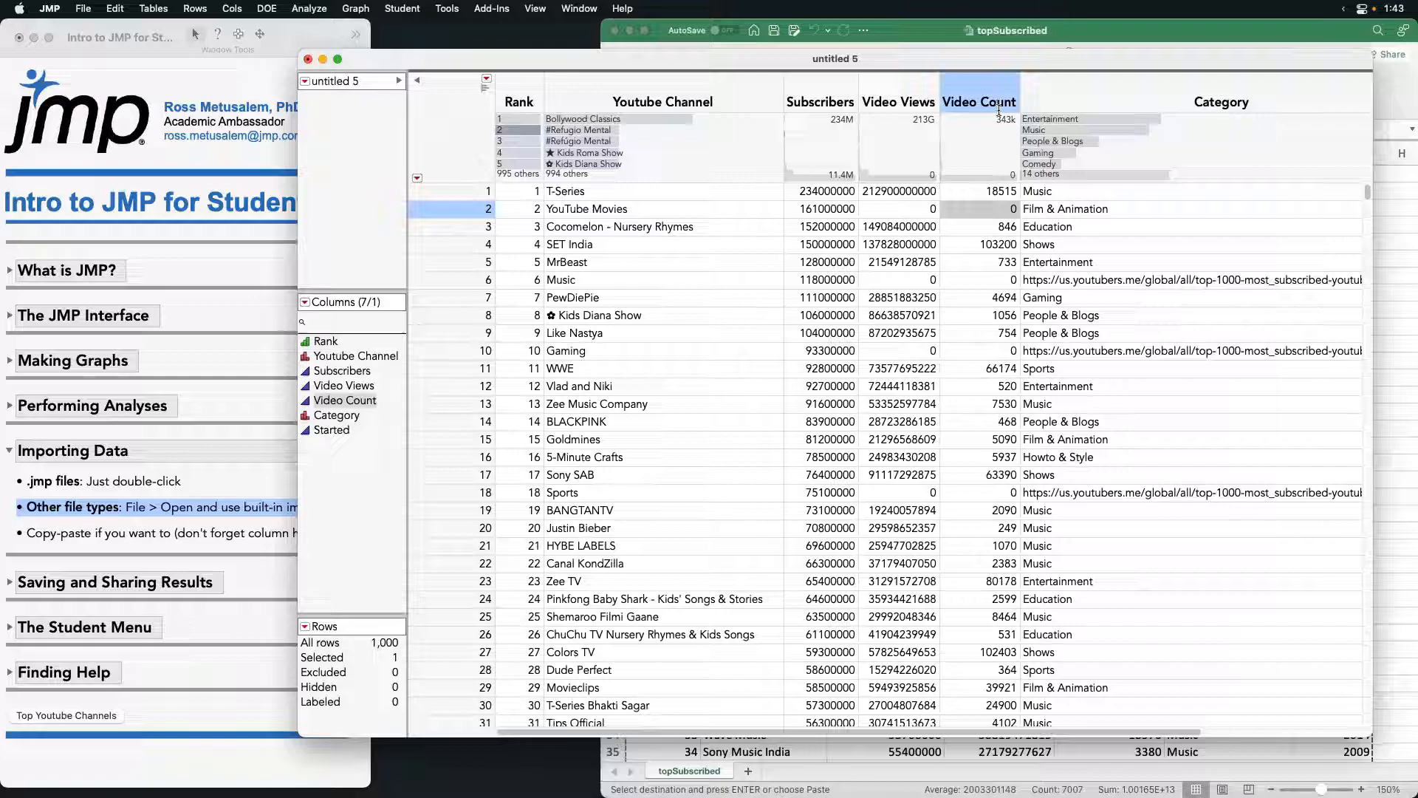
left_click(988, 285)
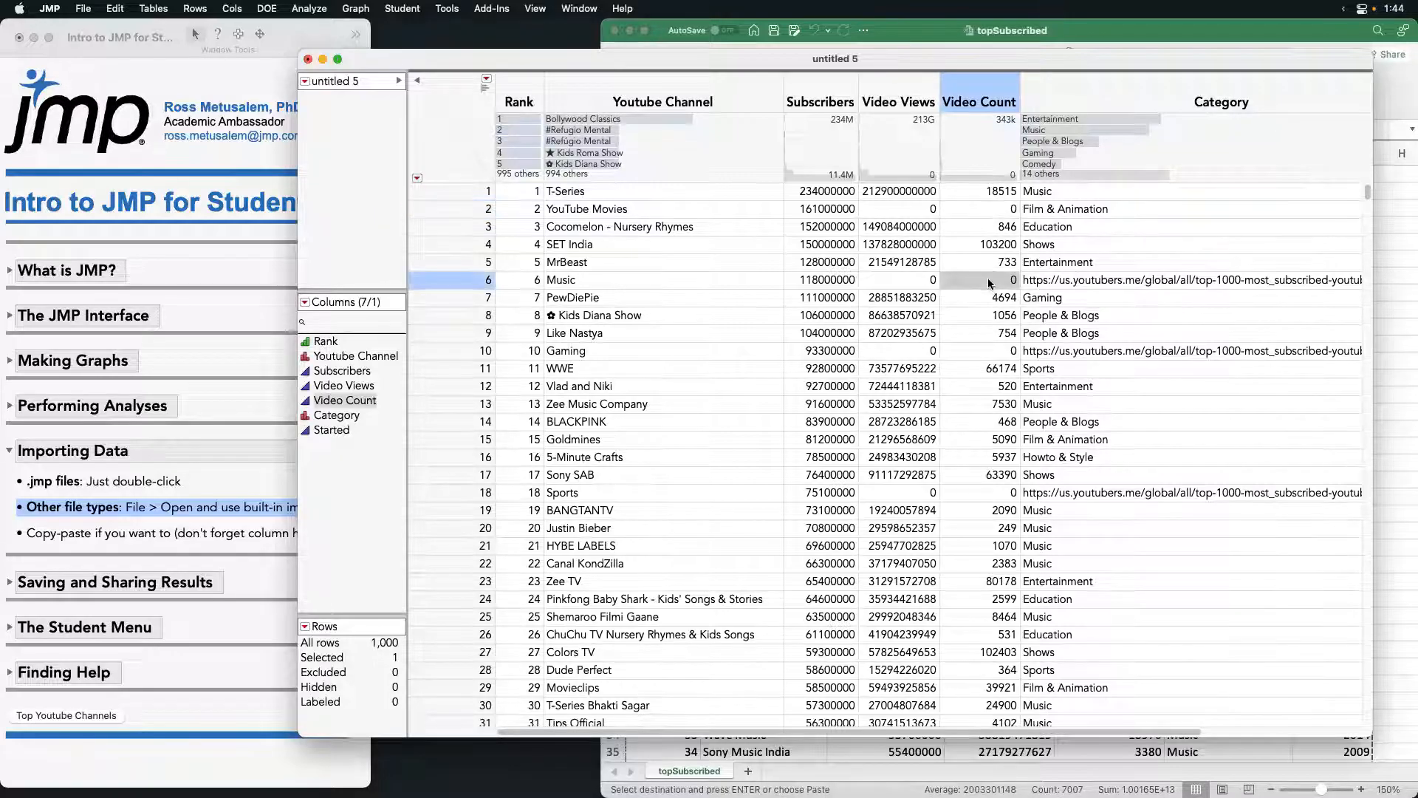
left_click(999, 352)
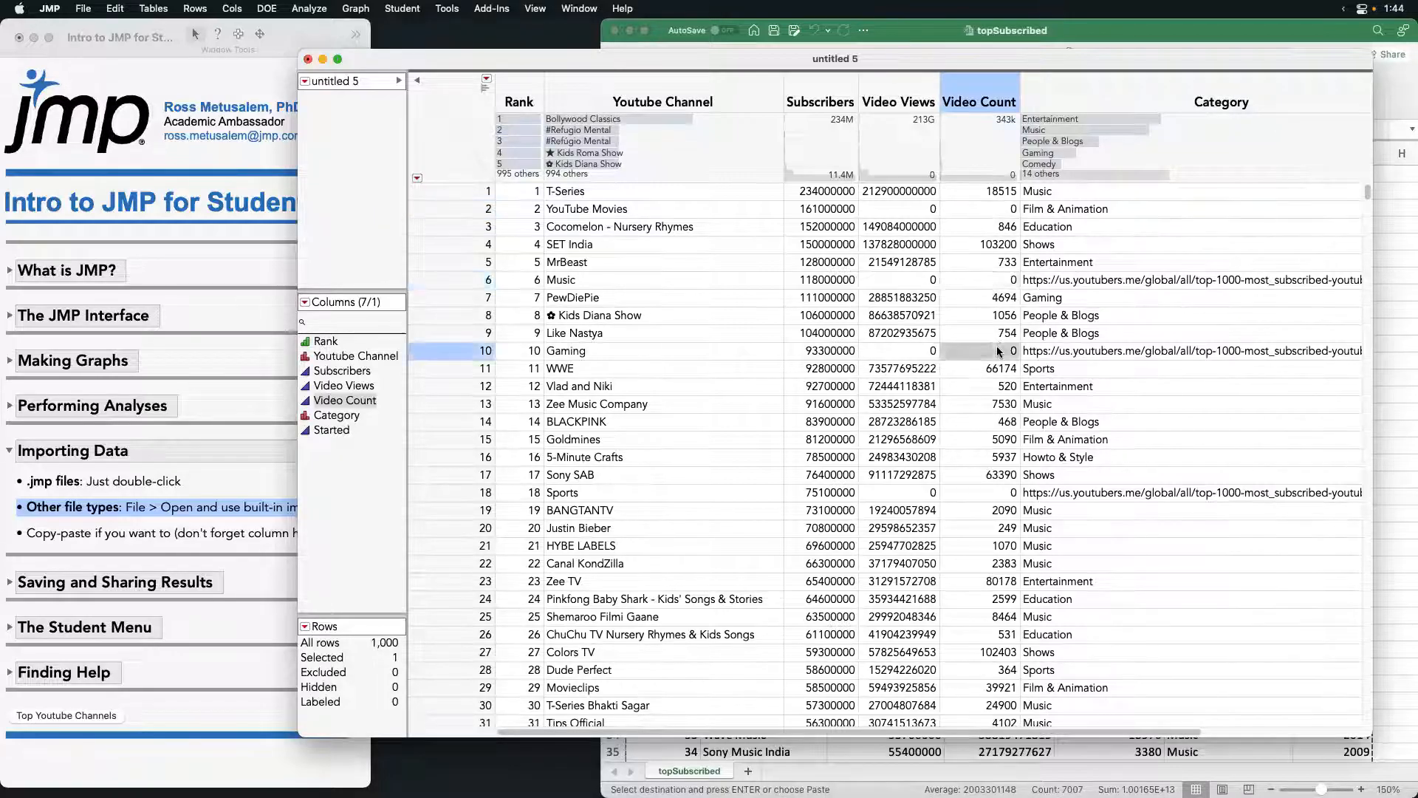
left_click(996, 205)
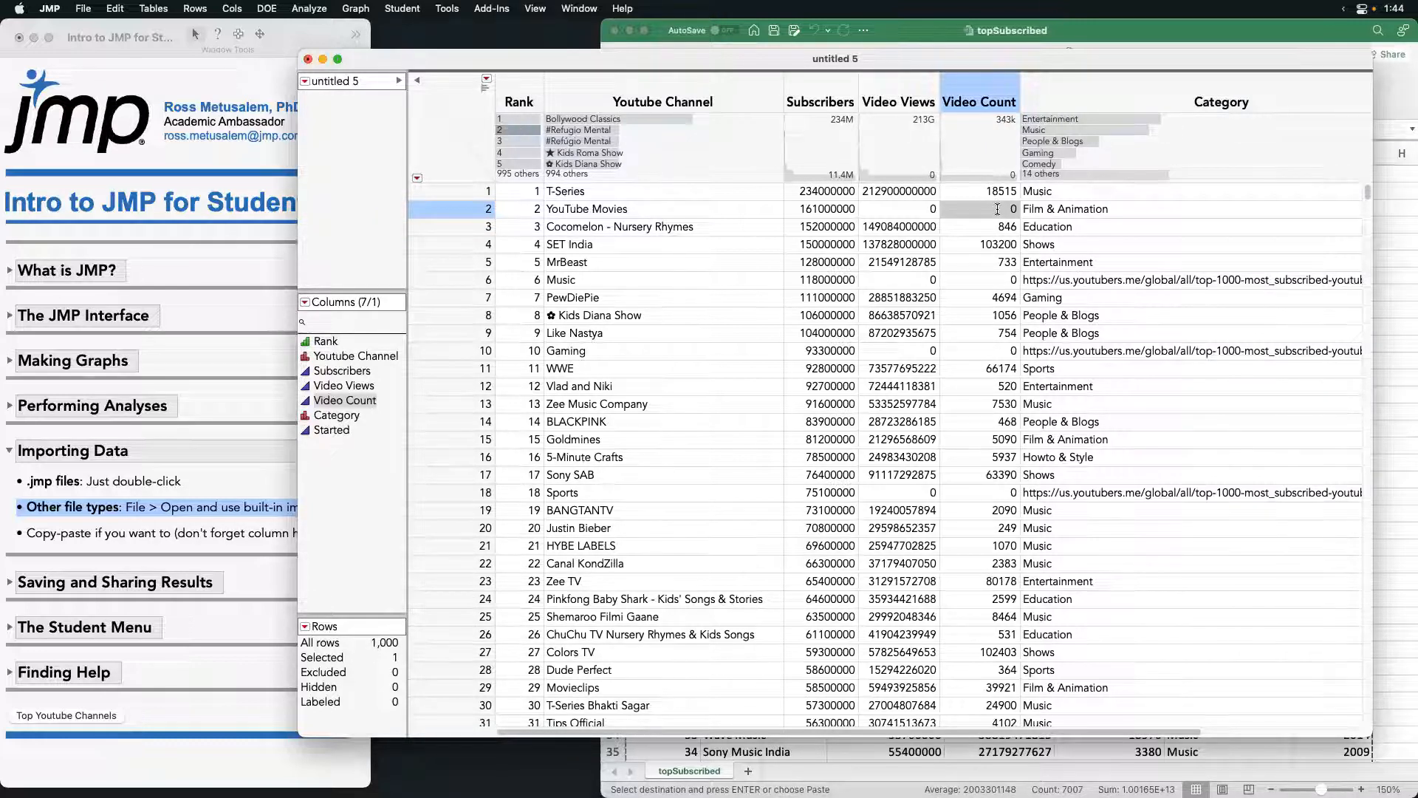
right_click(997, 209)
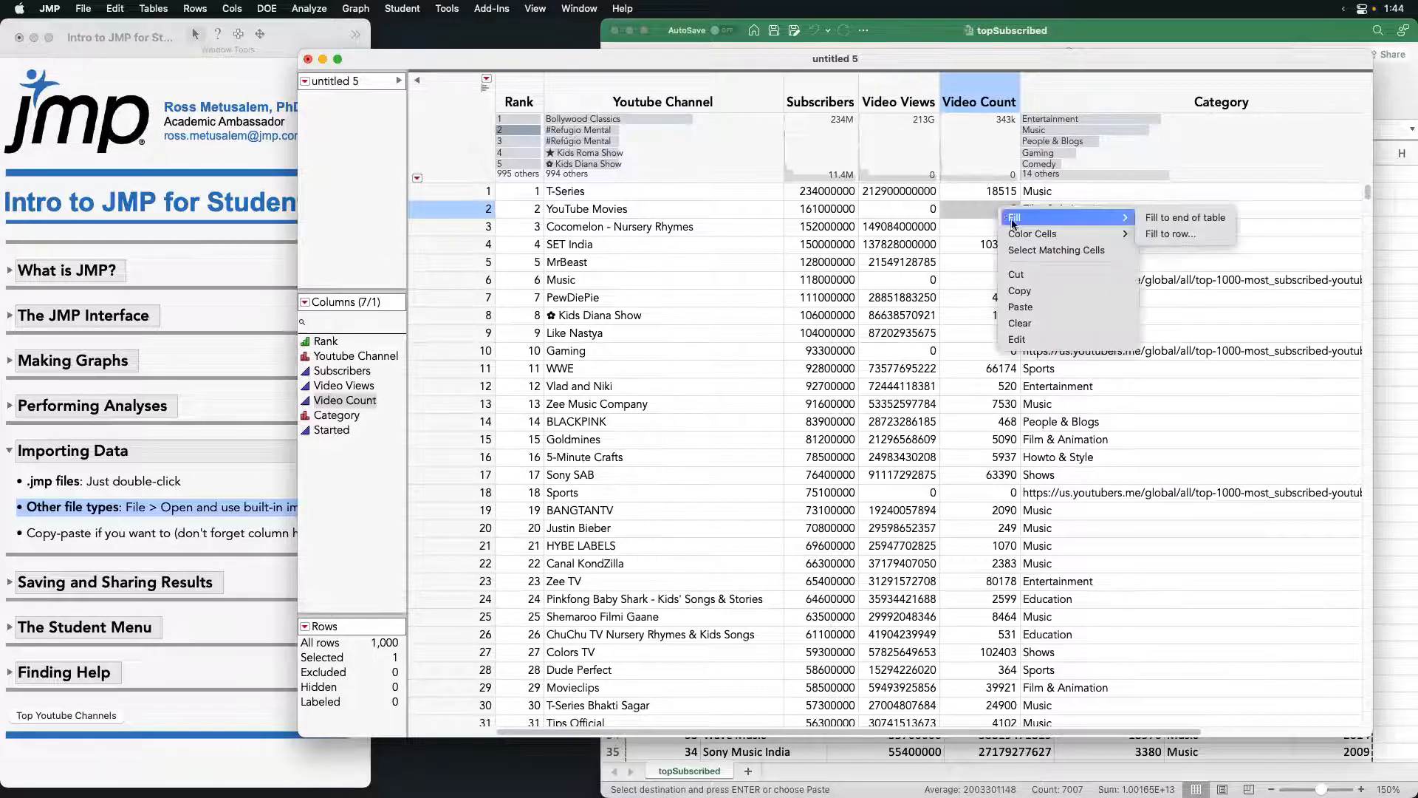
left_click(1044, 252)
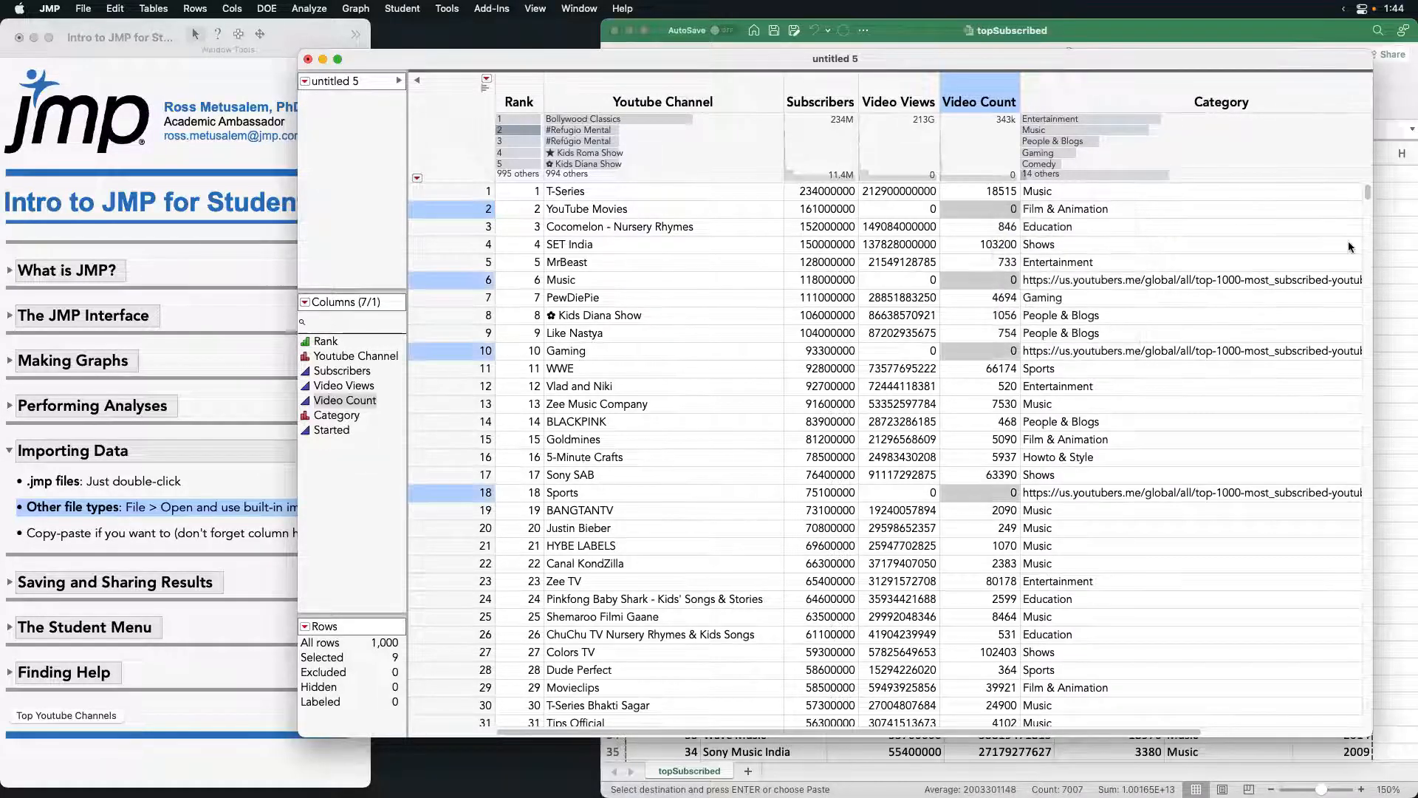
left_click(418, 180)
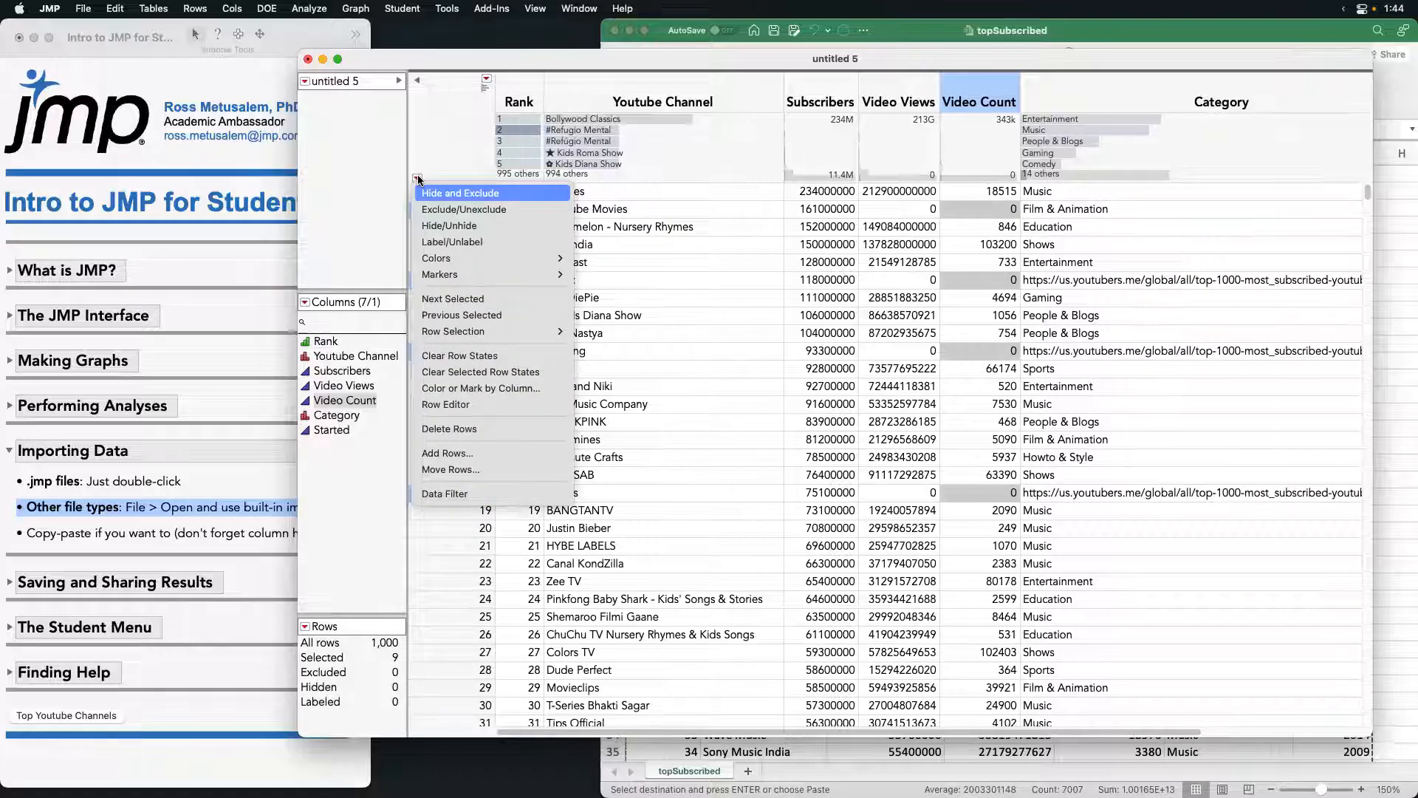
left_click(513, 433)
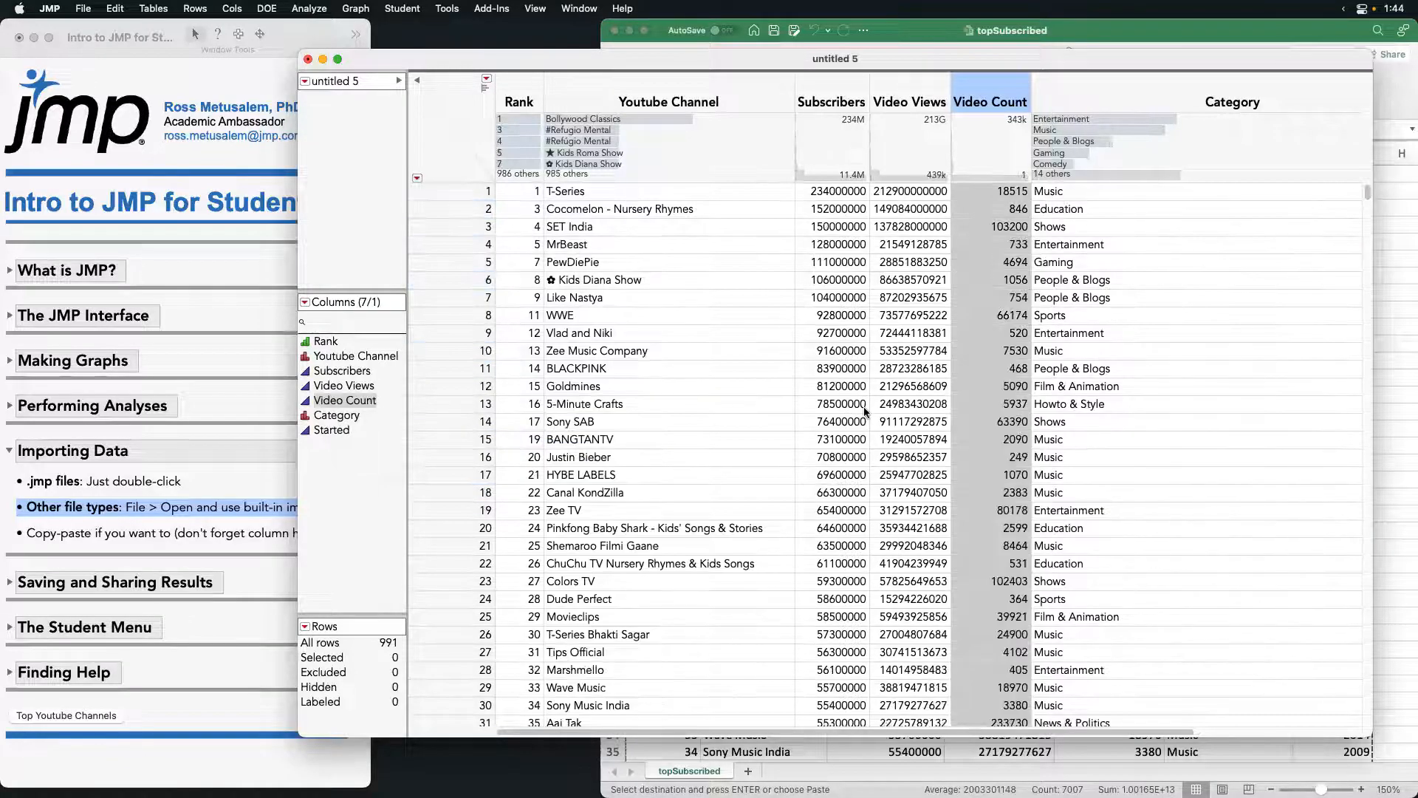
- Enlarge the column header graphs and inspect rare Category values such as Pets & Animals and Nonprofits & Activism
left_click_drag(1140, 180, 1159, 310)
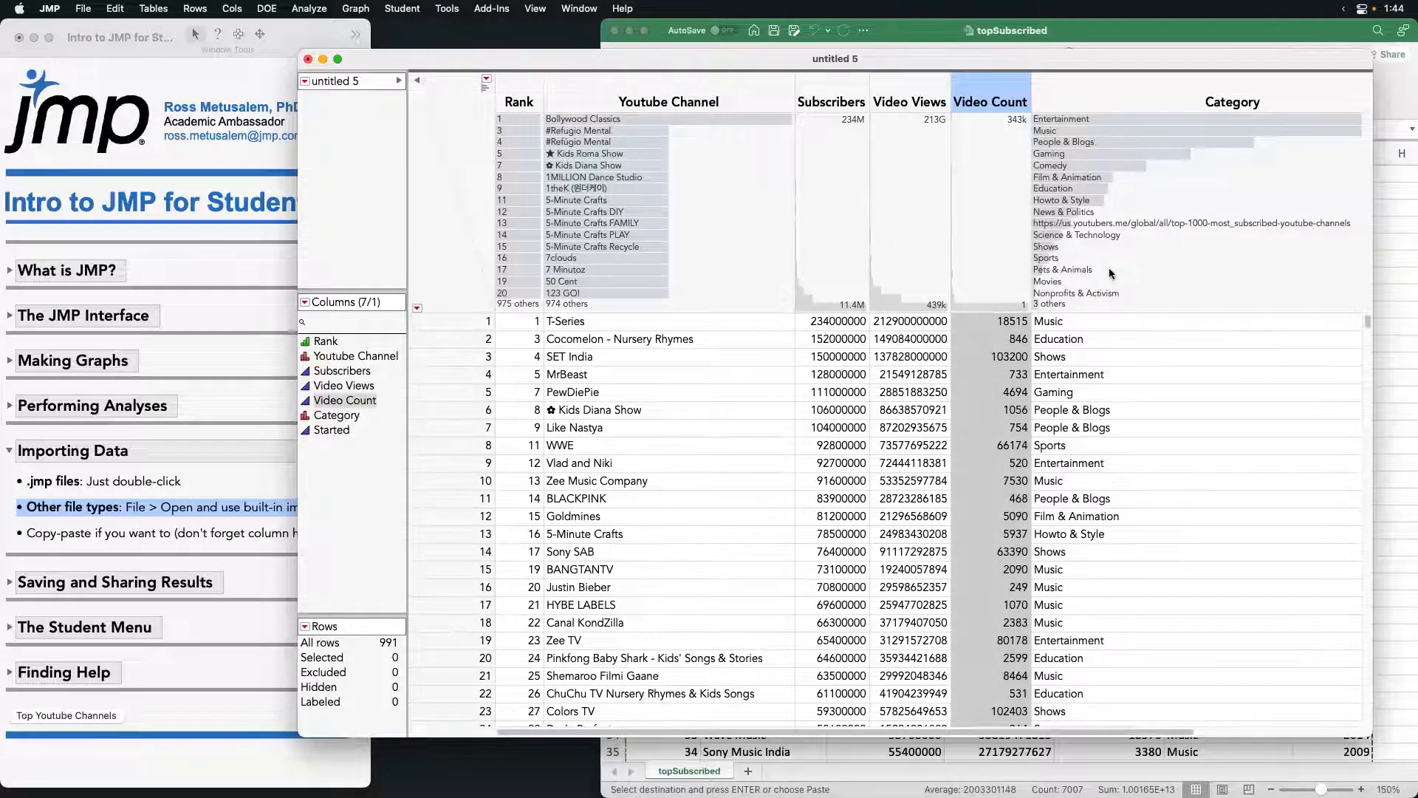
left_click(1109, 267)
left_click(1128, 291)
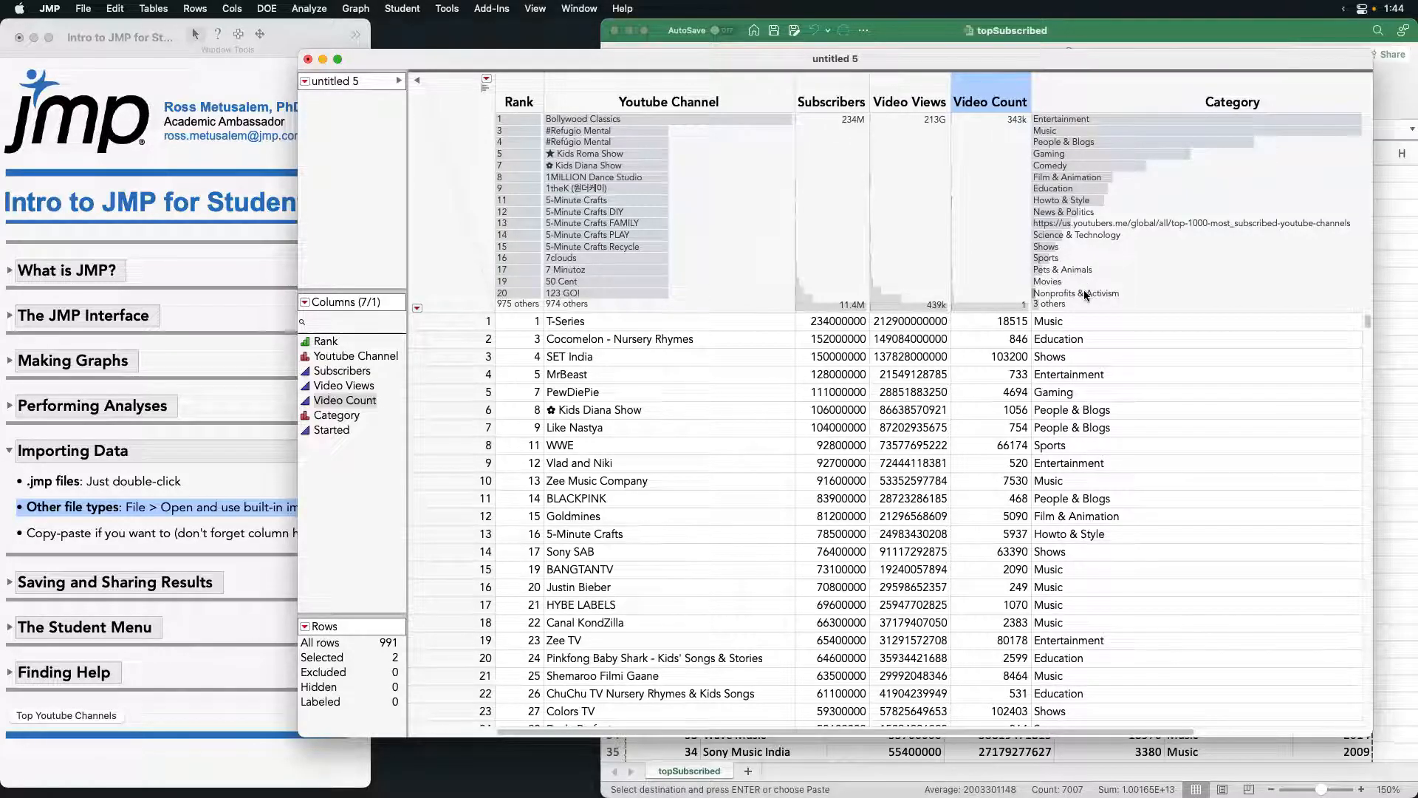
- Recode Category by grouping Autos & Vehicles, the youtubers.me URL, Movies, Nonprofits & Activism, and all values from Pets & Animals through Travel & Events
right_click(1107, 92)
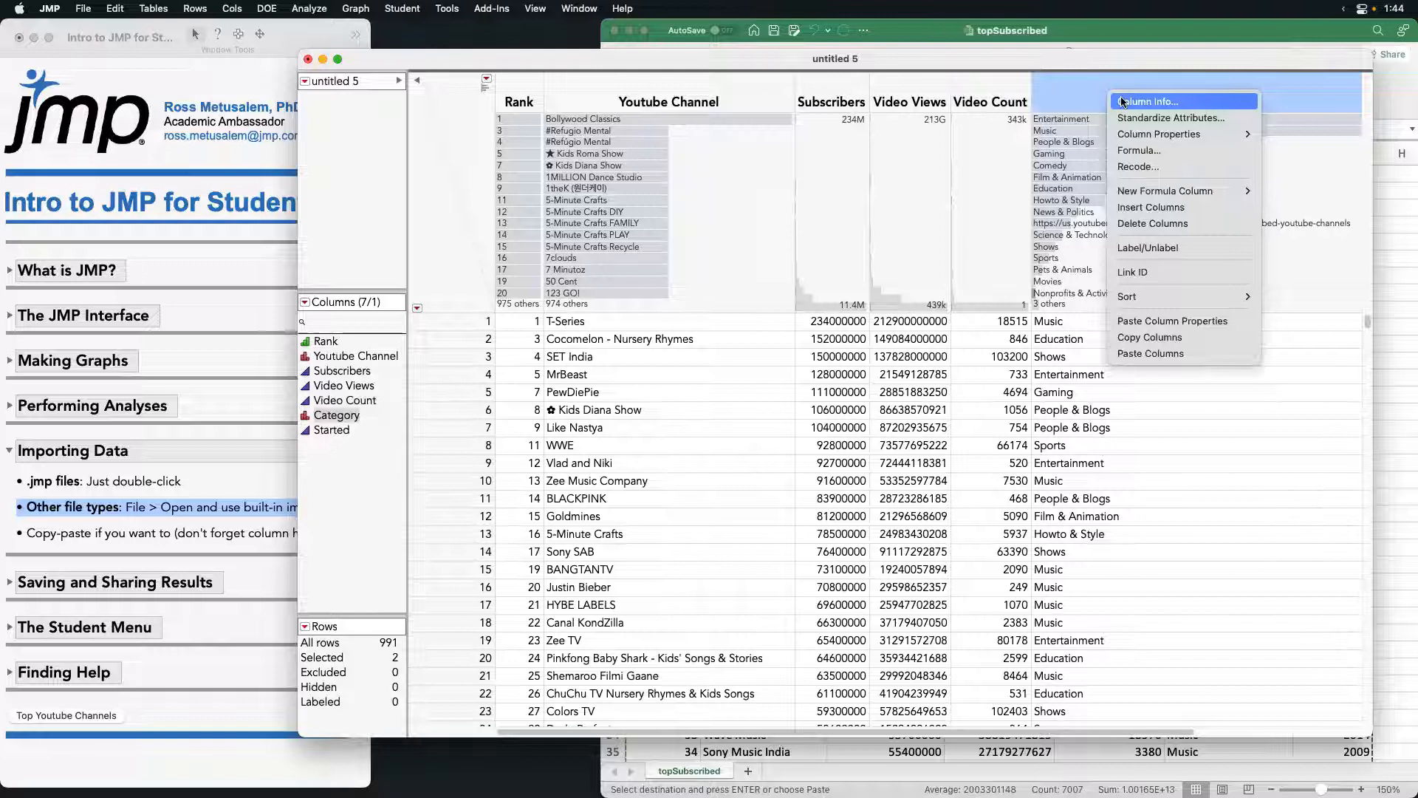
left_click(1235, 171)
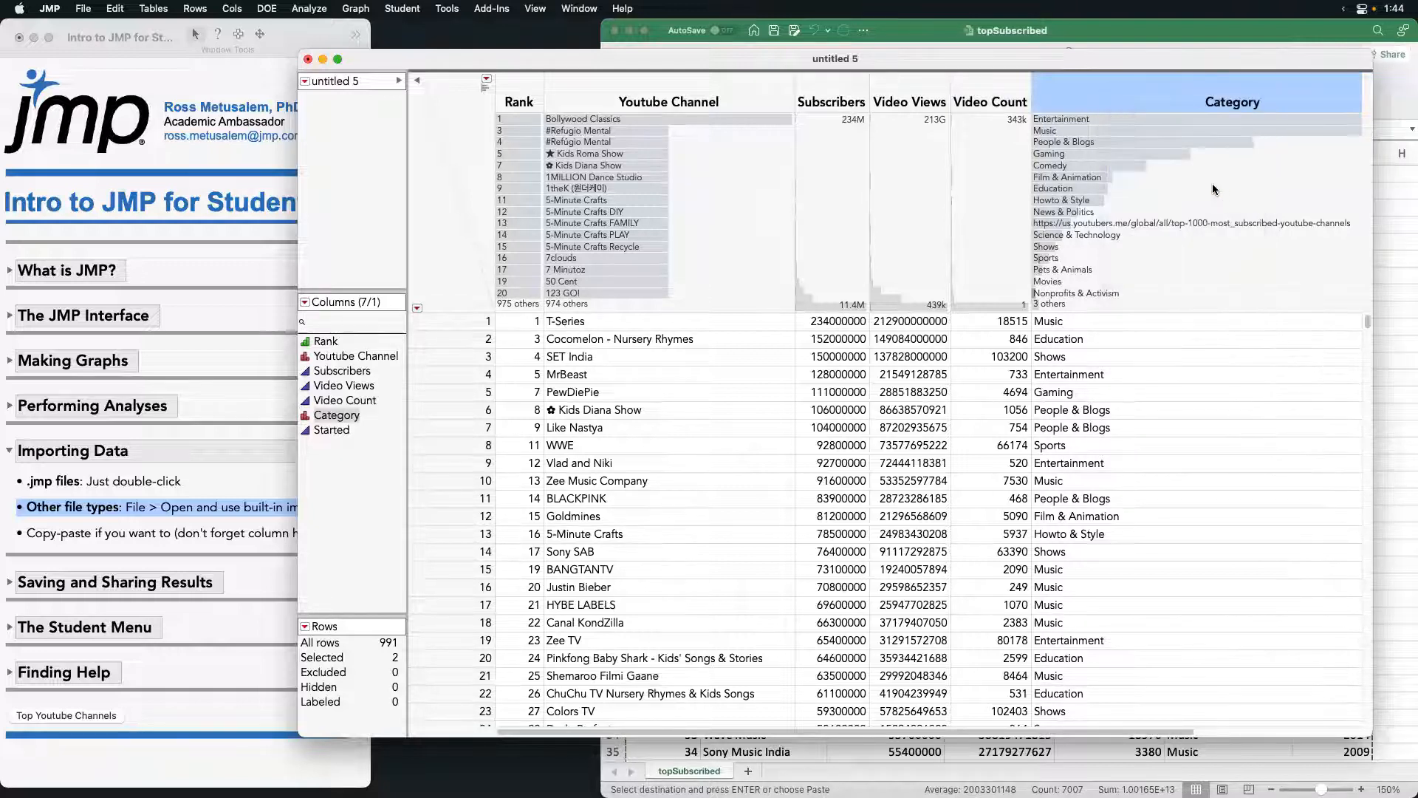
left_click(562, 222)
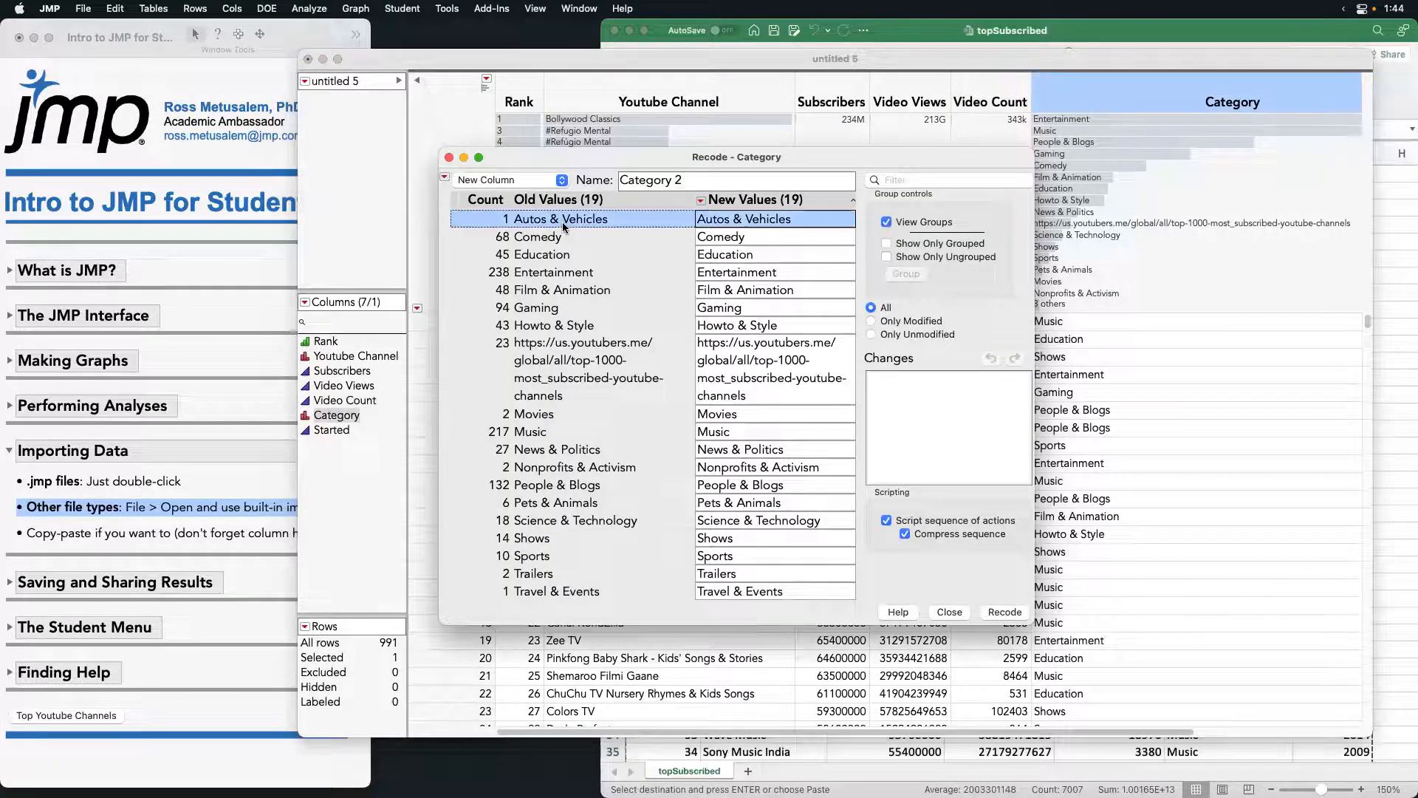
left_click(565, 347, "super")
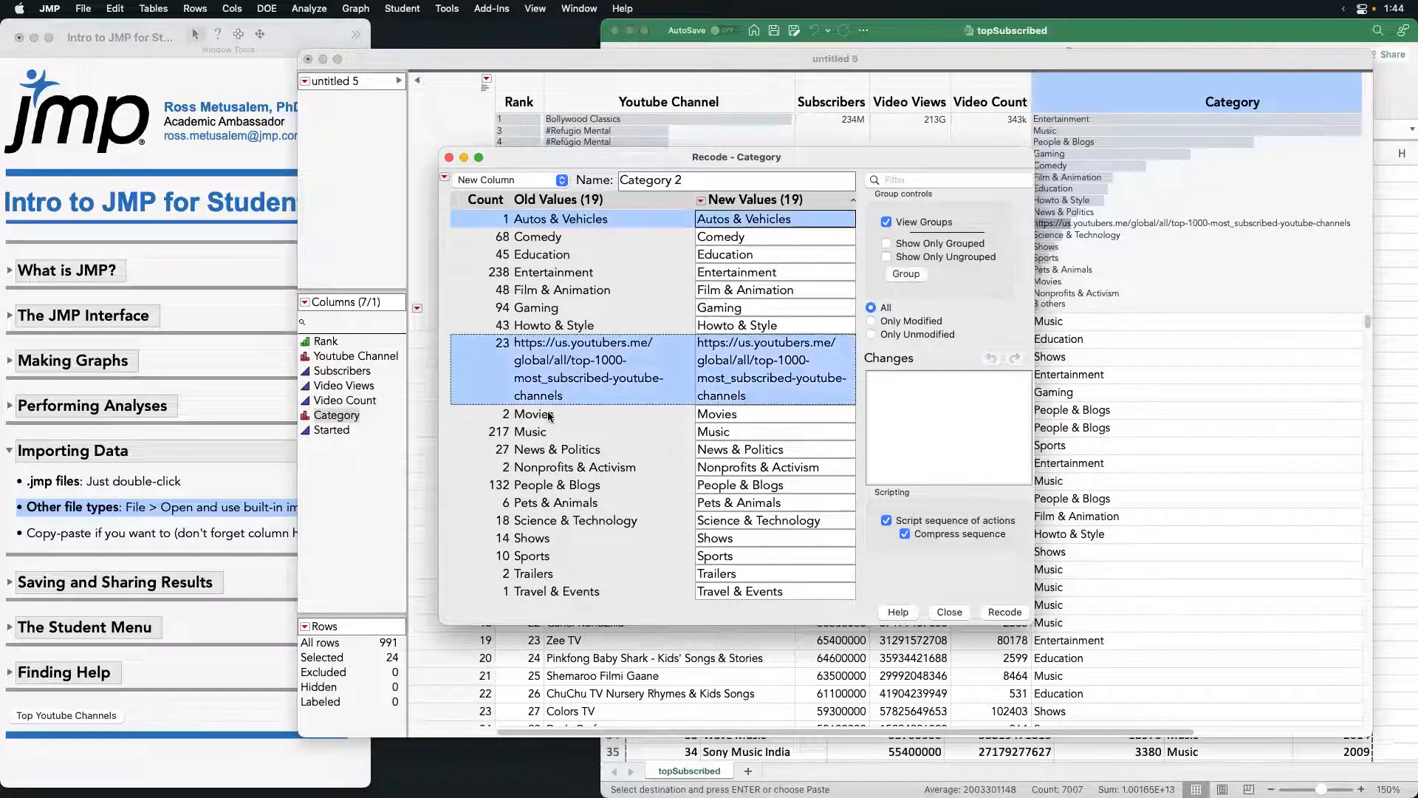
left_click(550, 416, "super")
left_click(542, 468, "super")
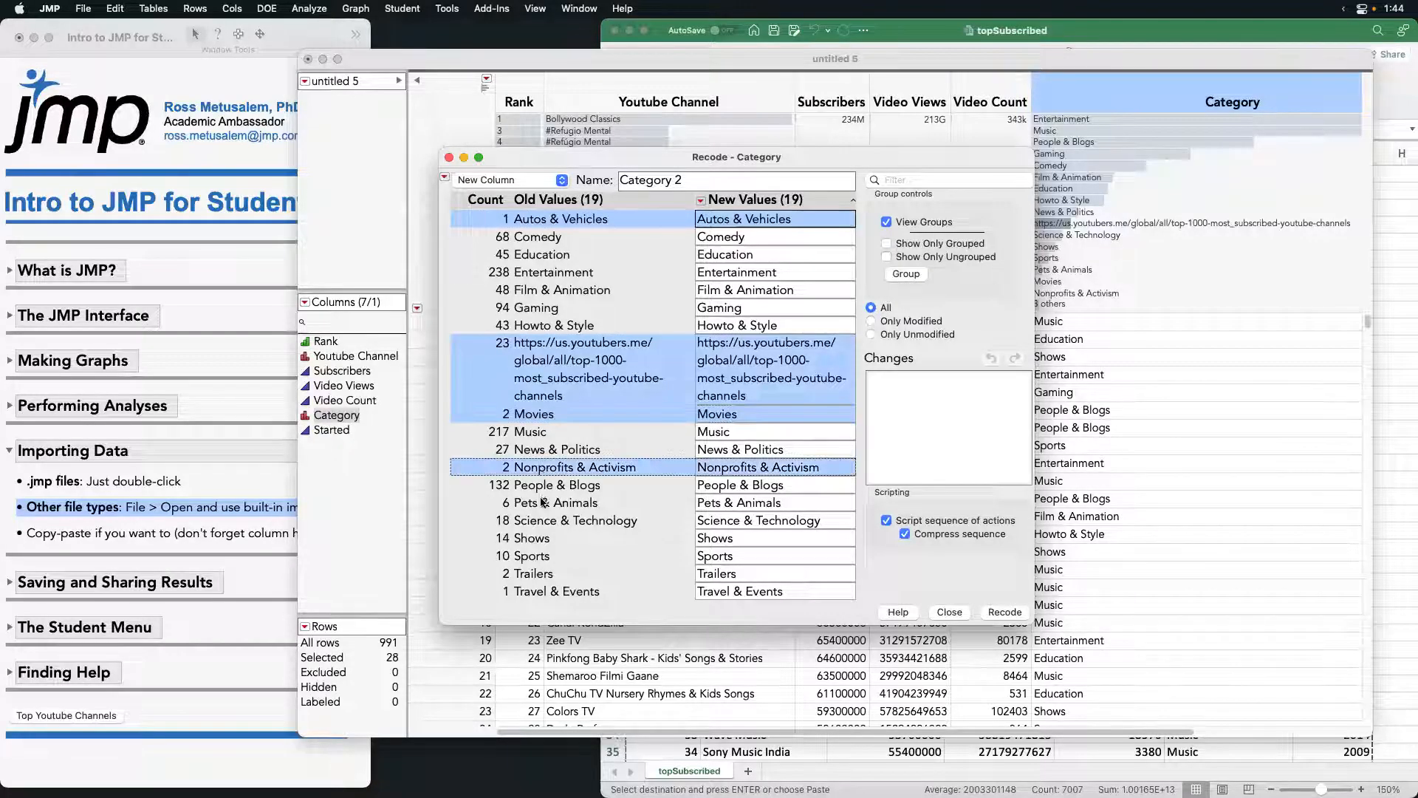
left_click(545, 503, "super")
left_click(538, 595, "shift")
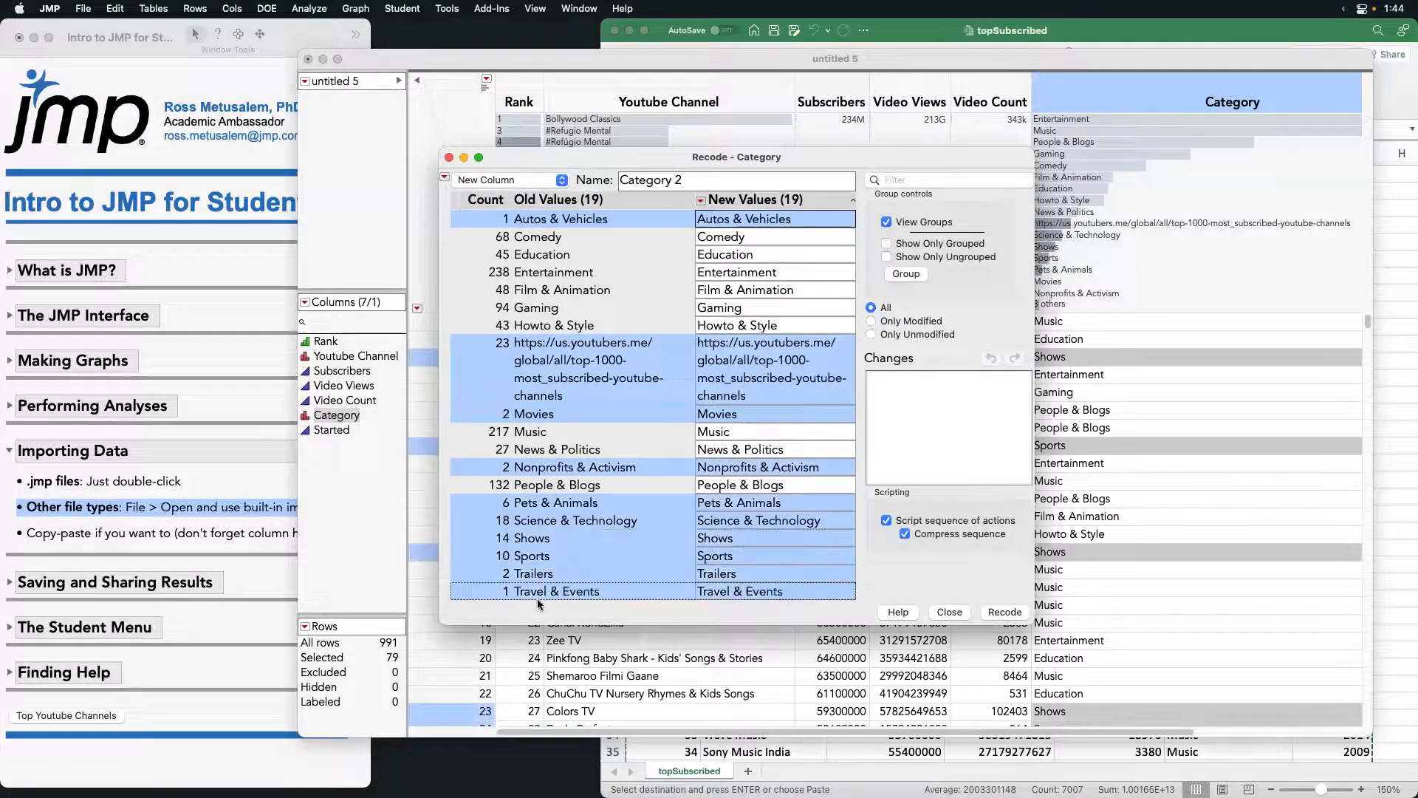
left_click(906, 273)
- Name the grouped values Other, apply the recode to the new column Category 2, and select that column in the table
left_click(794, 342)
type("Other")
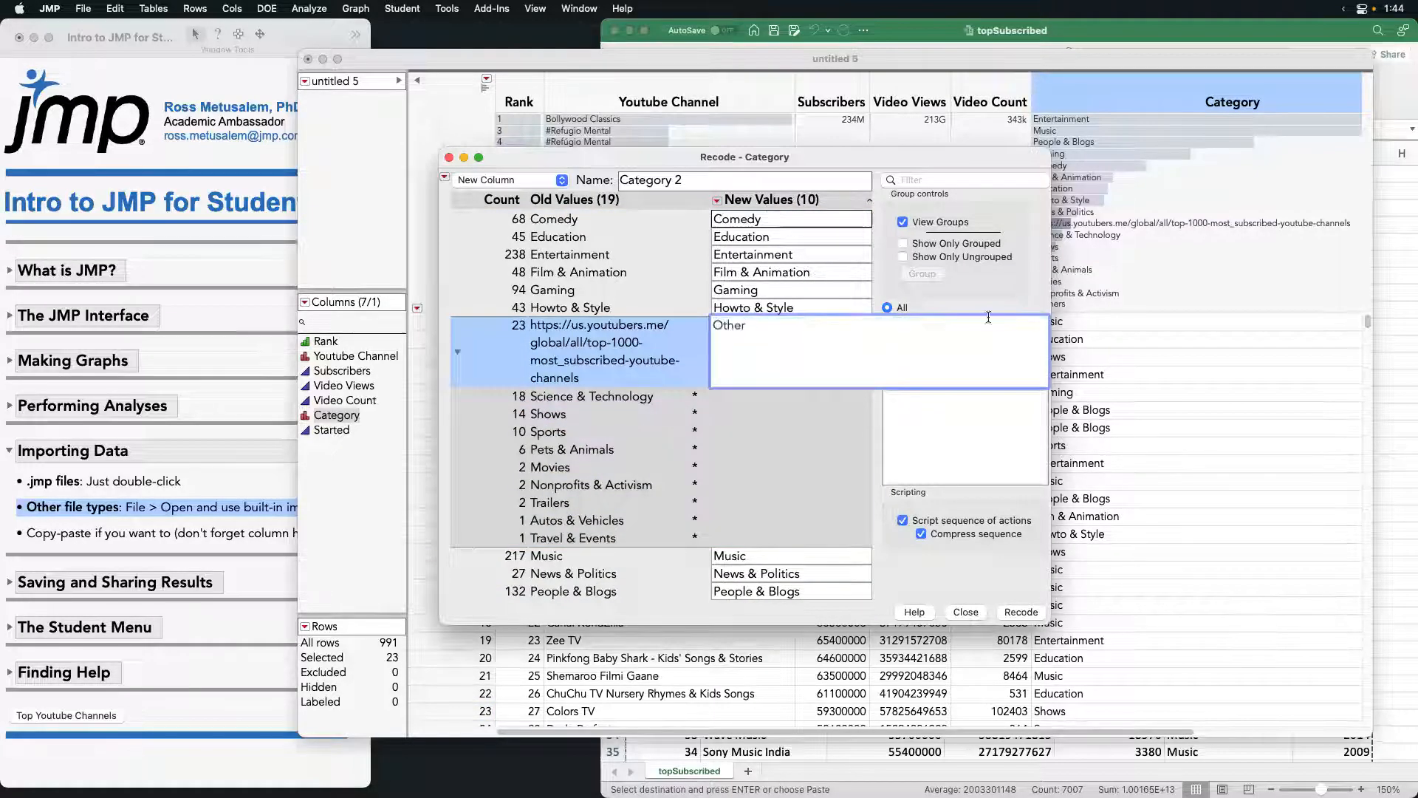
key("Return")
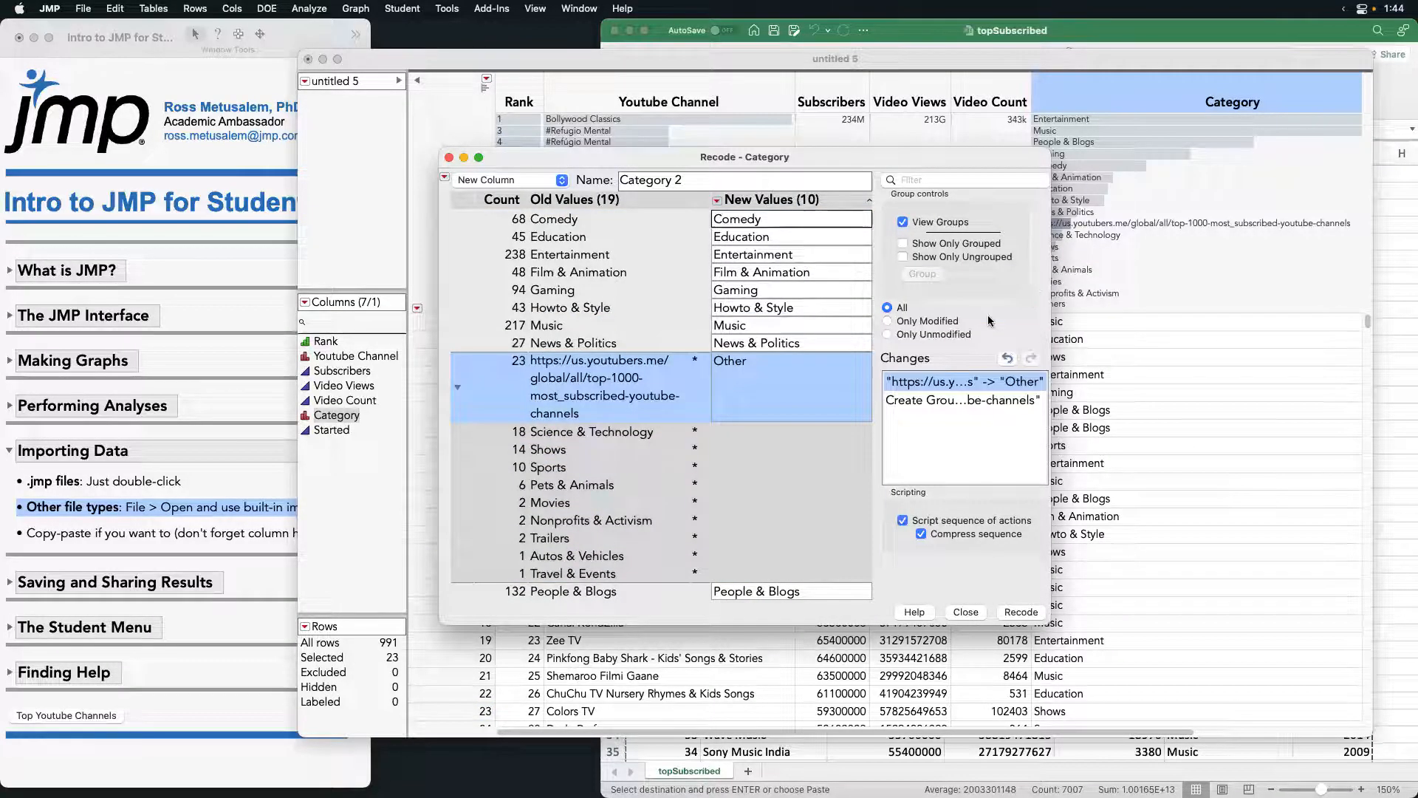
left_click(1022, 612)
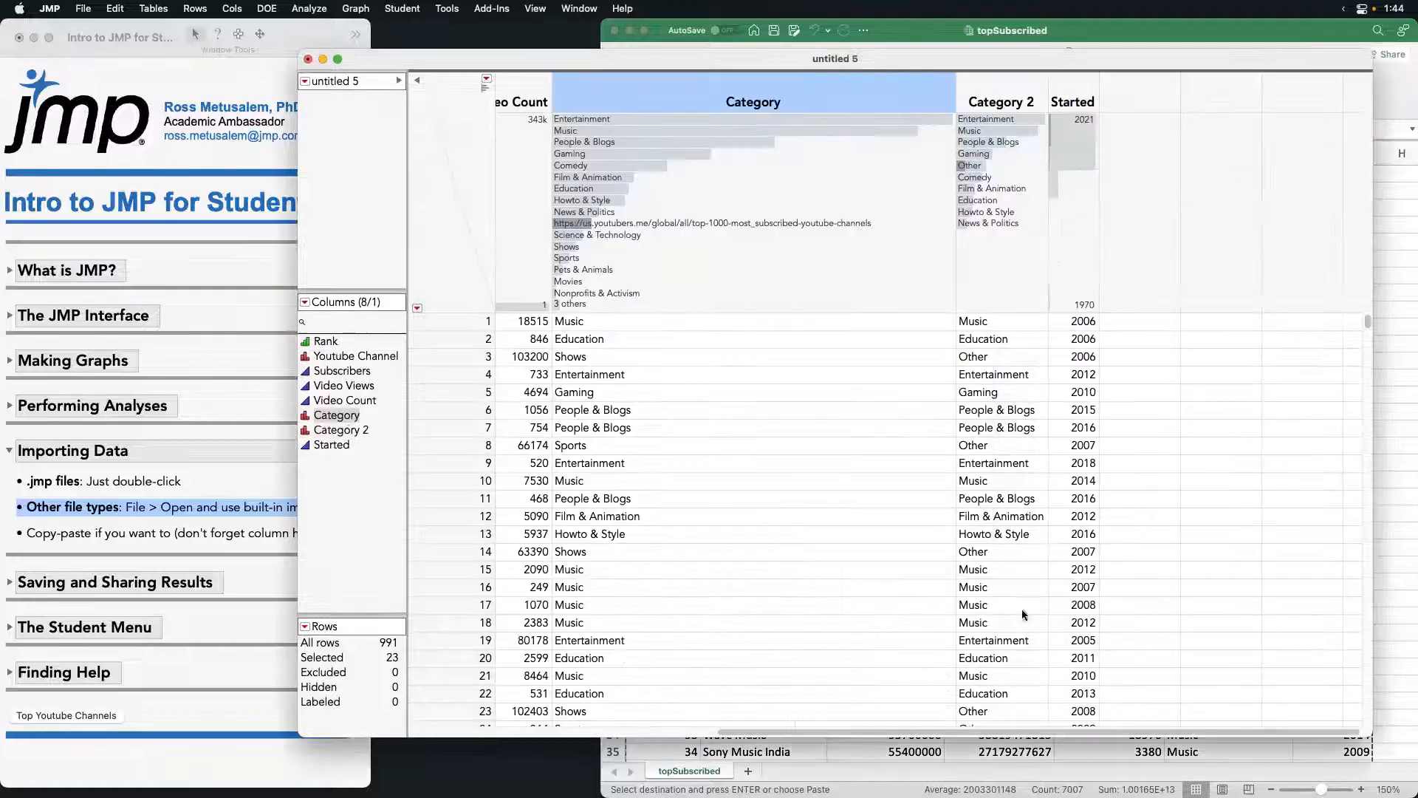
scroll(1024, 92, "left", 5)
left_click(1200, 91)
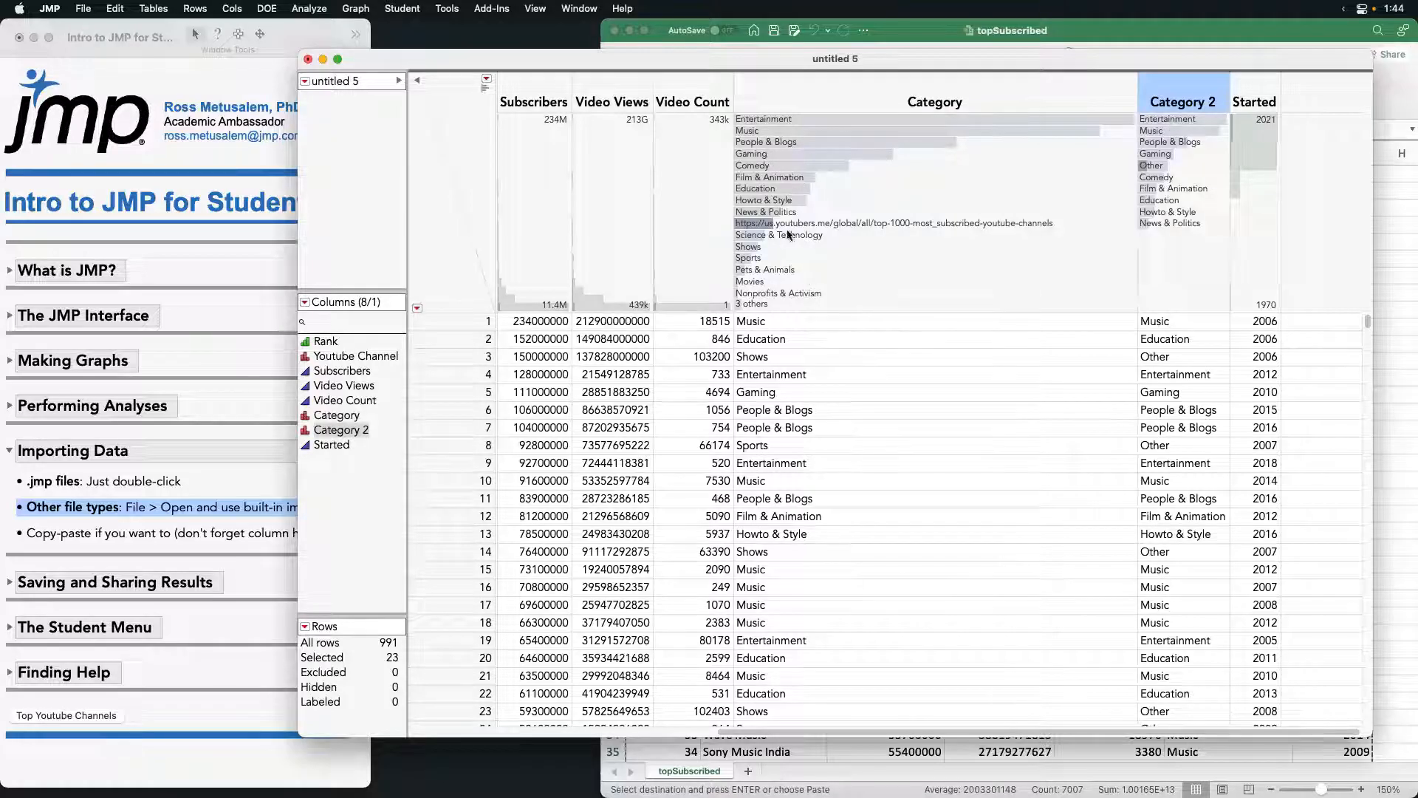
- Close the untitled 5 table and the topSubscribed workbook, discarding the copied clipboard data
left_click(449, 127)
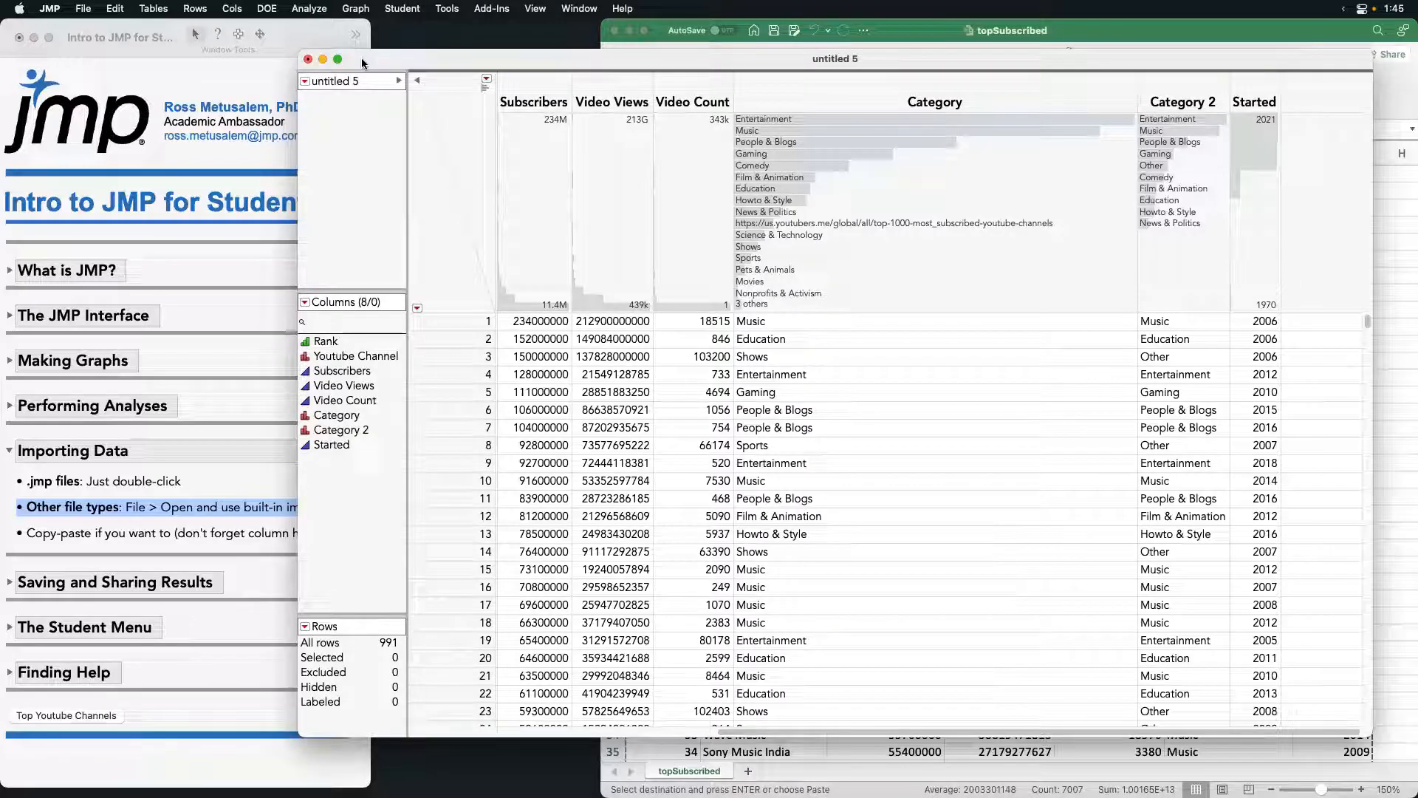
left_click(308, 59)
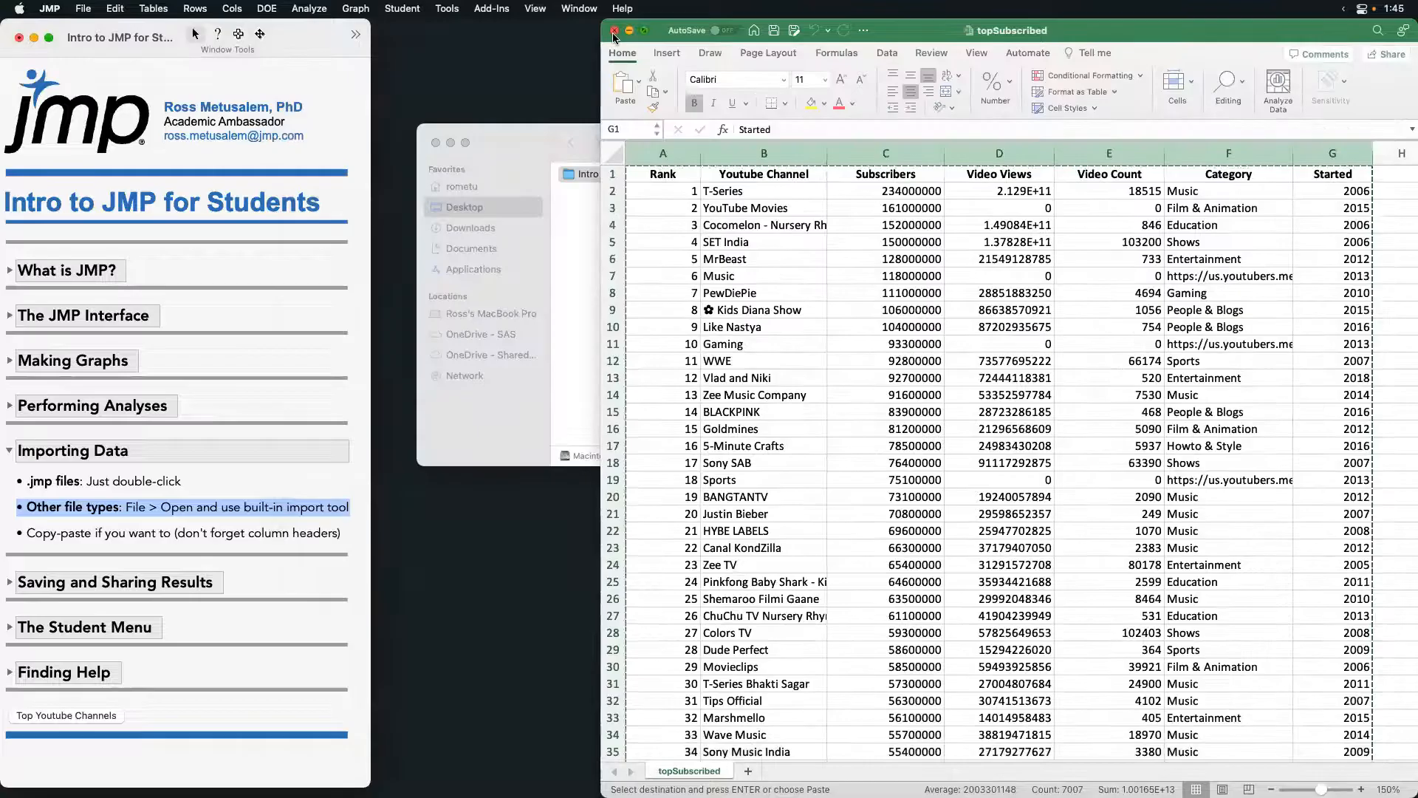
left_click(615, 30)
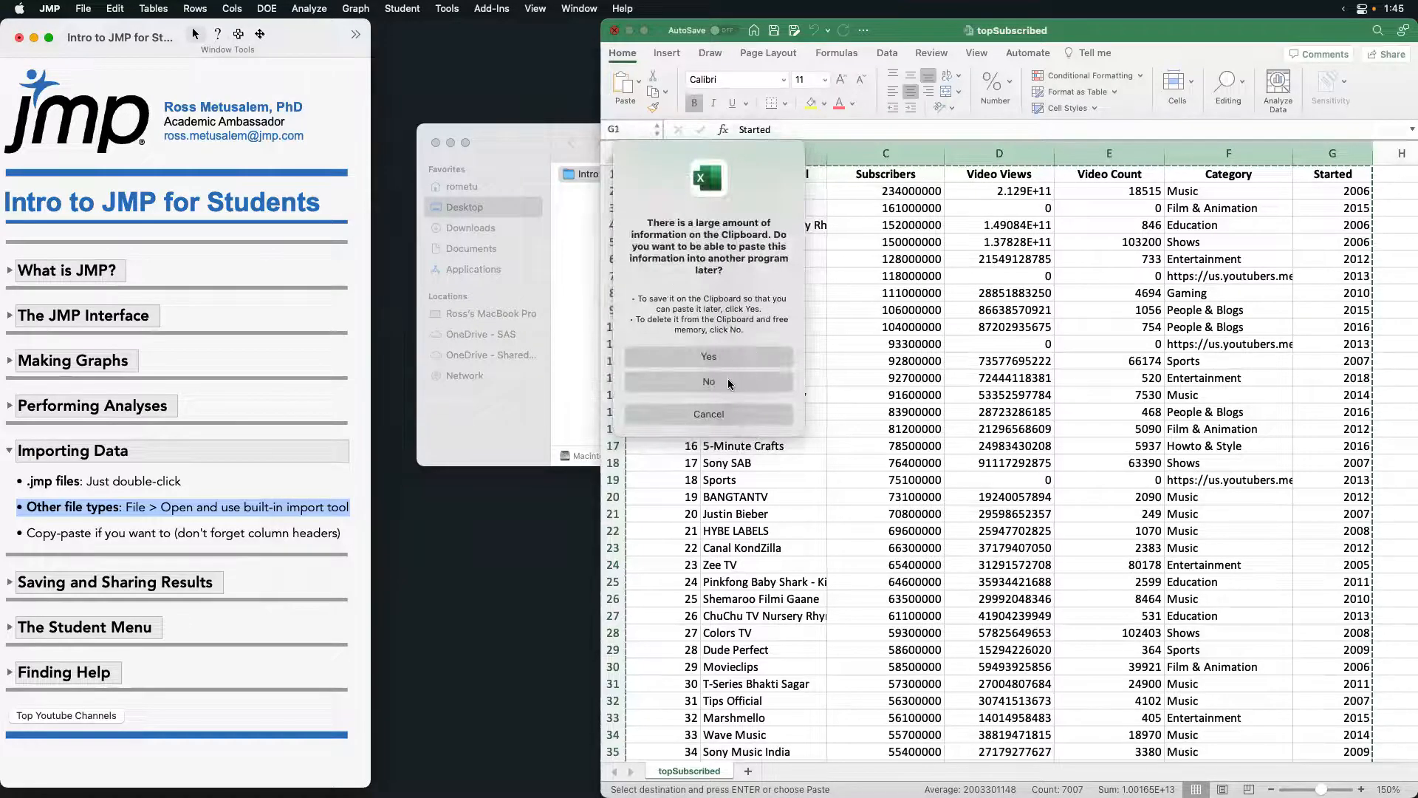
left_click(728, 381)
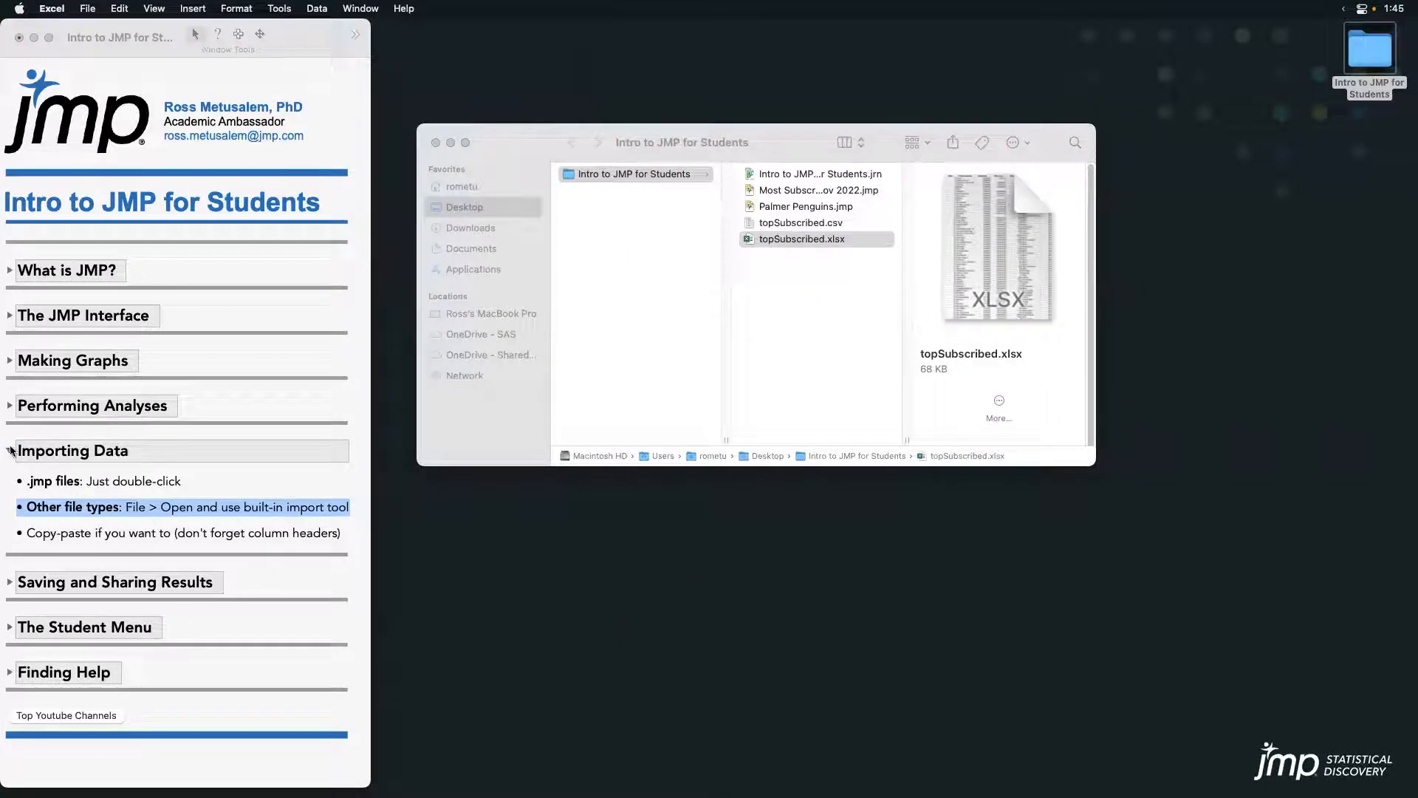
- Collapse the Importing Data section of the journal and open the Most Subscribed Youtube Channels – Nov 2022.jmp table
left_click(11, 454)
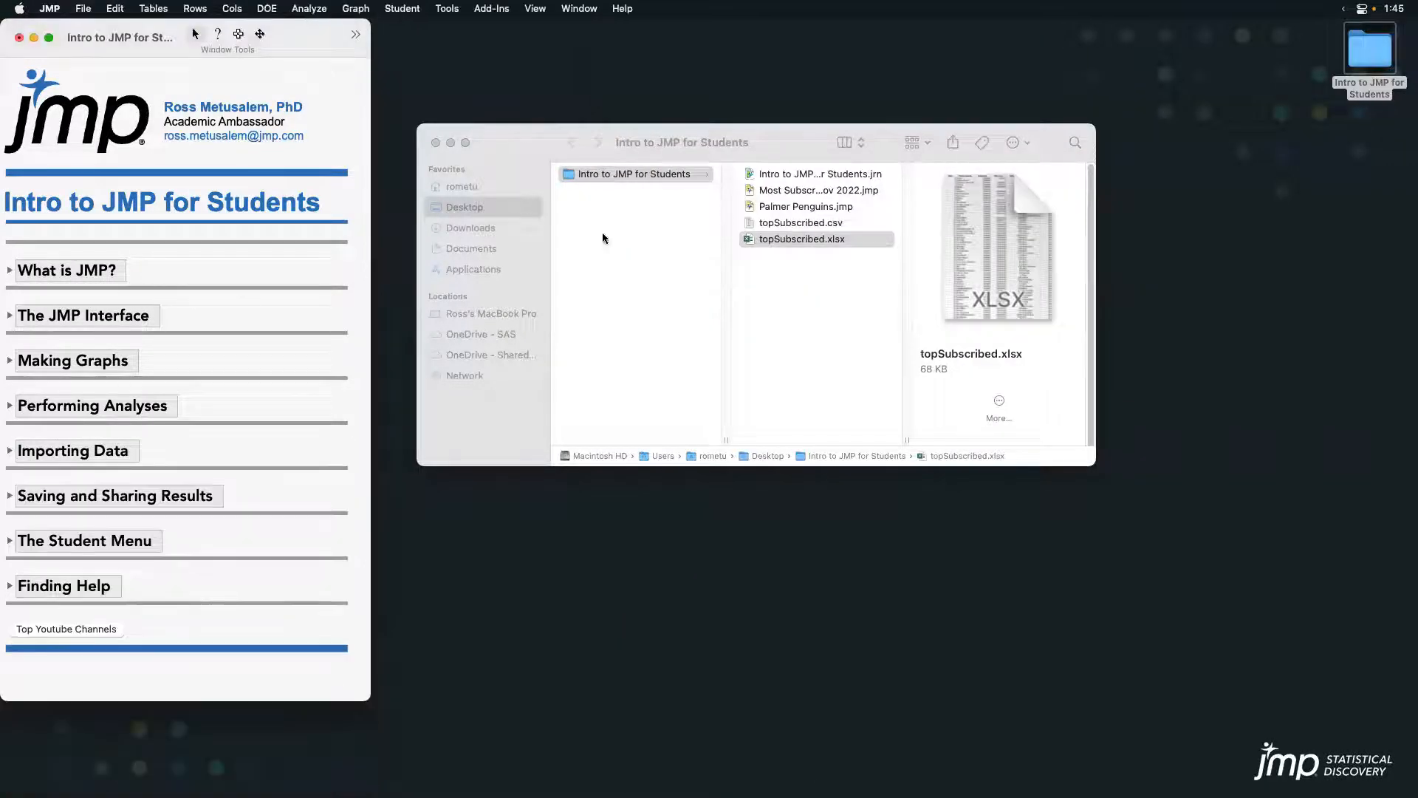
left_click(840, 191)
double_click(839, 191)
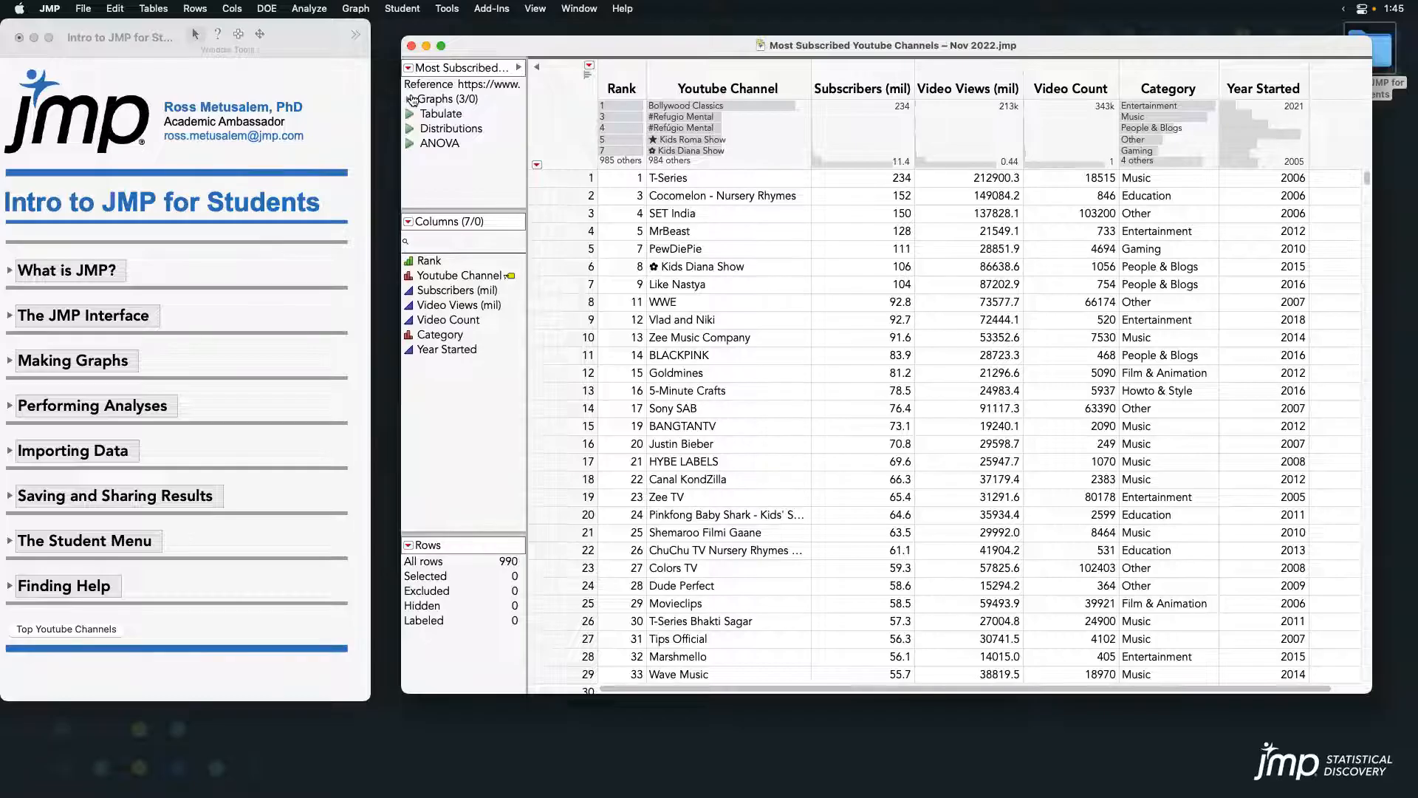
- Start Graph Builder and plot Subscribers (mil) on Y against Category on X
left_click(356, 8)
left_click(384, 25)
left_click_drag(640, 197, 590, 78)
left_click_drag(1186, 508, 1337, 692)
mouse_move(480, 270)
left_mouse_down()
mouse_move(839, 663)
mouse_move(872, 668)
left_mouse_up()
left_click_drag(534, 207, 708, 424)
- Stack Video Views (mil) and Video Count as separate Y panels above Subscribers (mil), color the points by Category, and finish the graph
left_click(476, 227)
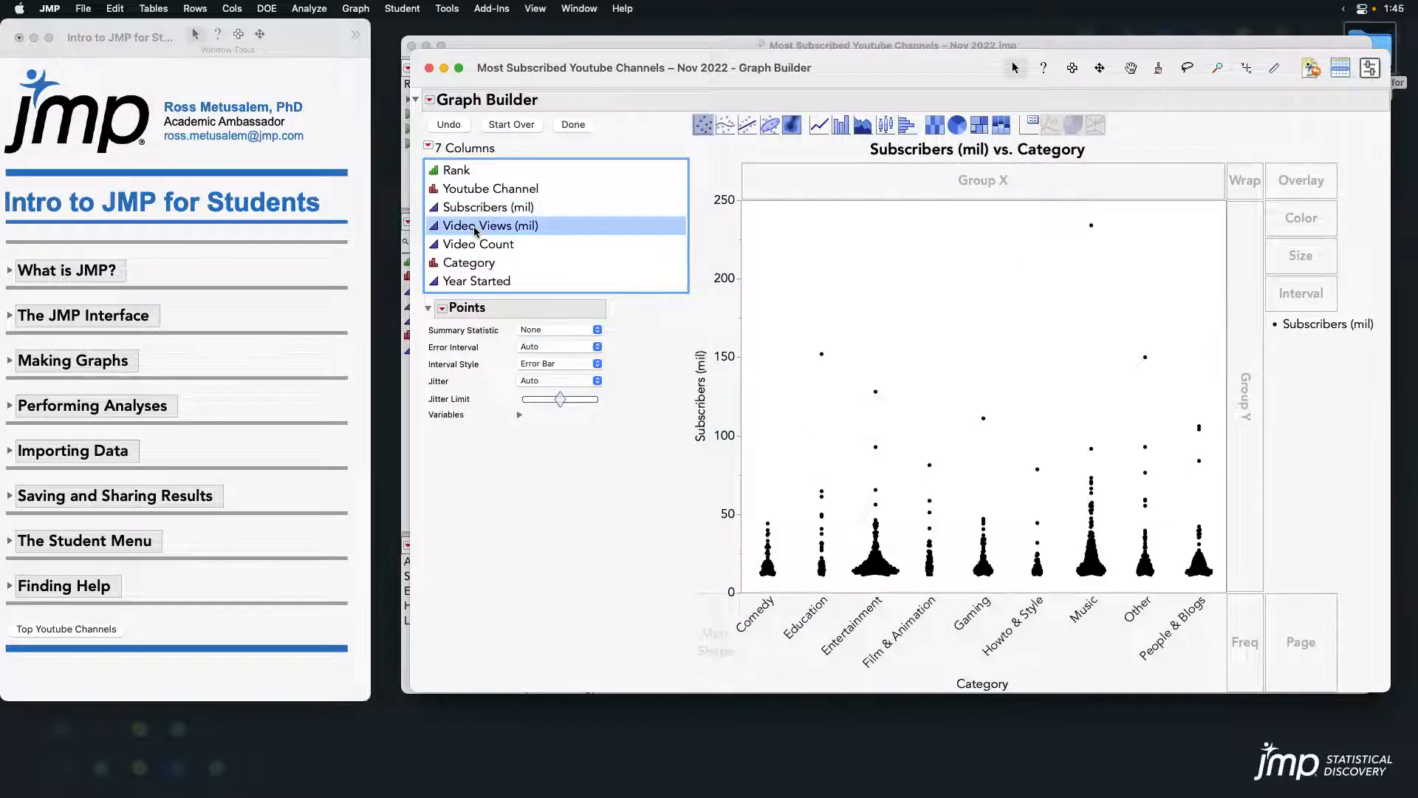
left_click_drag(477, 230, 720, 273)
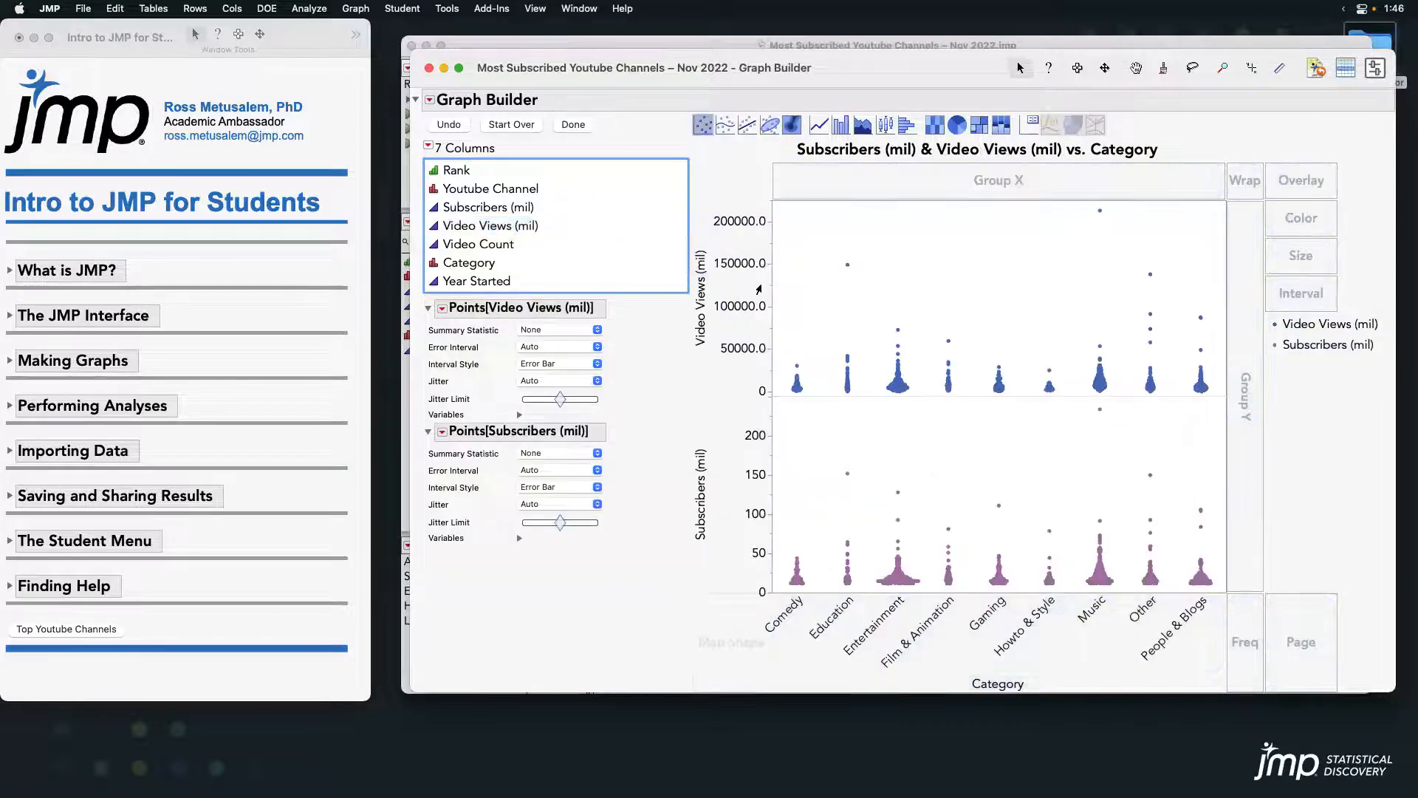
left_click_drag(607, 254, 875, 290)
left_click_drag(462, 266, 1297, 210)
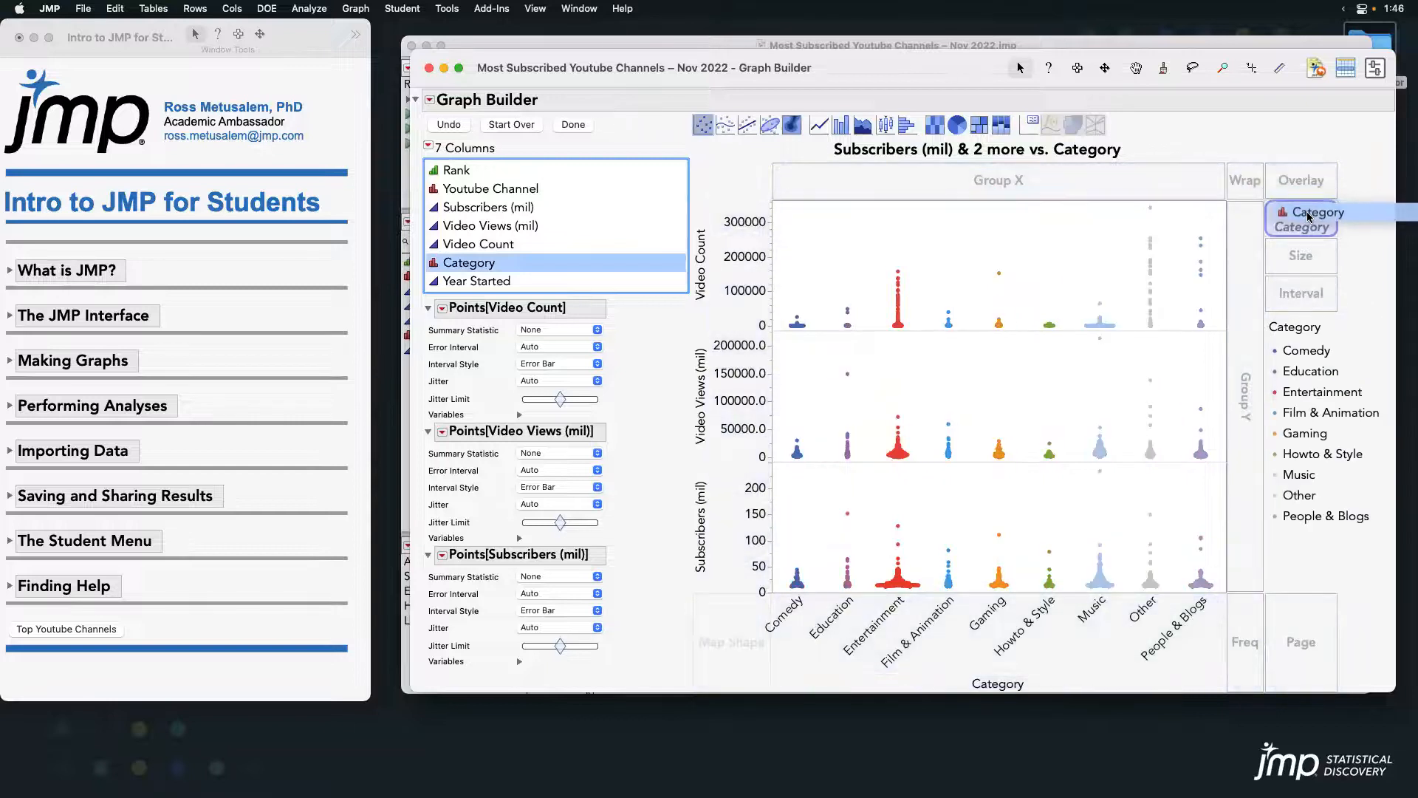
left_click(573, 126)
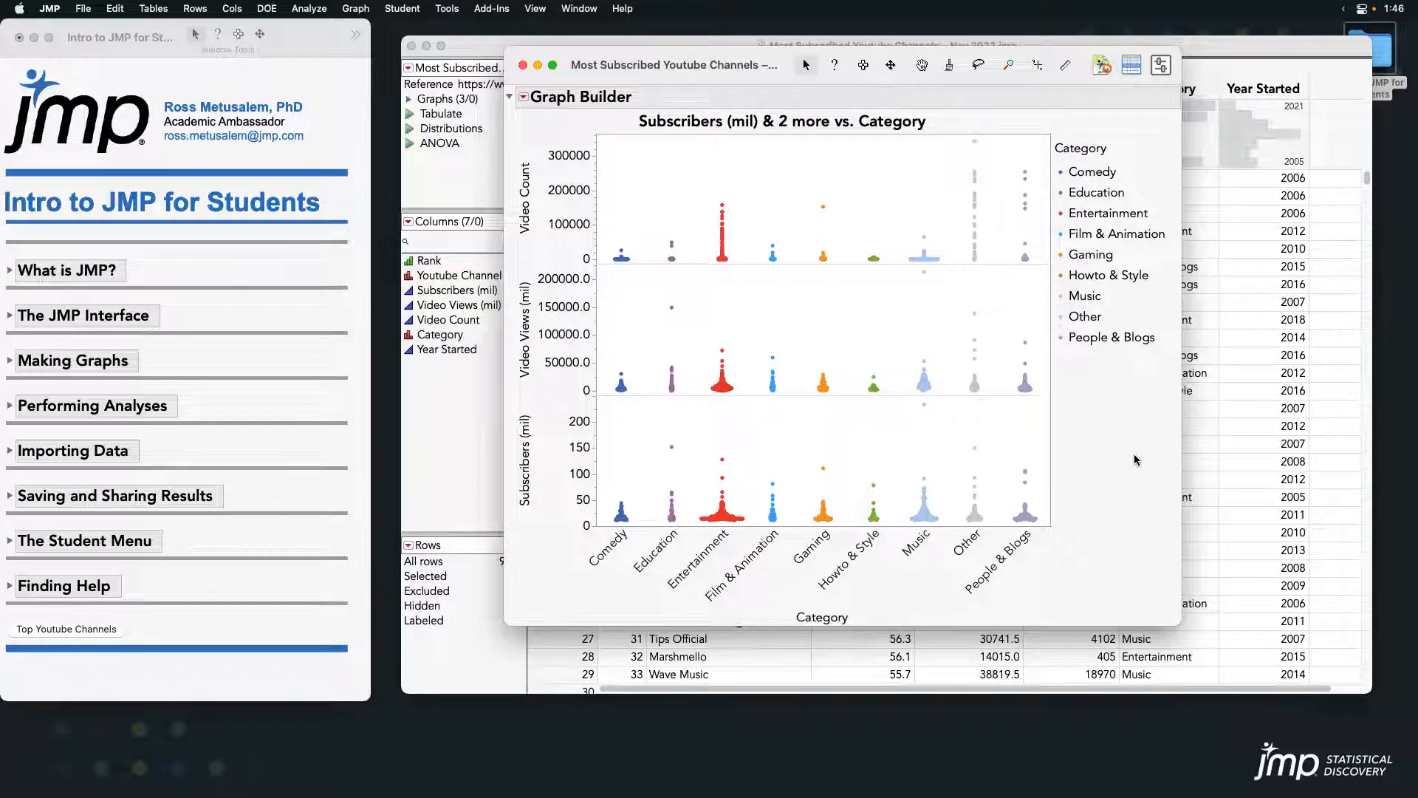
- Examine the file extension offered for saving the Graph Builder report, and leave without saving
left_click(84, 9)
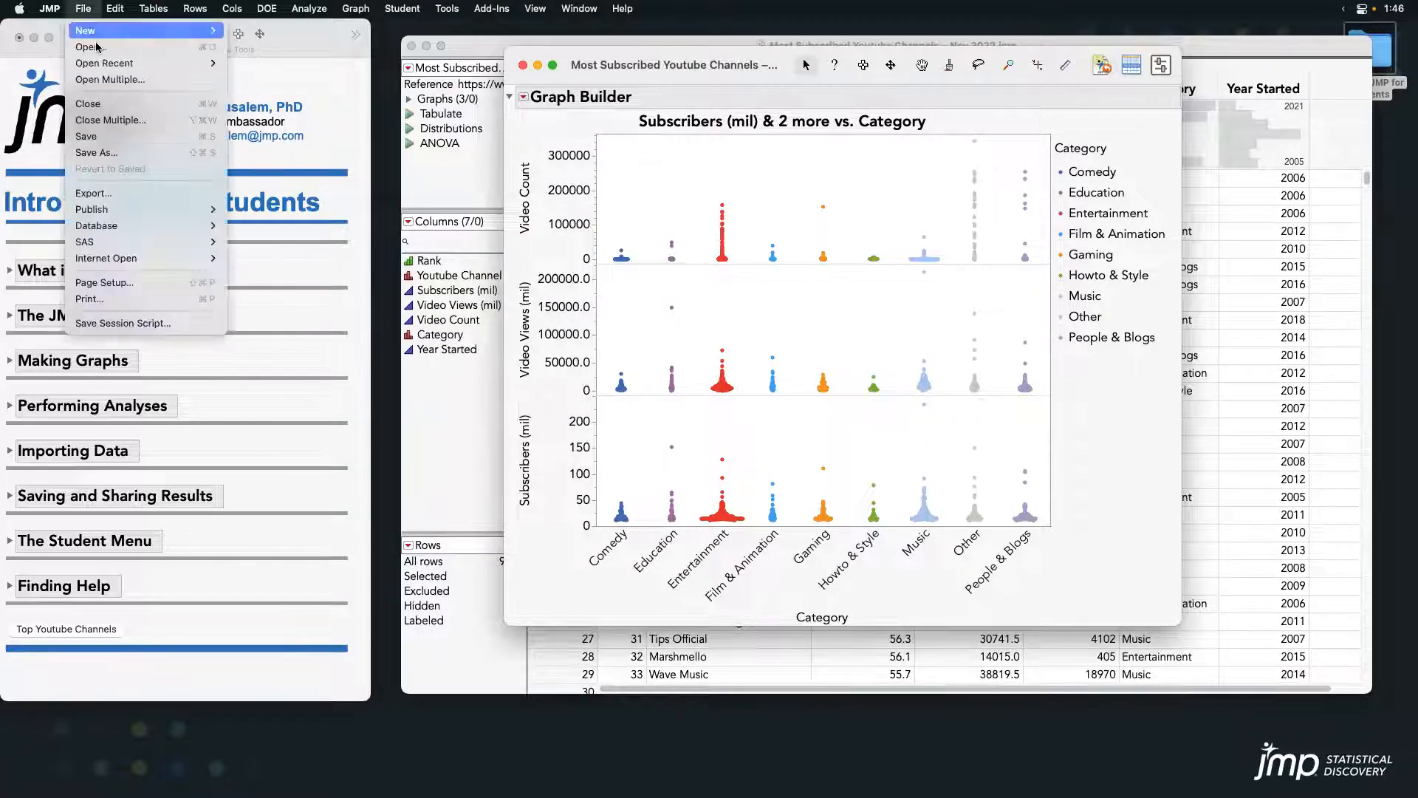
left_click(119, 142)
key("Right")
key("shift+Left")
key("shift+Left")
key("shift+Left")
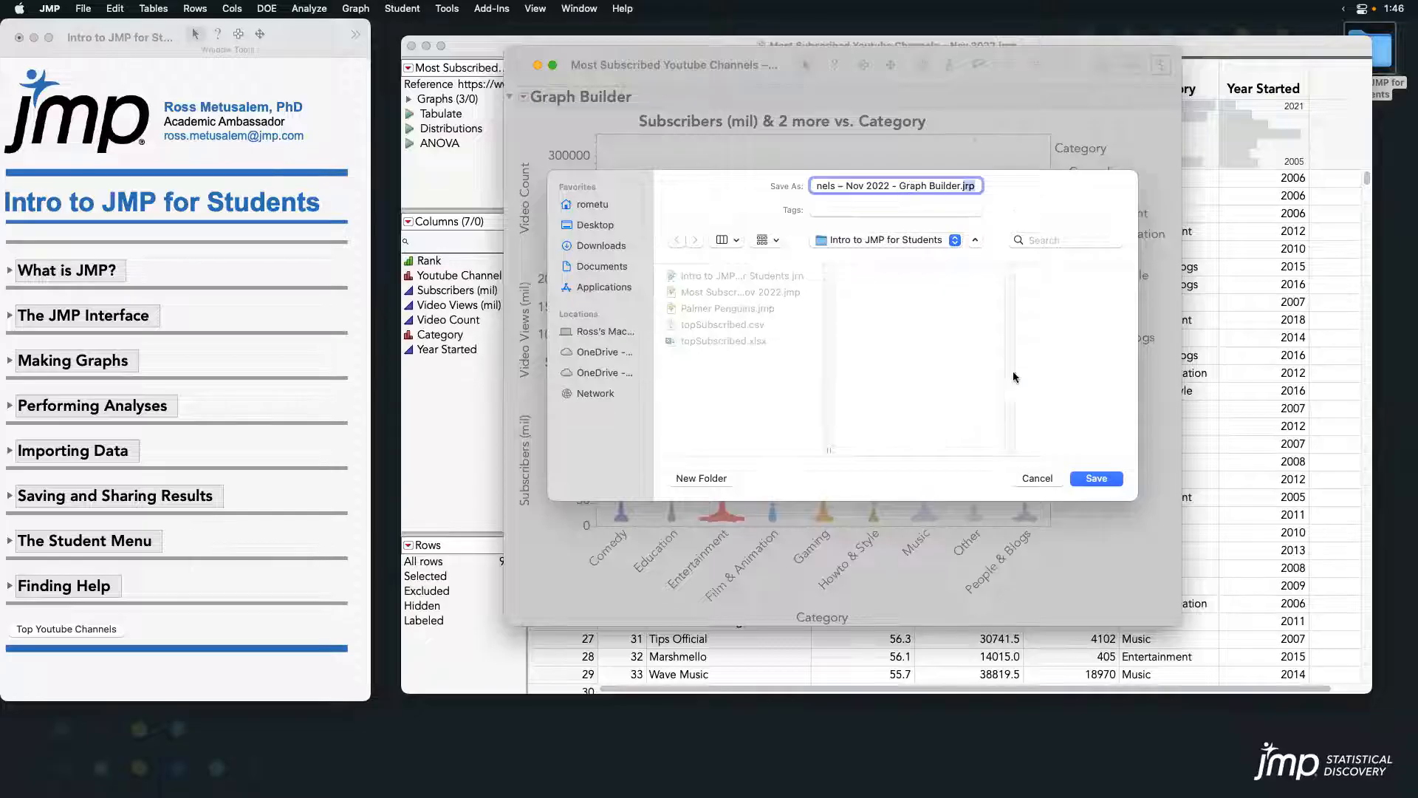
left_click(1034, 480)
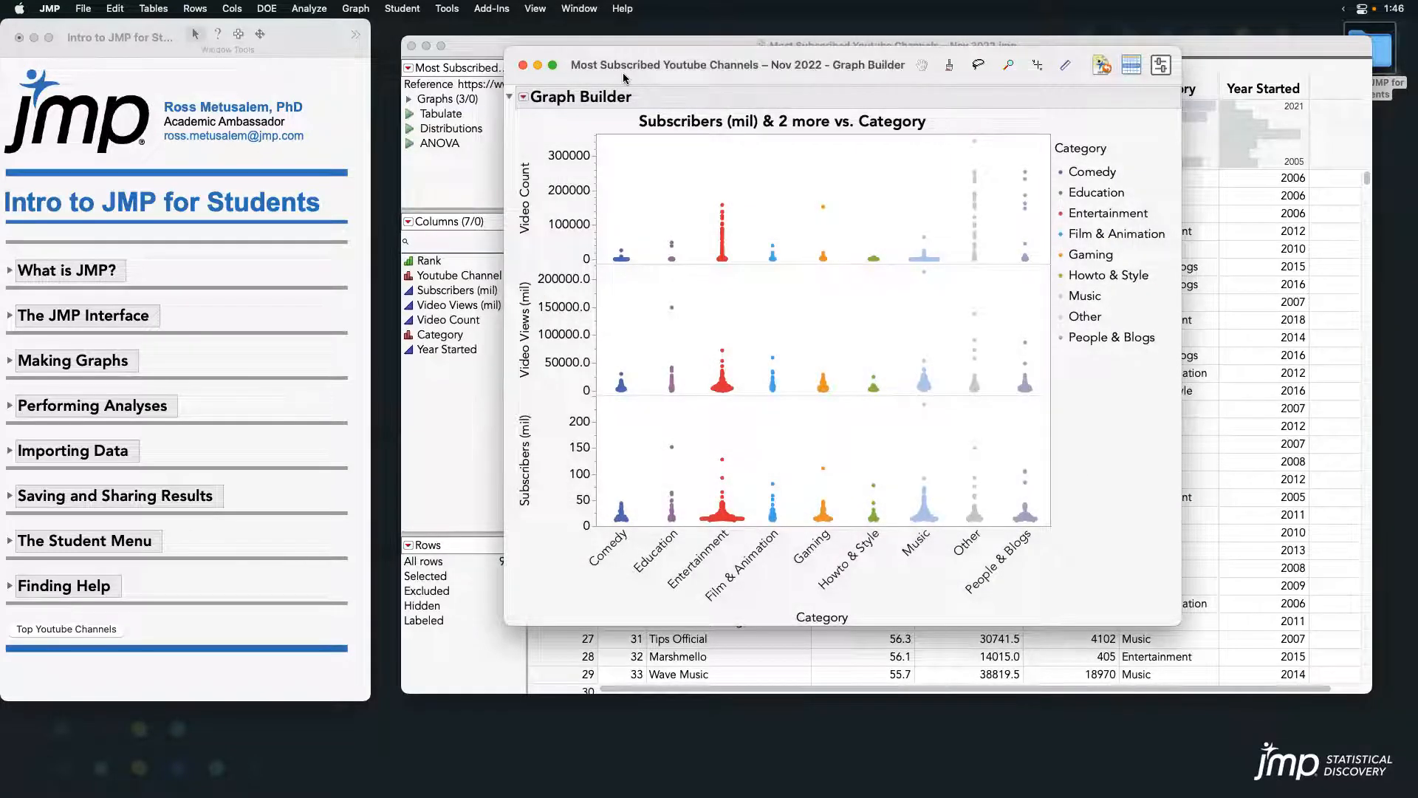
- Expand the journal's Saving and Sharing Results section and highlight the item on saving a reproducible analysis
left_click_drag(623, 72, 653, 74)
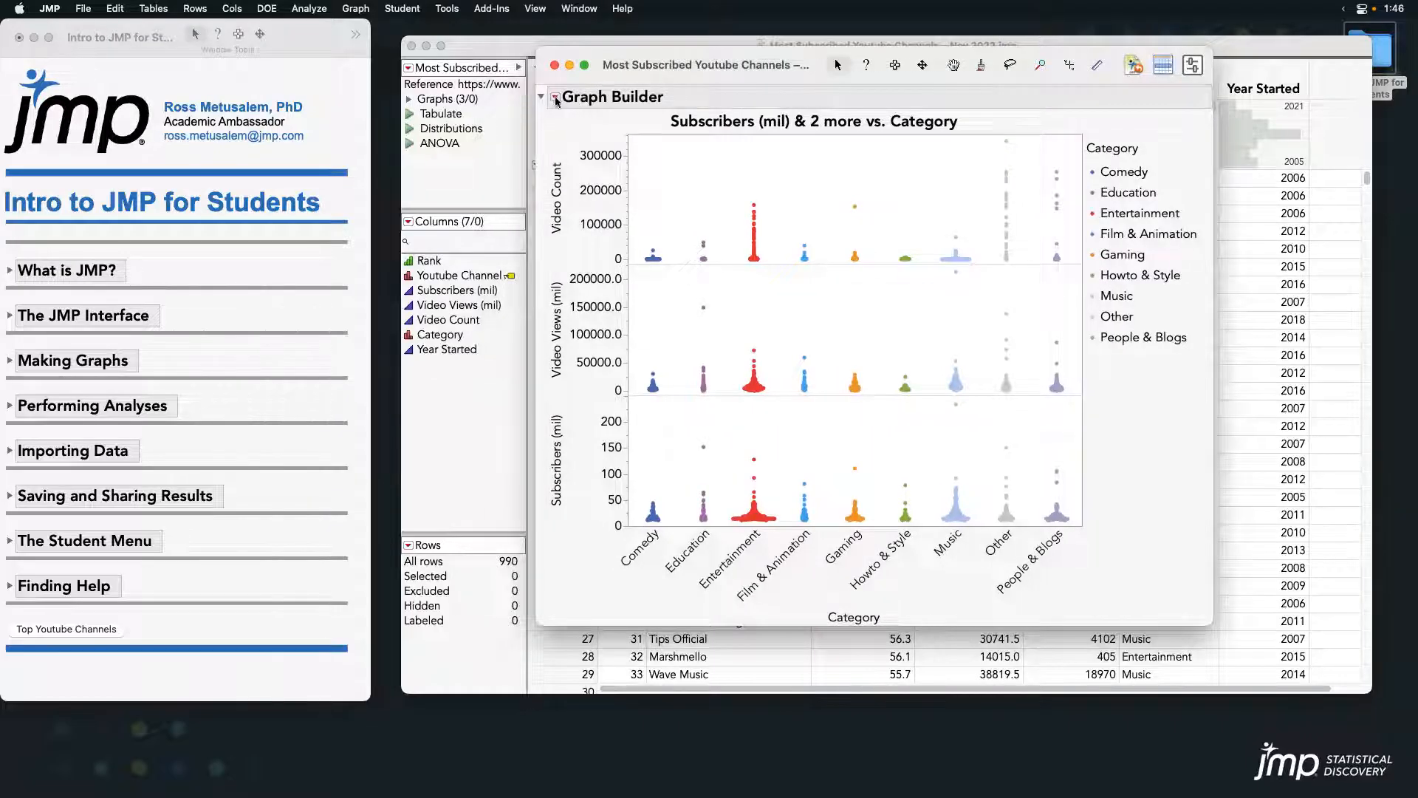
left_click(10, 500)
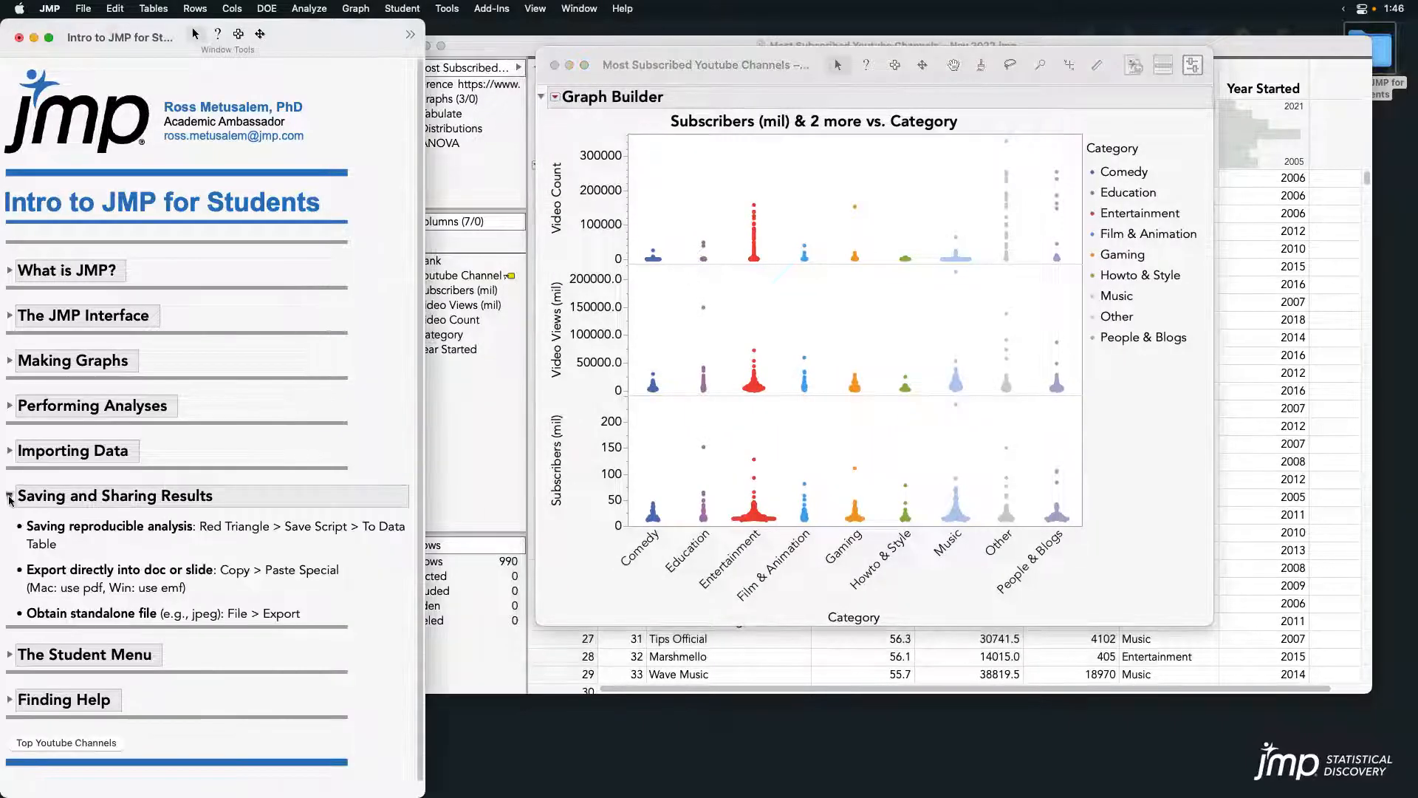
left_click(243, 537)
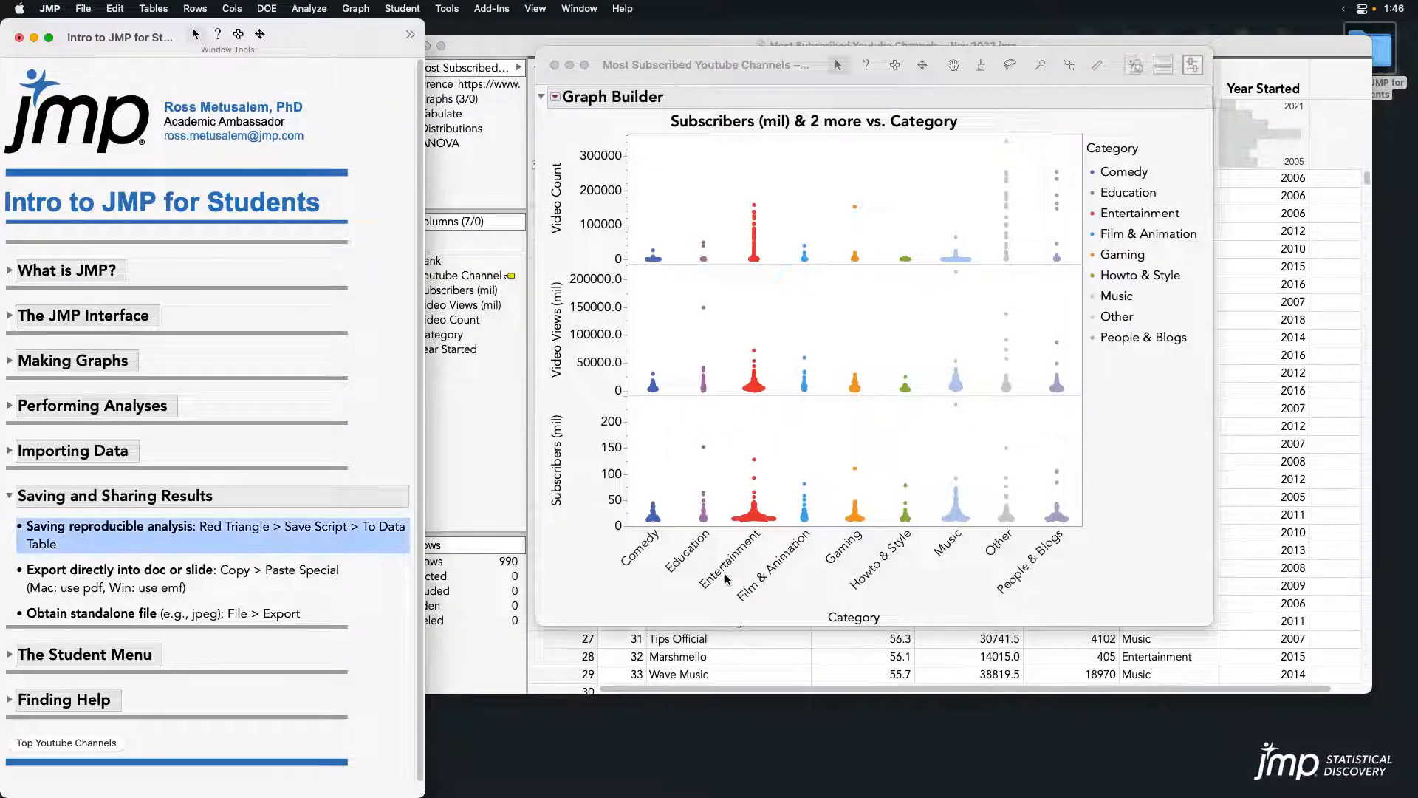
- Save the Graph Builder script to the data table under the name TEST
left_click(714, 72)
left_click(554, 97)
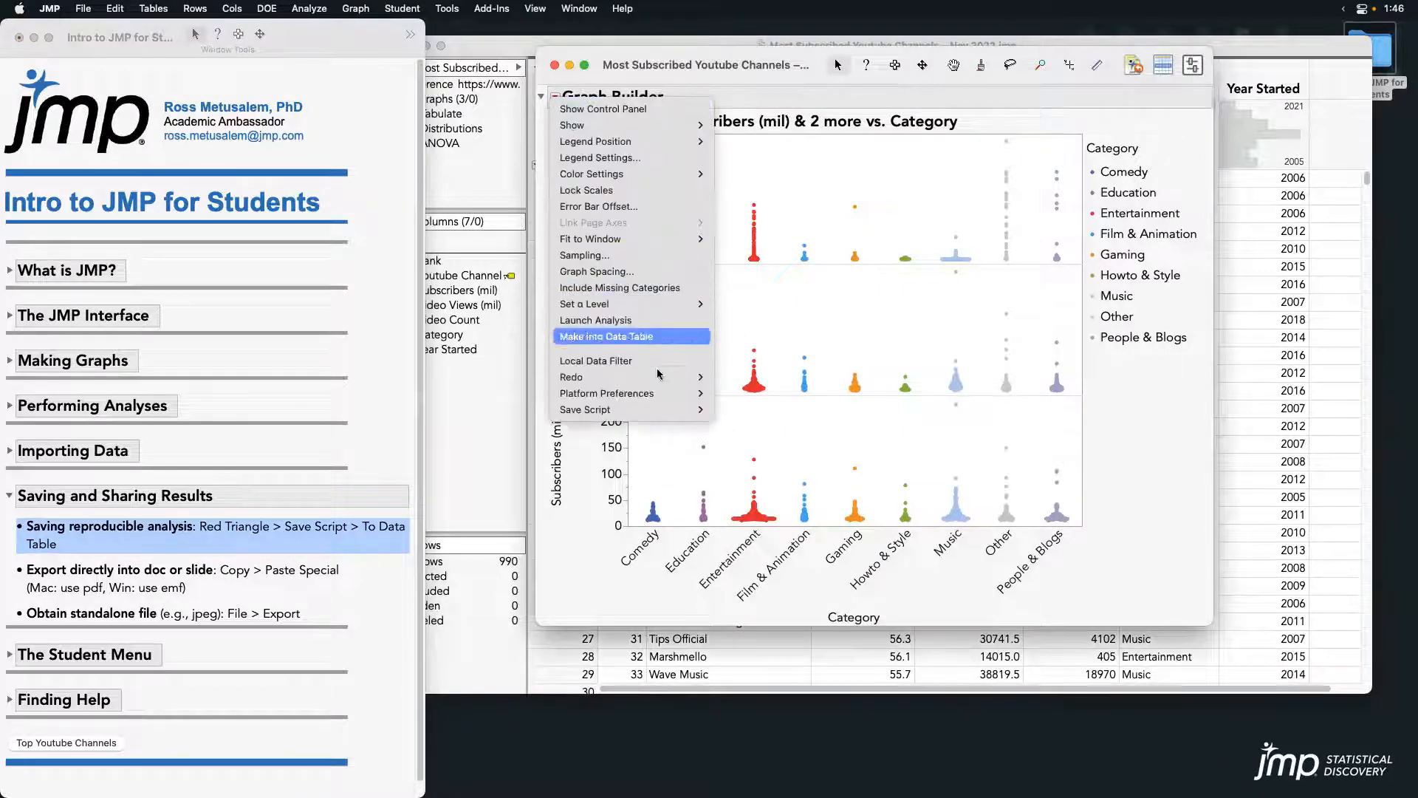
mouse_move(677, 418)
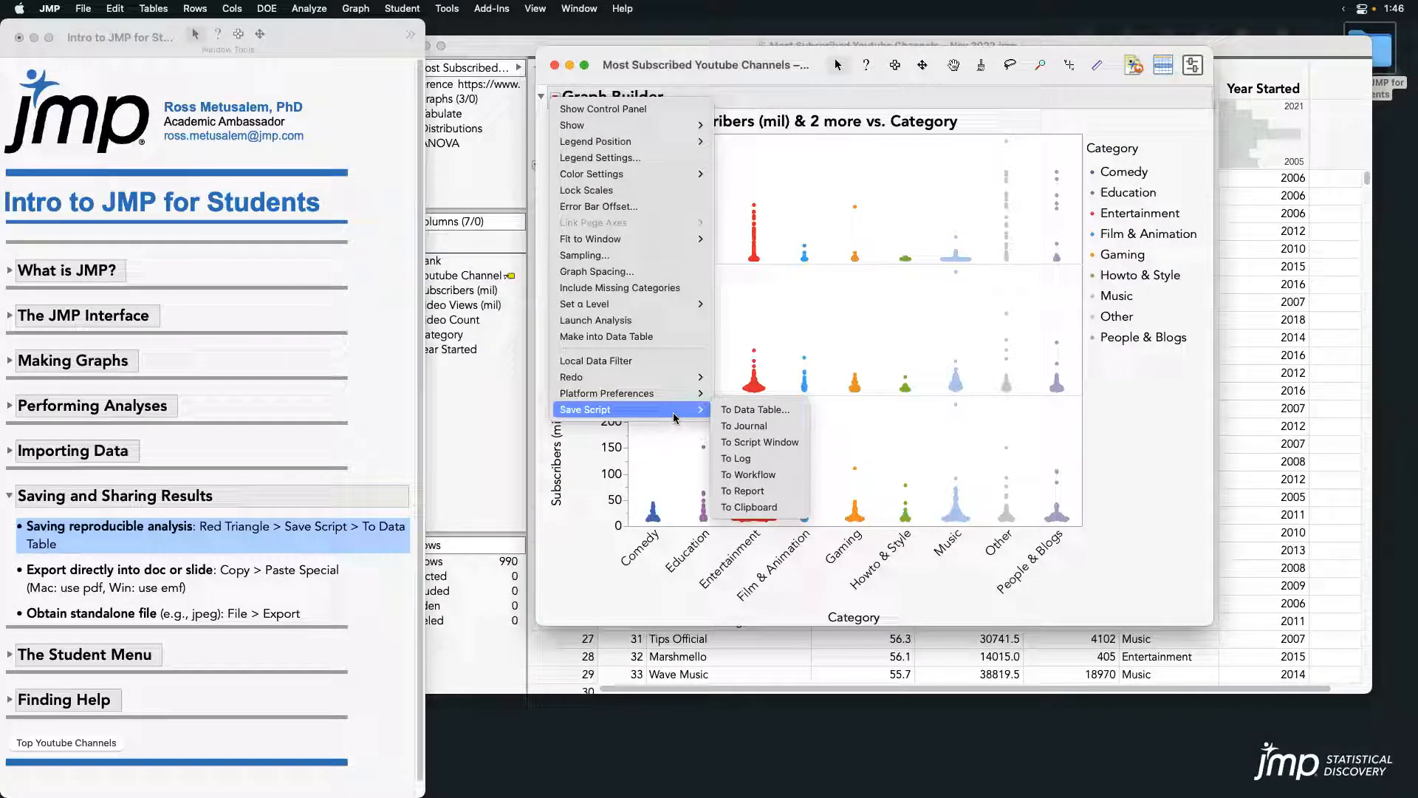
left_click(753, 410)
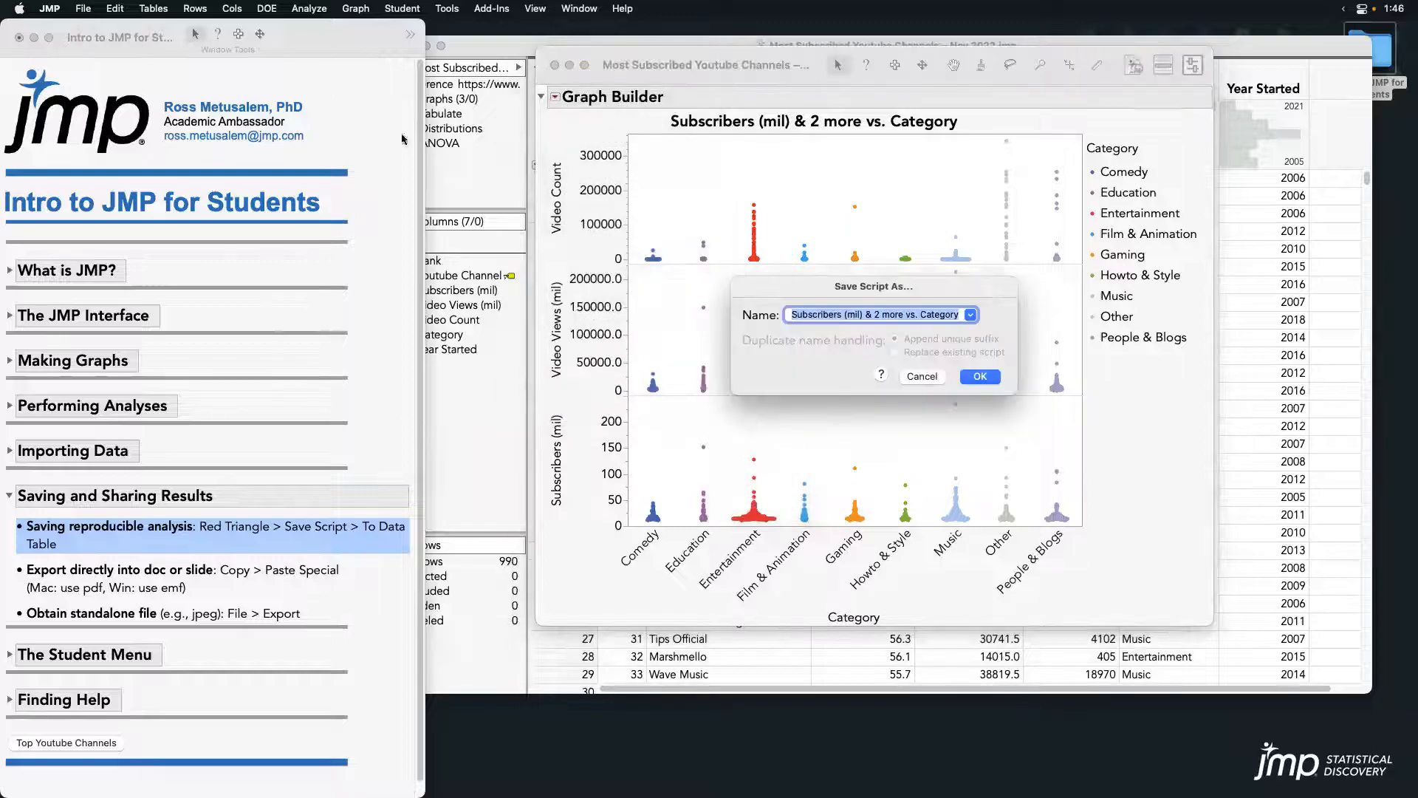
type("TEST")
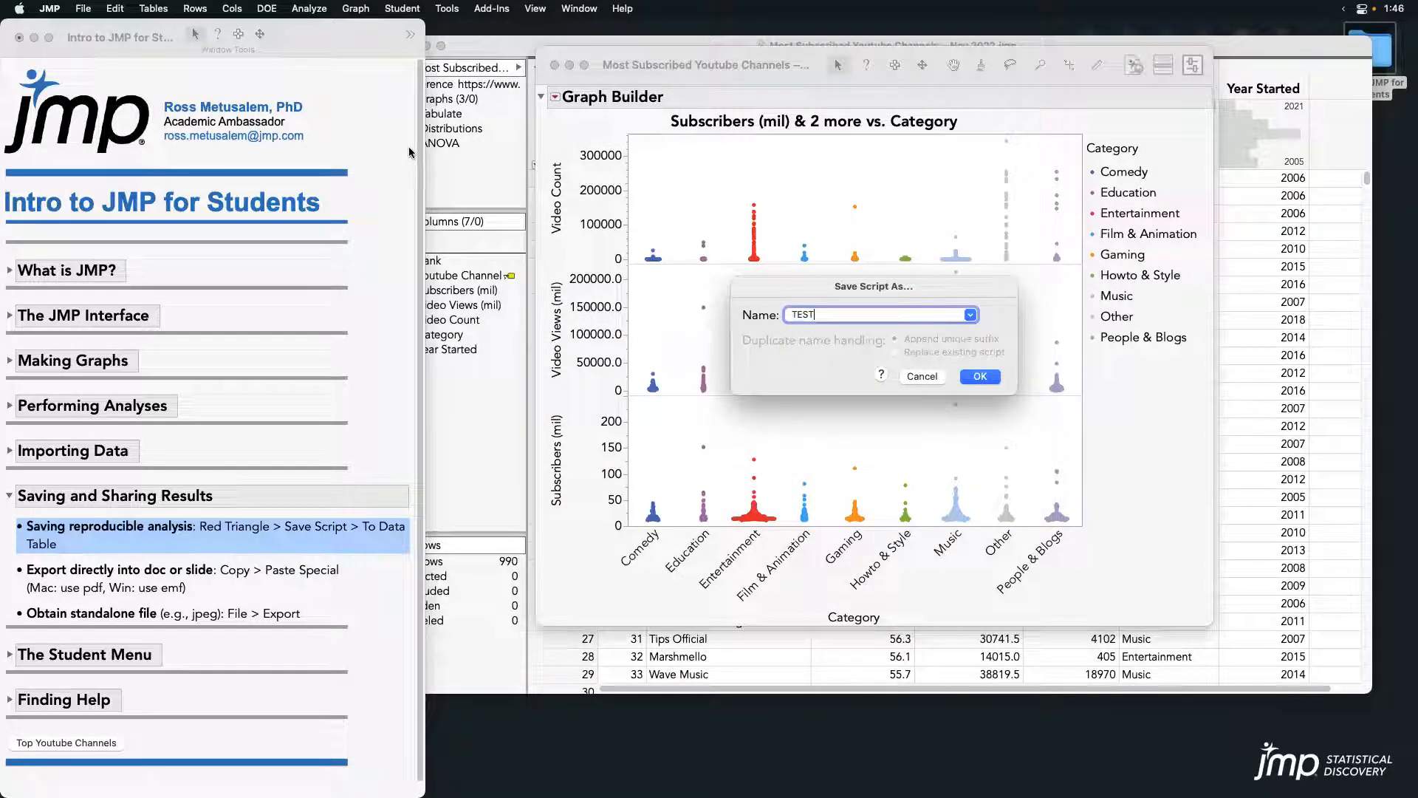
left_click_drag(412, 52, 539, 229)
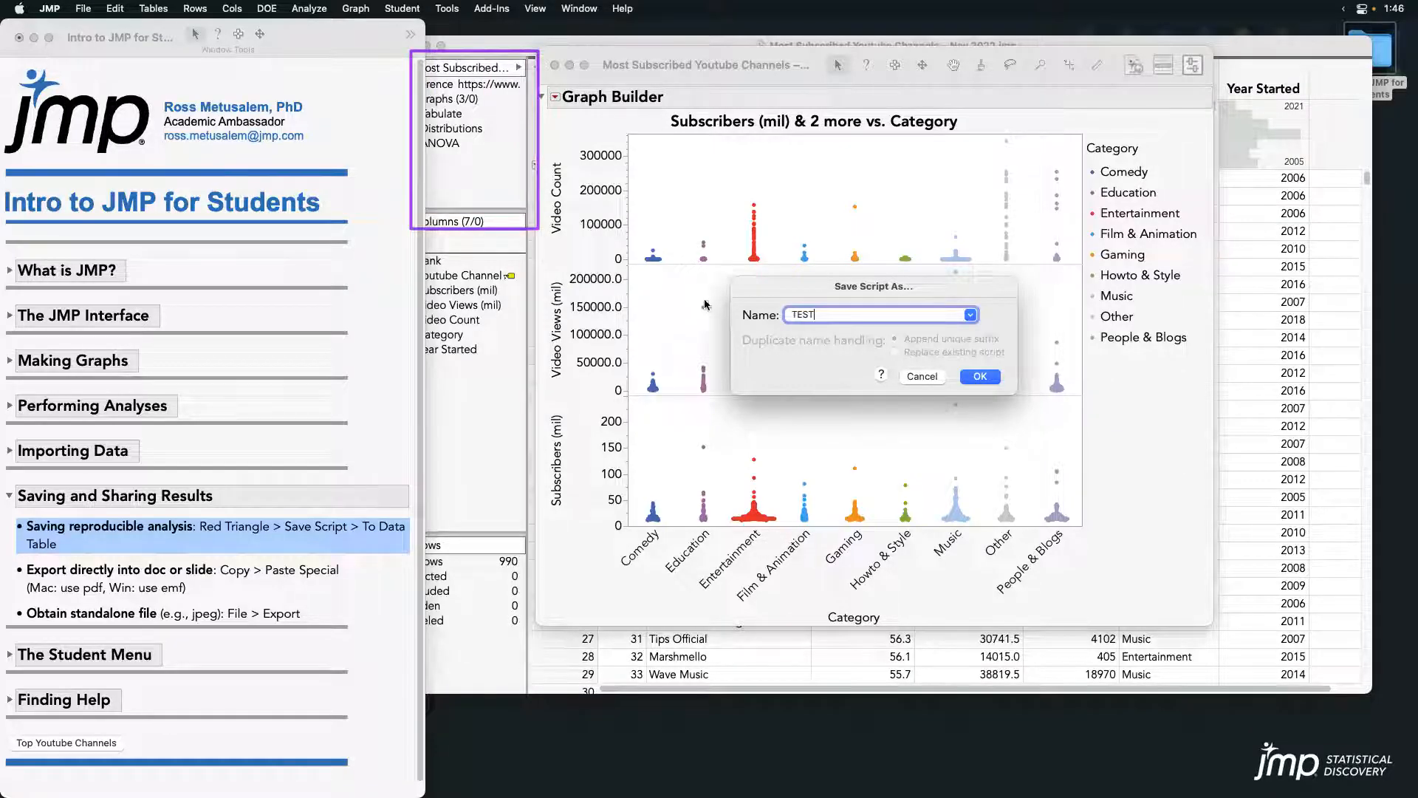
left_click(980, 377)
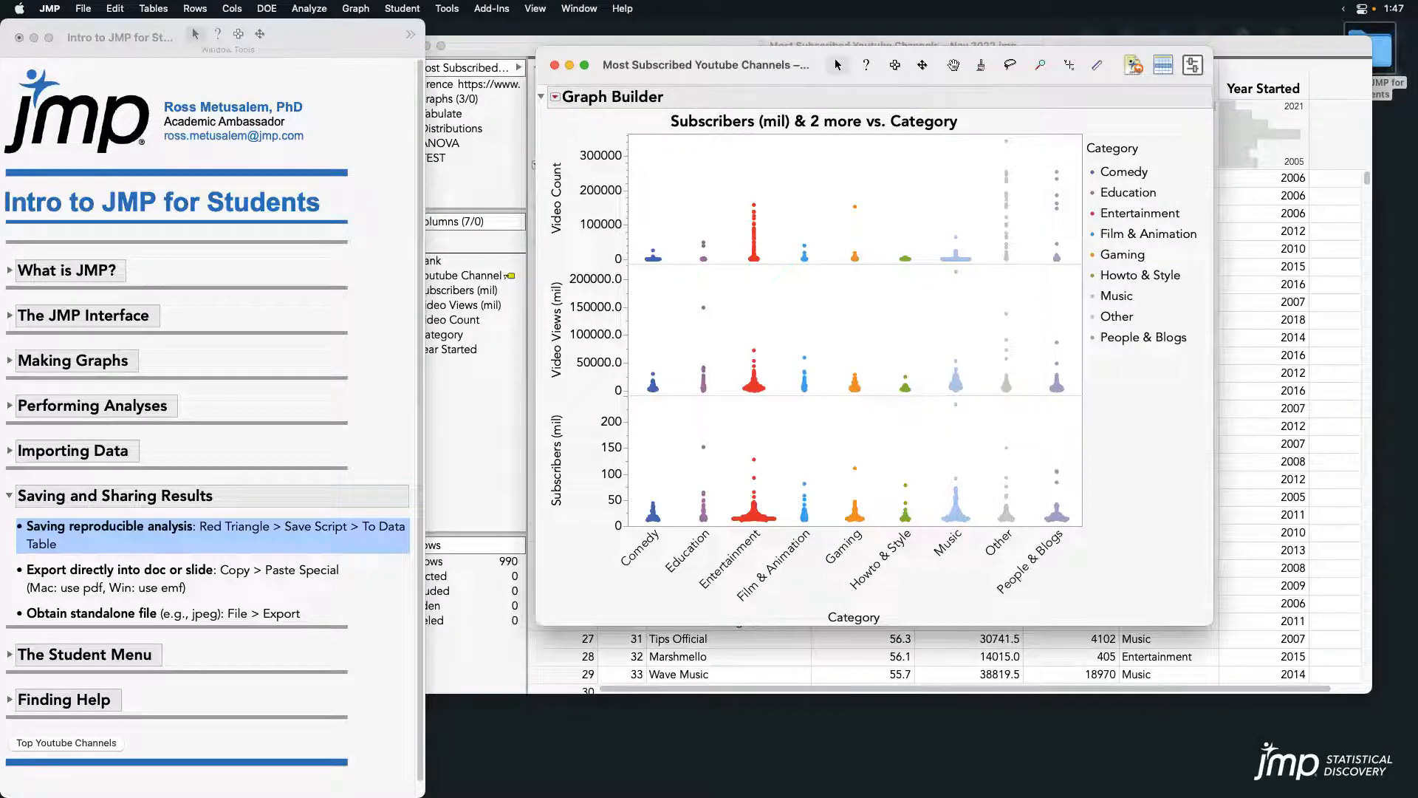
- Inspect the Graph Builder code of the table's TEST script and close it without changes
left_click(535, 123)
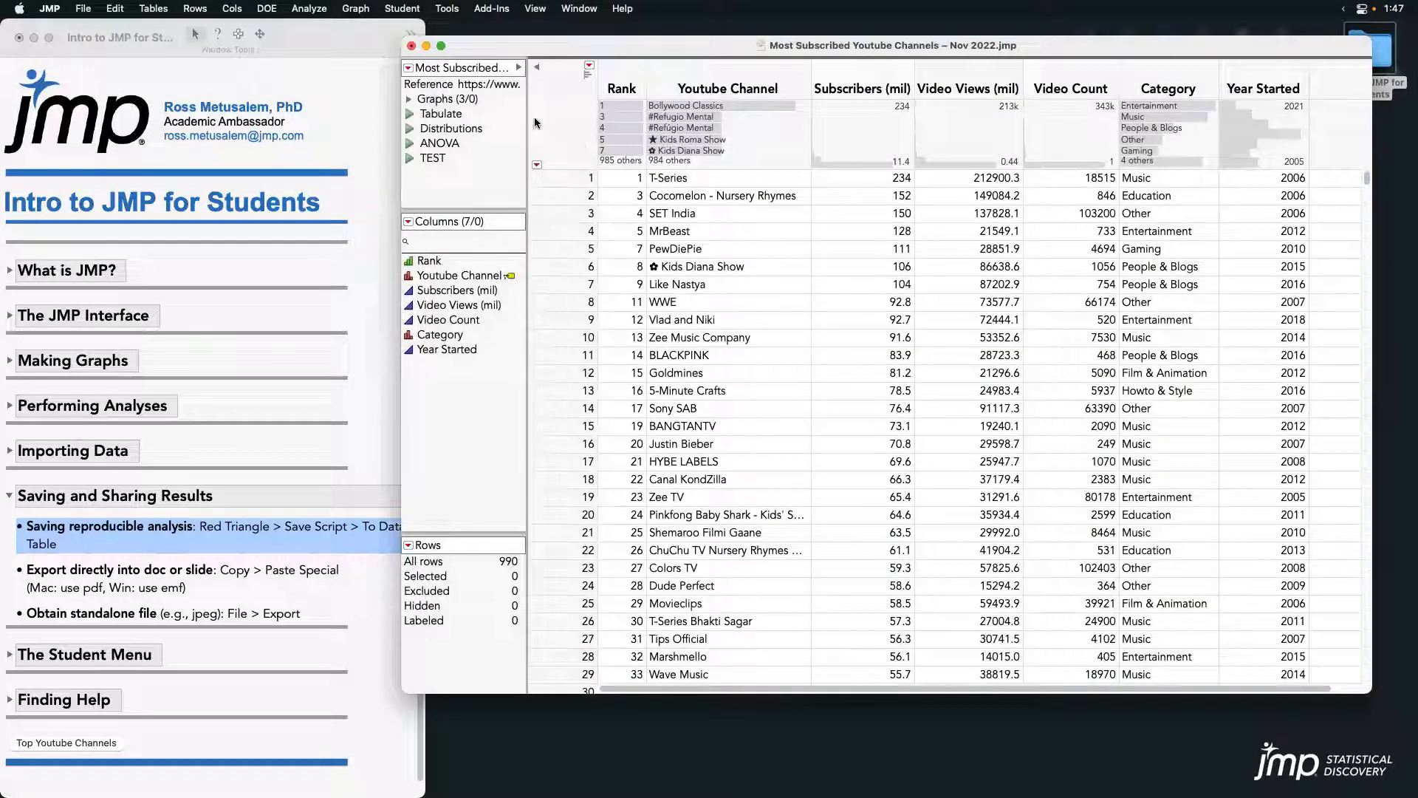
right_click(437, 160)
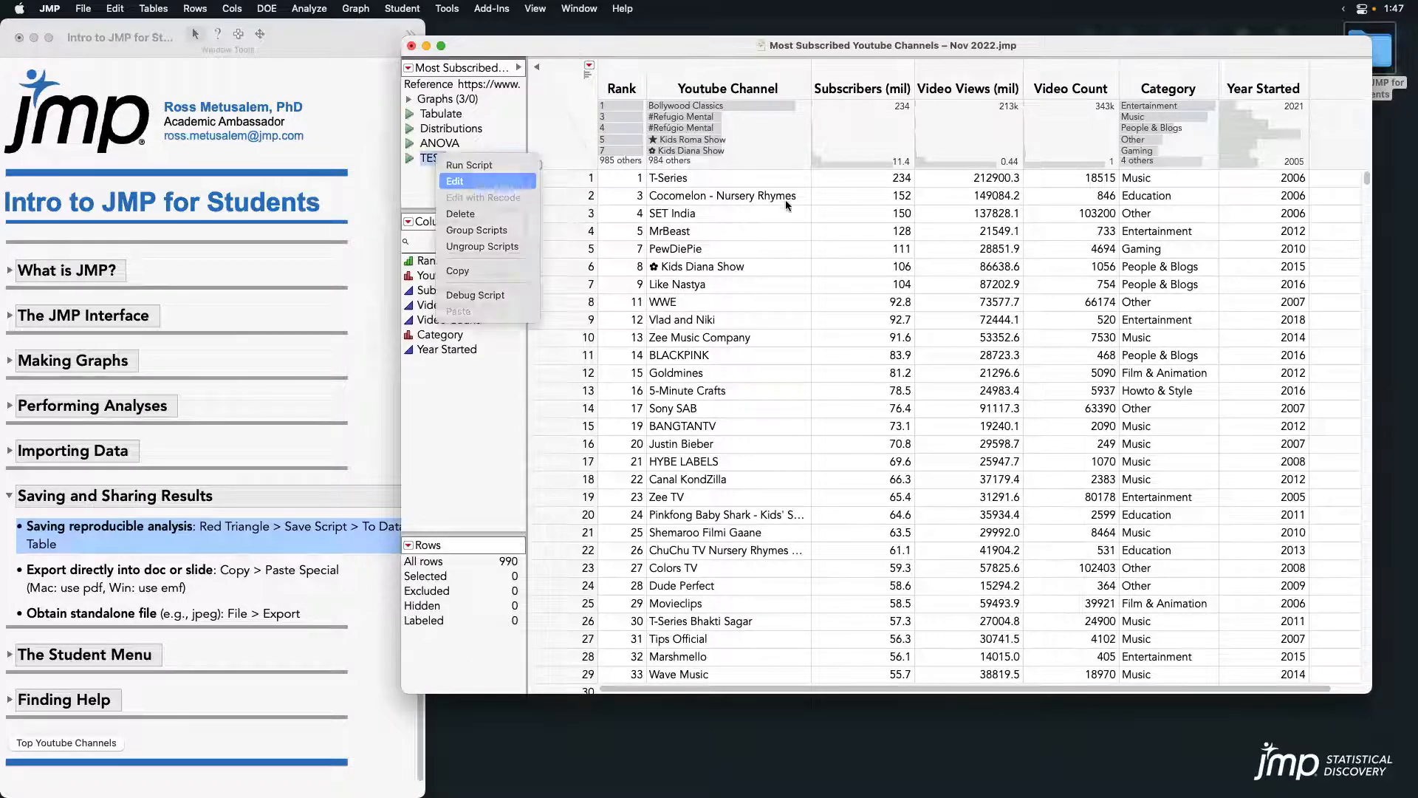
left_click(465, 177)
left_click_drag(1020, 522, 1224, 607)
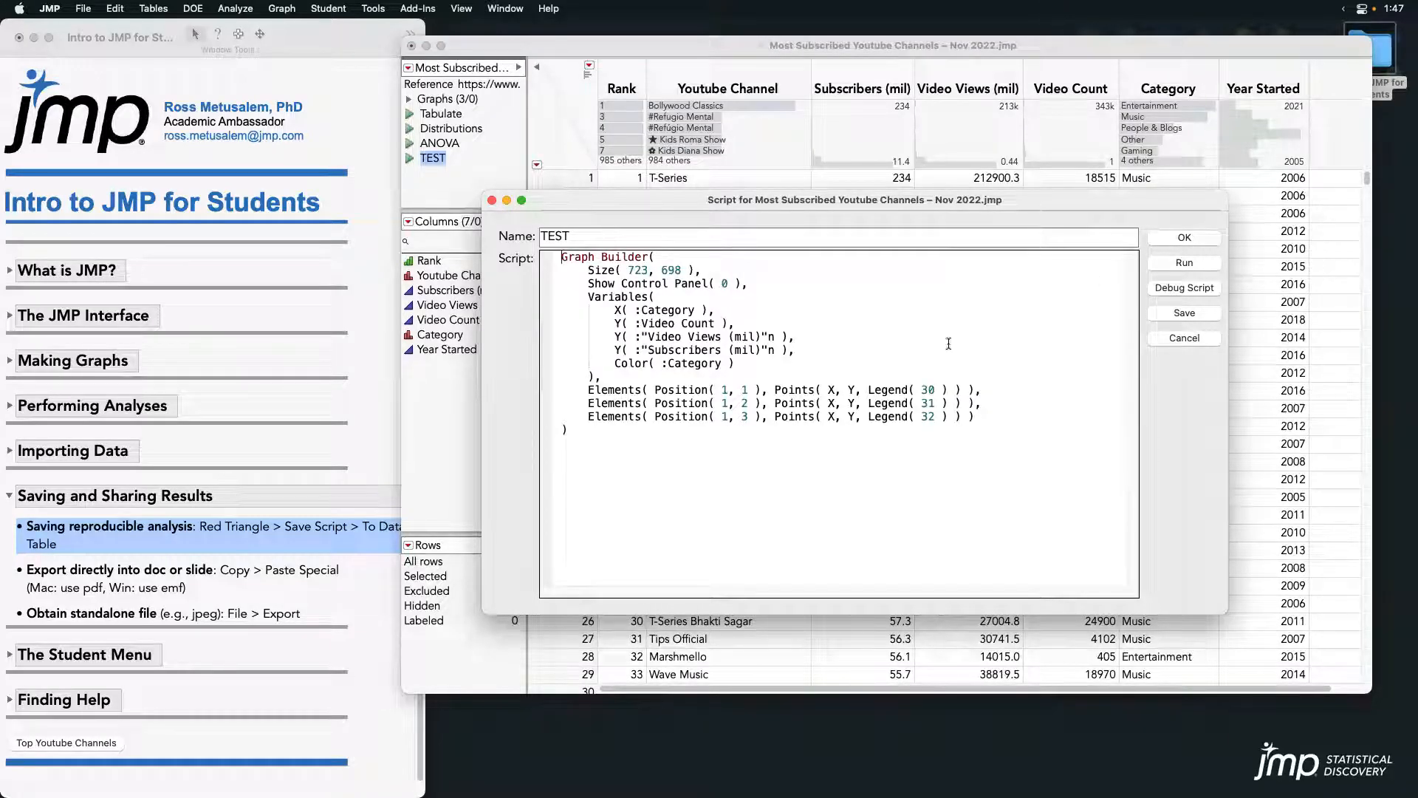
left_click(1191, 340)
- Run the TEST script to recreate the graph, review the result, and close the graph window
left_click(409, 158)
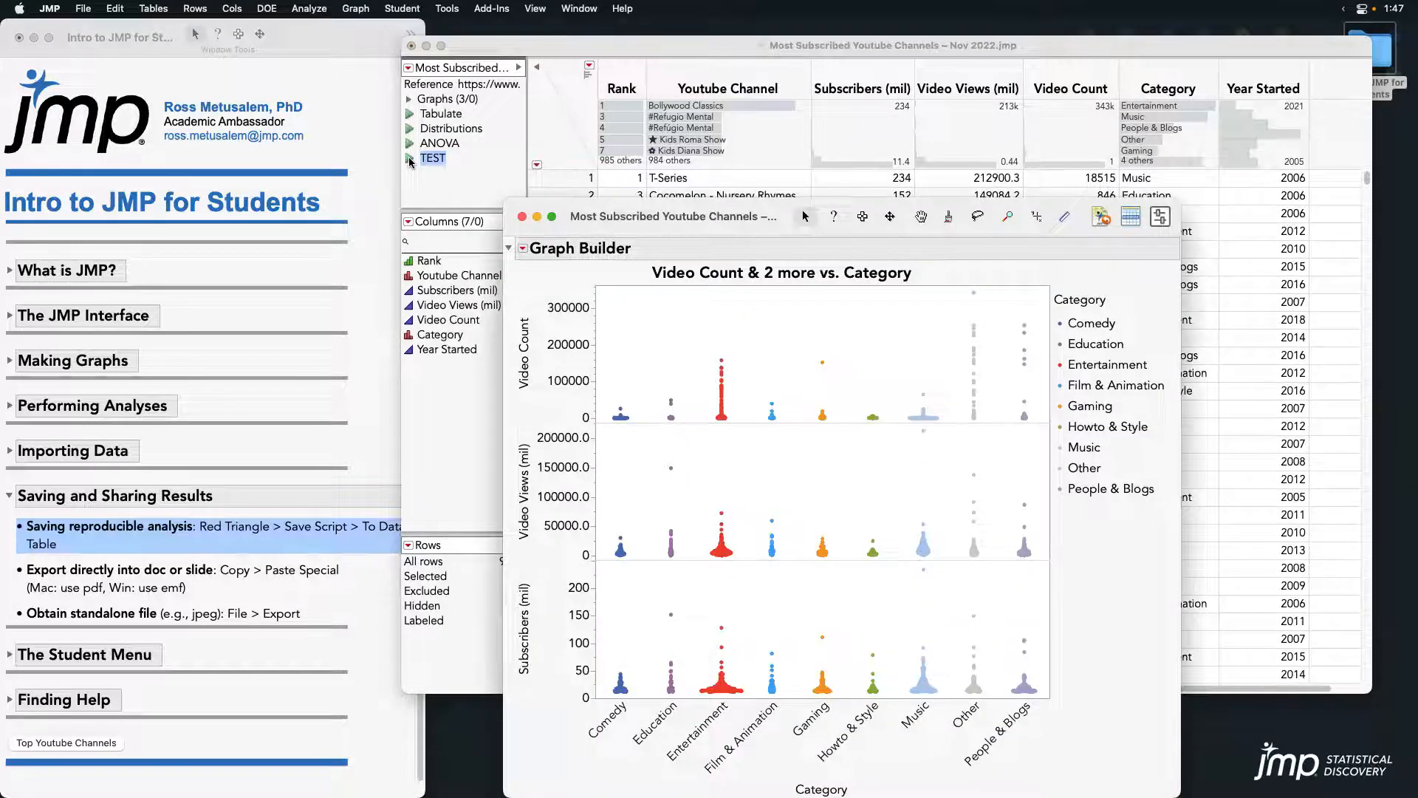
left_click_drag(674, 221, 662, 75)
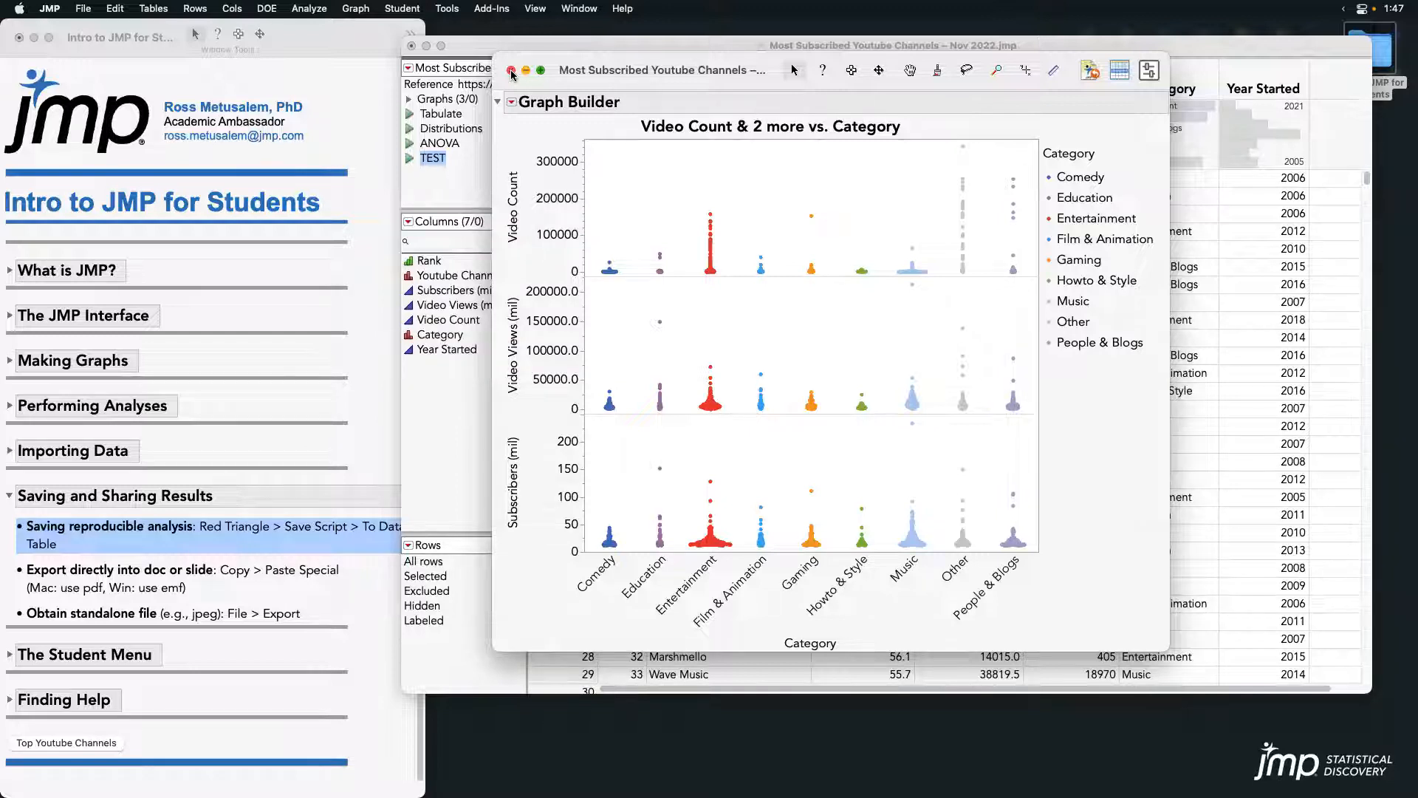
left_click(511, 70)
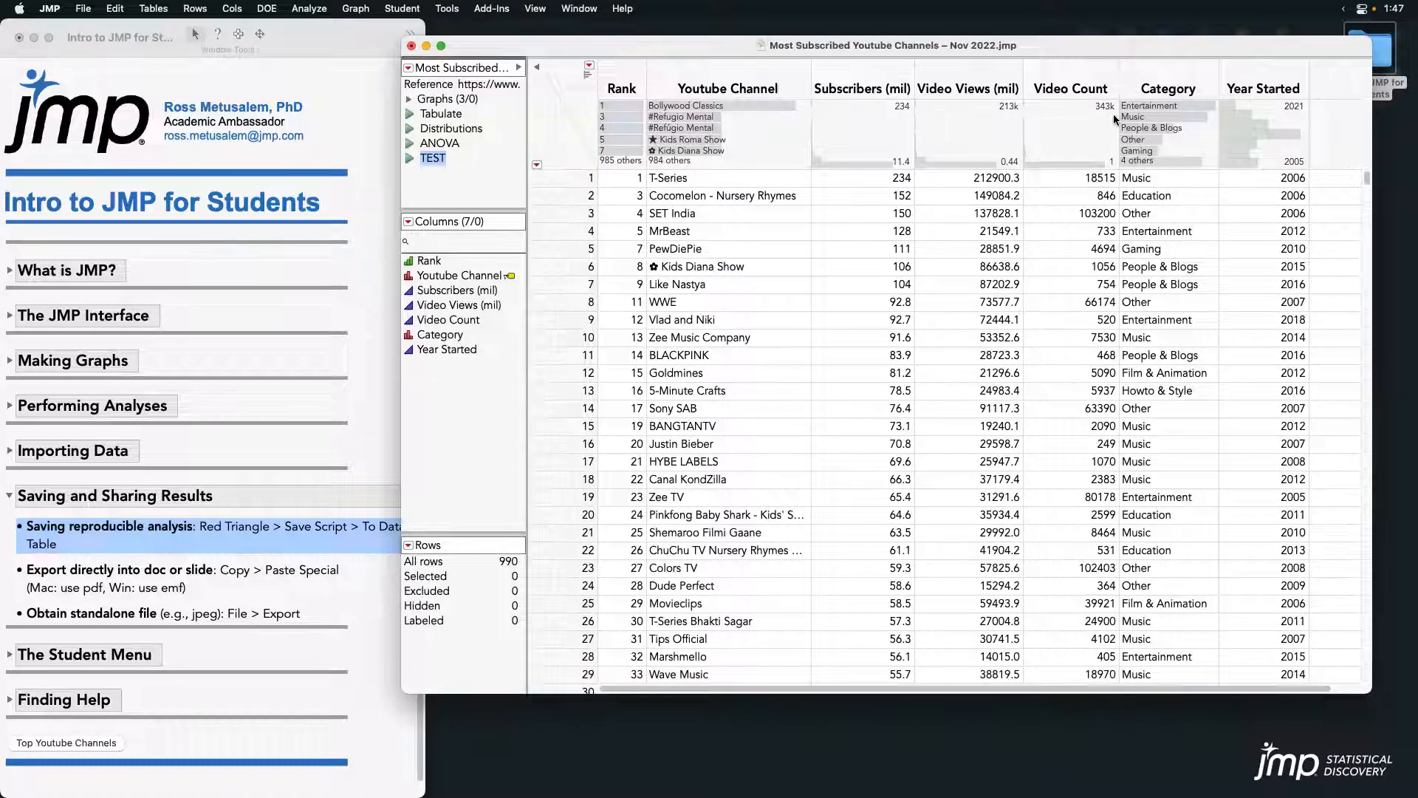
- Select all rows in the Entertainment category, and hide and exclude them
left_click(1176, 105)
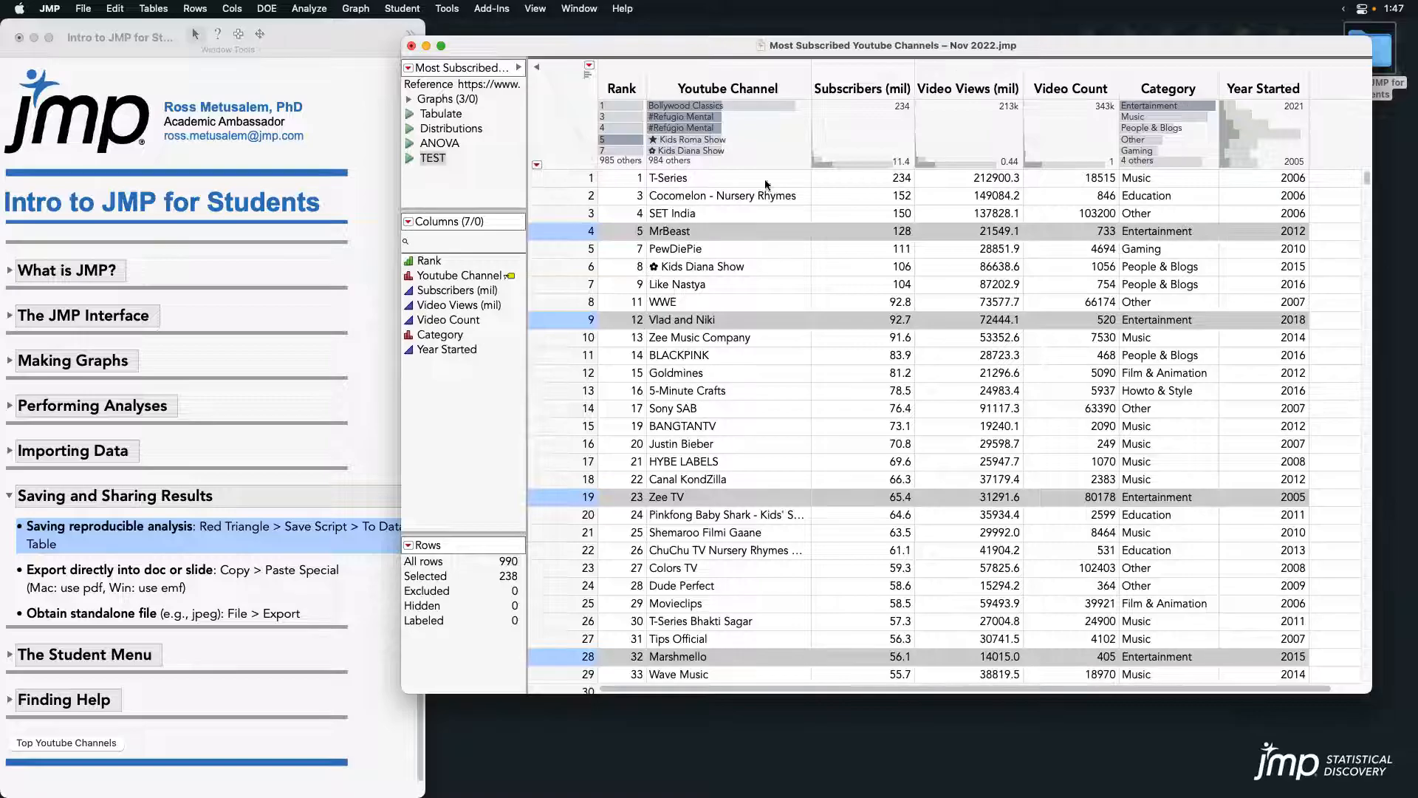
right_click(555, 229)
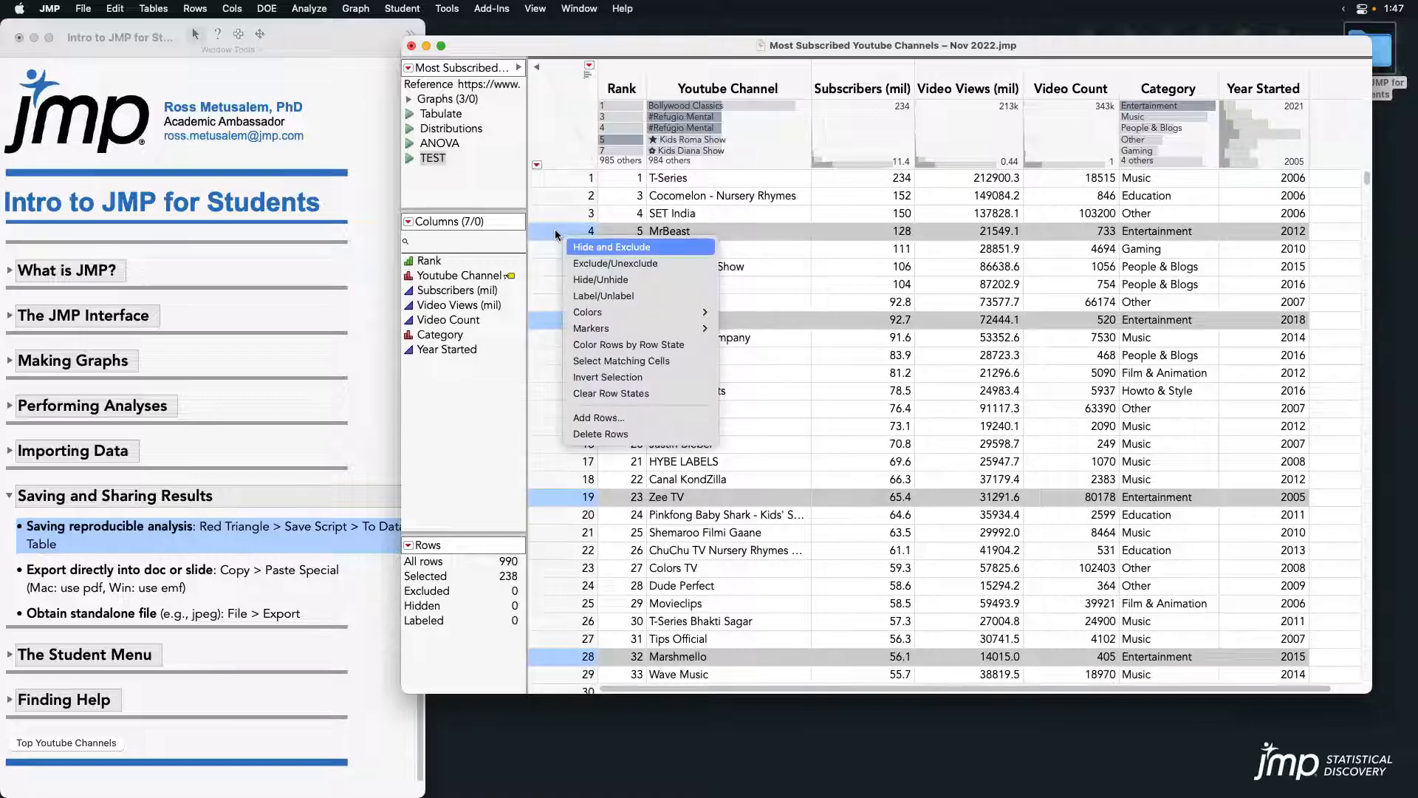
left_click(653, 245)
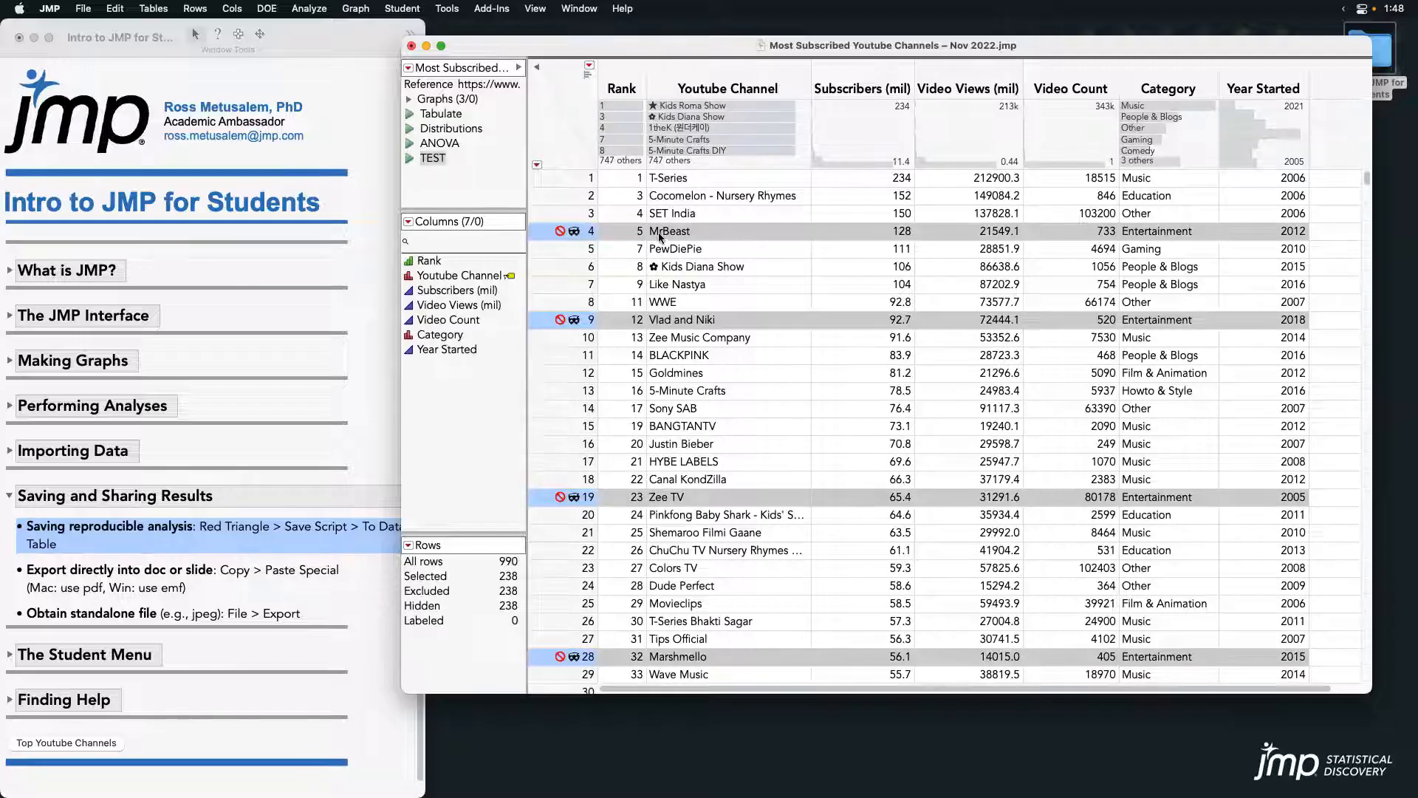
- Rerun the TEST script to rebuild the graph without the Entertainment rows, and clear the row selection
left_click(431, 184)
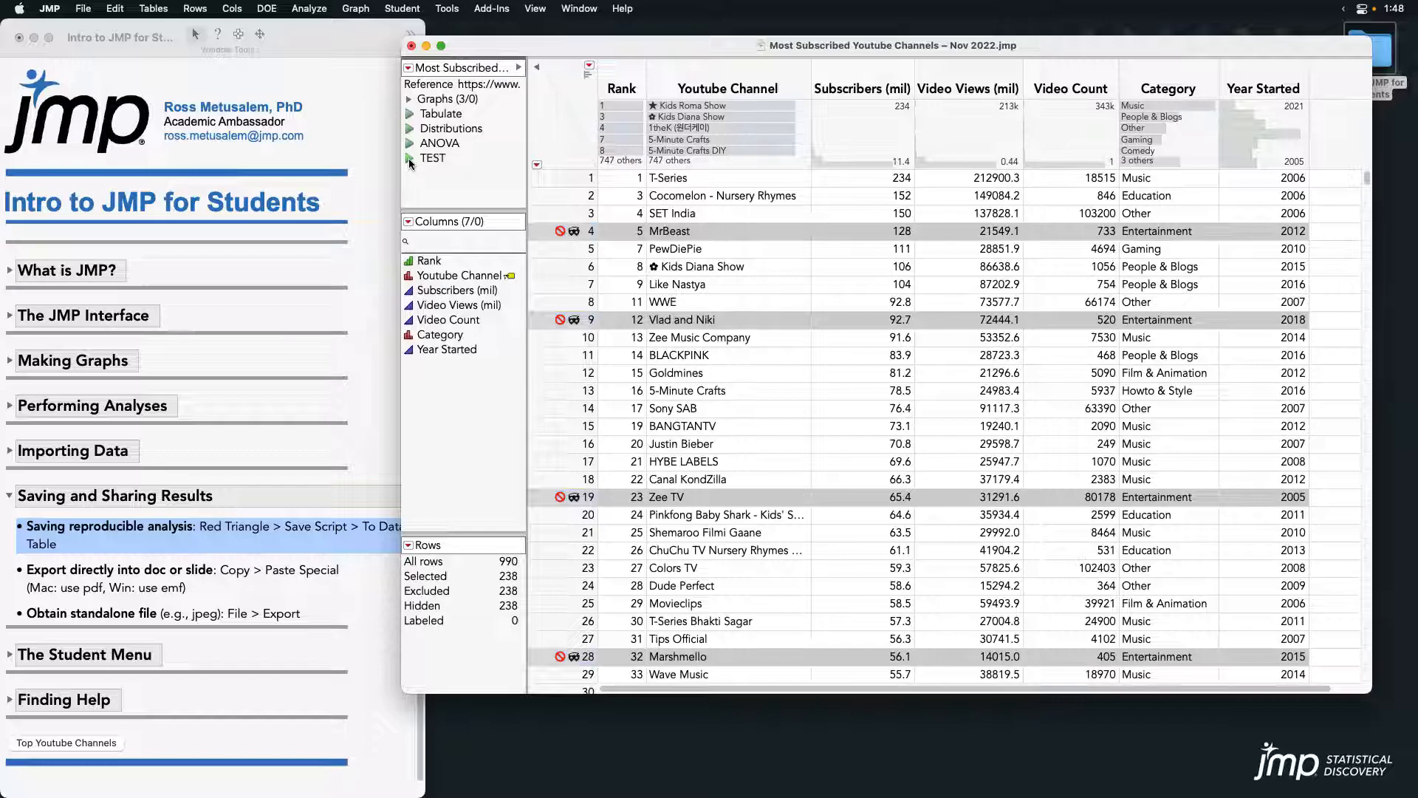
left_click(410, 159)
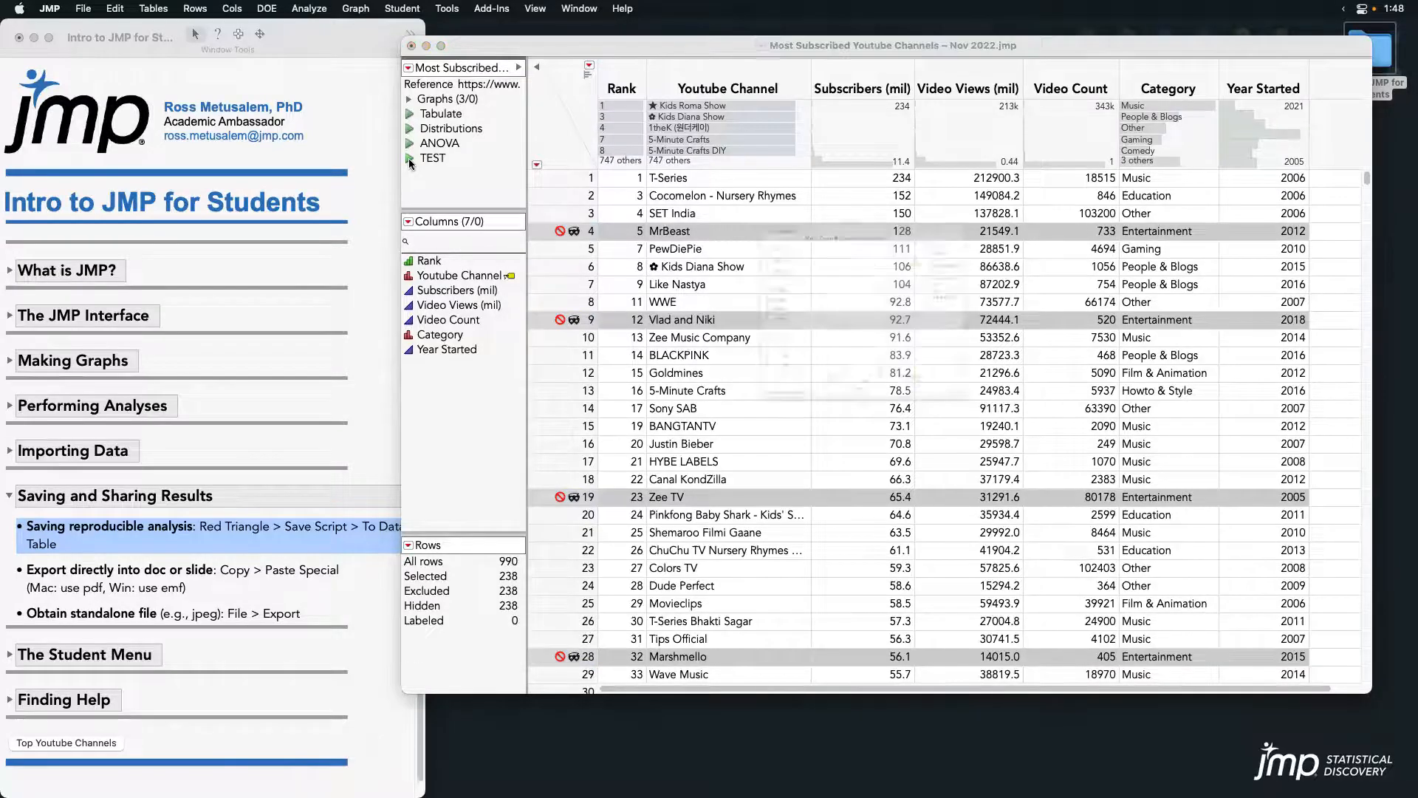
left_click(884, 179)
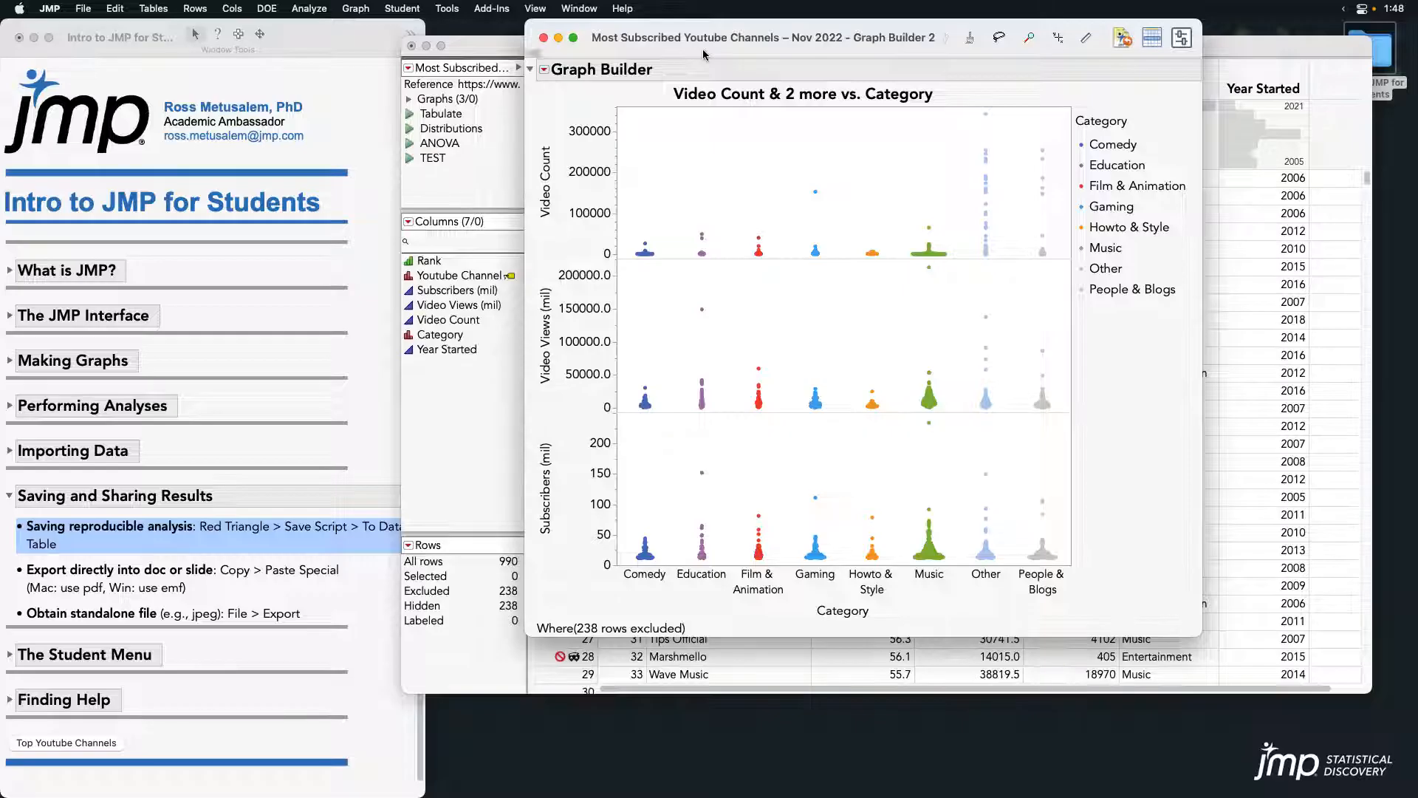
- Review the Save Script option of the rebuilt Video Count & 2 more vs. Category graph, and close that graph window
left_click(545, 70)
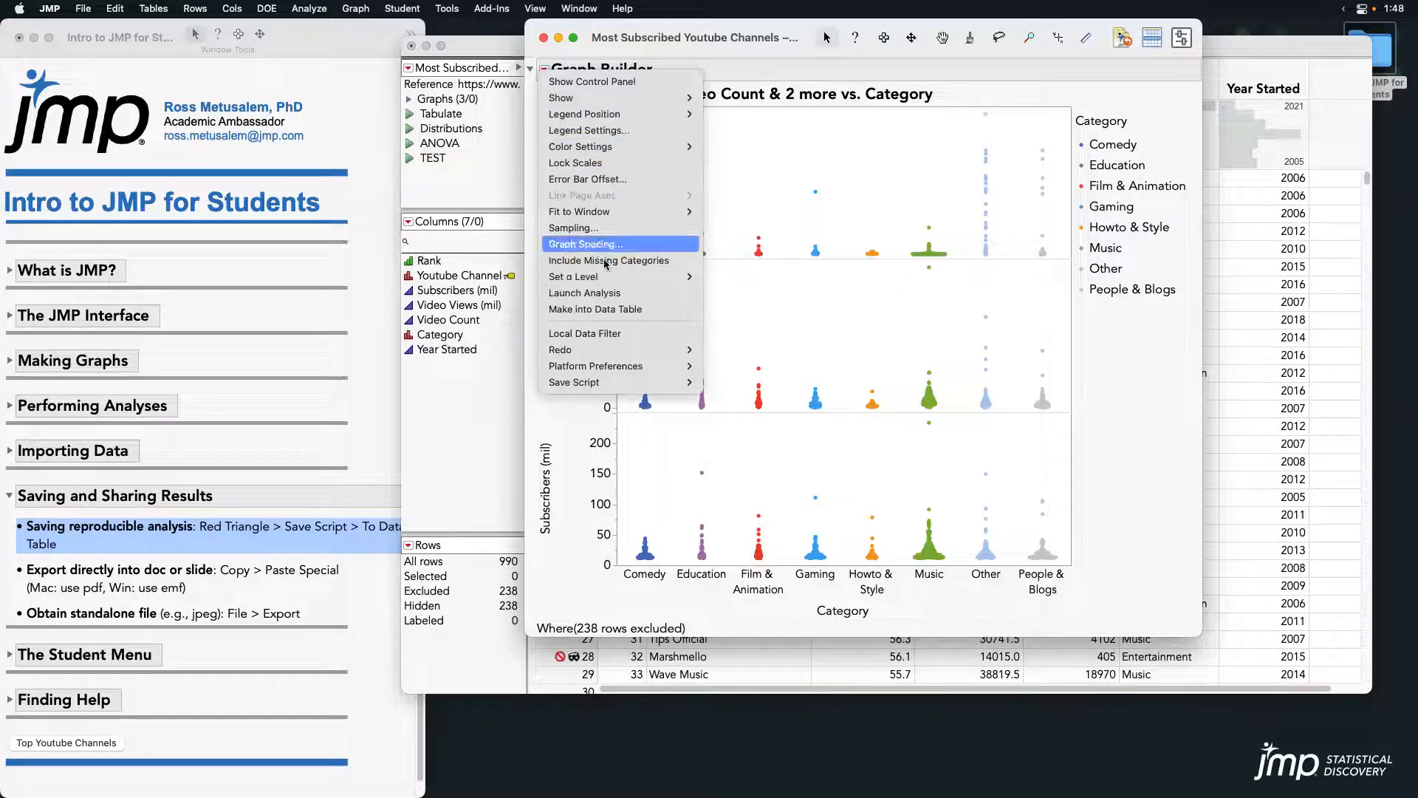
mouse_move(650, 383)
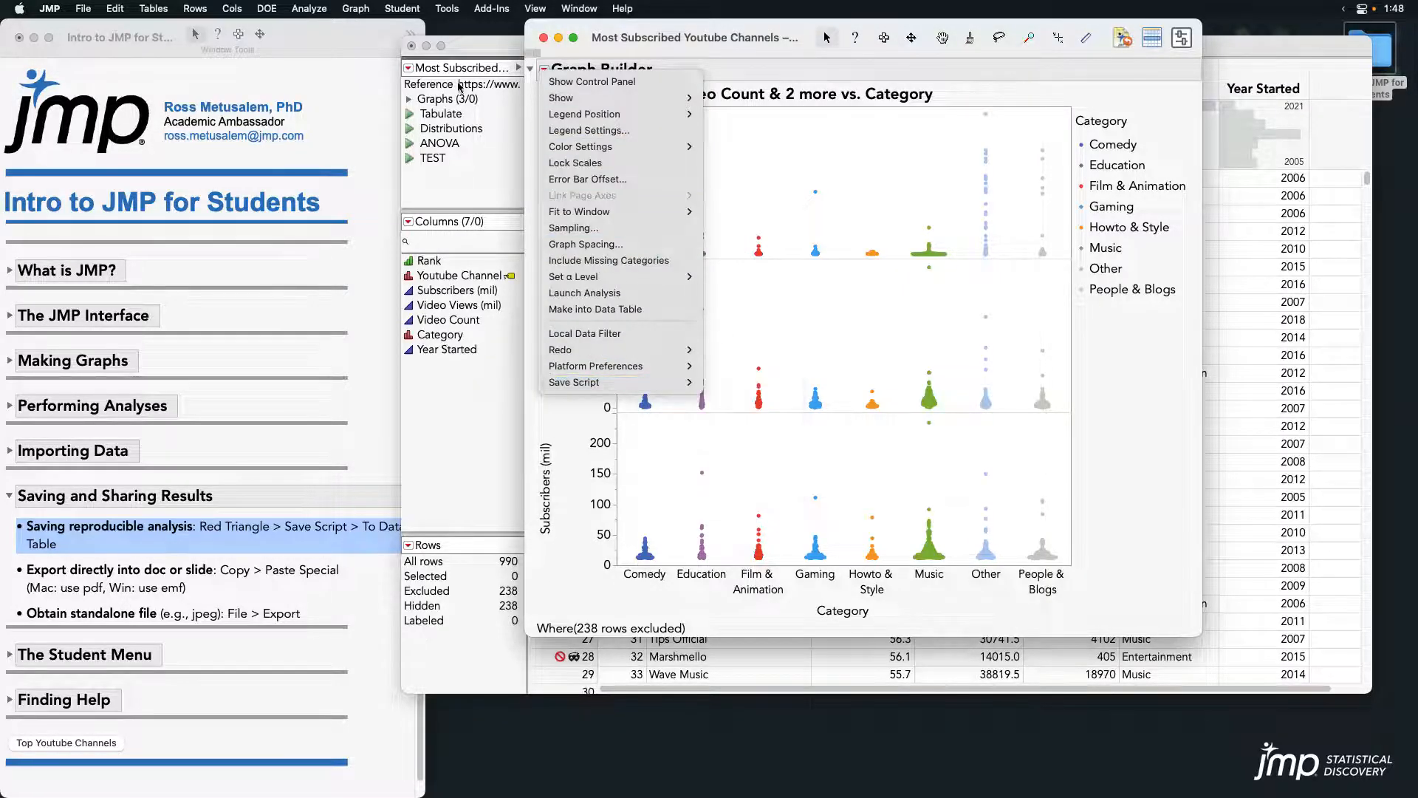
left_click(484, 45)
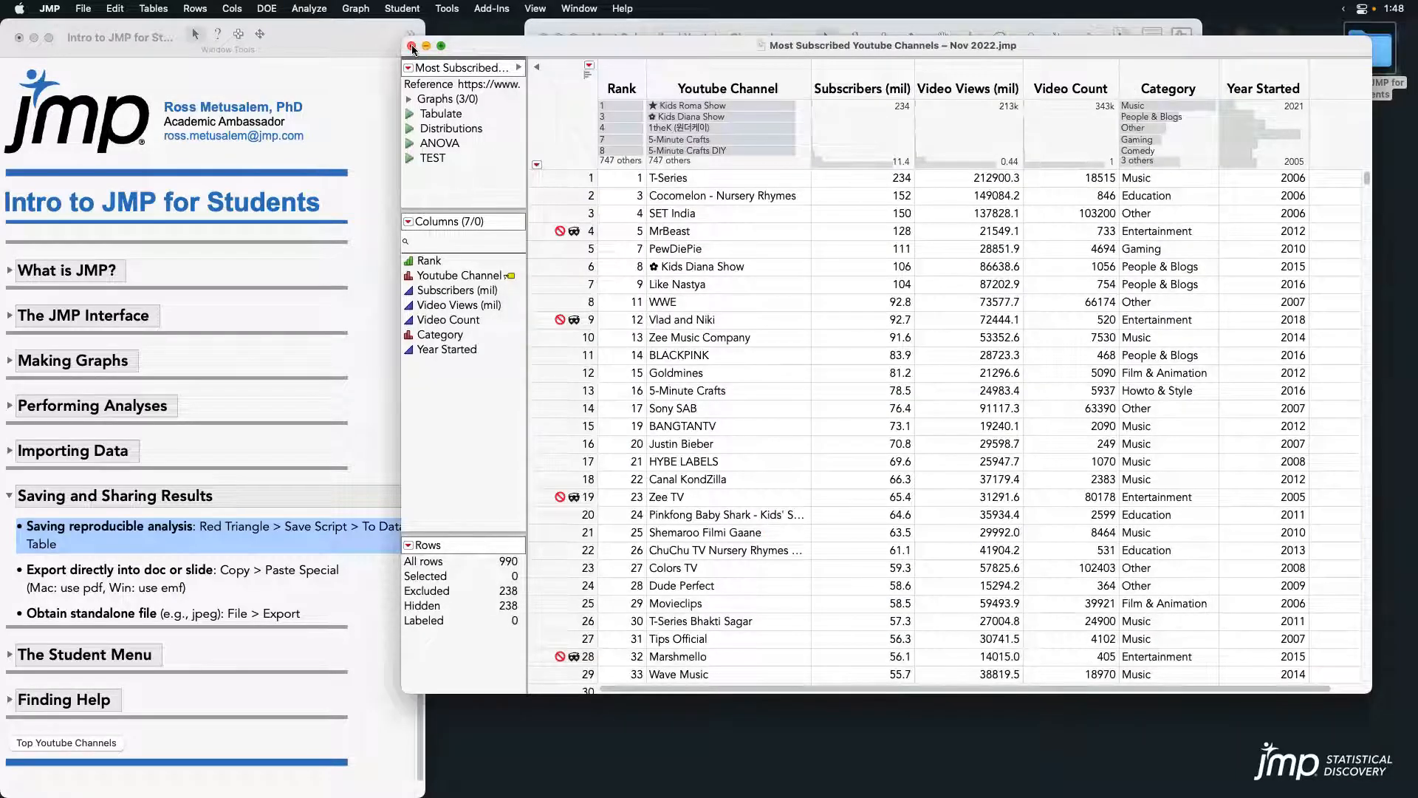
left_click(608, 33)
left_click(544, 38)
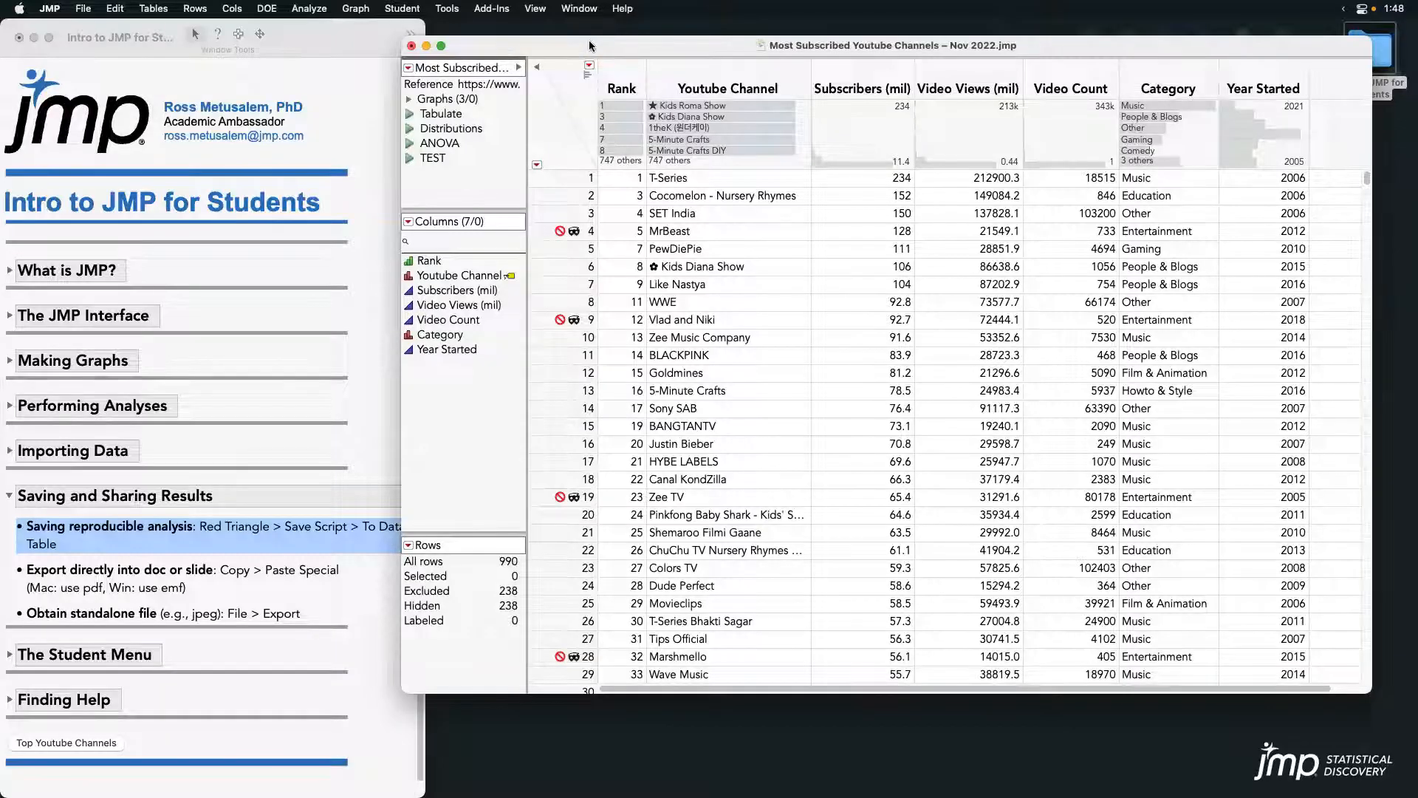
- Move the data table aside and bring the Subscribers (mil) & 2 more vs. Category graph to the front
left_click_drag(585, 44, 613, 194)
left_click(665, 70)
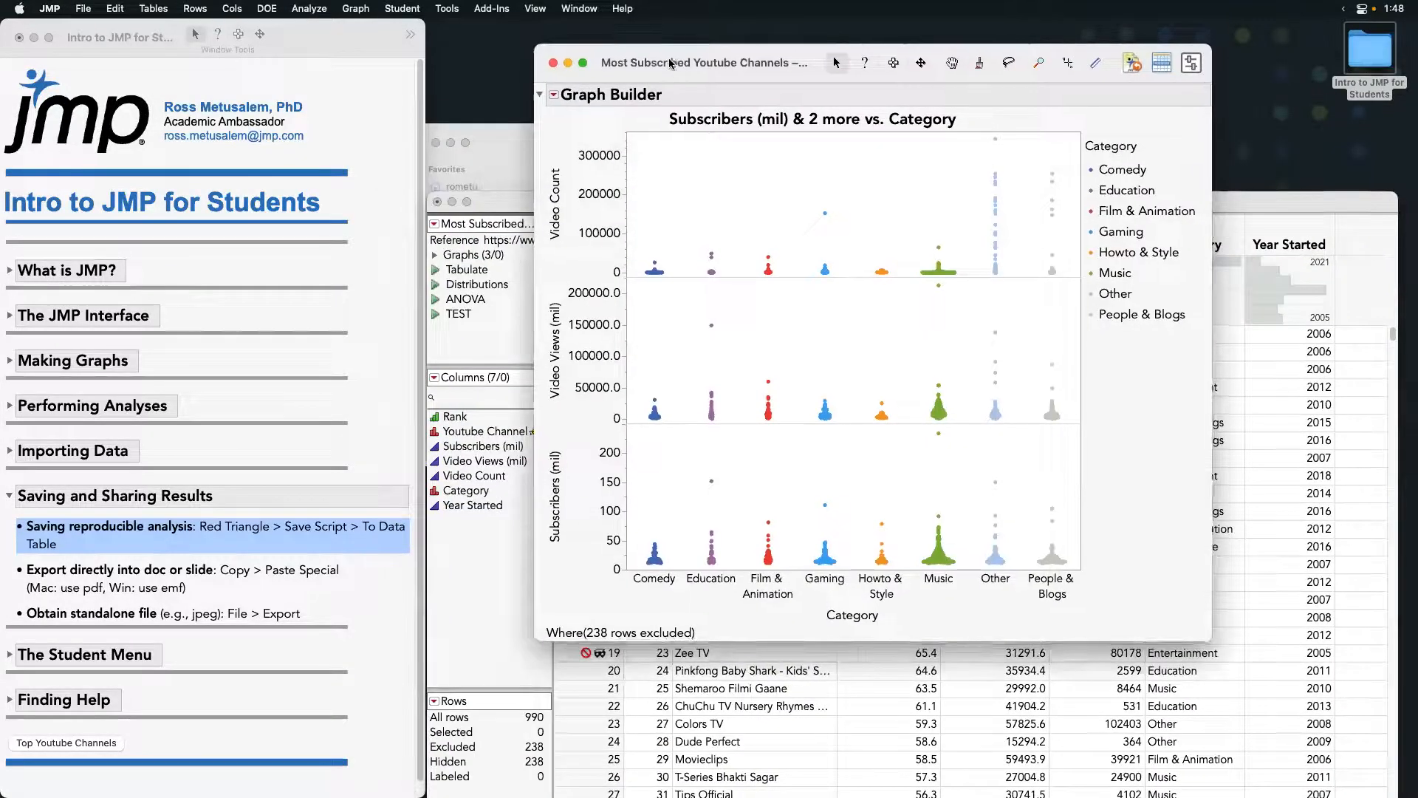
left_click_drag(665, 70, 629, 58)
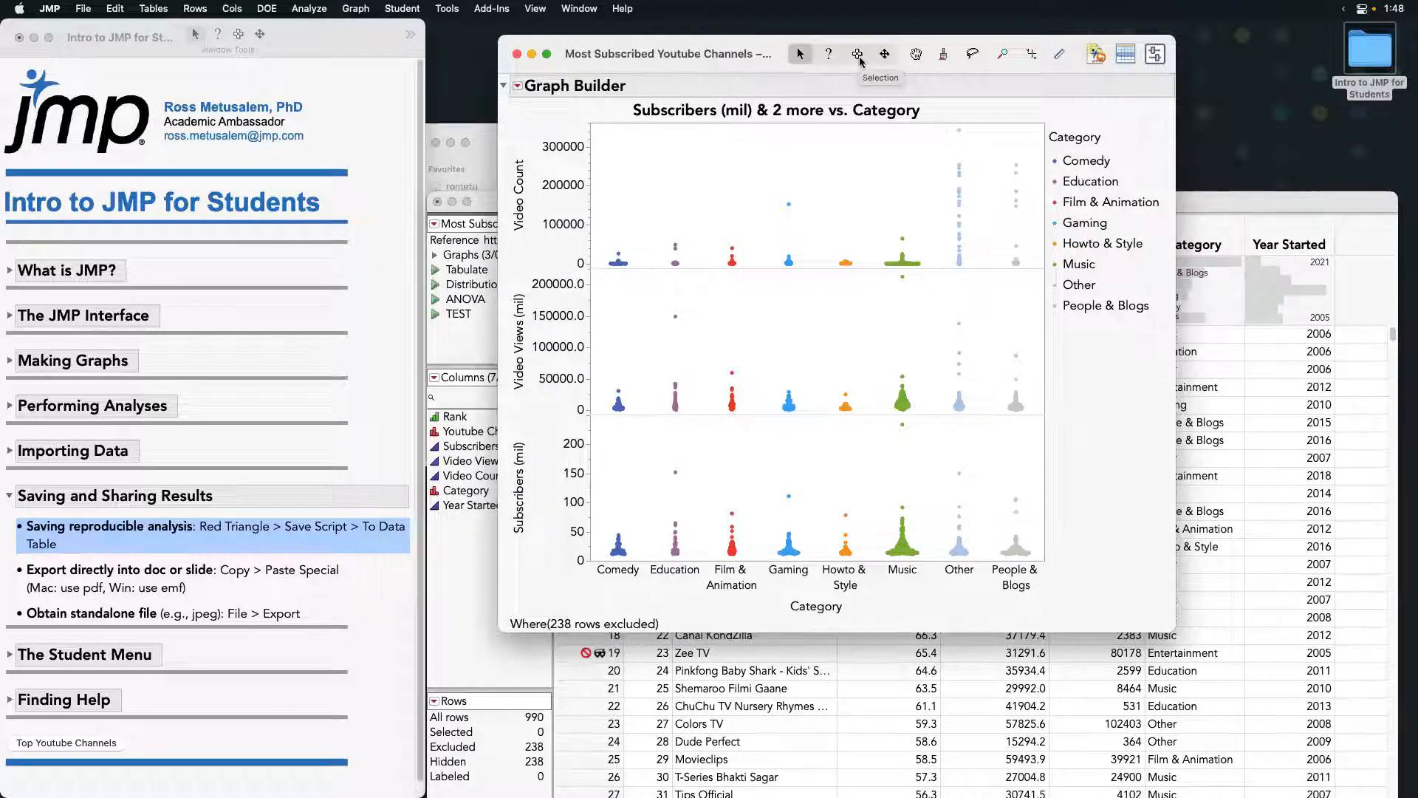
- Select the entire Subscribers (mil) & 2 more vs. Category graph with the Selection tool and copy it
left_click(447, 9)
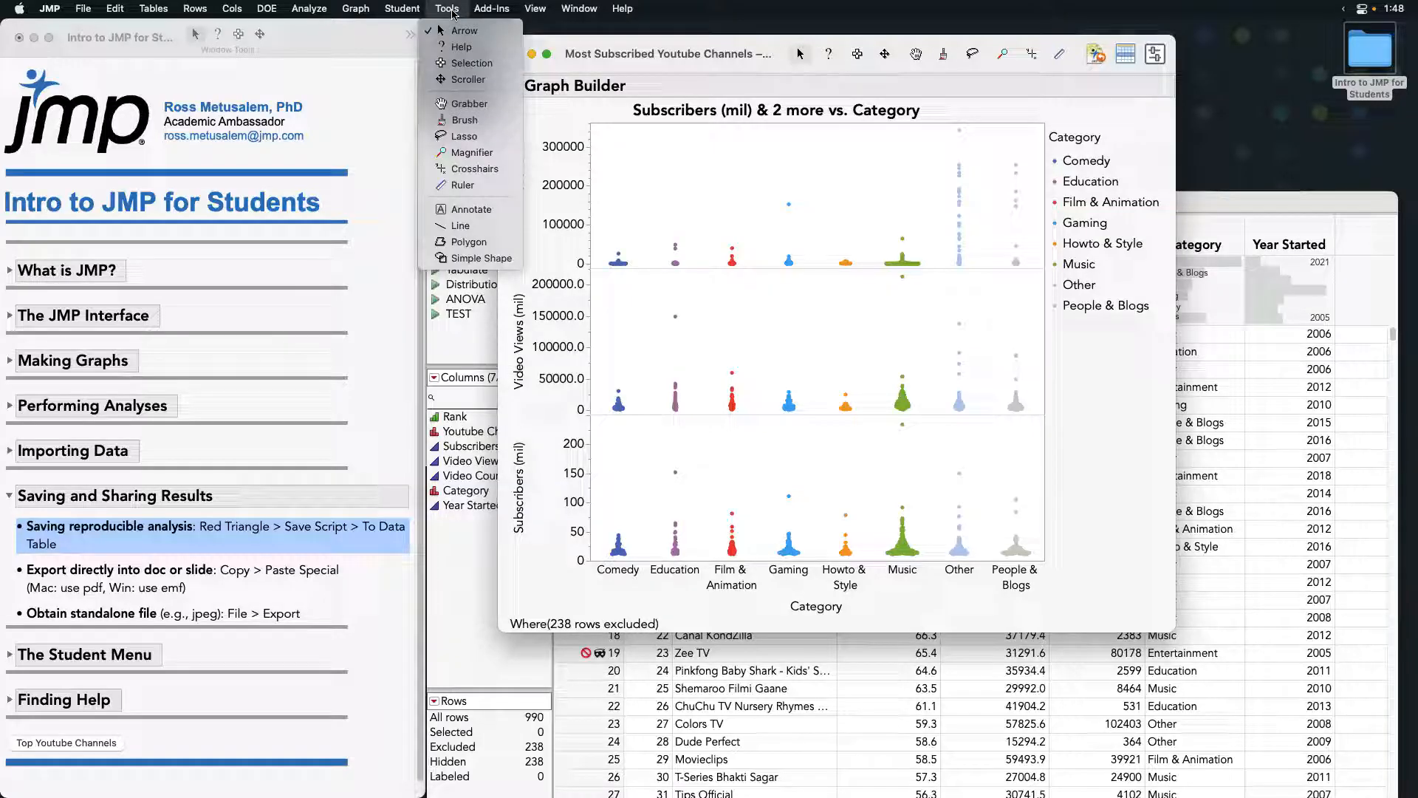
left_click(820, 131)
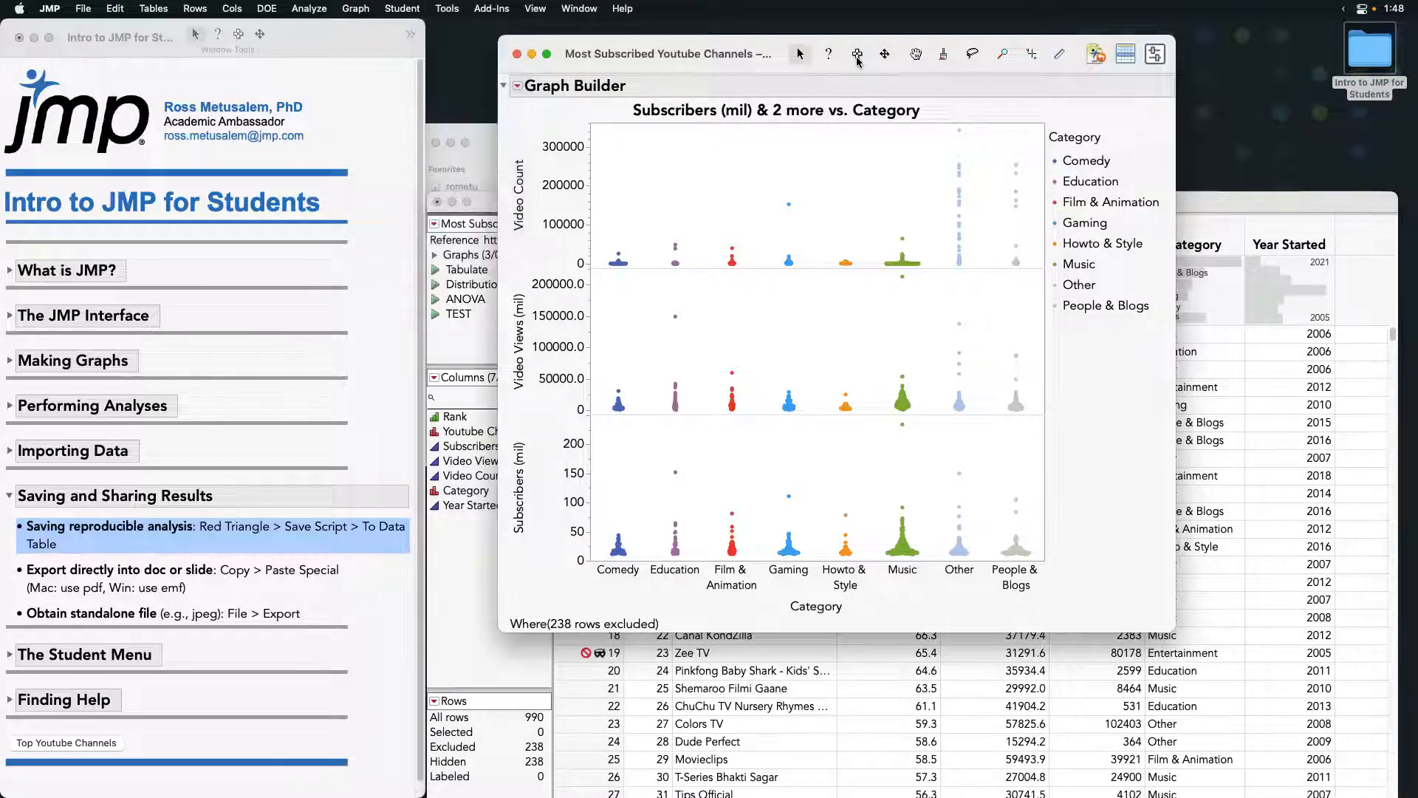
left_click(856, 55)
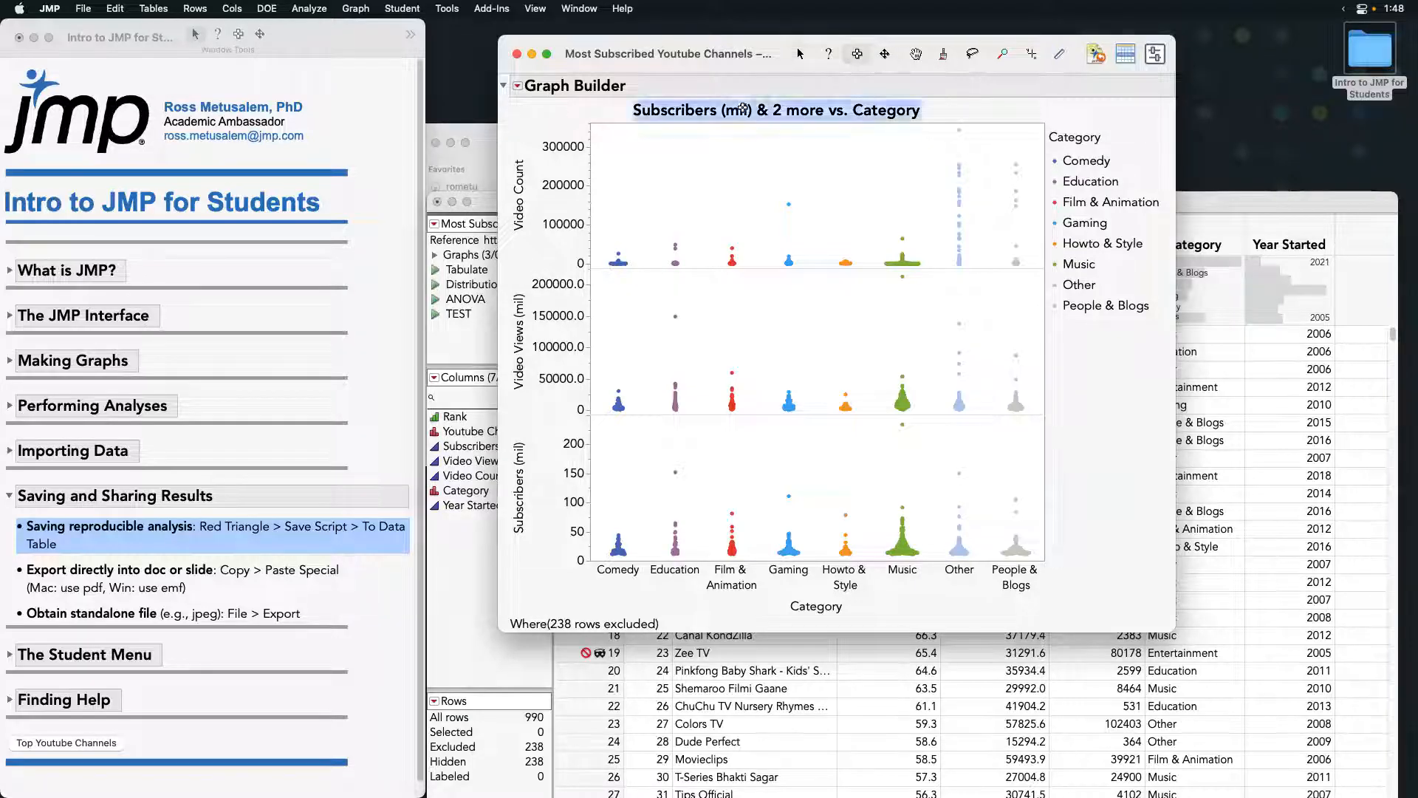
left_click(834, 222)
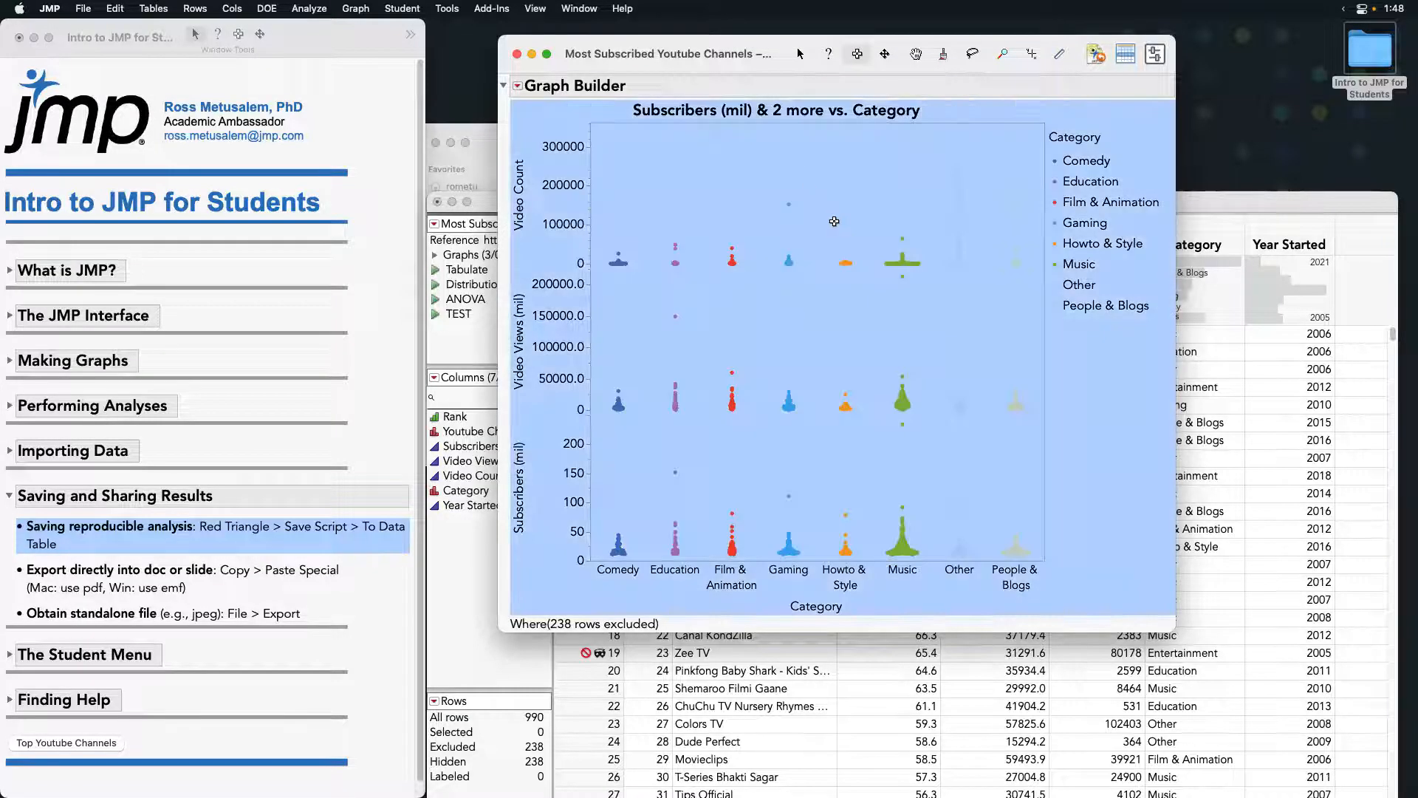
right_click(851, 156)
left_click(880, 163)
- Switch to Microsoft Word, create a blank document, and highlight the outline's bullet about exporting directly into a doc or slide
key("super+Tab")
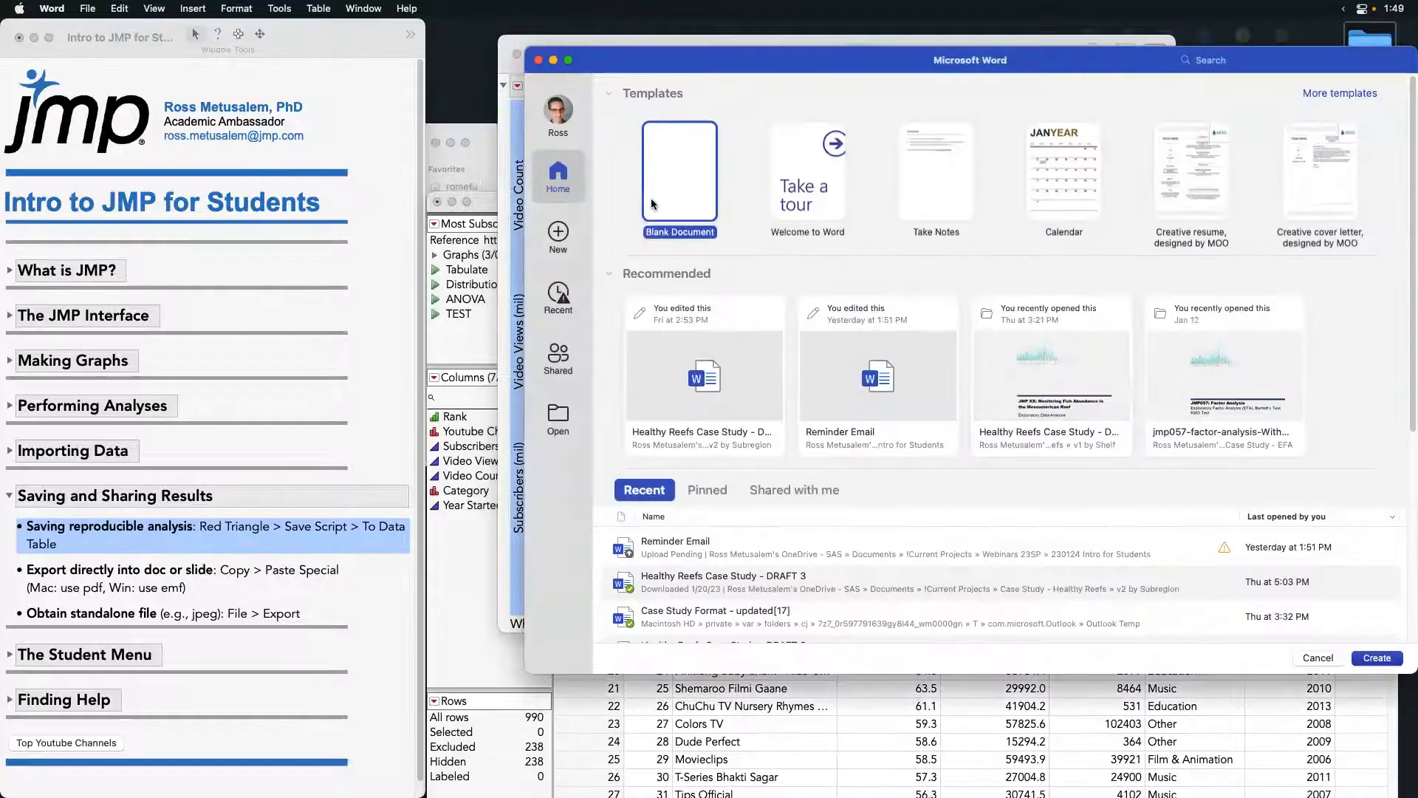
double_click(690, 189)
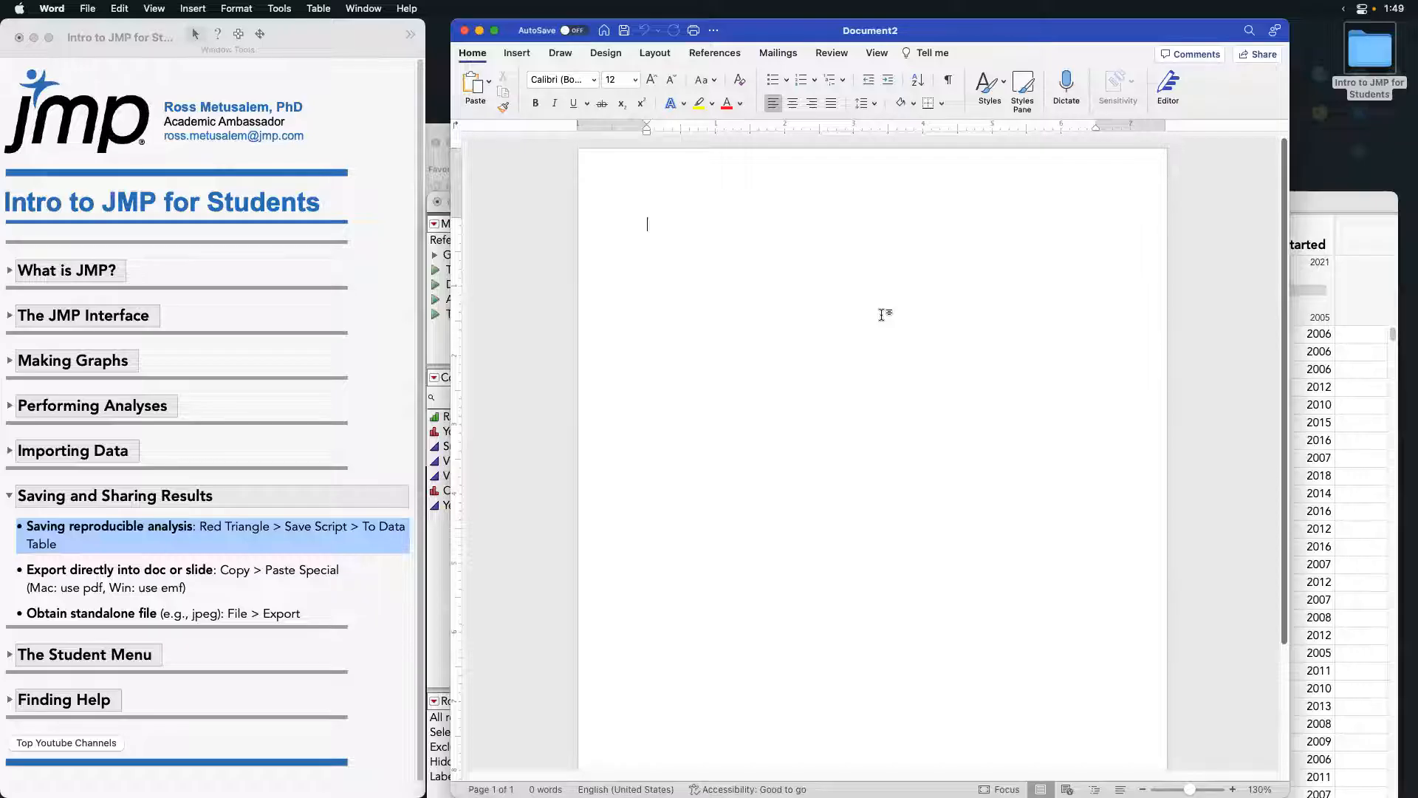
left_click(253, 581)
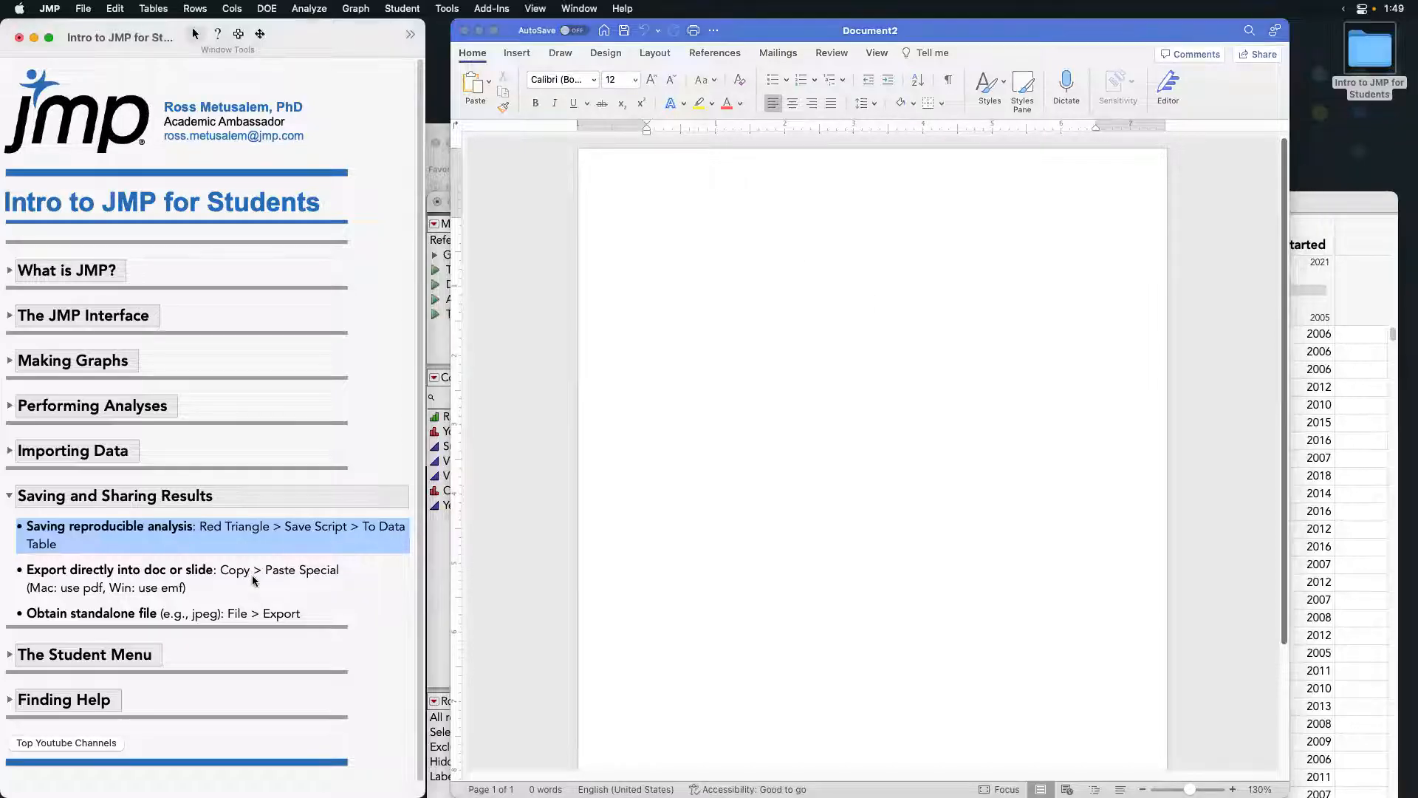
left_click(254, 581)
- Open Paste Special in the blank Word document for the copied graph
left_click(726, 390)
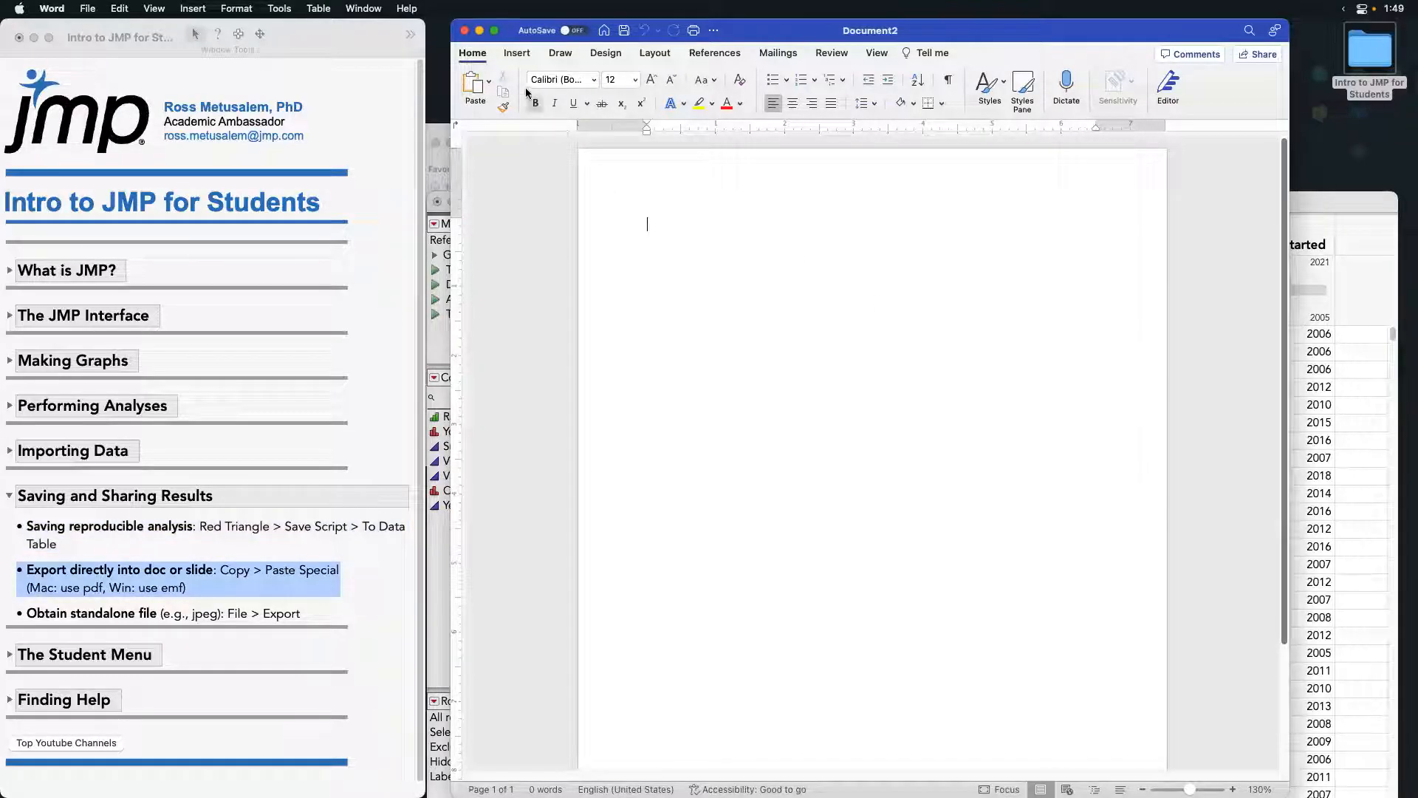
left_click(488, 81)
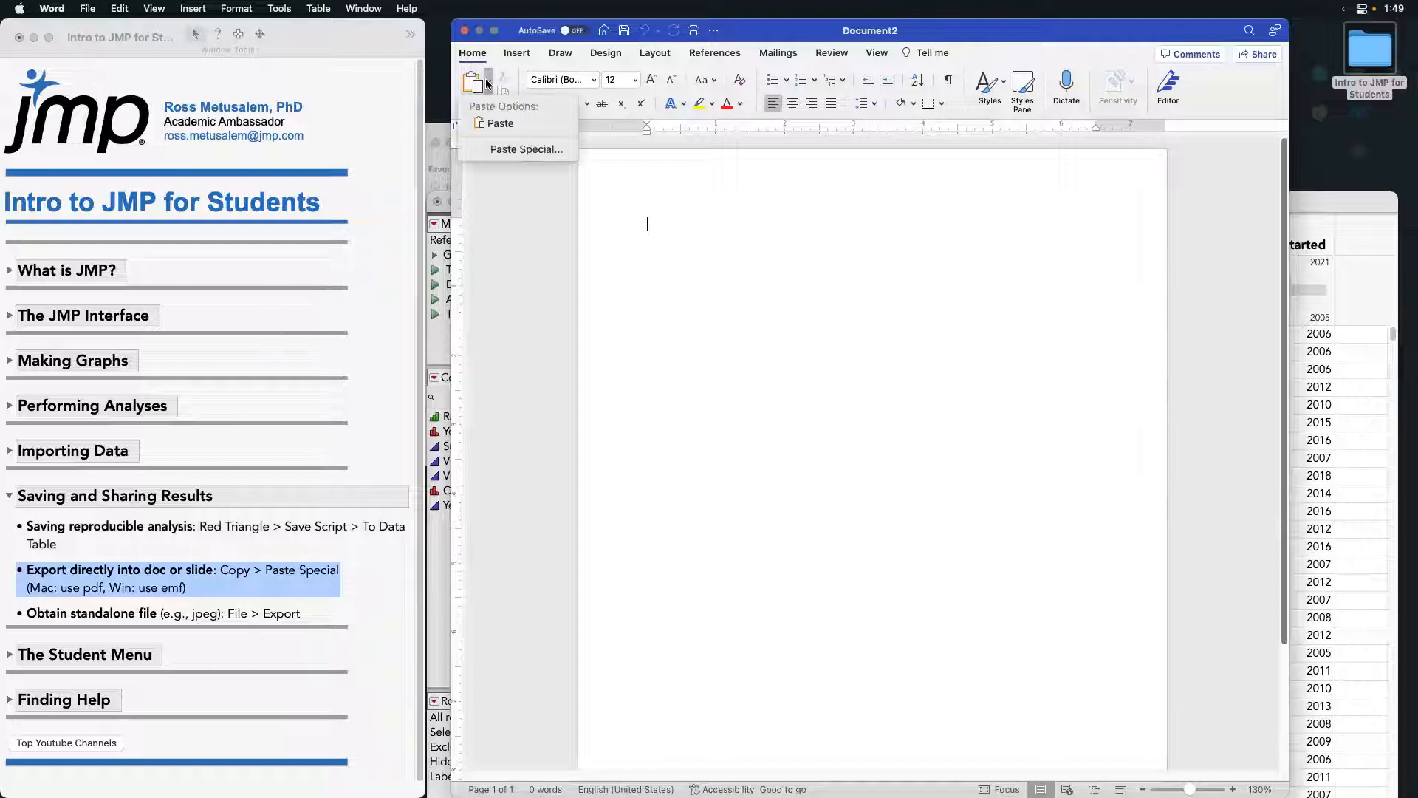
left_click(552, 152)
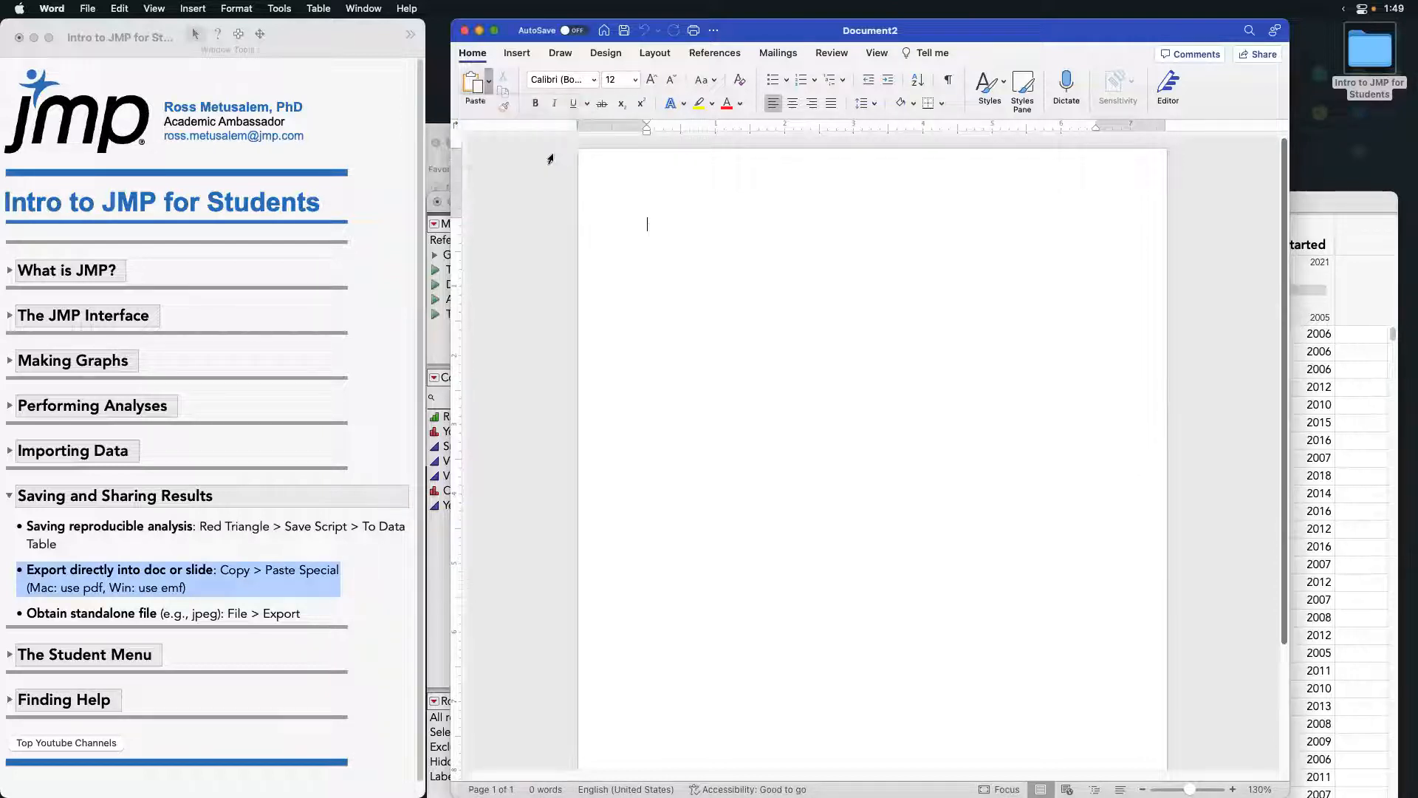
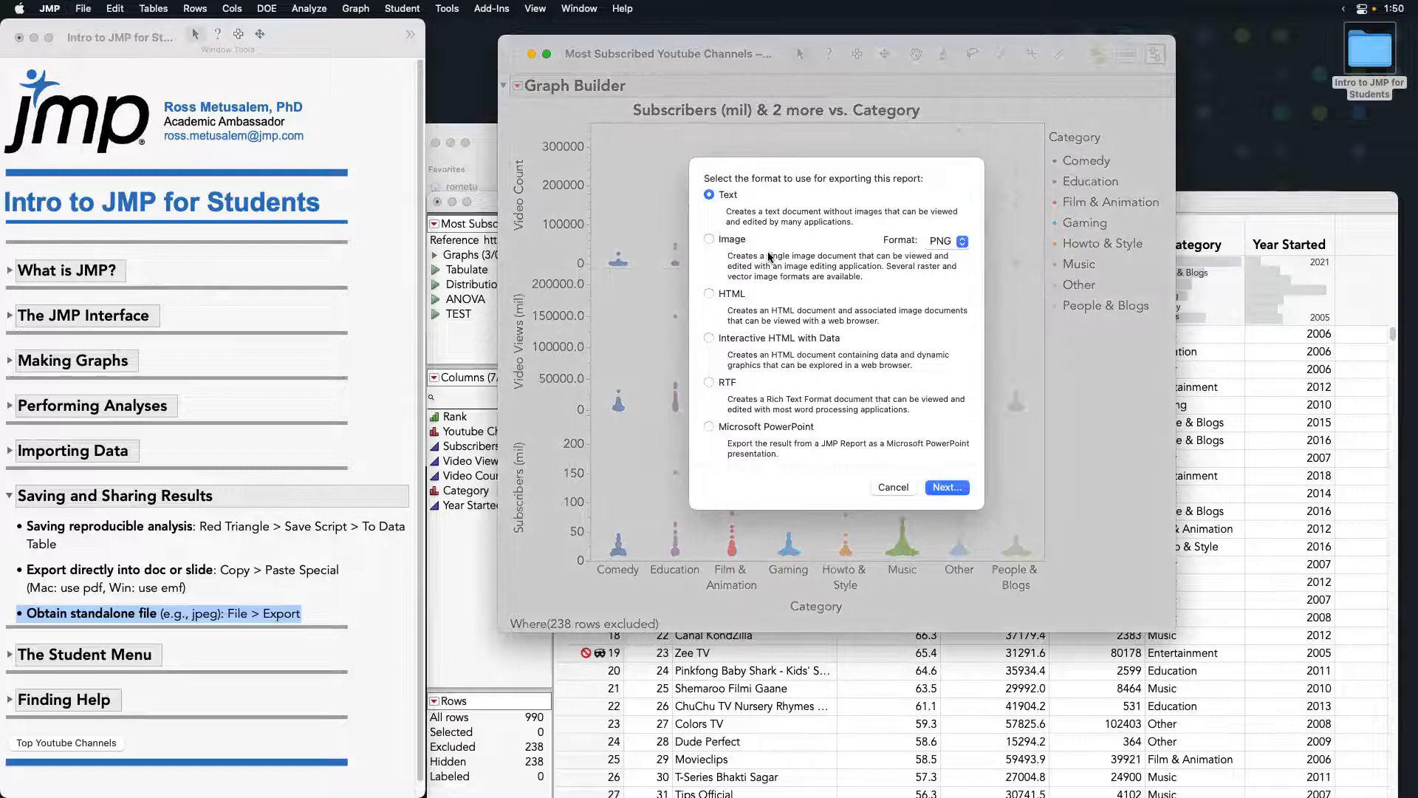
- Examine the file formats available for exporting the graph report as an Image, and cancel the export
left_click(709, 239)
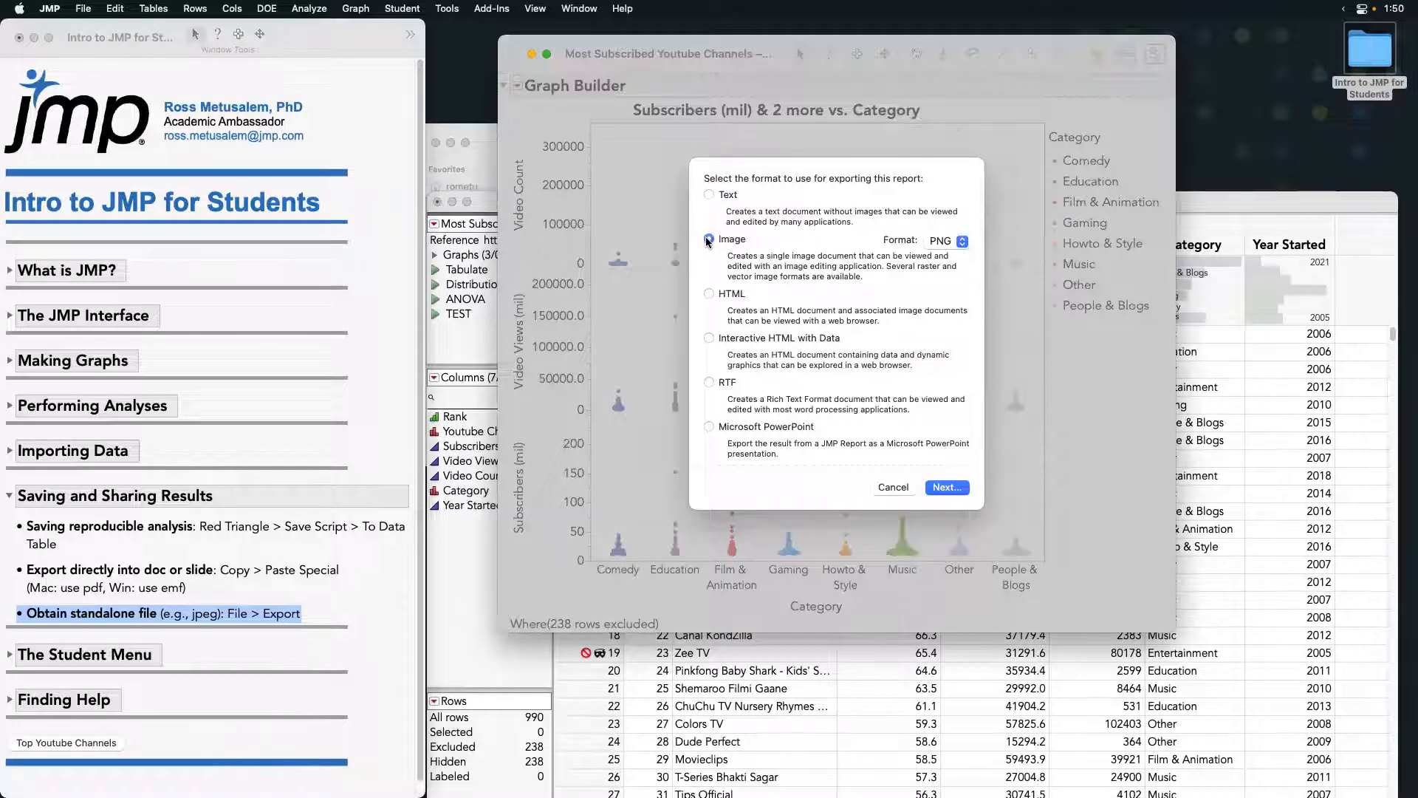
left_click(961, 242)
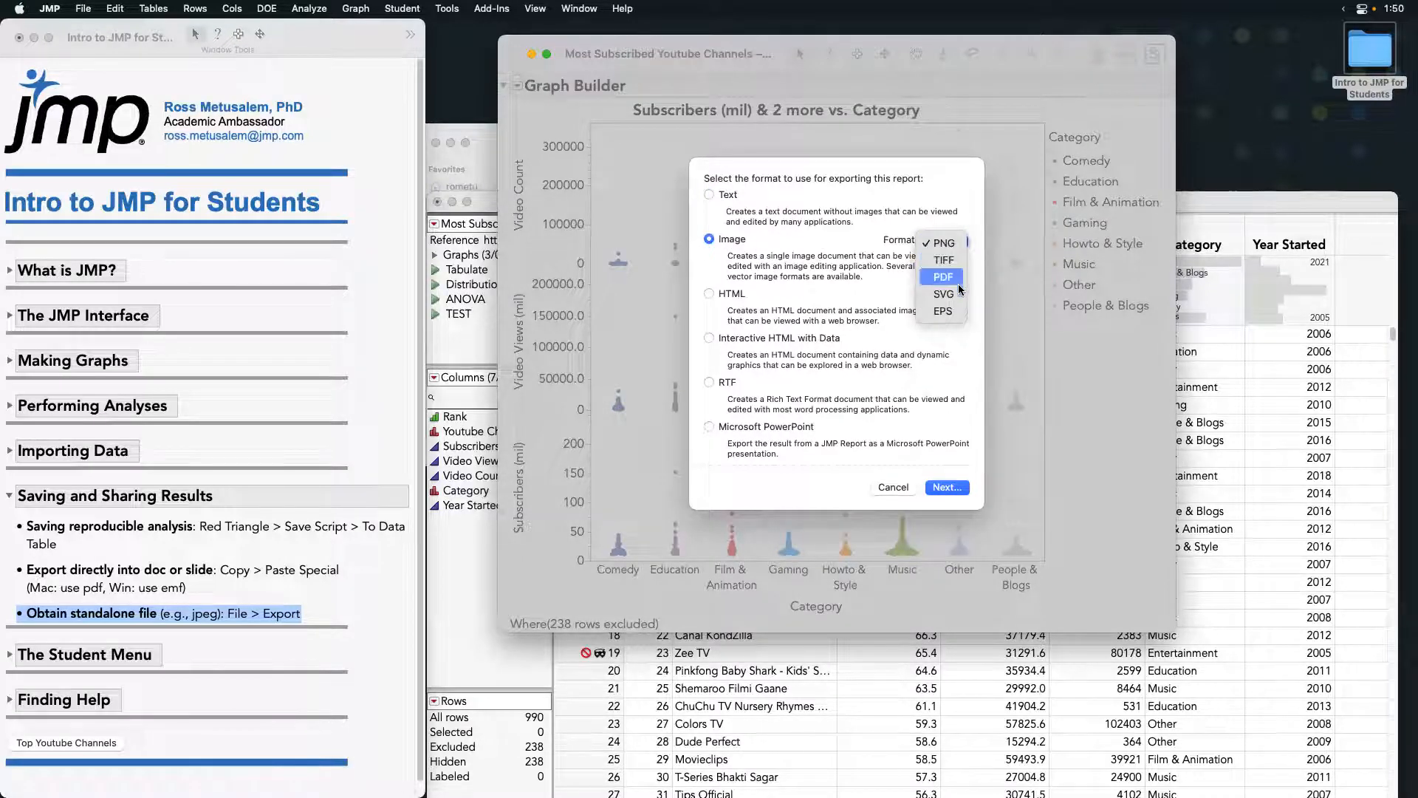
left_click(951, 200)
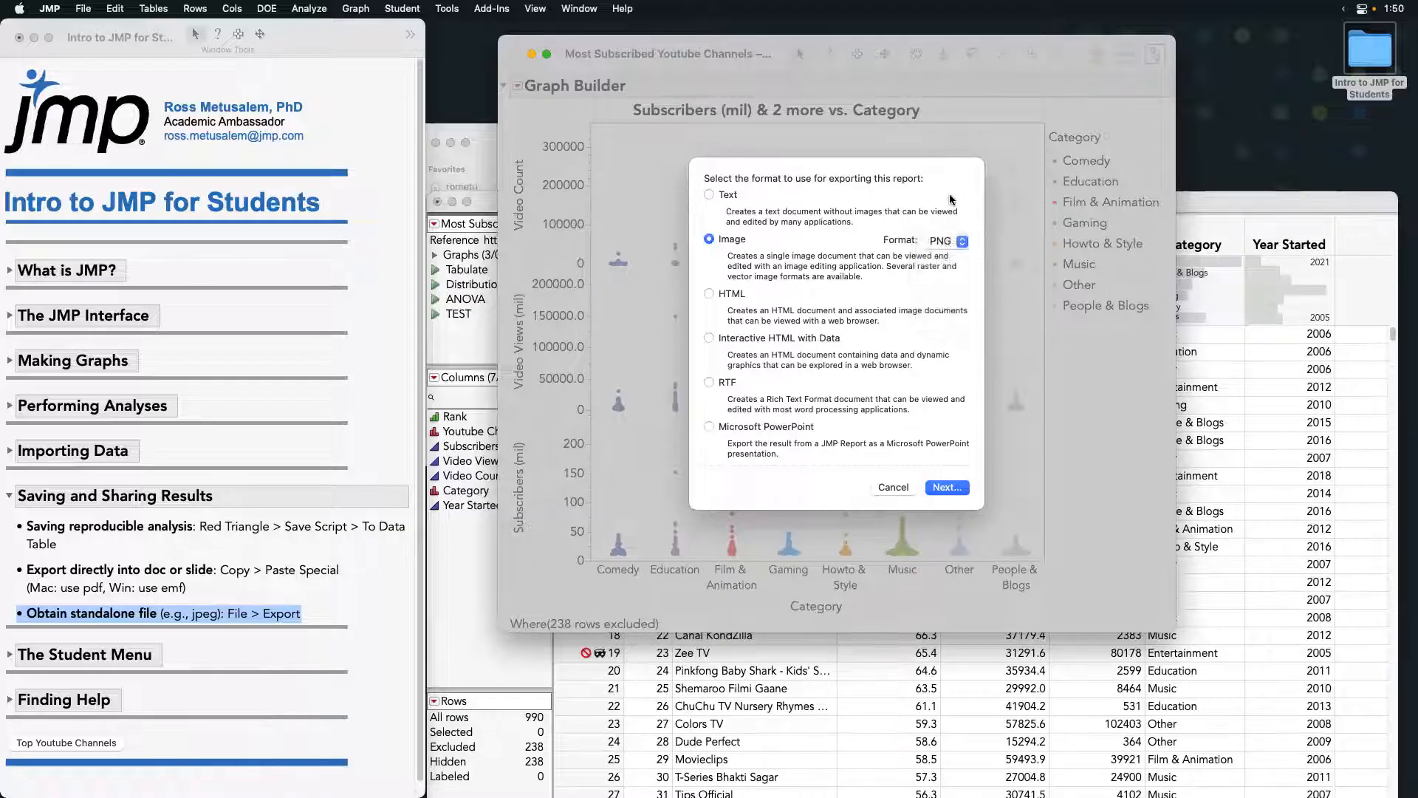
left_click(893, 487)
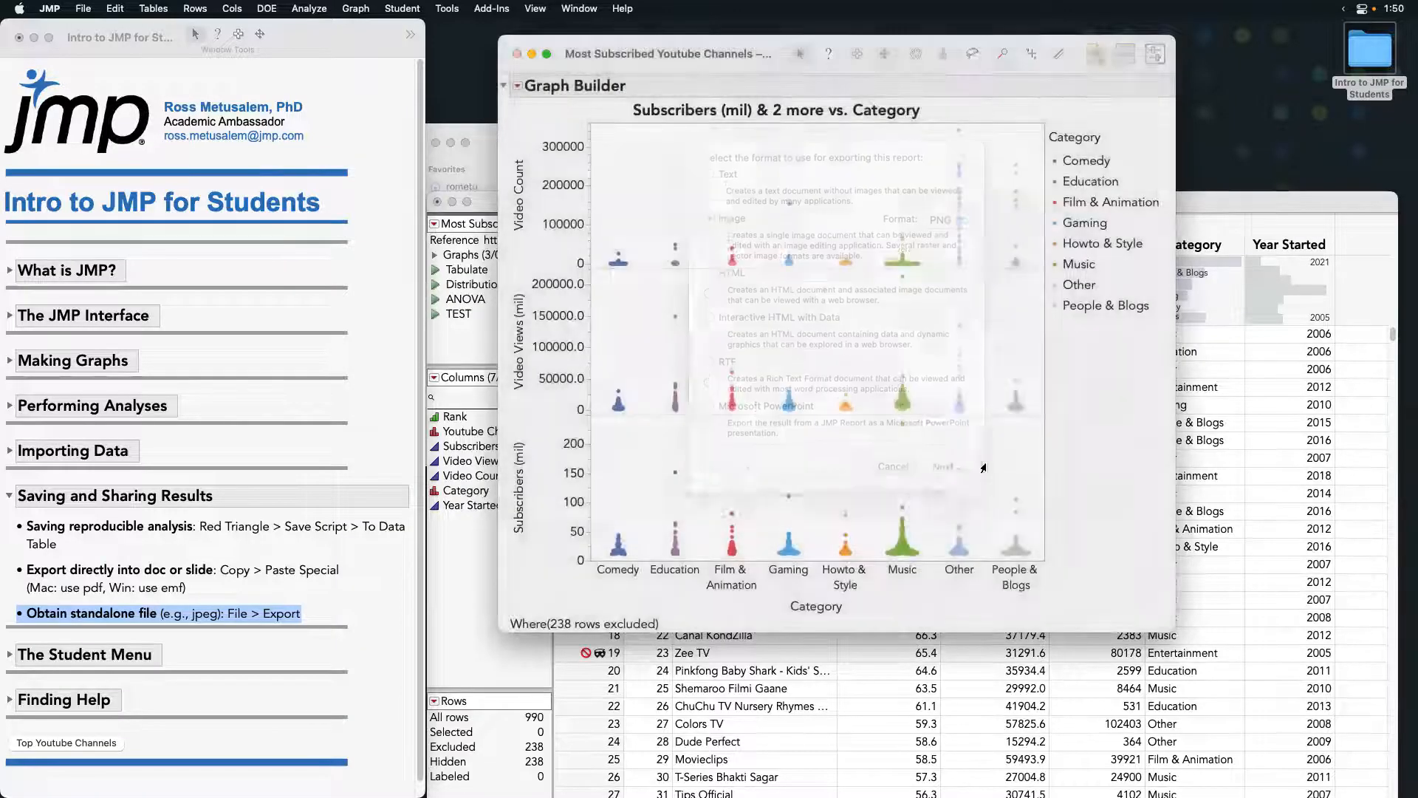
- Close the graph window, move the data table back up, and collapse the outline's Saving and Sharing Results section
left_click(244, 621)
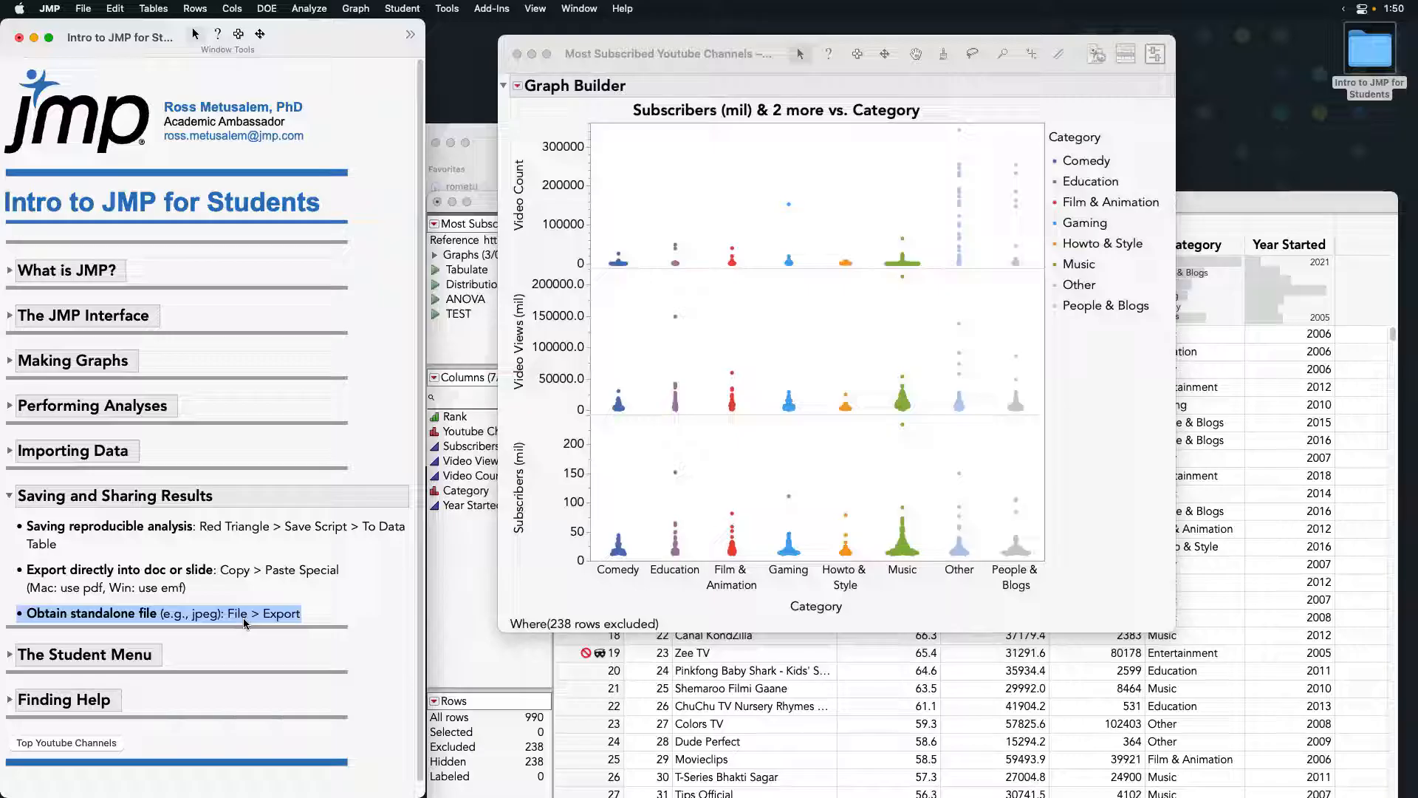
left_click(244, 620)
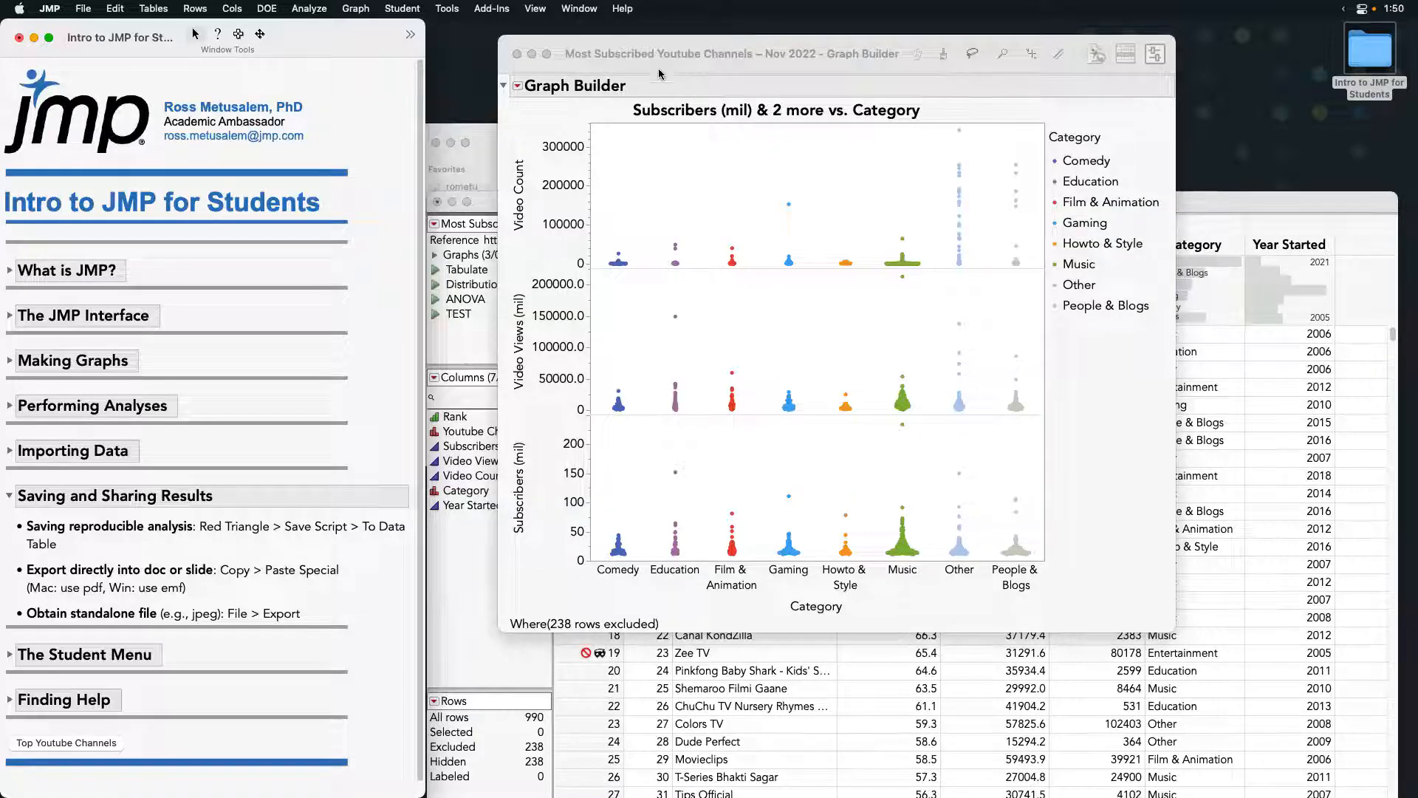
left_click(517, 55)
left_click_drag(631, 201, 631, 44)
left_click(339, 41)
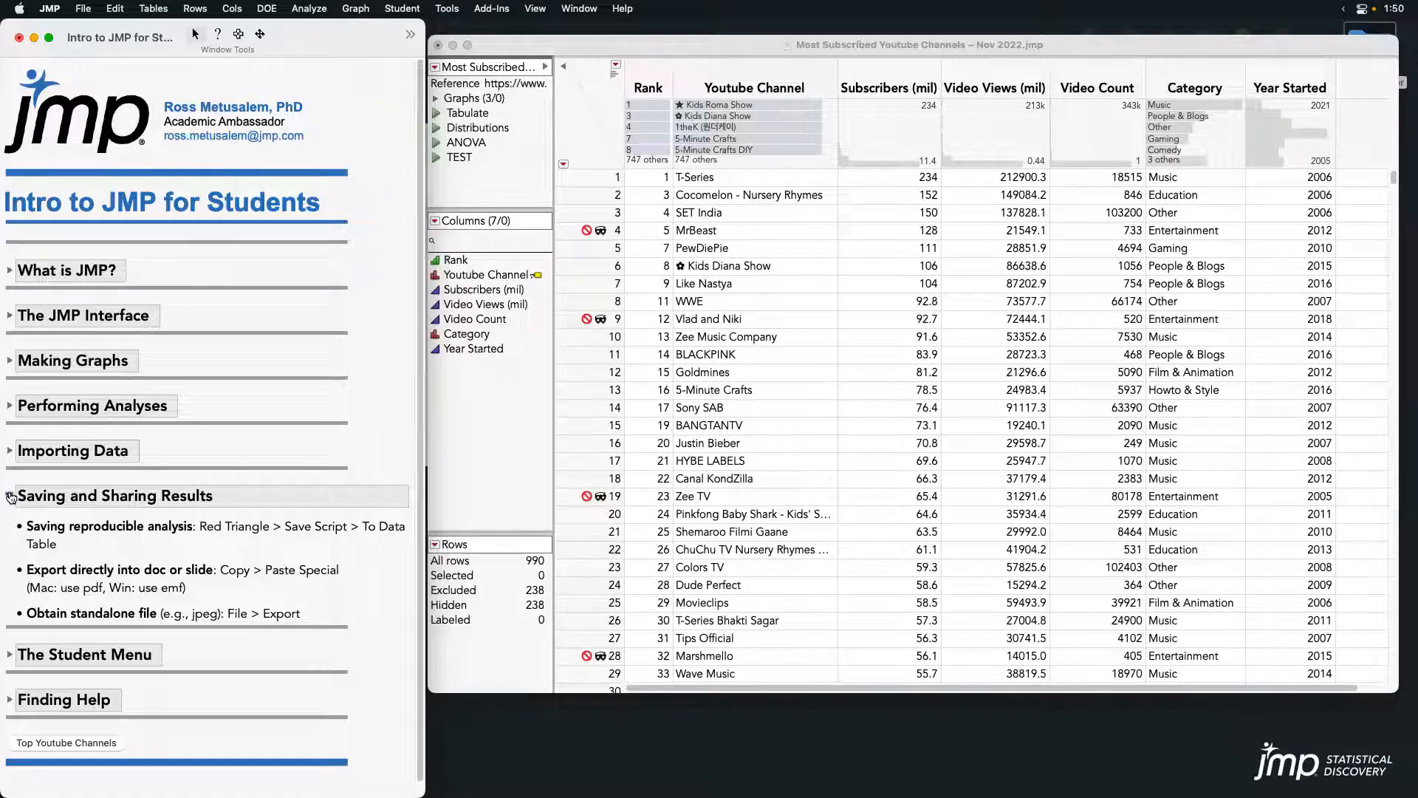
left_click(9, 496)
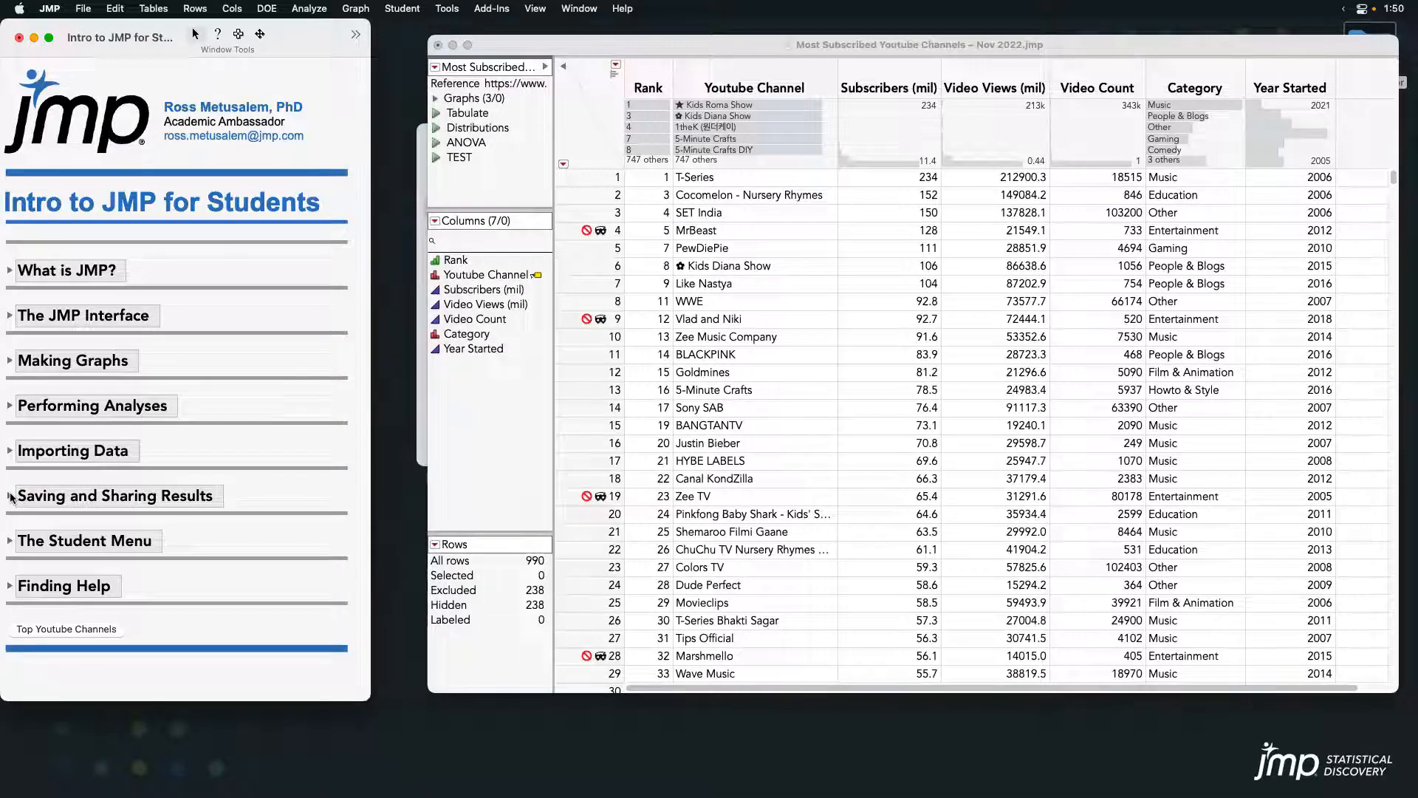
- Close the Most Subscribed Youtube Channels data table without saving, and close the remaining window behind it
left_click(439, 45)
left_click(956, 433)
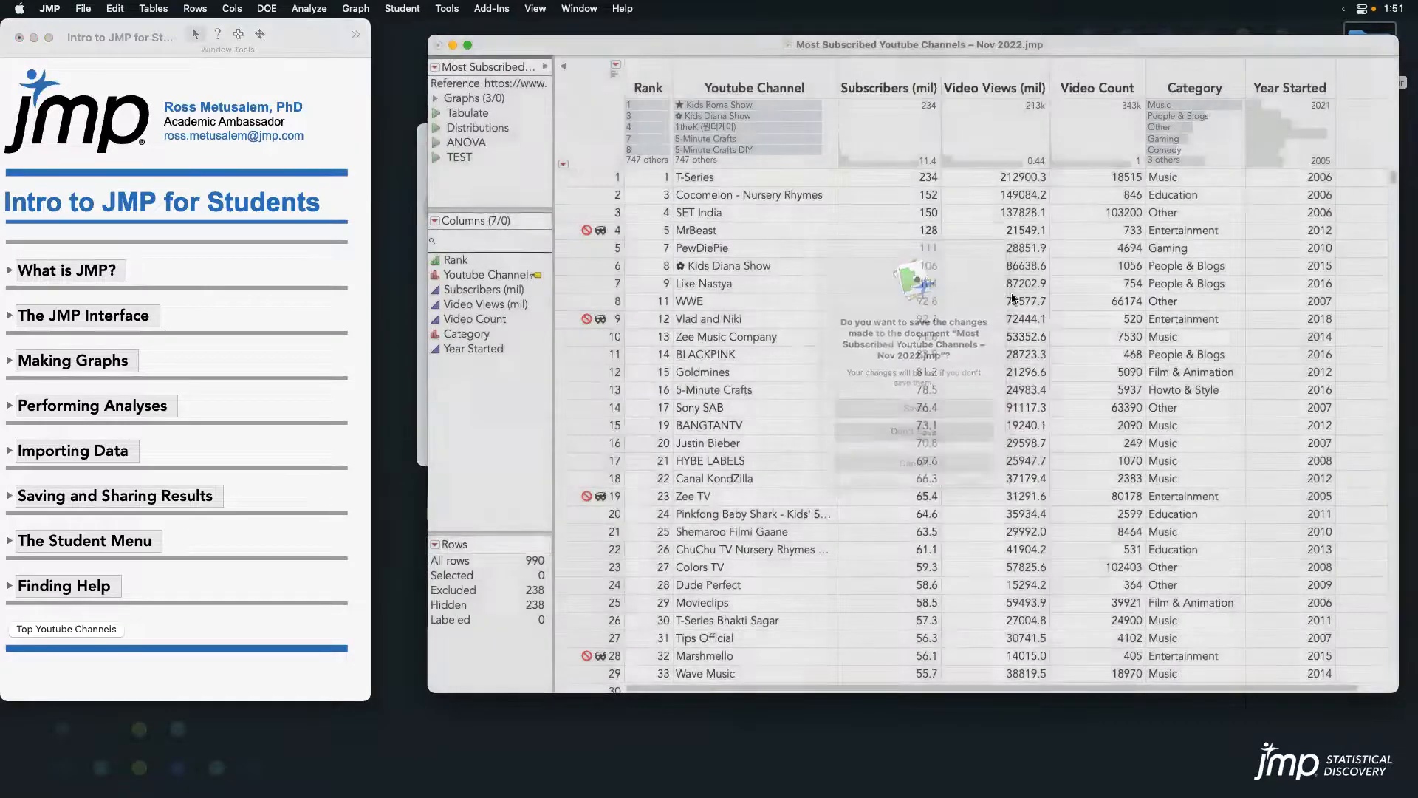
left_click(435, 145)
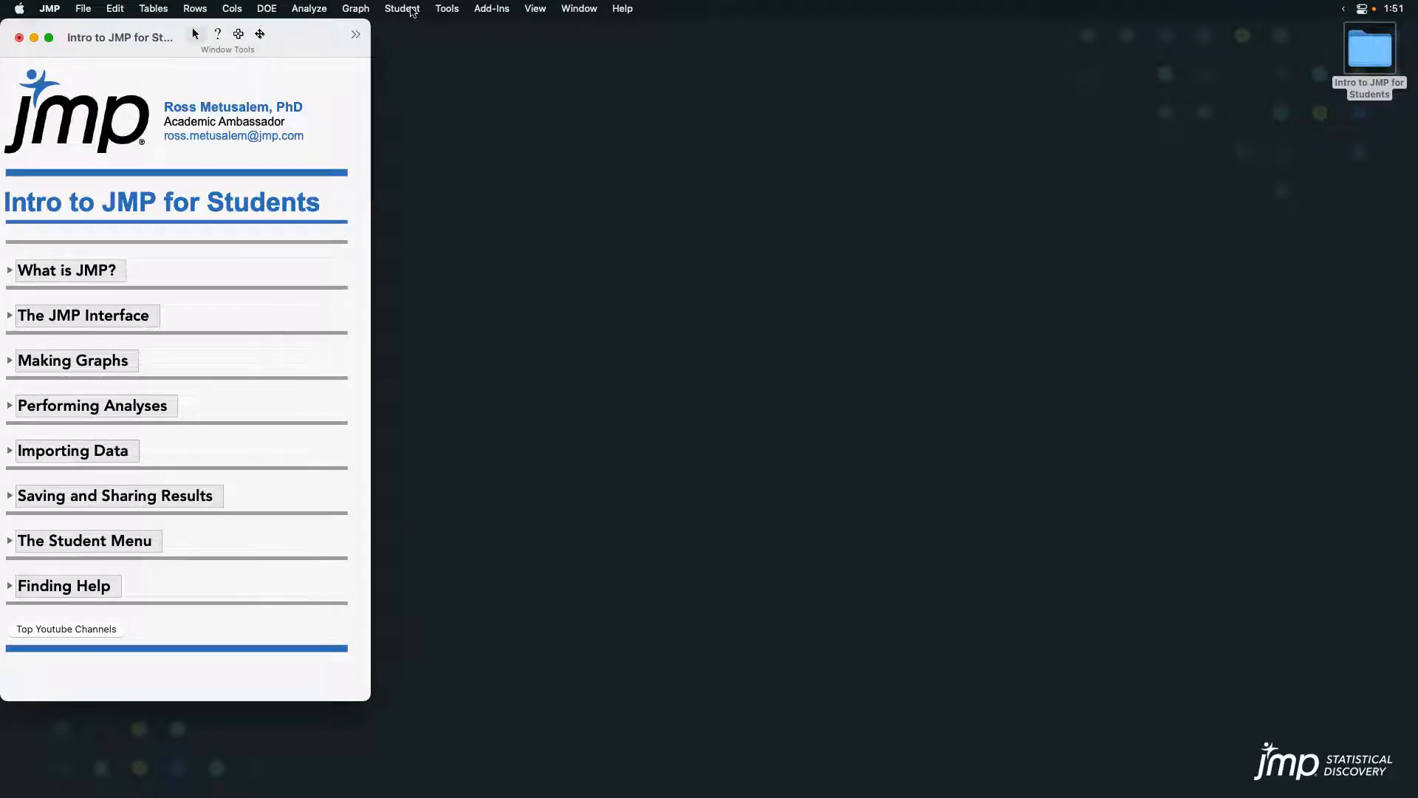
- Review the Student teaching demonstrations, and expand The Student Menu section of the outline
left_click(410, 9)
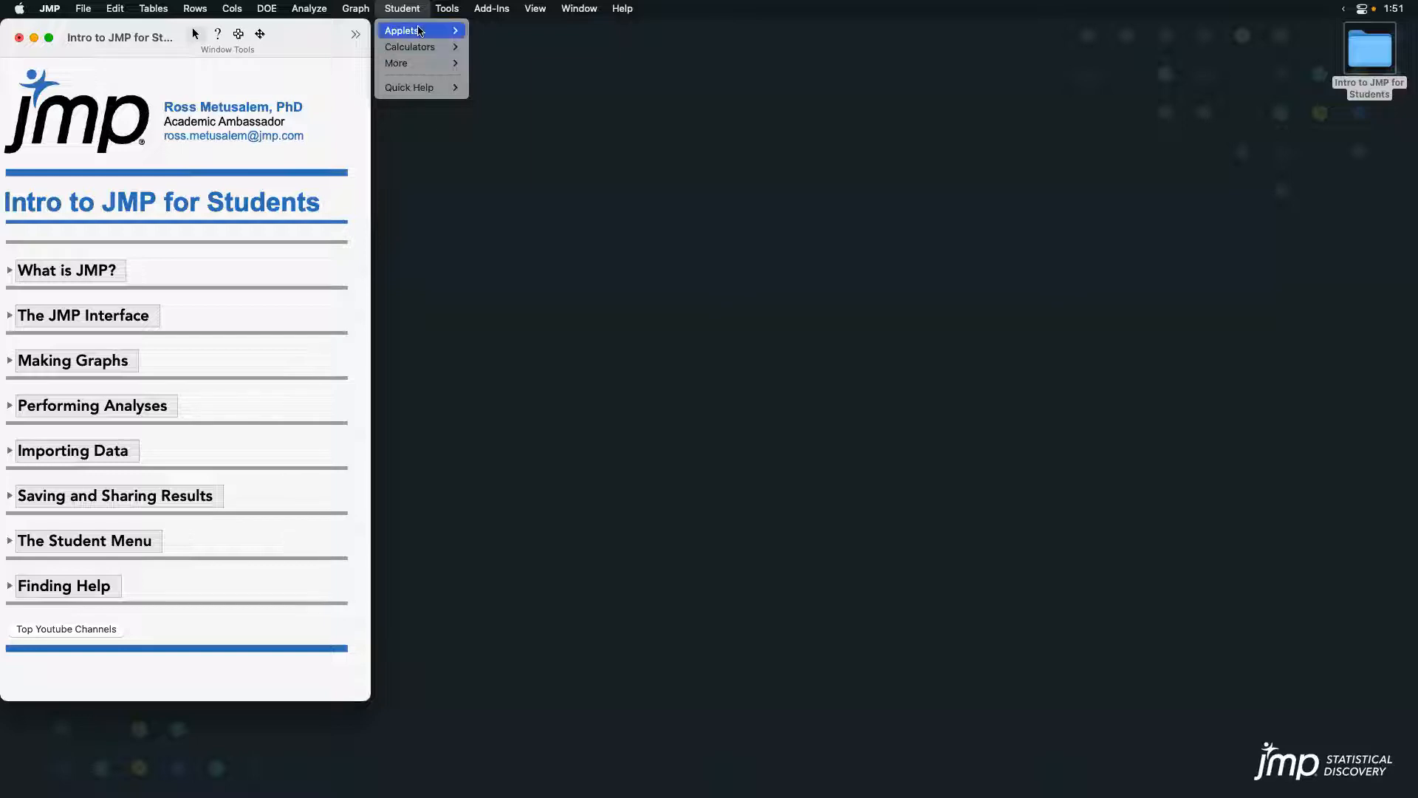
mouse_move(413, 63)
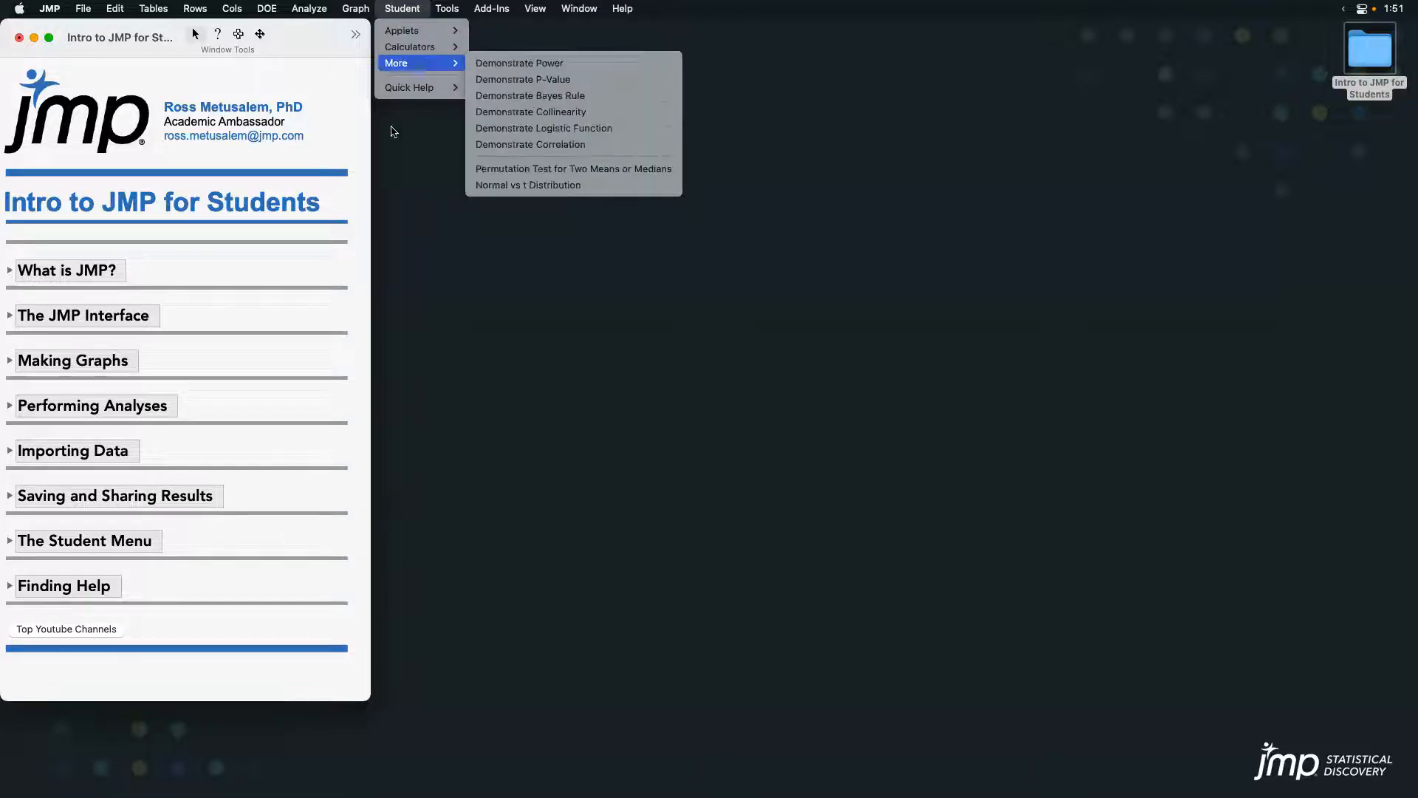
left_click(228, 579)
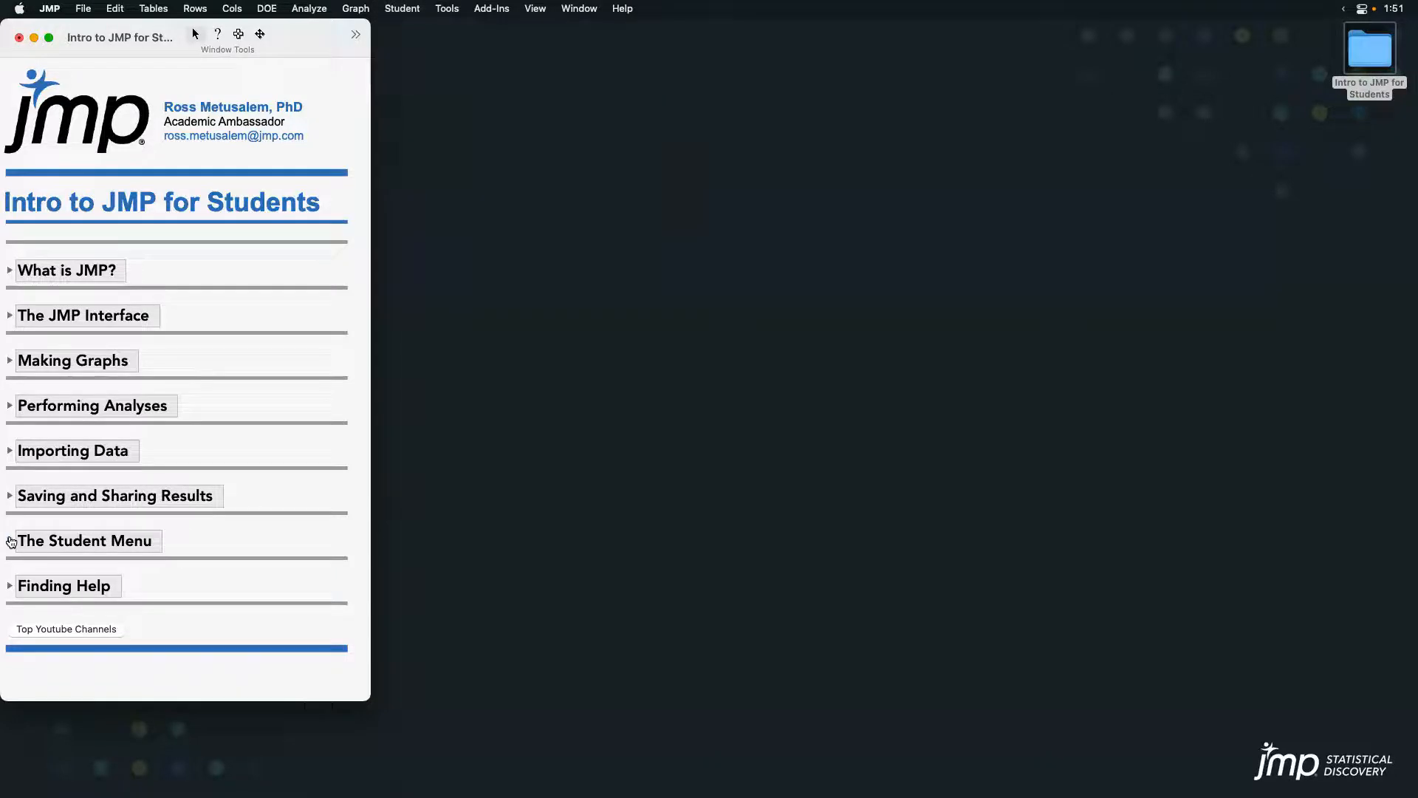
left_click(10, 540)
left_click(423, 15)
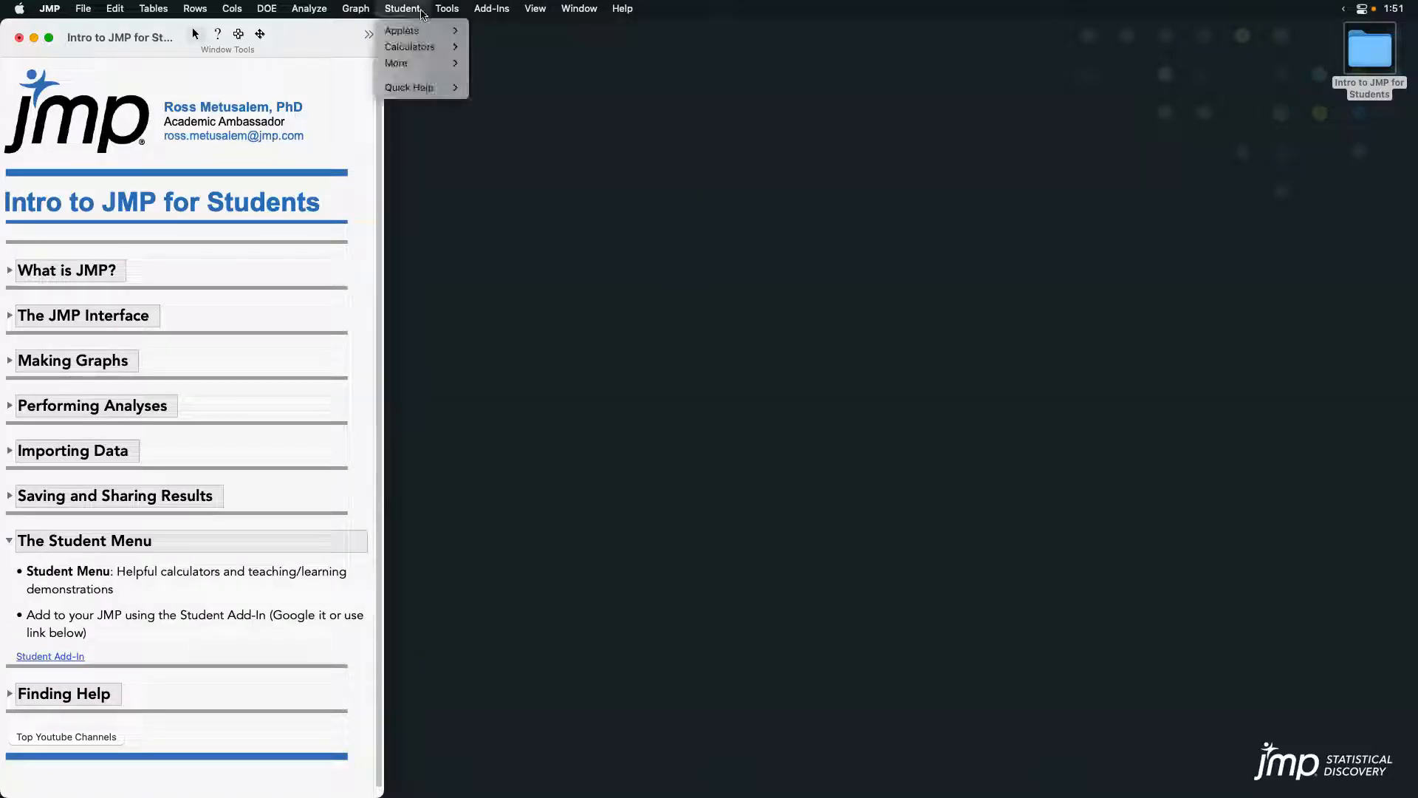
left_click(303, 54)
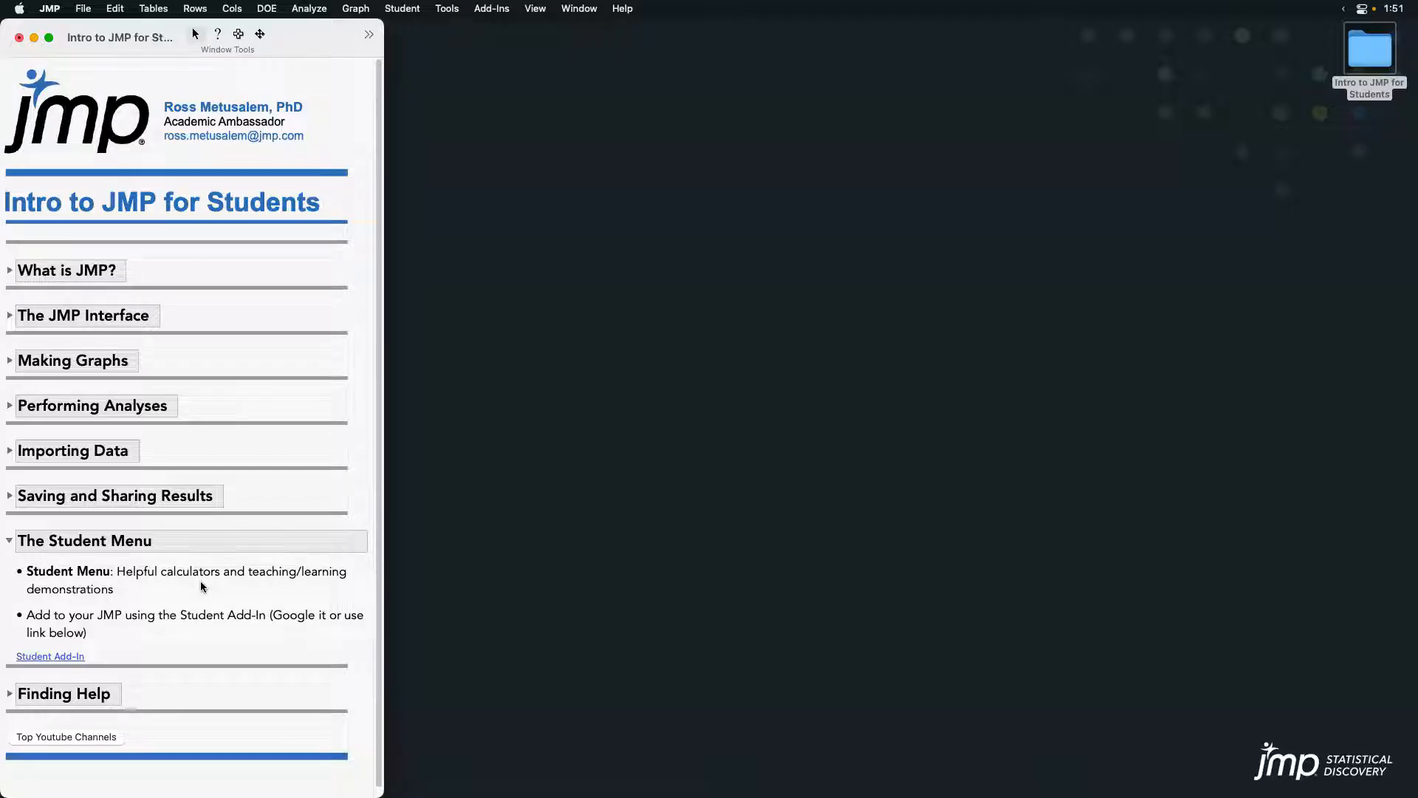
- Highlight the Student Add-In bullet, open its linked JMP Community page in Firefox, and read the add-in's description
left_click(114, 622)
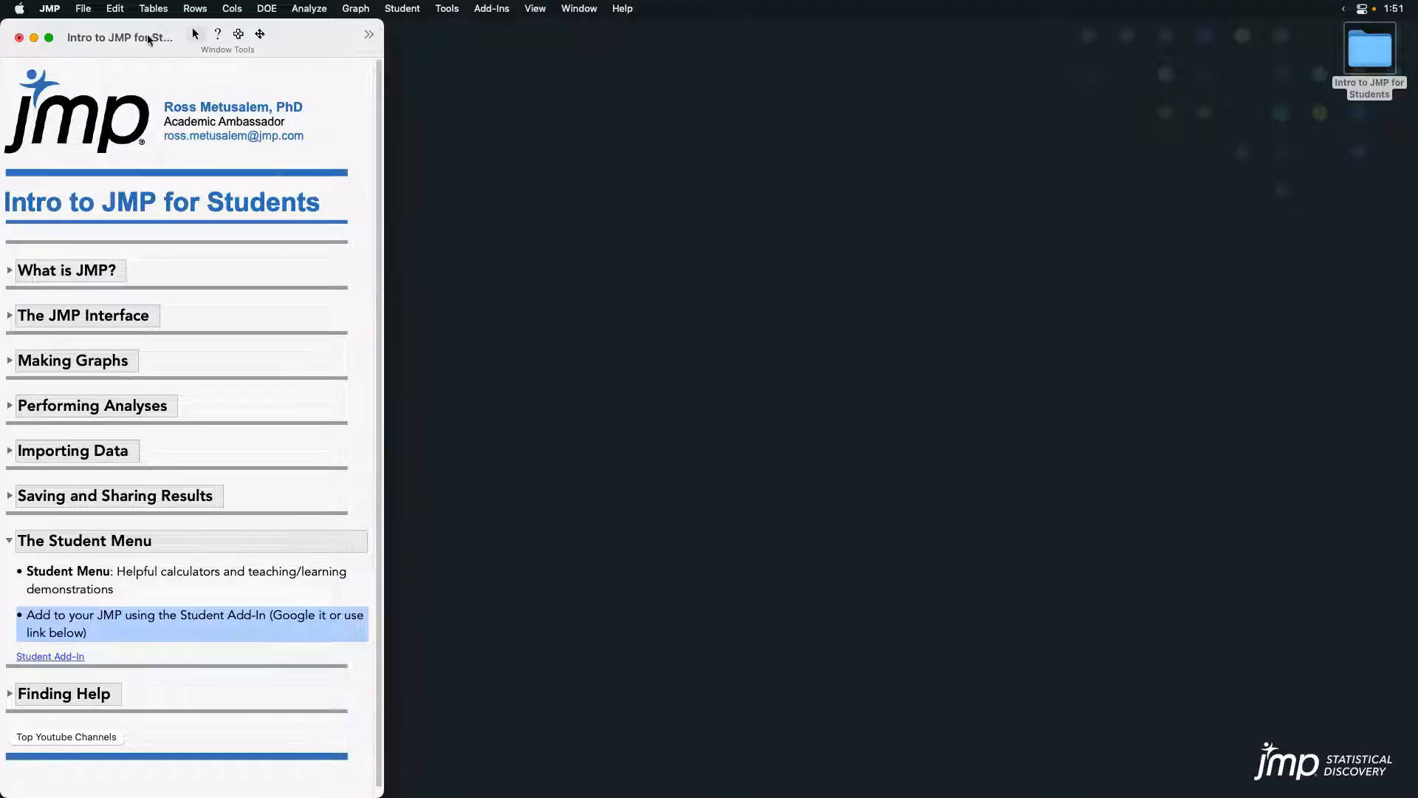
left_click(73, 657)
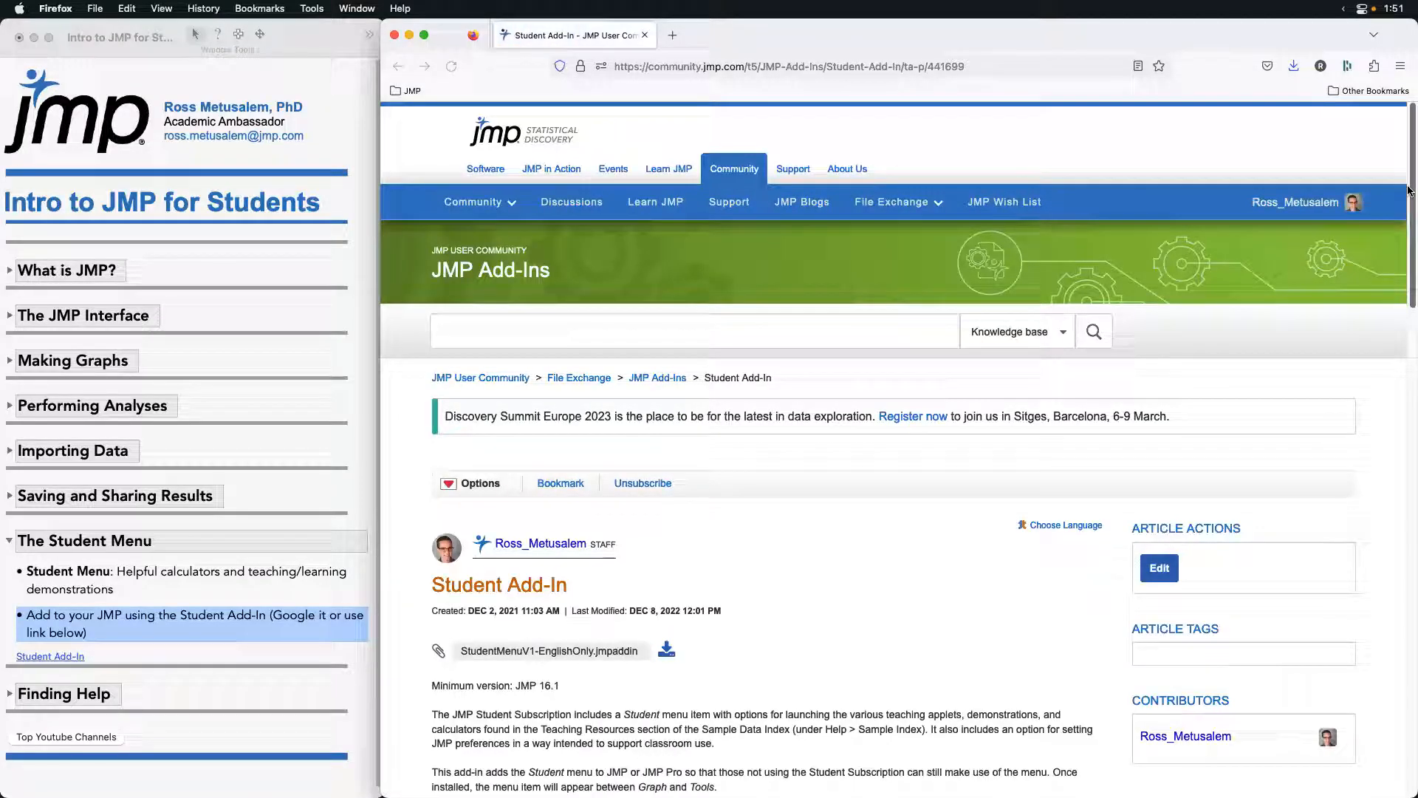
left_click_drag(1408, 192, 1408, 280)
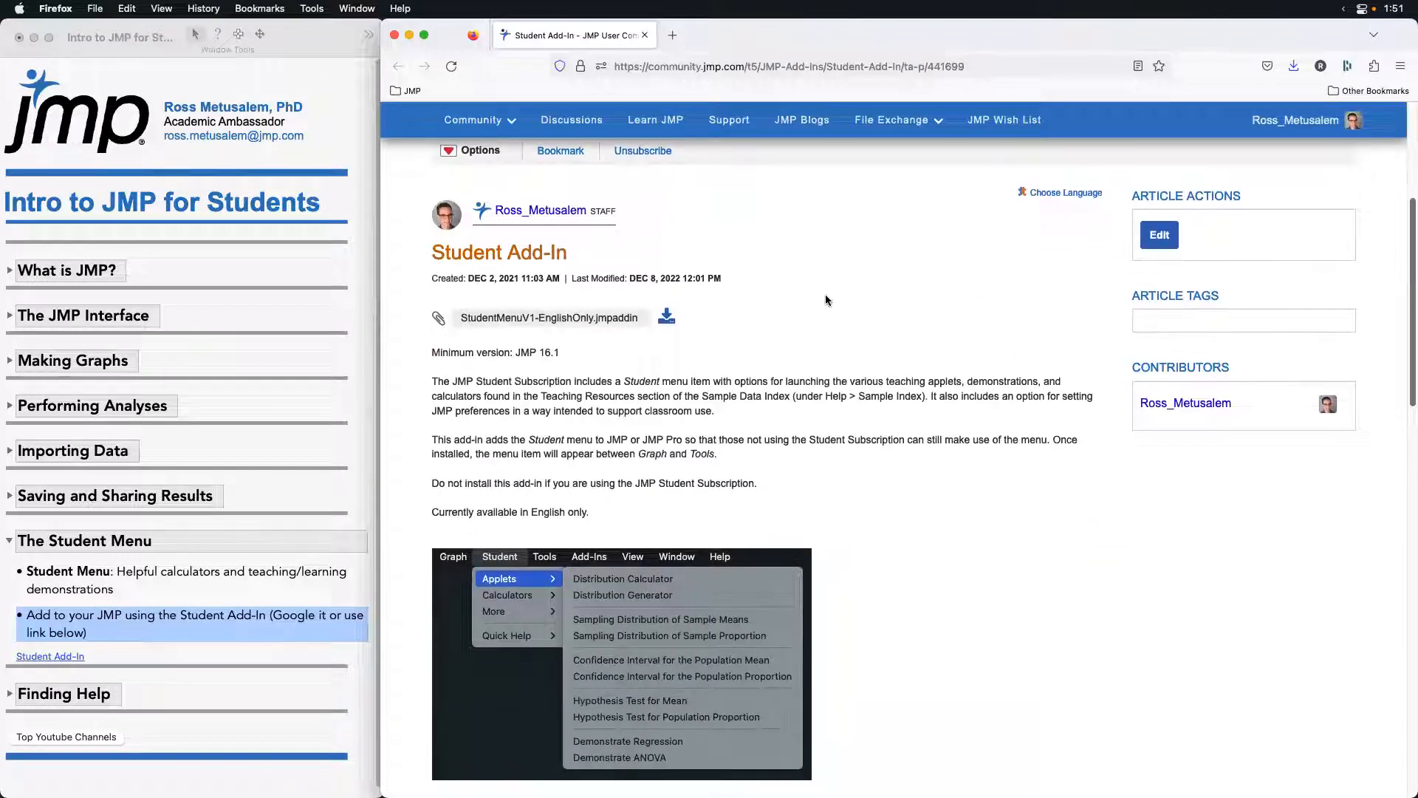
- Search the web in a new tab for "jmp student addin" and open the JMP User Community's Student Add-In page from the results
left_click_drag(648, 309, 689, 341)
left_click_drag(595, 325, 627, 326)
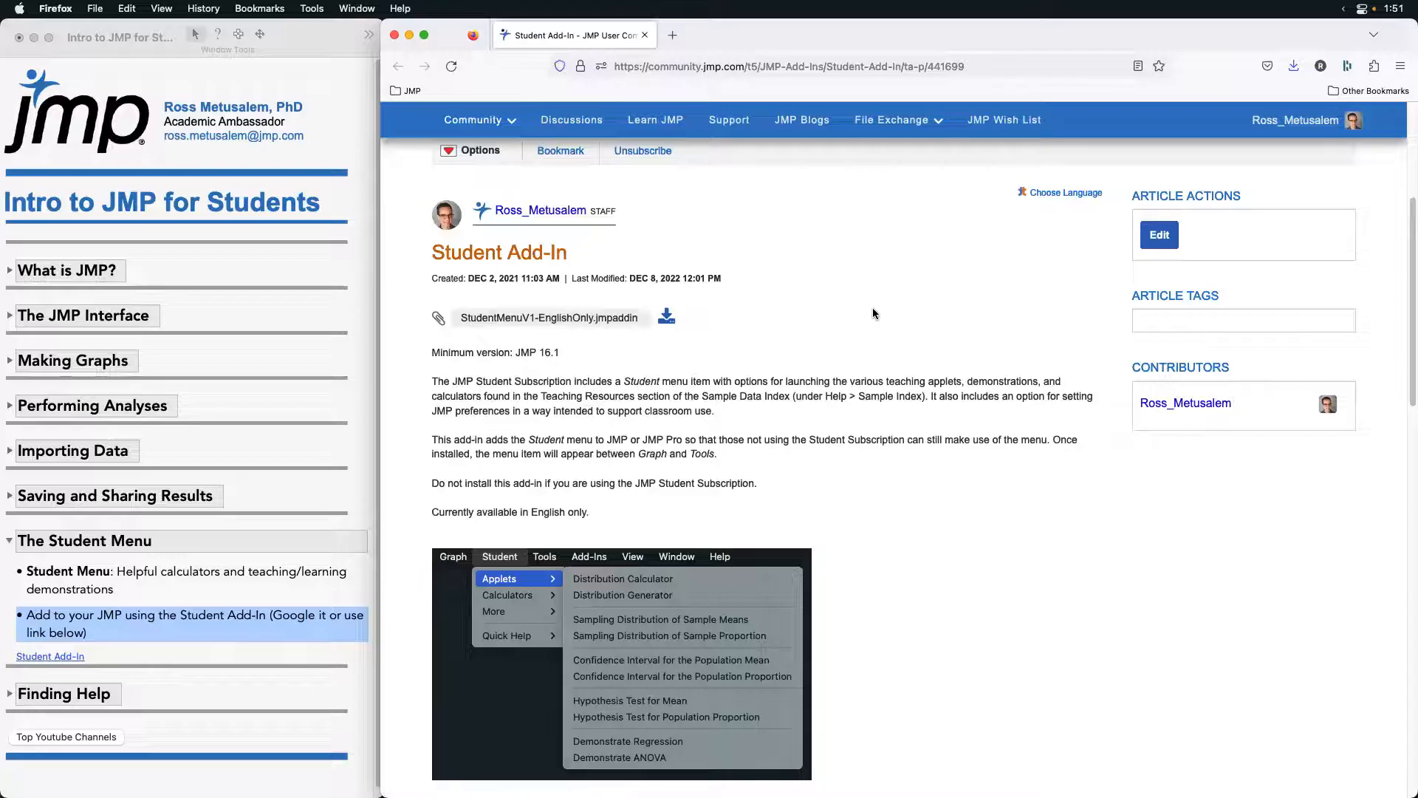
left_click(673, 35)
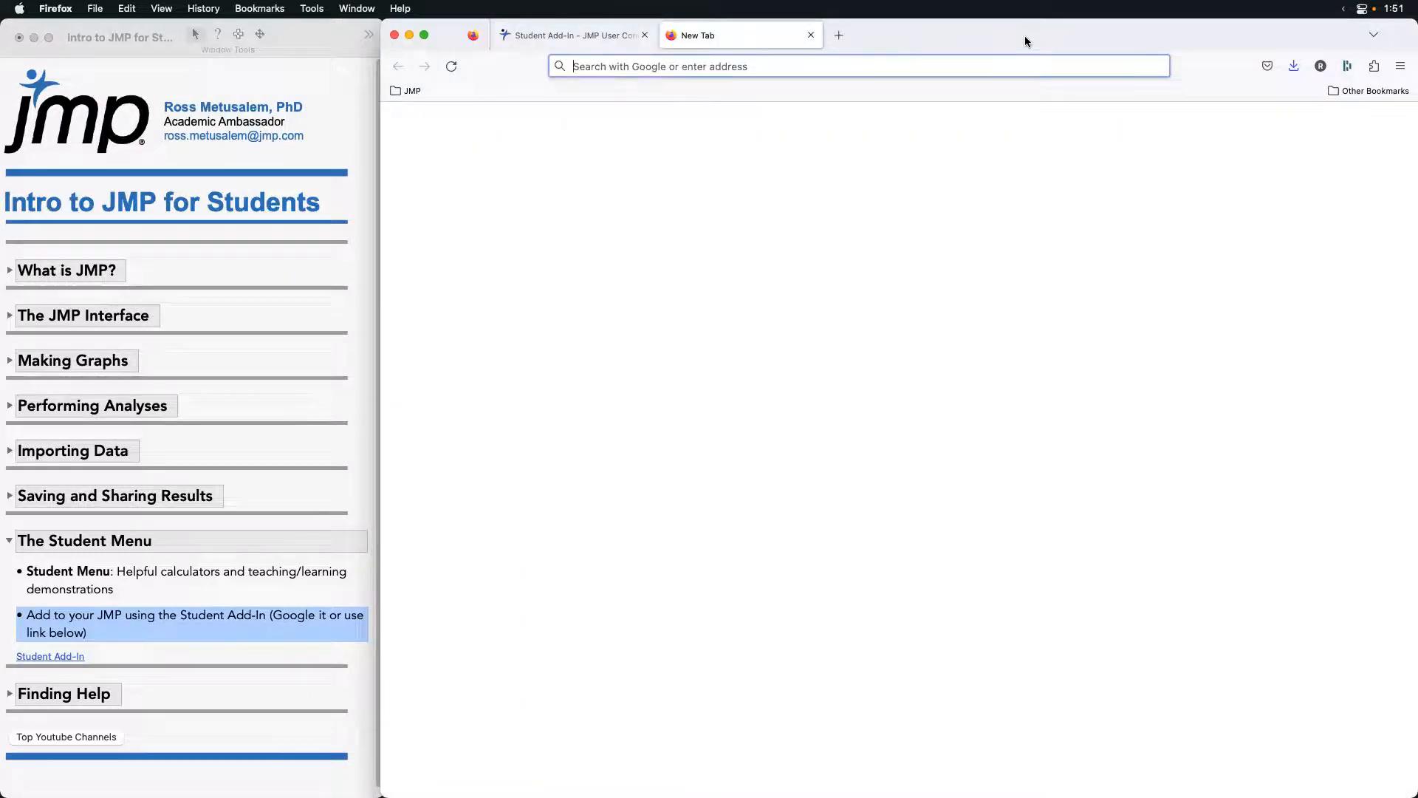
type("jmp student addin")
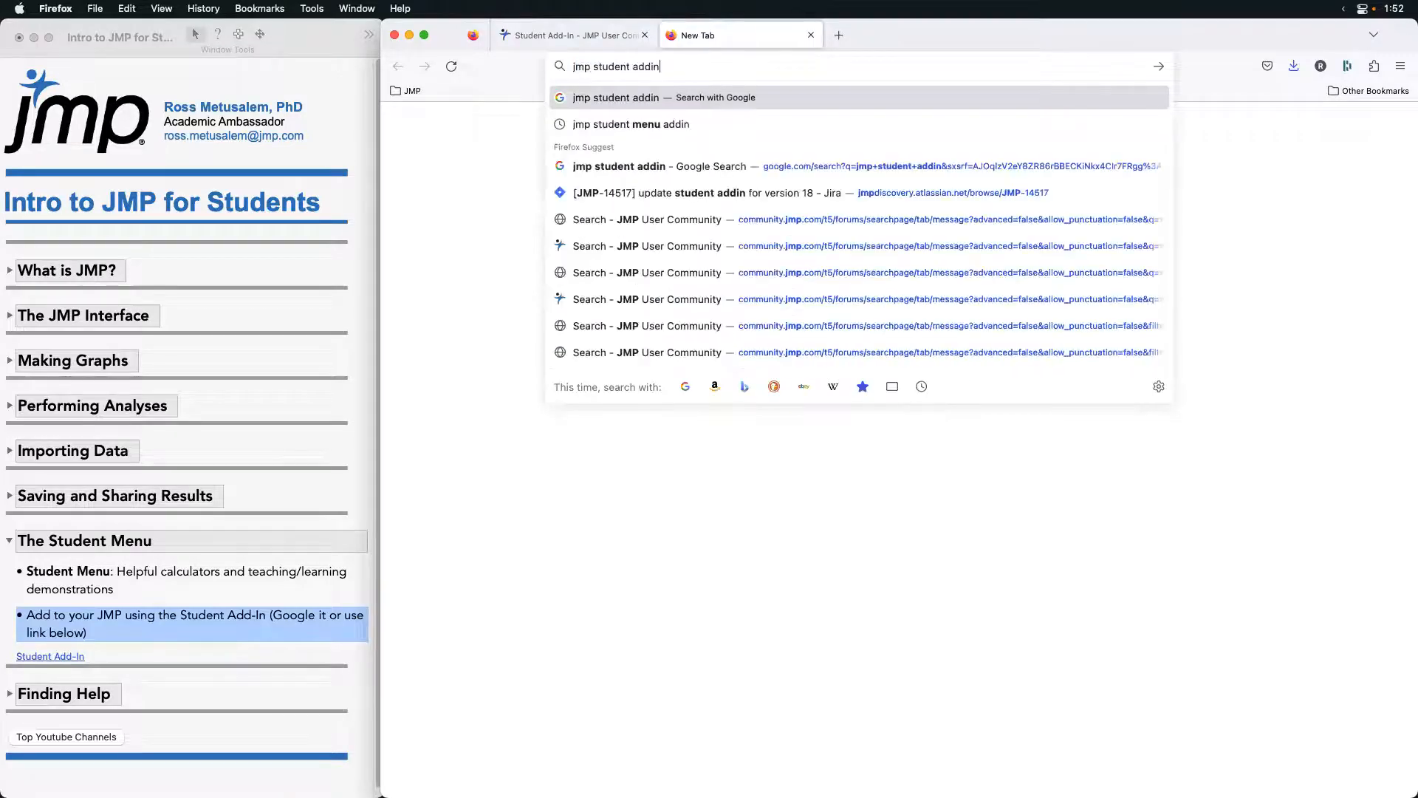
key("Return")
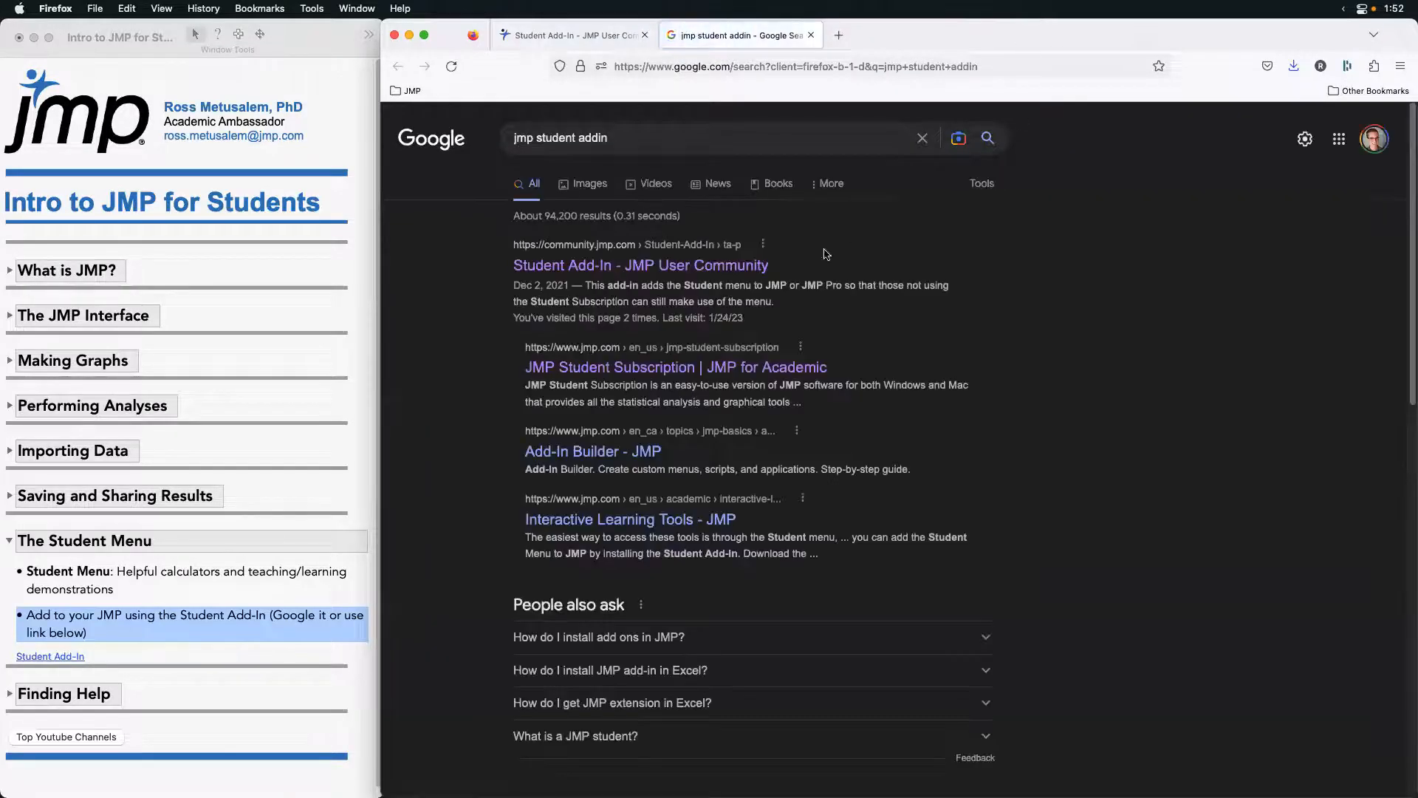
left_click(752, 264)
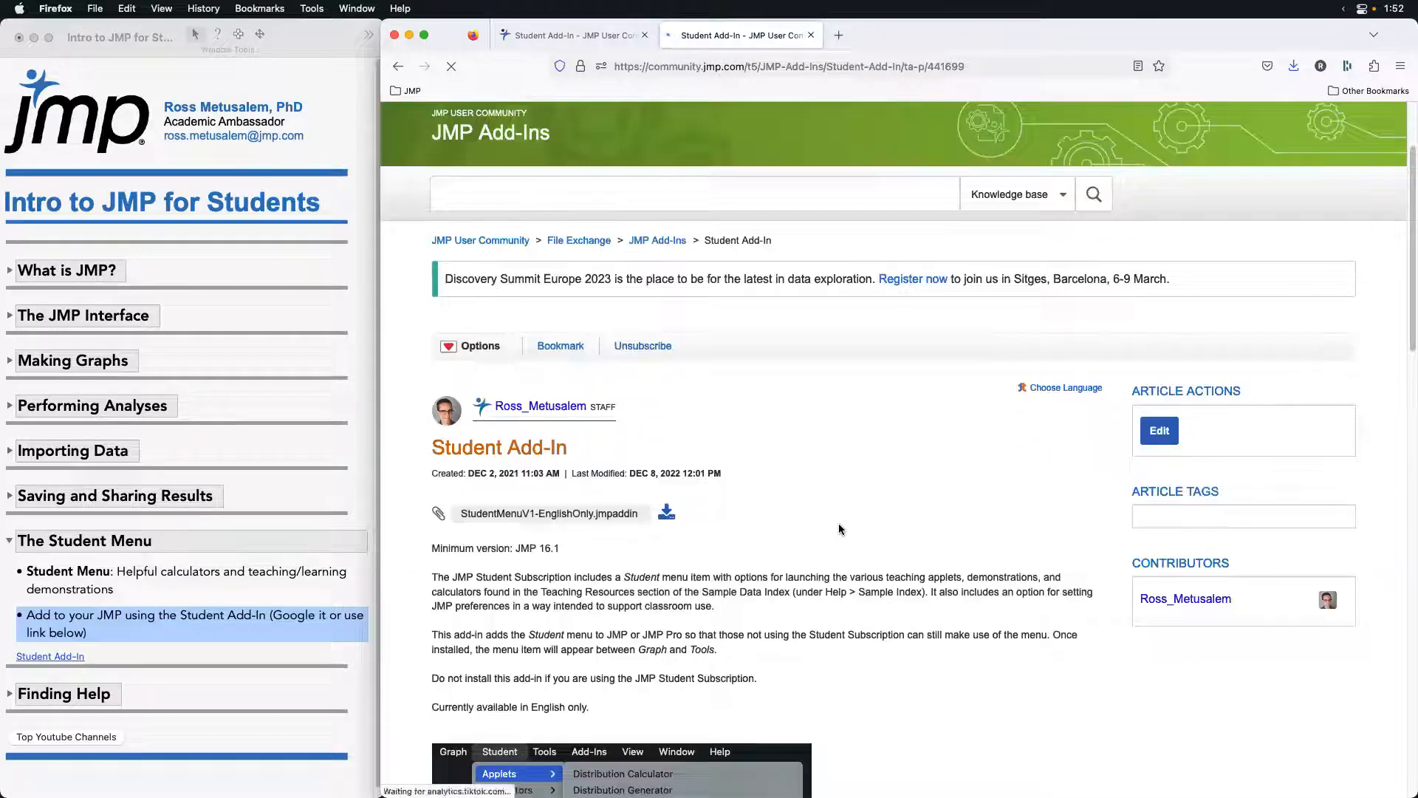
scroll(724, 530, "down", 2)
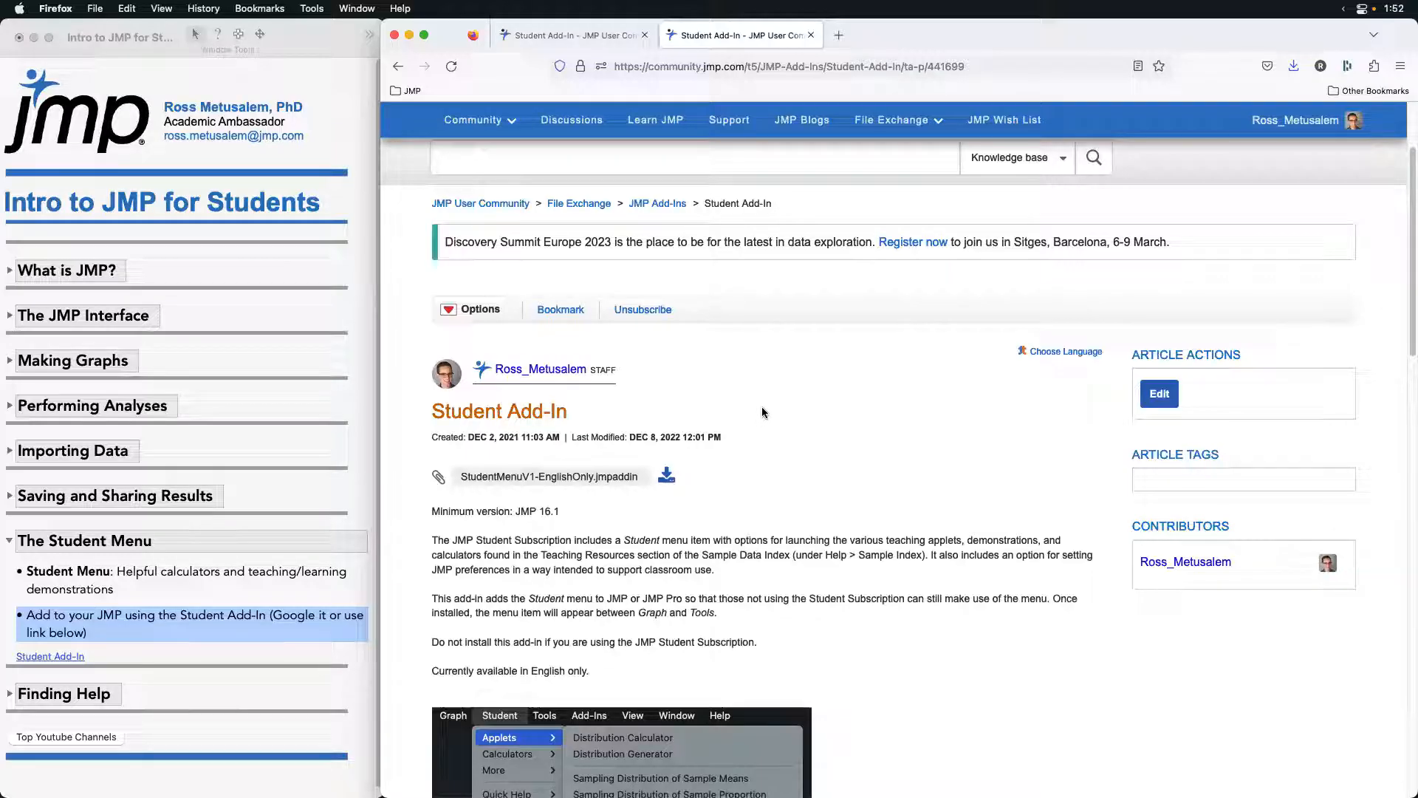
- Close the browser and launch JMP's Confidence Interval for One Mean calculator with Summary Statistics as the input method
left_click(394, 37)
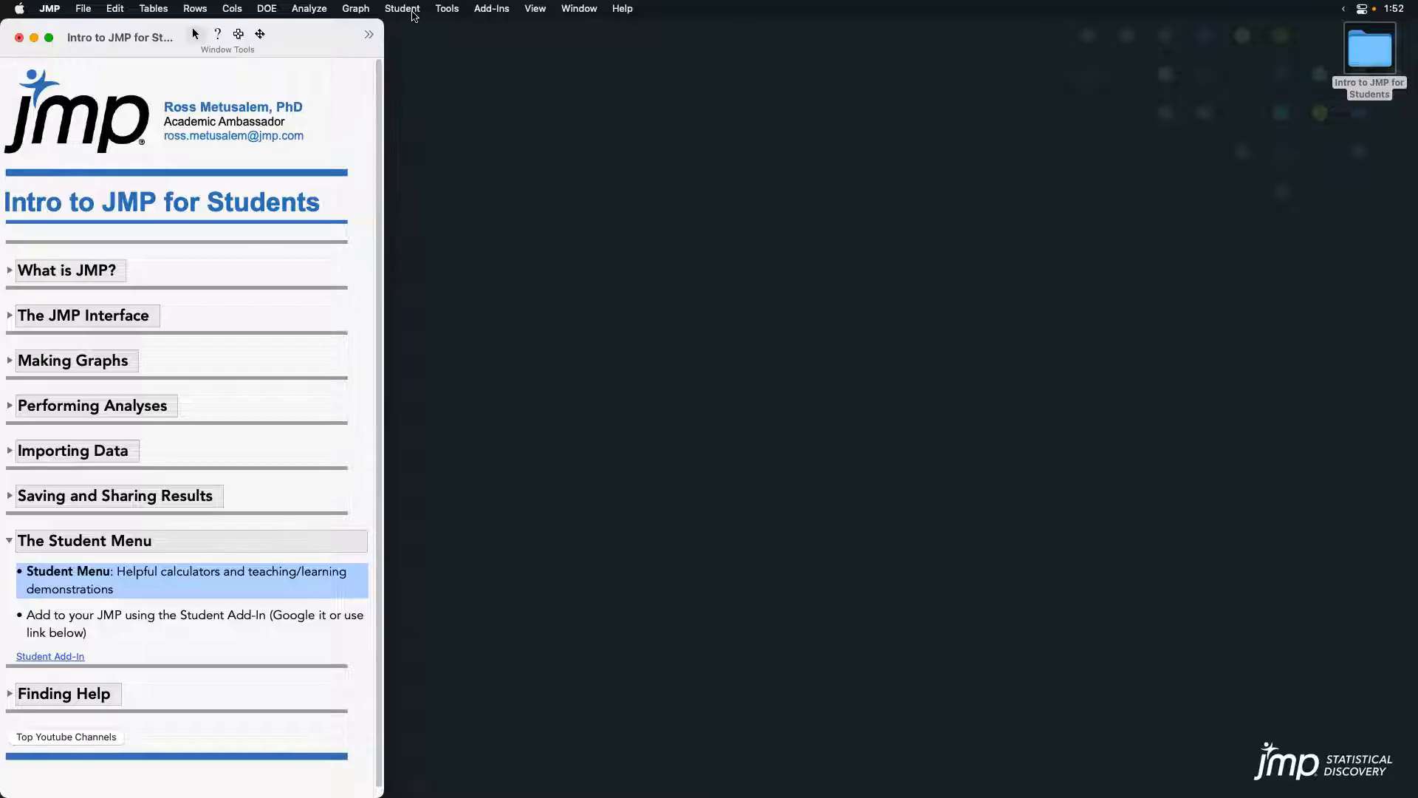
left_click(419, 10)
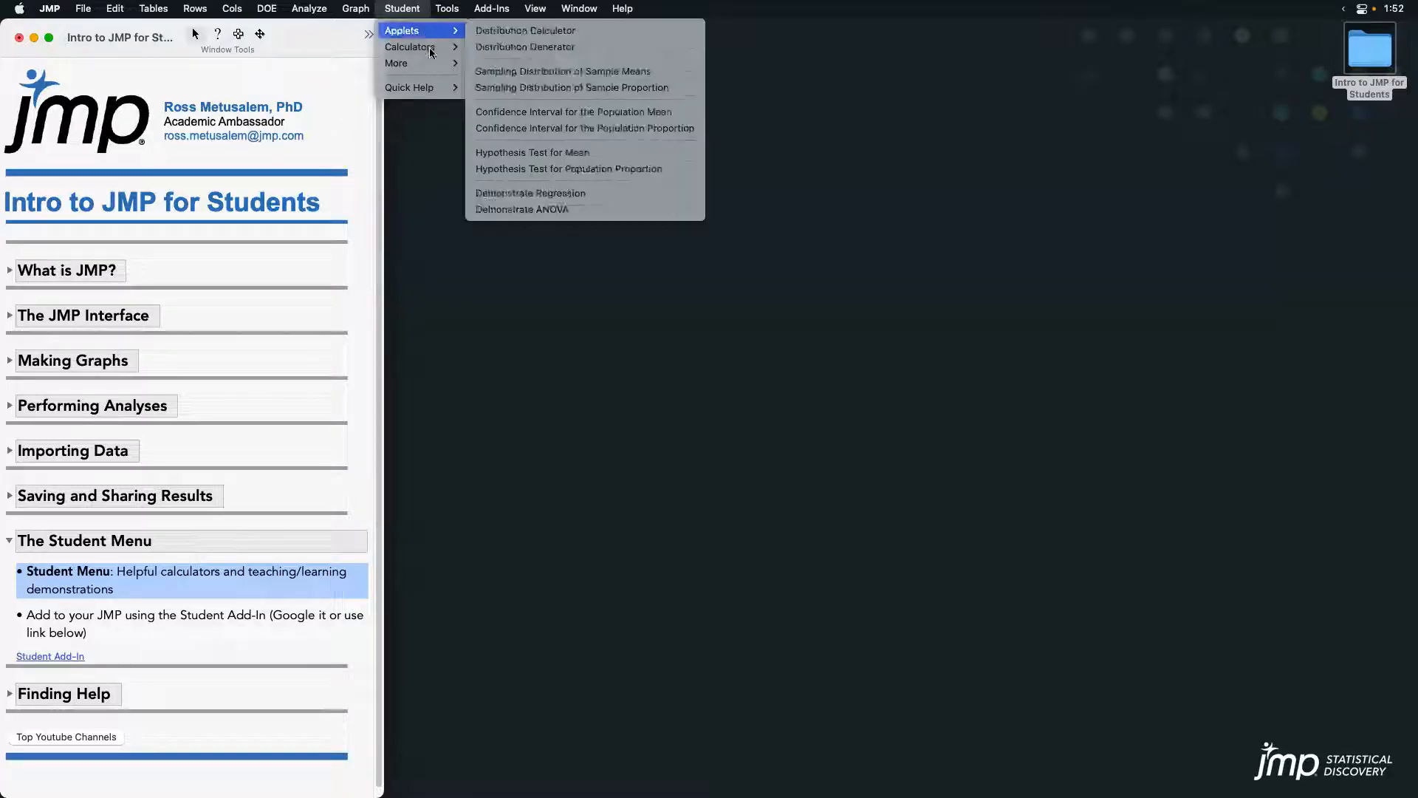
mouse_move(432, 51)
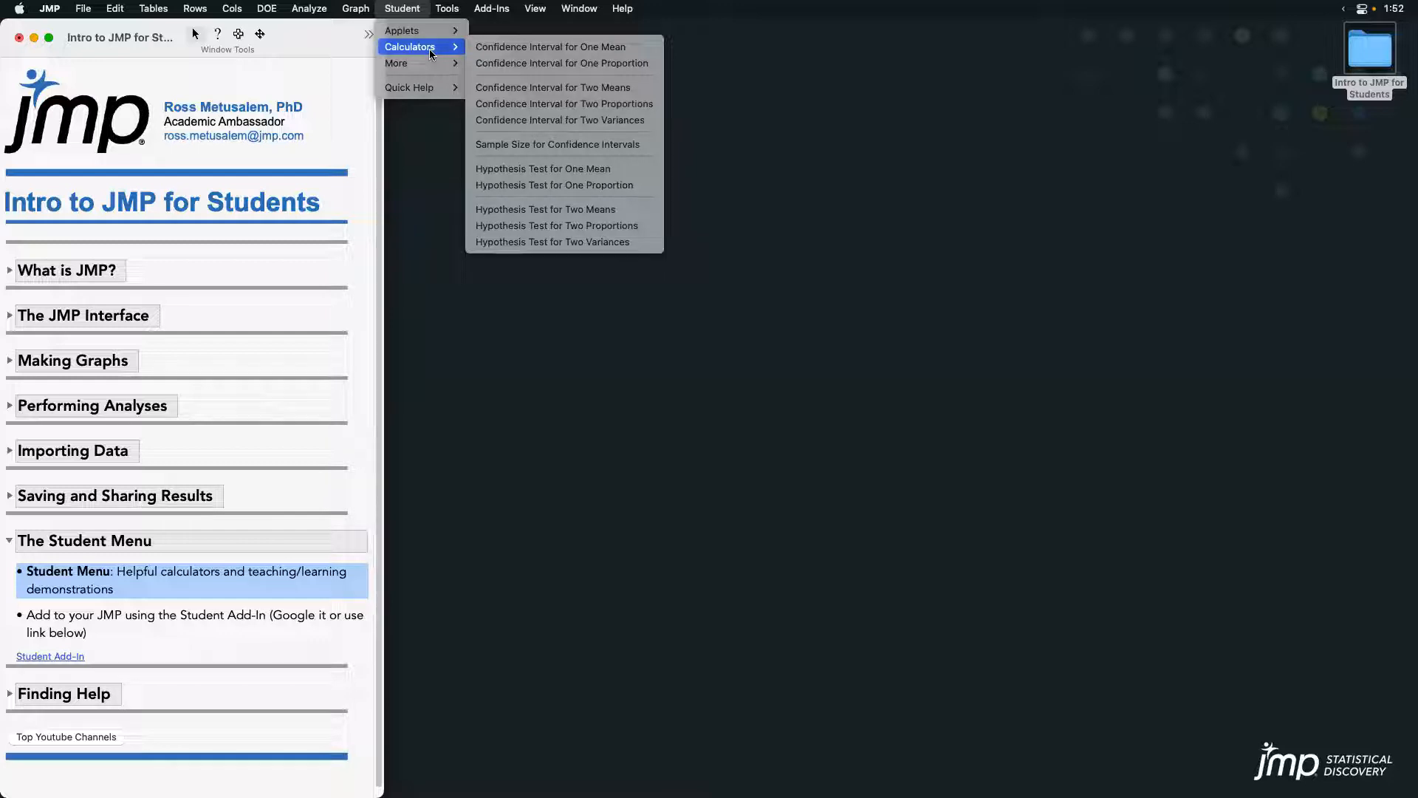
left_click(633, 51)
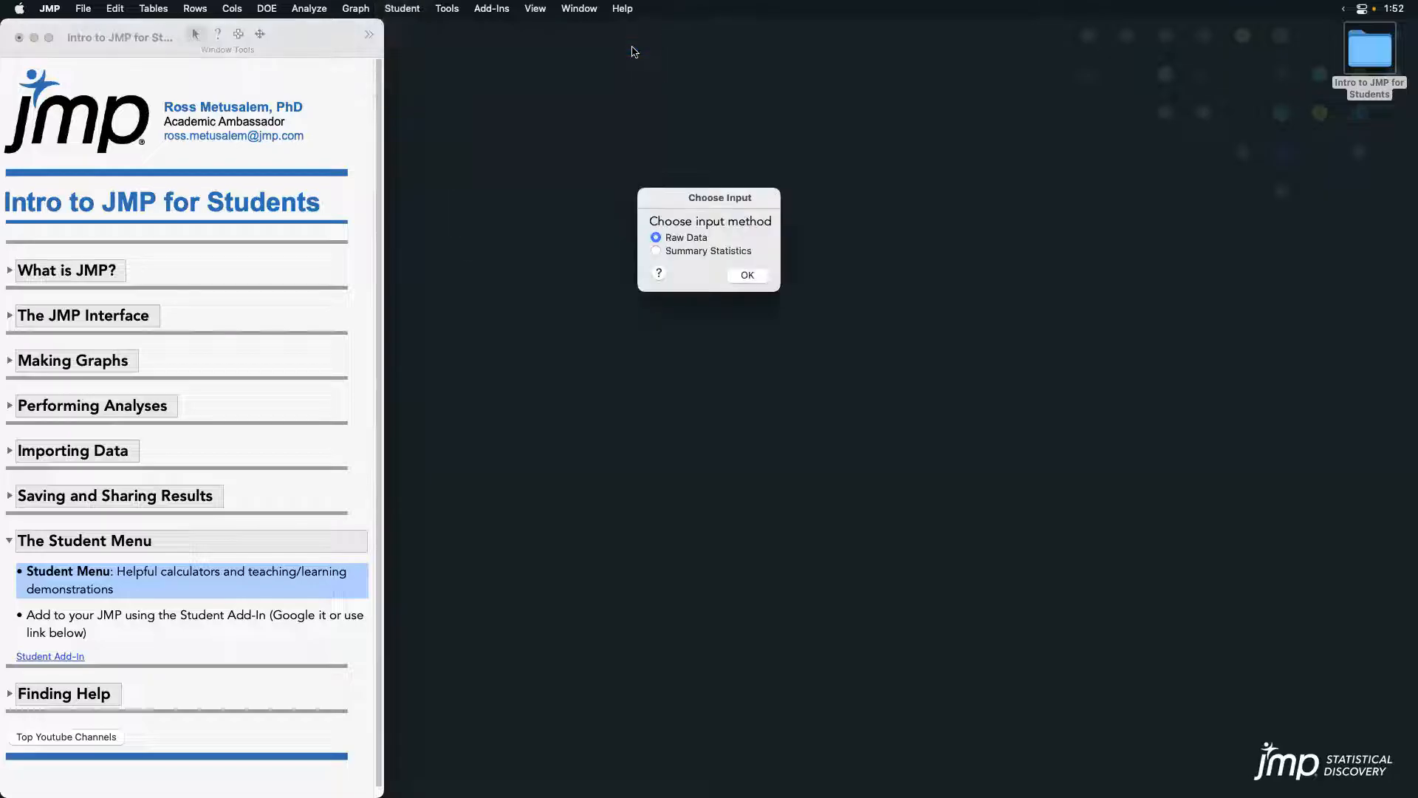
left_click(706, 255)
left_click(746, 276)
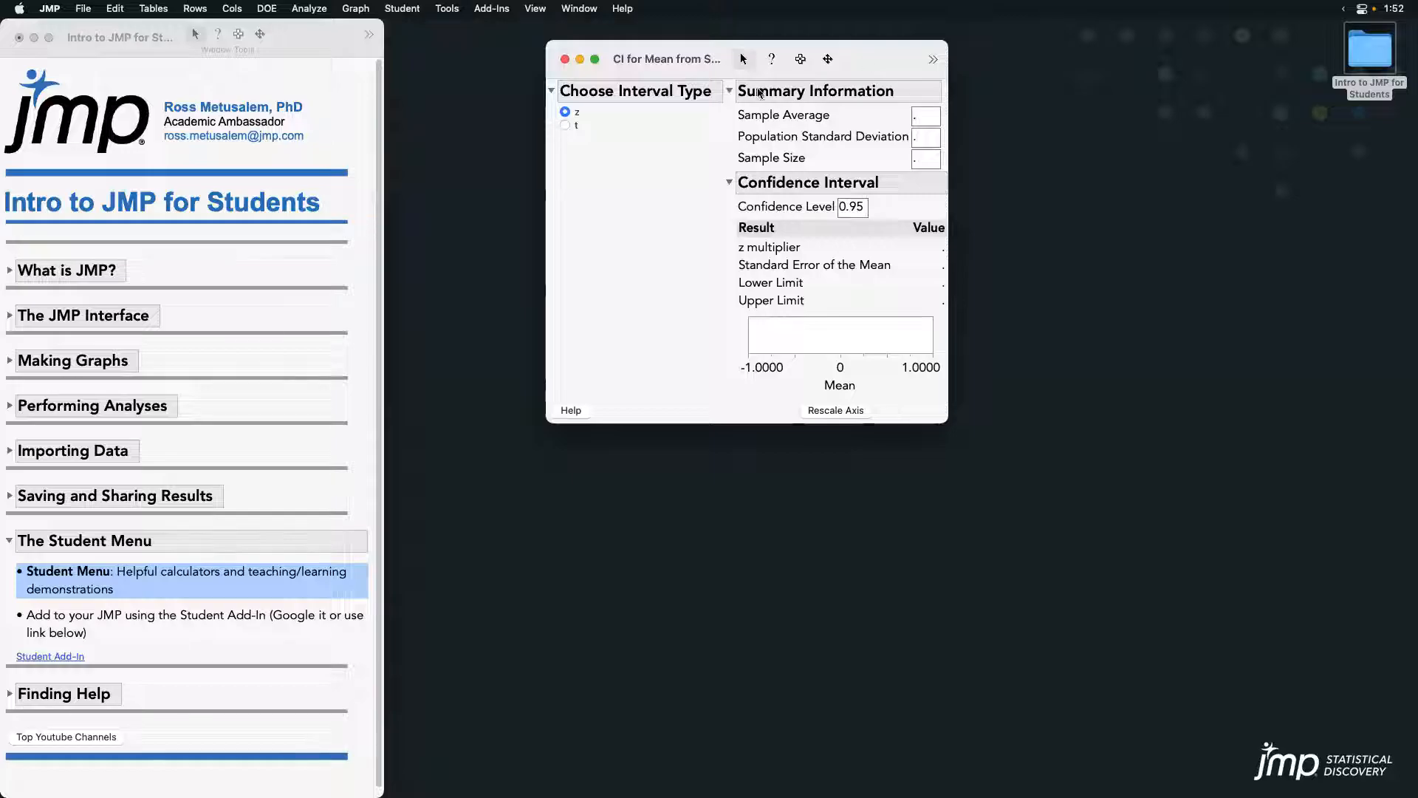
- Calculate a t interval for sample average 100, standard deviation 15 and sample size 40, and adjust the Mean axis scale
left_click(565, 124)
left_click(928, 114)
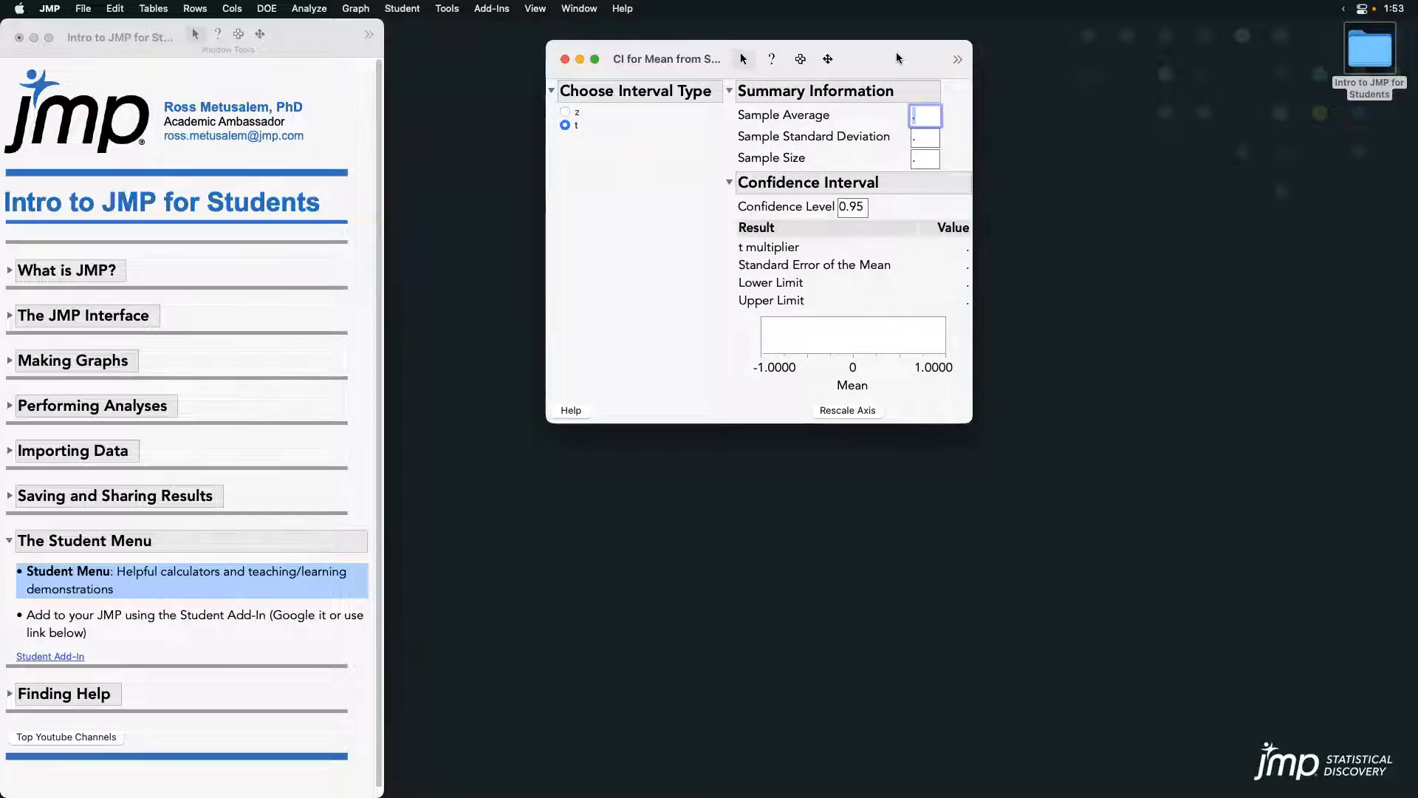
type("100")
left_click(927, 139)
type("15")
left_click(928, 161)
type("40")
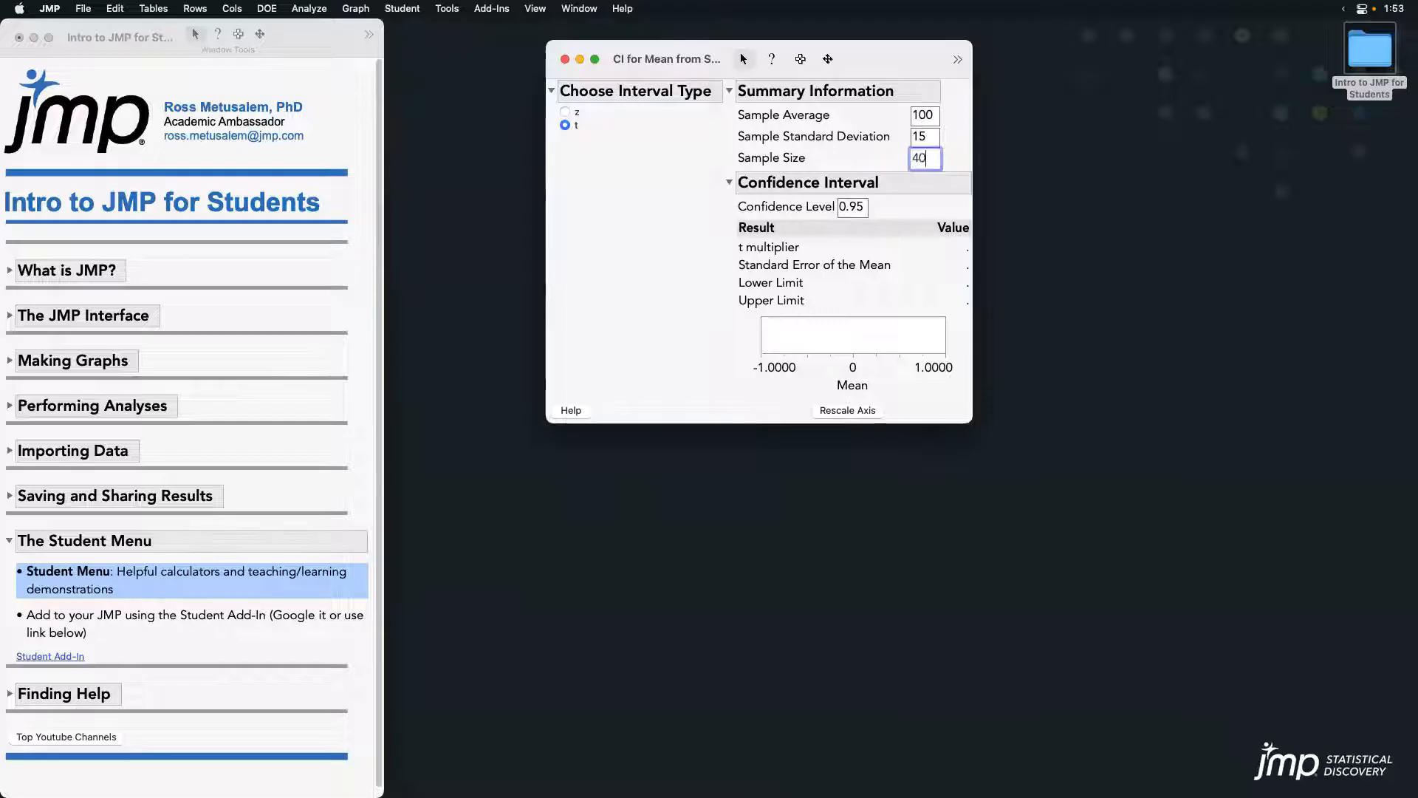
key("Return")
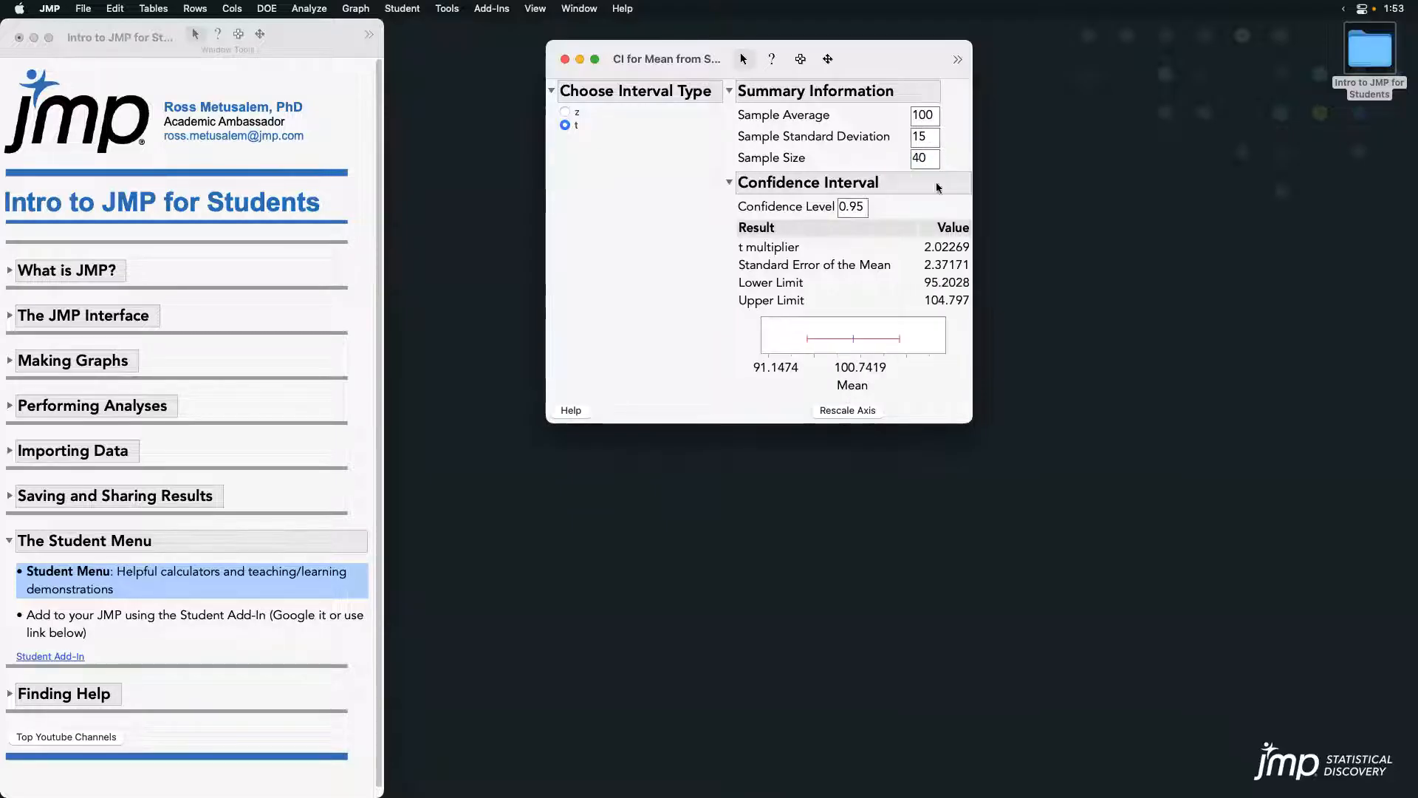
left_click_drag(936, 367, 923, 366)
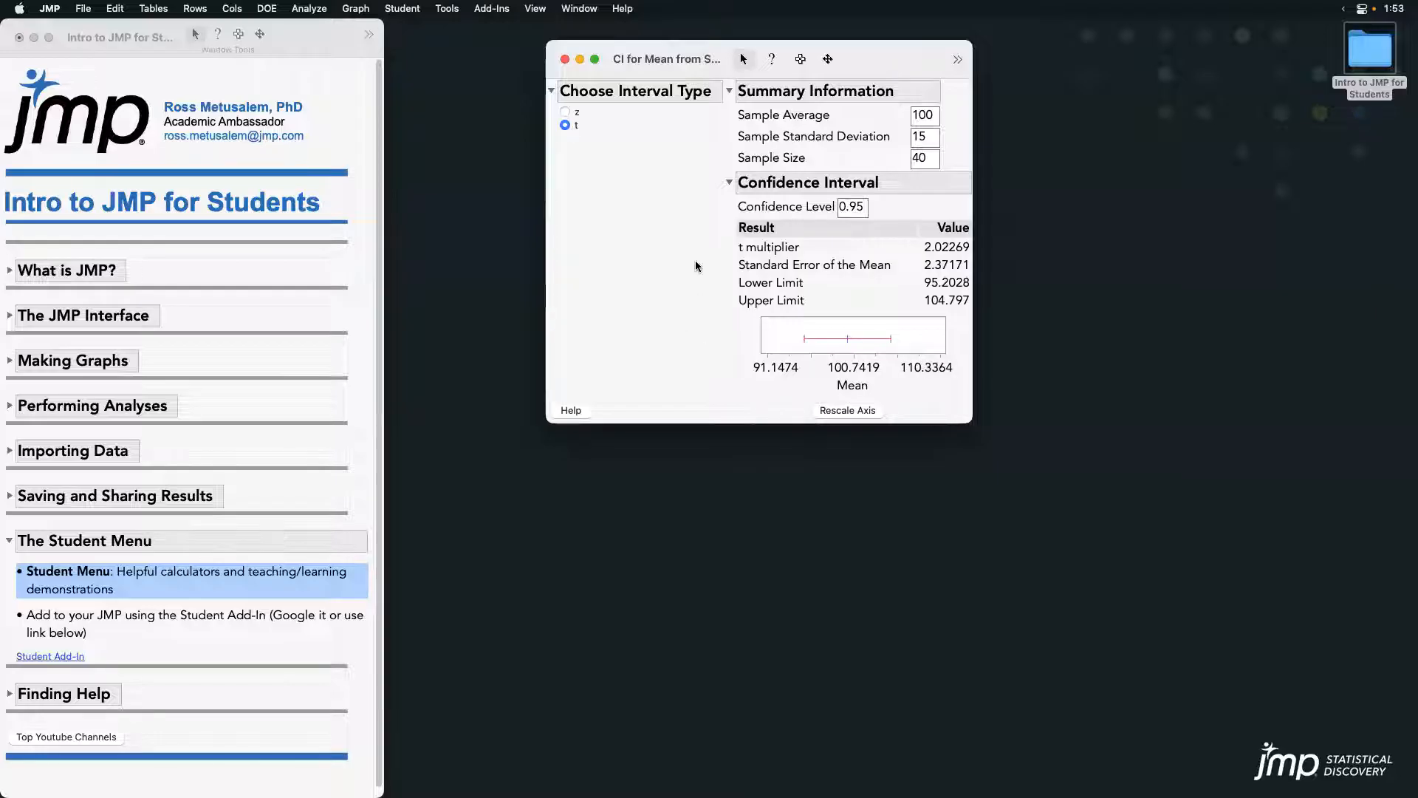
- Review the other available Student calculators and close the confidence interval calculator
mouse_move(706, 275)
left_mouse_down()
mouse_move(707, 316)
mouse_move(915, 319)
mouse_move(972, 270)
mouse_move(705, 273)
left_mouse_up()
left_click(310, 9)
mouse_move(414, 10)
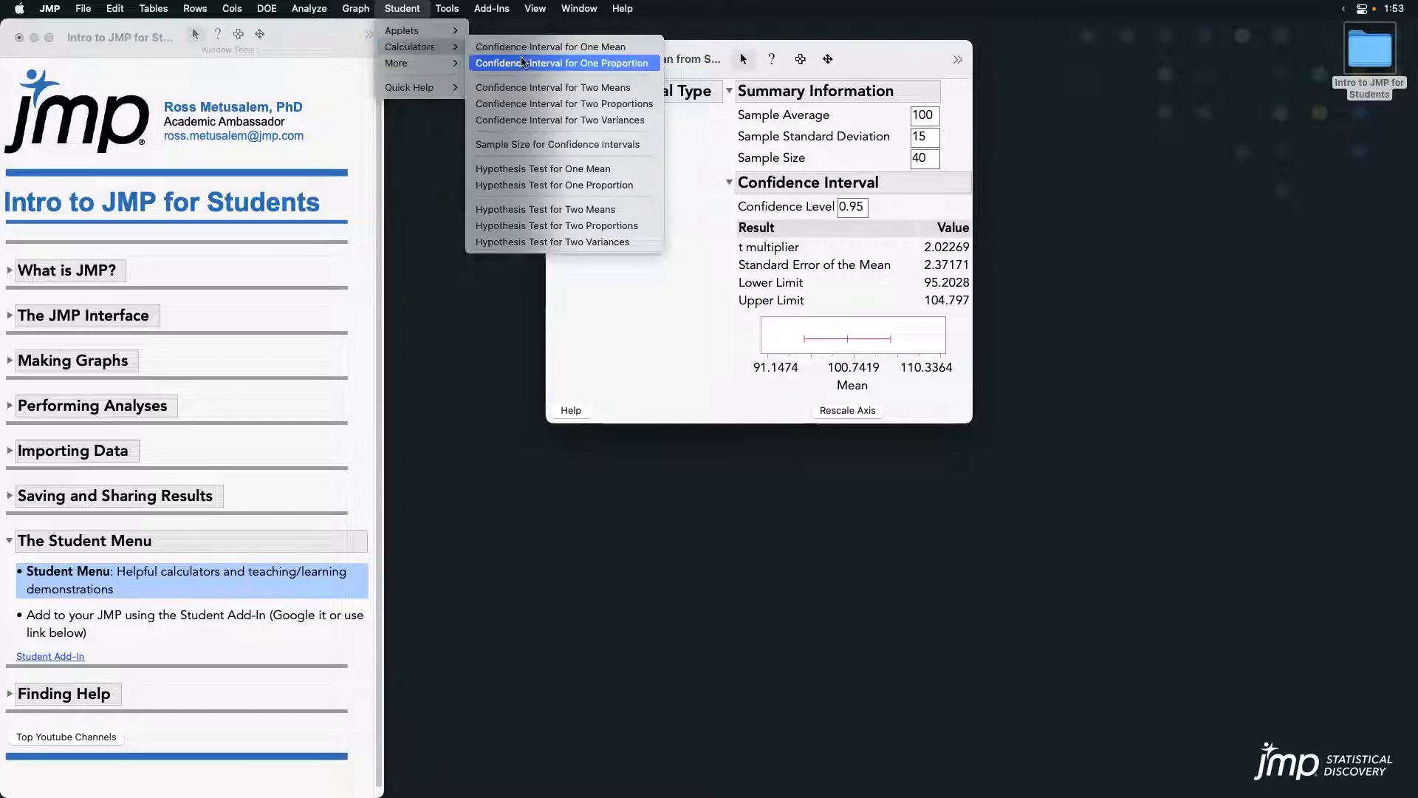
left_click(617, 290)
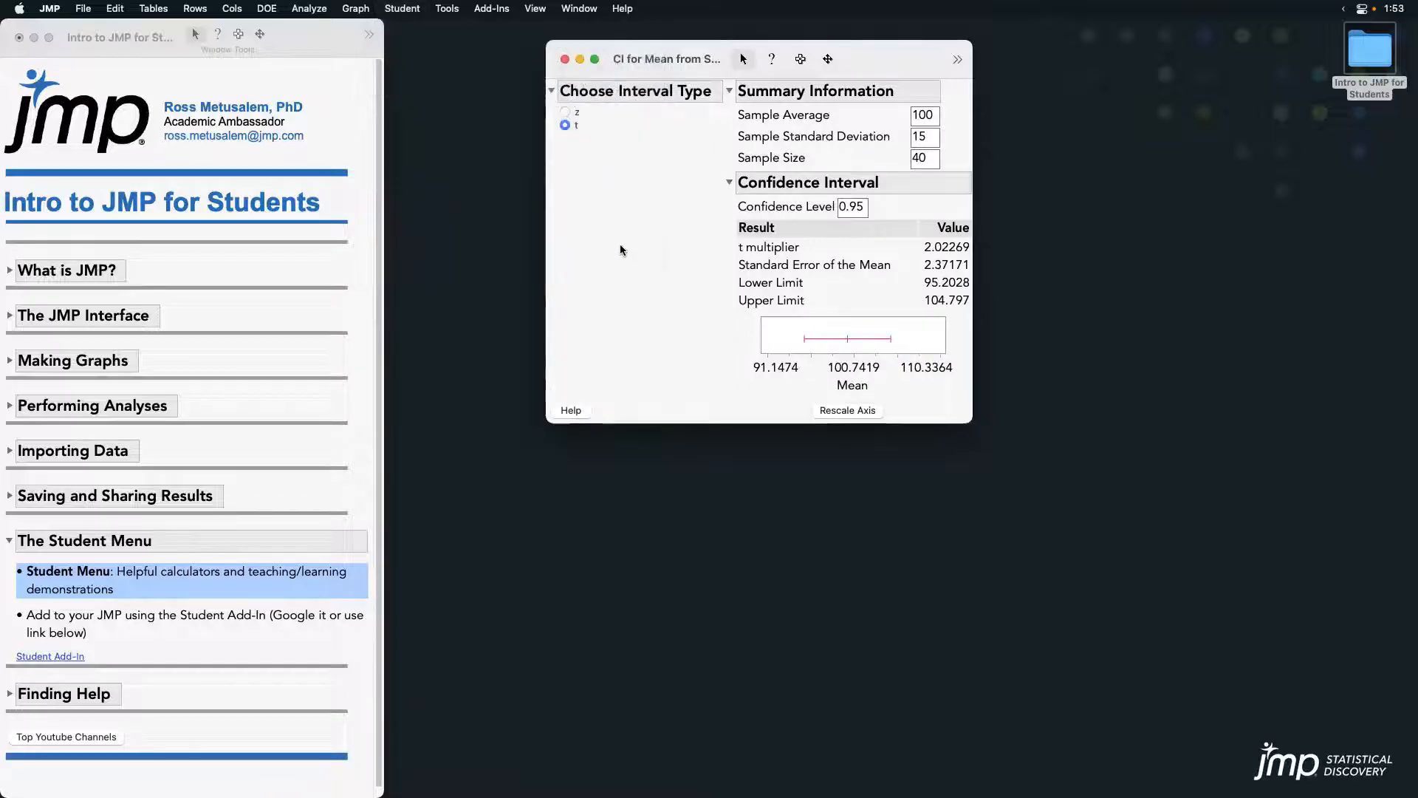
left_click(569, 58)
- Open the Demonstrate Regression applet and enlarge its Sample Data scatterplot
left_click(403, 8)
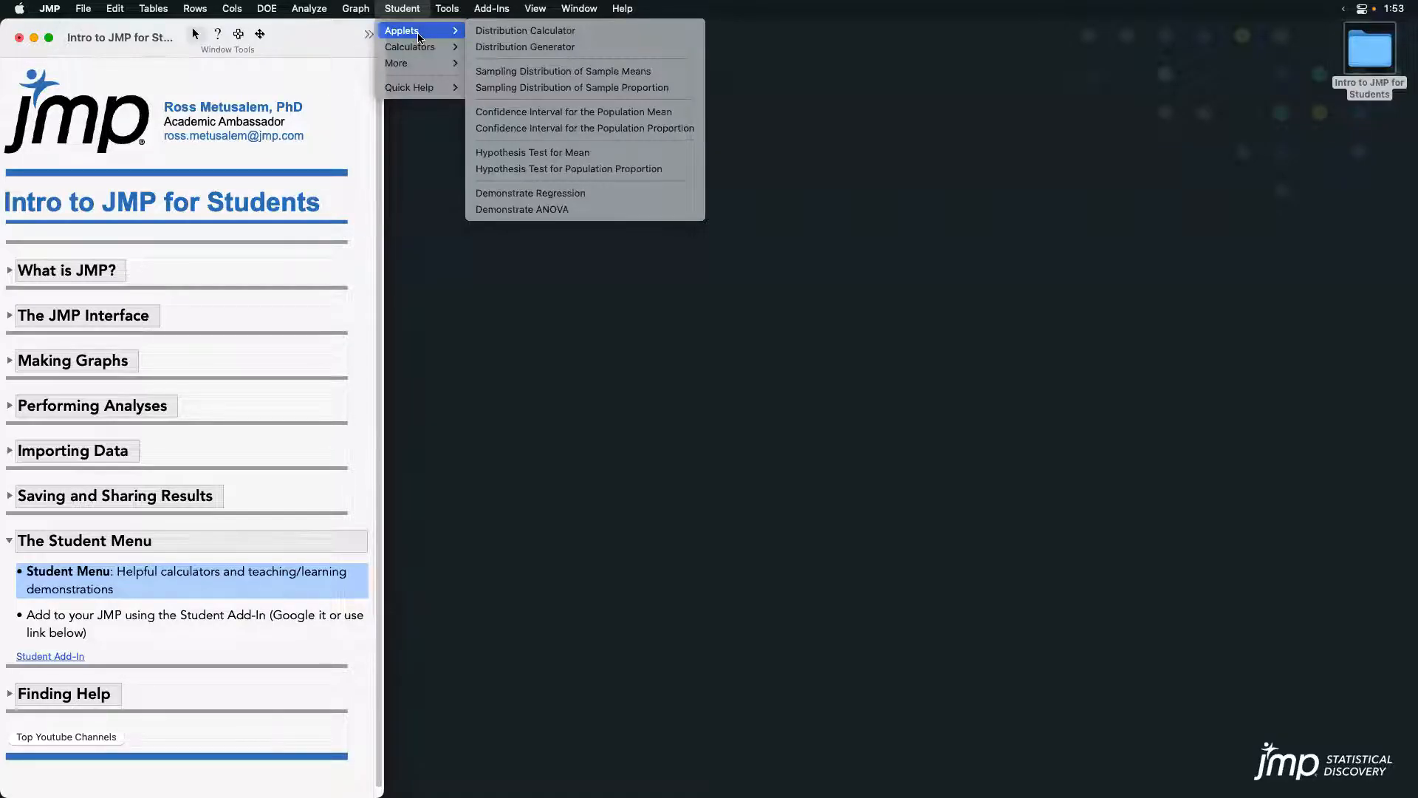
left_click(621, 195)
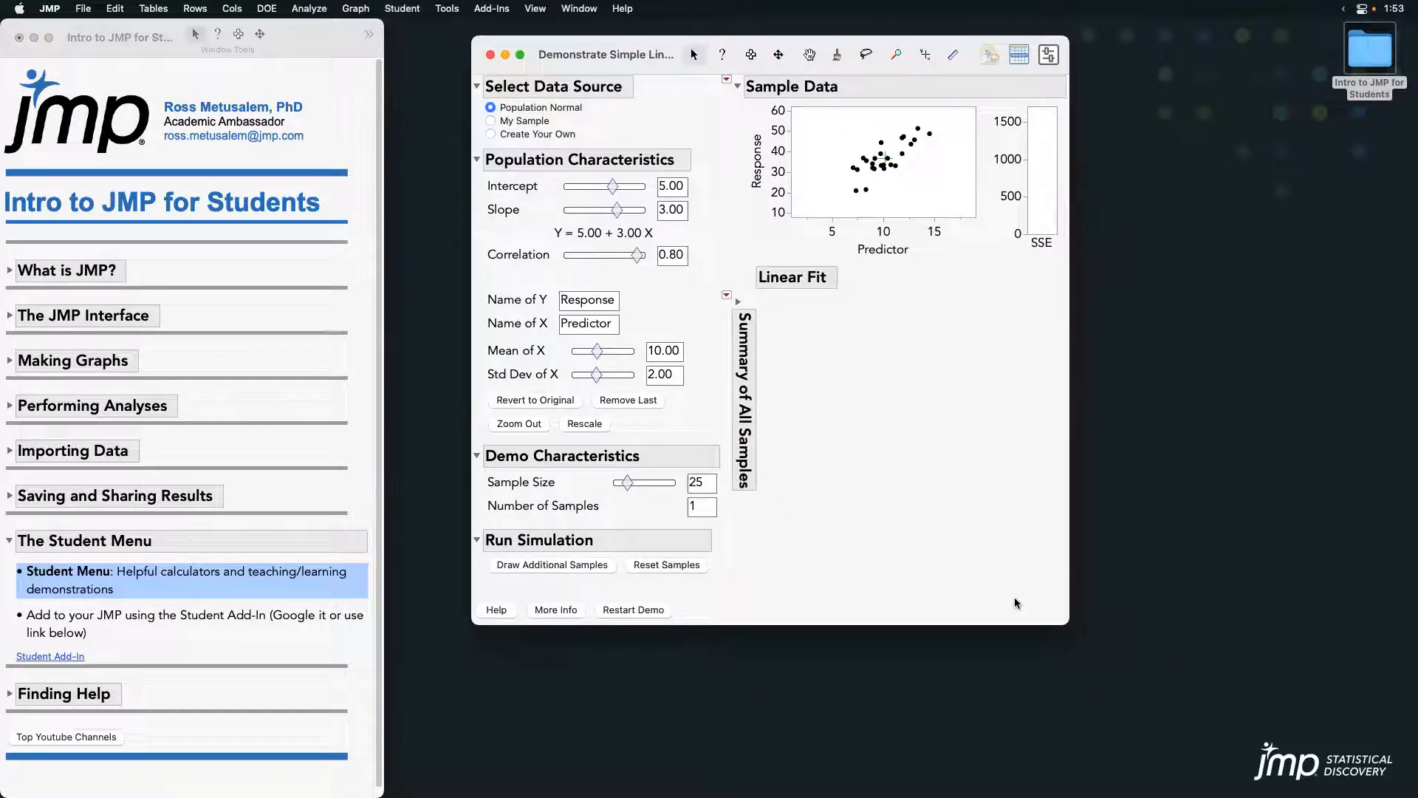
left_click_drag(972, 215, 1210, 445)
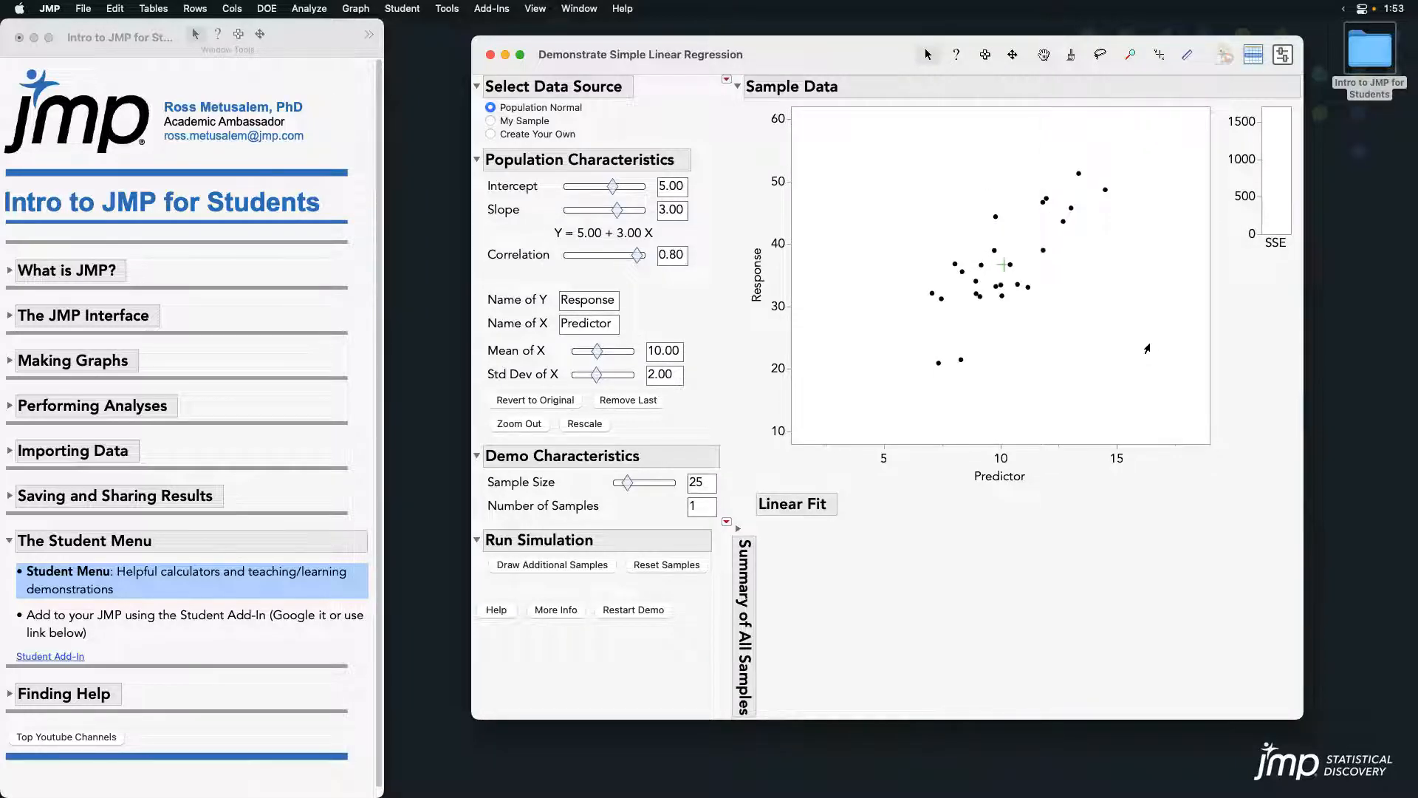
- Fit the LS line to the sample data and move the leftmost low point to a Predictor of about 6
left_click(727, 80)
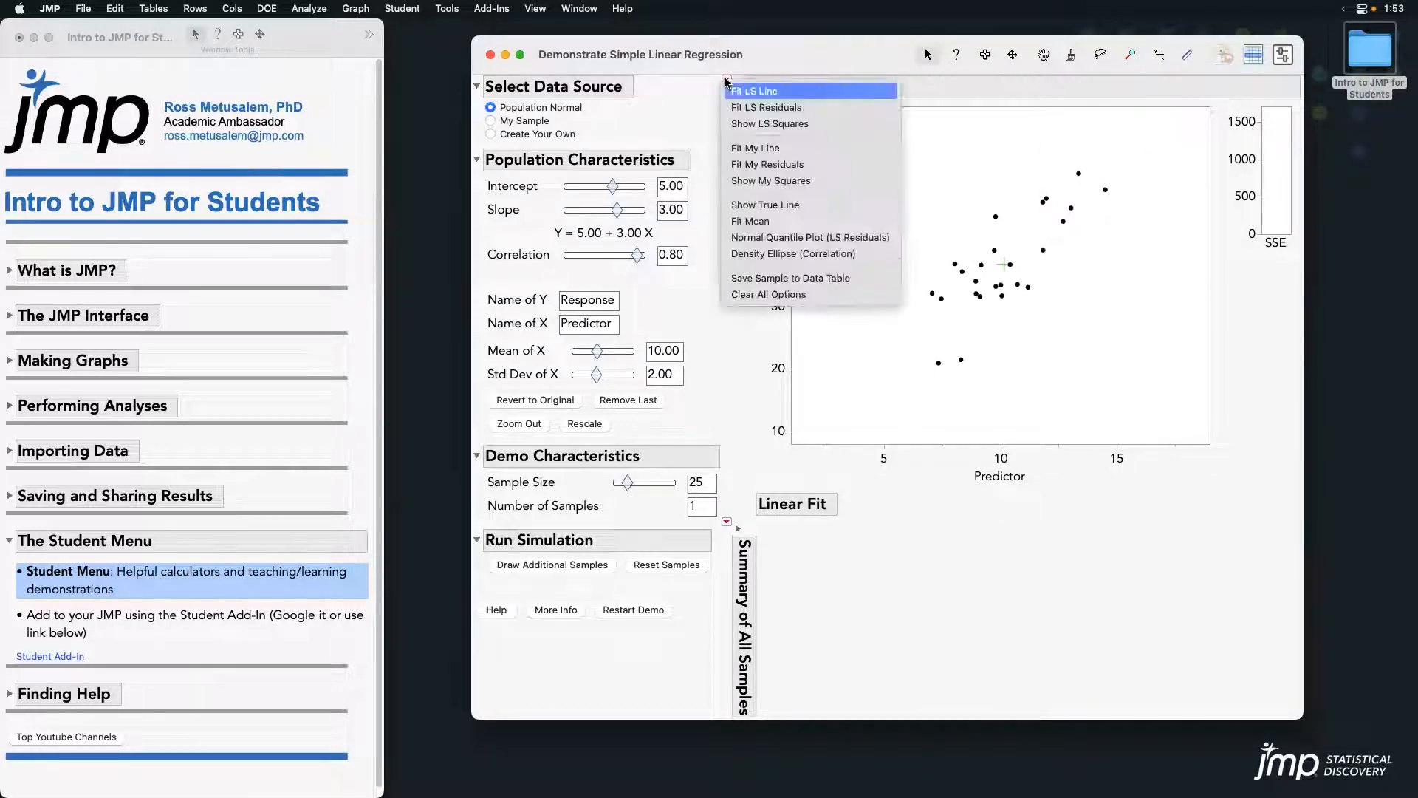
left_click(800, 94)
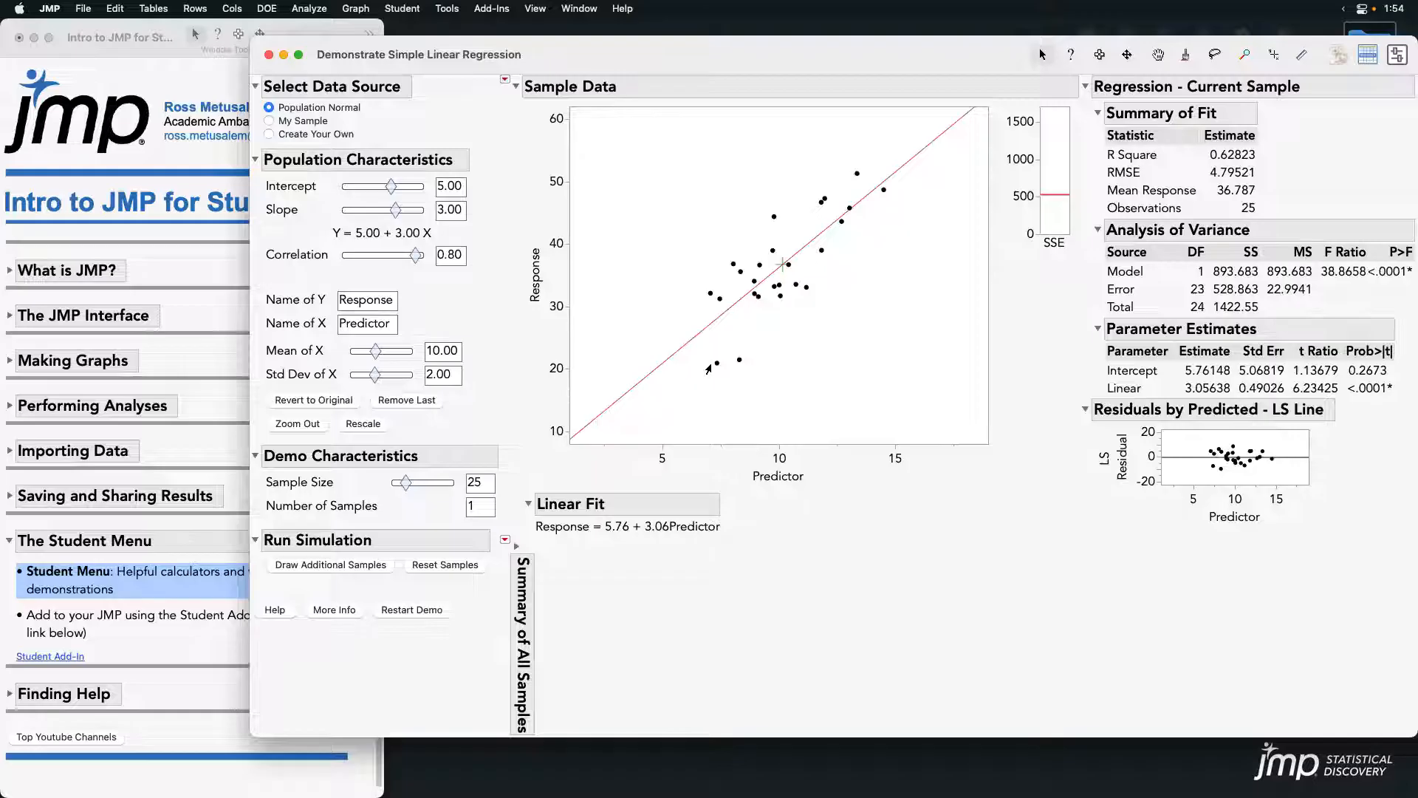
left_click_drag(715, 367, 679, 356)
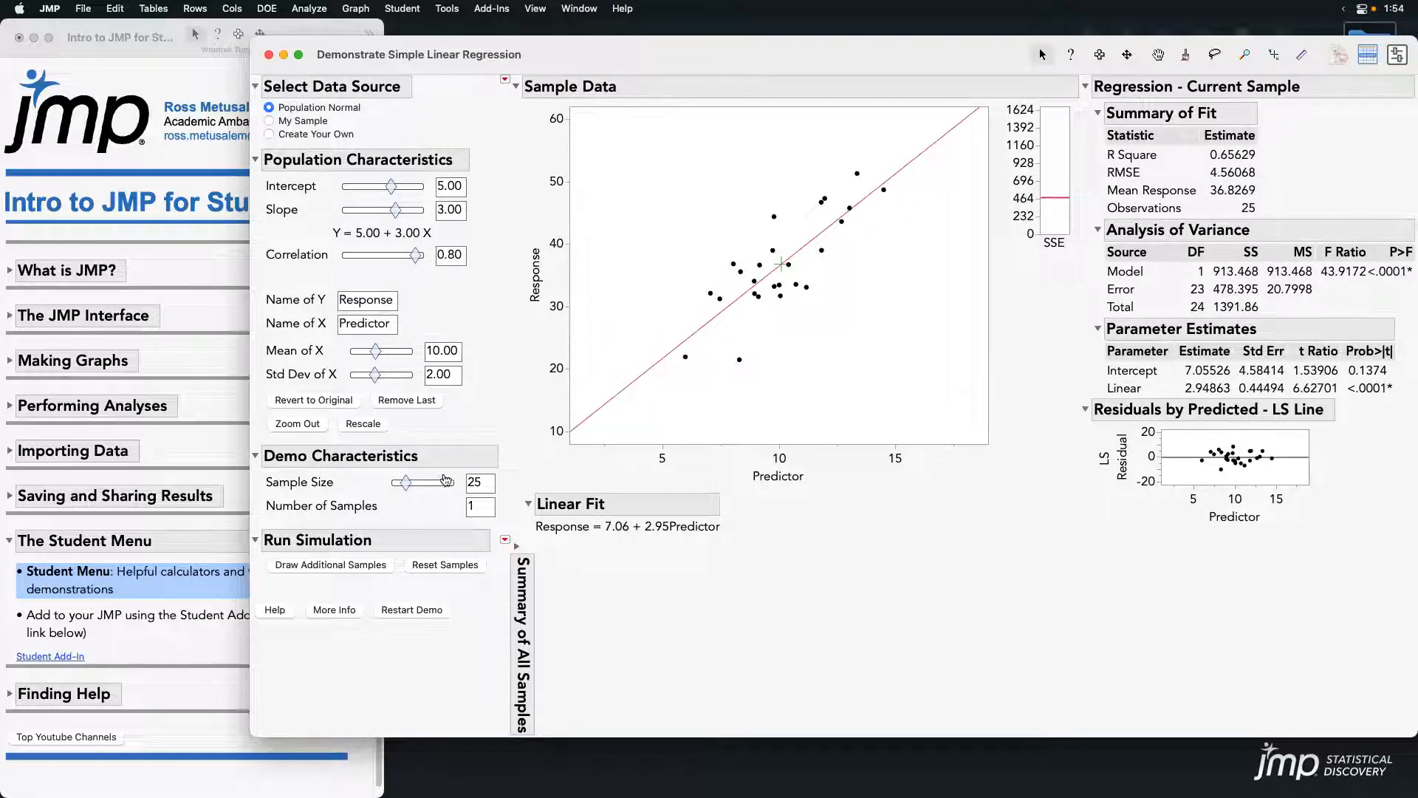
- Set the sample size to 100, move a lower-left point to a Predictor of about 4, and close the regression demonstration
left_click_drag(408, 485, 464, 493)
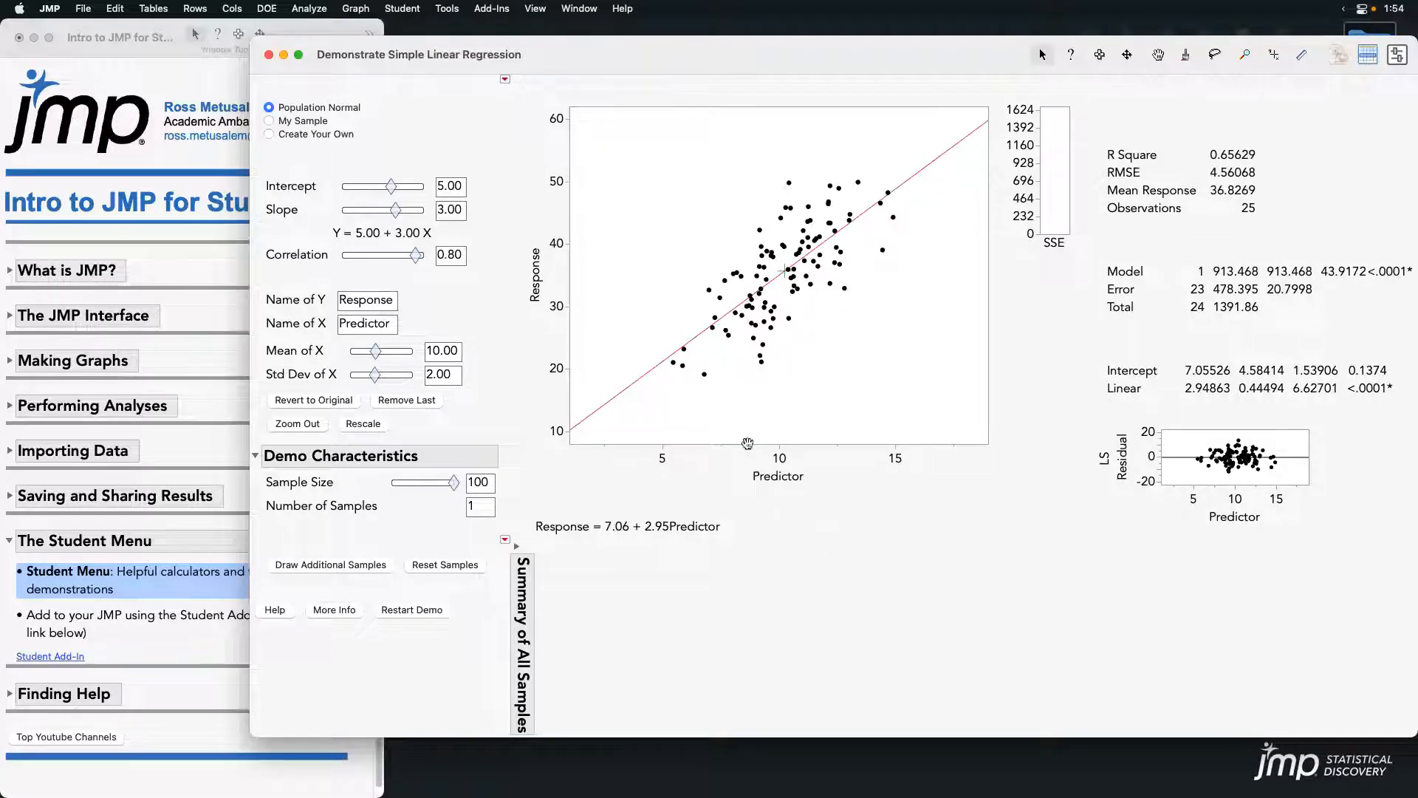
left_click_drag(669, 367, 641, 353)
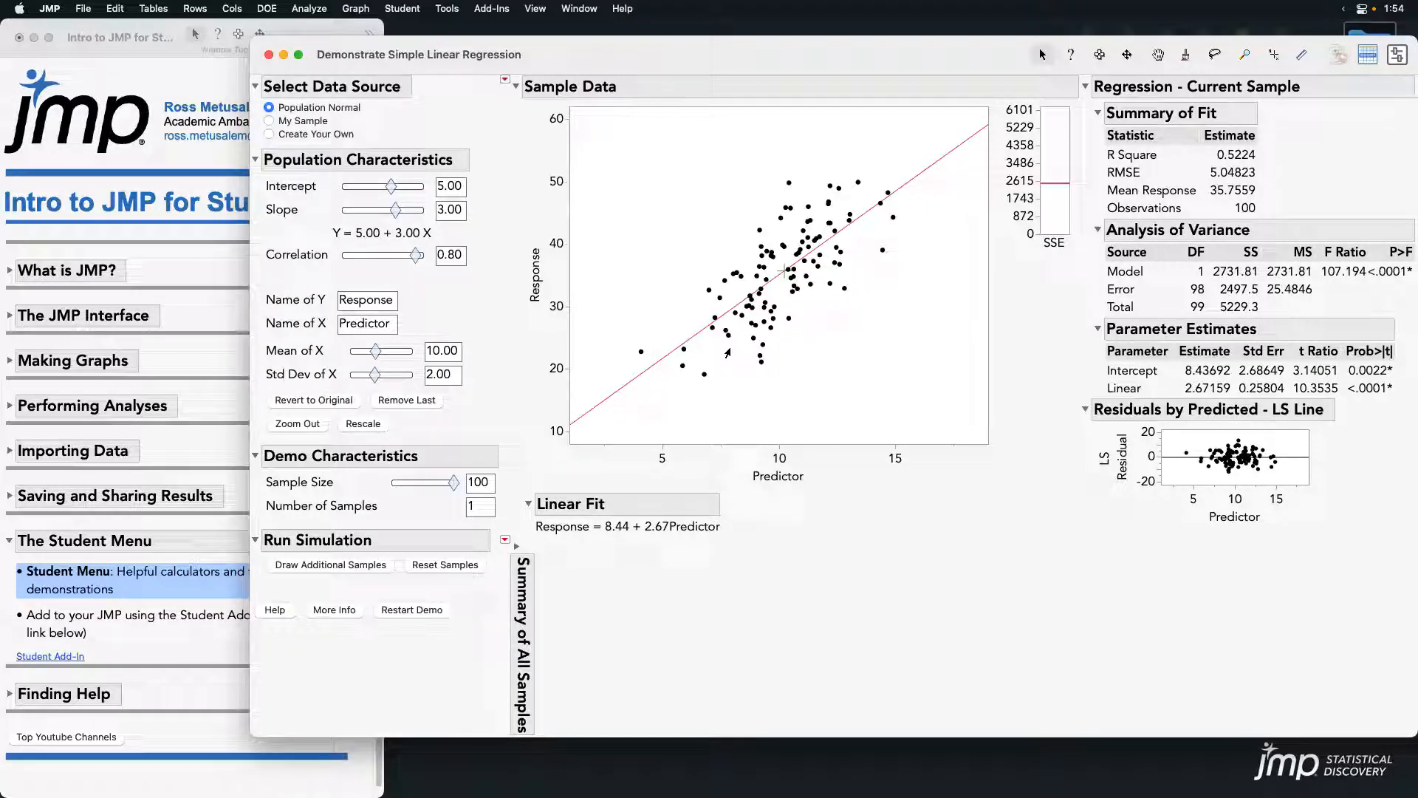
left_click(268, 57)
- Review the list of Student teaching applets, and collapse The Student Menu section of the outline
left_click(402, 8)
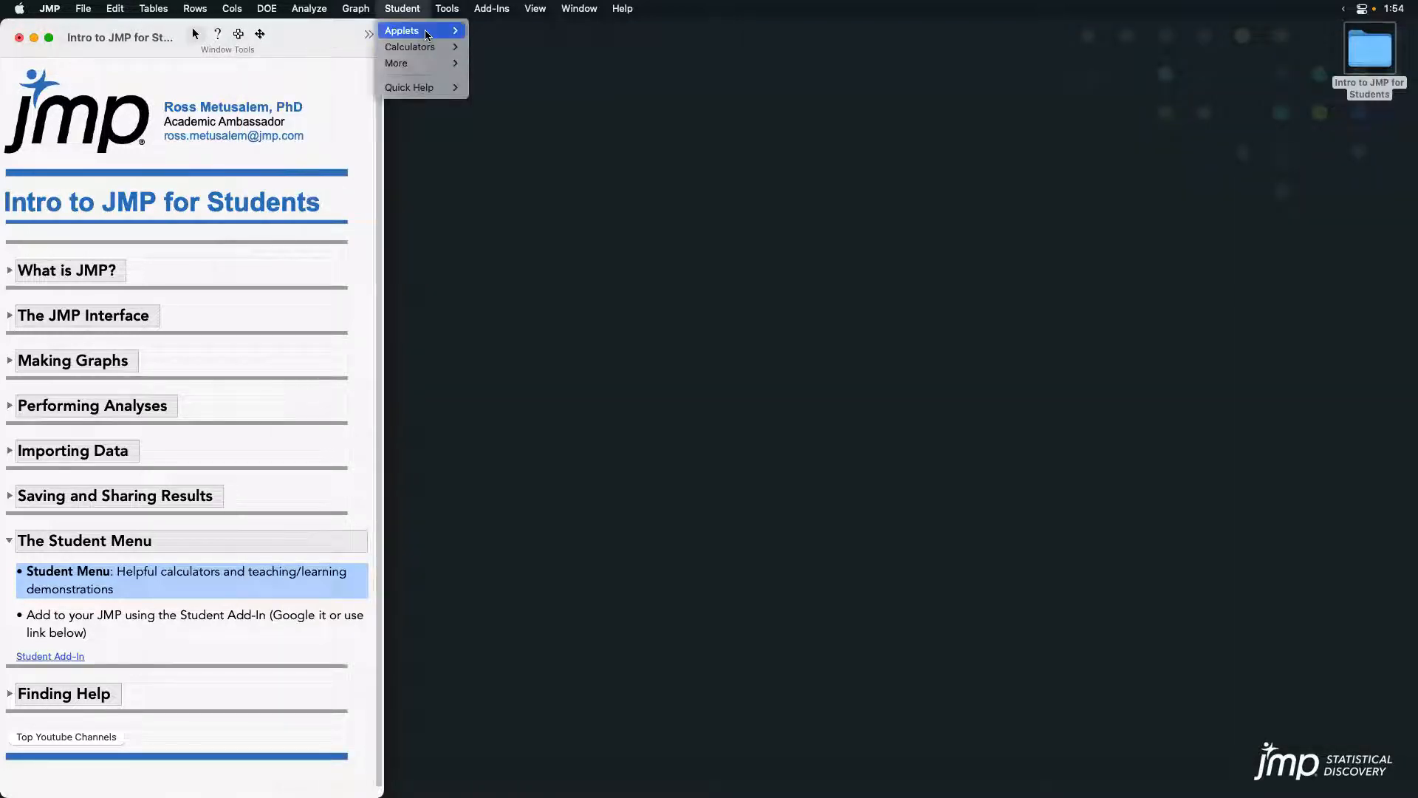
mouse_move(427, 33)
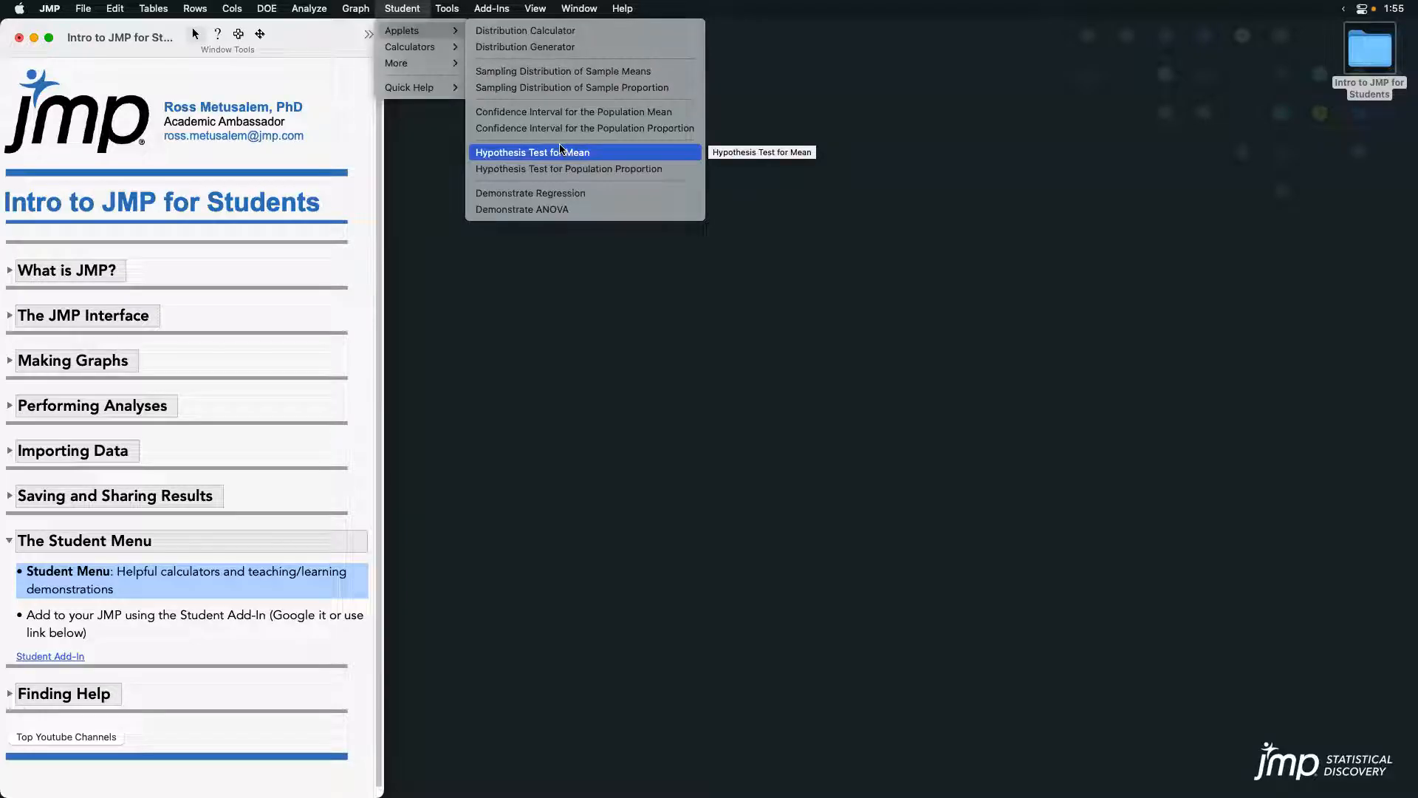
left_click(266, 585)
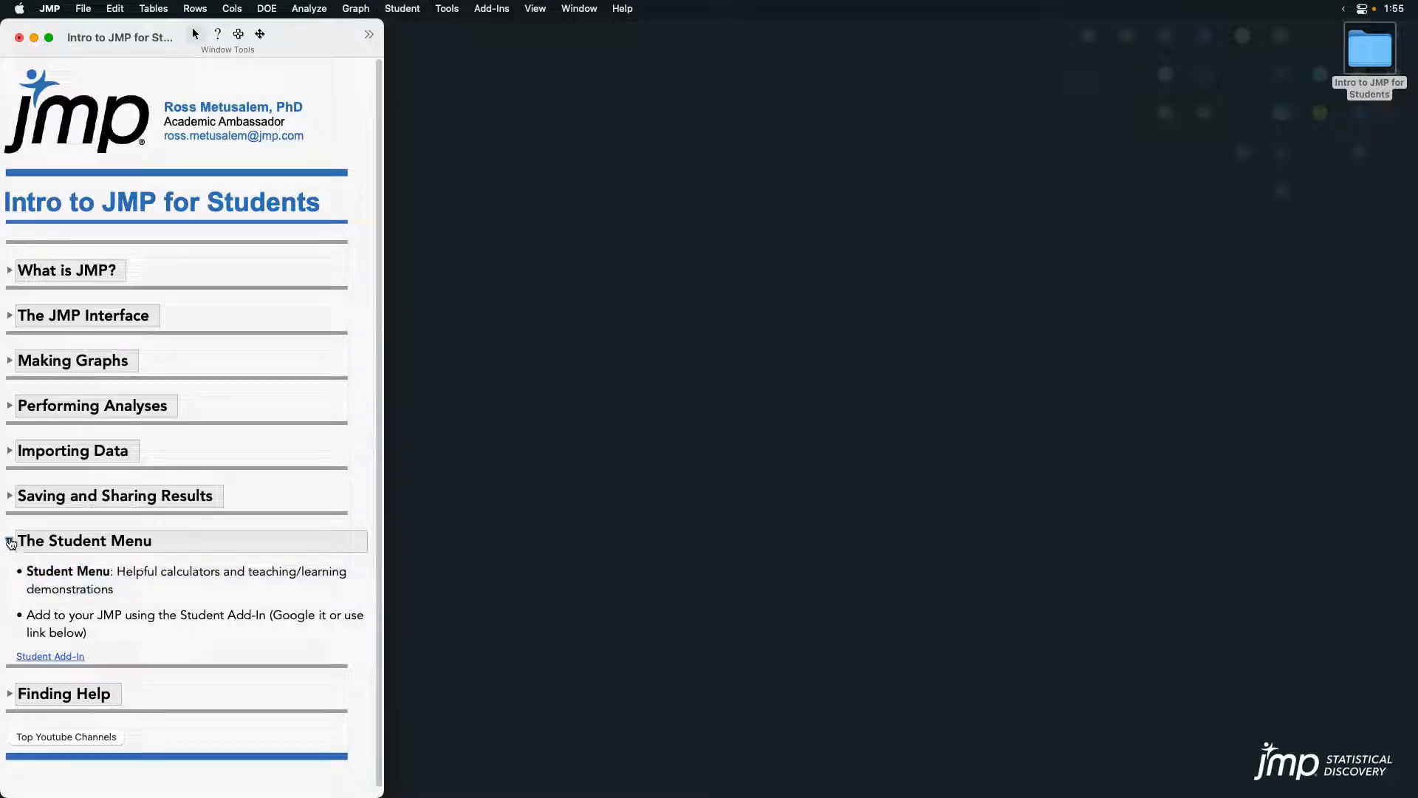
left_click(10, 541)
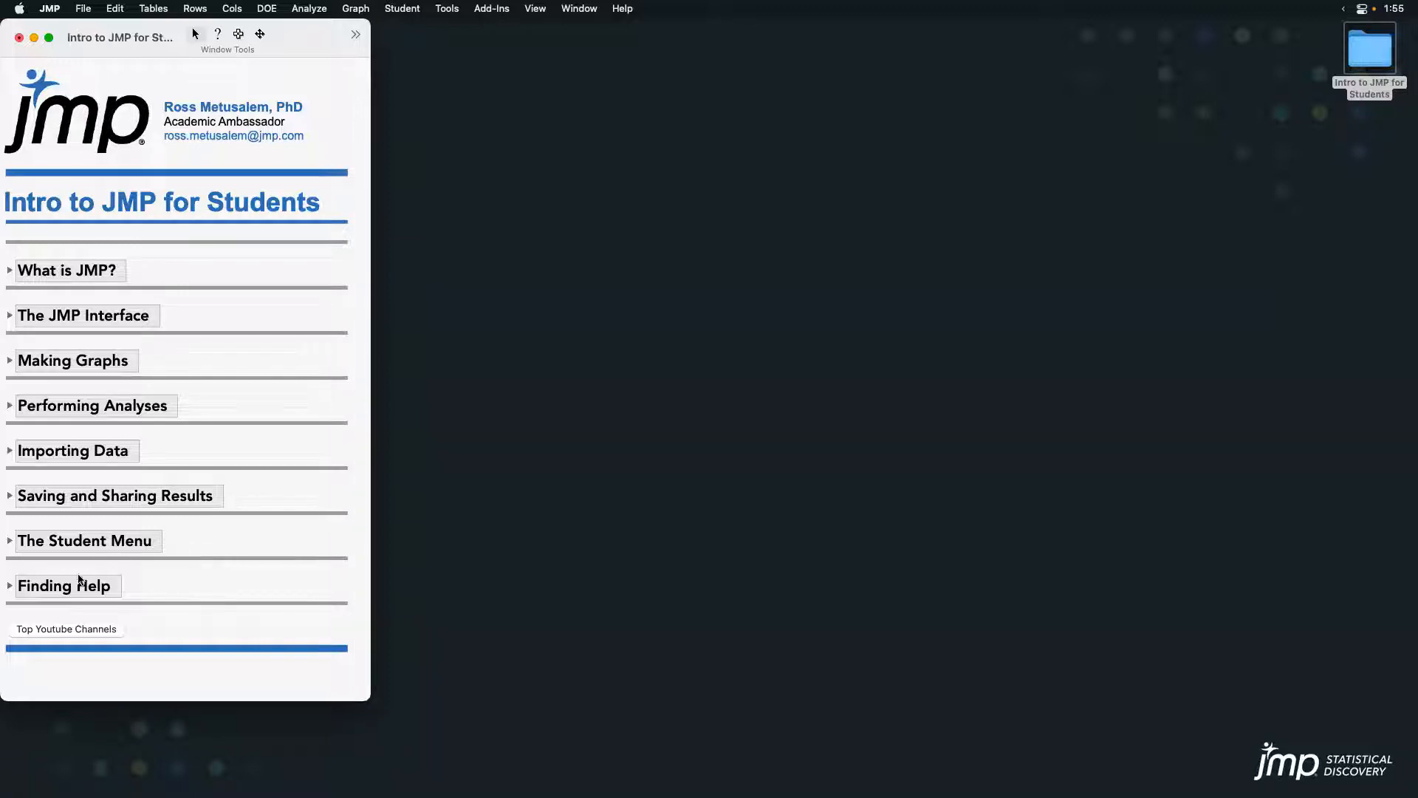
- Open the Top Youtube Channels data table next to the outline, and expand the Finding Help section
left_click(65, 628)
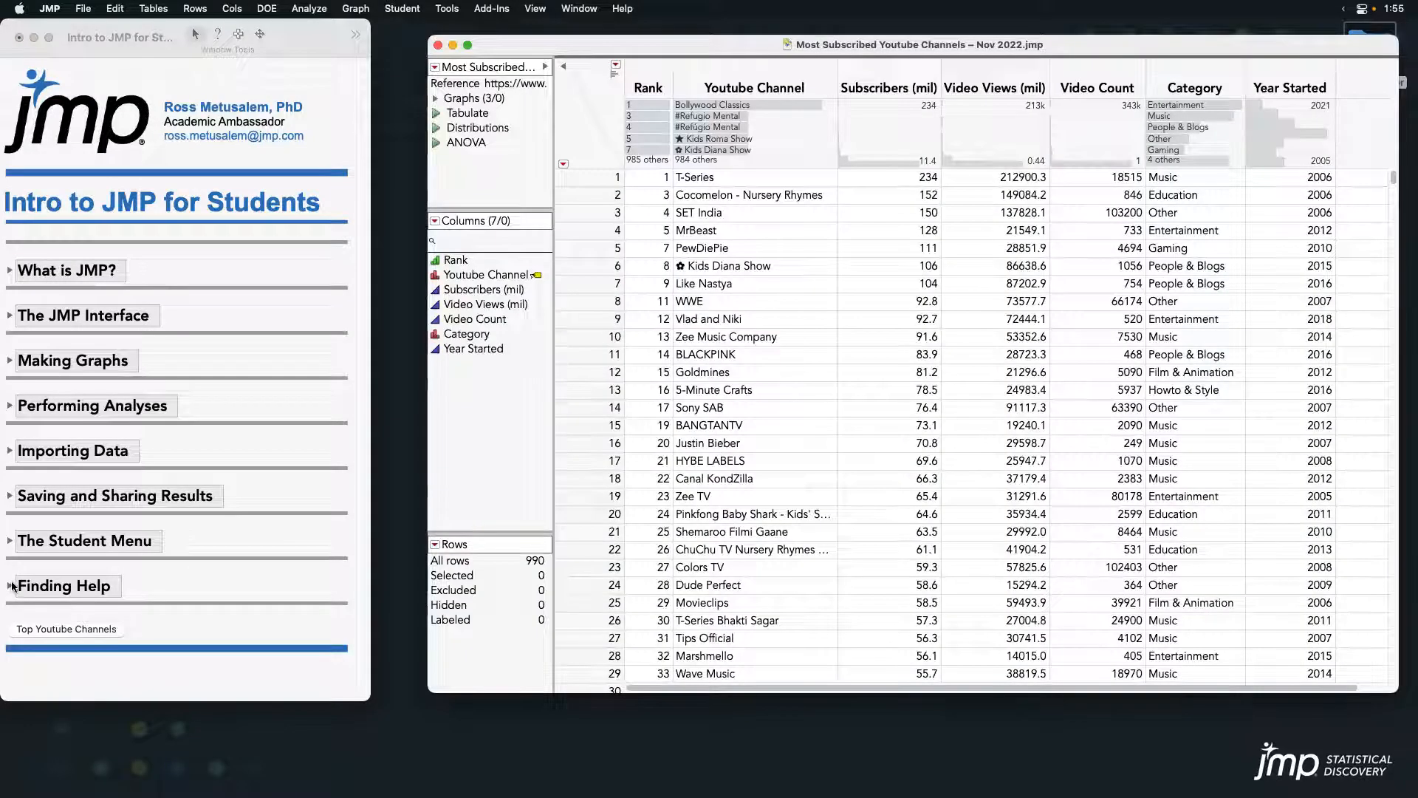
left_click(11, 586)
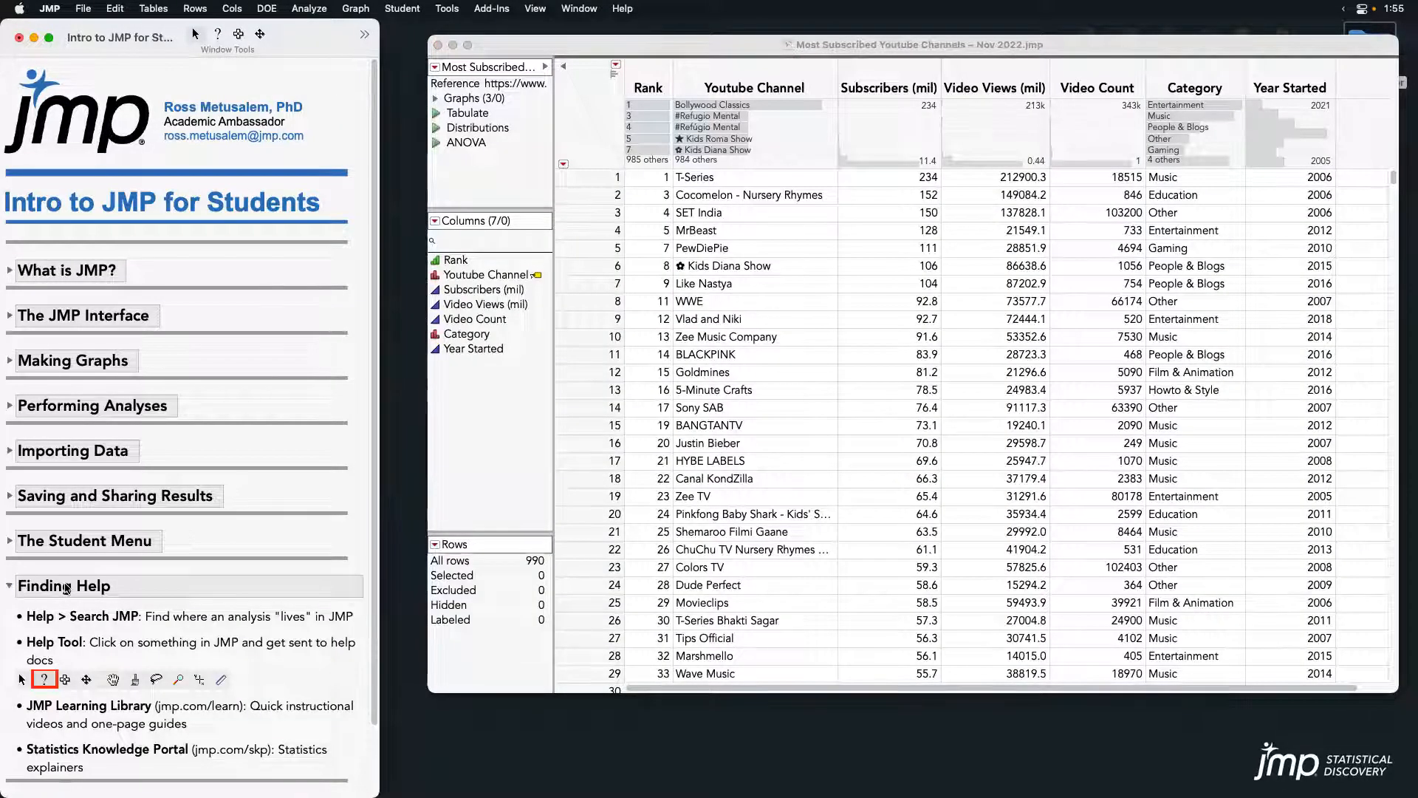
left_click_drag(635, 40, 618, 42)
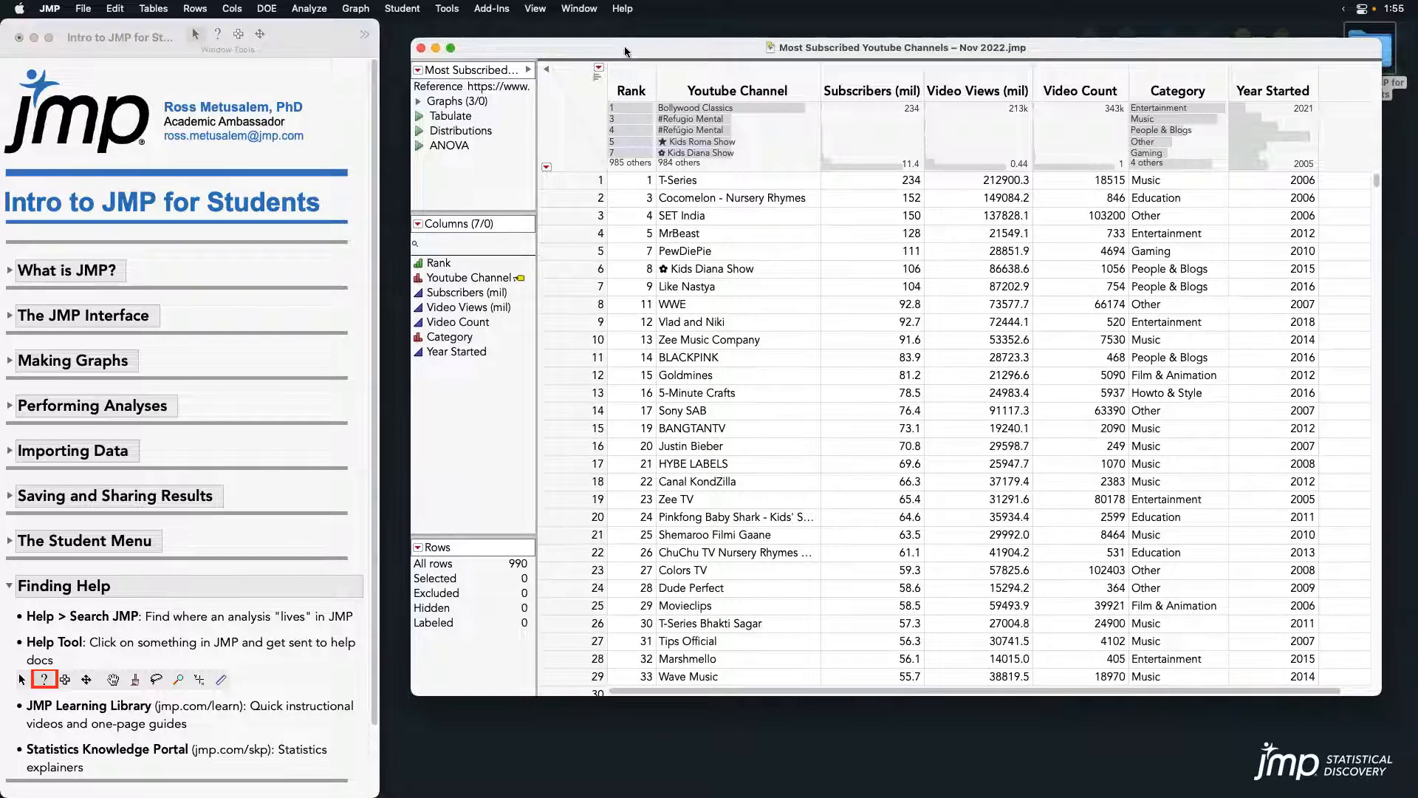
- Select the Category column and then Subscribers (mil) in the data table, and highlight the Help > Search JMP bullet in the outline
left_click(1176, 79)
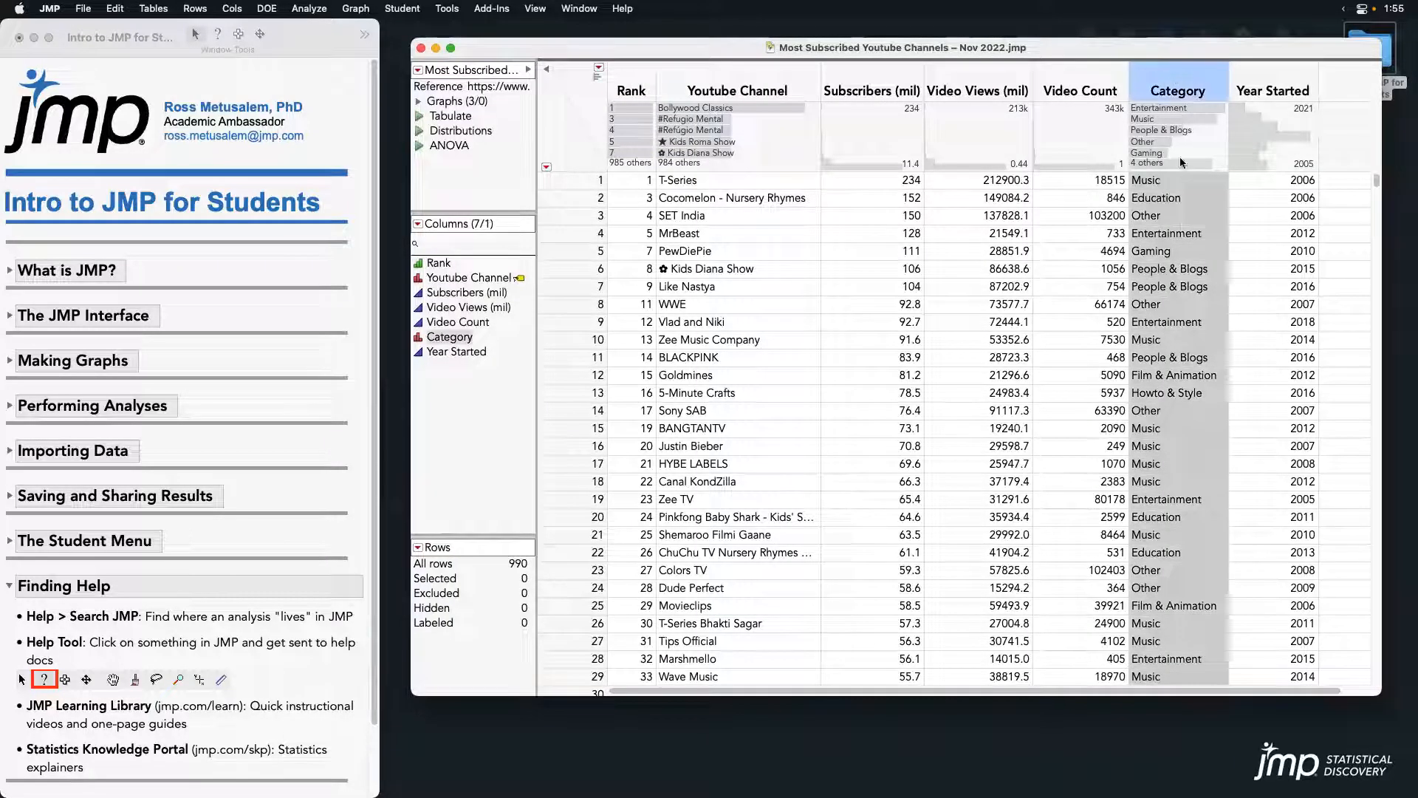
left_click(866, 85)
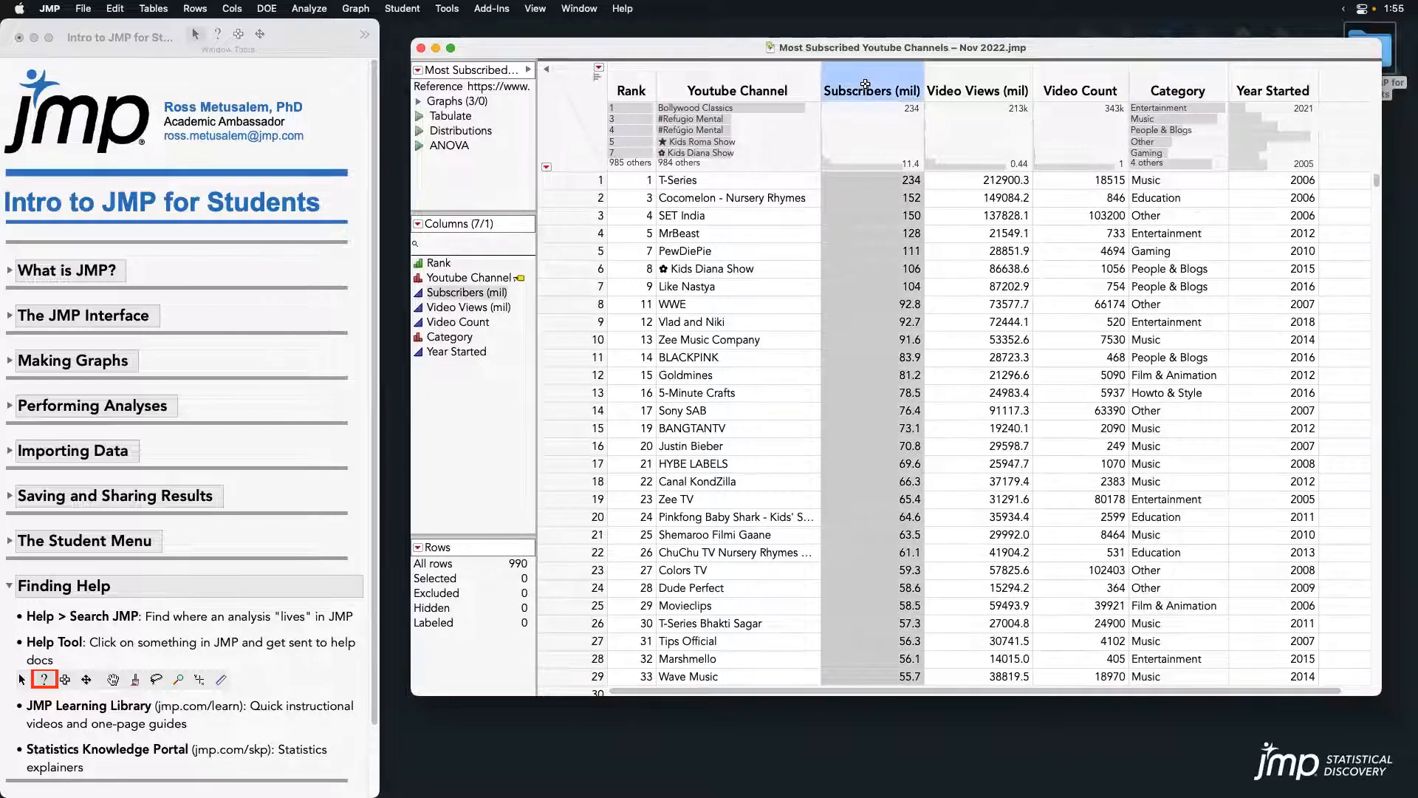
triple_click(188, 620)
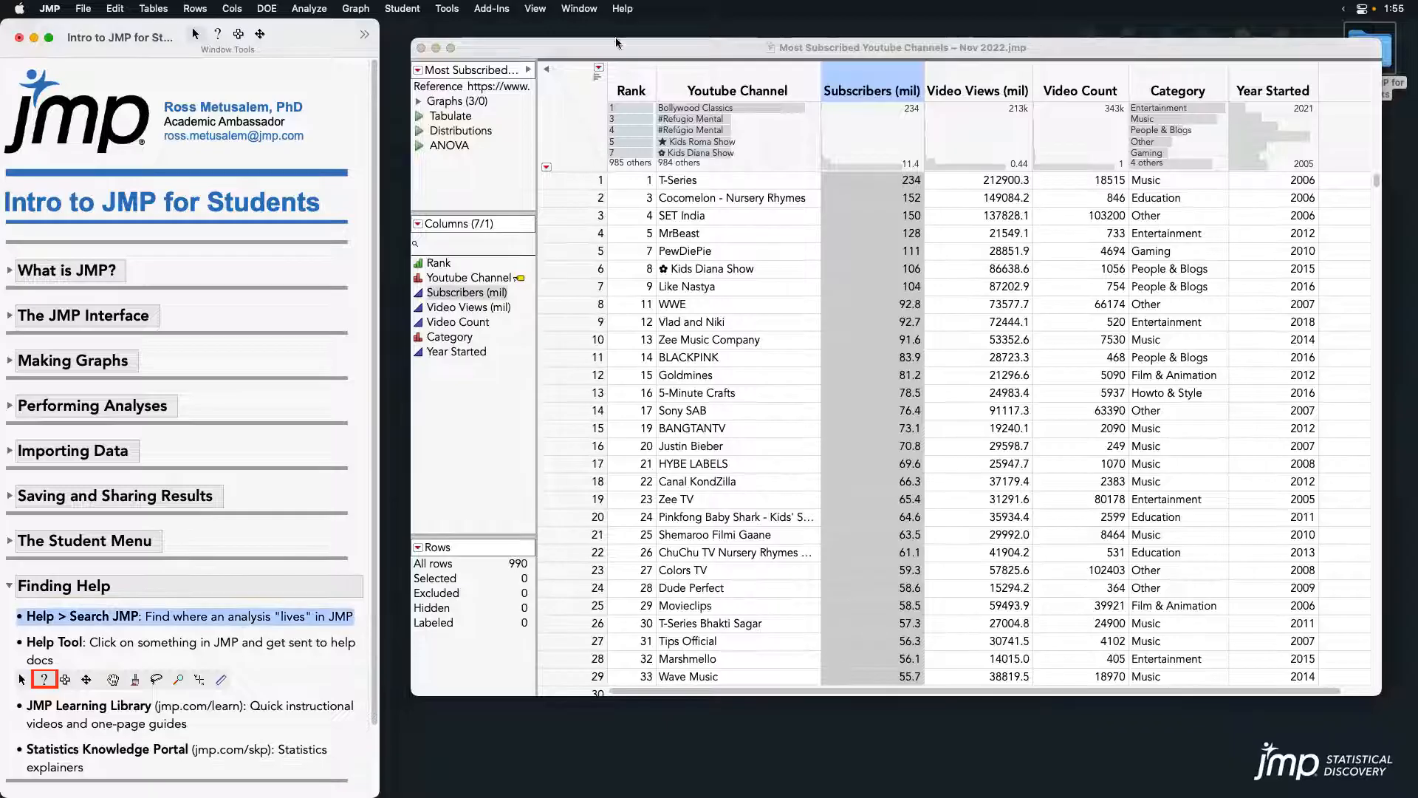
- Search JMP for "anova", with the search window moved over the data table and enlarged to show more results
left_click(623, 9)
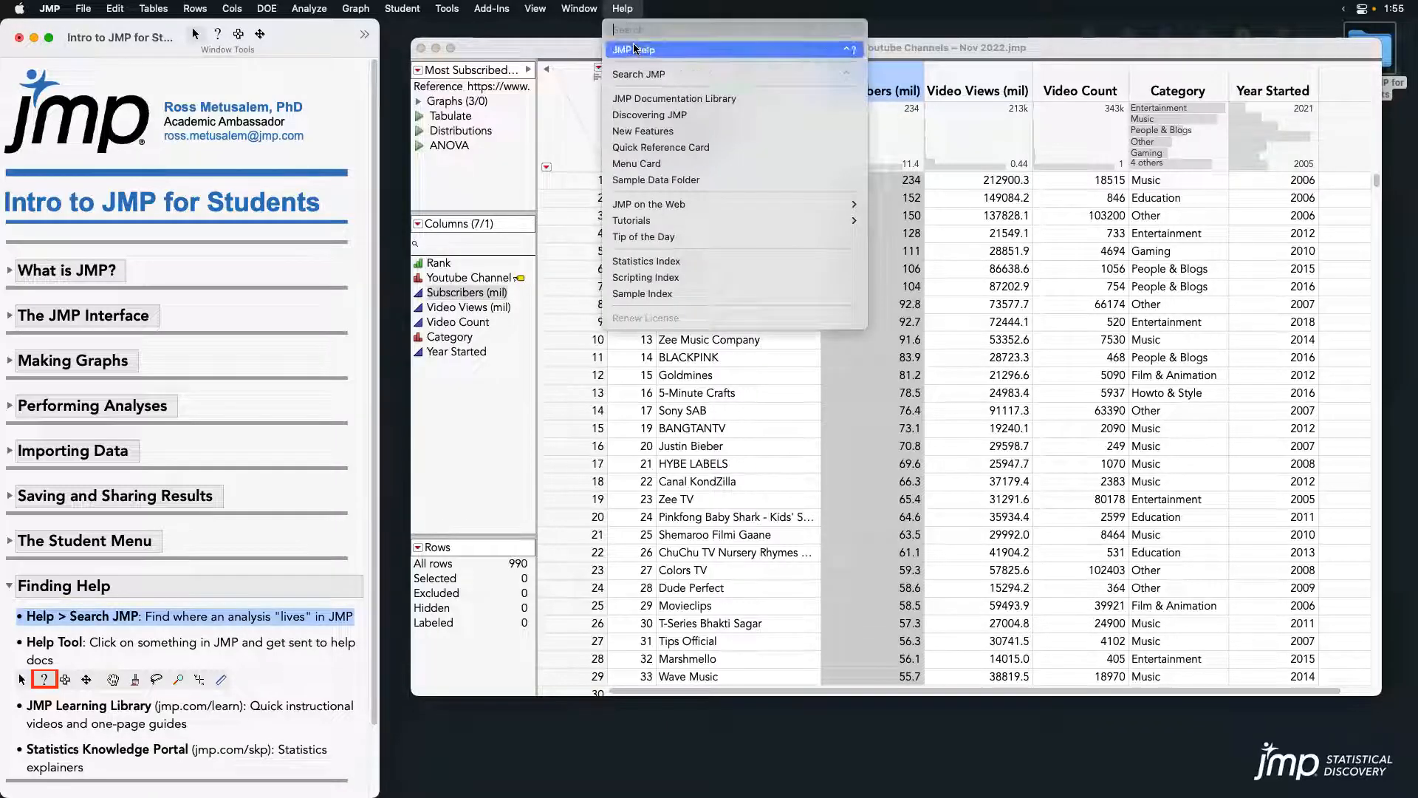
left_click(643, 73)
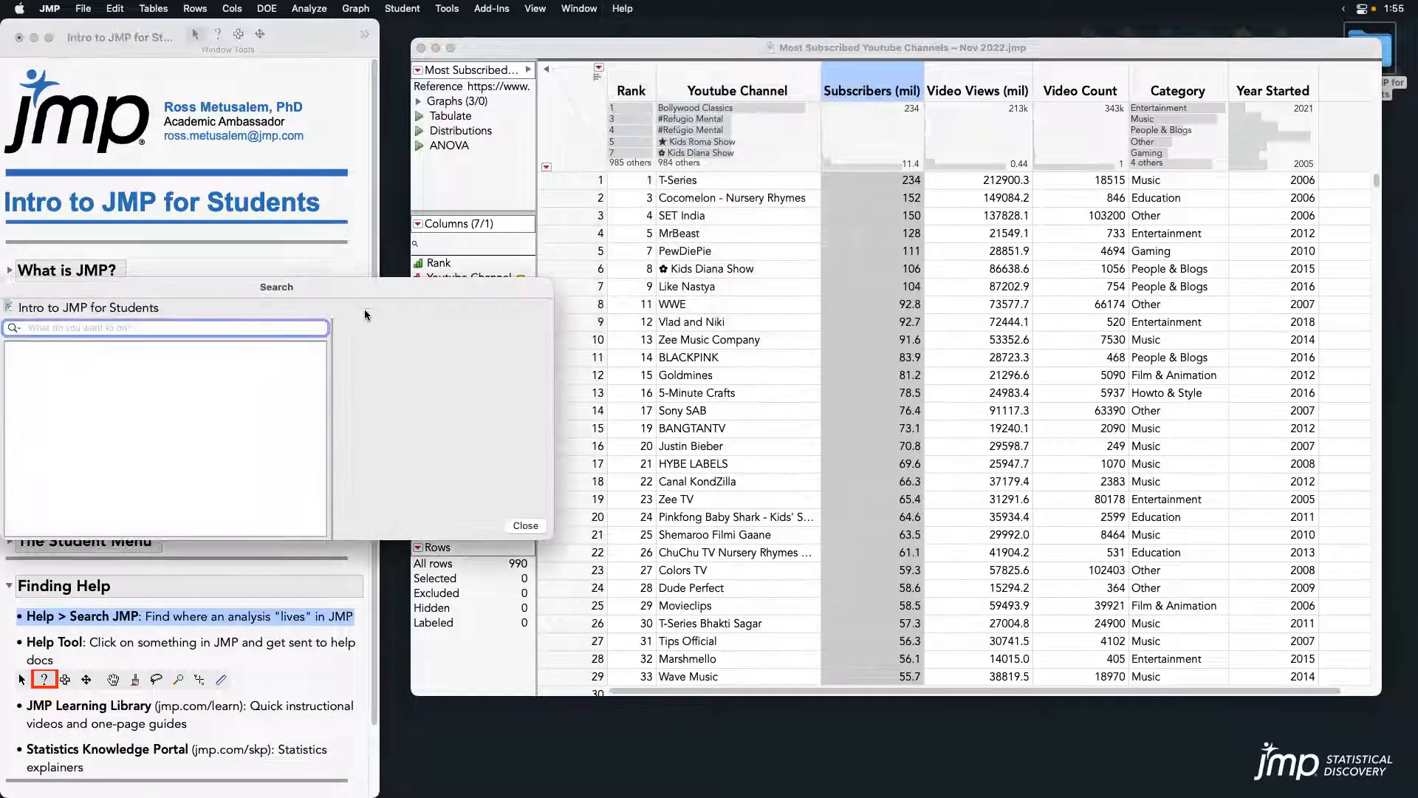
left_click_drag(349, 316, 875, 115)
type("anova")
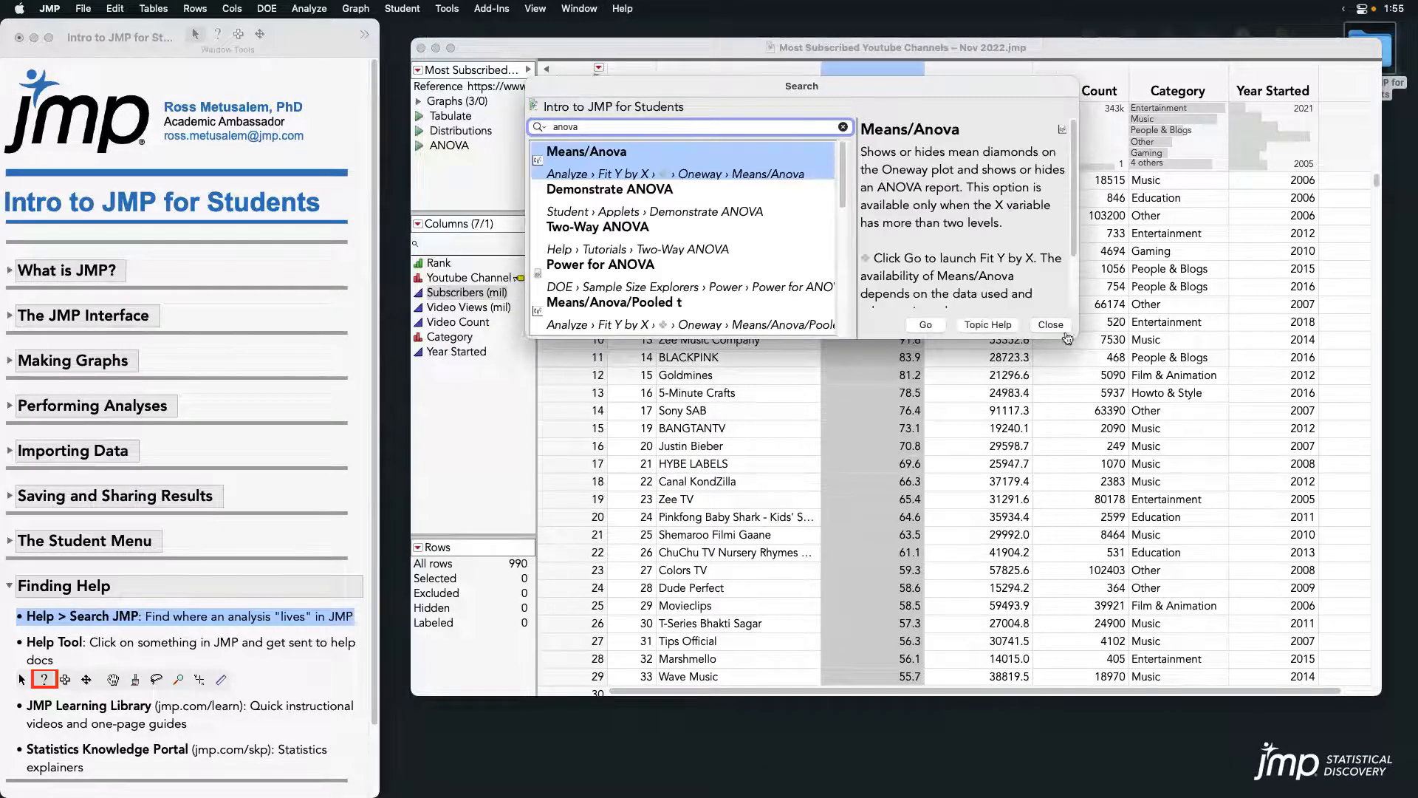
left_click_drag(1083, 371, 1262, 653)
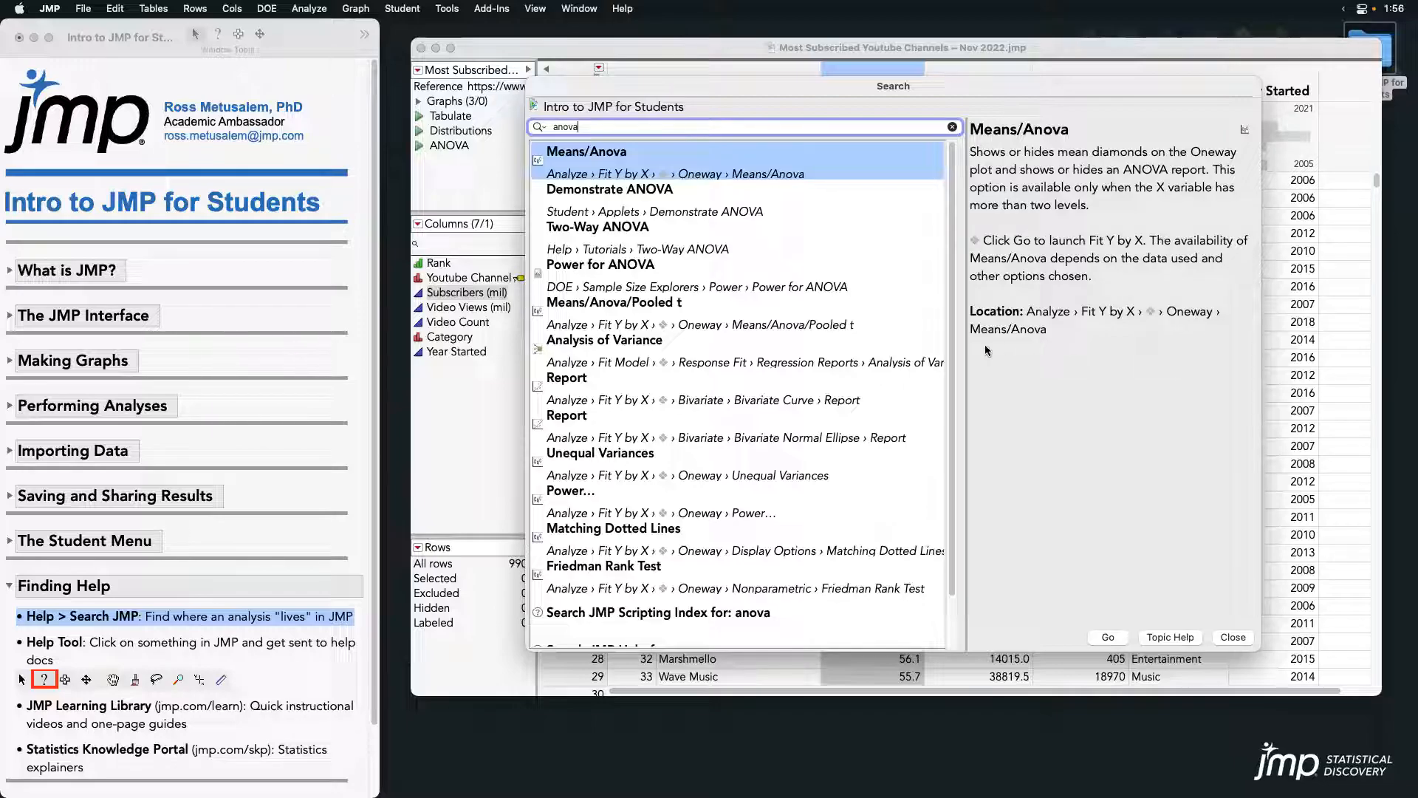
- Launch Fit Y by X from the Means/Anova search result, with Category as X, Factor and Subscribers (mil) as Y, Response, and run it
left_click(1122, 638)
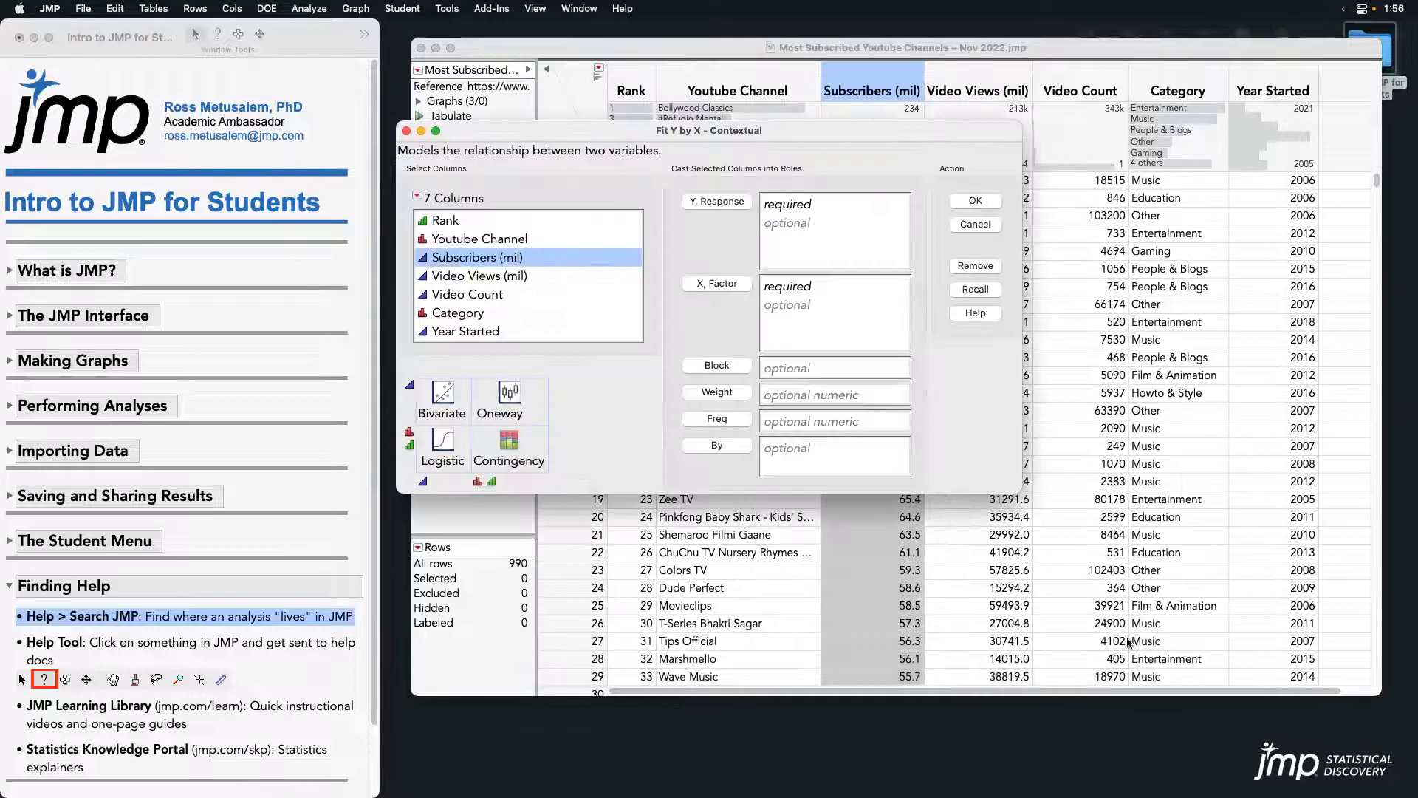
left_click(458, 312)
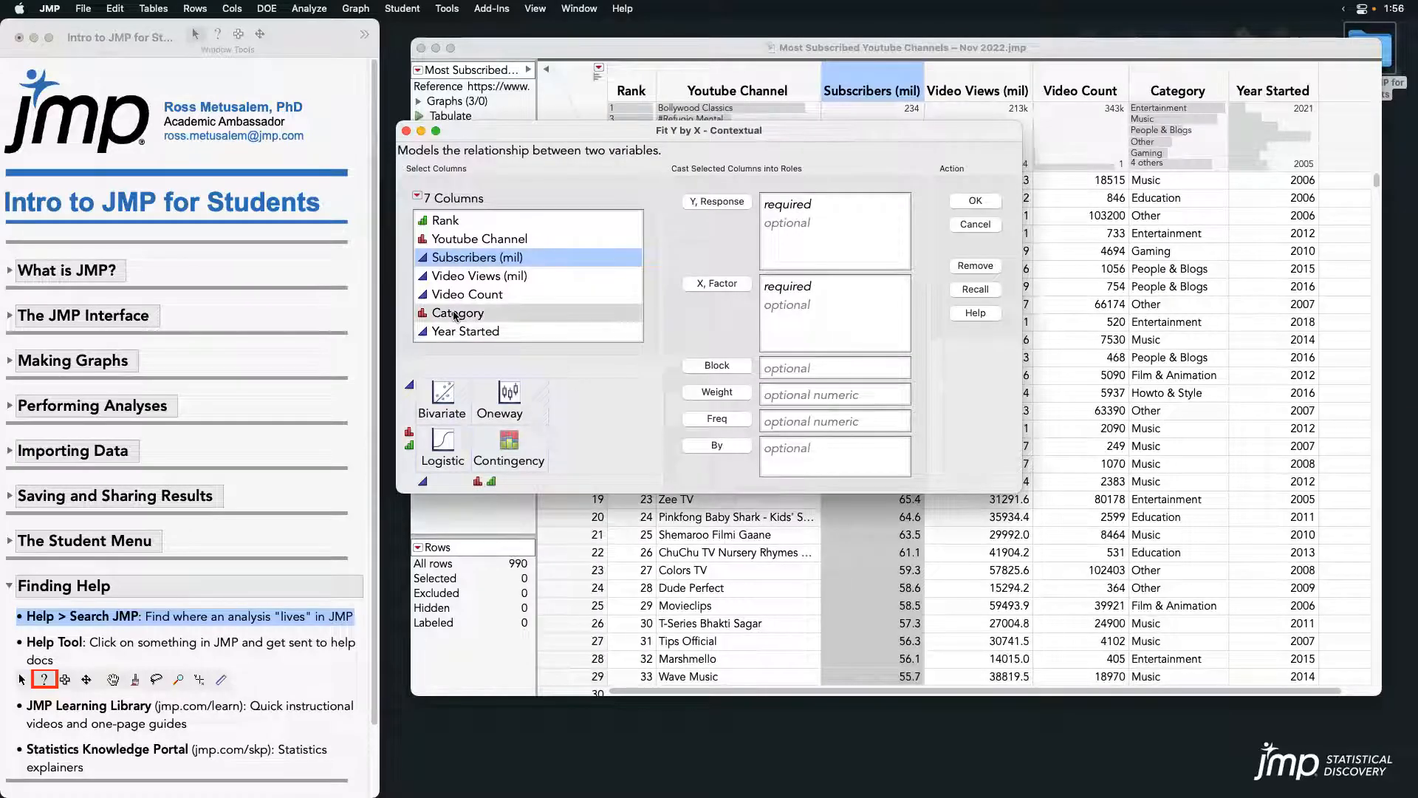
left_click(735, 285)
left_click(583, 265)
left_click(716, 202)
left_click(975, 201)
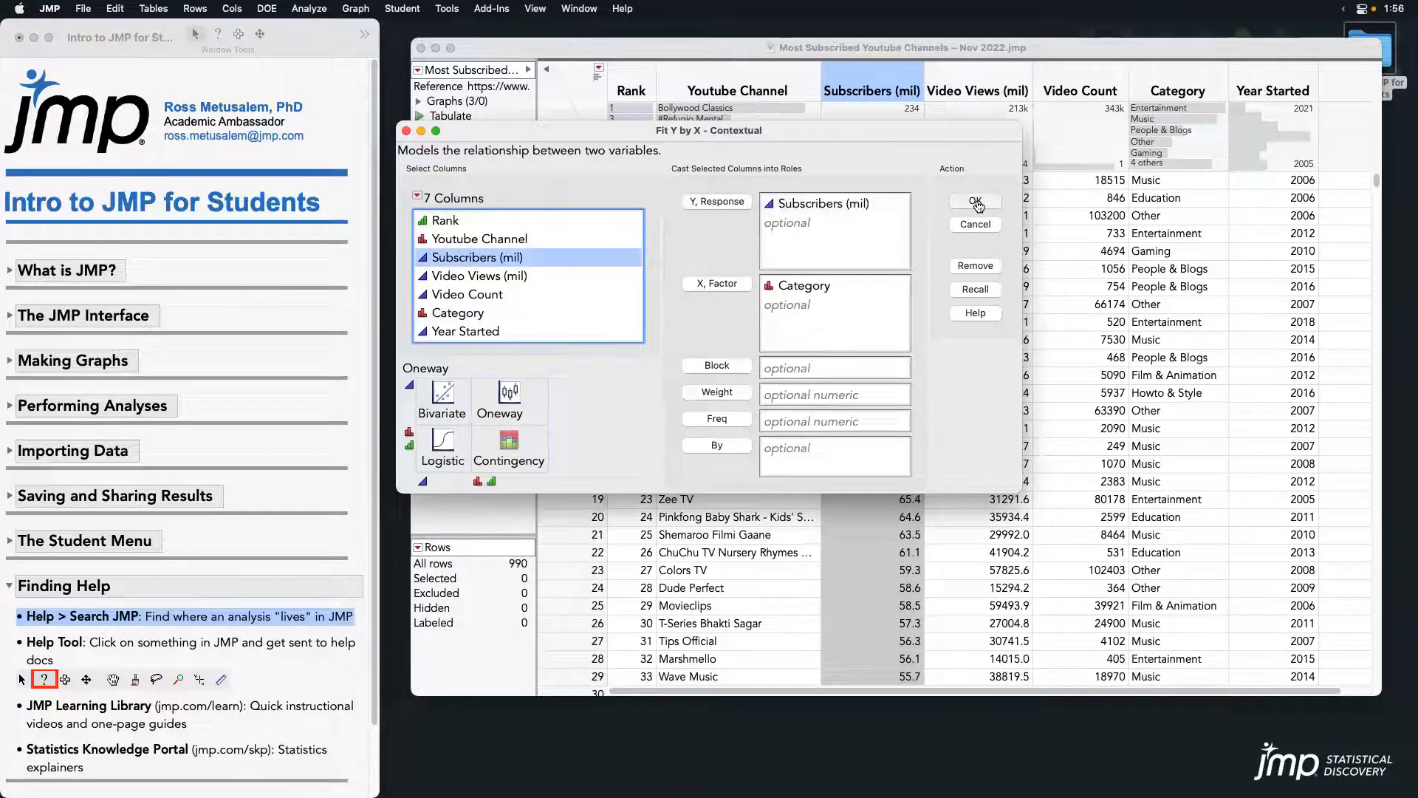
- Locate the Means/Anova option in the Oneway report, close the report, and check where Search JMP is found
left_click(83, 156)
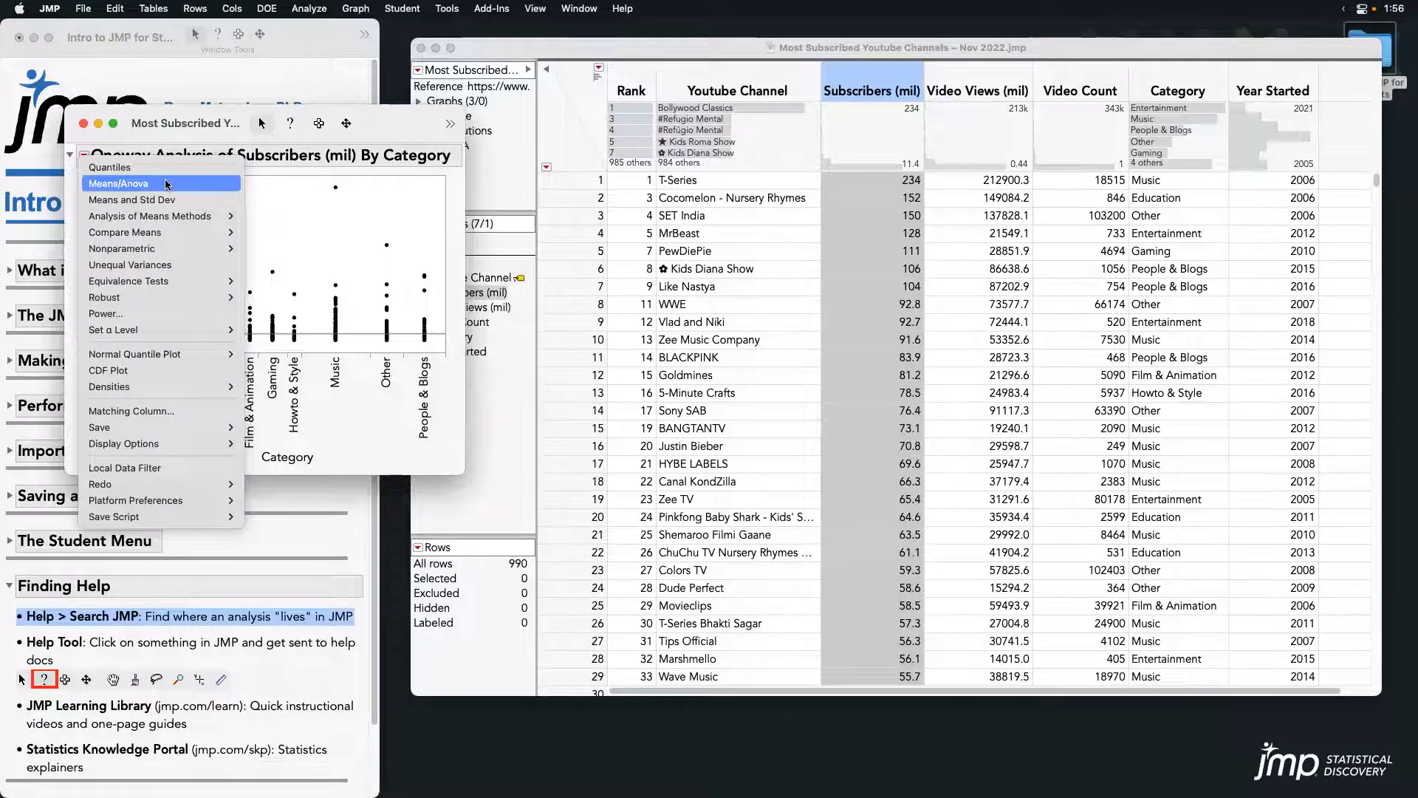
left_click(83, 127)
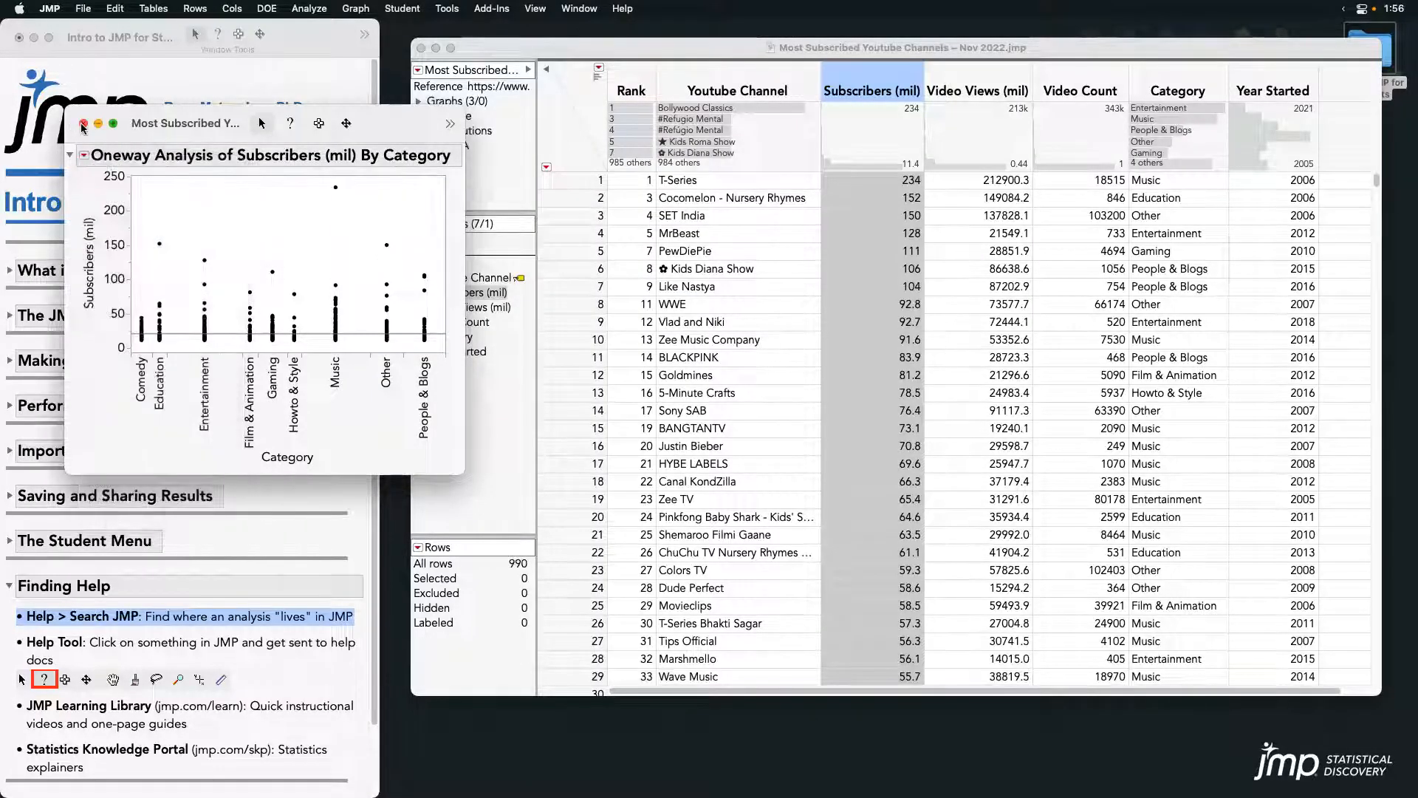
left_click(83, 124)
left_click(623, 8)
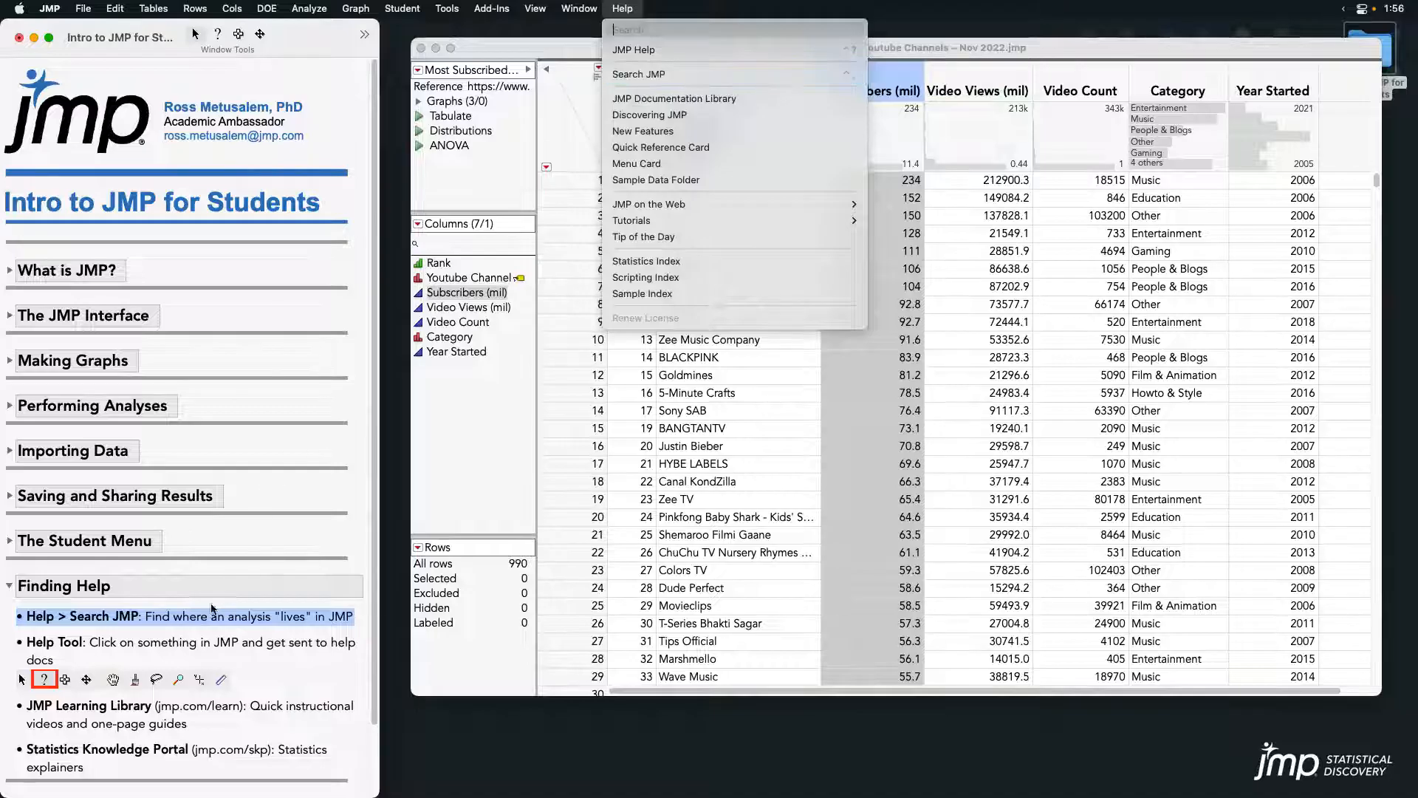
left_click(178, 645)
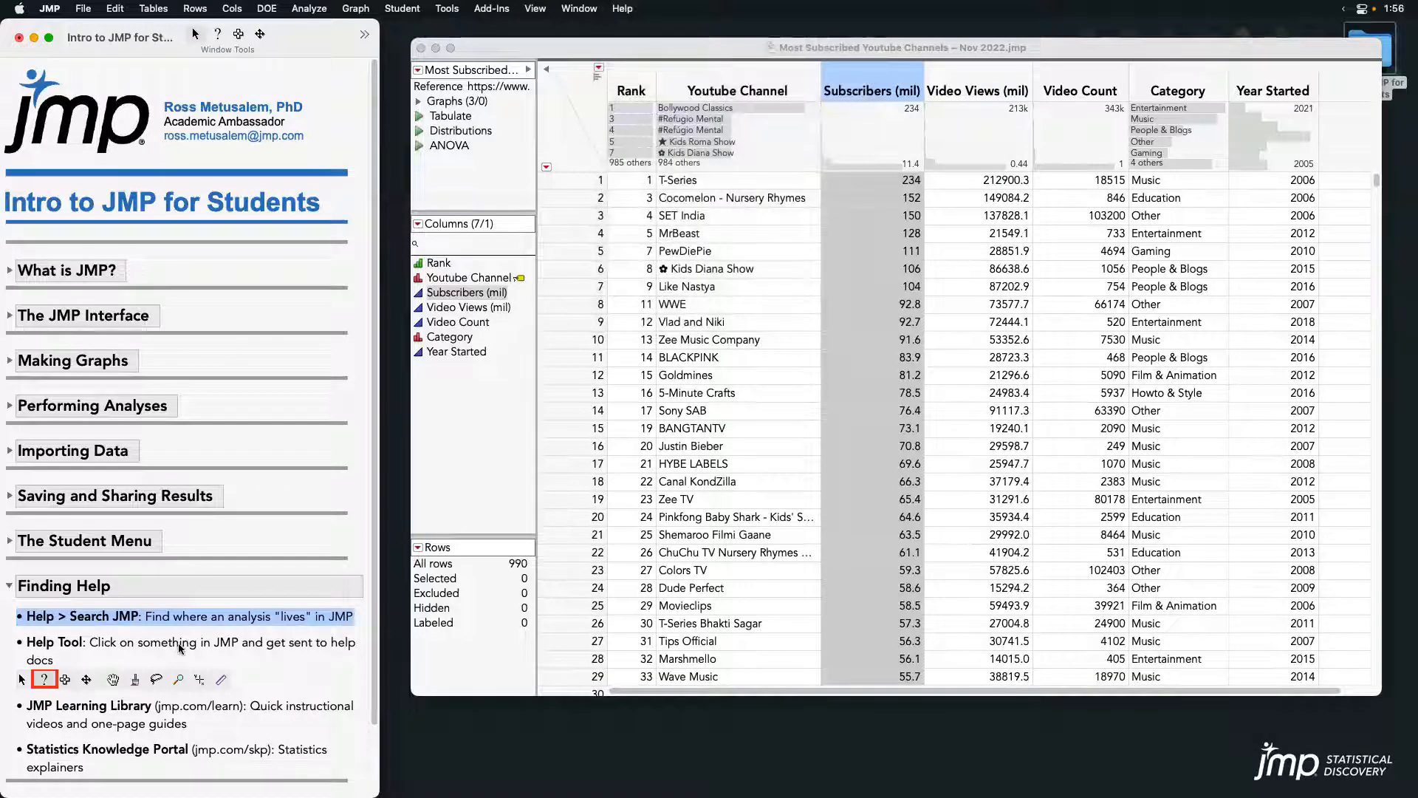
- Open the Subscribers (mil) header graph in Distribution, place the report over the data table, and highlight the Help Tool bullet in the outline
right_click(914, 126)
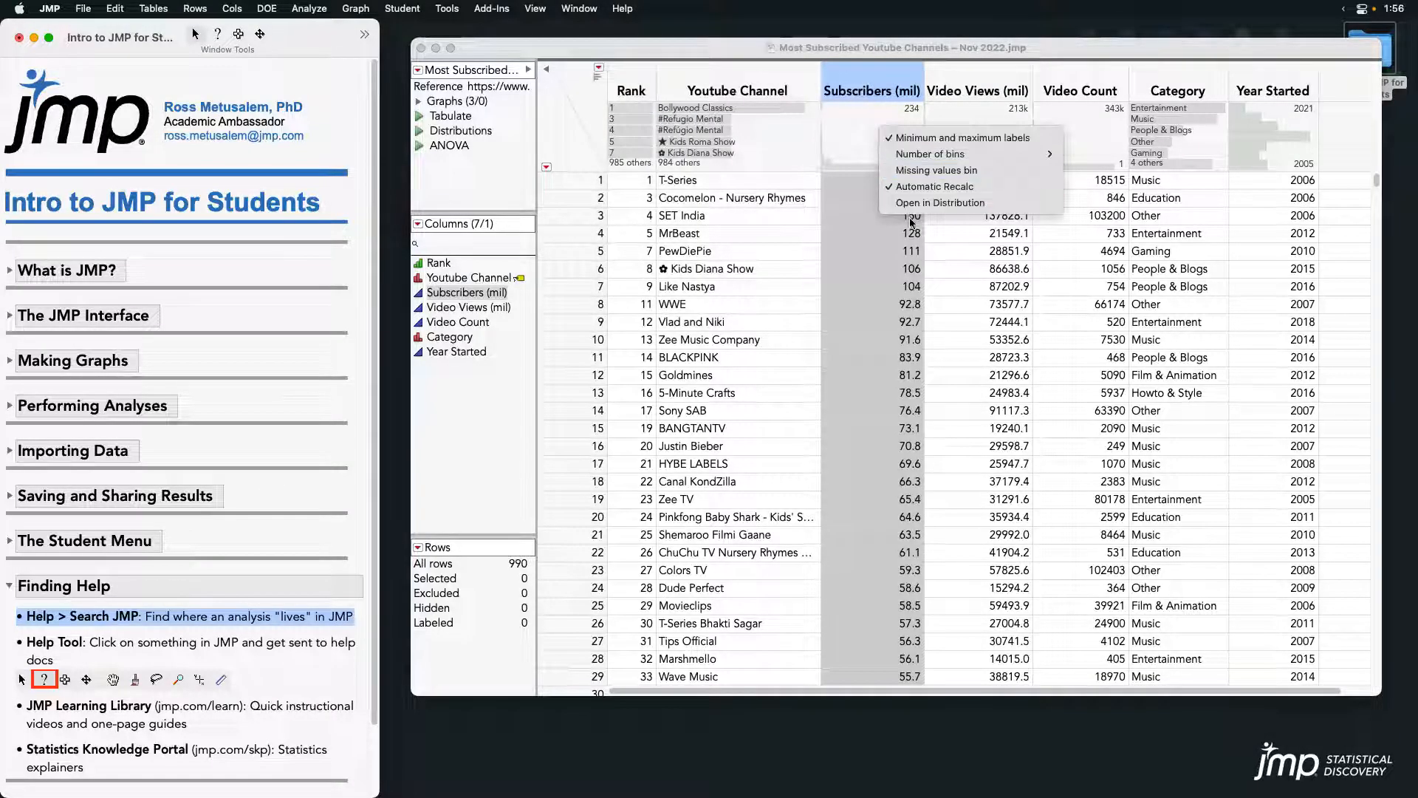
left_click(936, 203)
left_click_drag(355, 156, 915, 82)
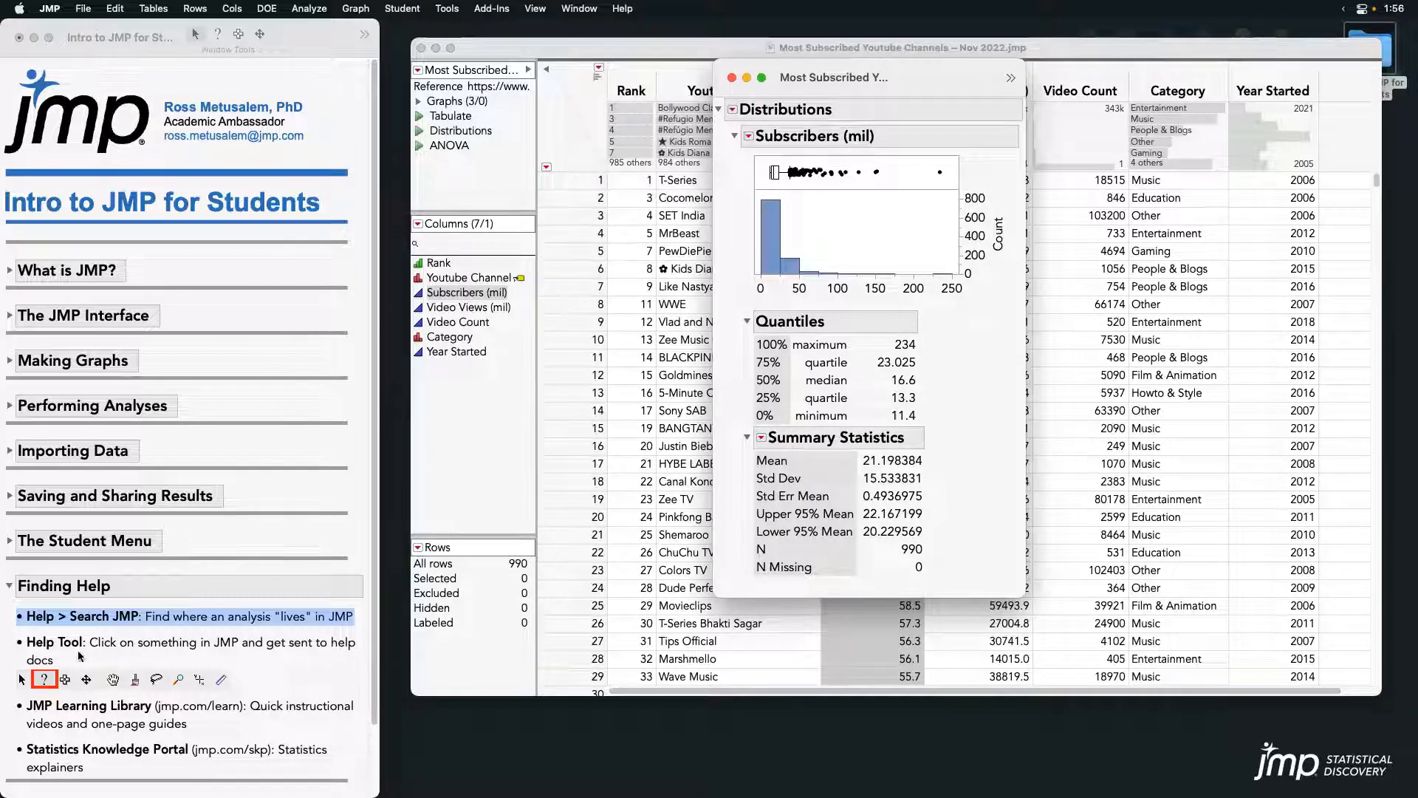
left_click(121, 653)
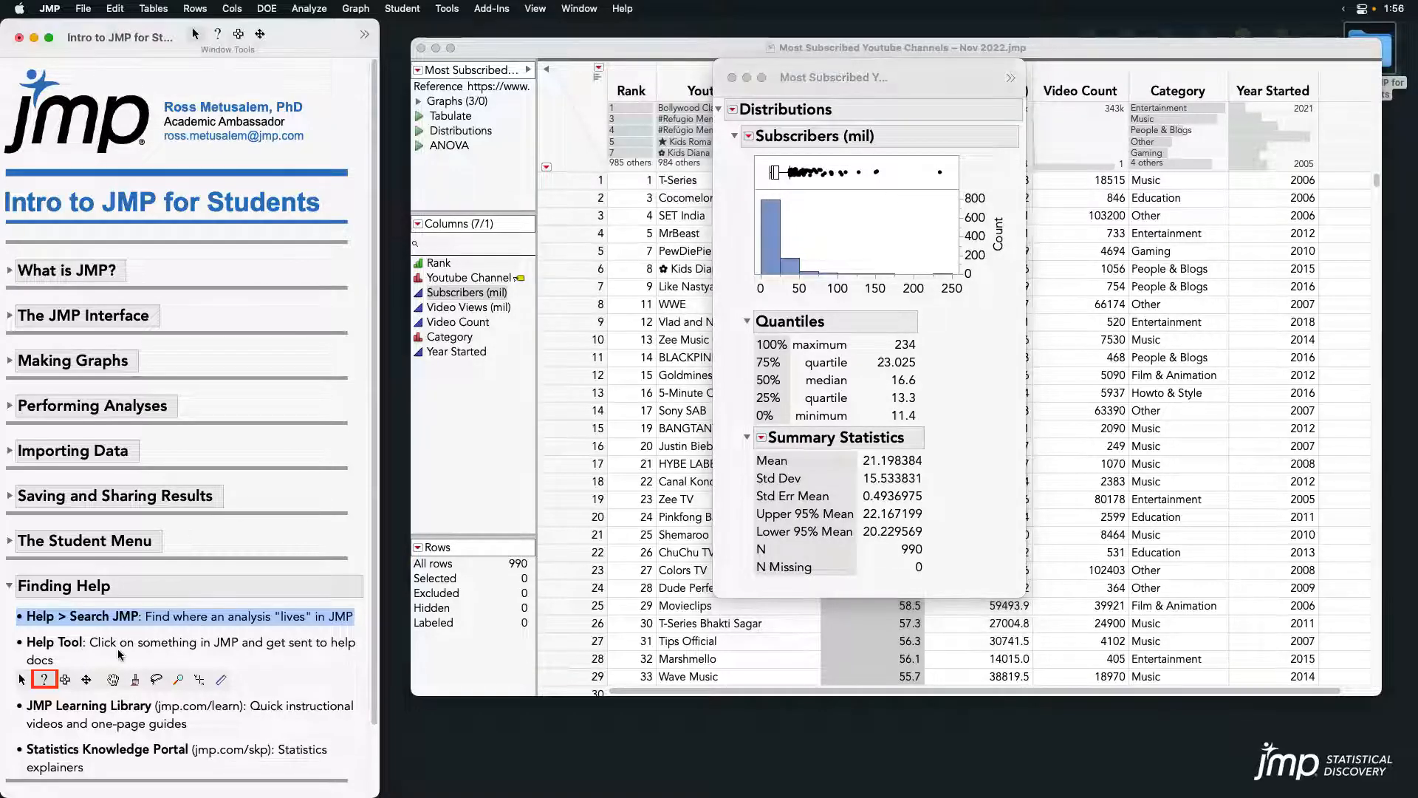
left_click(122, 655)
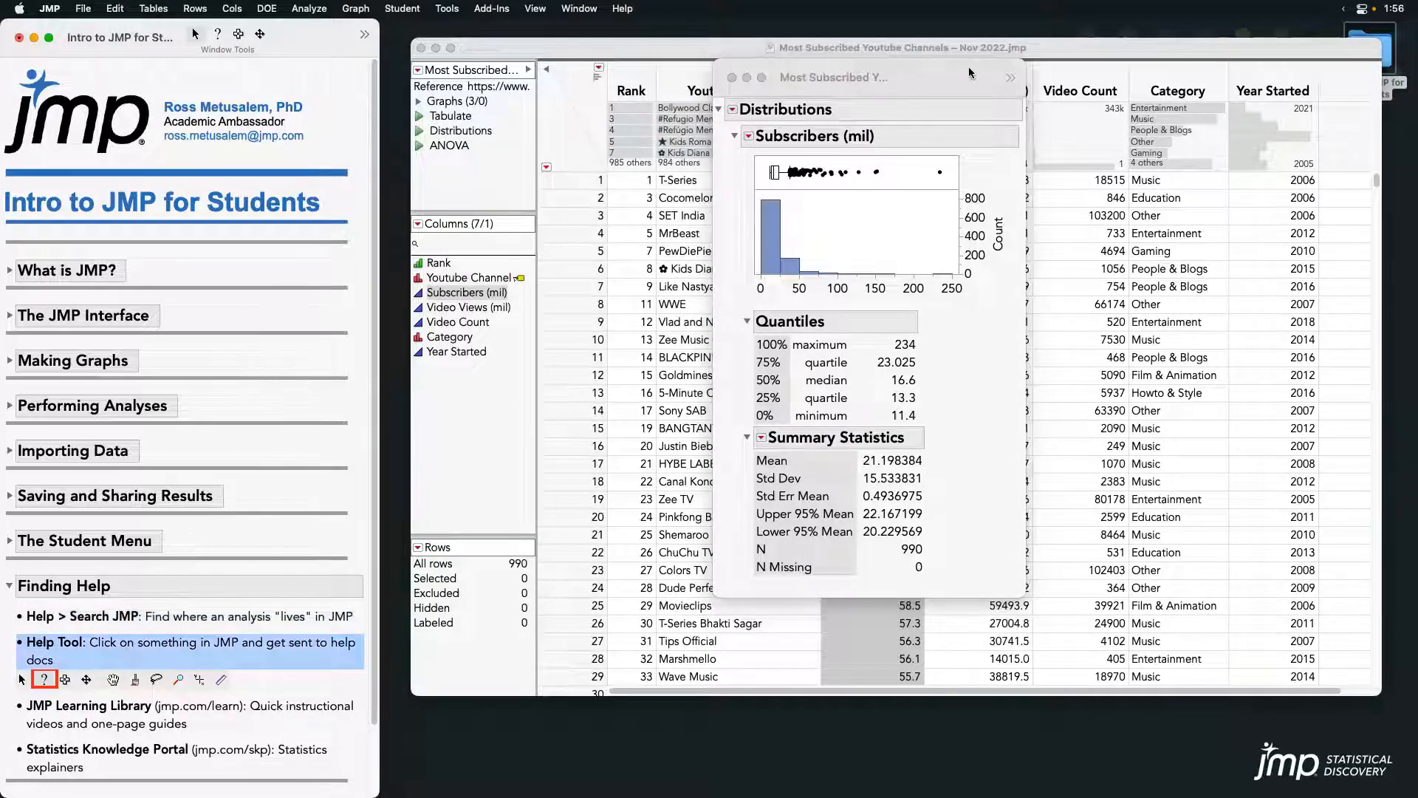
- Use the Help tool on the Subscribers (mil) box plot, read the Outlier Box Plot documentation, and close the browser window
left_click(1010, 80)
mouse_move(1075, 83)
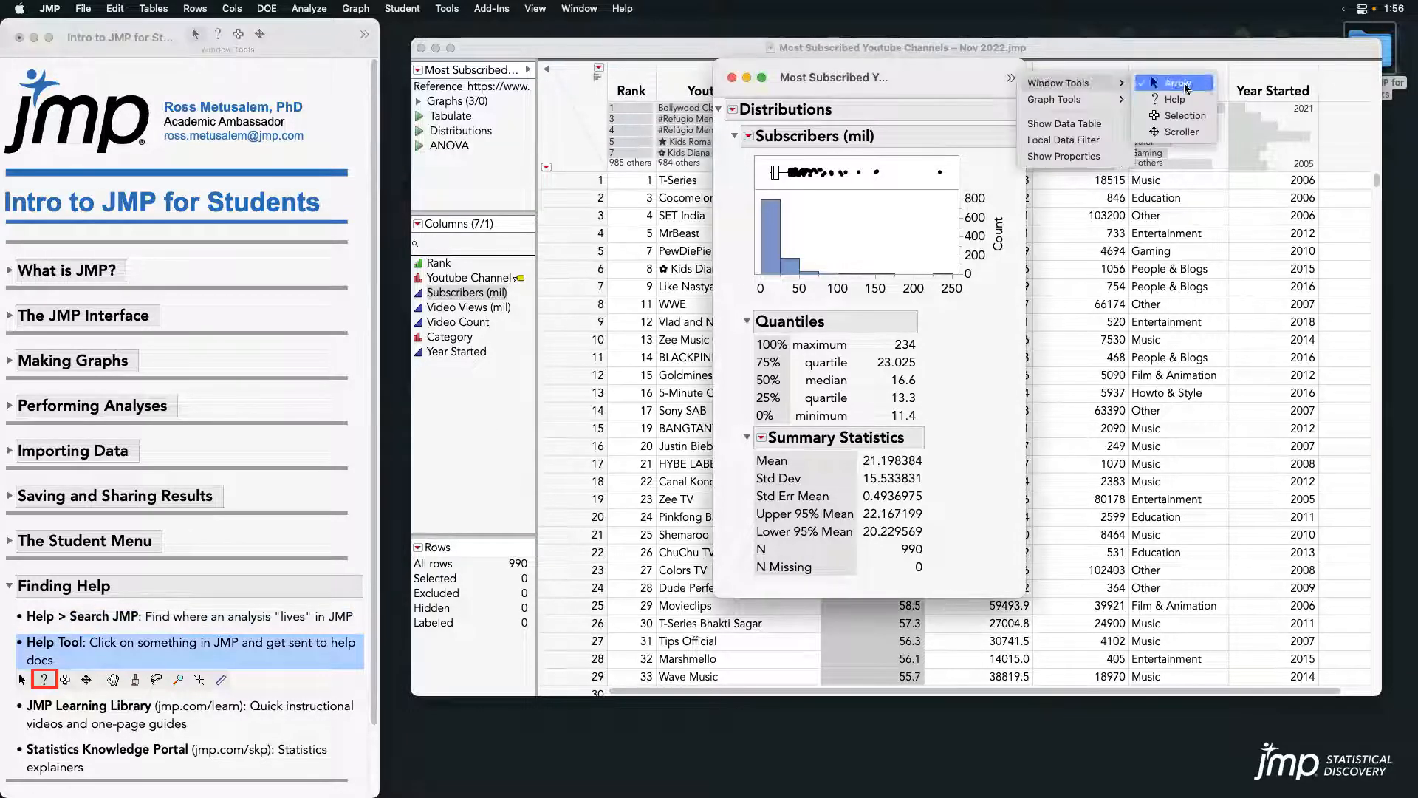
left_click(1202, 105)
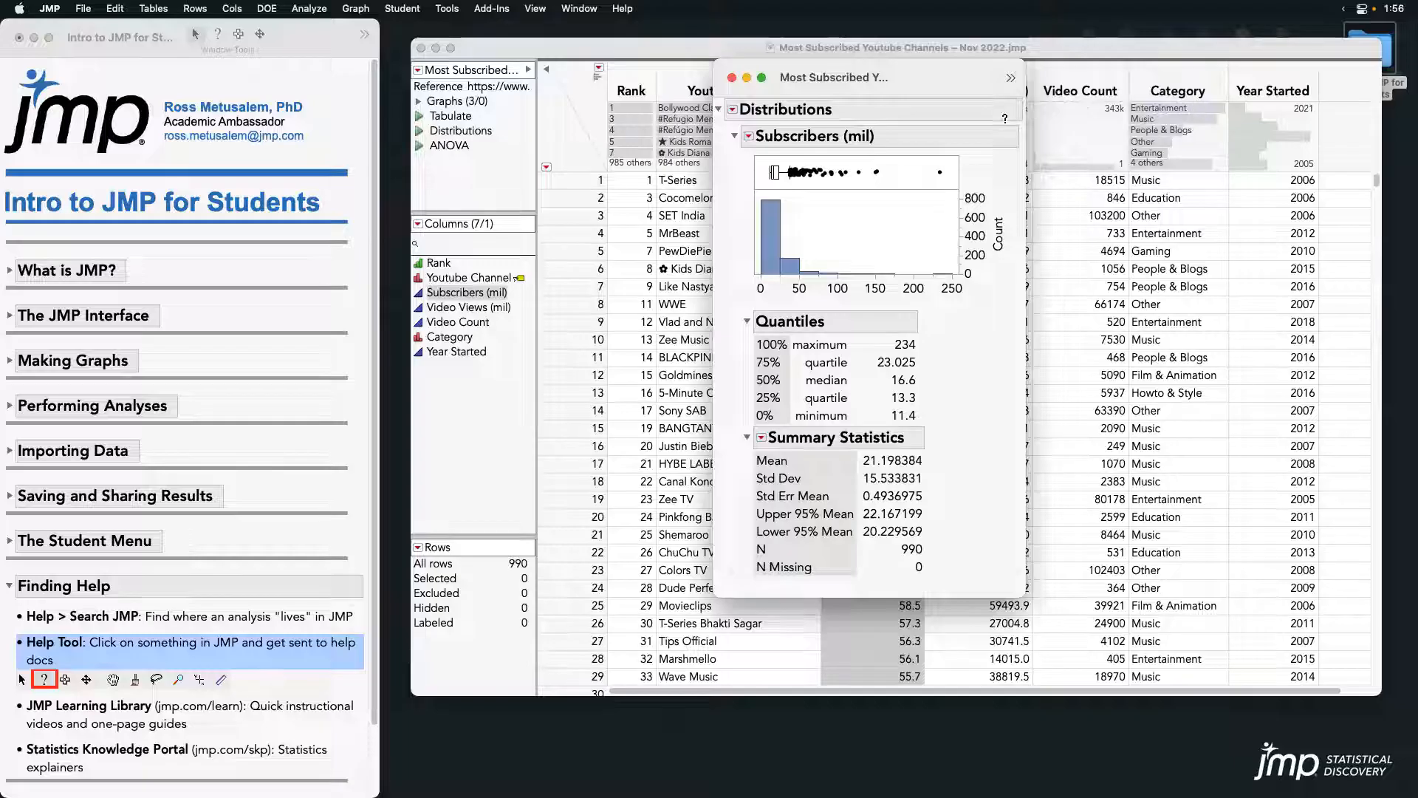
left_click(880, 169)
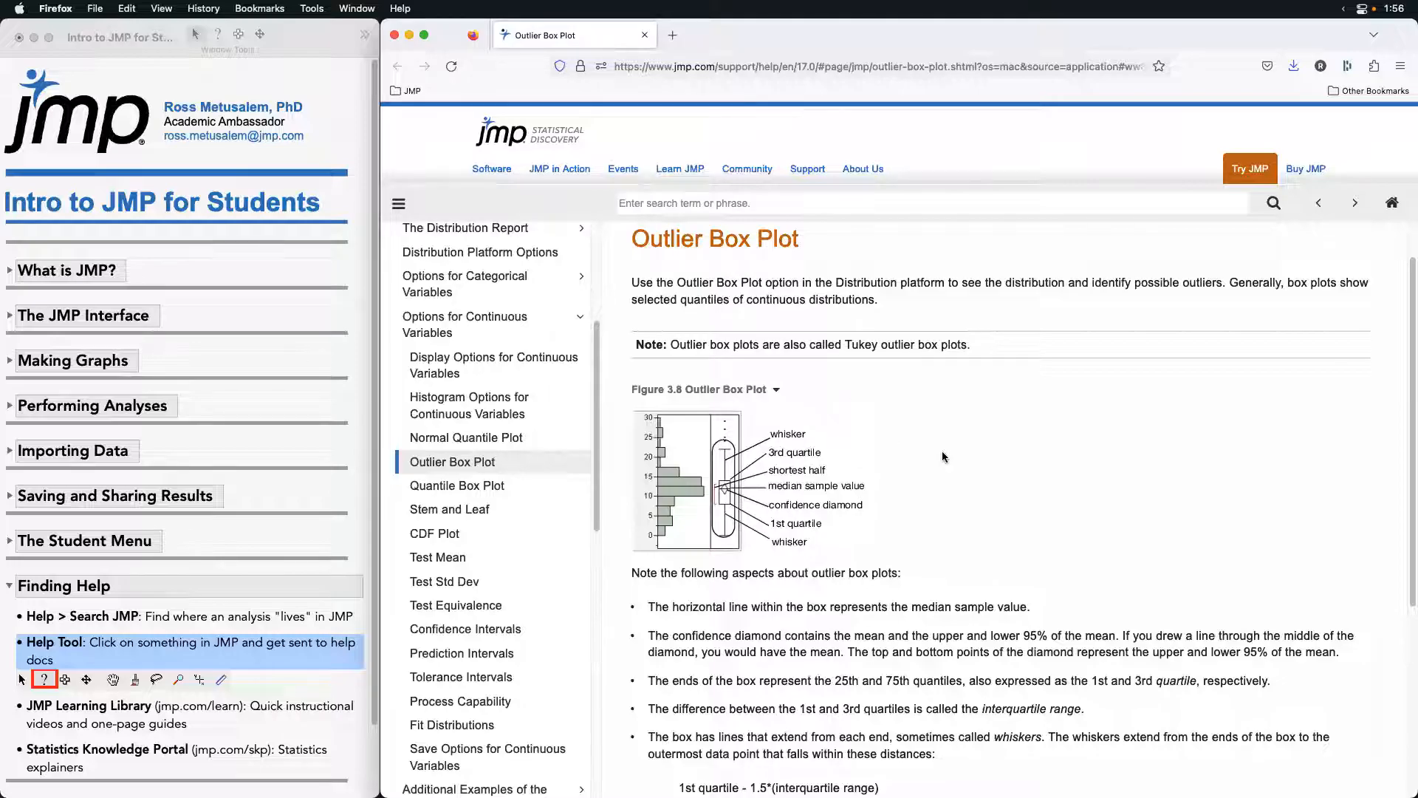
scroll(942, 451, "down", 1)
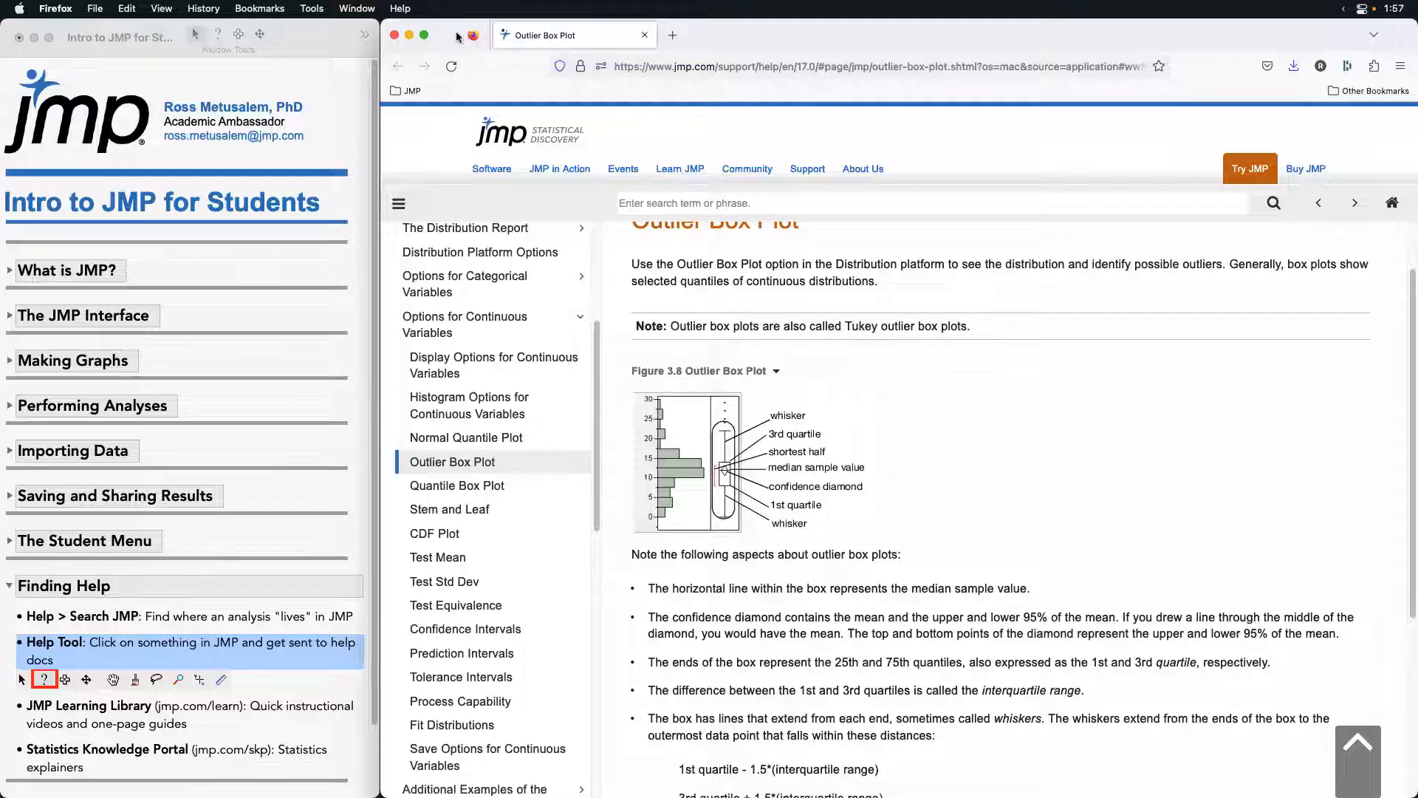
left_click(395, 37)
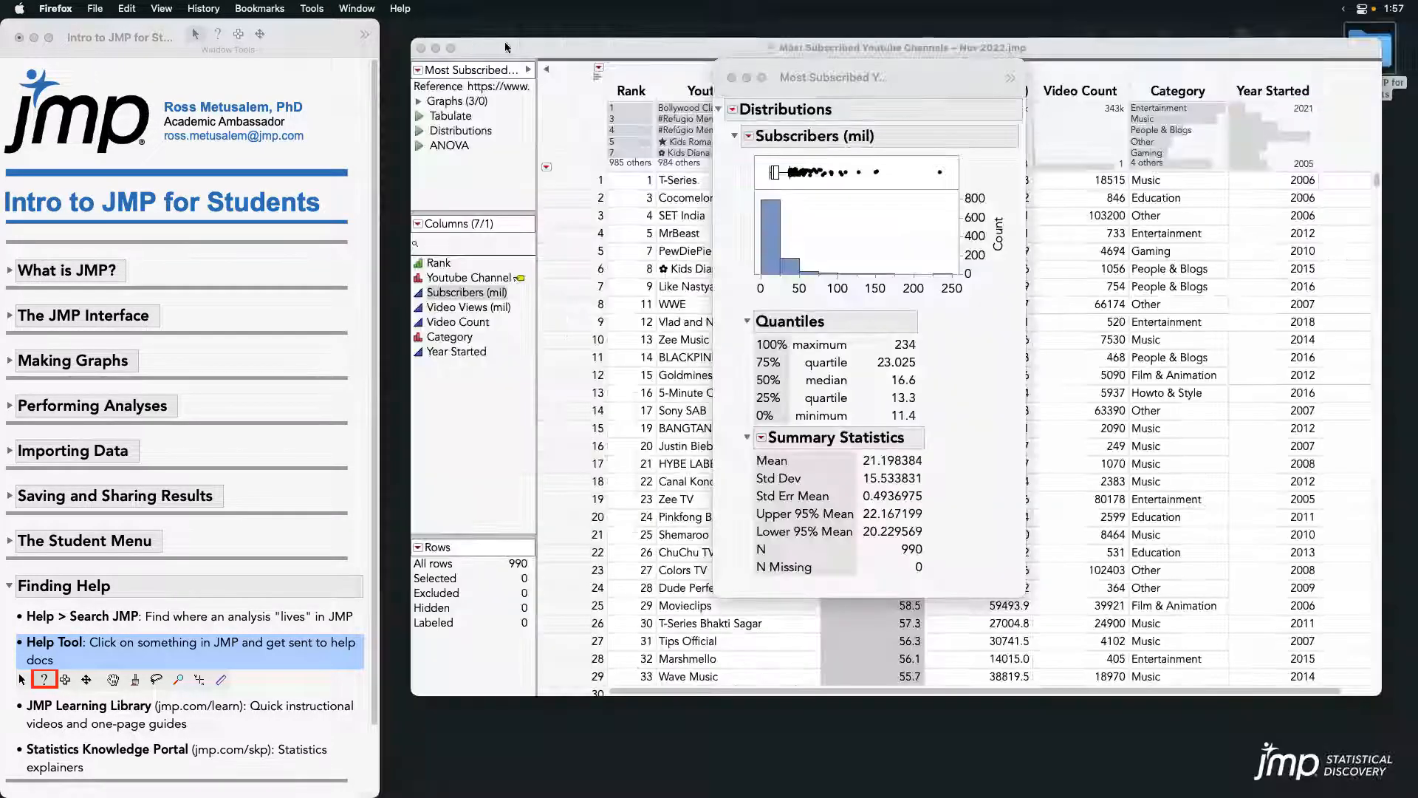
- Bring up the box plot's documentation again with the Help tool, close it, and clear the highlight on the Help Tool bullet
left_click(1012, 78)
mouse_move(1082, 83)
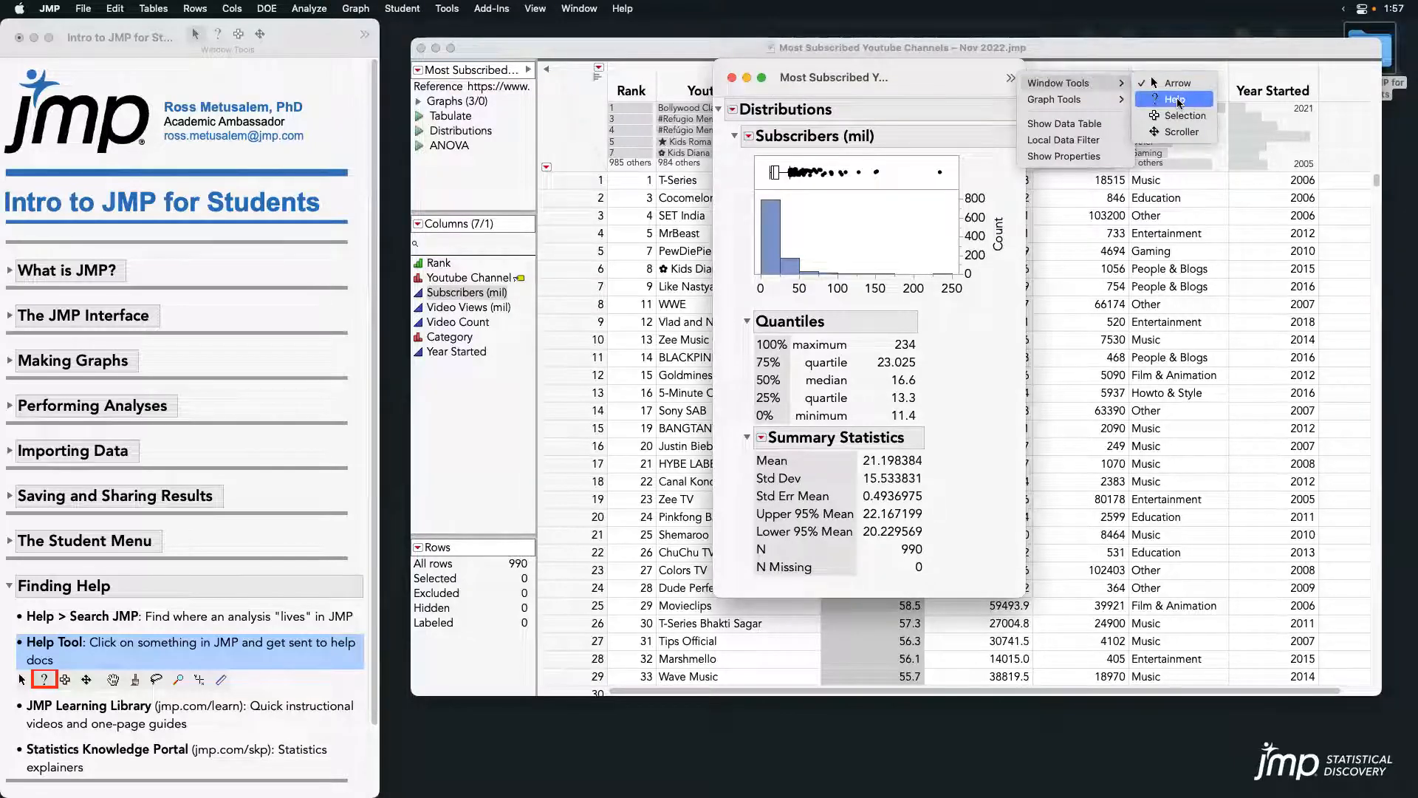
left_click(1169, 104)
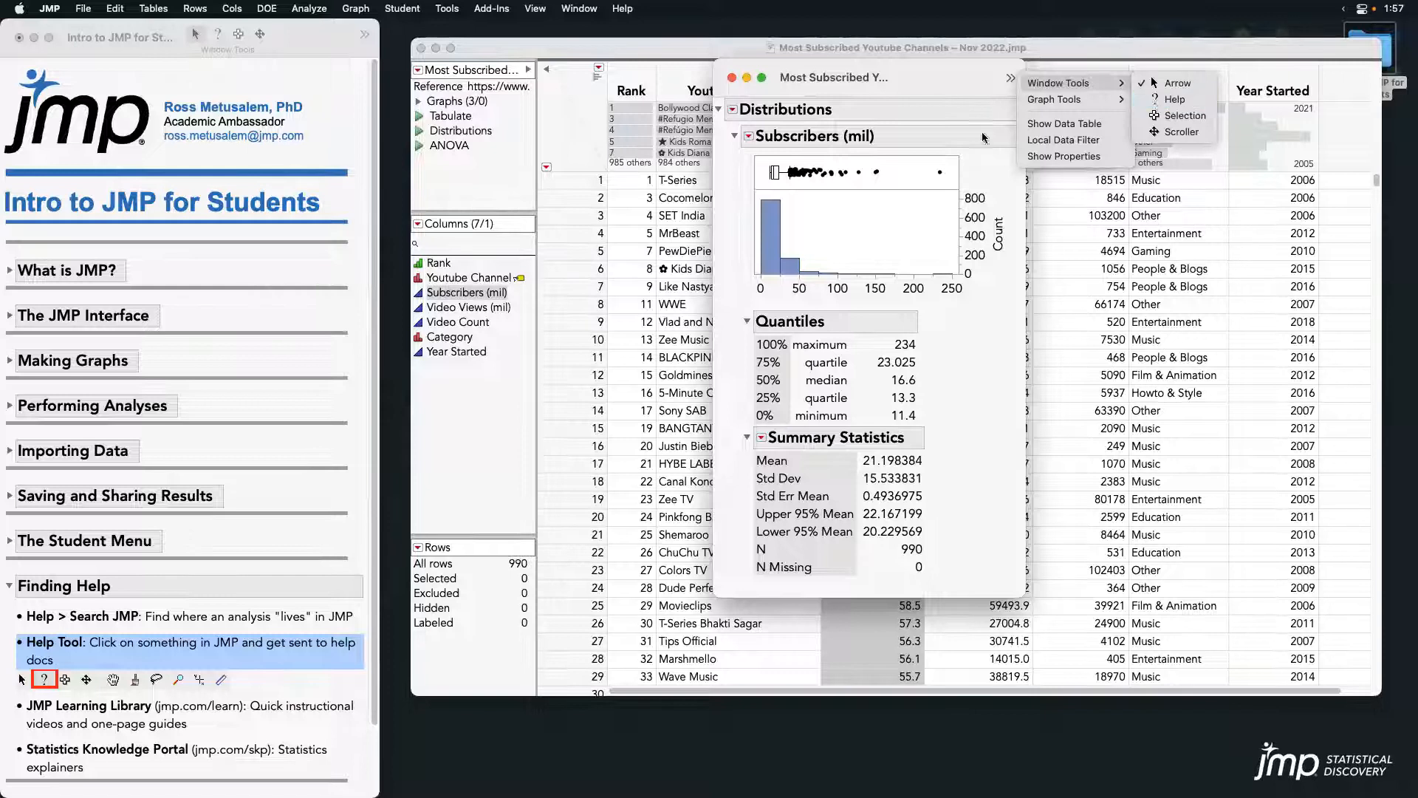
left_click(916, 169)
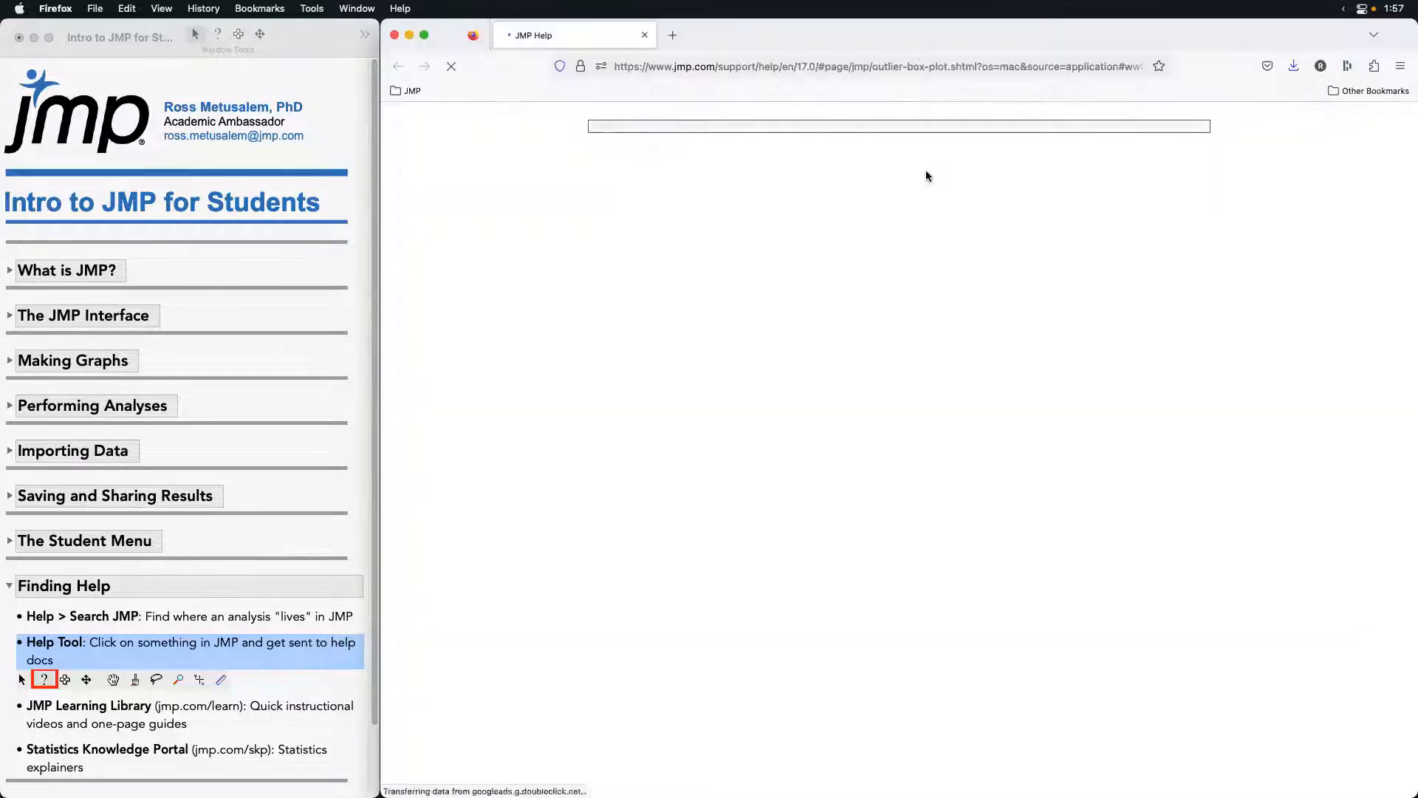
left_click(395, 35)
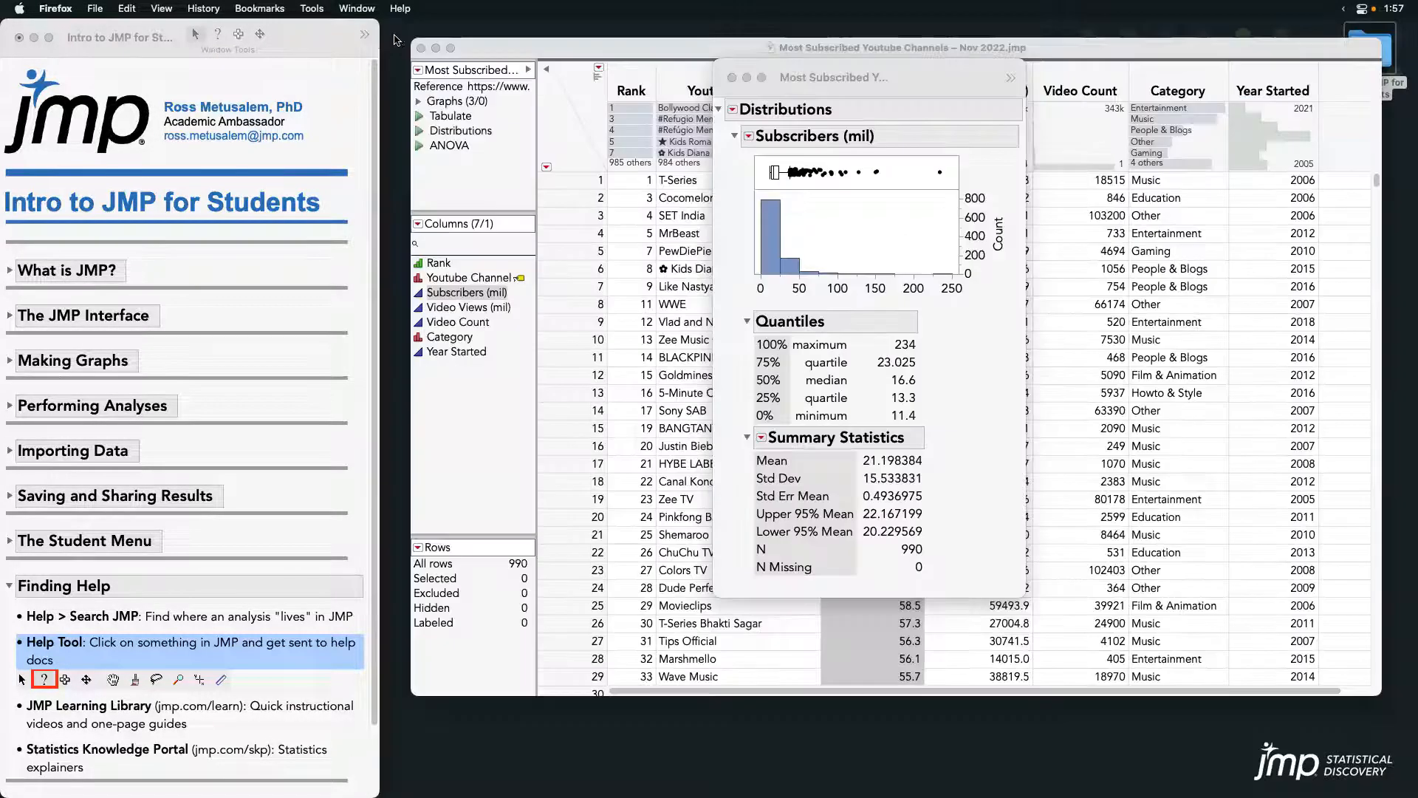
left_click(282, 658)
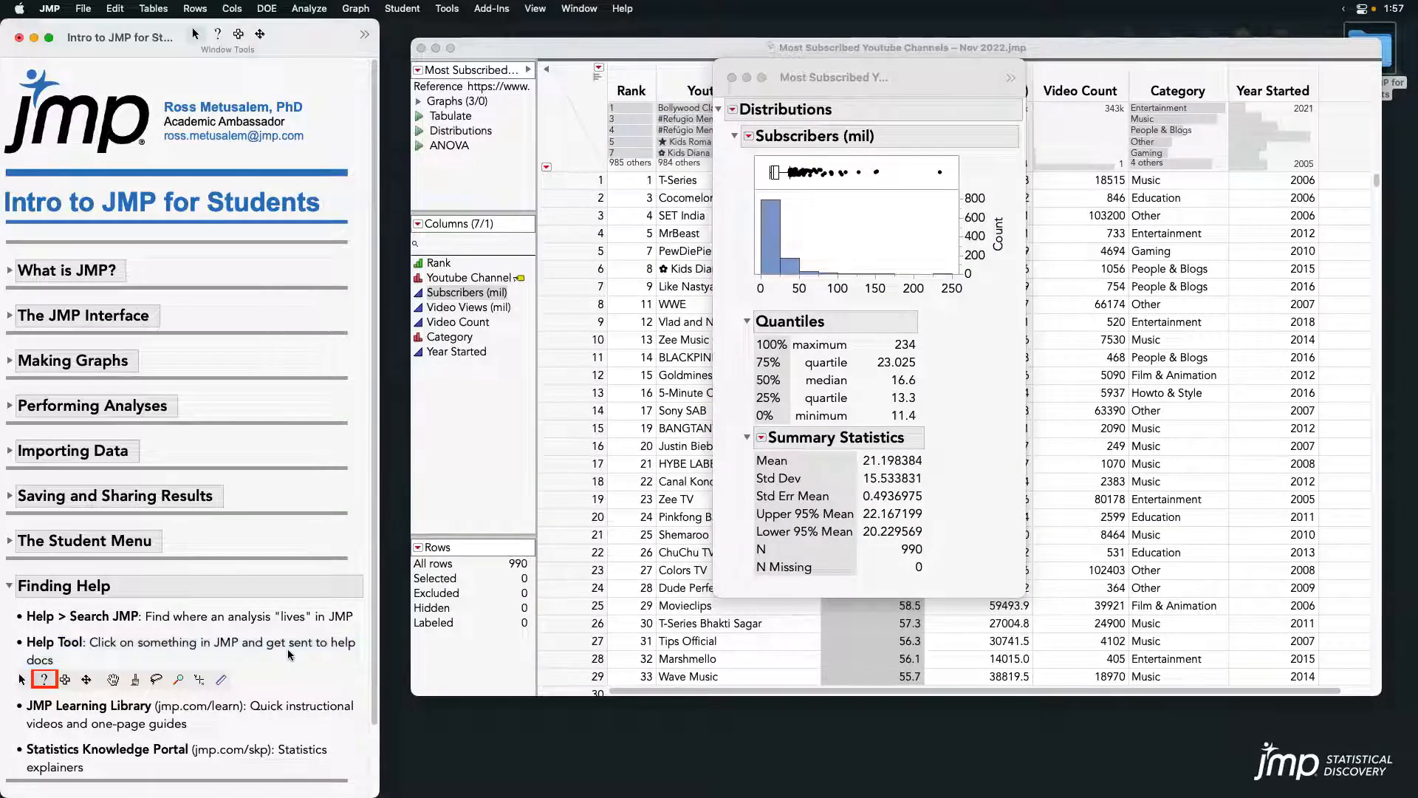
- Look over the available JMP help resources, and close the Subscribers (mil) Distribution report
left_click(622, 9)
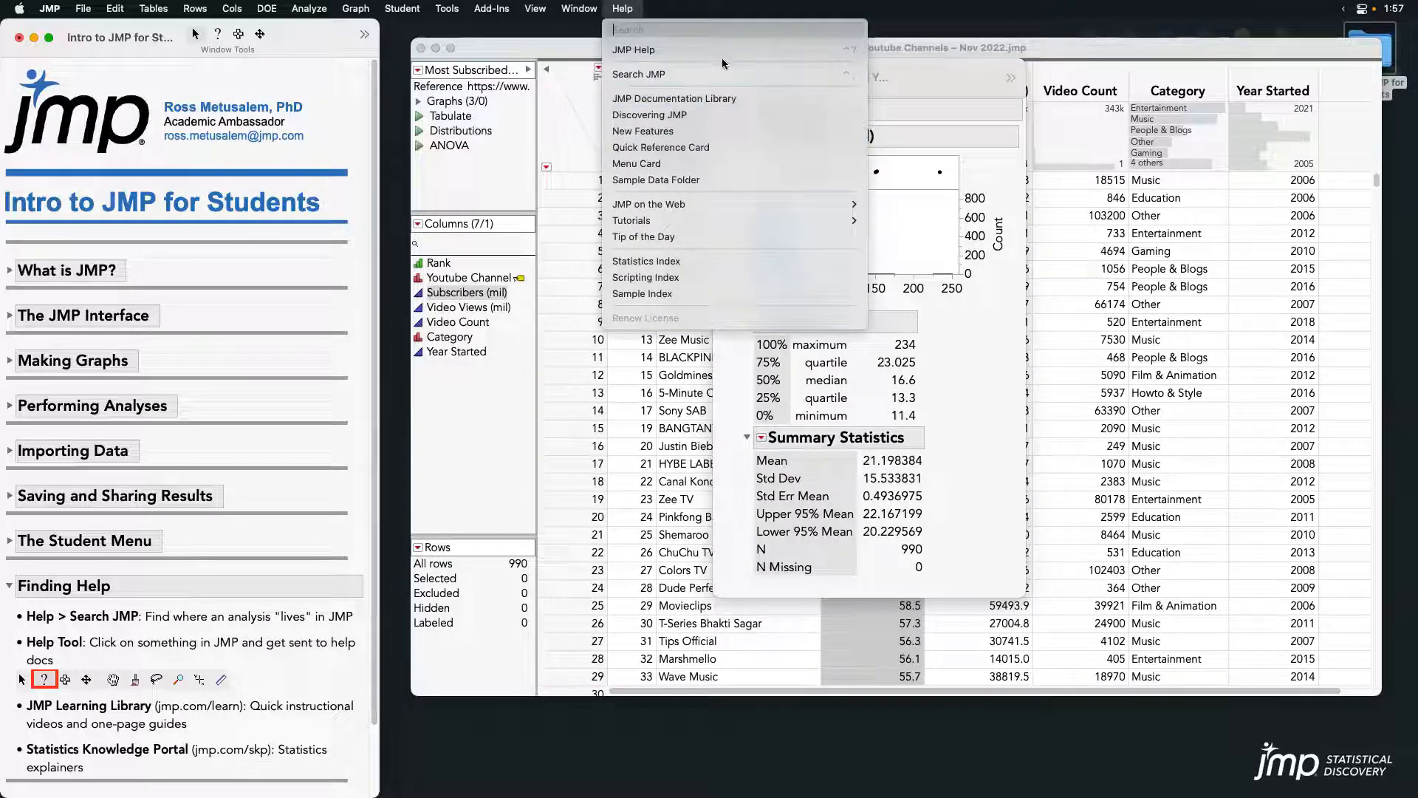
left_click(932, 75)
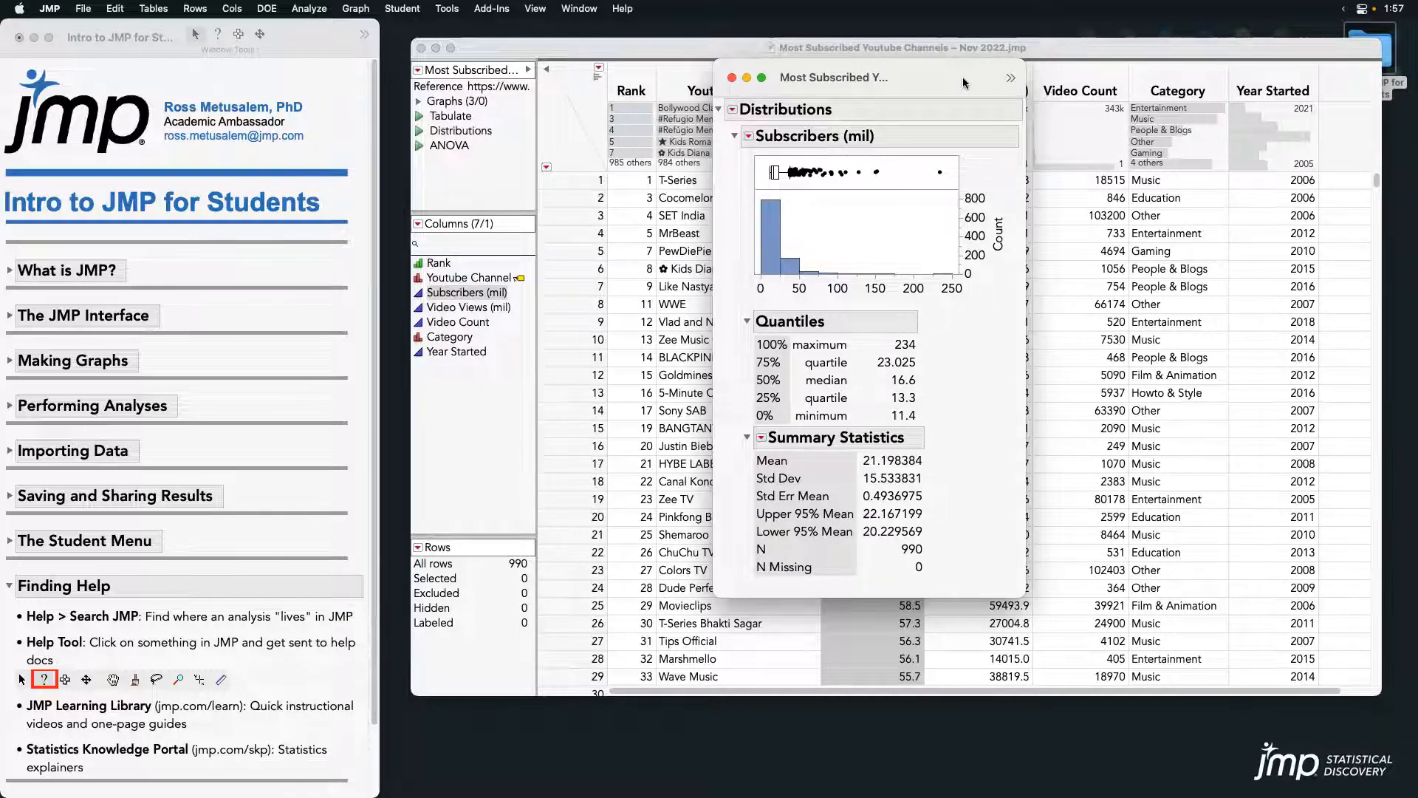
left_click(730, 77)
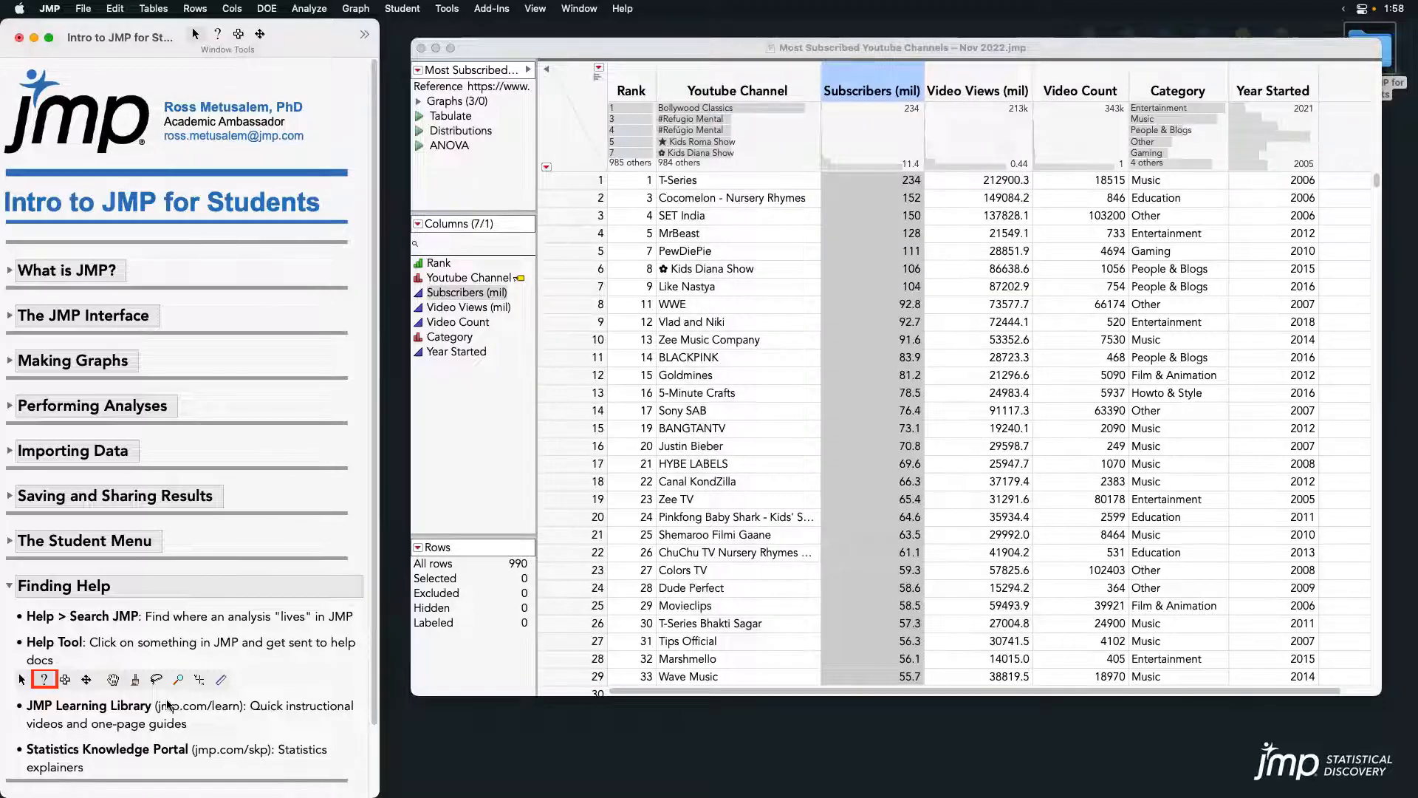
- Highlight the JMP Learning Library bullet in the outline, and open jmp.com/learn in Firefox
left_click(127, 720)
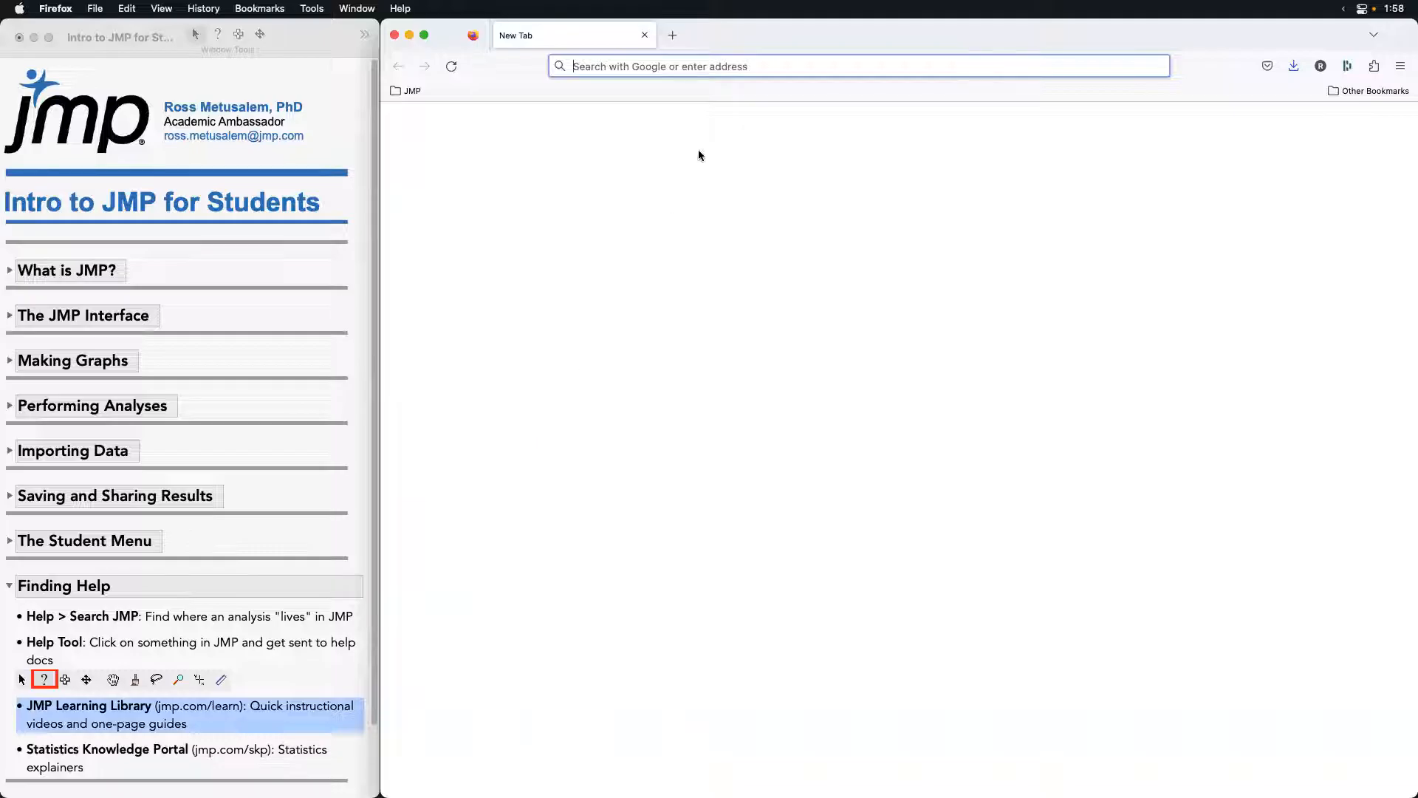
type("jmp.com/en_us/learn")
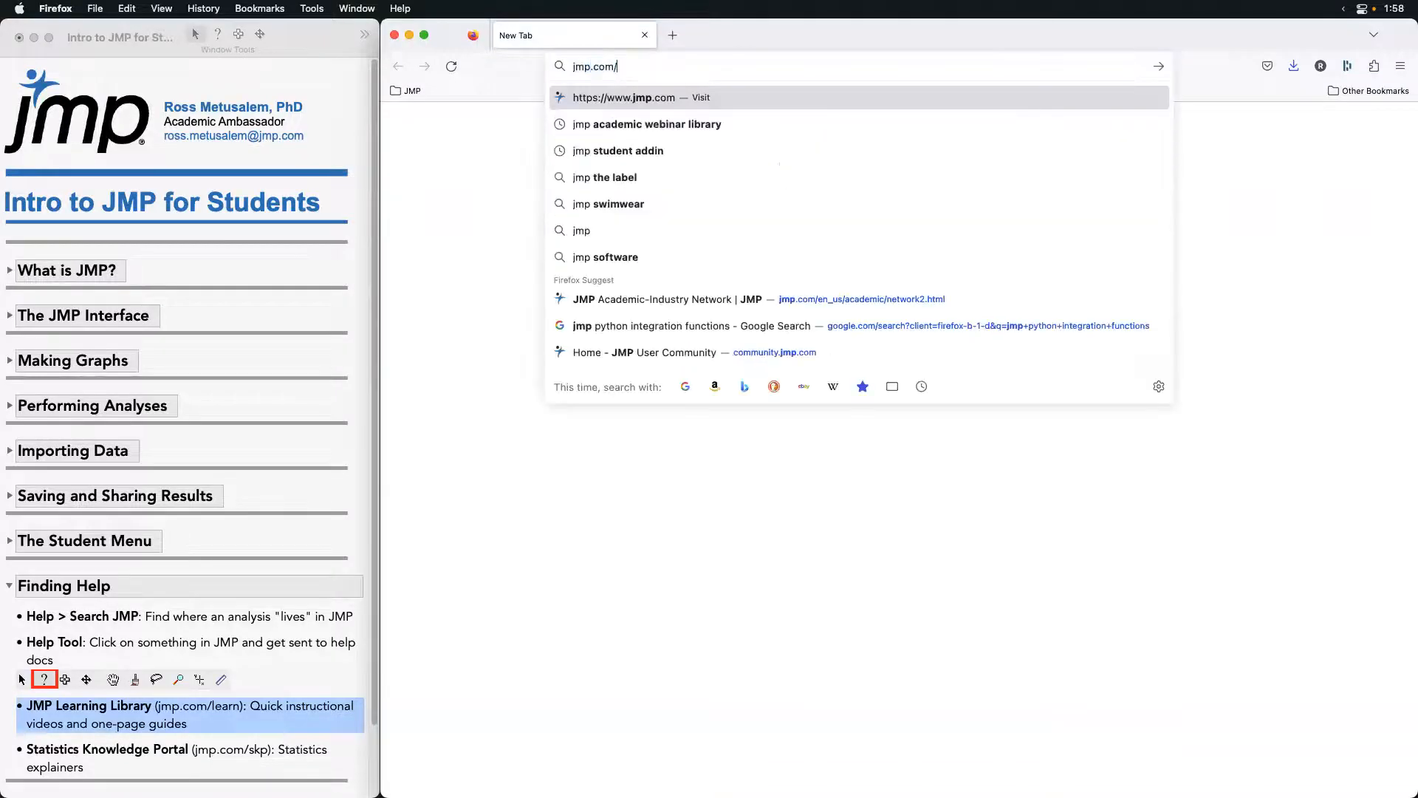
key("Return")
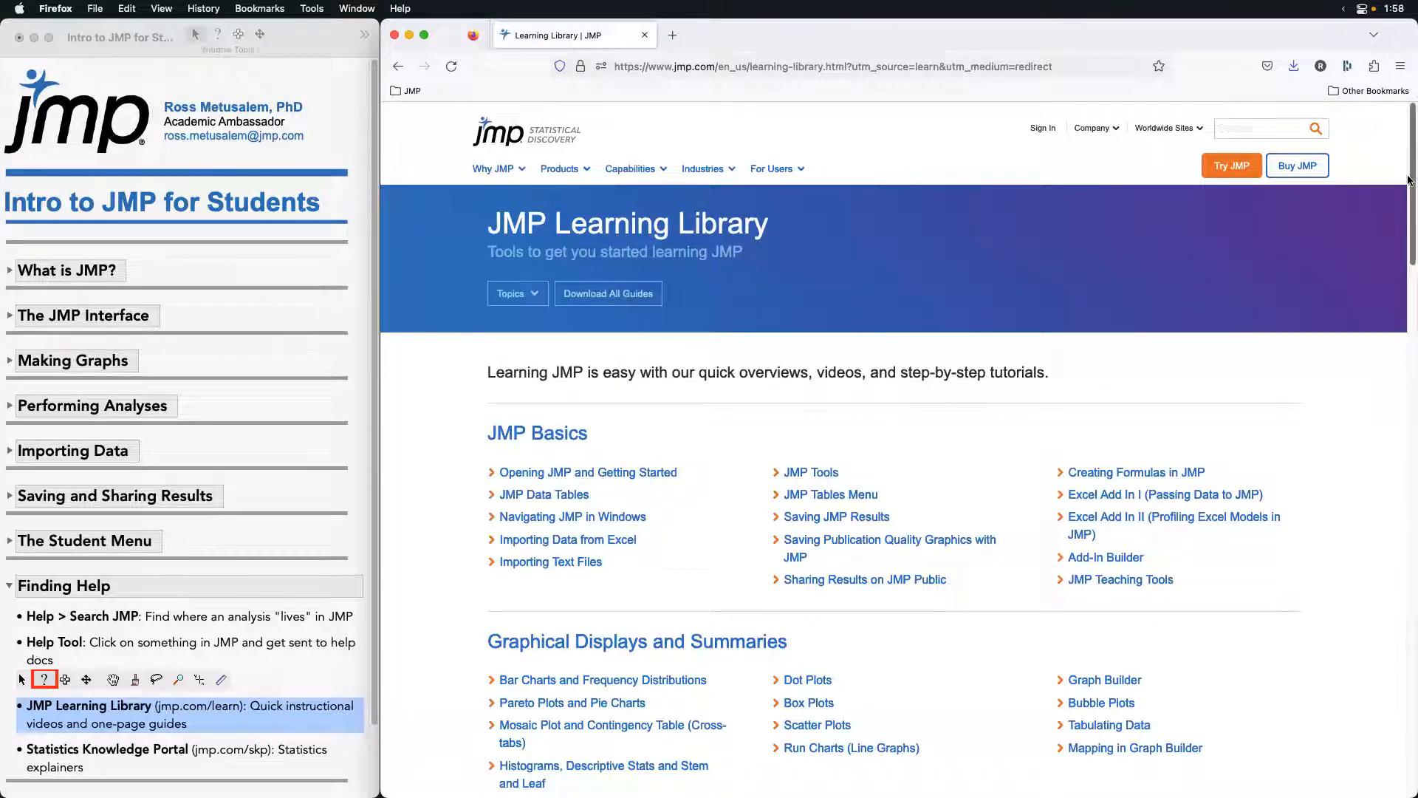
- Open the Box Plots topic in the Learning Library and preview its muted video tutorial, skipping ahead to about 0:26 and 0:43
left_click_drag(1409, 180, 1409, 289)
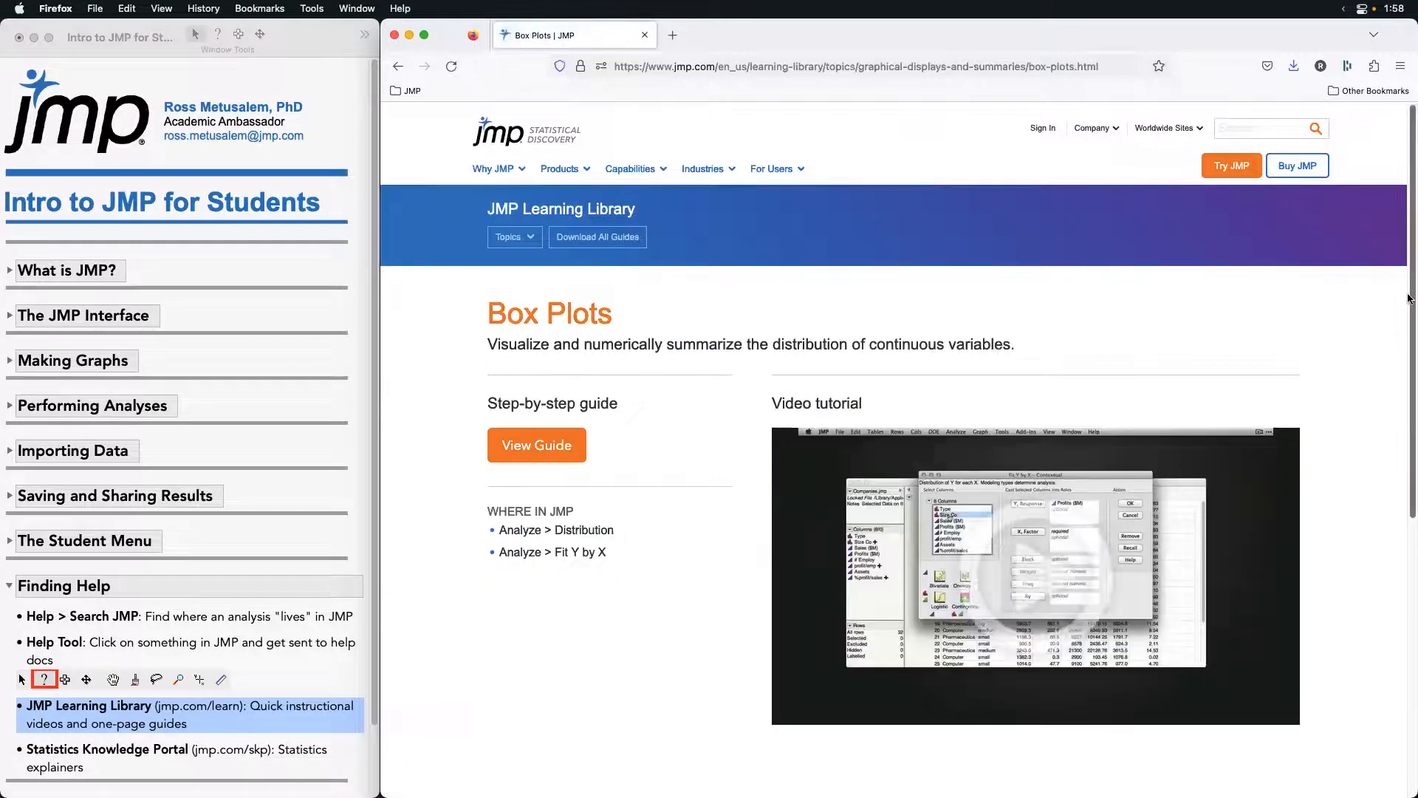
scroll(1409, 298, "down", 4)
left_click(1030, 432)
left_click(846, 567)
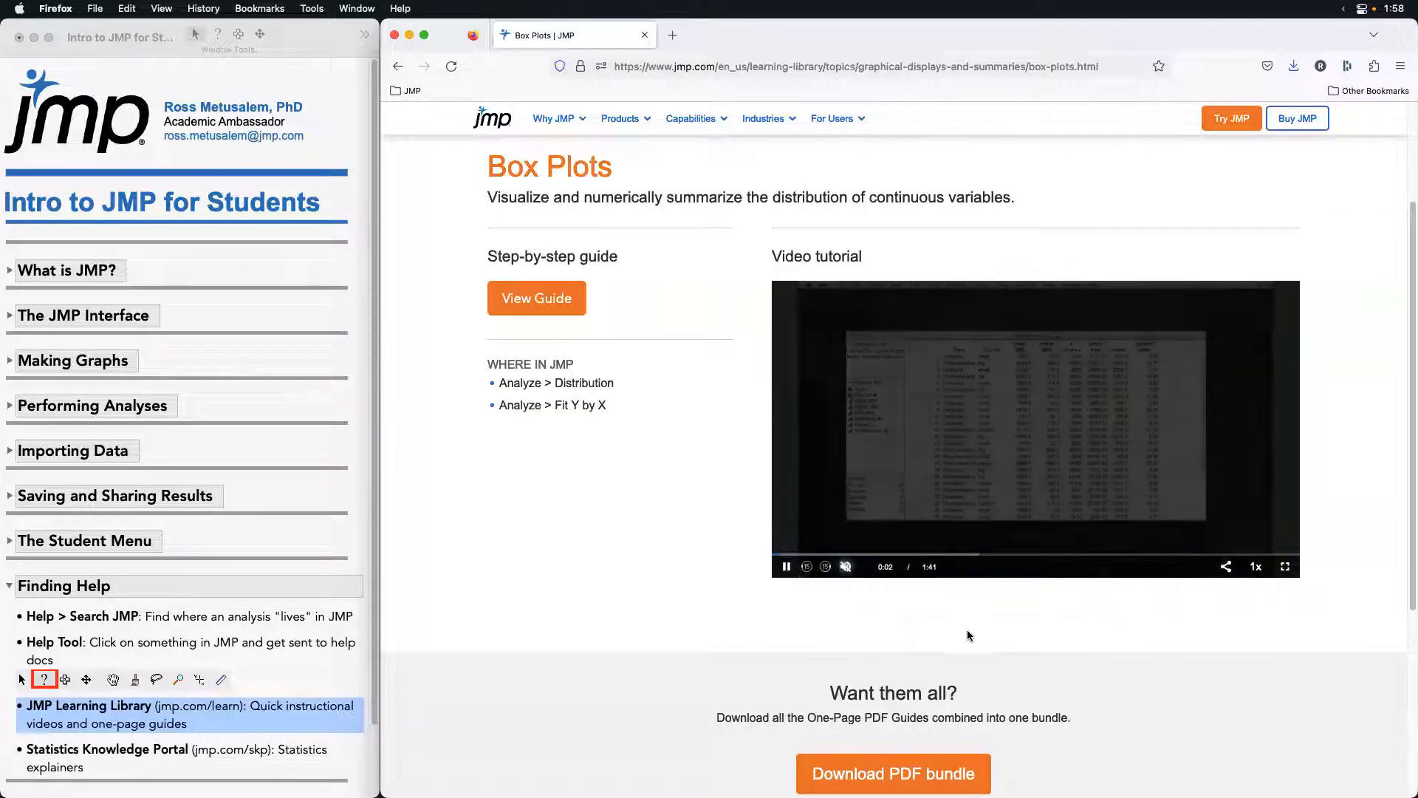
left_click(912, 558)
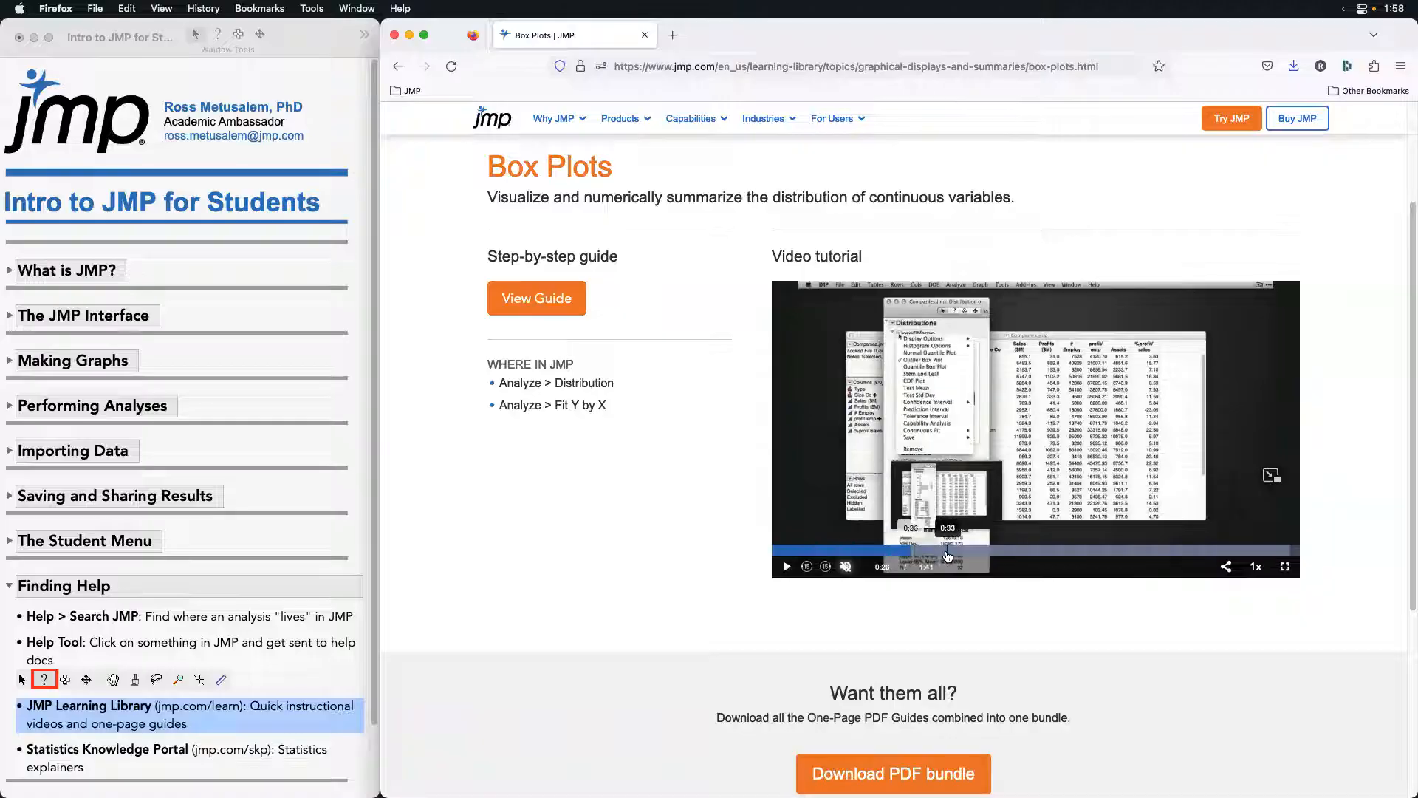
left_click(999, 550)
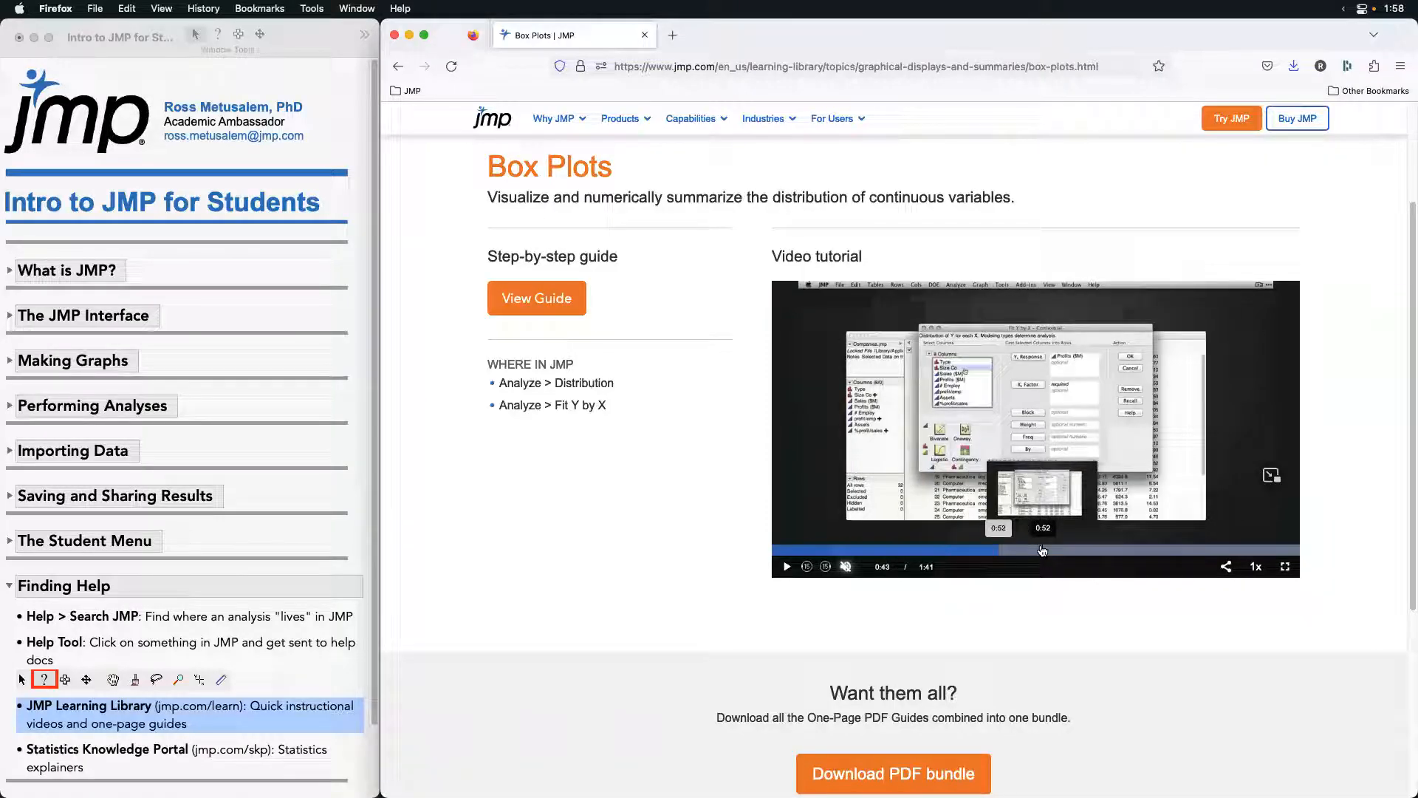
- Skip ahead in the Box Plots video tutorial to 0:52, 1:06 and about 1:12
left_click(1042, 551)
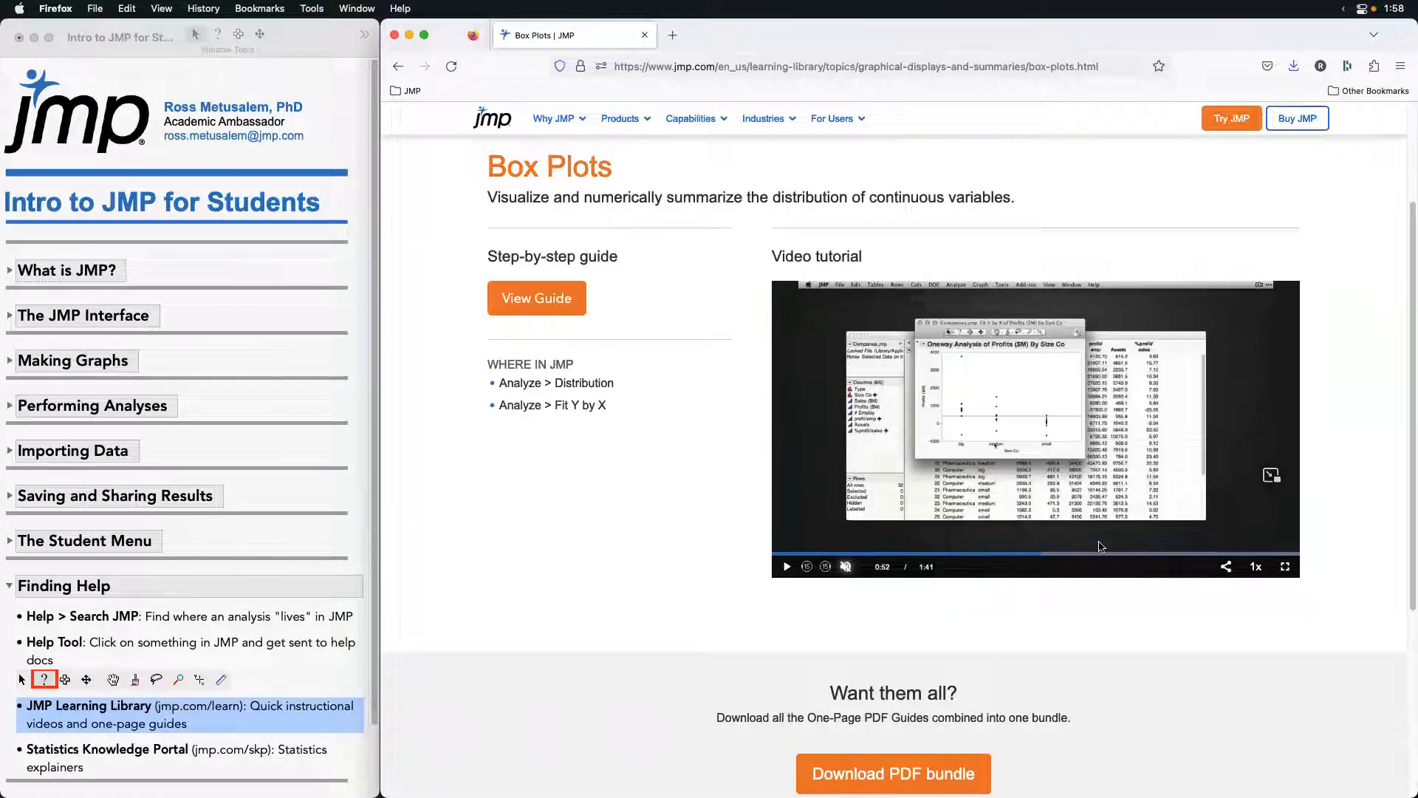
left_click(1116, 556)
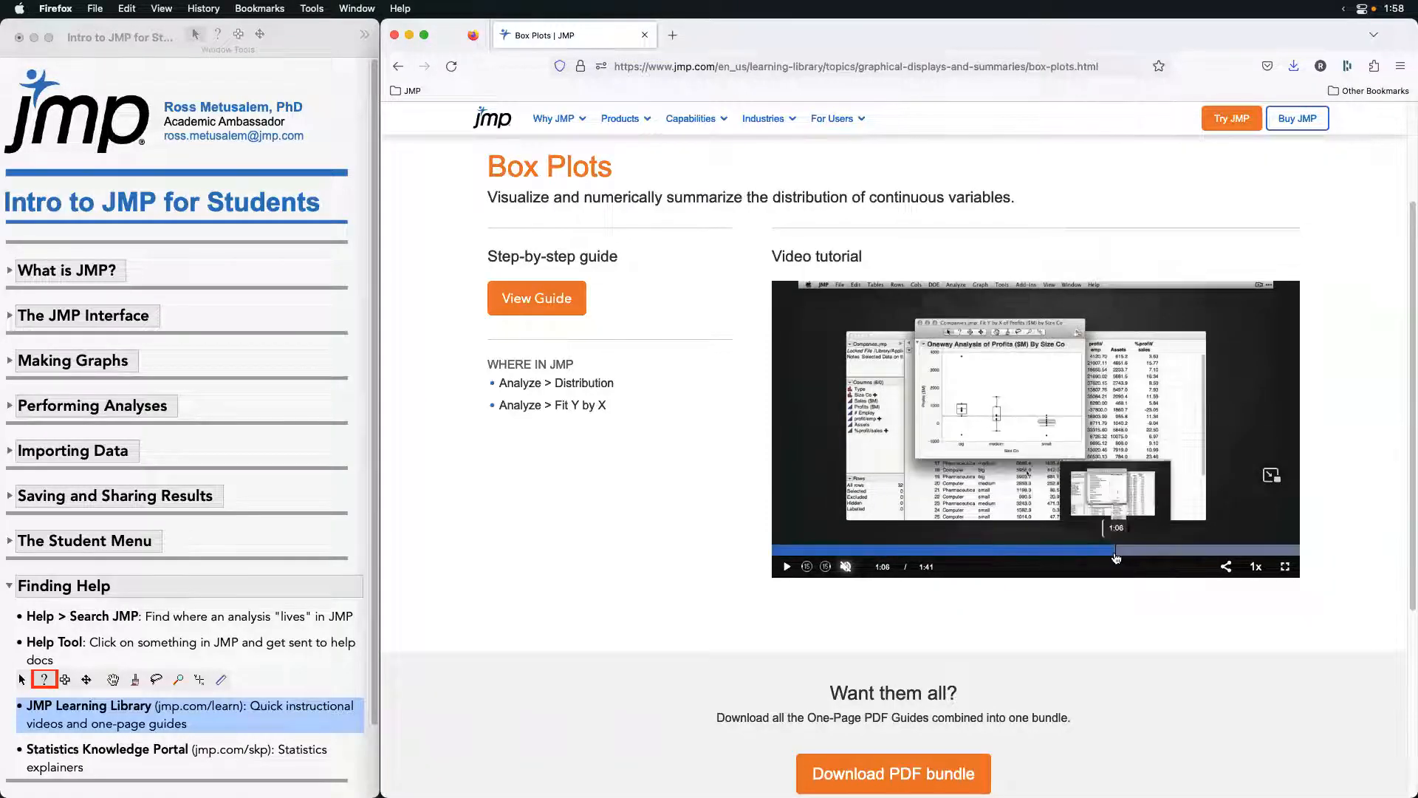
left_click(1144, 555)
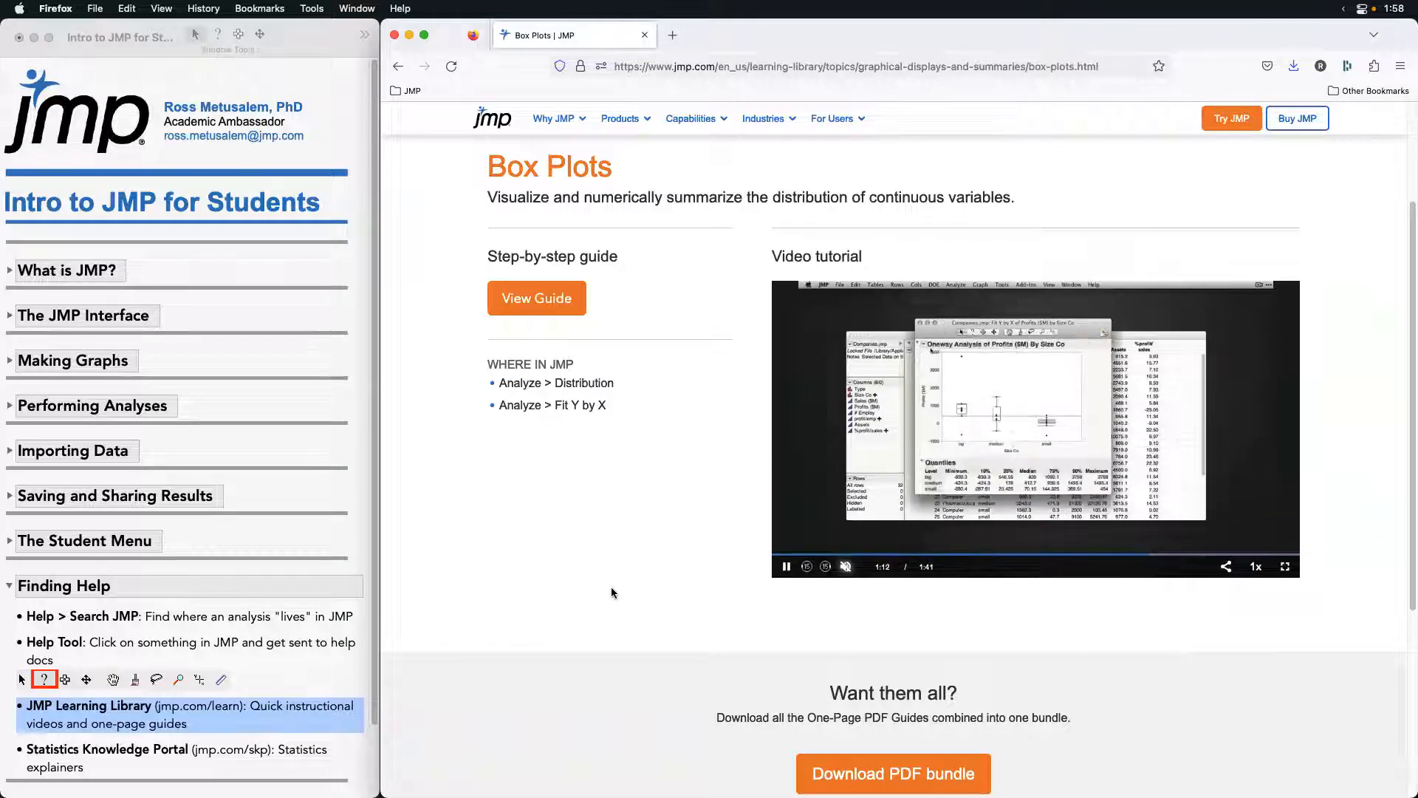
- Look through the step-by-step Box Plots guide, close it, and return to the beginning of the JMP Learning Library page
left_click(560, 299)
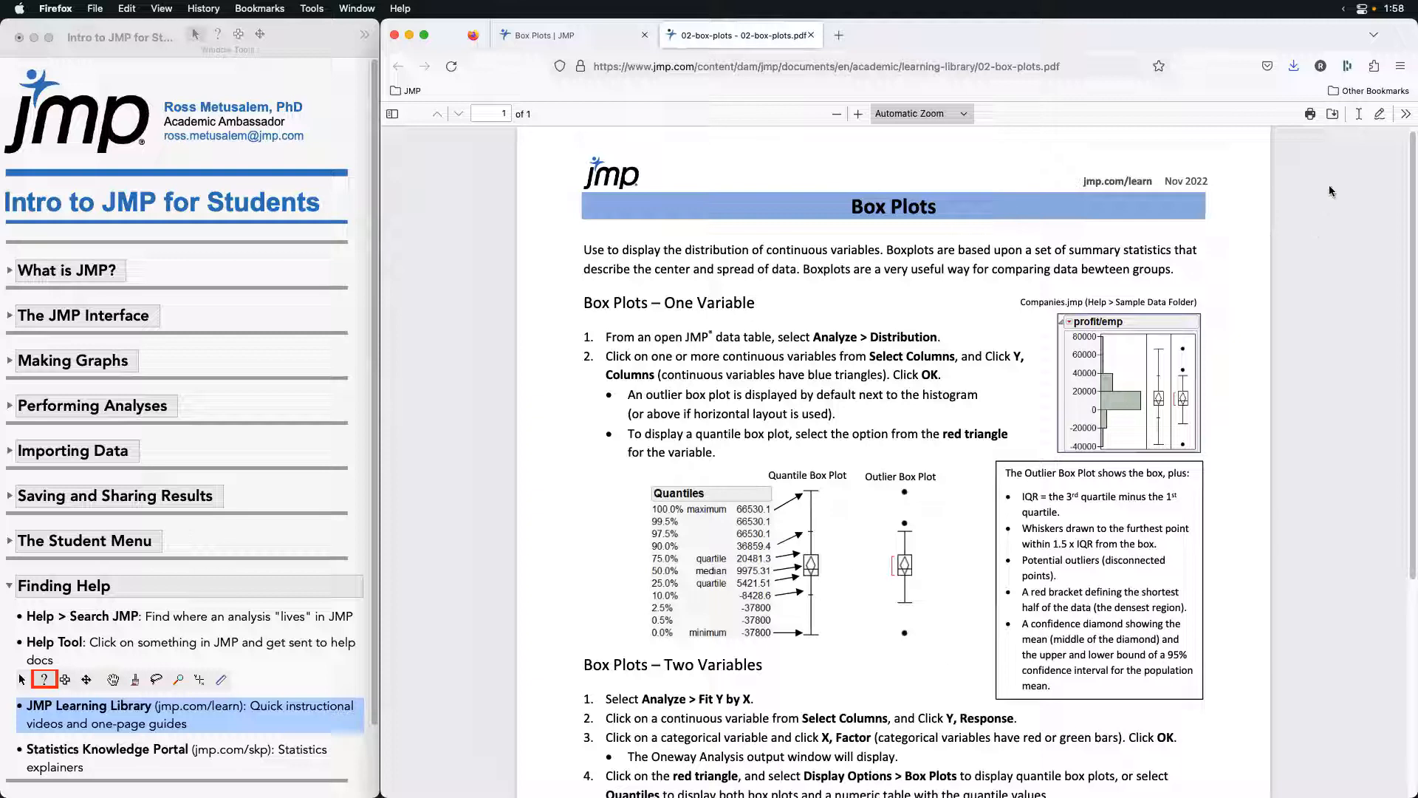
left_click_drag(1408, 189, 1408, 255)
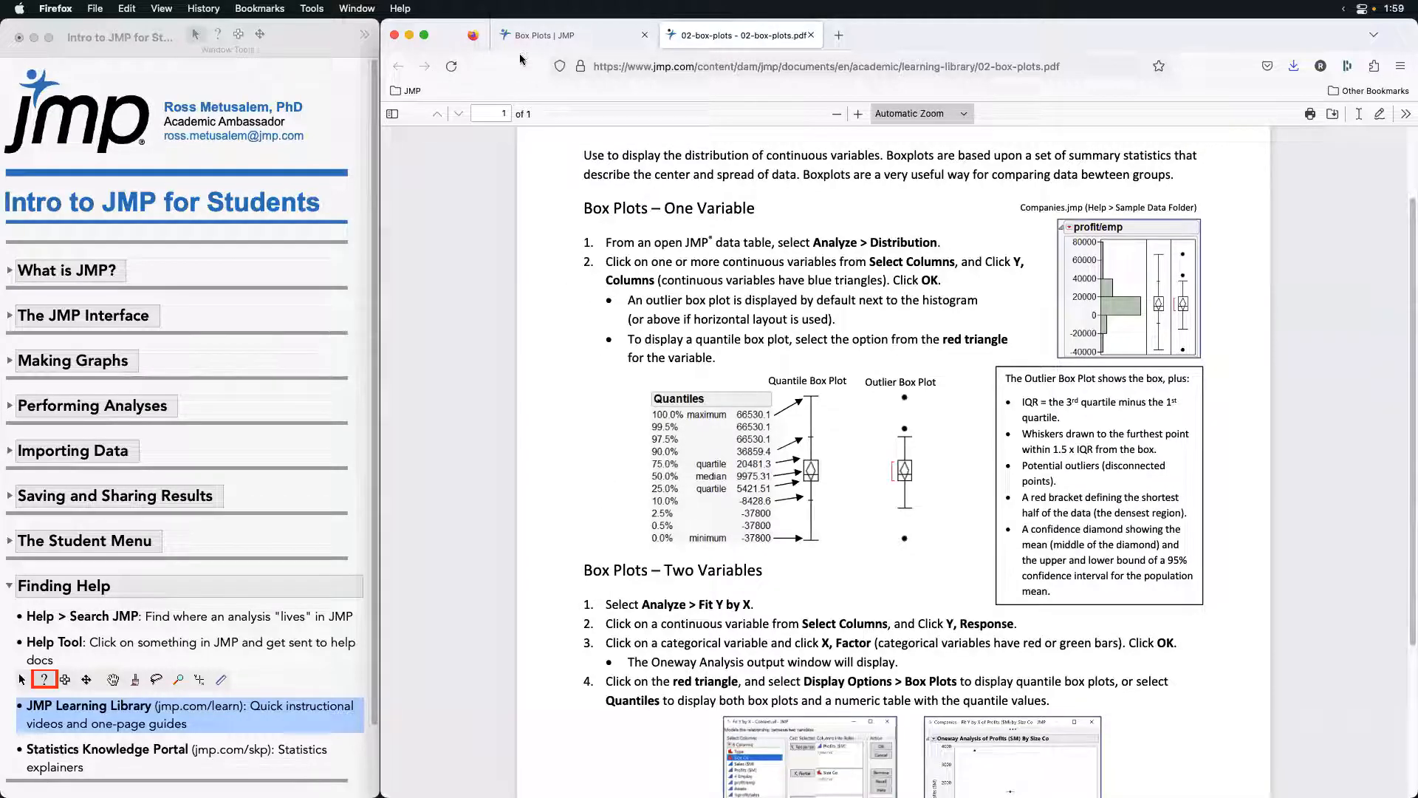
left_click(810, 35)
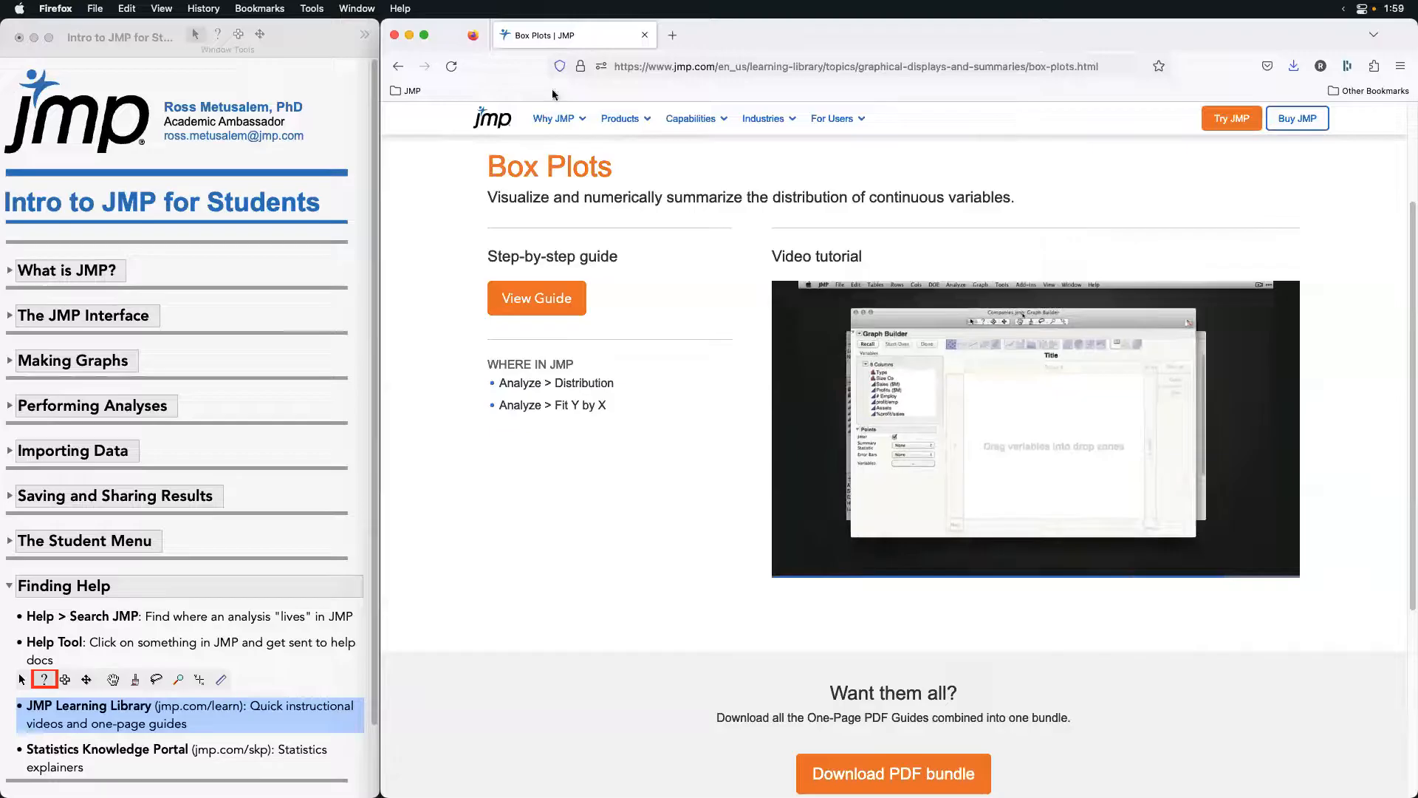
left_click(397, 66)
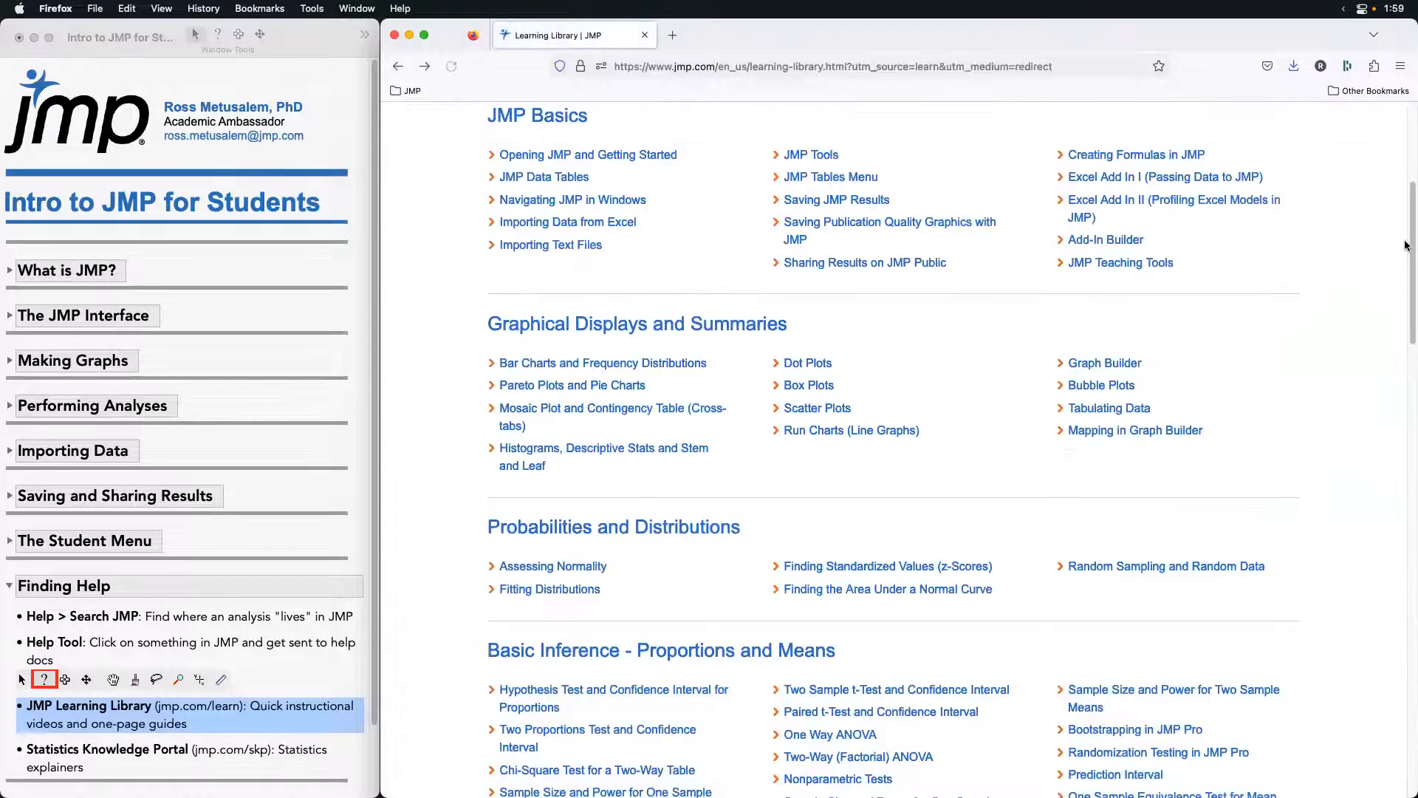
left_click_drag(1410, 262, 1409, 153)
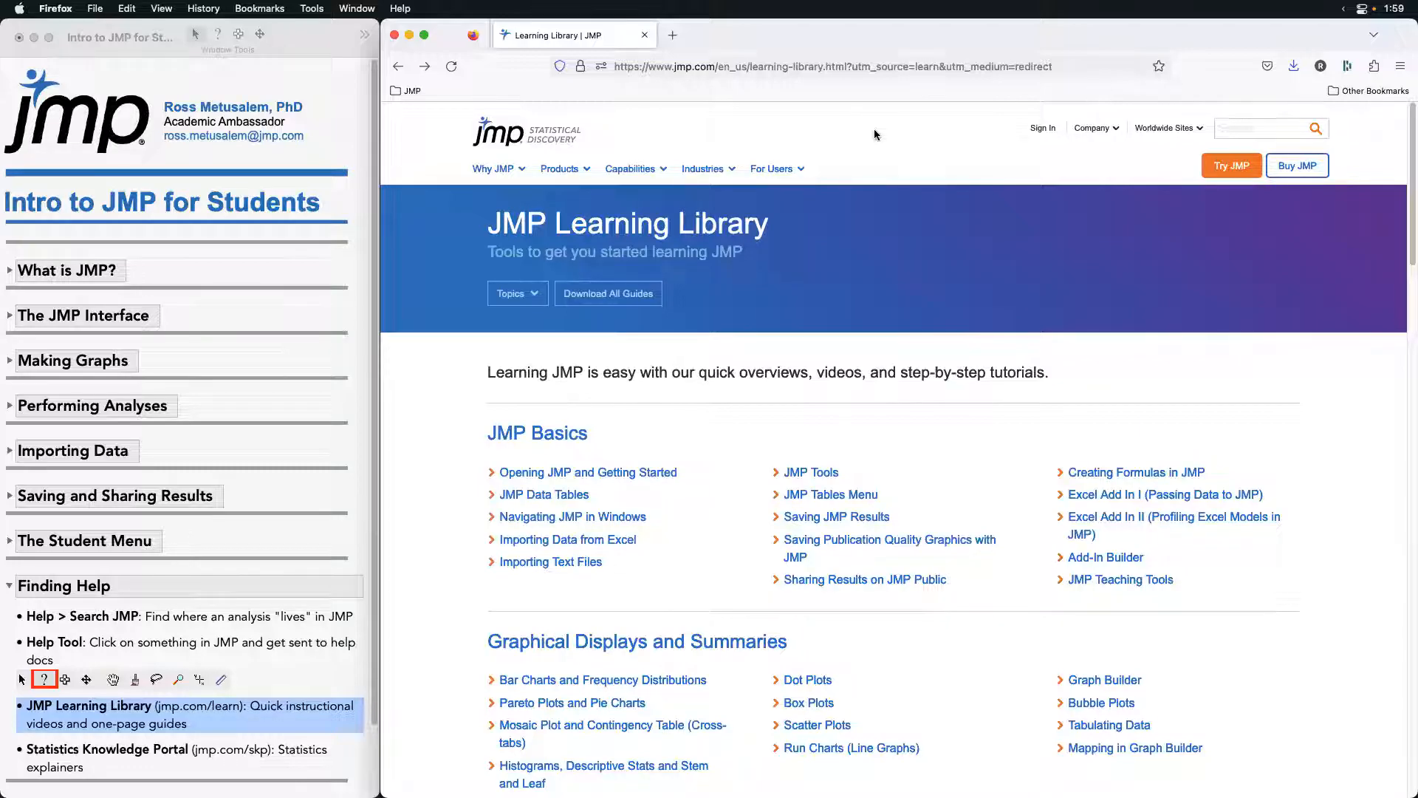
- Highlight the en_us part of the Learning Library's web address, and bring up the list of worldwide JMP sites
left_click(718, 66)
left_click(718, 66)
left_click_drag(718, 67, 750, 67)
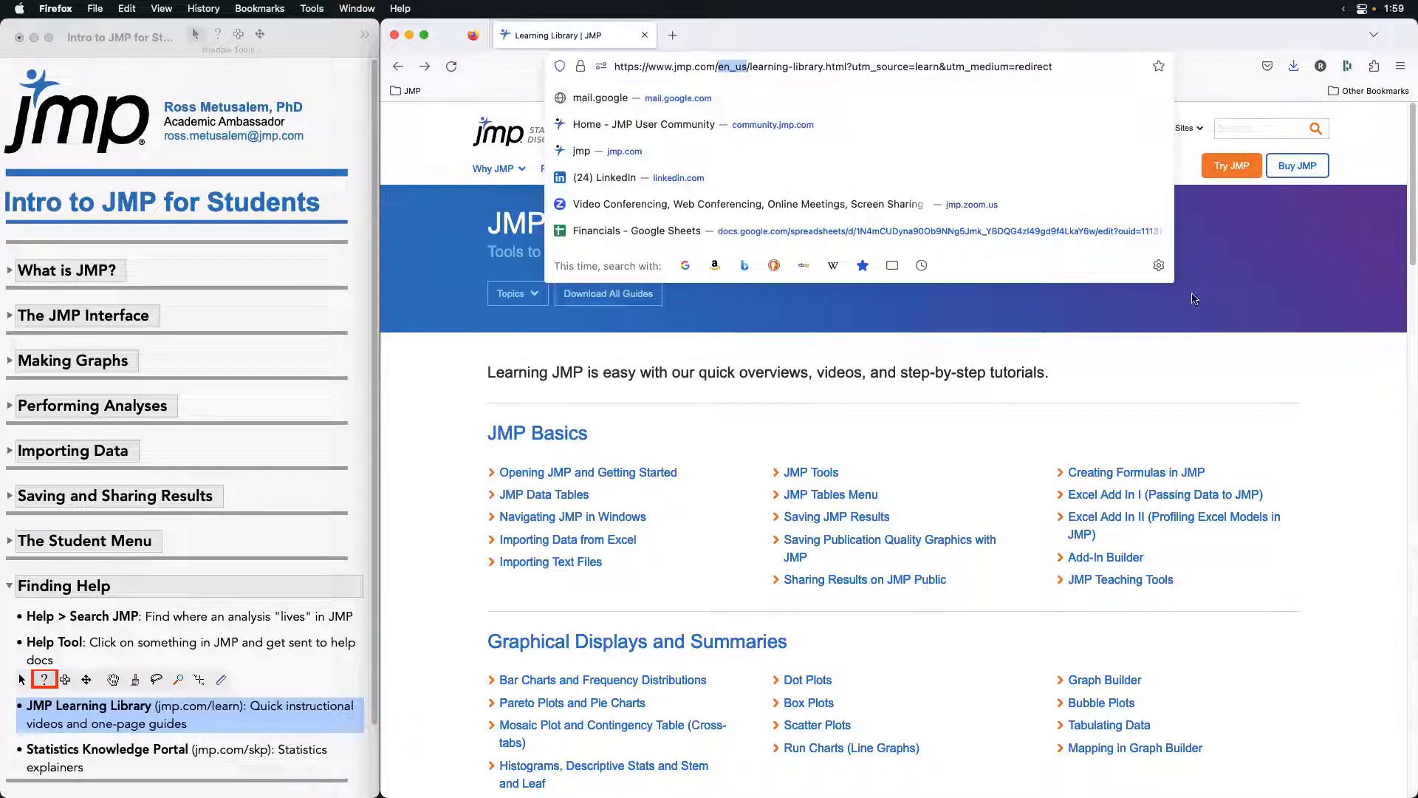
left_click(1383, 150)
left_click(1199, 131)
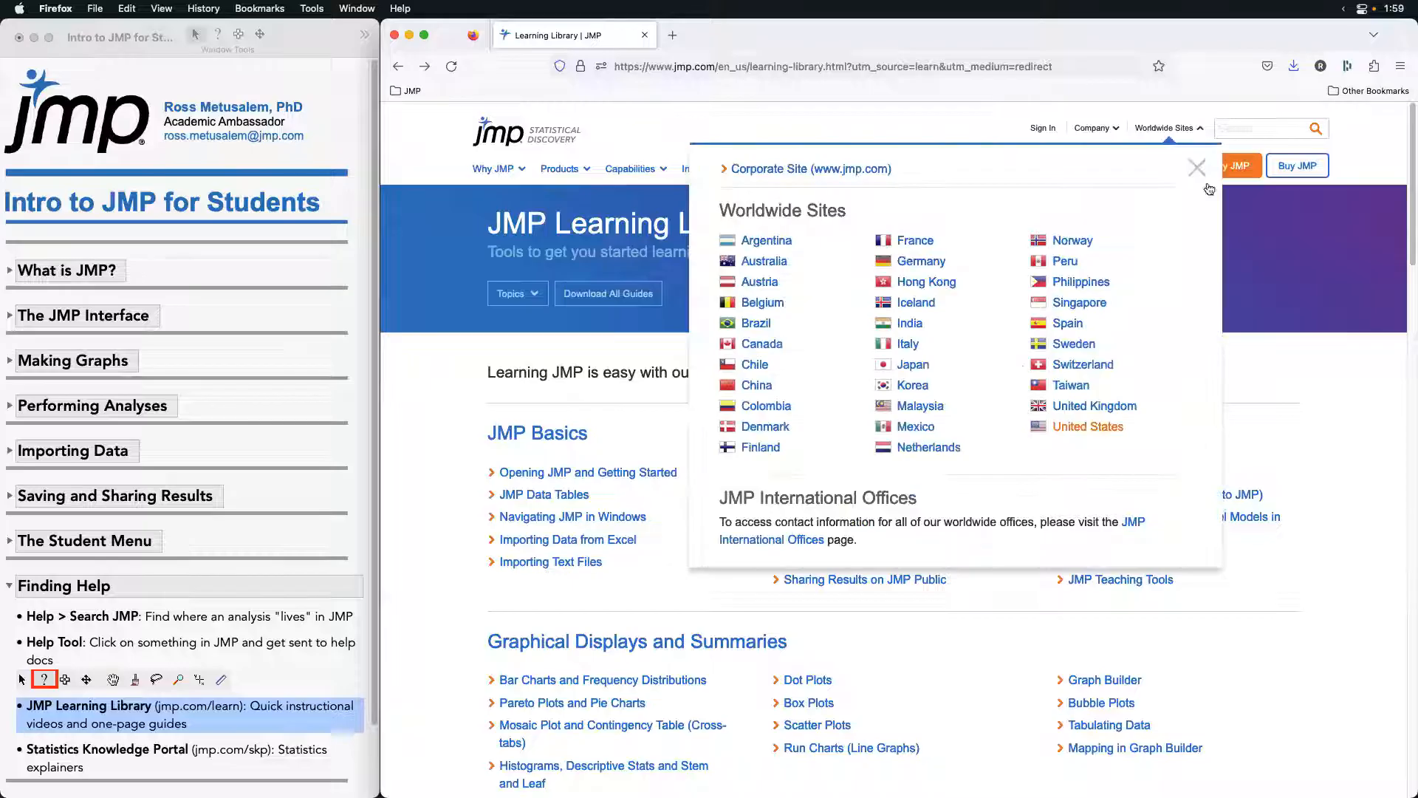
- Go to the United States JMP site, search it for "learning library", and open the JMP Learning Library from the results
left_click(1095, 429)
left_click(1215, 127)
type("lea")
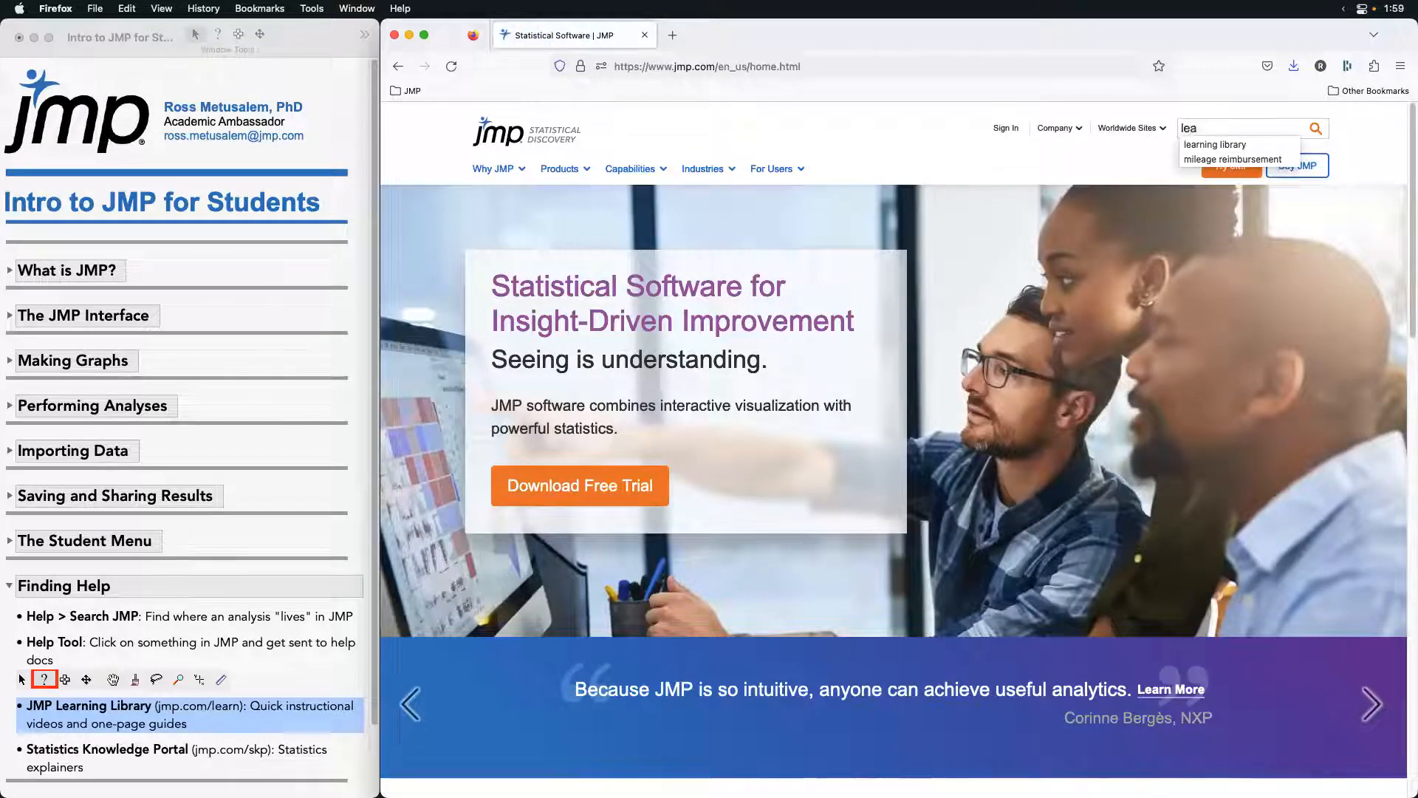
key("Down")
key("Return")
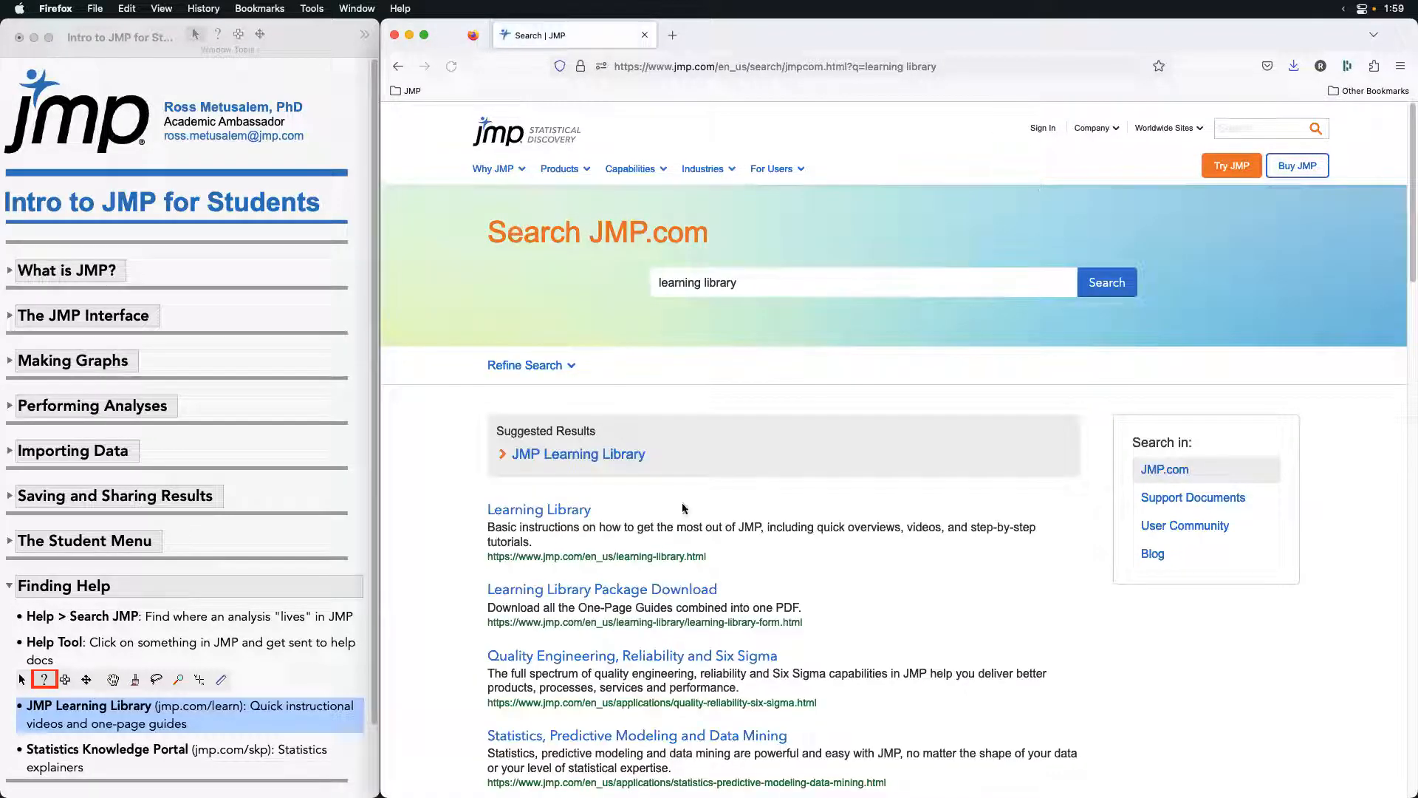
left_click(1041, 527)
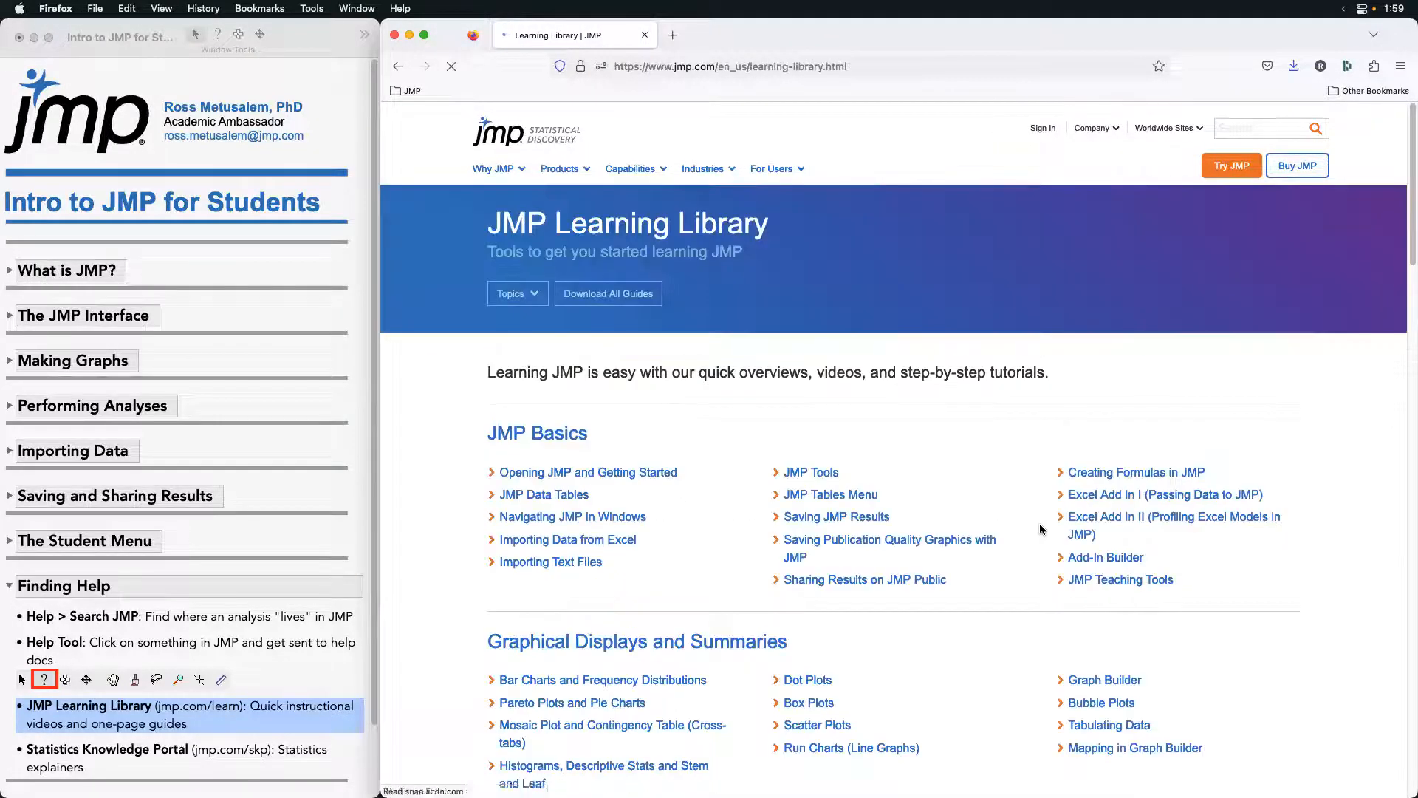
- Highlight the Statistics Knowledge Portal bullet in the JMP outline, and open jmp.com/skp in Firefox
left_click(221, 711)
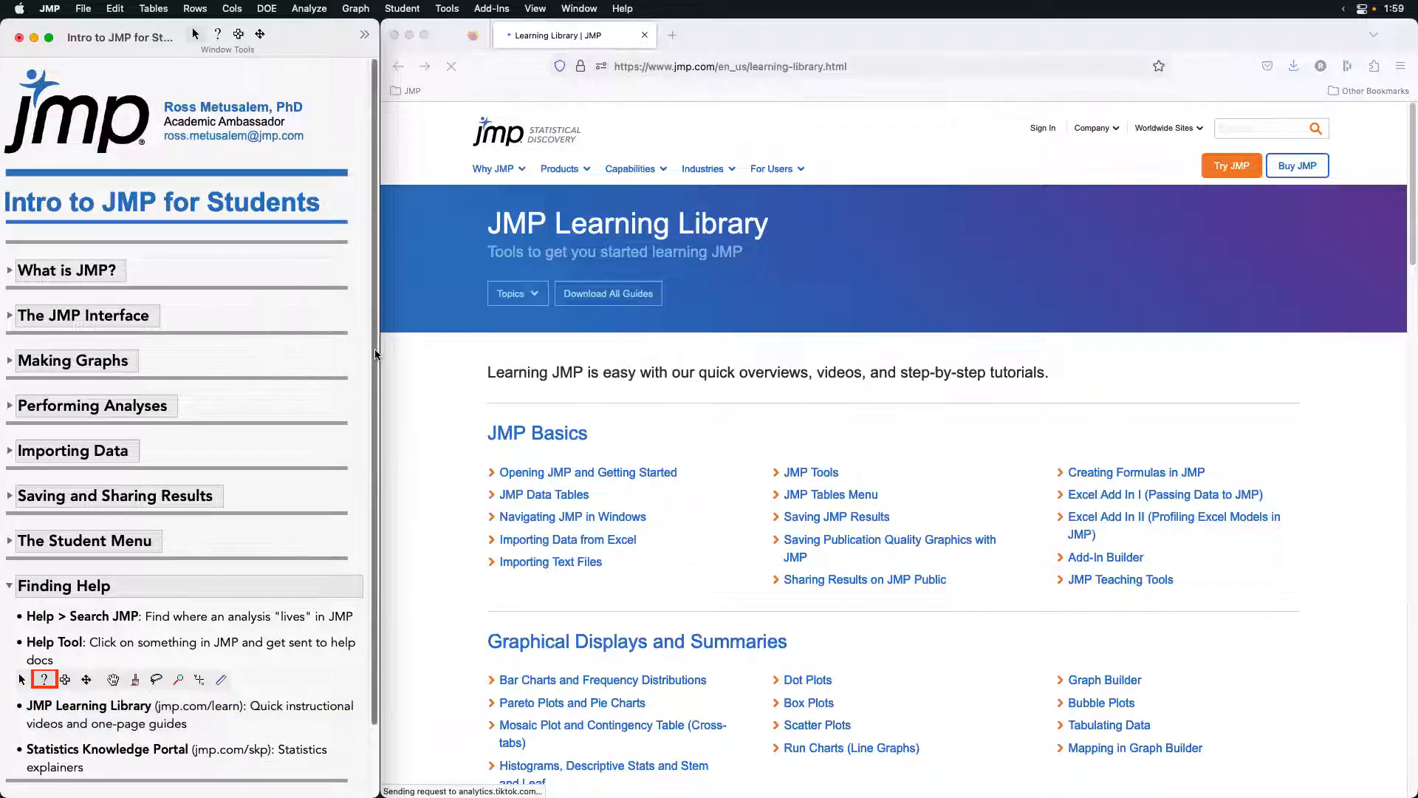
scroll(365, 476, "down", 2)
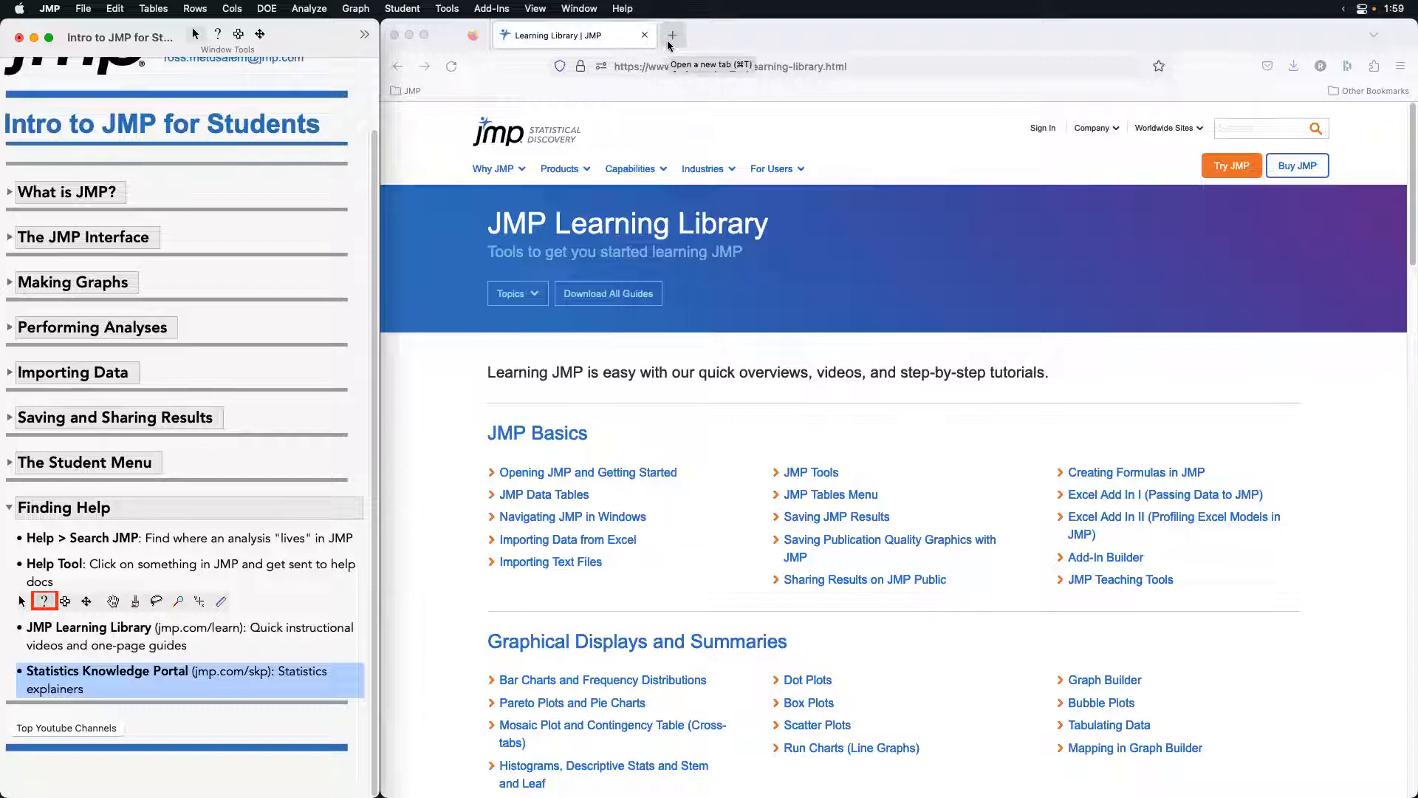
left_click(813, 34)
left_click(813, 67)
type("jmp.com/")
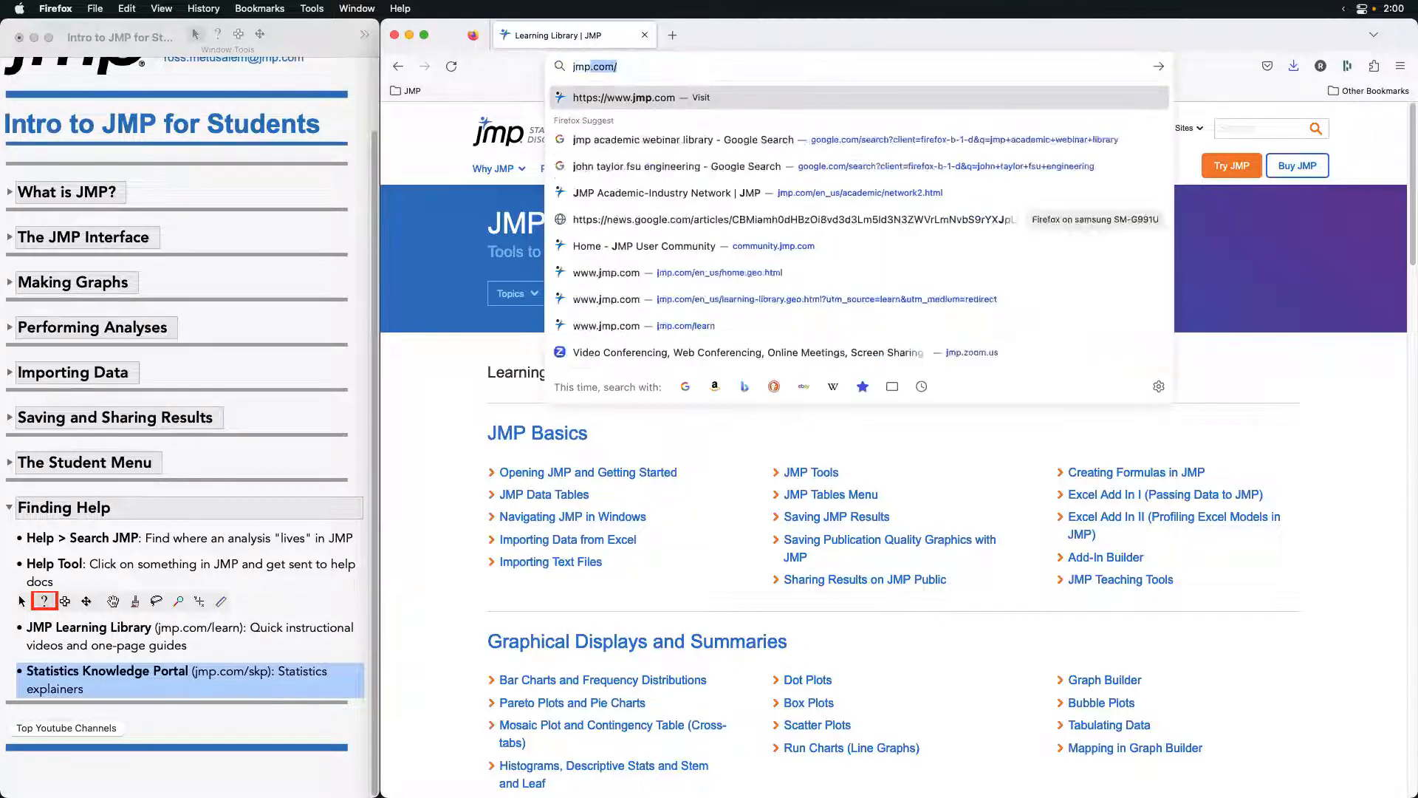
type("sk")
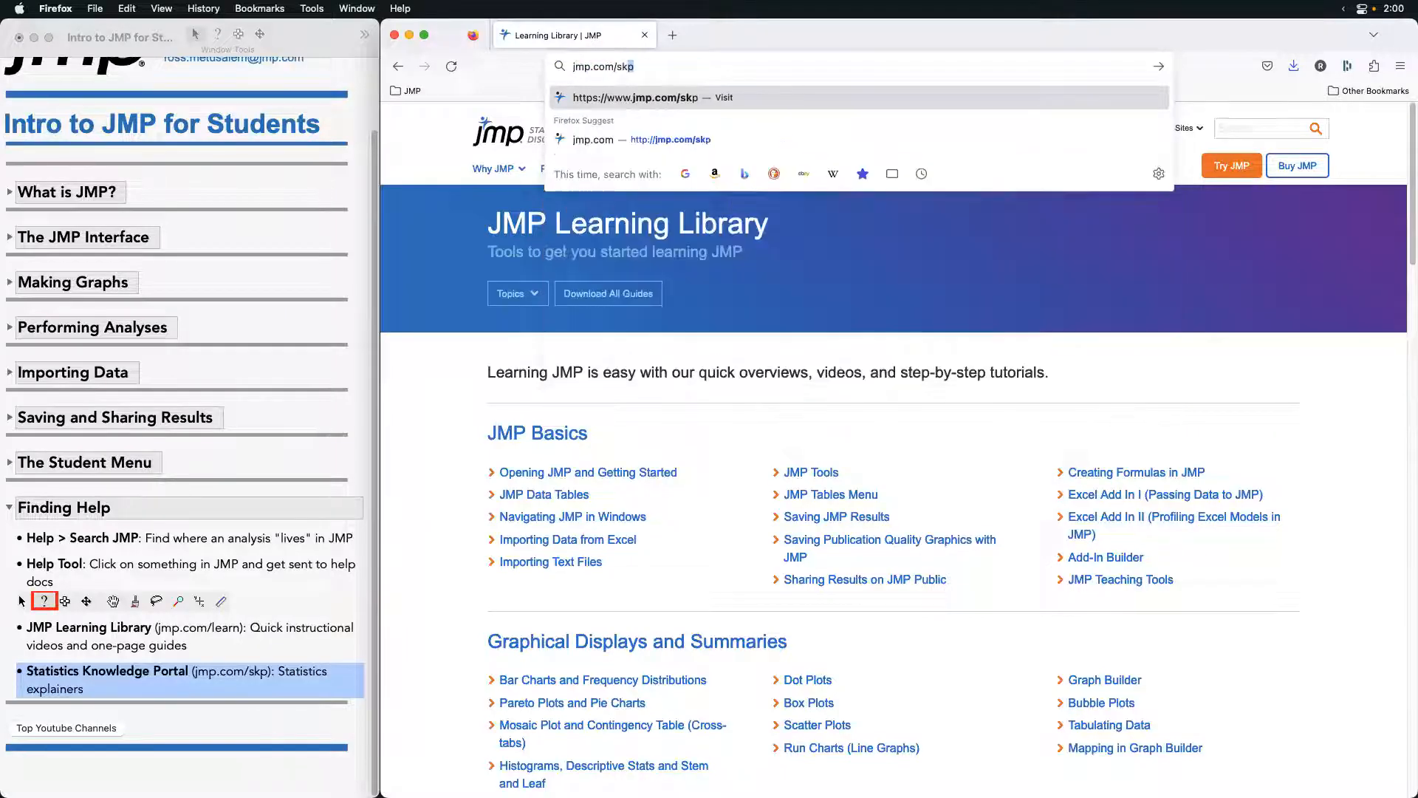
type("p")
key("Return")
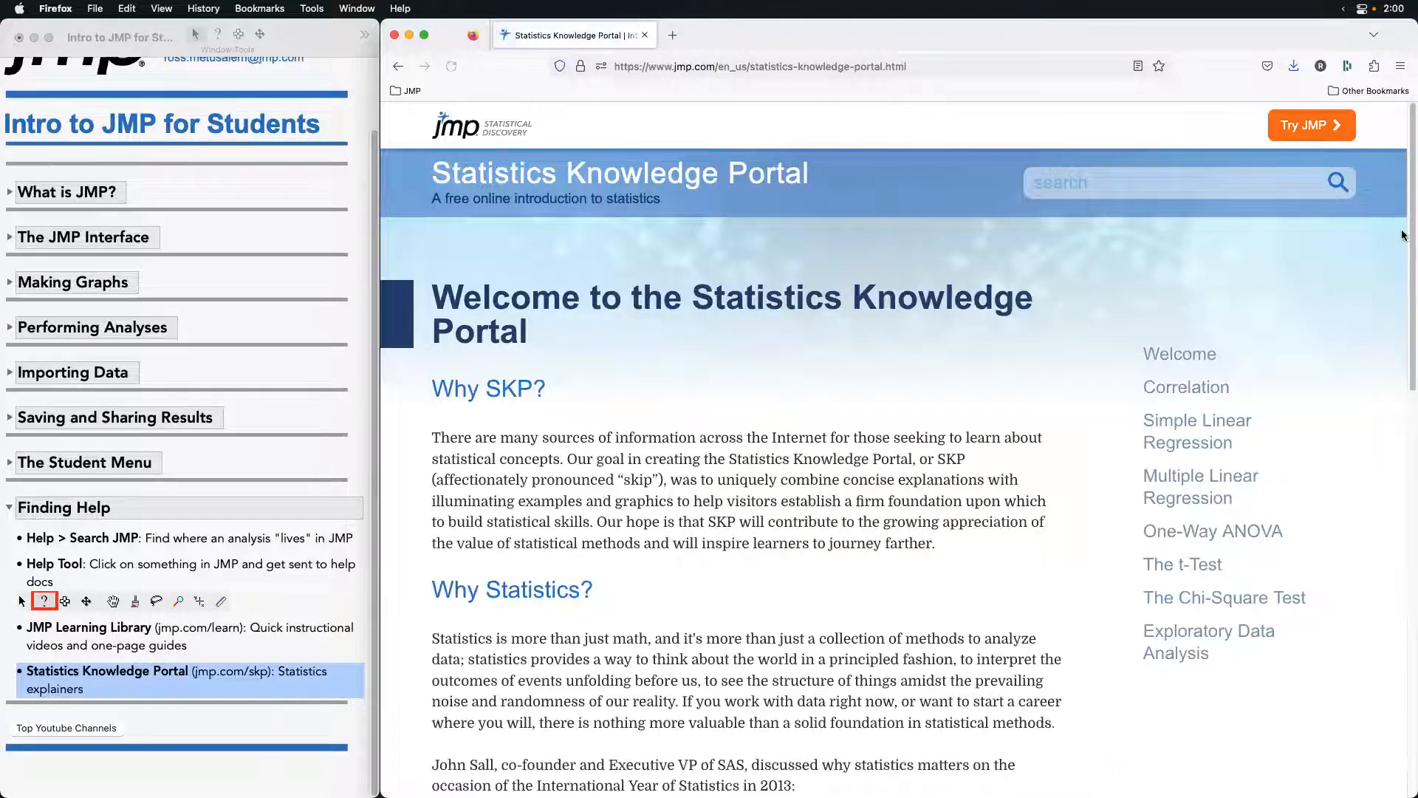
- Open the Correlation topic in the Statistics Knowledge Portal and look over its explanations
left_click_drag(1408, 241, 1409, 314)
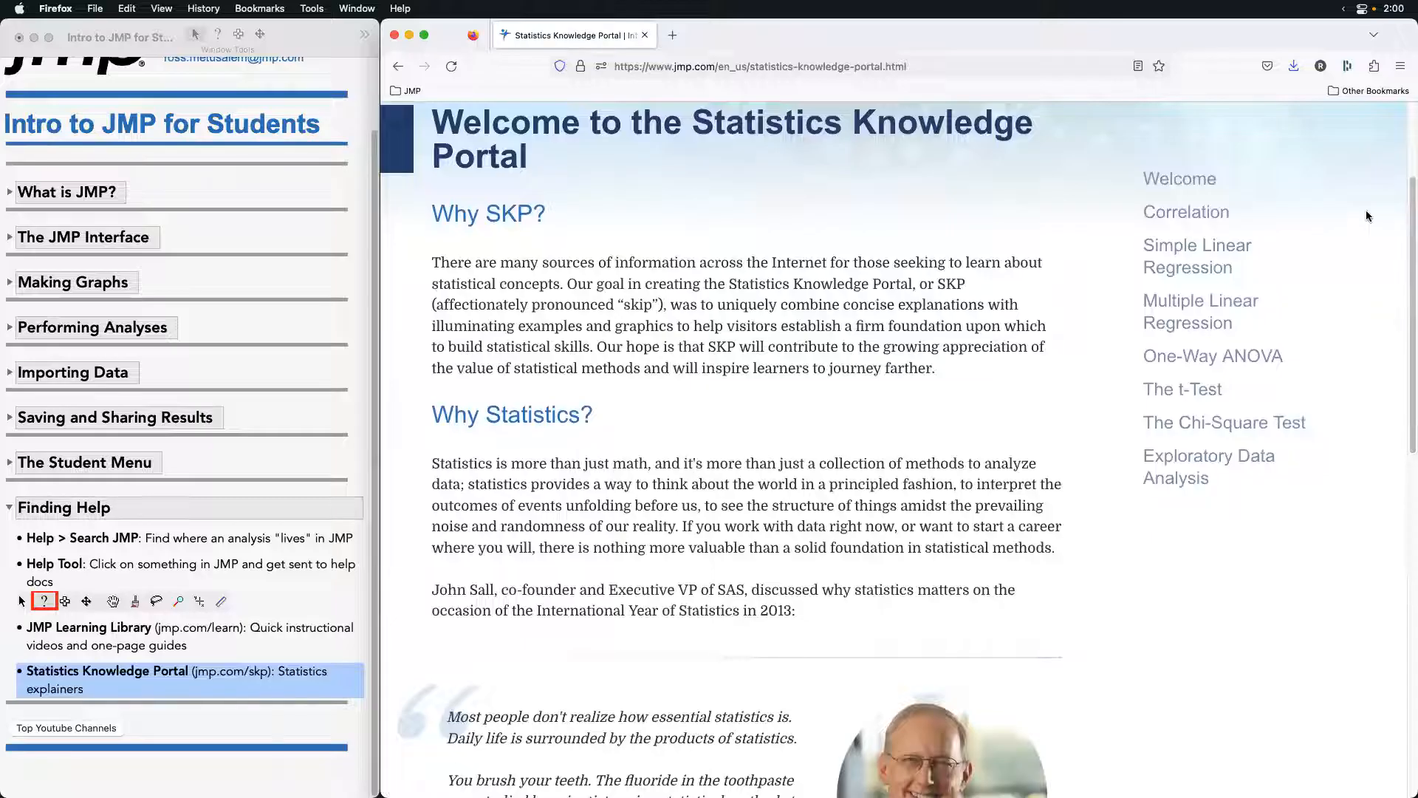
left_click(1214, 214)
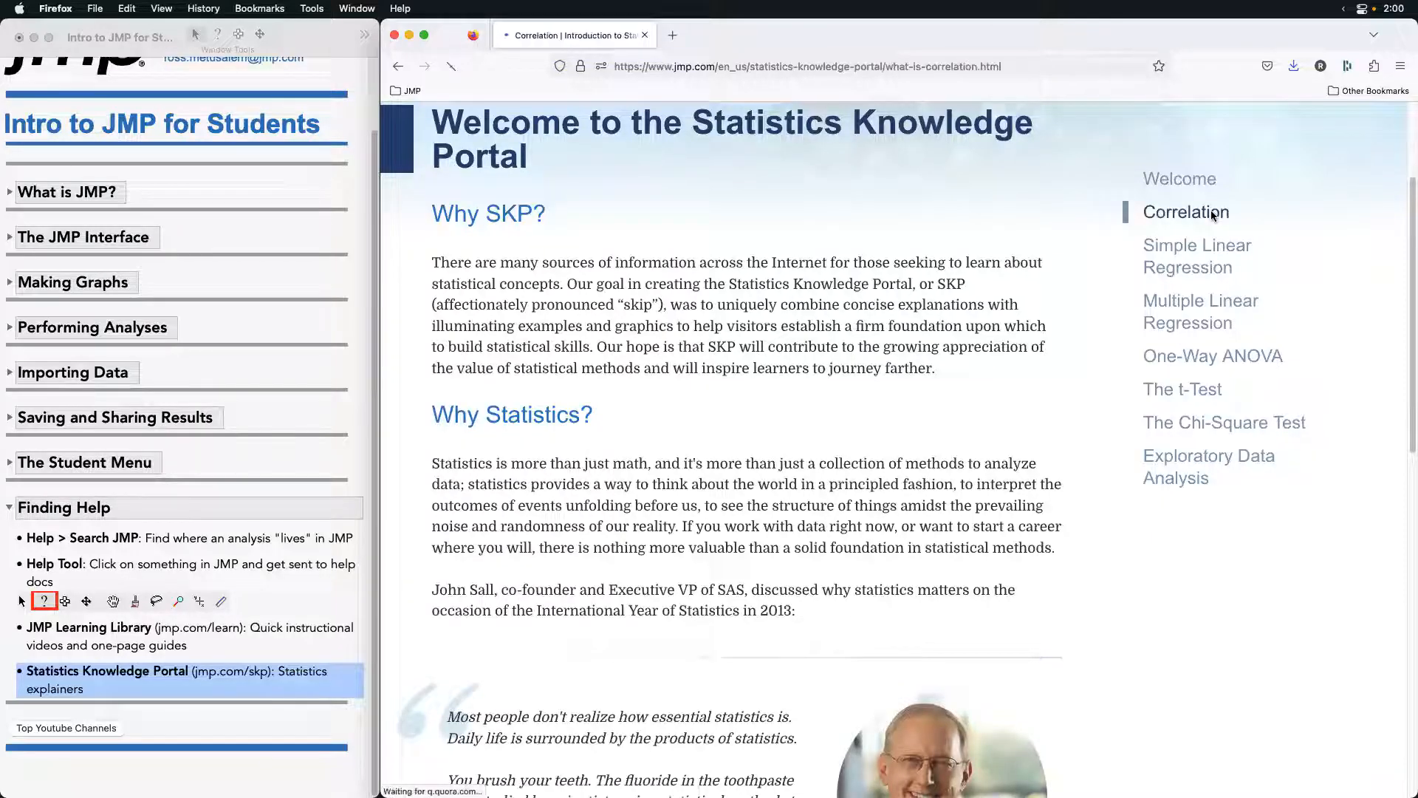
mouse_move(1409, 161)
left_mouse_down()
mouse_move(1409, 728)
mouse_move(1409, 160)
left_mouse_up()
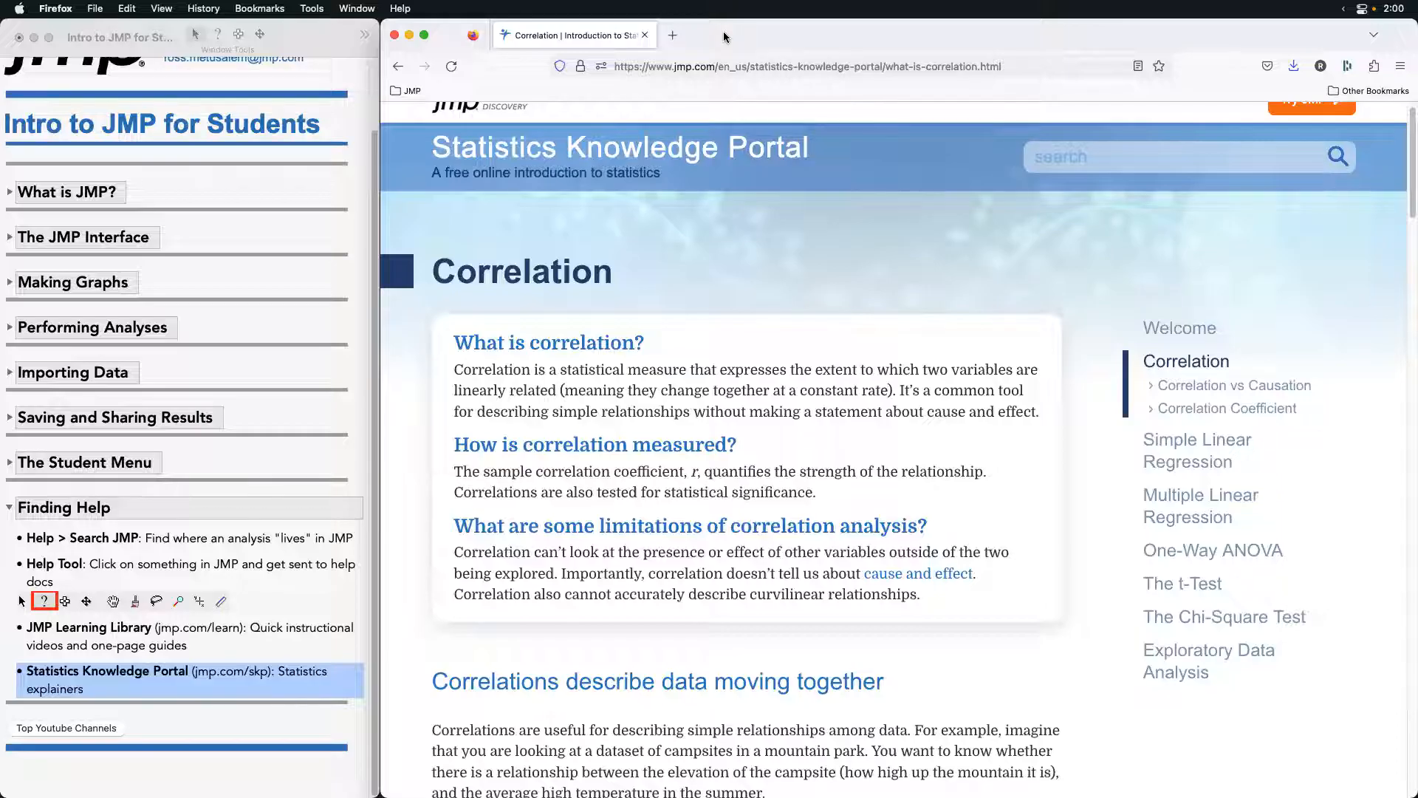
- Return to the Statistics Knowledge Portal's welcome page by going to jmp.com/skp
left_click(739, 66)
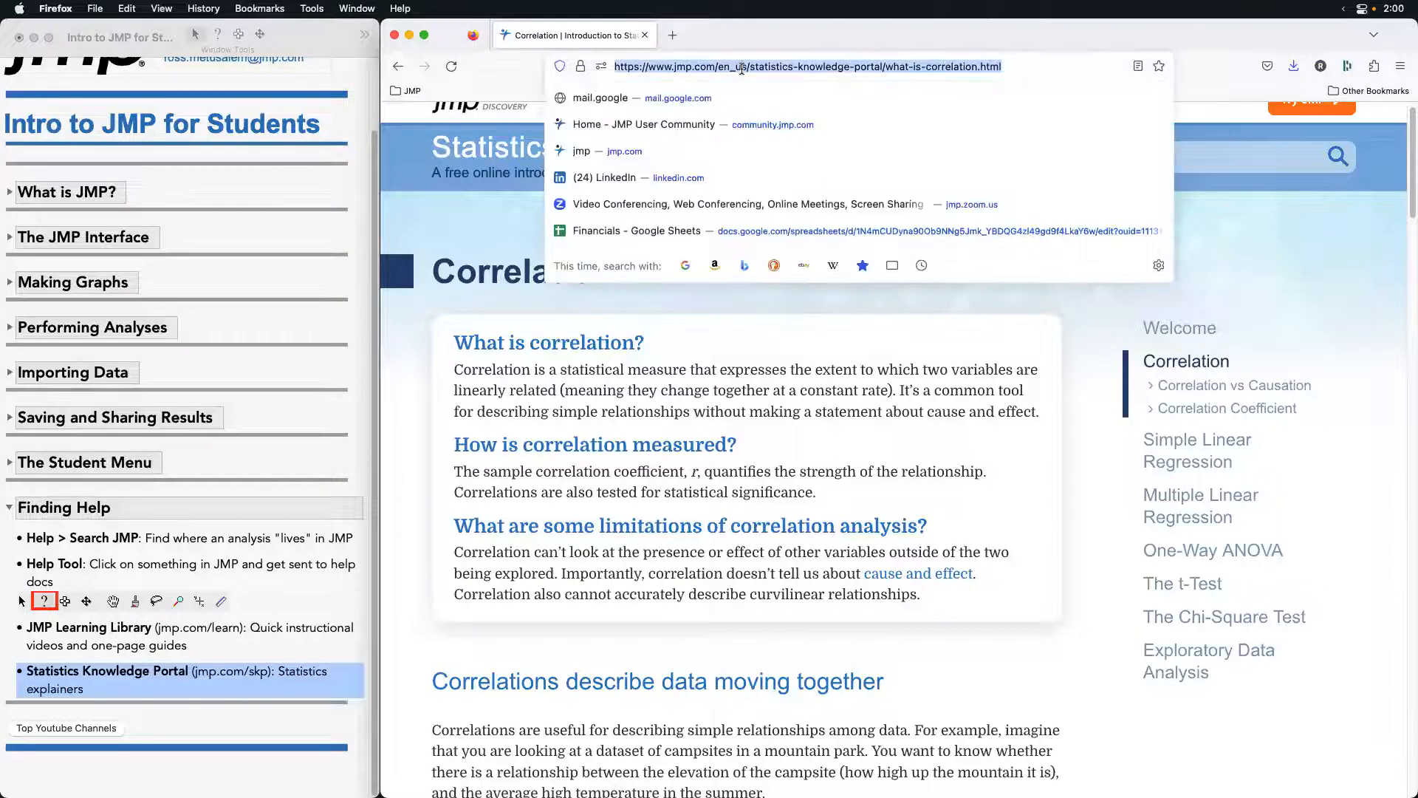
type("jmp.com/skp")
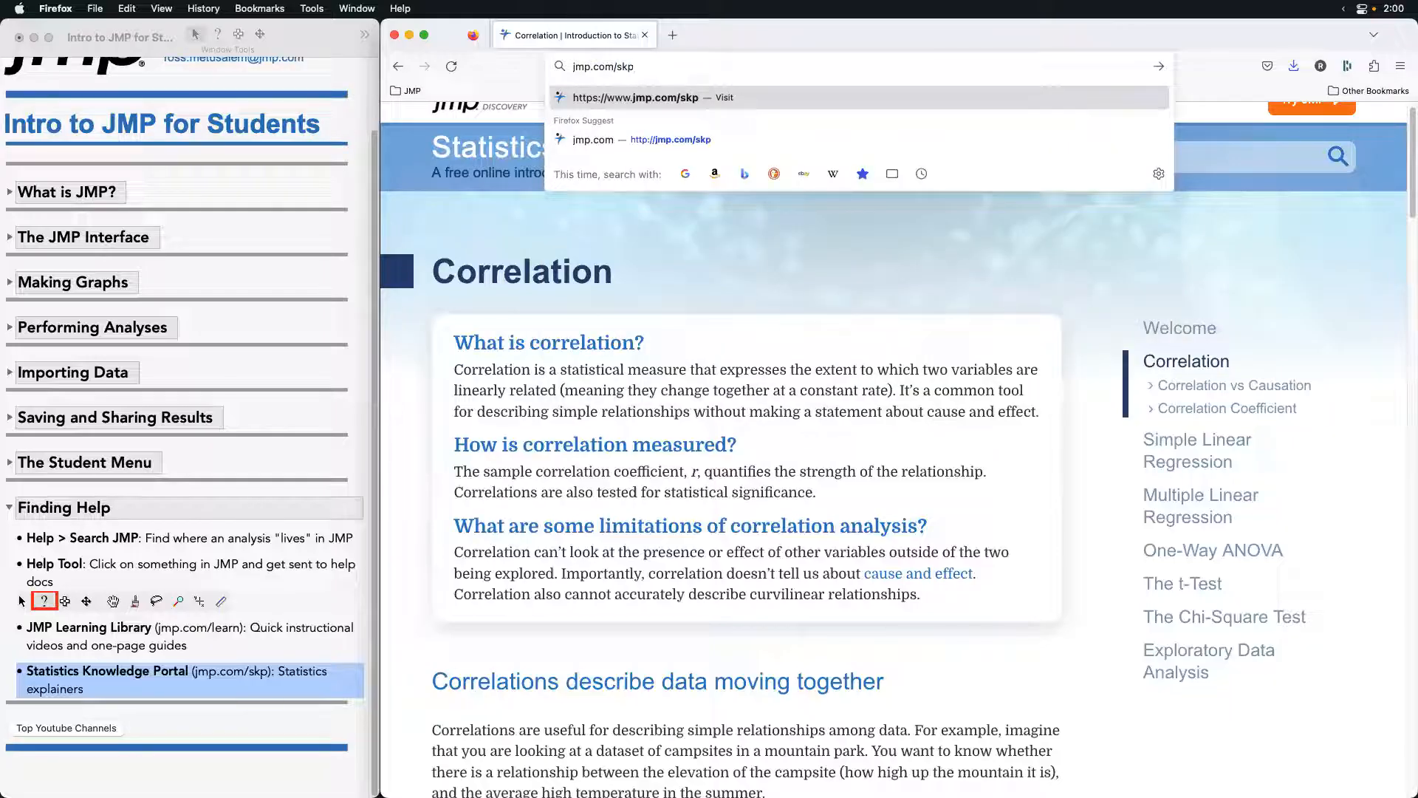
key("Return")
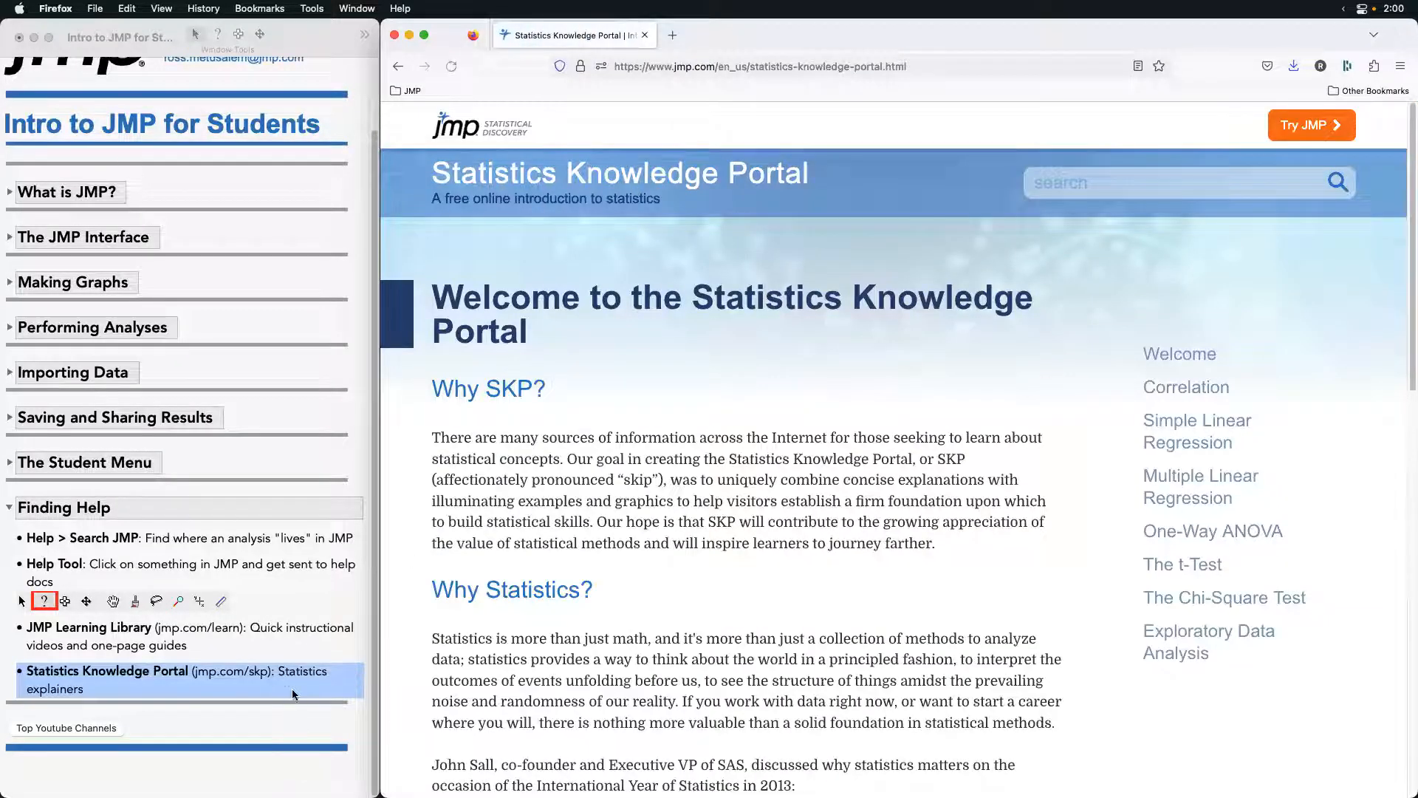
- Collapse the Finding Help section of the JMP outline, and switch back to Firefox
left_click(293, 694)
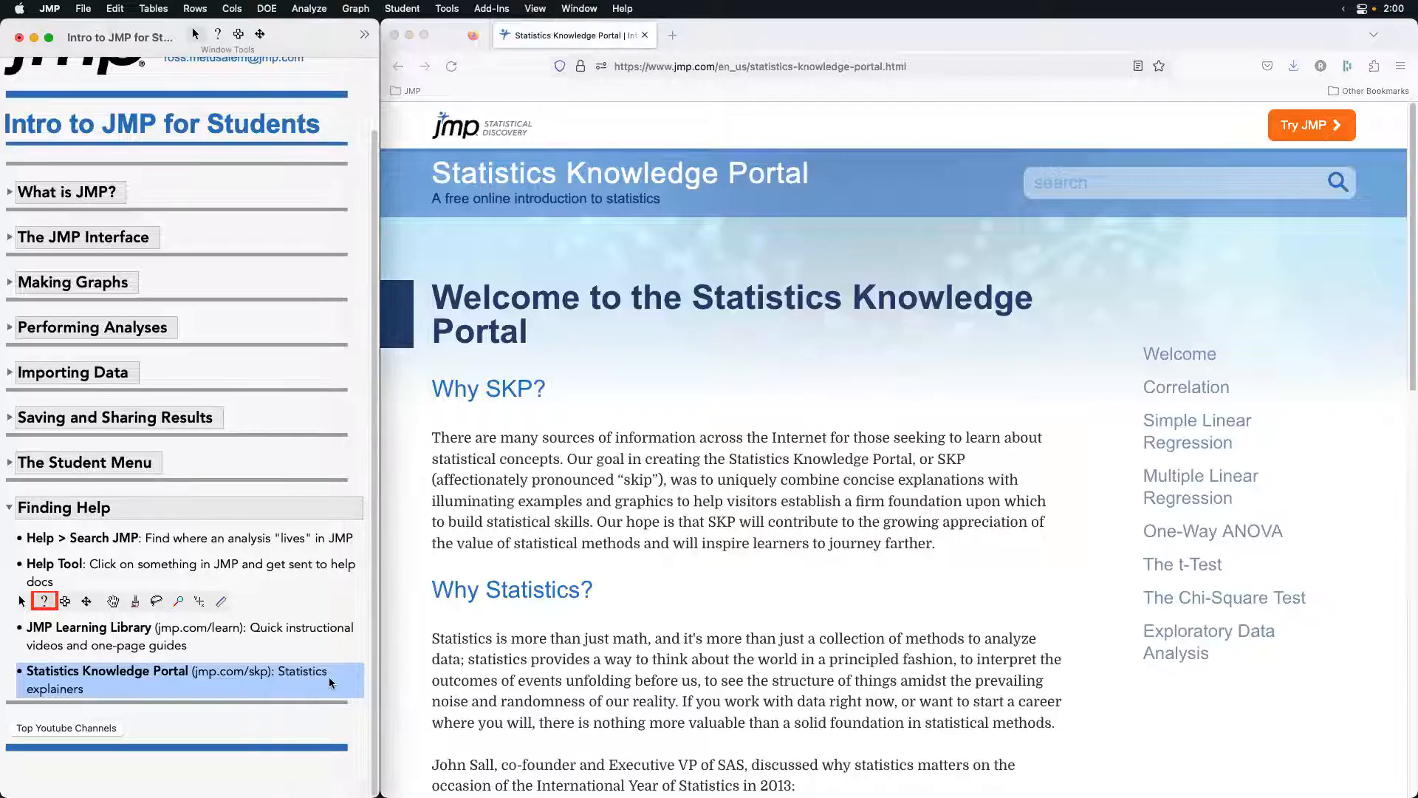
left_click(11, 510)
left_click(803, 34)
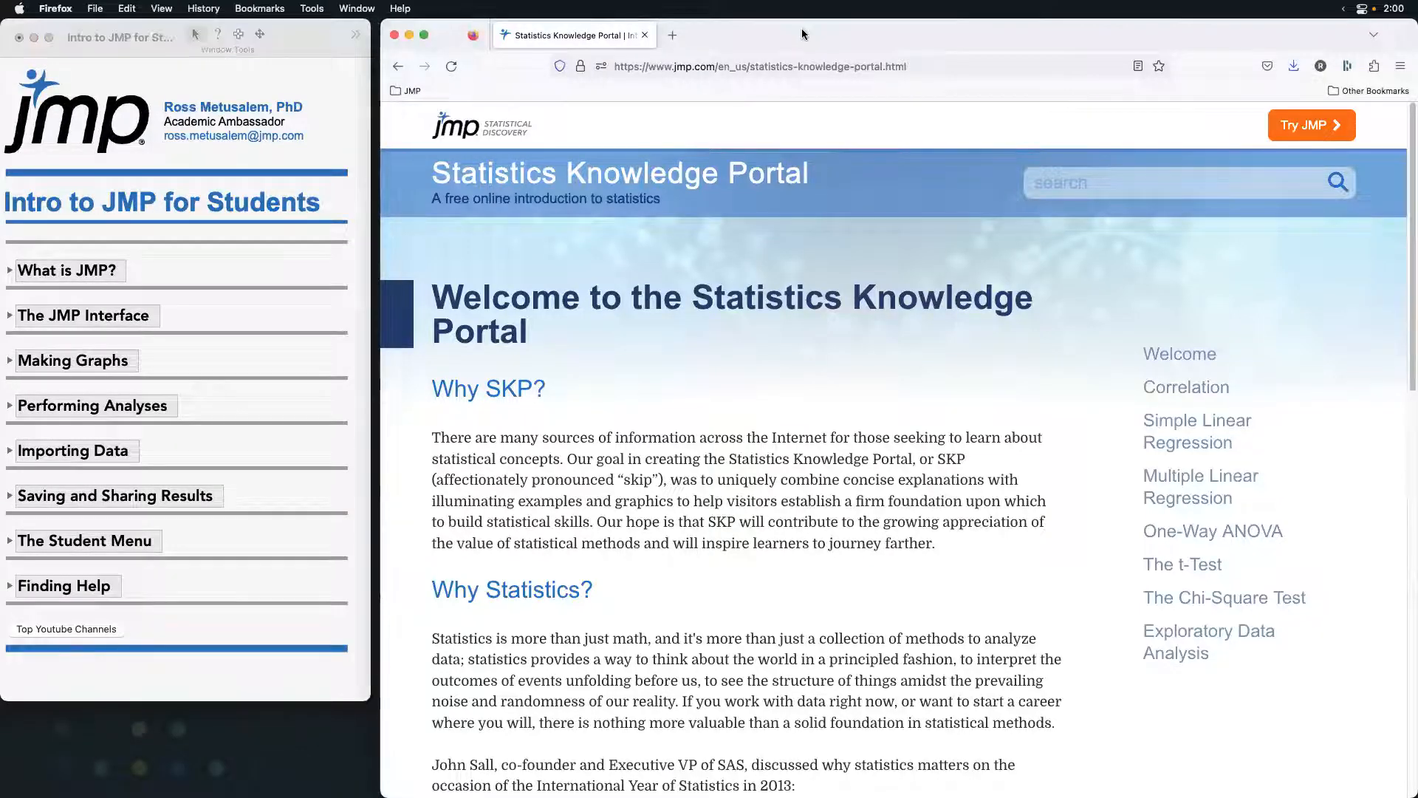